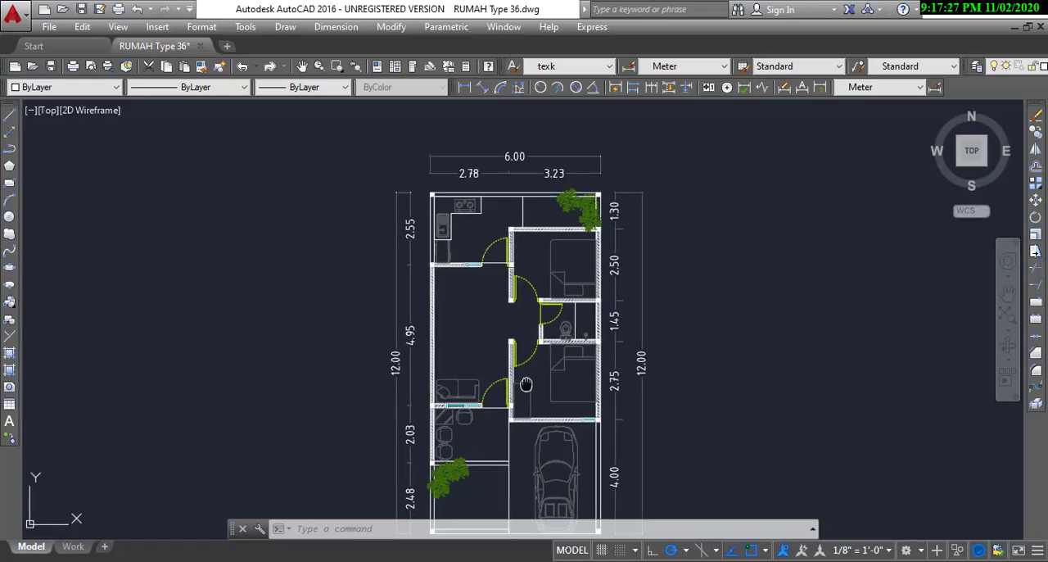
Step: Examine the whole house floor plan, including its room layout and the overall width and length dimensions of the lot
scroll(546, 326, down, 2)
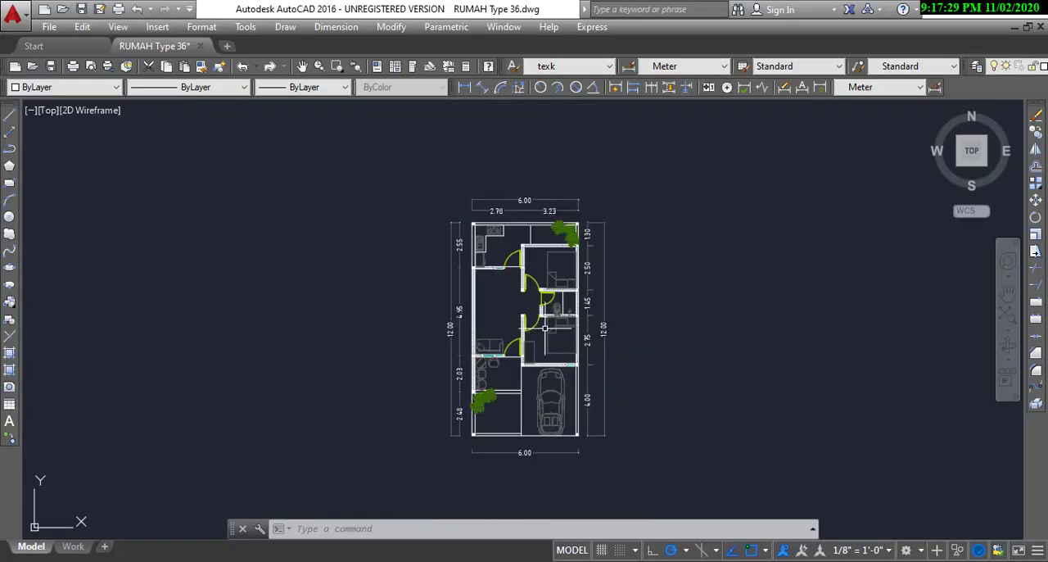
scroll(528, 374, up, 2)
mouse_move(537, 383)
middle_down()
mouse_move(547, 358)
mouse_move(533, 398)
middle_up()
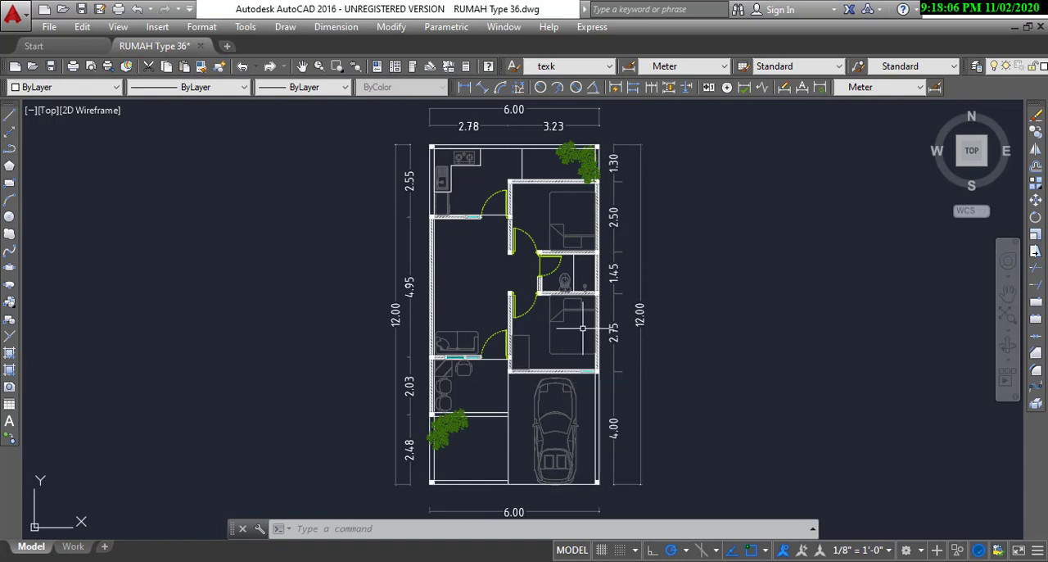
scroll(582, 327, up, 1)
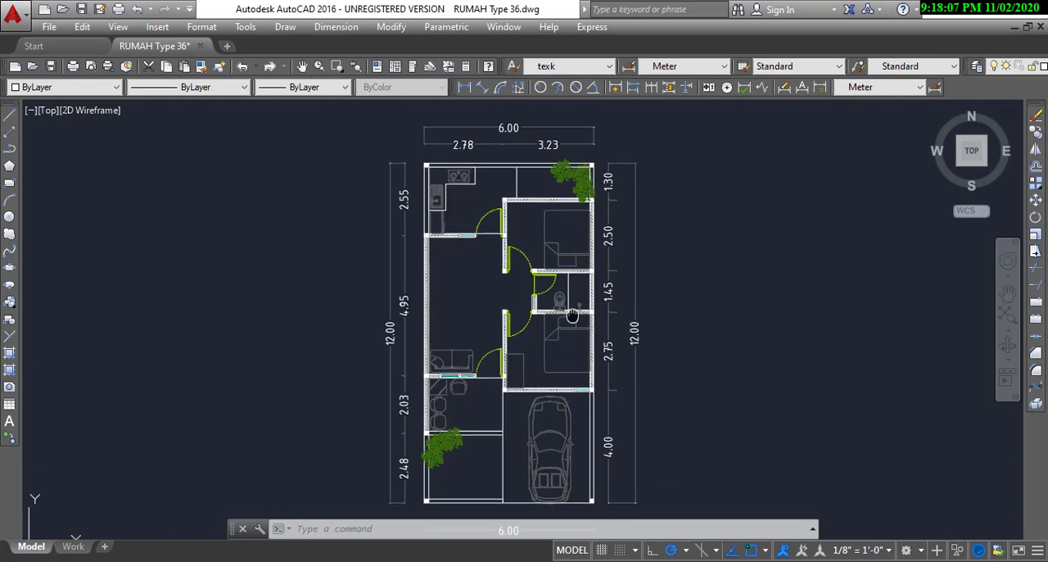
scroll(543, 323, up, 1)
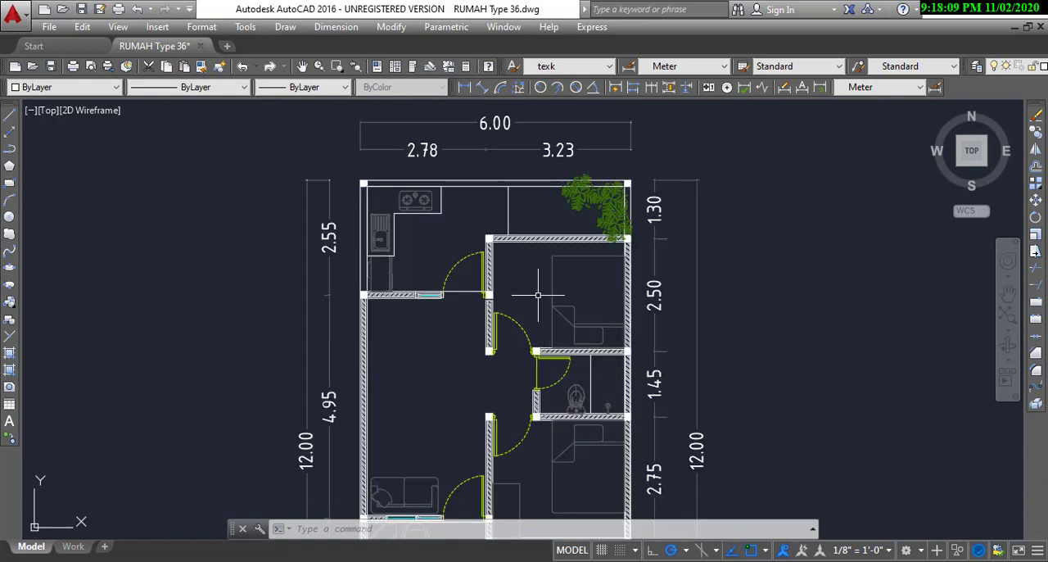
scroll(537, 295, down, 2)
middle_drag(531, 375, 530, 322)
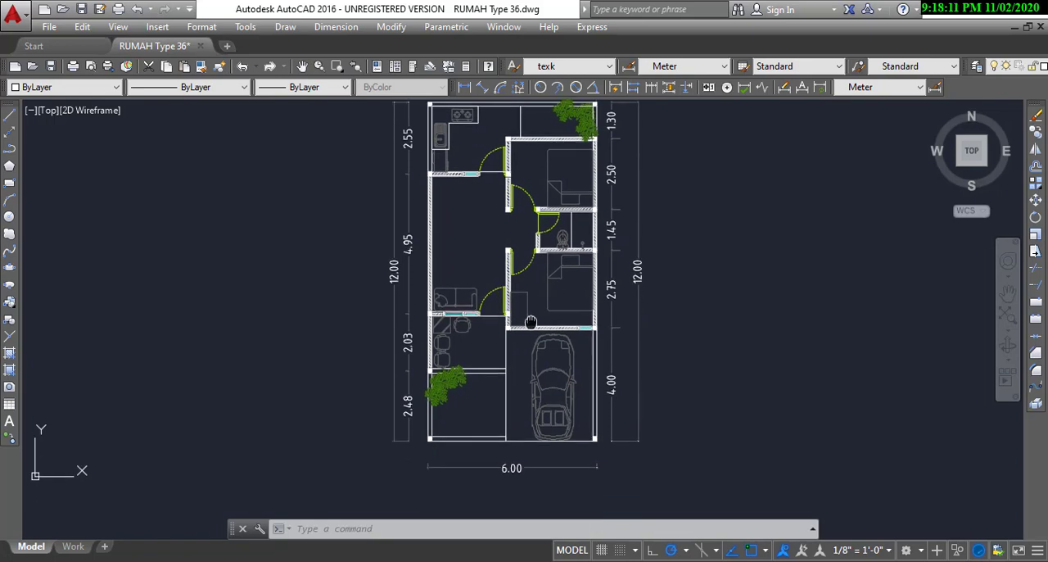
scroll(519, 487, up, 4)
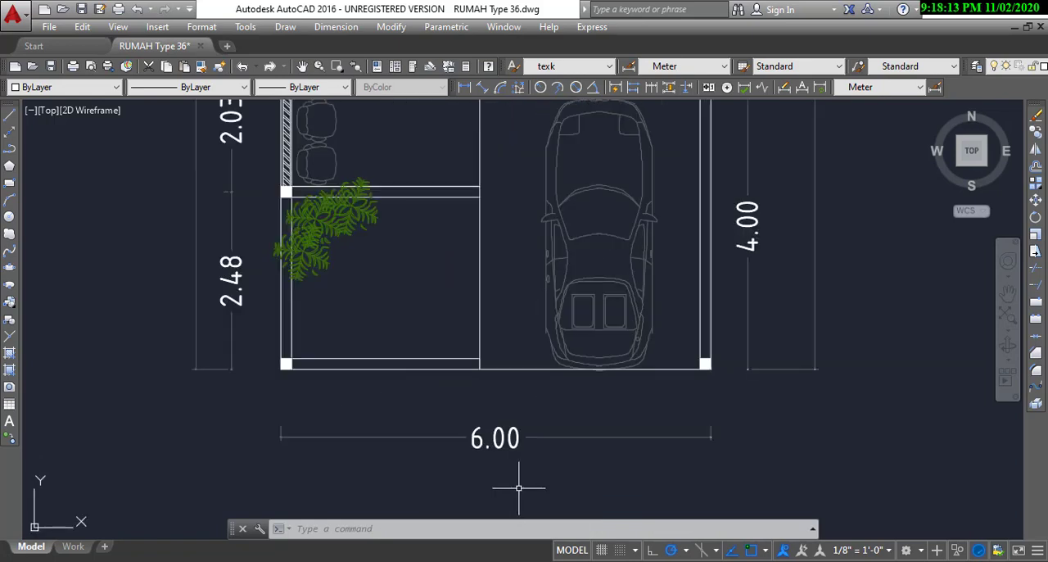
scroll(518, 487, down, 4)
scroll(377, 227, up, 2)
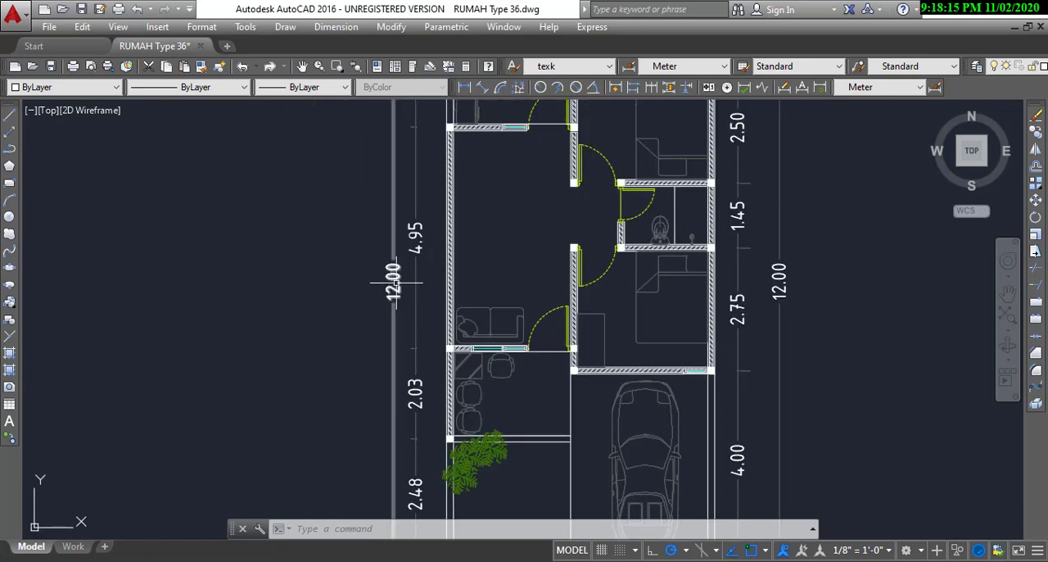
scroll(421, 335, down, 2)
middle_drag(594, 295, 573, 338)
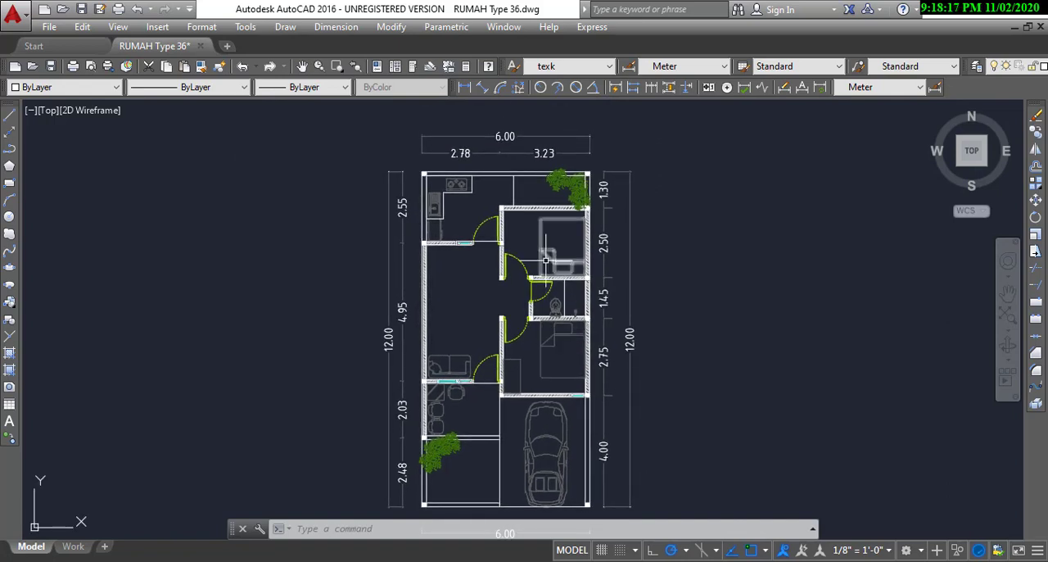
scroll(547, 244, up, 2)
scroll(547, 244, down, 2)
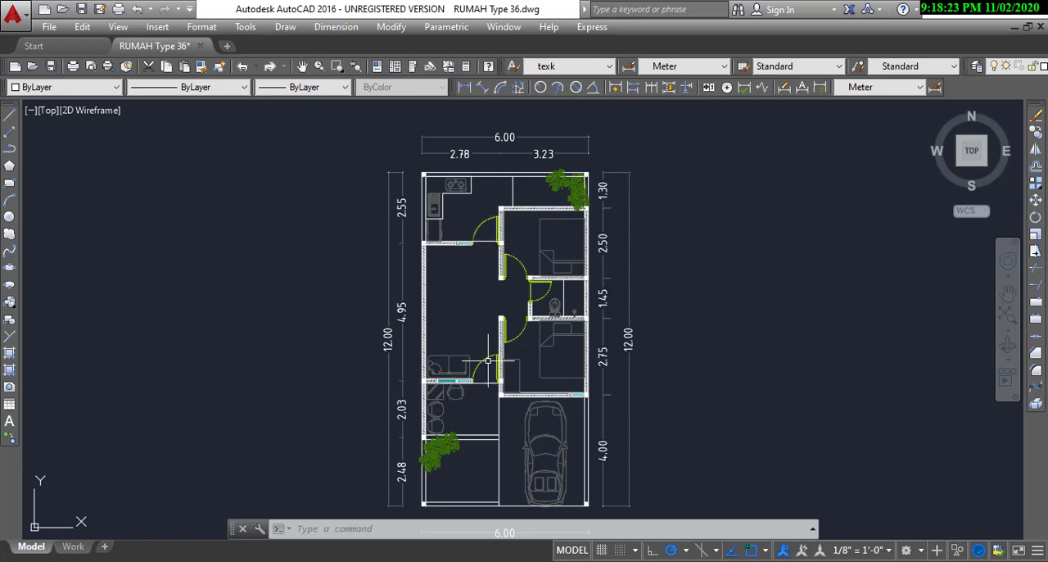
Step: Inspect the front terrace with its chairs and table, the entrance door, and the adjoining front garden
middle_drag(470, 393, 471, 359)
scroll(466, 409, up, 4)
scroll(477, 363, down, 3)
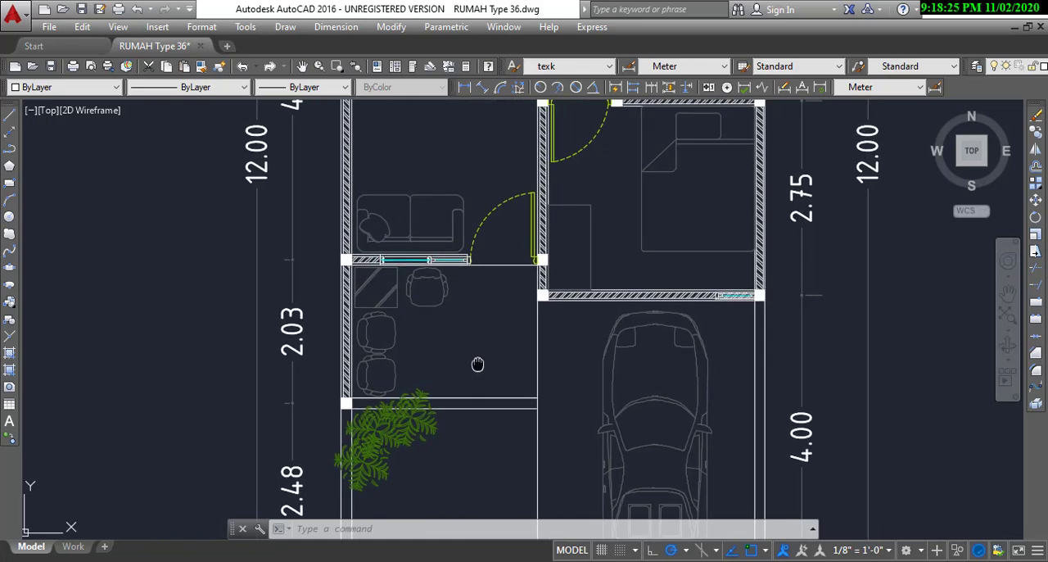
scroll(471, 369, up, 1)
scroll(471, 369, up, 2)
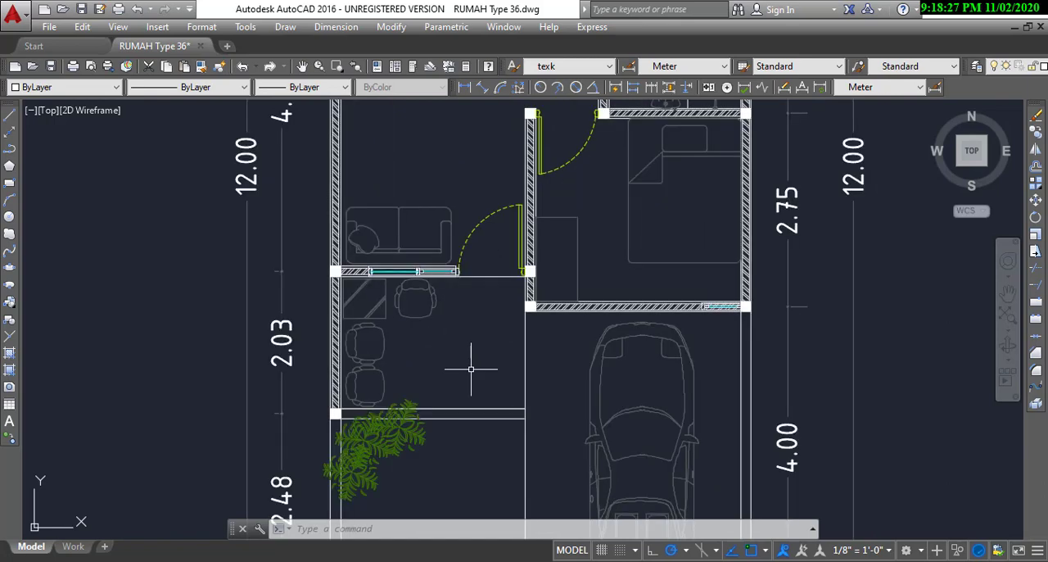
scroll(471, 370, down, 4)
scroll(470, 369, up, 2)
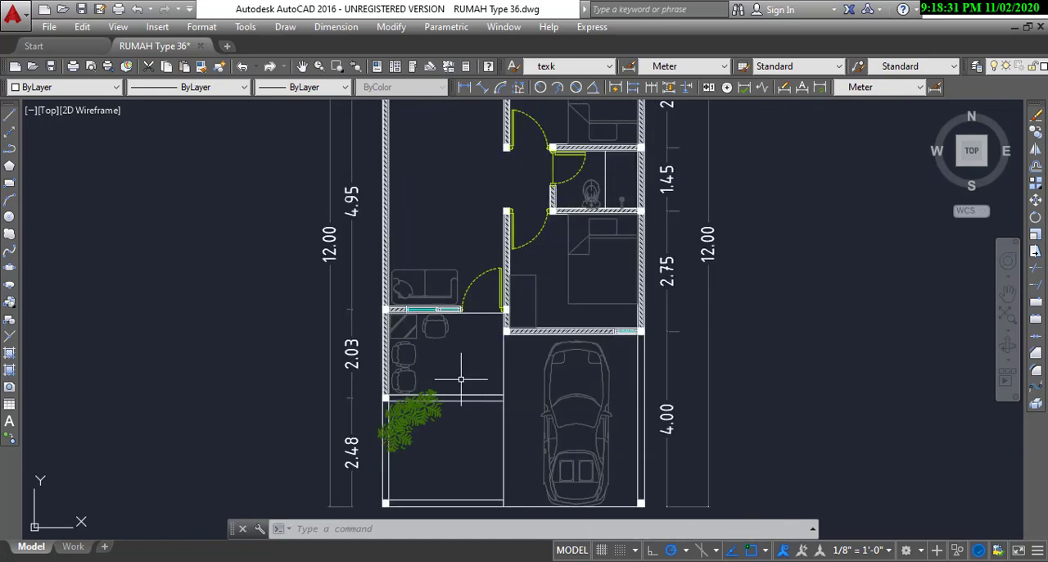
scroll(451, 371, up, 2)
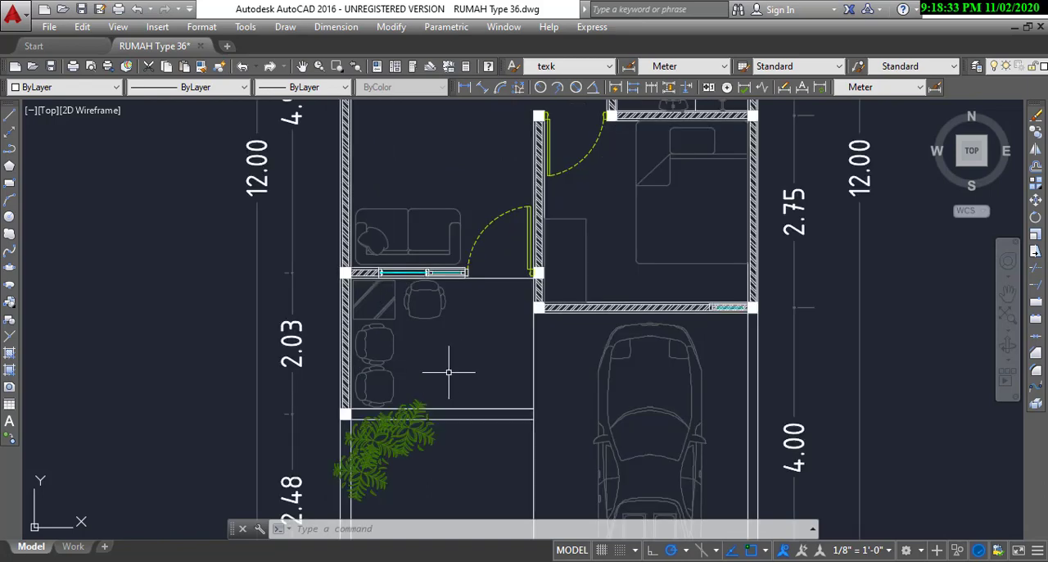
middle_drag(421, 377, 405, 326)
scroll(431, 366, up, 2)
scroll(428, 368, down, 2)
middle_drag(516, 341, 480, 368)
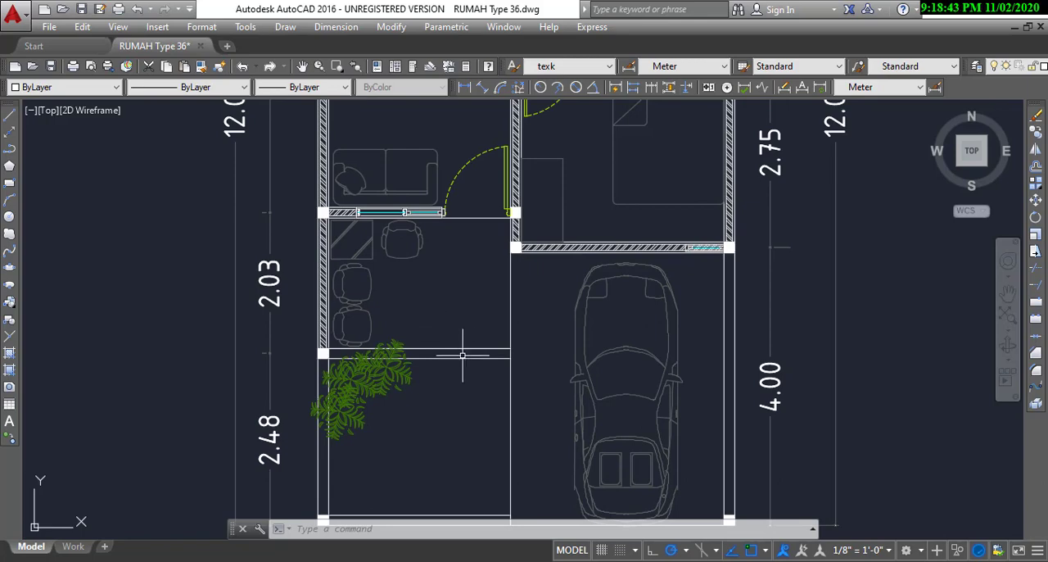
middle_drag(475, 353, 404, 308)
scroll(462, 393, down, 4)
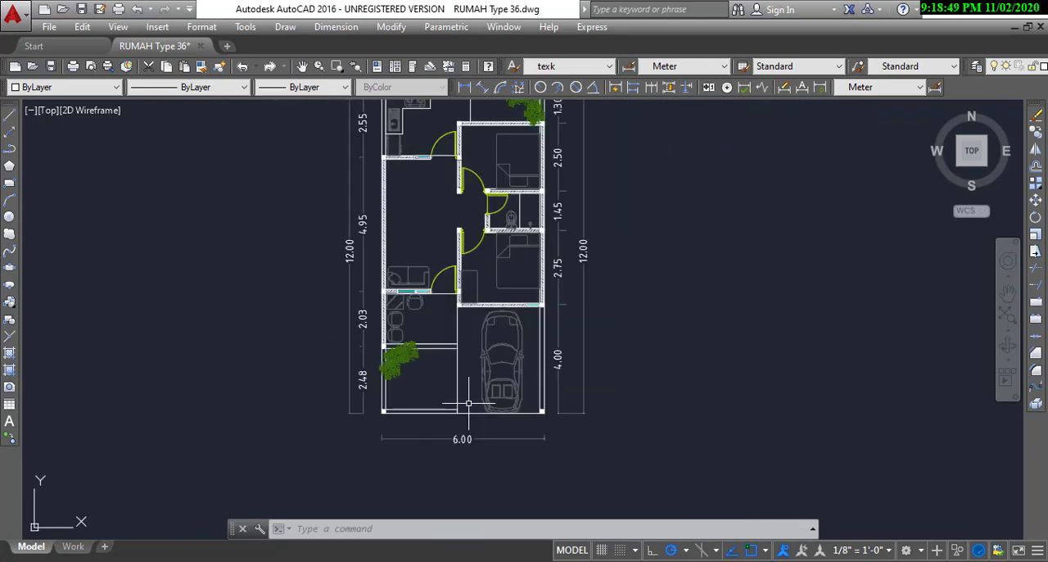
Step: Review the full plan and examine the carport, the front garden and the lot's front boundary
middle_drag(485, 256, 515, 313)
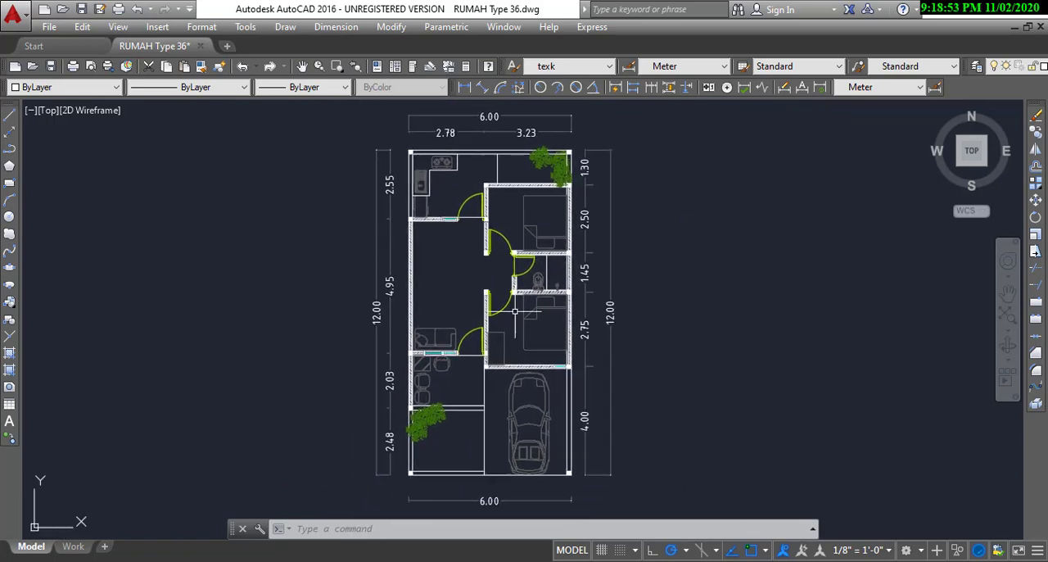
scroll(495, 399, up, 2)
middle_drag(494, 501, 491, 409)
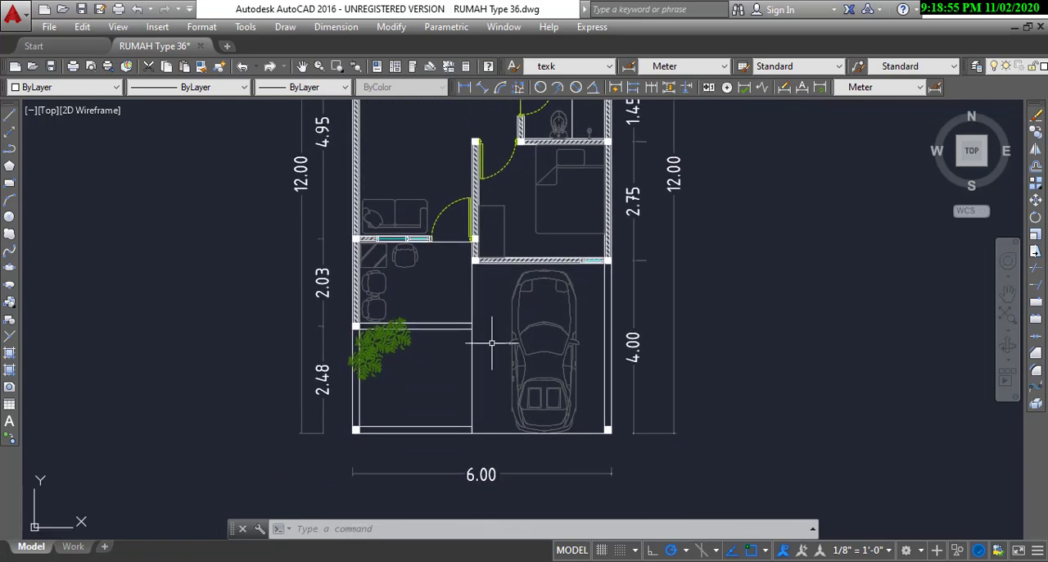
scroll(491, 409, up, 2)
scroll(483, 413, down, 2)
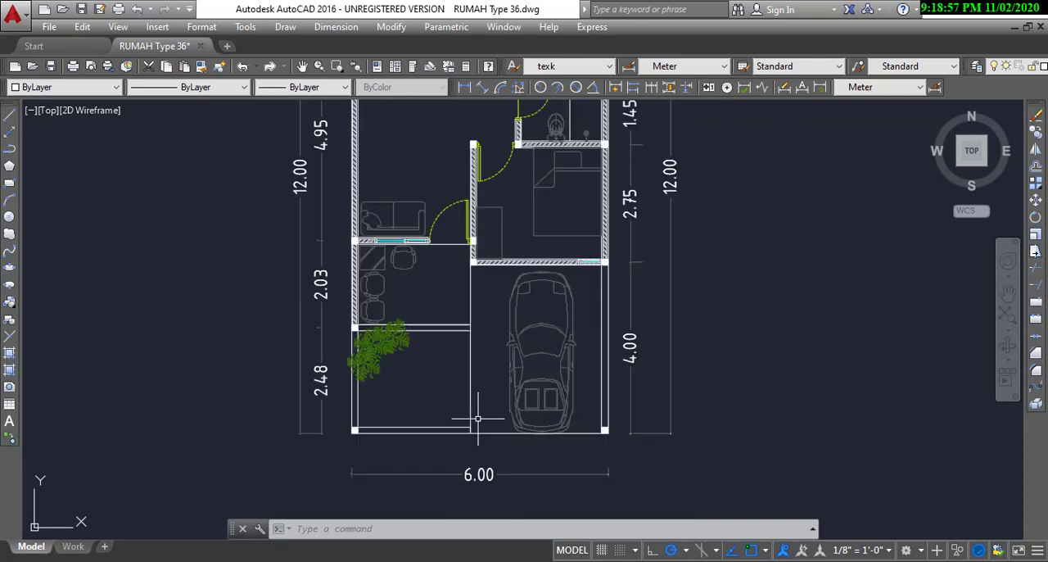
scroll(479, 413, down, 2)
mouse_move(483, 401)
middle_down()
mouse_move(480, 389)
mouse_move(506, 399)
mouse_move(493, 373)
mouse_move(473, 395)
middle_up()
scroll(484, 433, up, 4)
middle_drag(484, 433, 478, 444)
scroll(433, 410, up, 2)
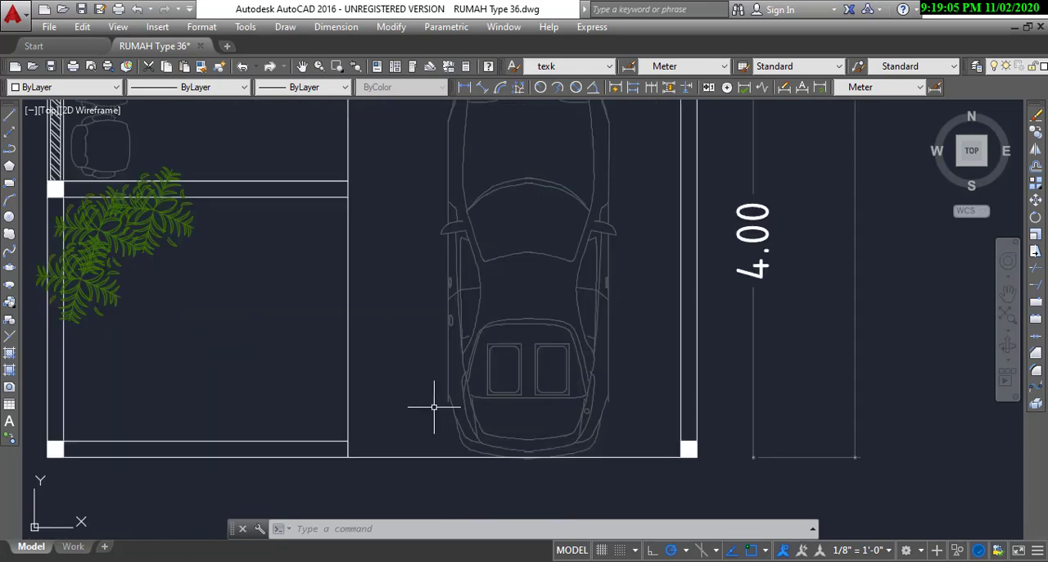
scroll(433, 409, down, 5)
scroll(430, 399, up, 4)
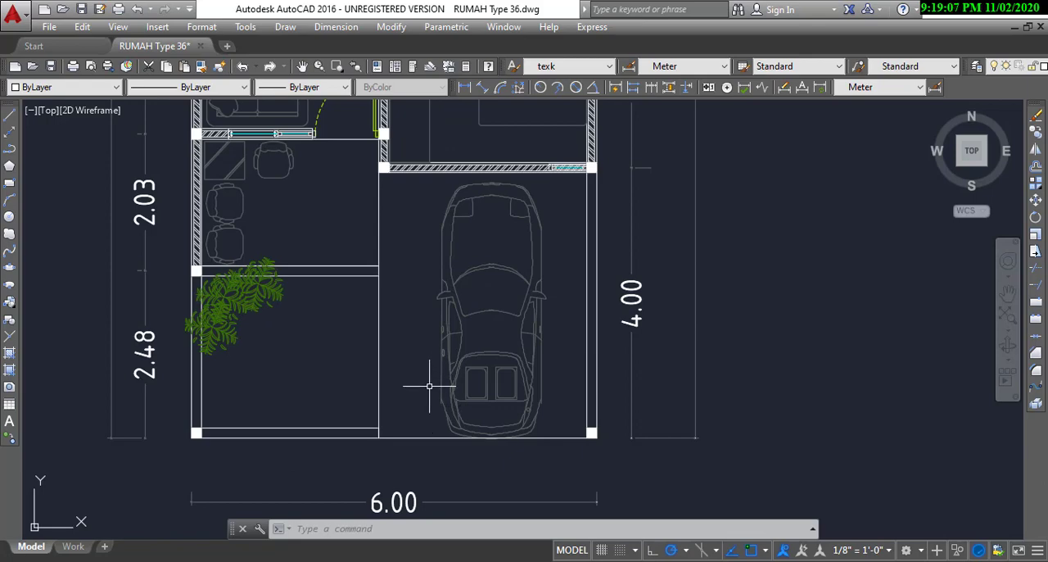
middle_drag(543, 341, 597, 306)
scroll(453, 420, down, 4)
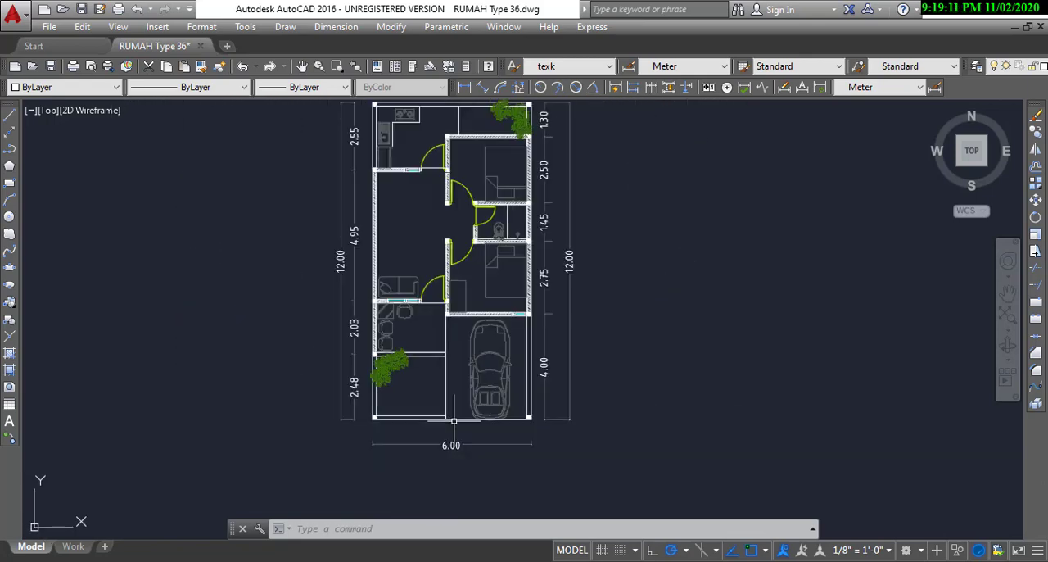
scroll(454, 420, up, 4)
middle_drag(654, 394, 639, 433)
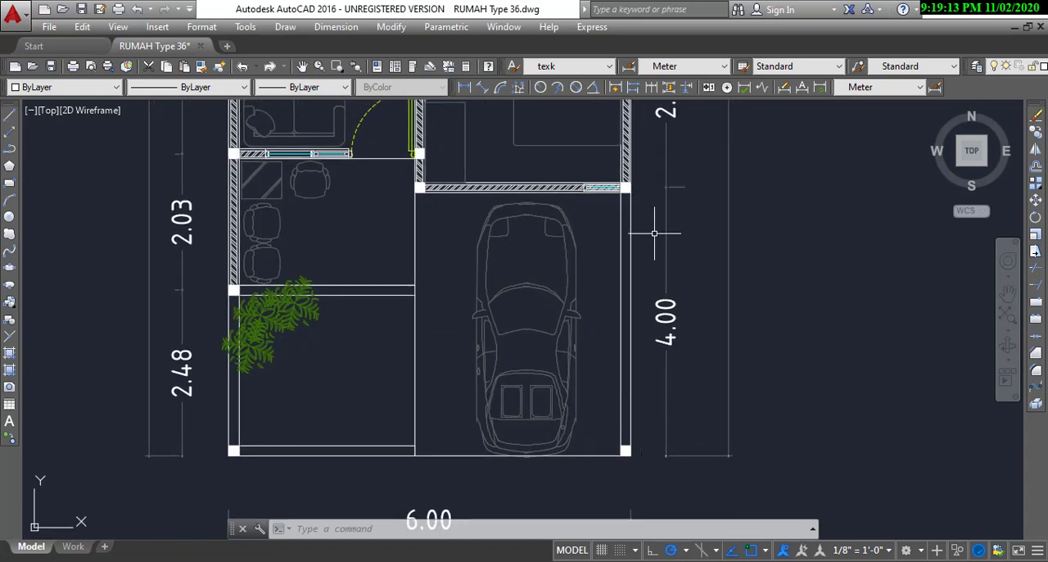
middle_drag(614, 360, 614, 377)
middle_drag(445, 374, 510, 381)
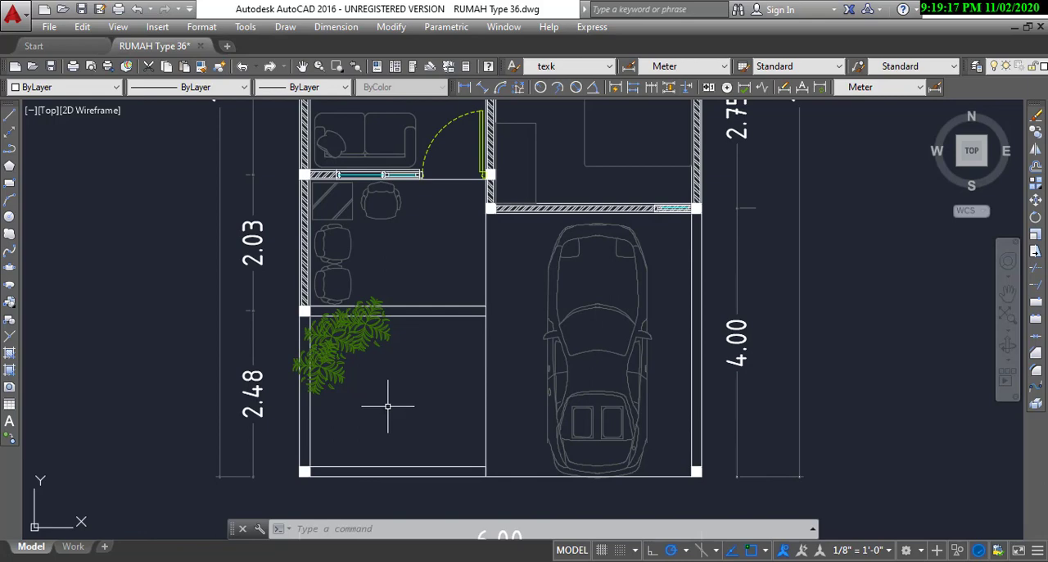
Step: Examine the terrace in detail, including its depth dimension, side wall, columns, front window and edge toward the carport
middle_drag(432, 341, 430, 450)
middle_drag(429, 359, 459, 365)
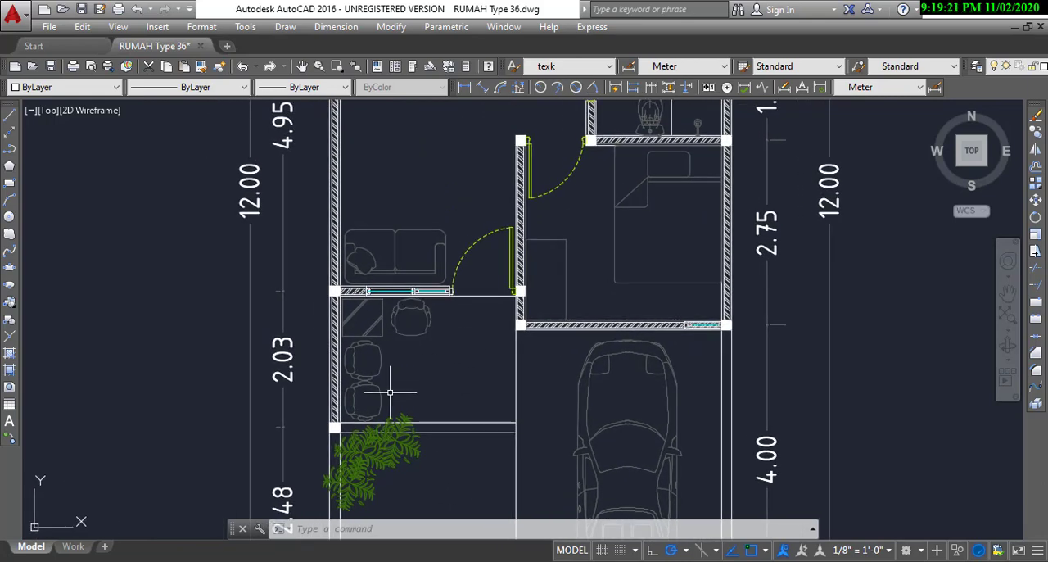
middle_drag(386, 398, 444, 366)
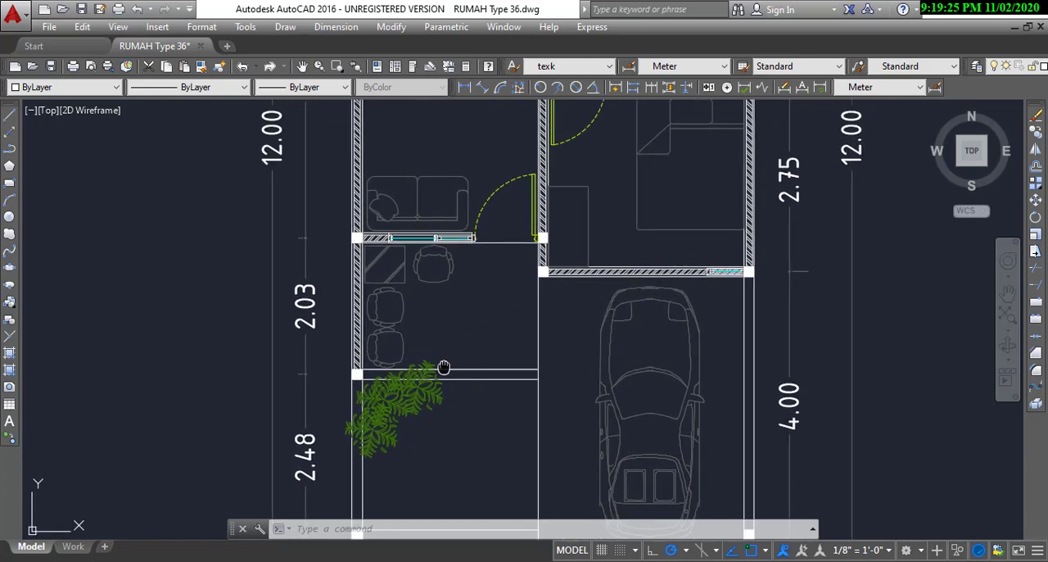
scroll(440, 315, up, 2)
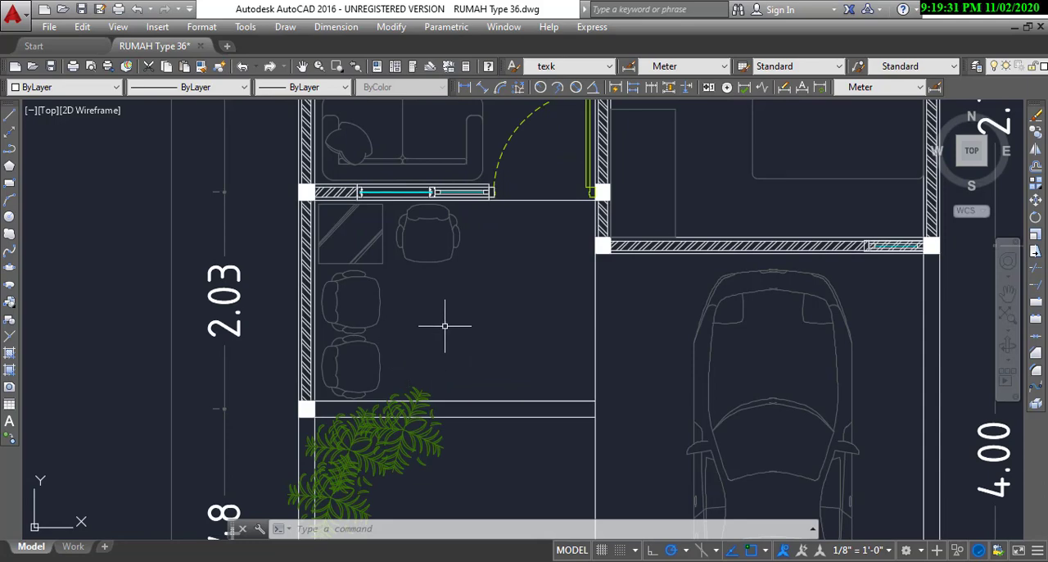
scroll(445, 325, down, 4)
scroll(461, 320, up, 2)
middle_drag(461, 320, 492, 237)
scroll(480, 321, down, 2)
middle_drag(493, 285, 481, 305)
scroll(458, 377, up, 2)
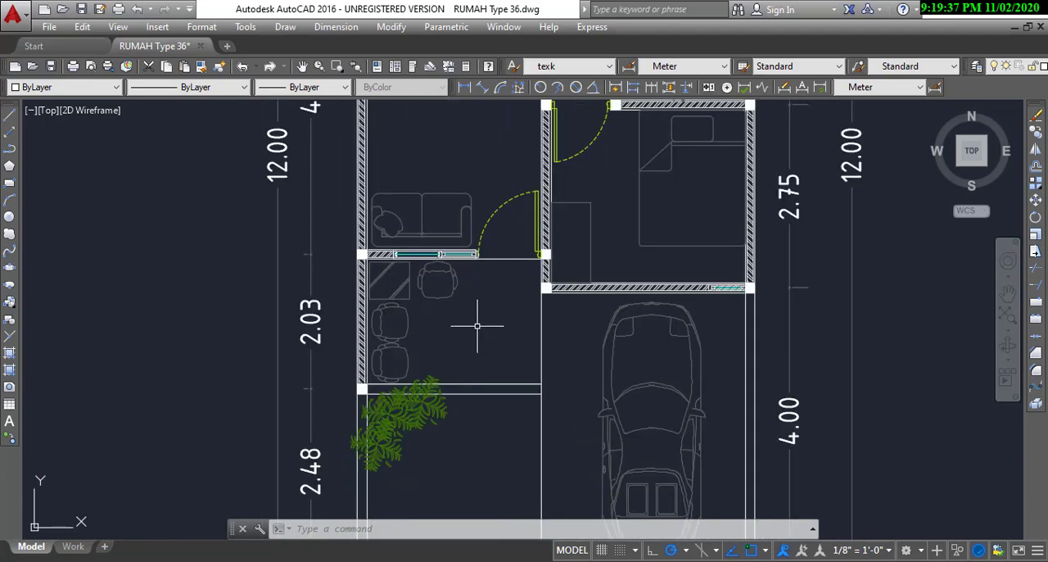
scroll(477, 325, up, 2)
scroll(477, 325, down, 2)
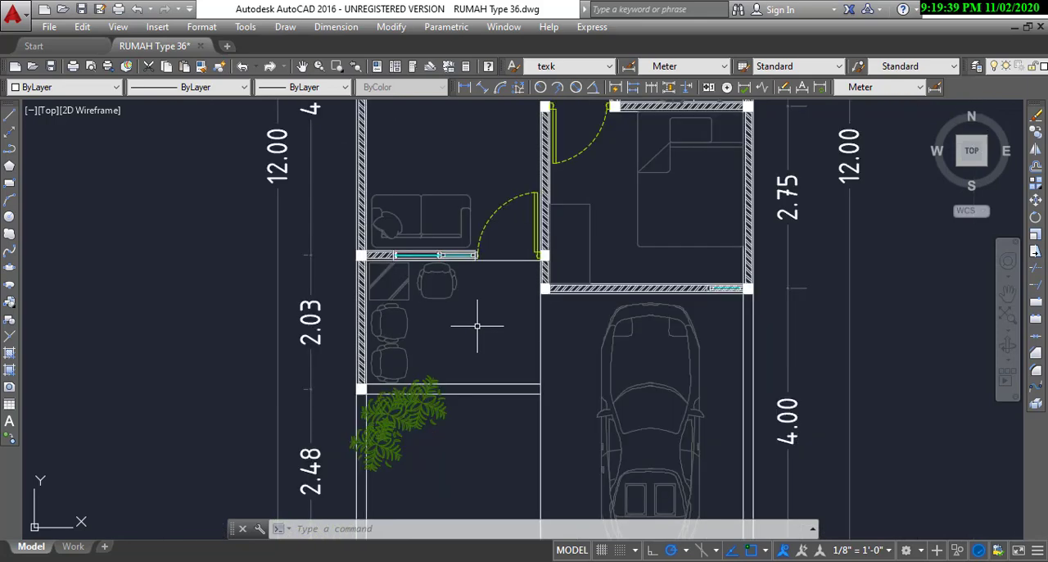
scroll(442, 328, down, 3)
scroll(467, 365, up, 3)
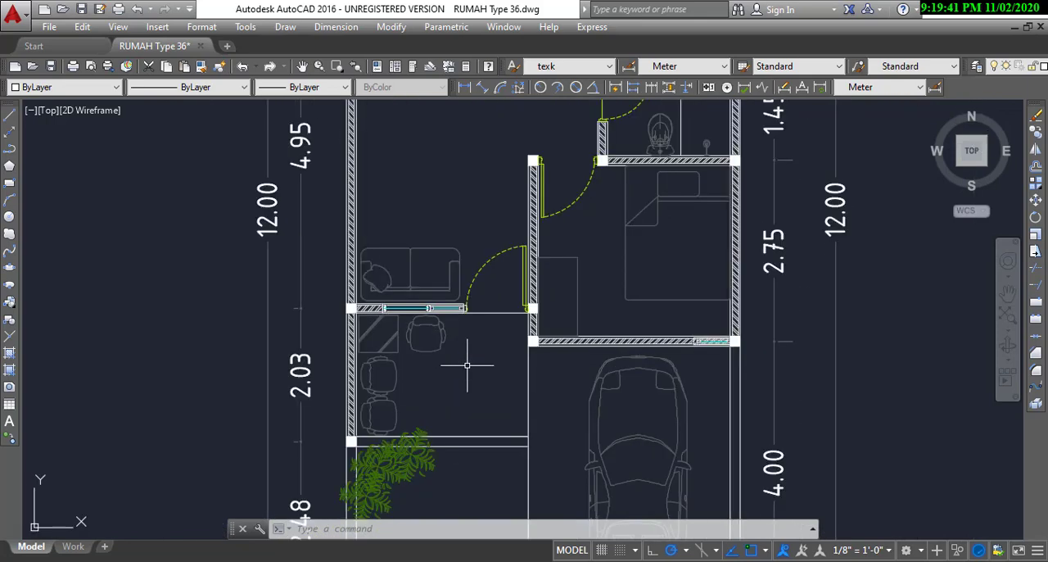
scroll(497, 327, up, 2)
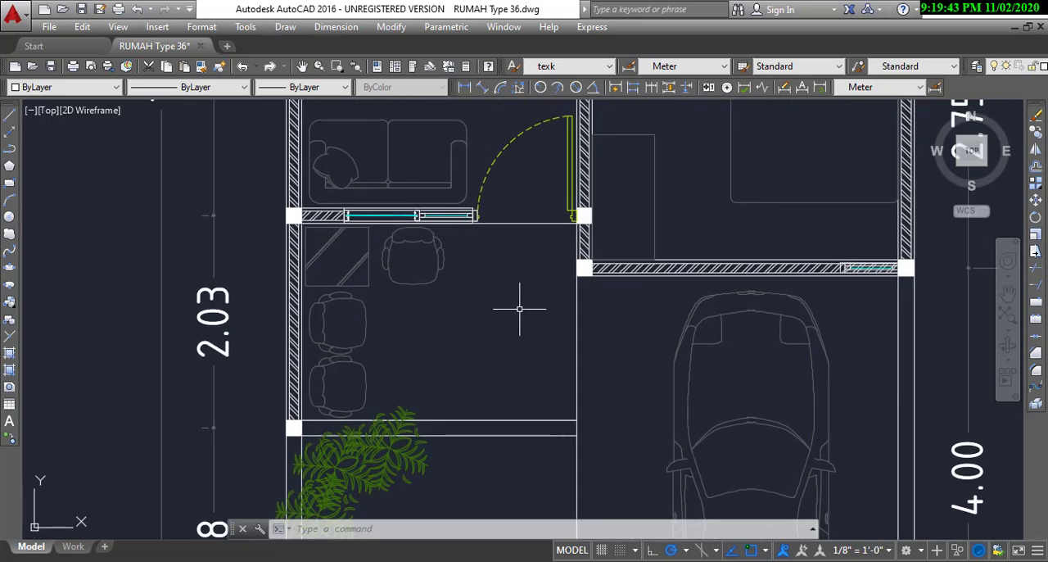
scroll(415, 370, down, 2)
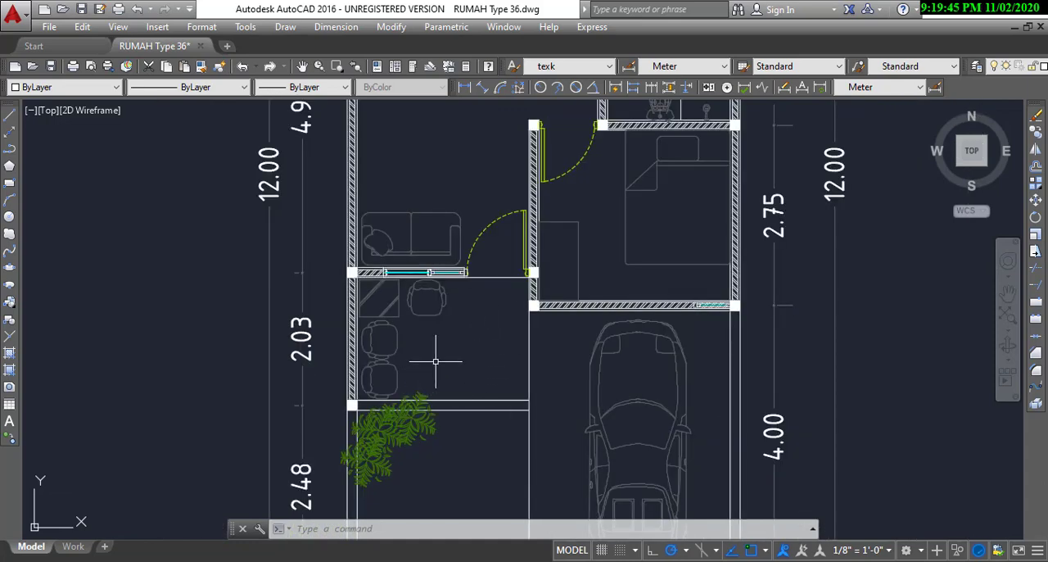
scroll(435, 361, up, 2)
middle_drag(453, 376, 515, 343)
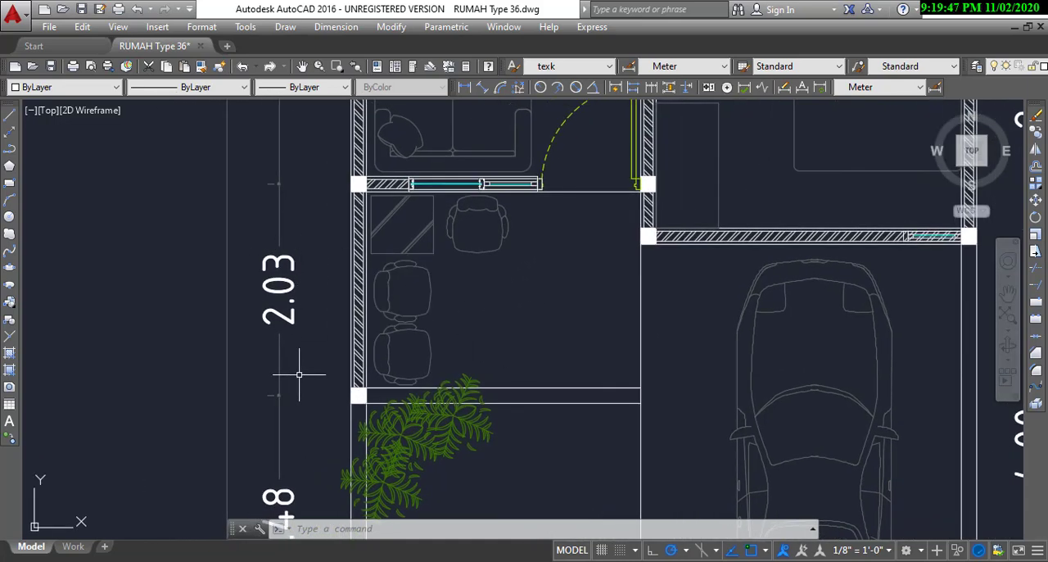
middle_drag(280, 356, 324, 359)
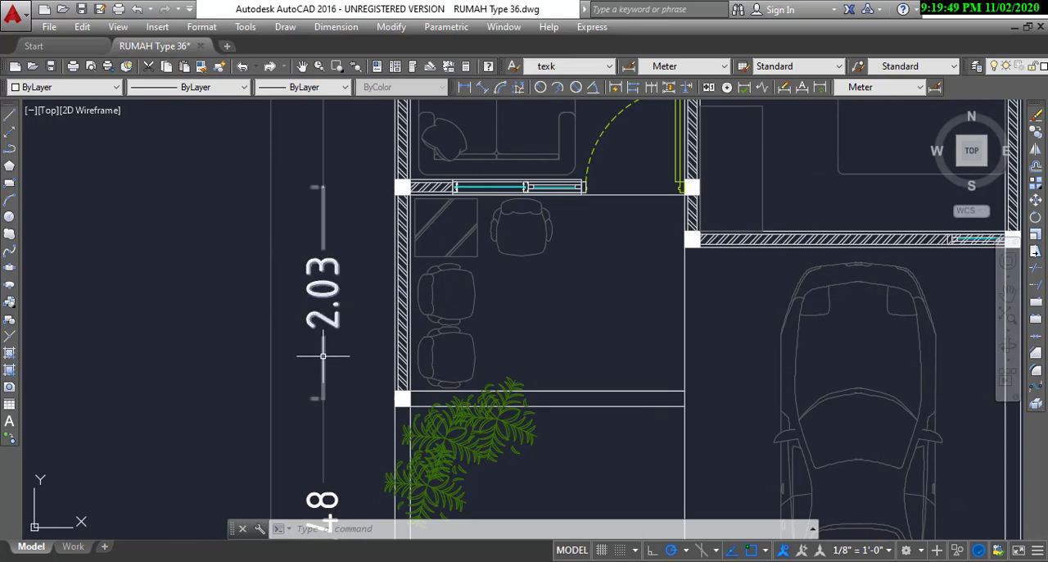
middle_drag(582, 362, 426, 388)
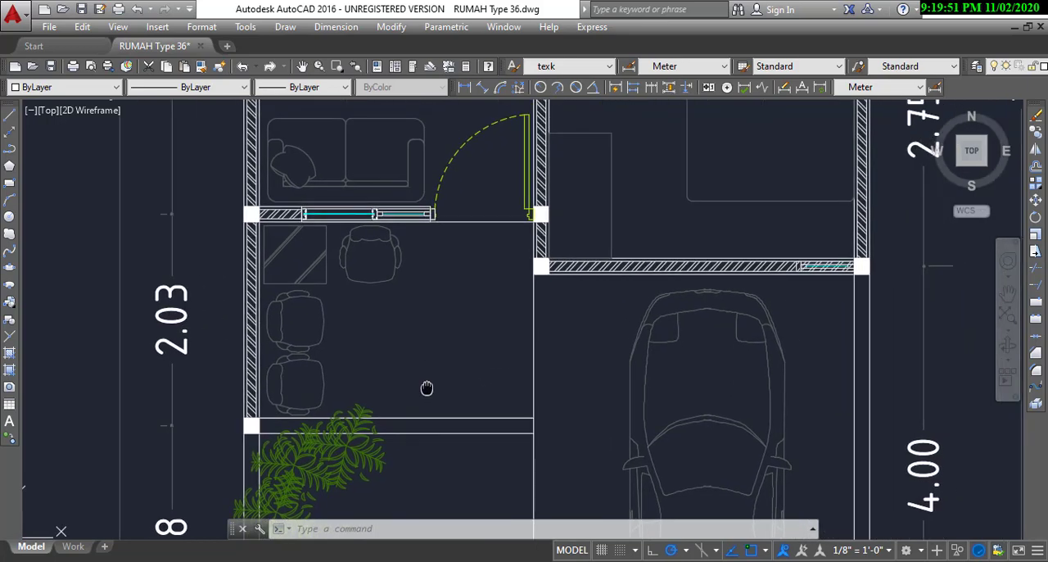
middle_drag(451, 348, 491, 323)
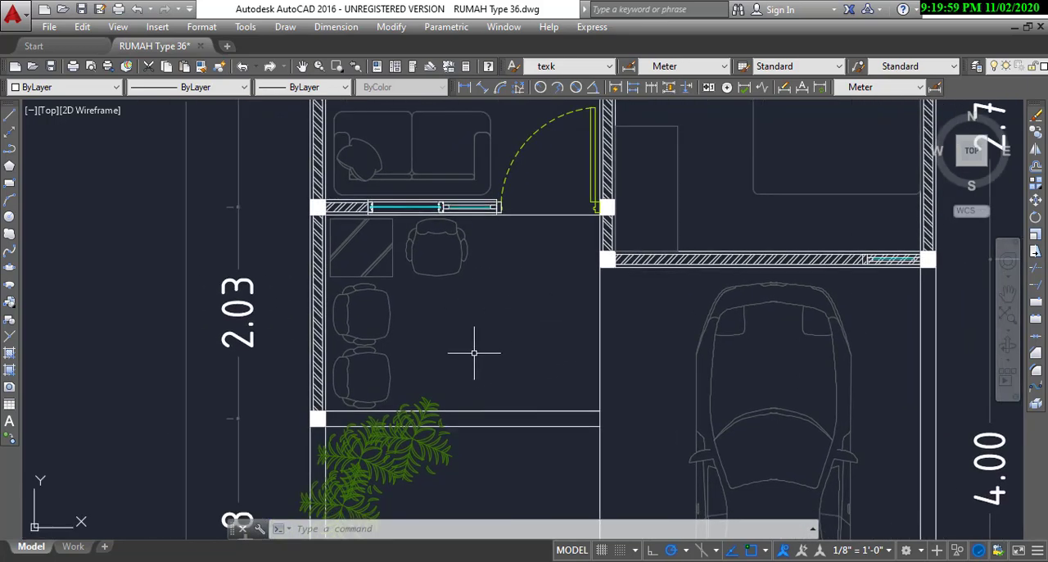
Step: Examine the living room and both bedrooms, including their doors, beds, windows and depth dimensions
scroll(523, 351, down, 2)
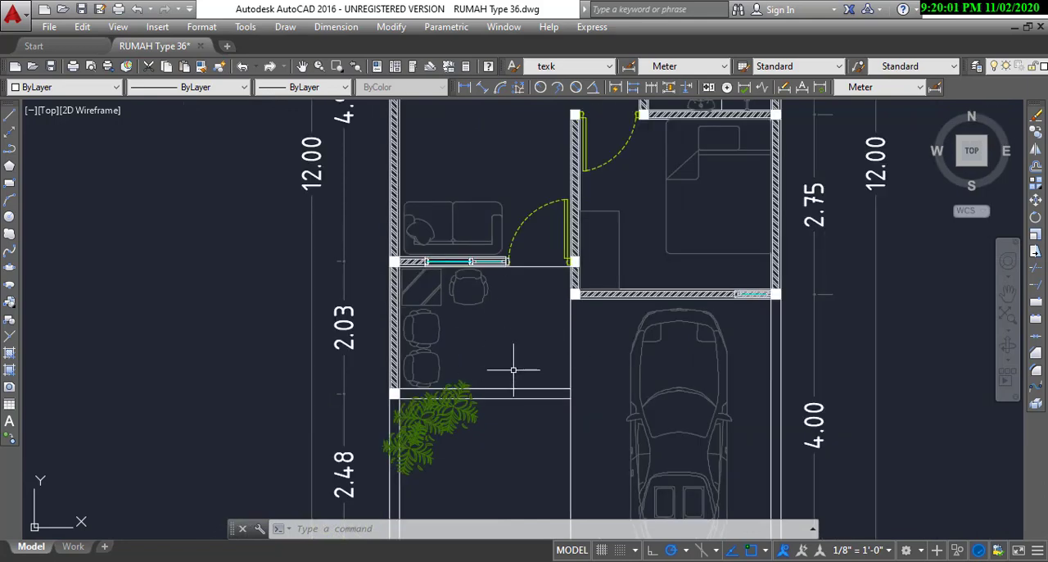
middle_drag(553, 291, 459, 421)
scroll(459, 423, down, 2)
middle_drag(458, 323, 439, 374)
scroll(432, 375, up, 2)
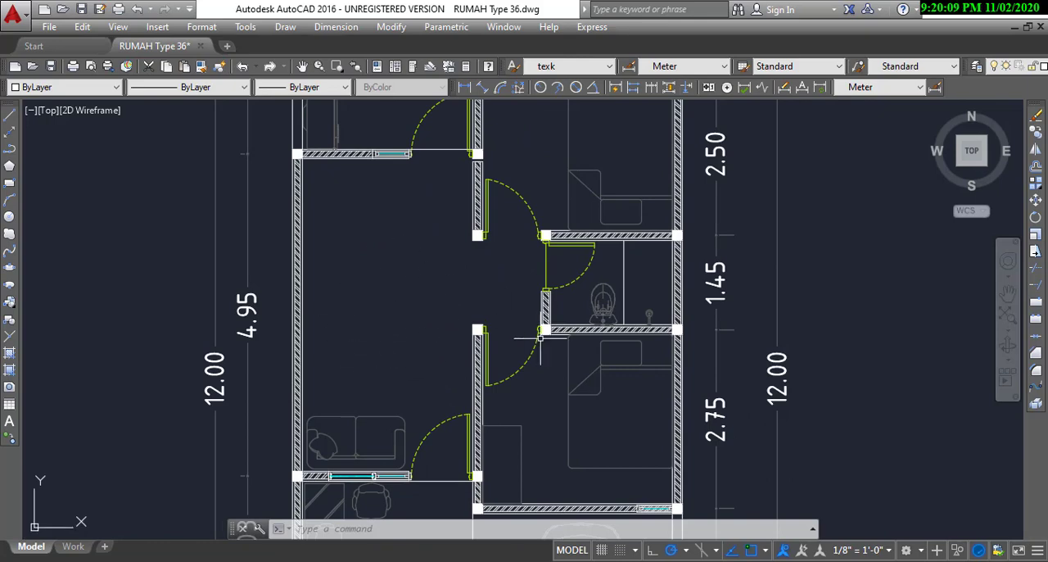
middle_drag(575, 357, 483, 394)
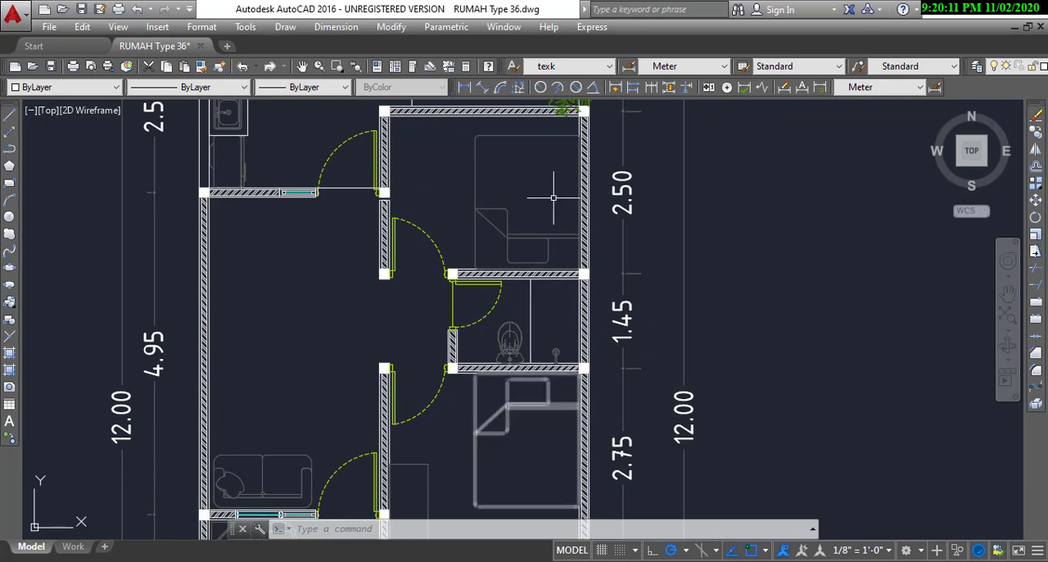
middle_drag(547, 433, 559, 334)
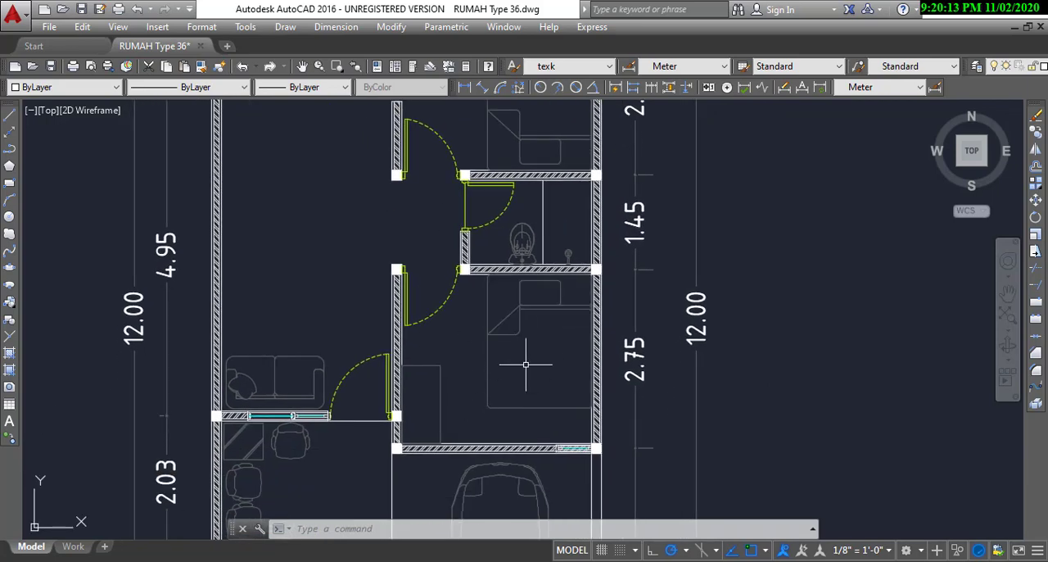
middle_drag(542, 294, 525, 476)
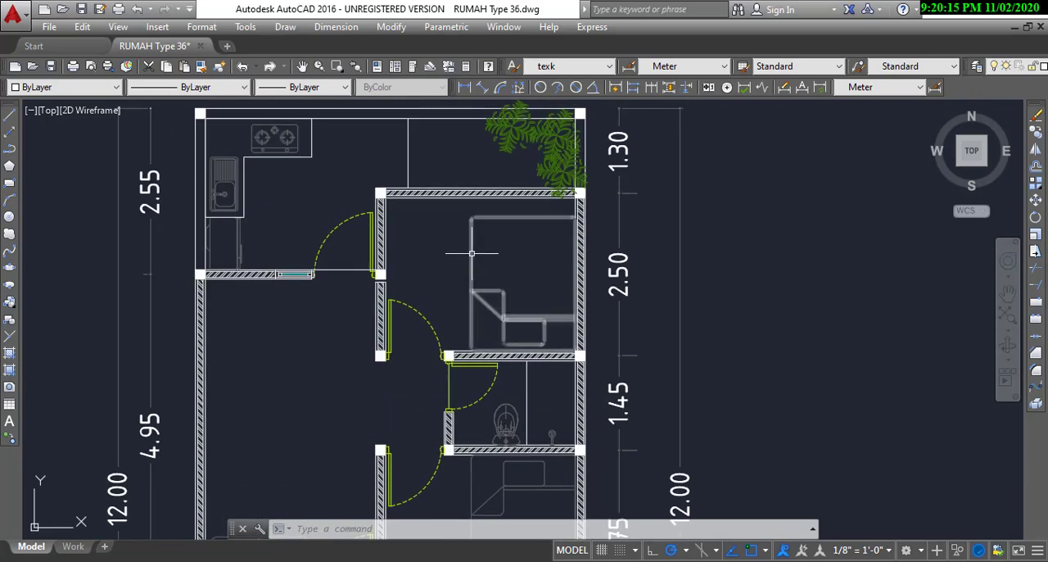
middle_drag(429, 305, 509, 272)
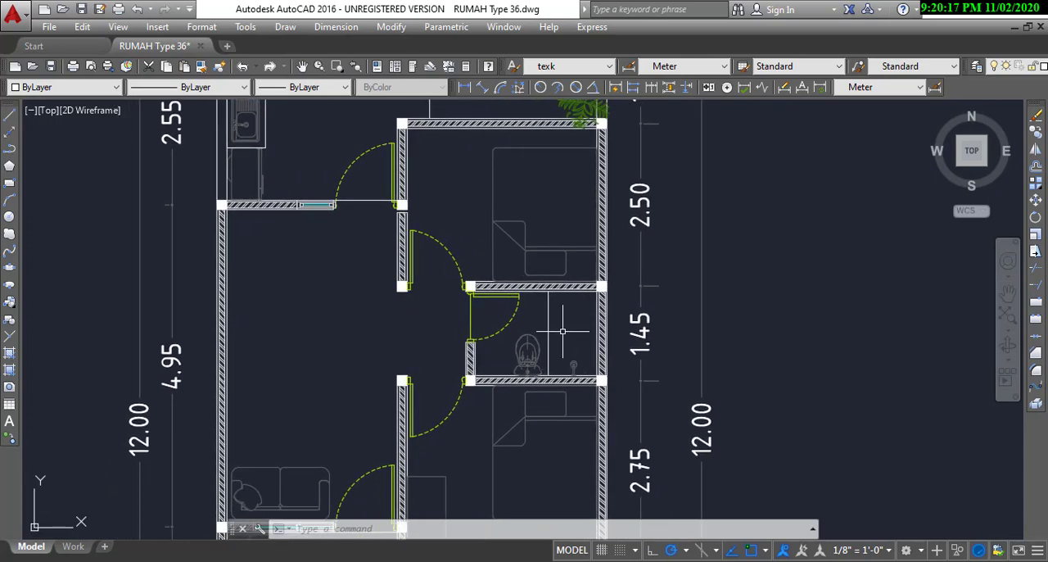
Step: Inspect the bathroom between the two bedrooms, including its door, toilet, shower fixture and dividing line
scroll(539, 345, up, 2)
scroll(533, 364, down, 2)
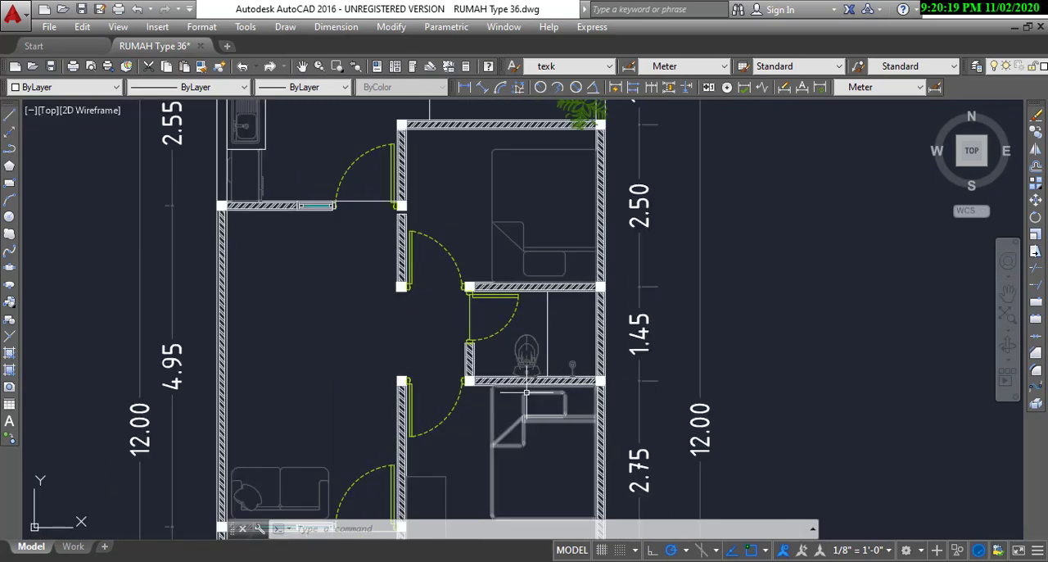
scroll(554, 286, up, 2)
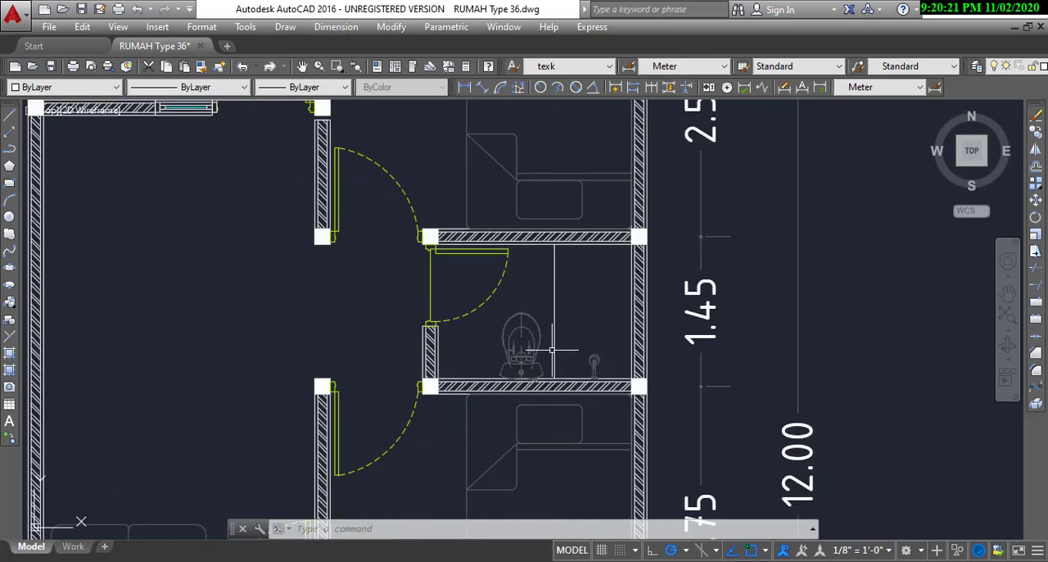
scroll(552, 350, up, 2)
middle_drag(578, 352, 558, 384)
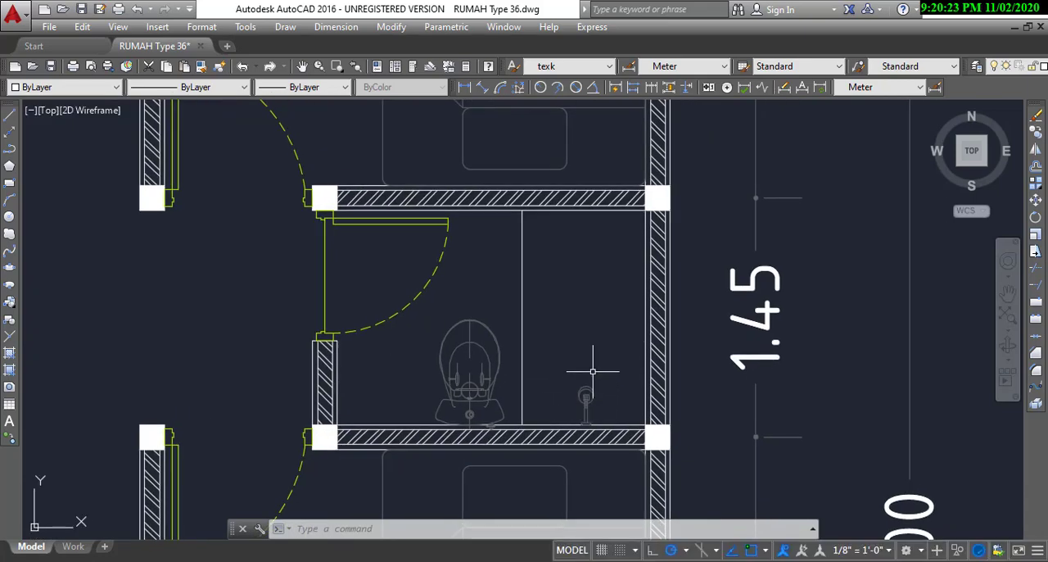
middle_drag(435, 373, 479, 374)
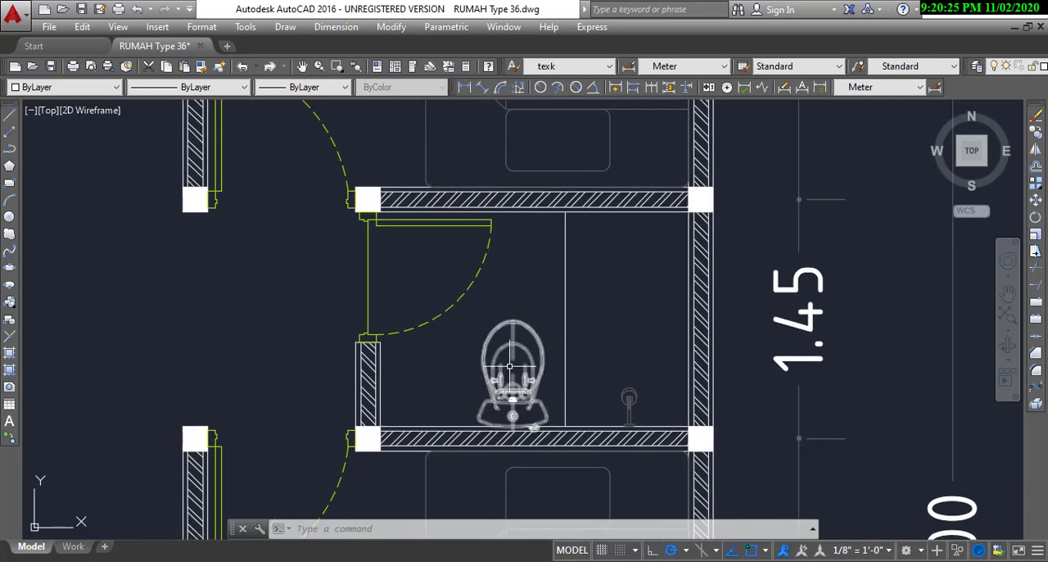
scroll(440, 404, down, 2)
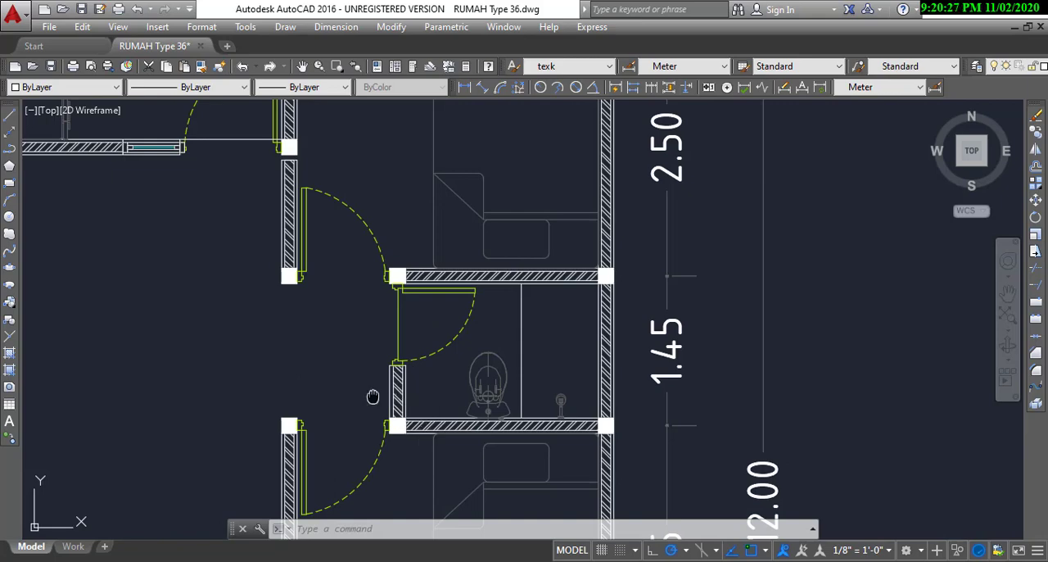
Step: Review the plan around the main living space, from the sofa by the front window to the kitchen door
middle_drag(369, 390, 416, 393)
scroll(463, 399, down, 2)
scroll(462, 399, down, 3)
scroll(483, 360, up, 3)
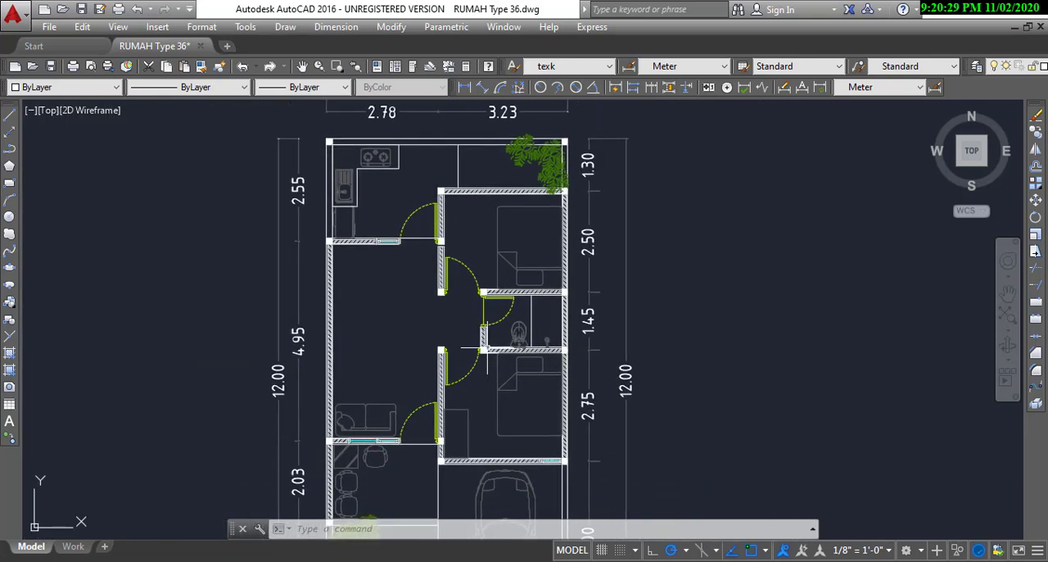
scroll(486, 354, down, 1)
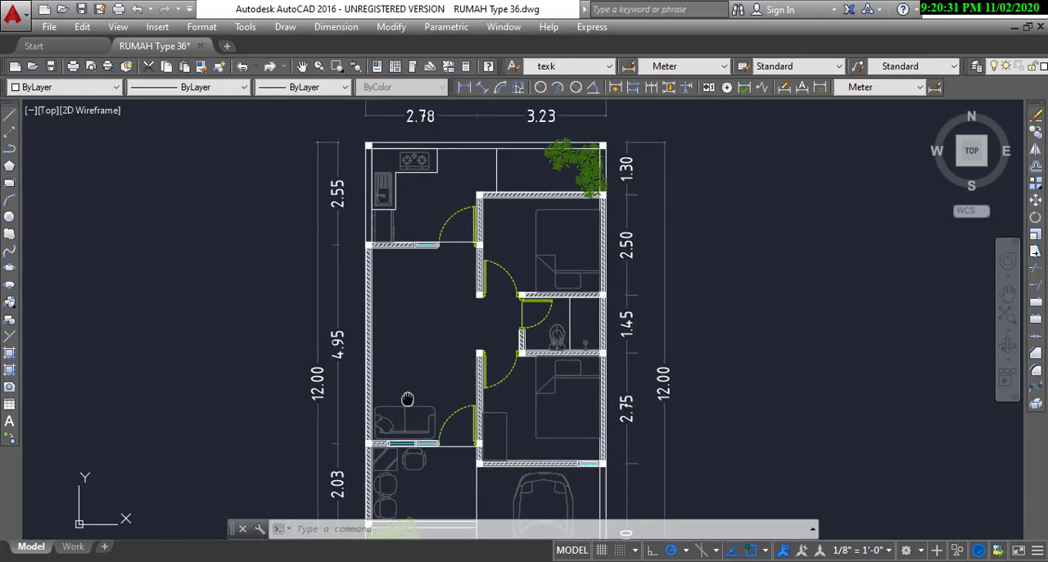
scroll(404, 393, up, 1)
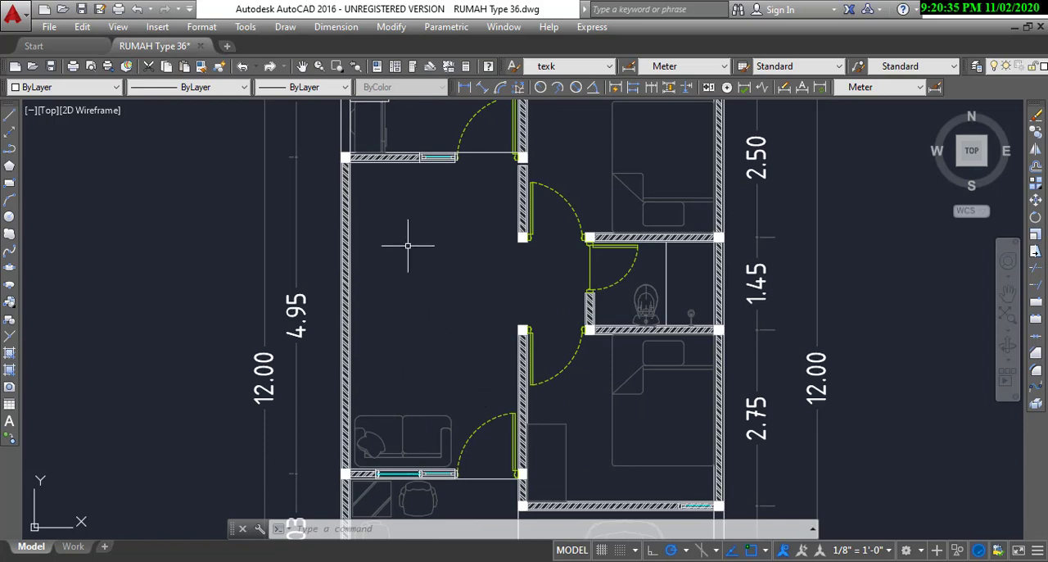
middle_drag(447, 235, 424, 332)
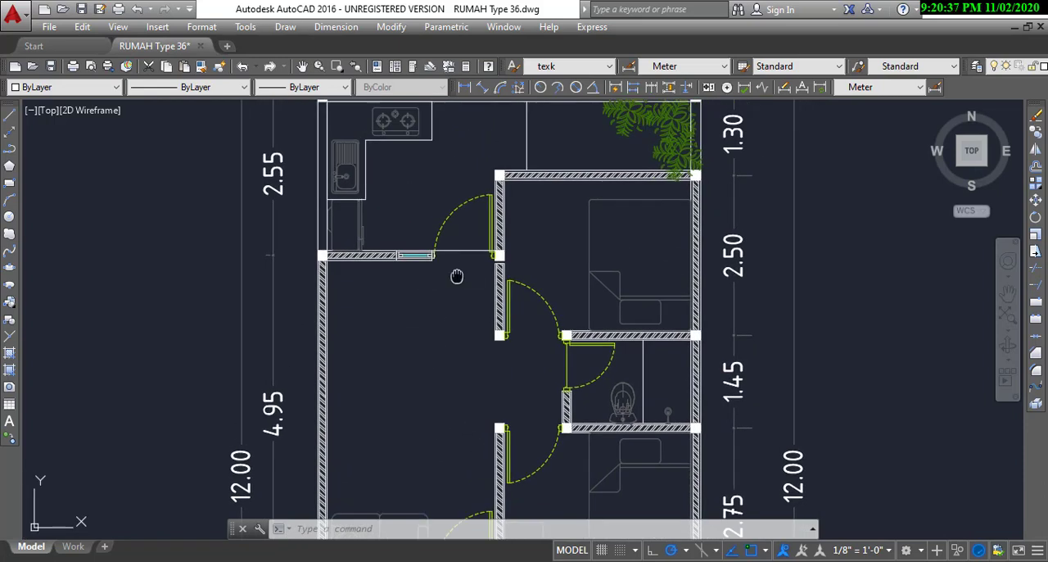
Step: Examine the rear kitchen, including its door, window, L-shaped counter, sink, stove and overall dimensions
middle_drag(457, 276, 441, 358)
middle_drag(418, 267, 414, 317)
scroll(404, 303, up, 2)
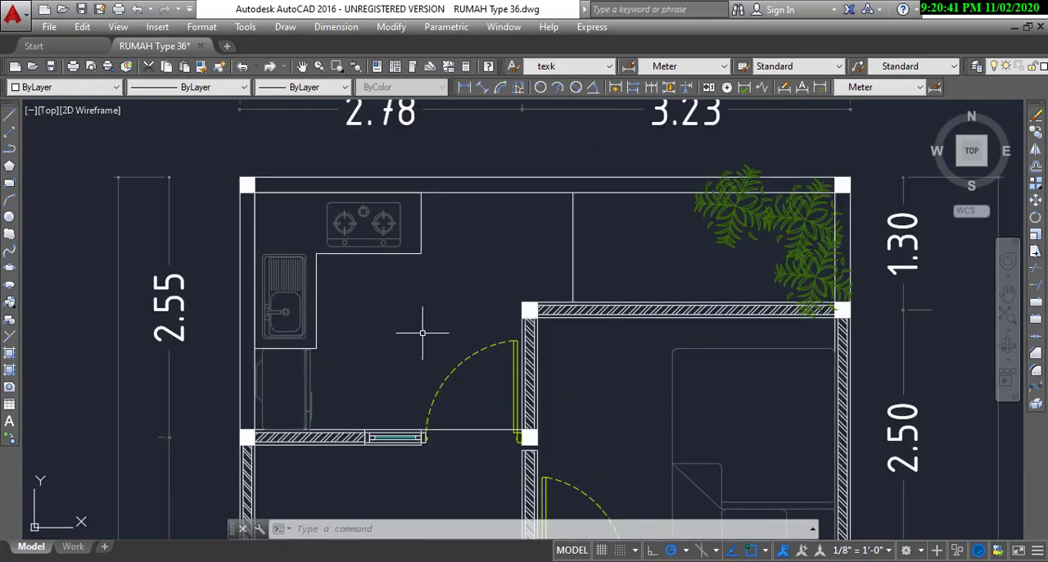
middle_drag(422, 333, 449, 313)
middle_drag(440, 277, 454, 312)
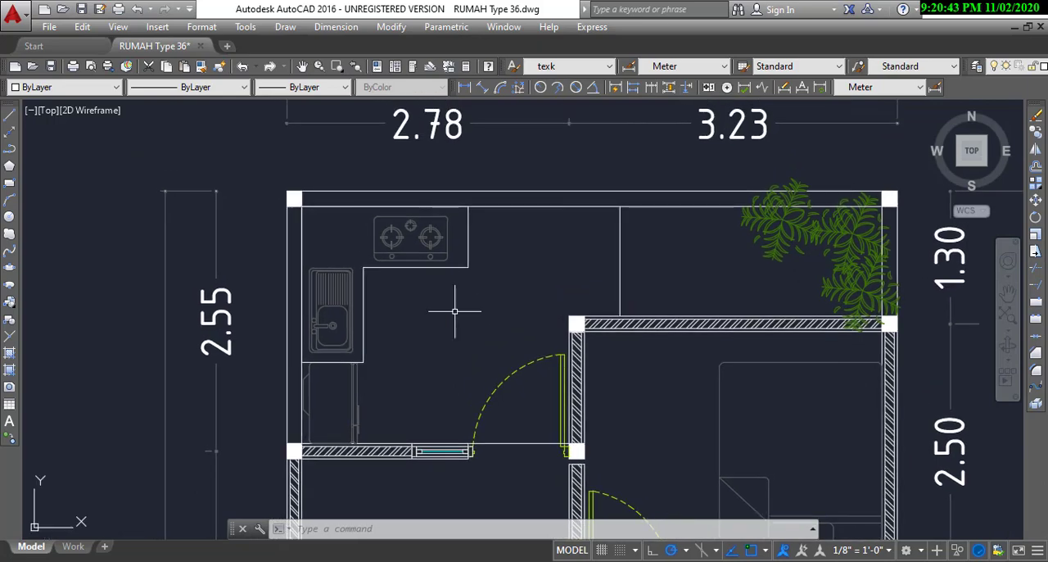
scroll(479, 347, up, 2)
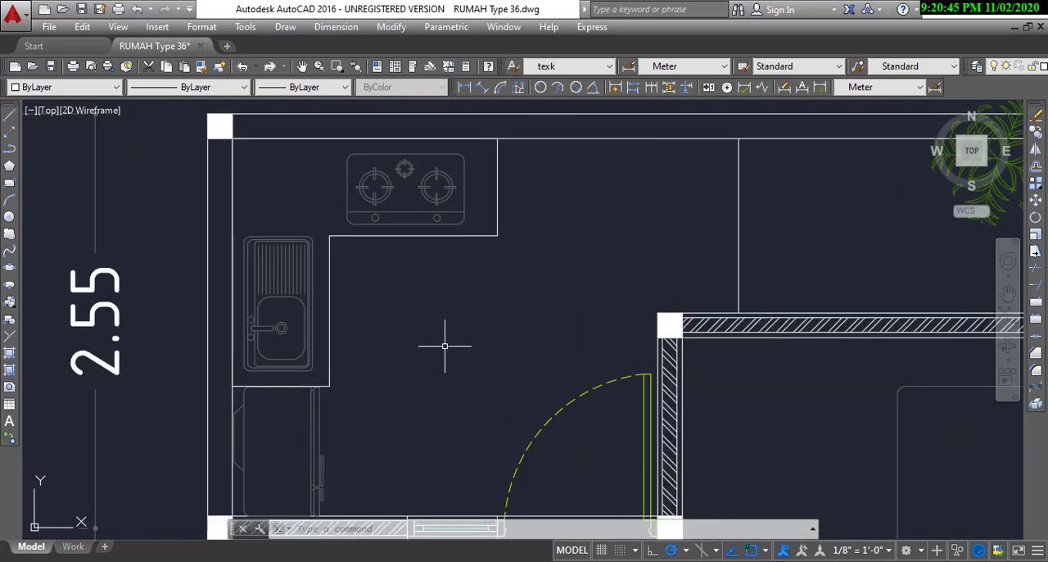
scroll(442, 352, down, 3)
scroll(402, 368, up, 3)
scroll(414, 377, down, 3)
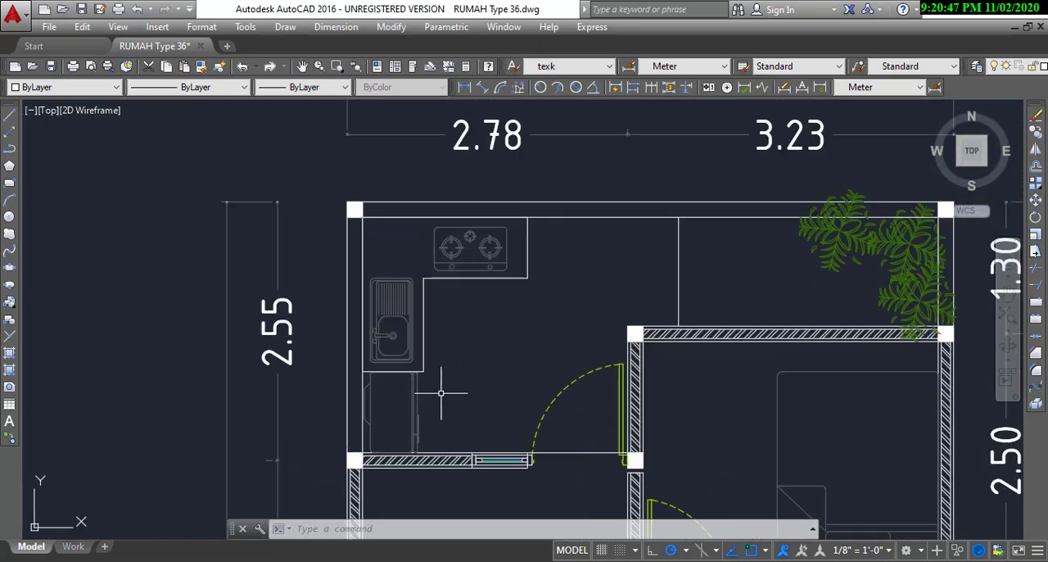
Step: Inspect the refrigerator space between the kitchen counter and the wall with the window
scroll(414, 393, up, 3)
middle_drag(457, 395, 462, 387)
scroll(431, 400, down, 2)
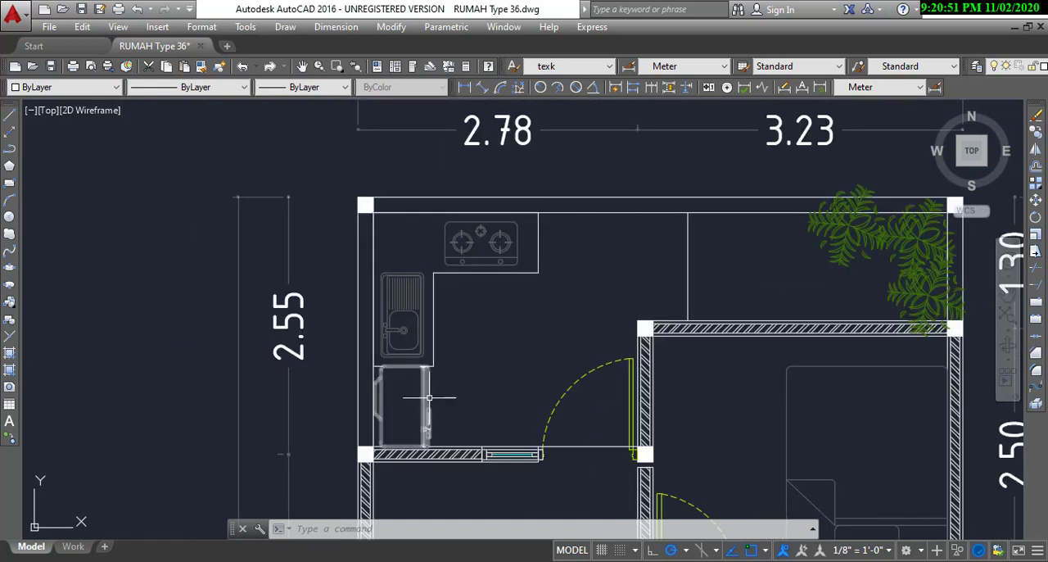
scroll(443, 400, up, 2)
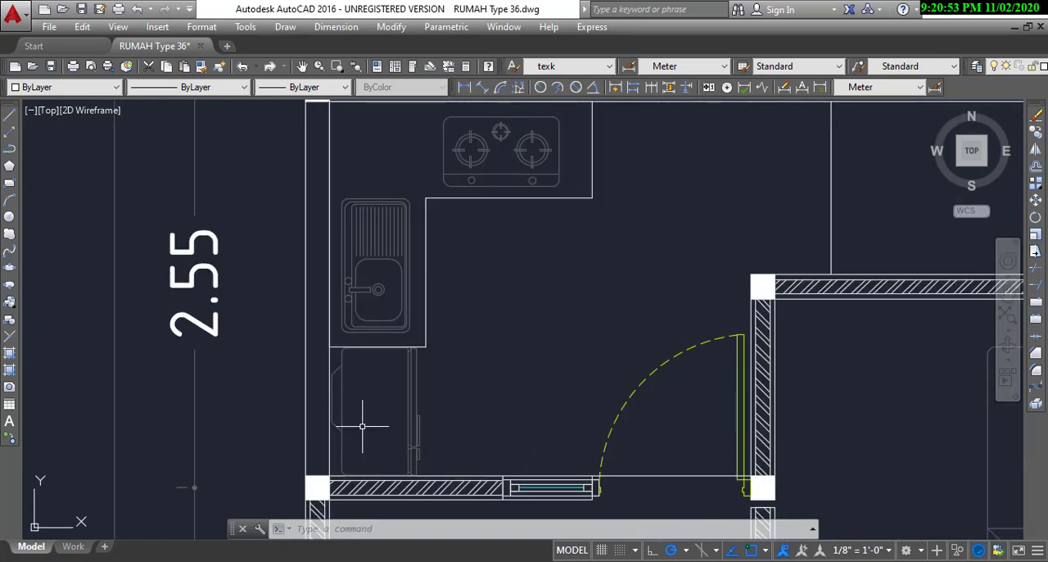
middle_drag(405, 412, 459, 375)
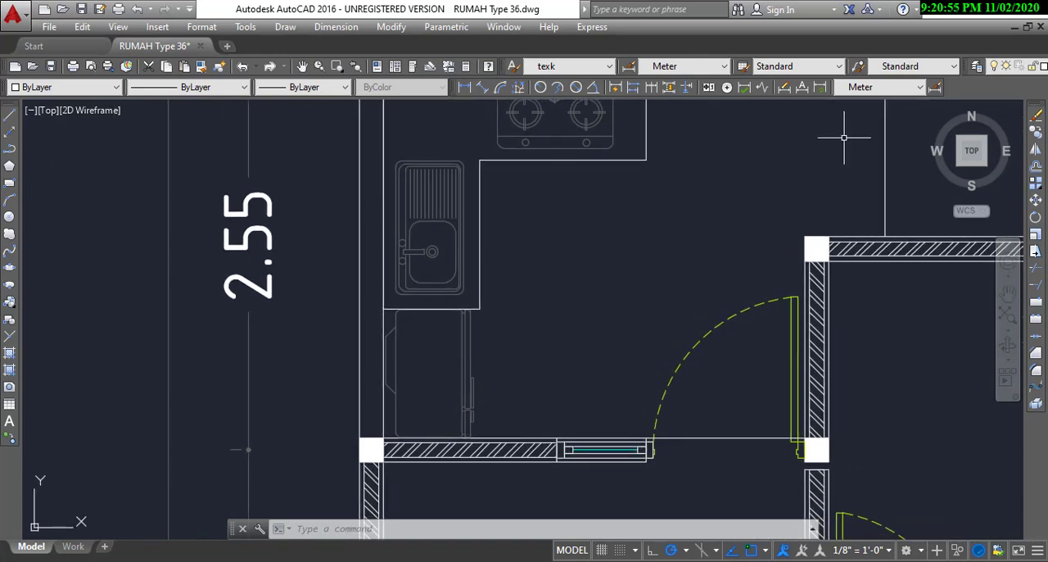
Step: Add a vertical linear dimension for the refrigerator space, from the inner wall corner to the counter's edge, placed outside the side wall
click(465, 89)
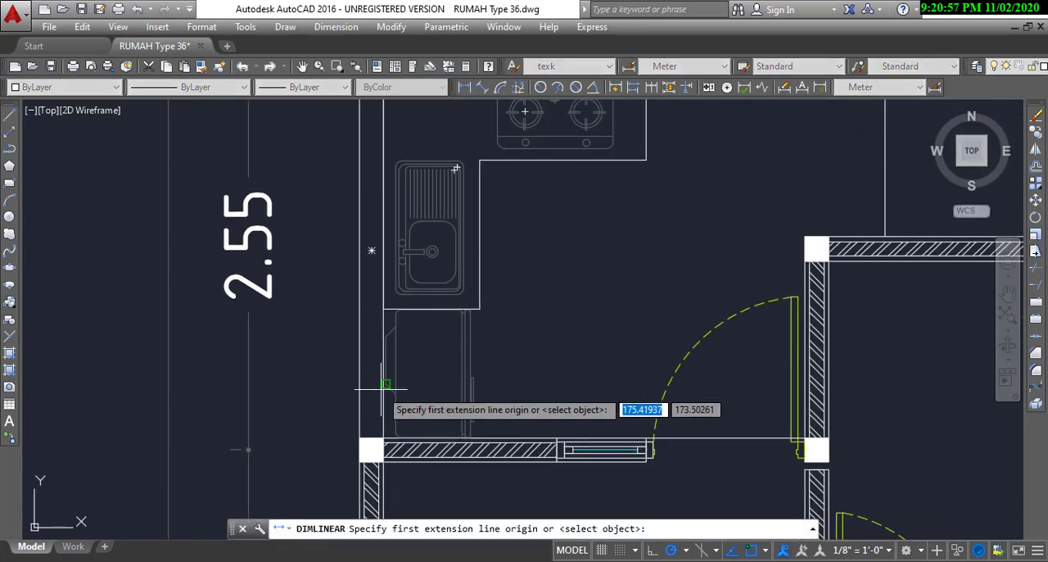
scroll(376, 439, up, 2)
click(388, 439)
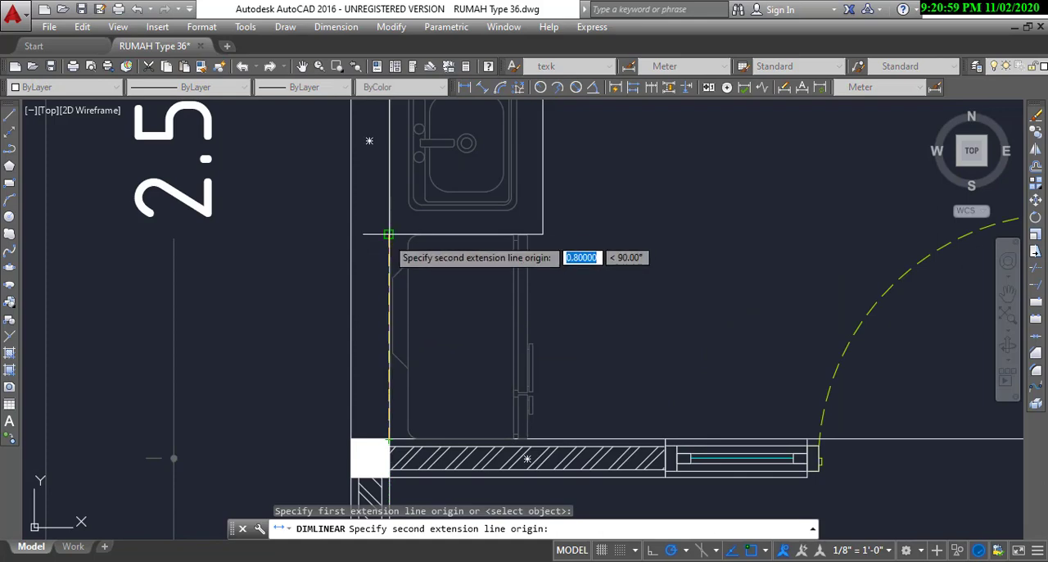
click(389, 233)
click(270, 368)
scroll(323, 394, down, 2)
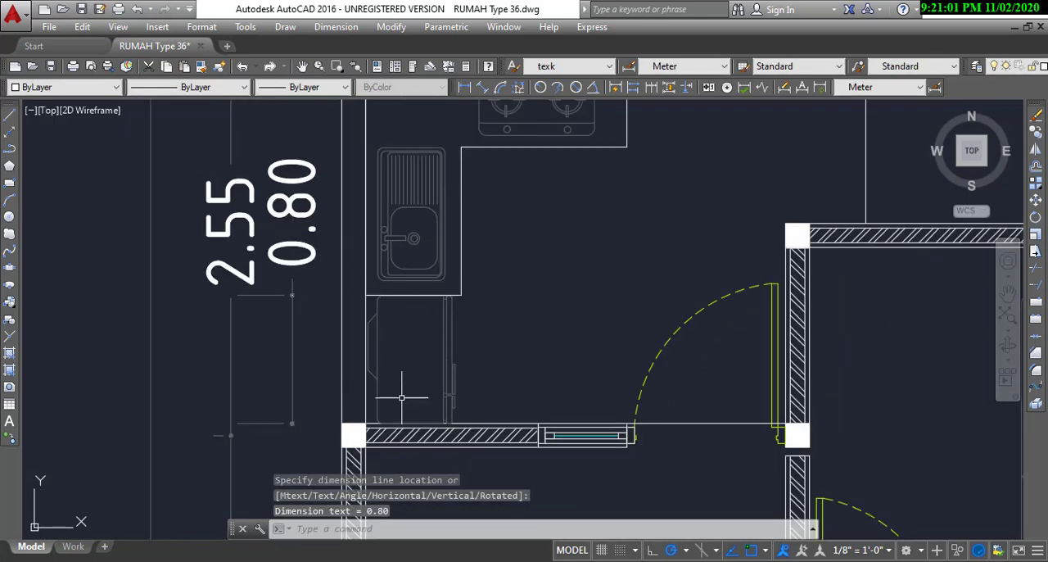
Step: Examine the L-shaped kitchen counter with its sink and stove, and the open area beside it
scroll(470, 292, down, 3)
scroll(428, 433, up, 2)
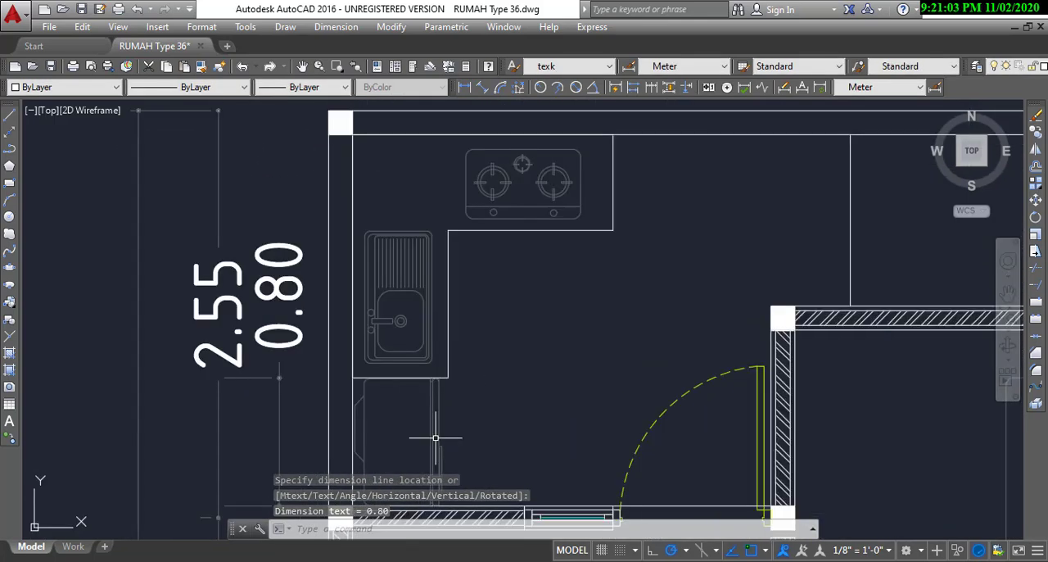
middle_drag(467, 368, 454, 411)
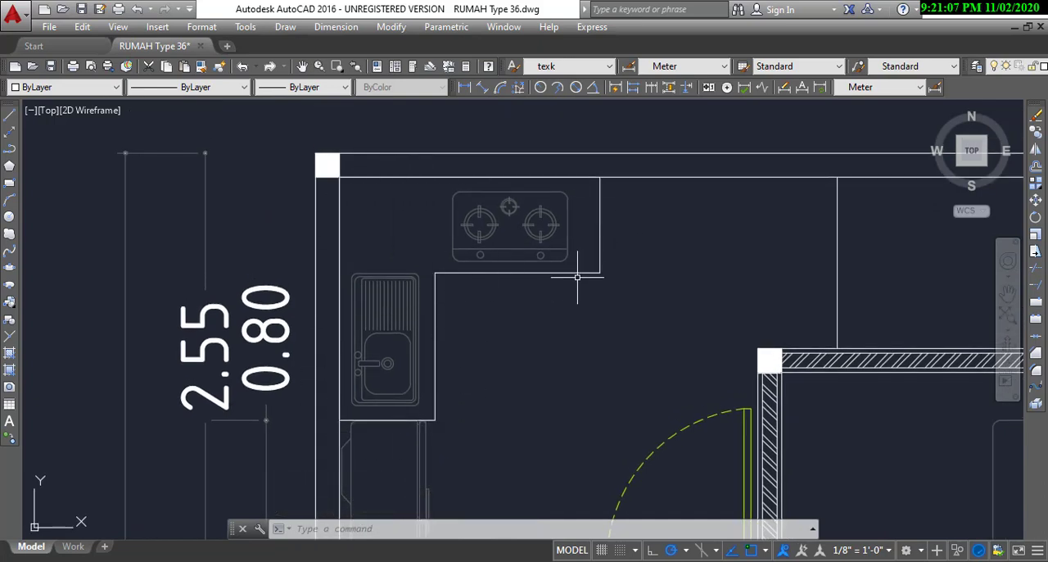
middle_drag(543, 291, 528, 293)
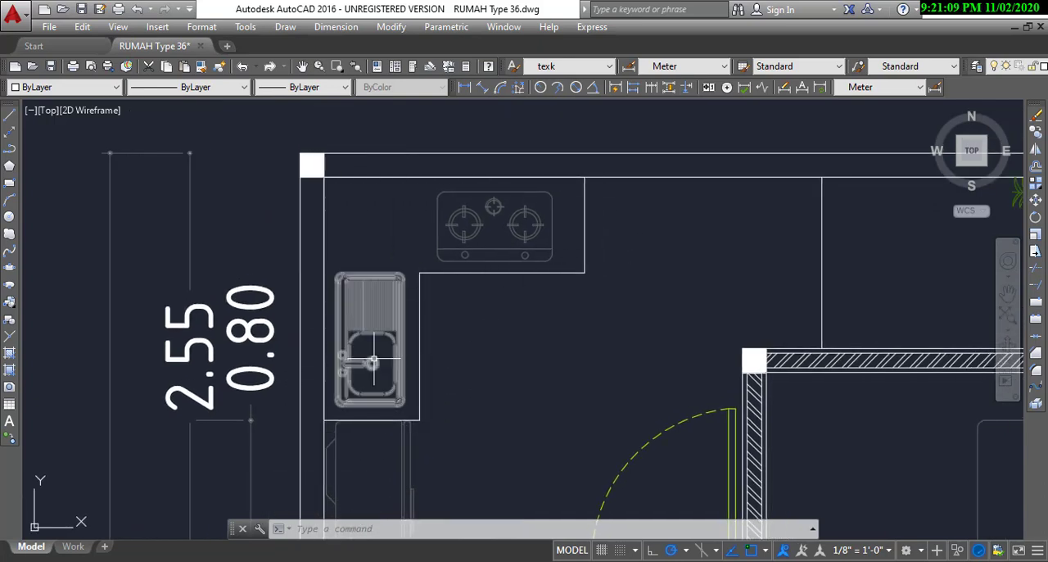
middle_drag(380, 346, 349, 374)
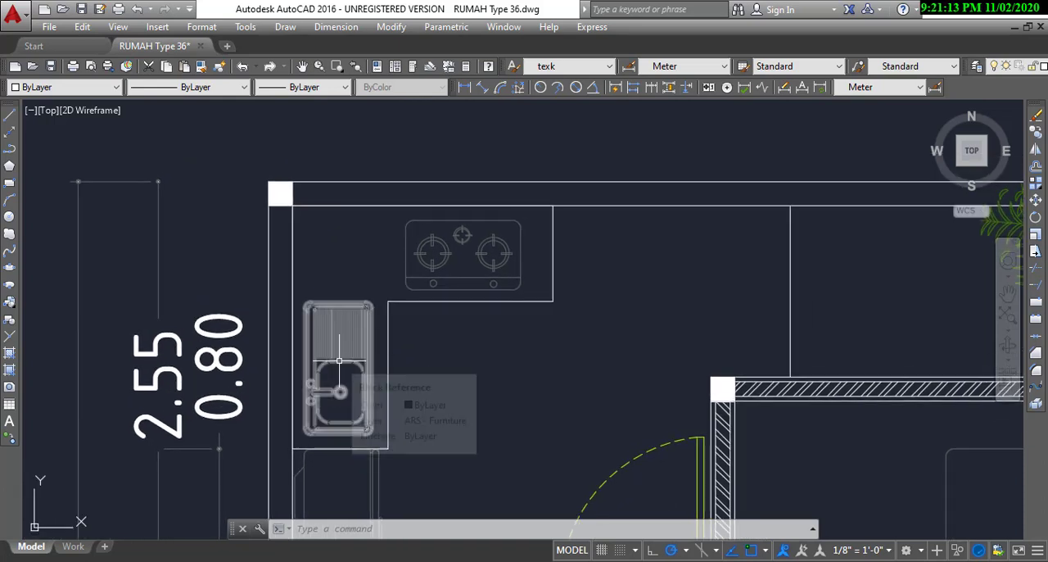
scroll(357, 342, down, 5)
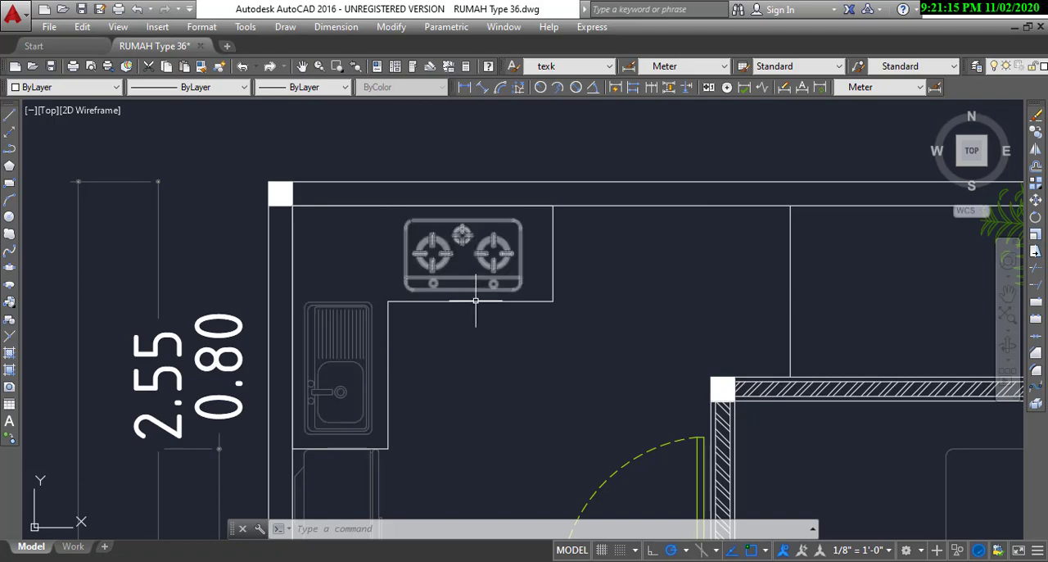
scroll(328, 296, up, 4)
mouse_move(381, 300)
middle_down()
mouse_move(343, 294)
mouse_move(478, 302)
mouse_move(454, 262)
mouse_move(386, 302)
mouse_move(388, 318)
middle_up()
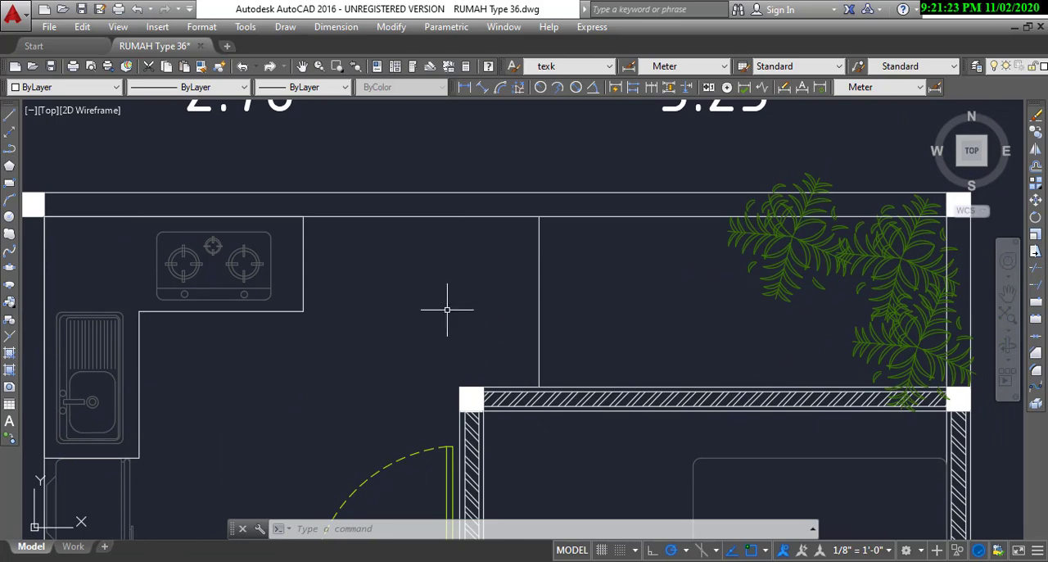
Step: Examine the open area behind the rear bedroom, including its dividing line, corner garden plants and surrounding dimensions
middle_drag(452, 276, 456, 307)
scroll(434, 326, down, 2)
scroll(450, 326, up, 2)
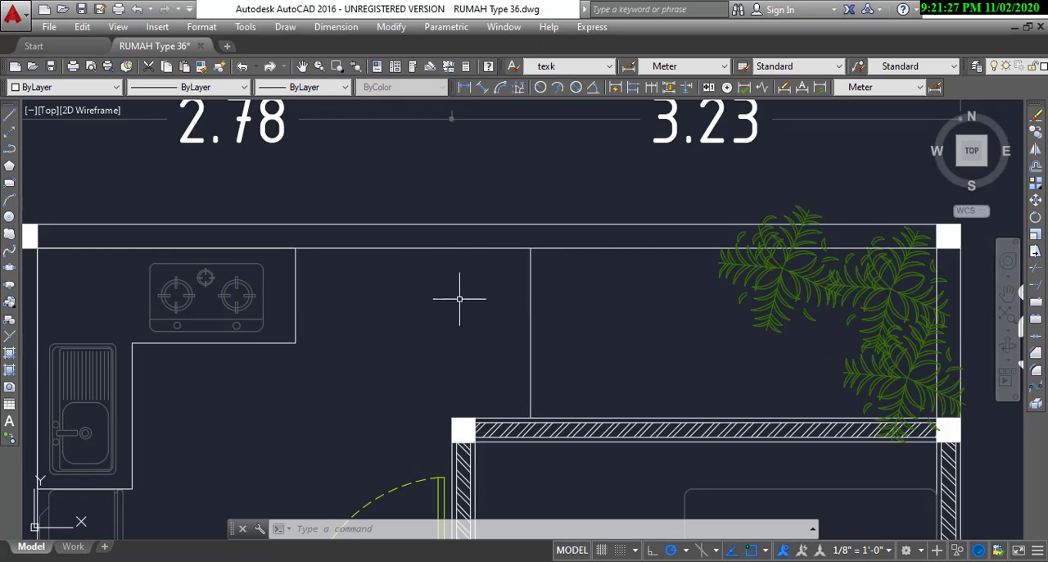
middle_drag(528, 342, 398, 335)
scroll(433, 306, down, 2)
scroll(524, 340, up, 2)
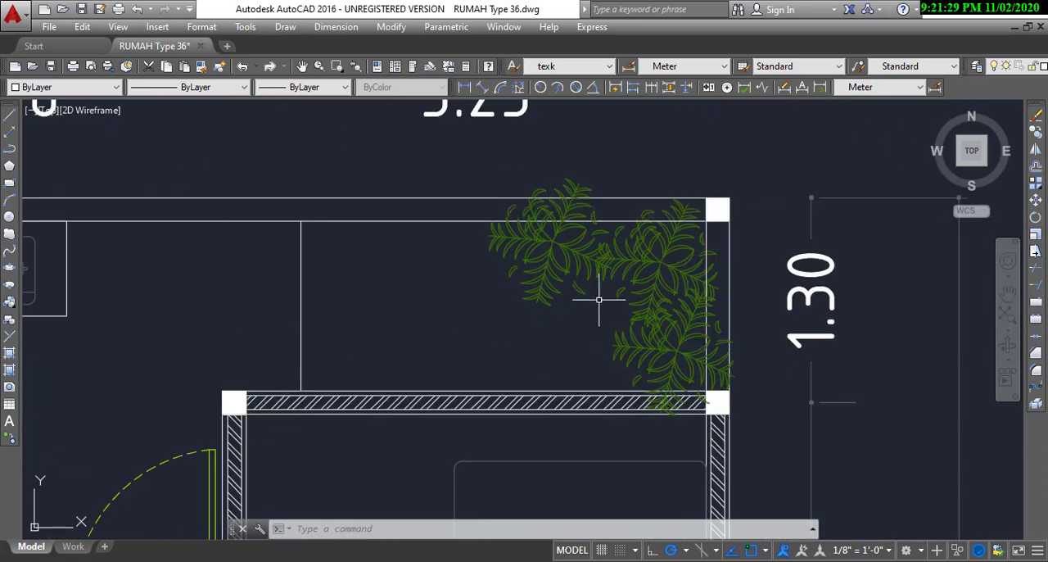
scroll(586, 323, down, 4)
scroll(582, 335, up, 2)
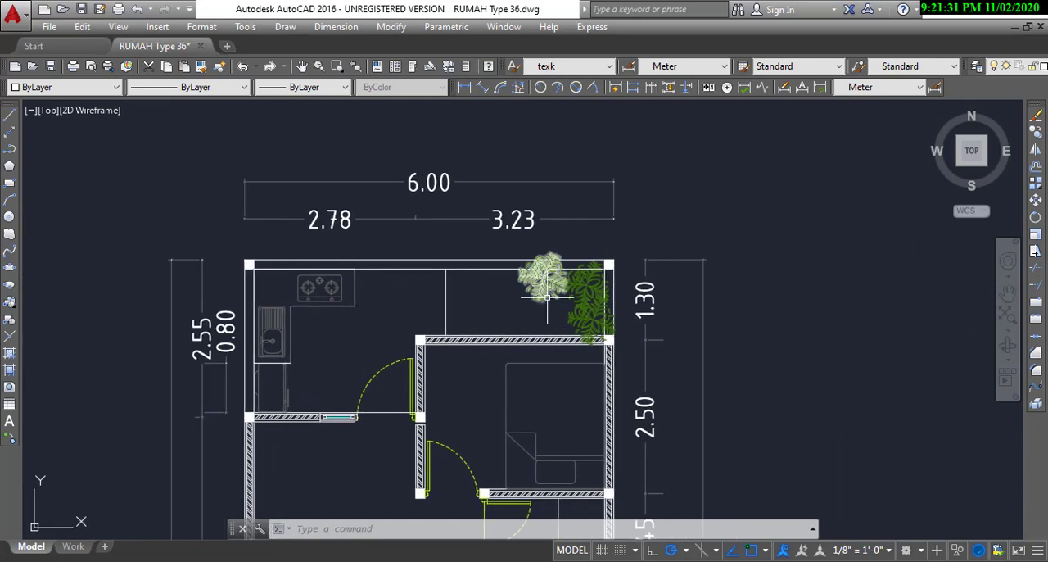
scroll(587, 284, down, 4)
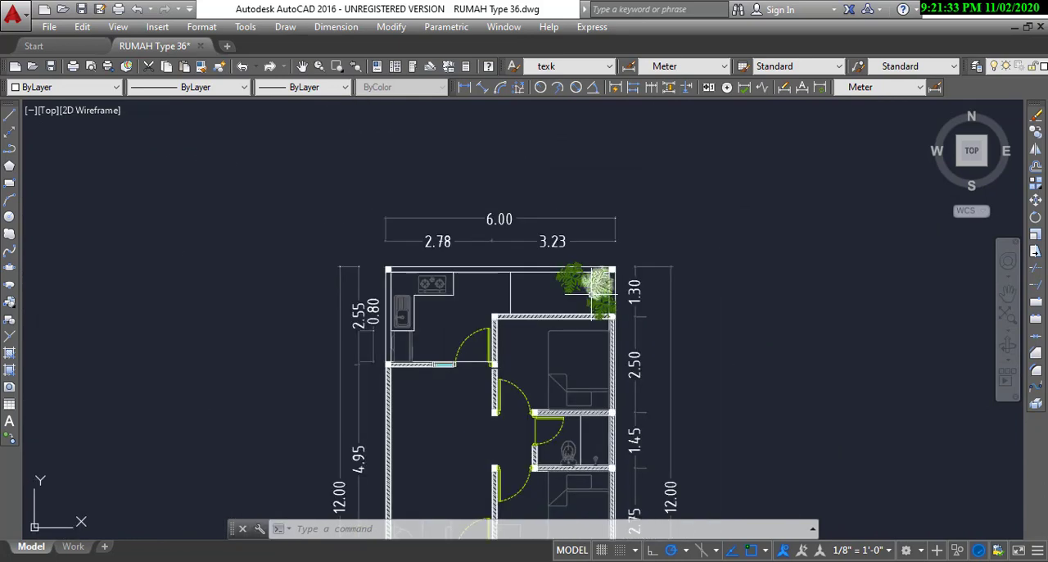
Step: Review the whole floor plan from the rear garden down to the front terrace and garden plants
middle_drag(585, 314, 583, 162)
scroll(576, 206, down, 2)
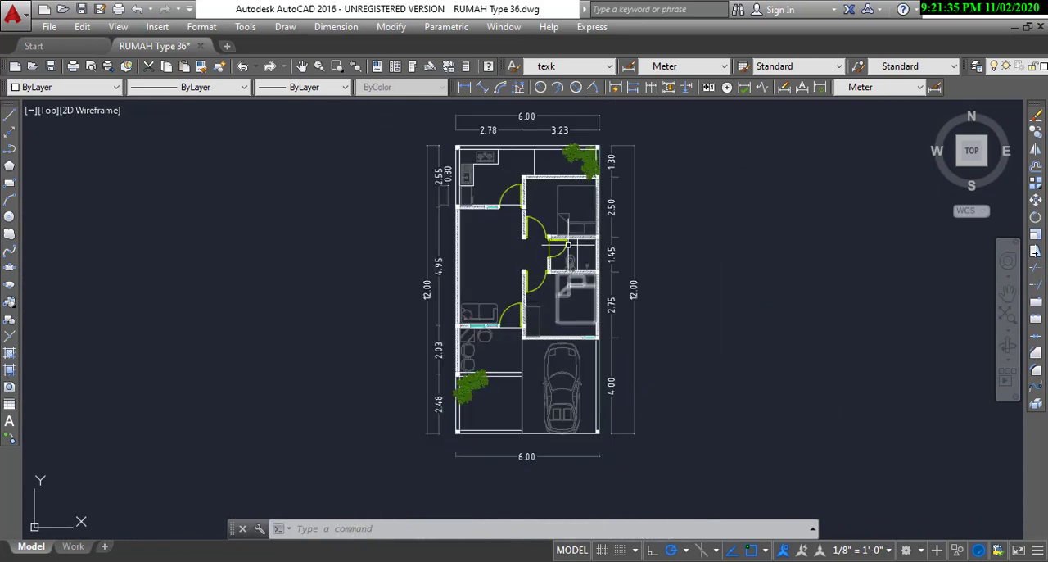
middle_drag(569, 231, 546, 271)
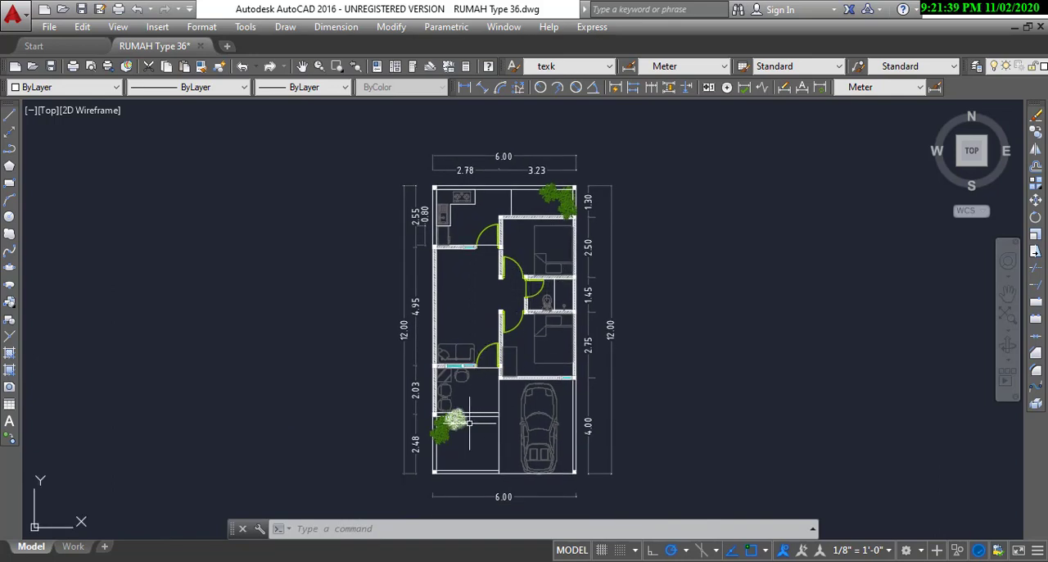
scroll(523, 423, up, 2)
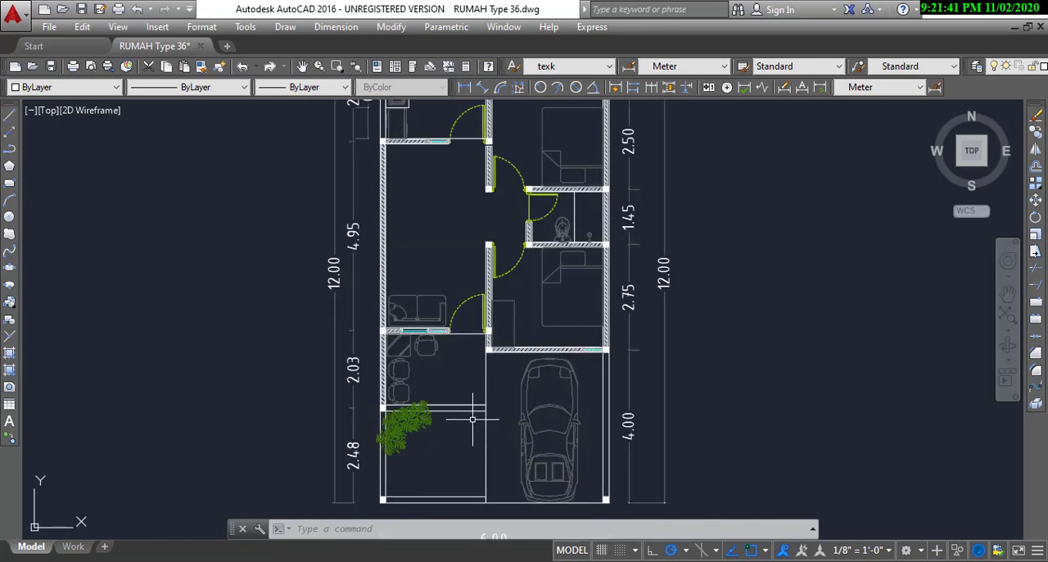
scroll(471, 417, down, 2)
scroll(509, 278, up, 2)
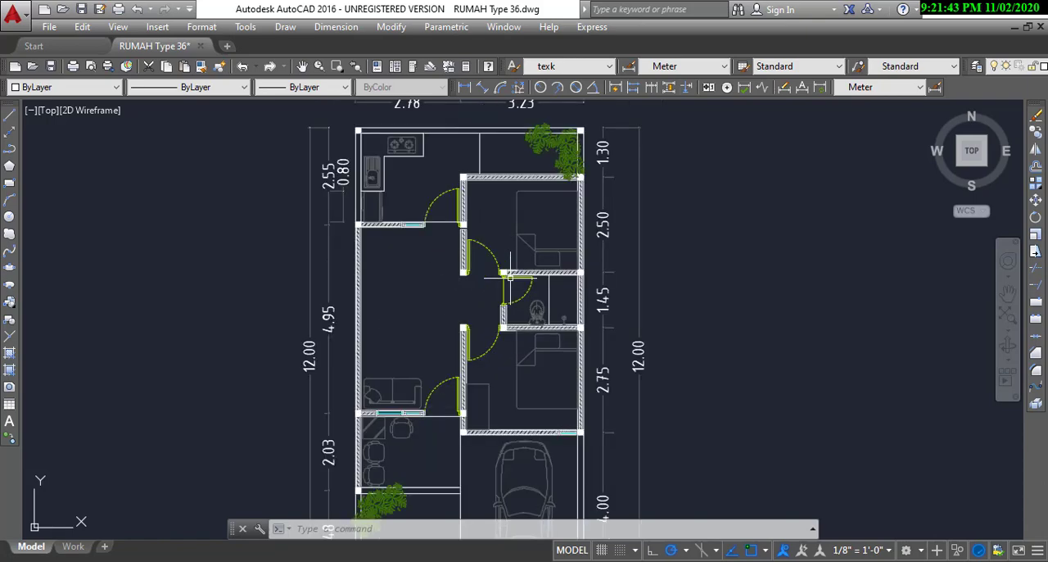
Step: Examine the rear bedroom's back wall and the adjoining open area with its corner garden plants
scroll(524, 228, up, 2)
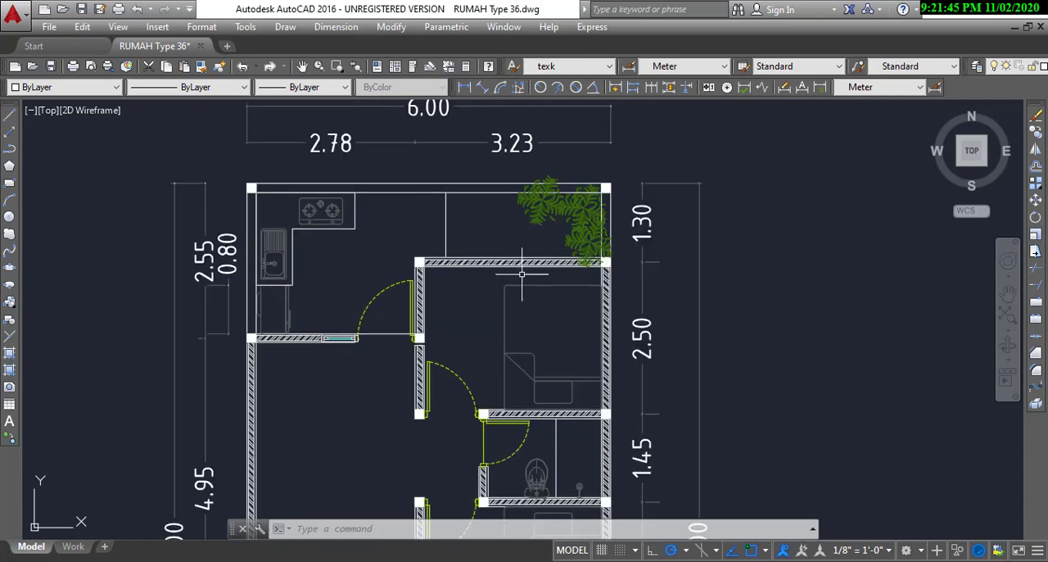
scroll(552, 221, down, 2)
scroll(565, 217, up, 2)
scroll(529, 201, down, 2)
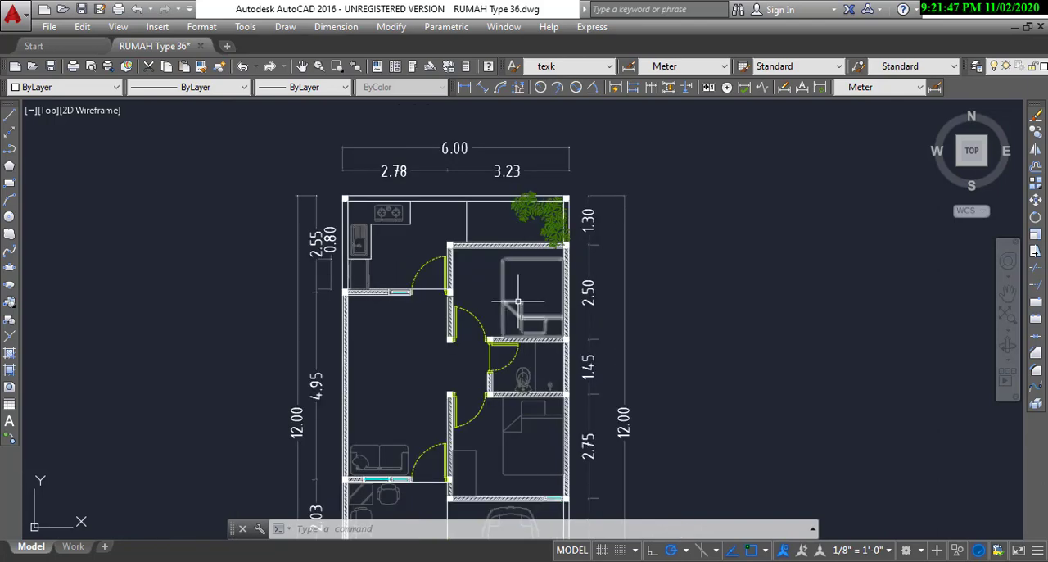
scroll(516, 221, up, 1)
scroll(498, 239, up, 2)
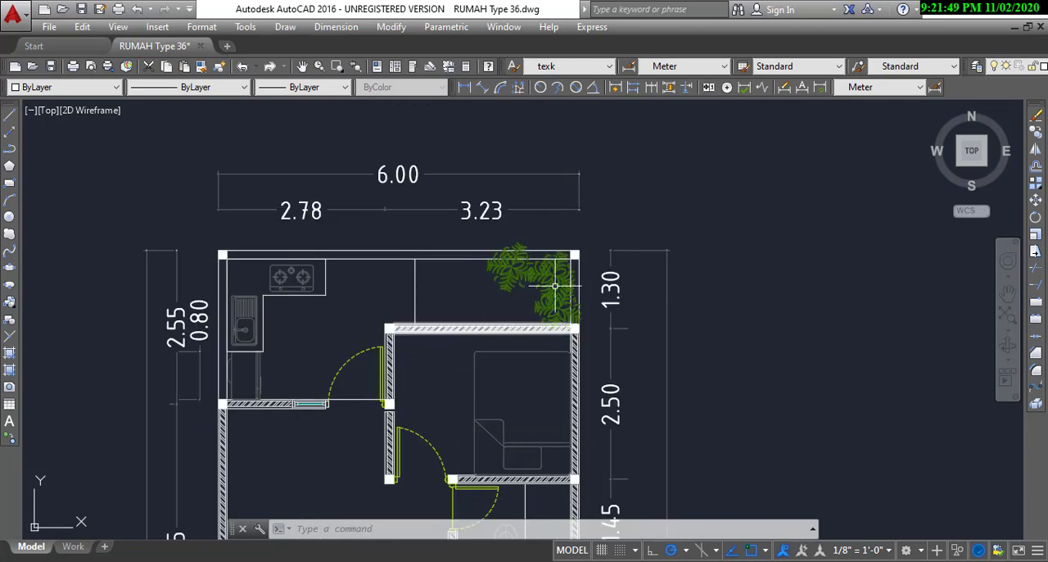
scroll(571, 246, down, 2)
Step: Examine the windowed wall between the front bedroom and the carport, and its relation to the rooms behind
middle_drag(526, 340, 512, 285)
scroll(512, 284, up, 2)
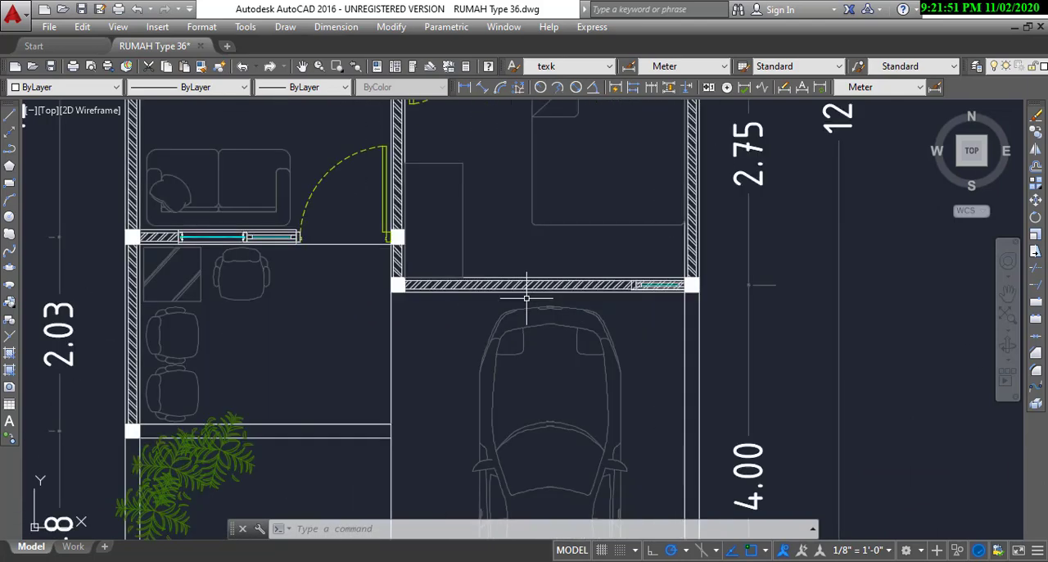
scroll(533, 297, down, 2)
scroll(578, 299, up, 2)
scroll(580, 302, down, 3)
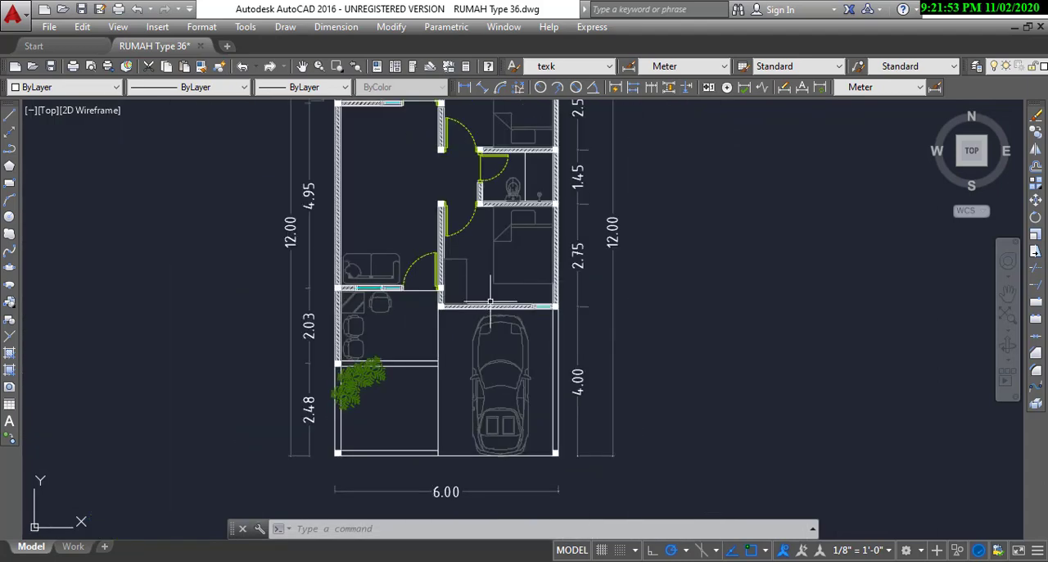
middle_drag(498, 112, 498, 205)
scroll(498, 205, up, 3)
scroll(533, 164, down, 2)
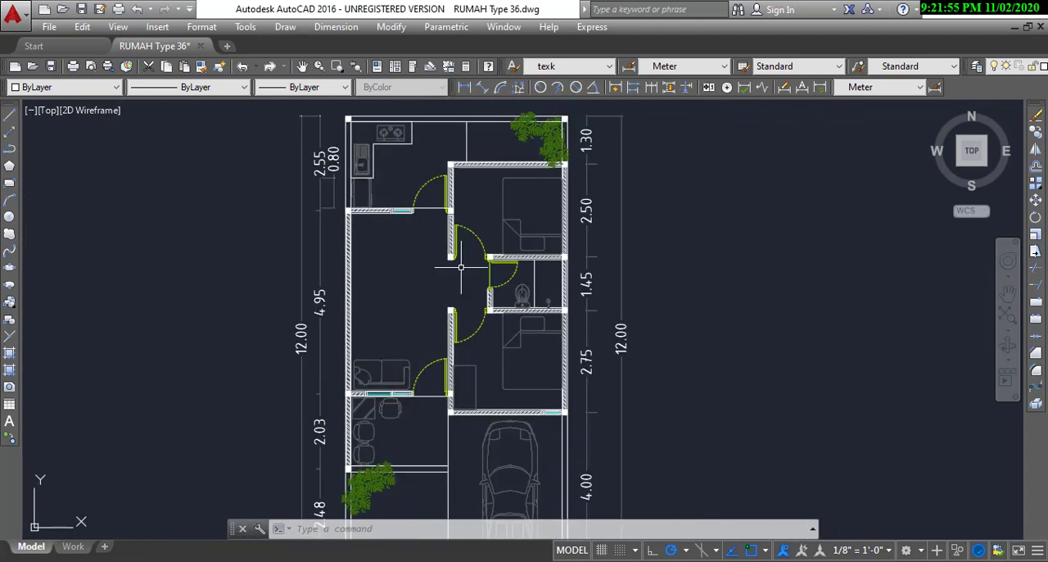
Step: Examine the living room with its sofa and entrance door, and how it connects to the front terrace
middle_drag(439, 317, 489, 248)
scroll(425, 365, up, 2)
scroll(460, 341, down, 1)
scroll(461, 341, down, 2)
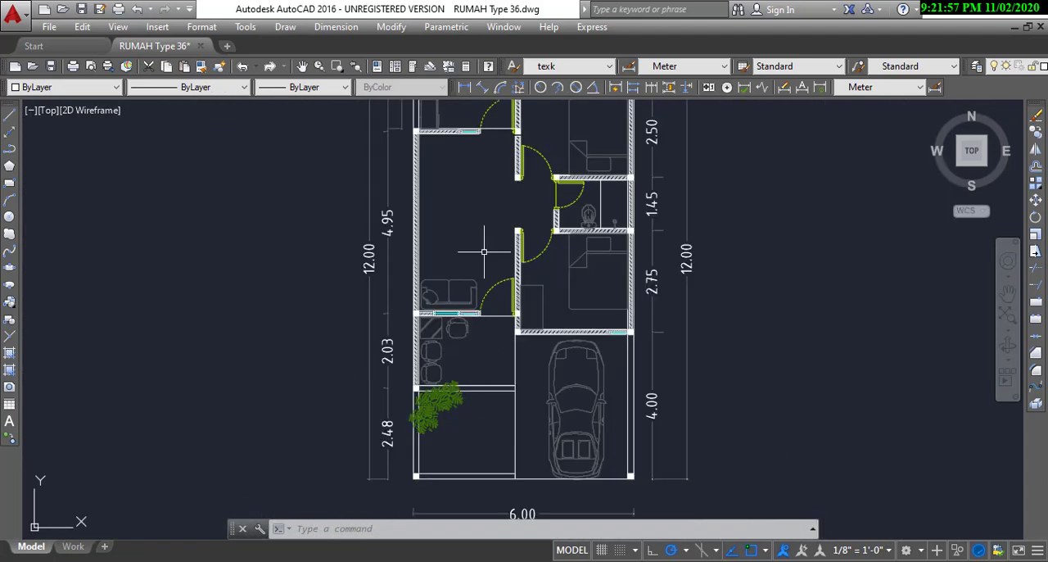
middle_drag(434, 211, 493, 248)
scroll(442, 307, down, 2)
scroll(475, 269, up, 3)
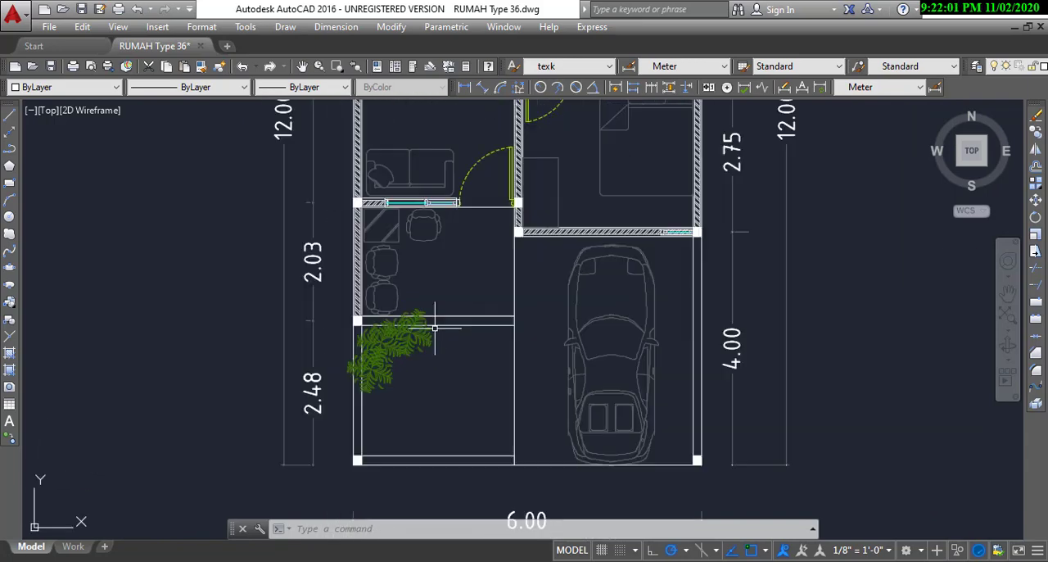
Step: Inspect the double-line strip separating the furnished front terrace from the front garden
scroll(437, 328, up, 2)
middle_drag(484, 320, 480, 362)
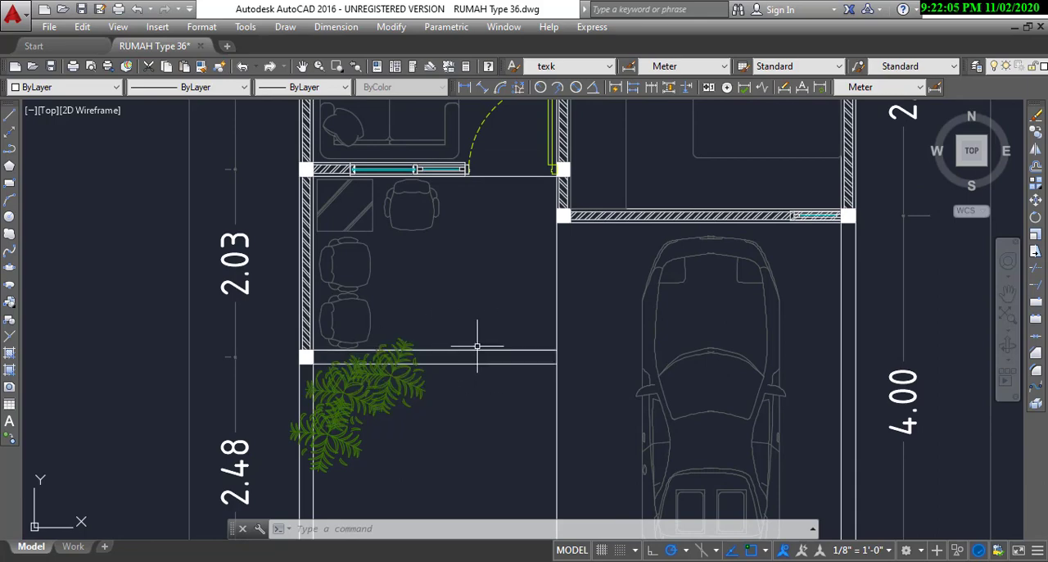
scroll(478, 357, up, 2)
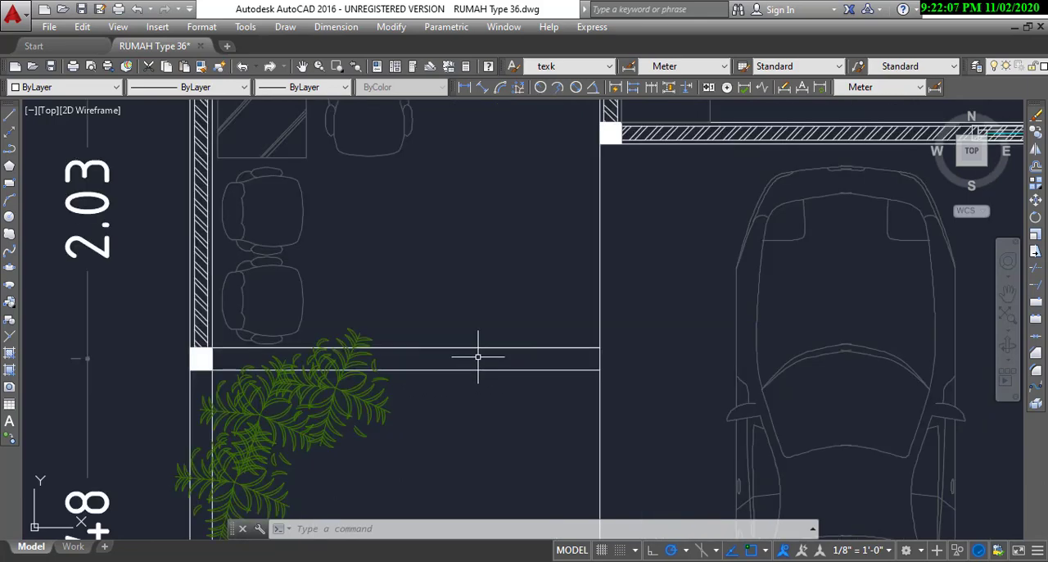
scroll(478, 360, down, 2)
scroll(478, 362, up, 2)
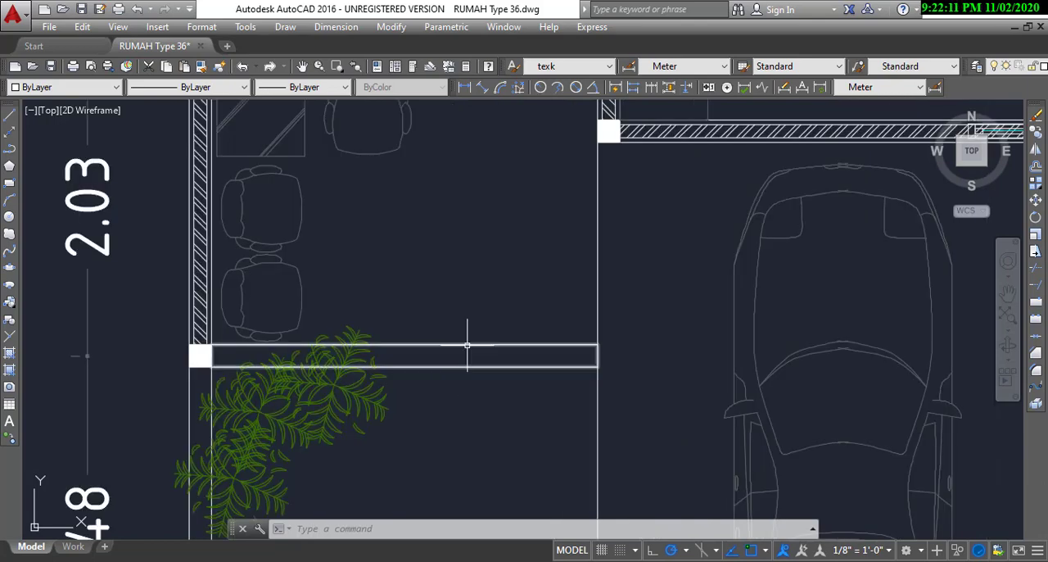
scroll(472, 358, down, 2)
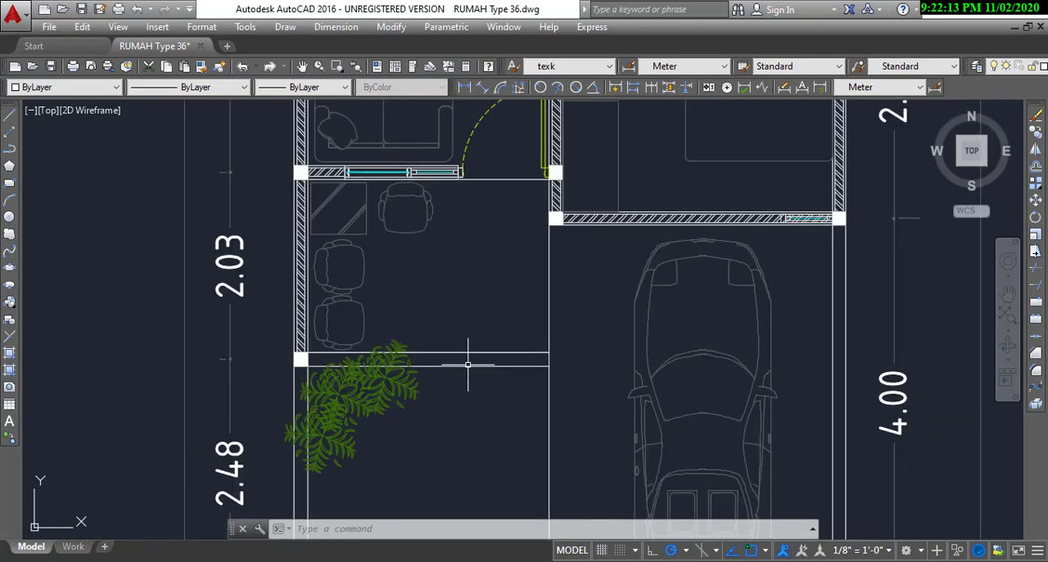
scroll(468, 376, up, 5)
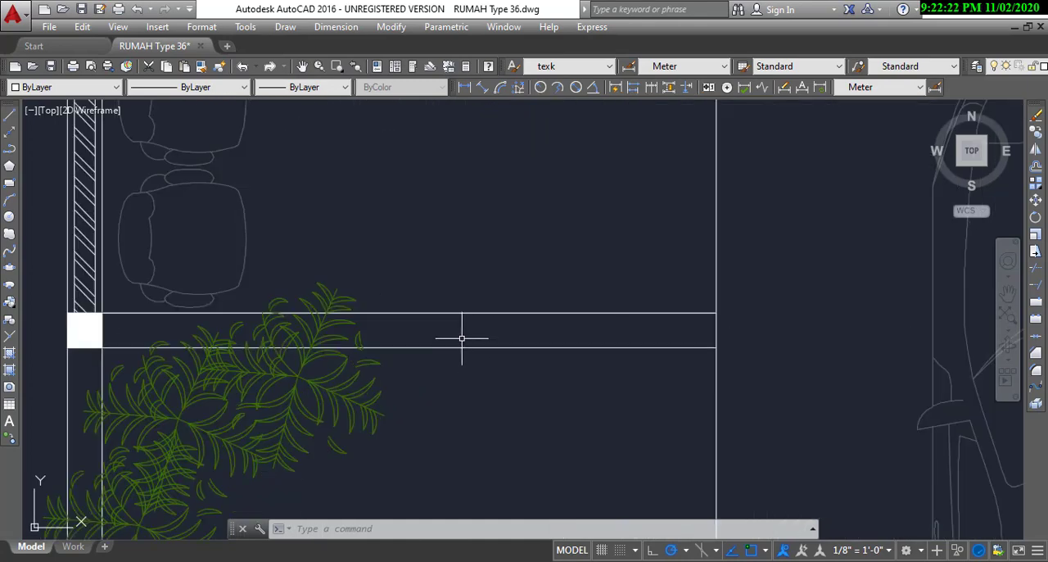
scroll(462, 337, down, 2)
scroll(466, 335, up, 2)
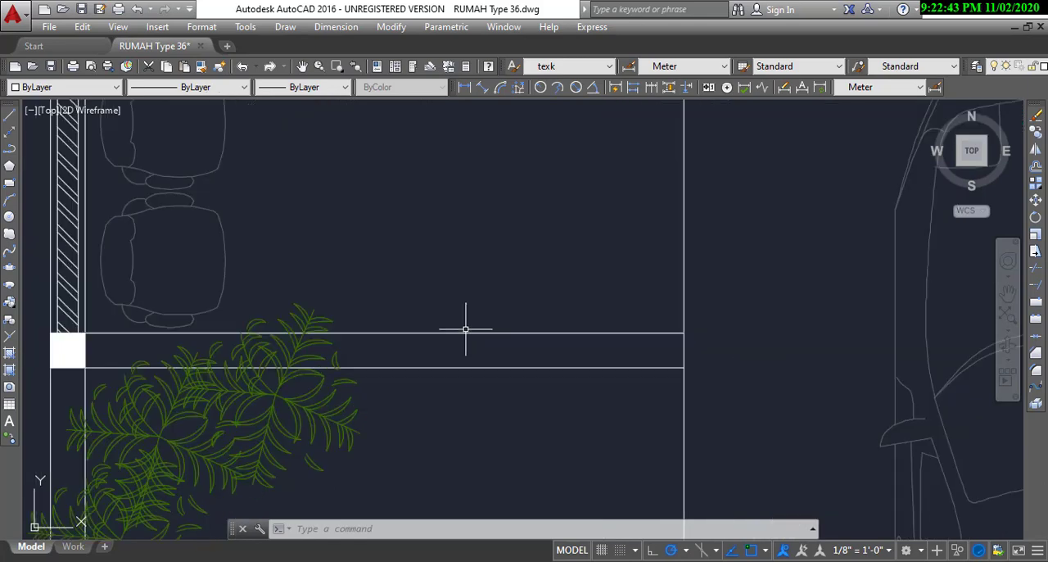
scroll(465, 334, down, 2)
scroll(466, 330, down, 2)
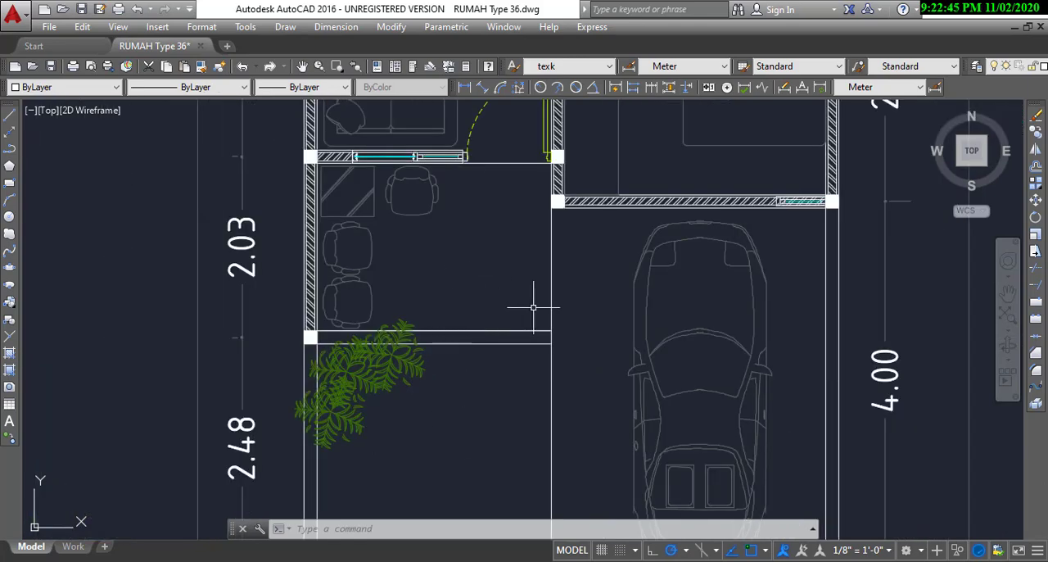
Step: Examine the front terrace, garden and carport together, including the side dimensions and the terrace boundary
scroll(491, 339, down, 2)
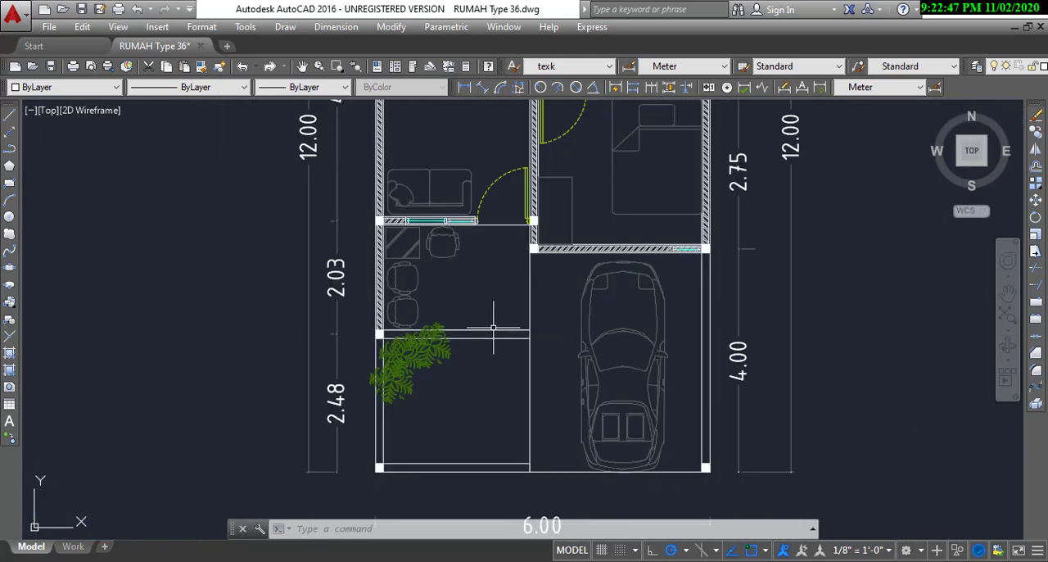
scroll(492, 335, up, 4)
scroll(476, 381, down, 4)
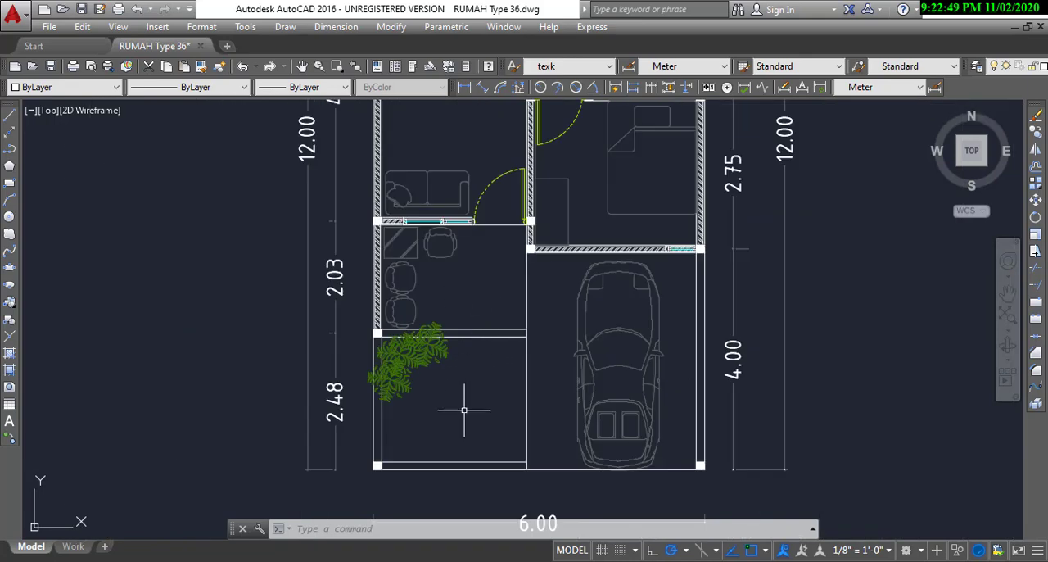
middle_drag(481, 305, 402, 374)
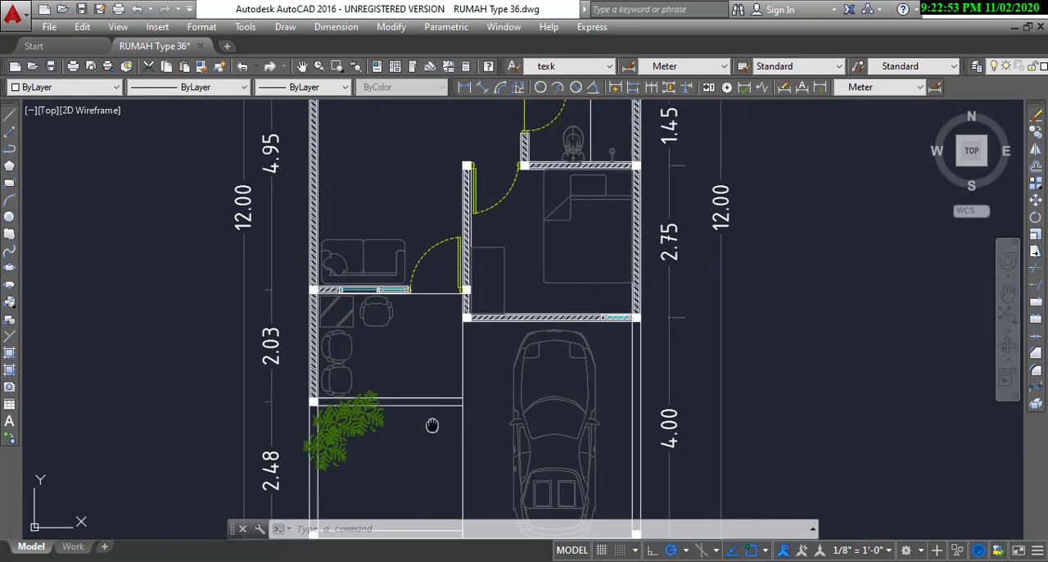
scroll(410, 422, up, 4)
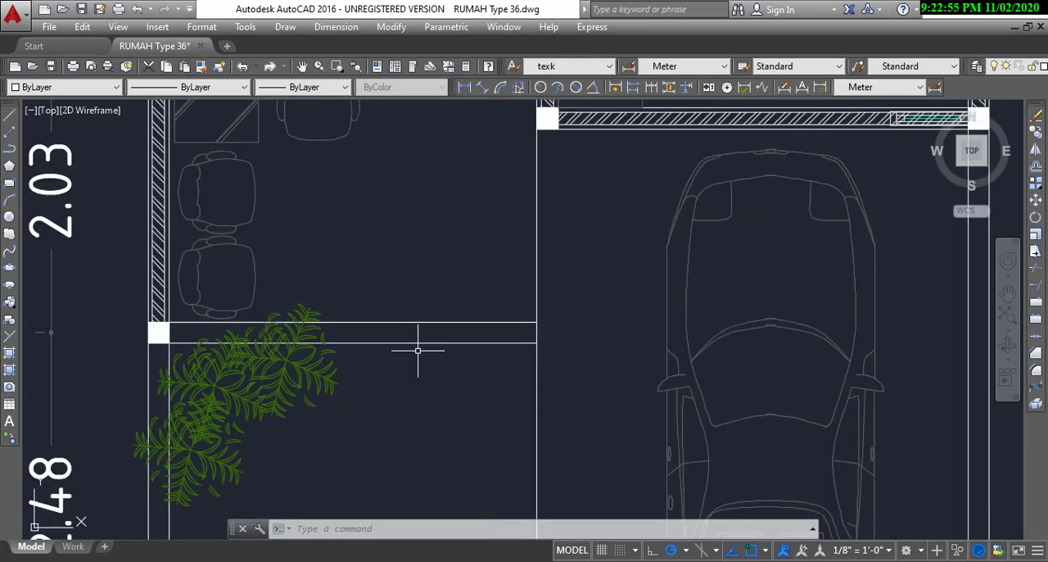
scroll(416, 346, down, 2)
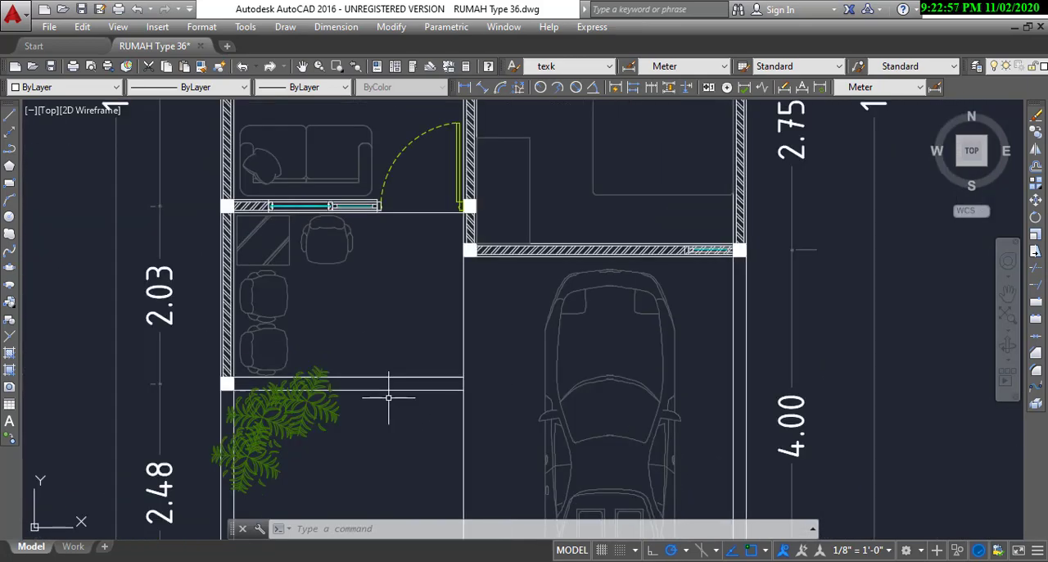
scroll(388, 397, down, 2)
scroll(393, 410, up, 2)
scroll(421, 393, down, 2)
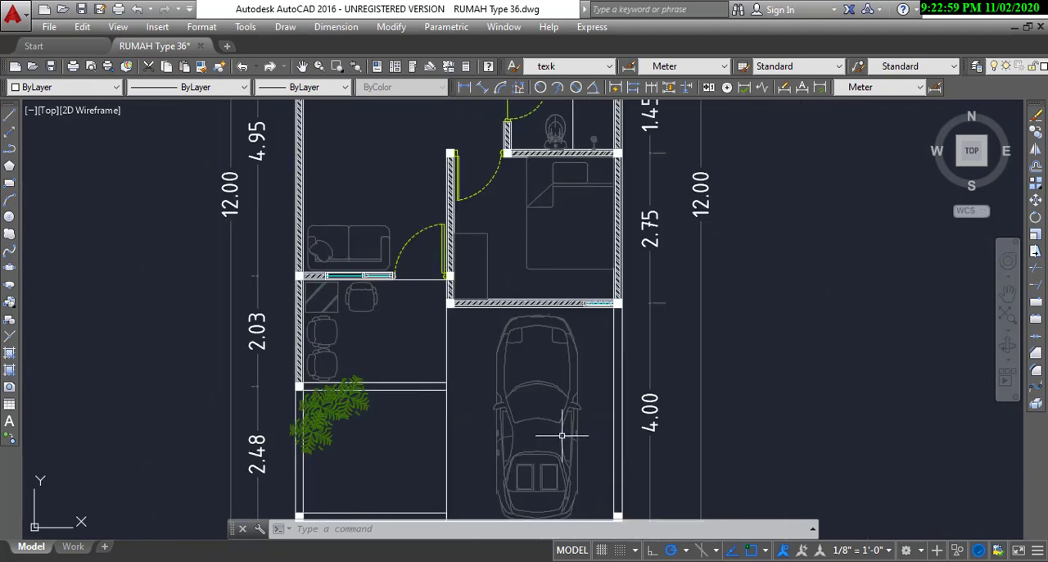
Step: Review the complete floor plan from the kitchen and rear garden to the carport, including the overall dimensions
middle_drag(562, 435, 515, 349)
middle_drag(539, 200, 495, 443)
scroll(496, 443, down, 4)
scroll(469, 354, up, 4)
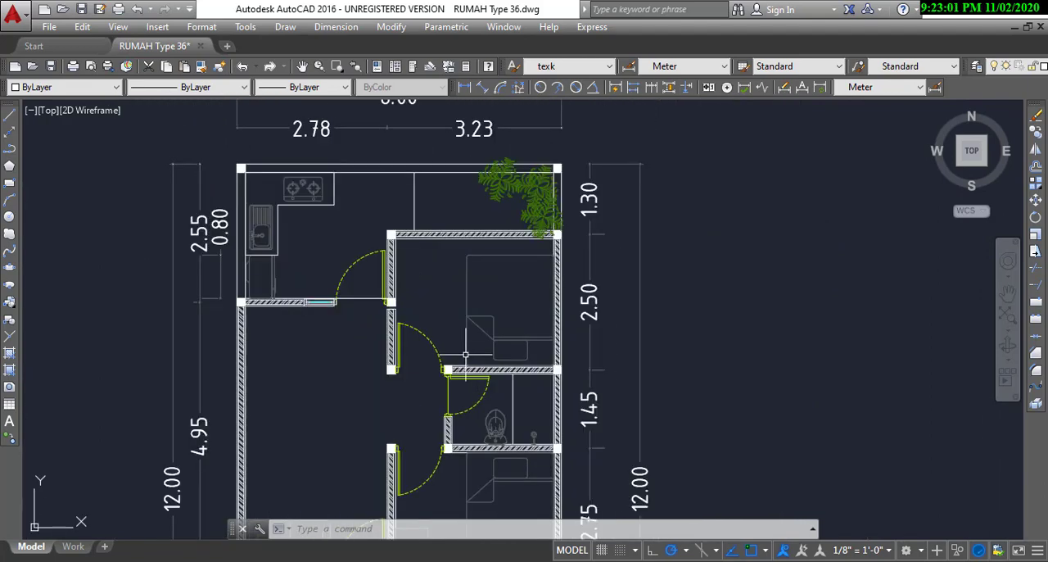
middle_drag(426, 336, 431, 360)
scroll(494, 312, down, 4)
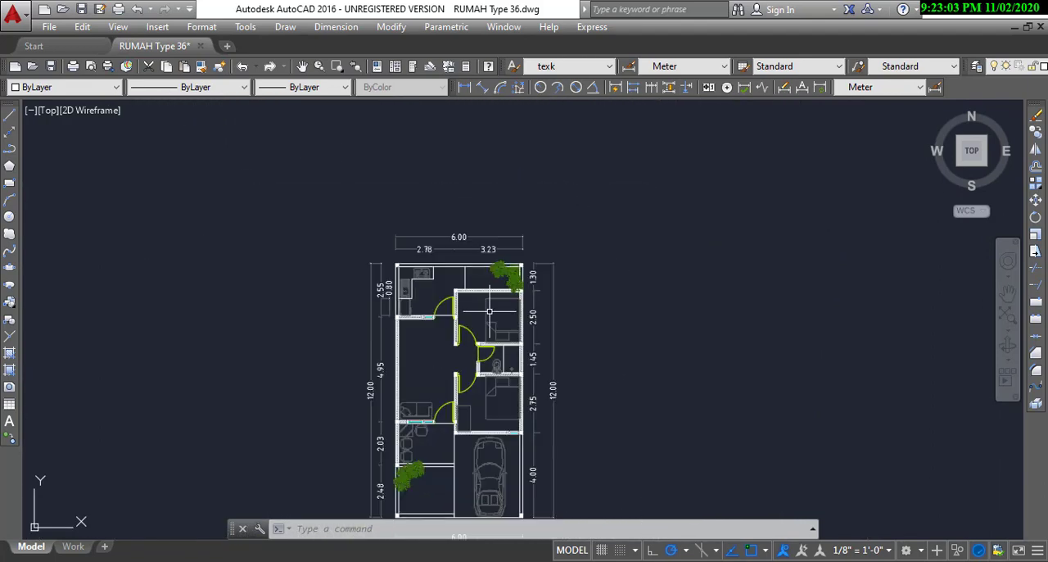
middle_drag(487, 409, 498, 360)
scroll(498, 359, up, 3)
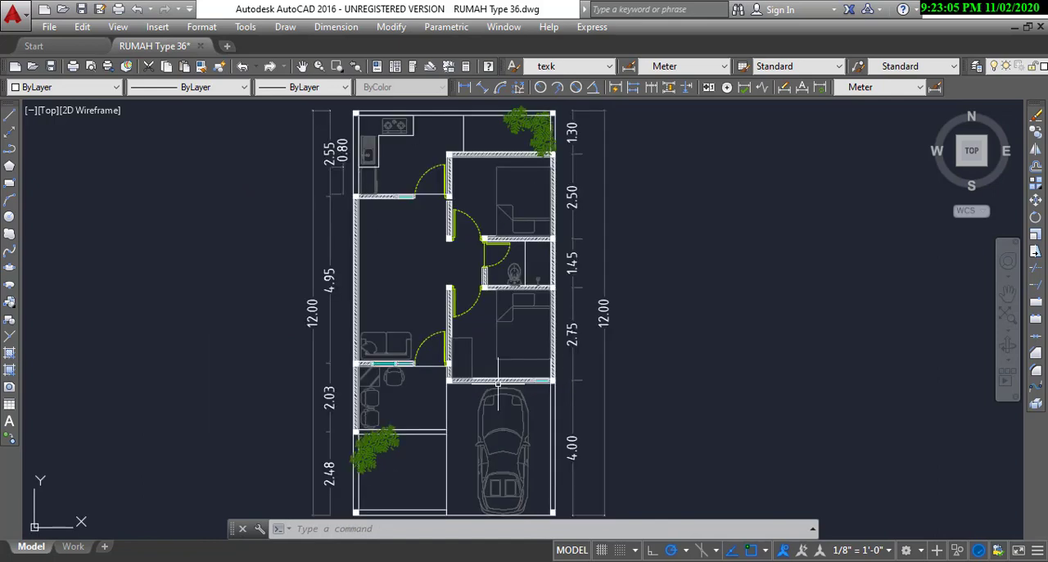
scroll(498, 359, down, 3)
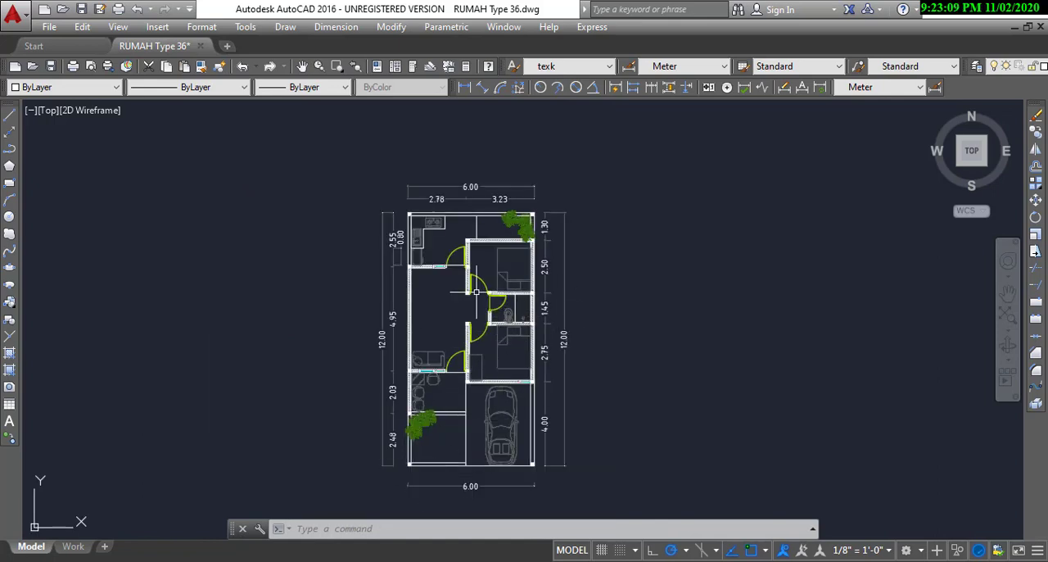
scroll(479, 349, up, 2)
middle_drag(475, 369, 488, 352)
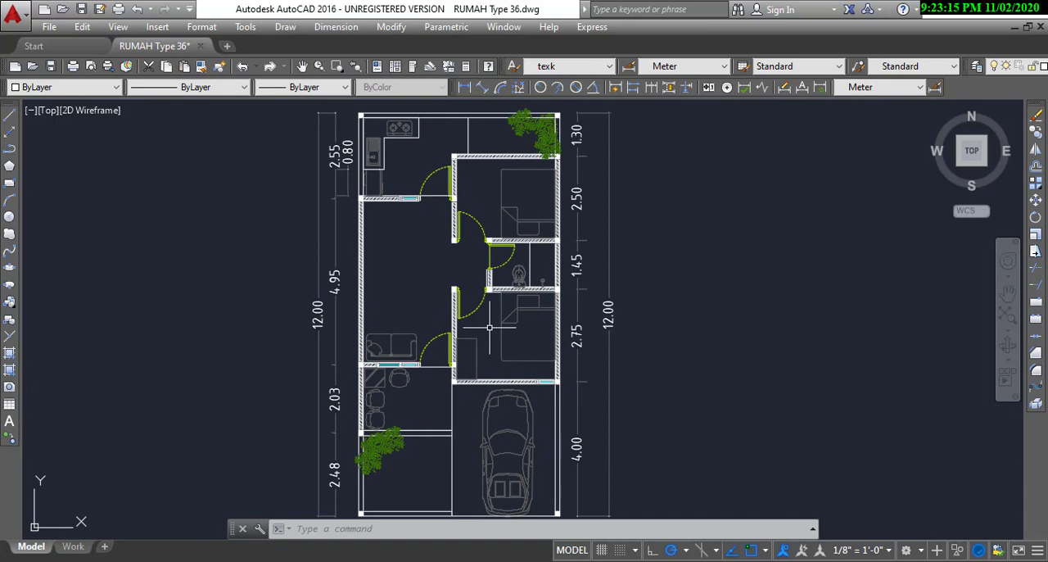
Step: Examine the carport beside the front garden and the plot width dimension along the front
middle_drag(473, 354, 472, 301)
scroll(472, 409, up, 2)
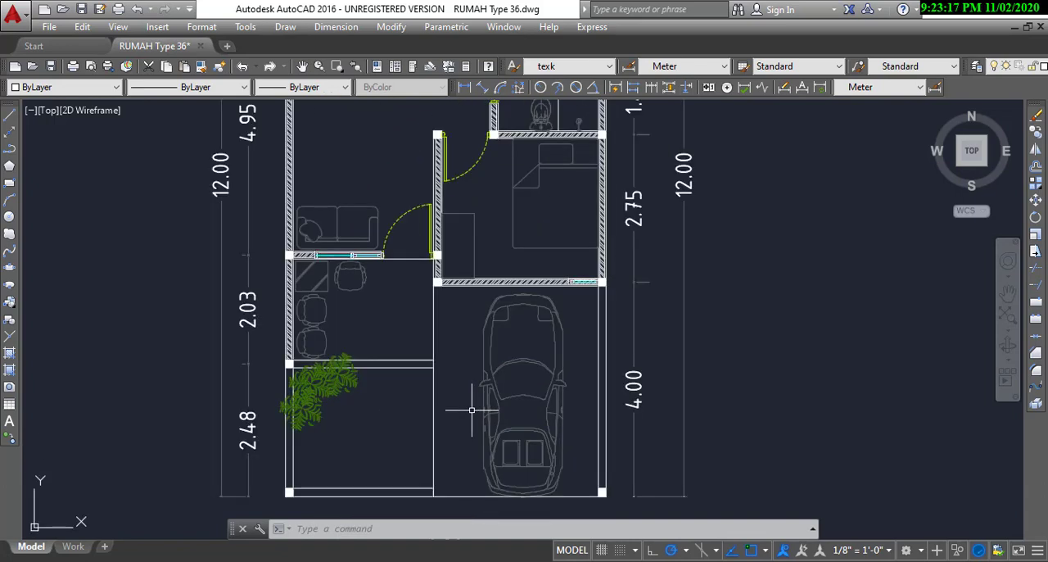
scroll(472, 409, down, 2)
mouse_move(467, 368)
middle_down()
mouse_move(462, 403)
mouse_move(467, 348)
middle_up()
middle_drag(468, 394, 479, 332)
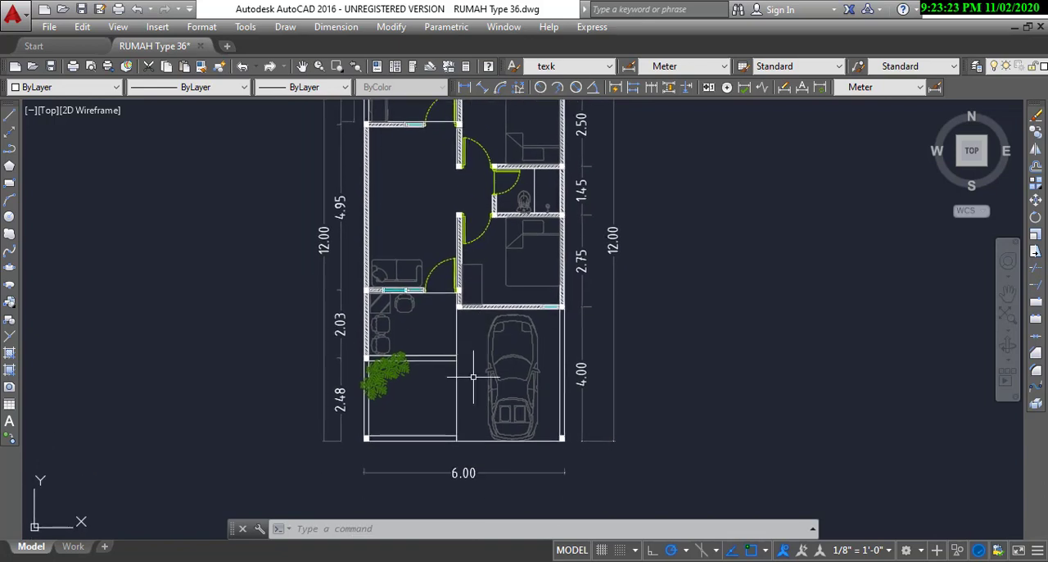
mouse_move(473, 385)
middle_down()
mouse_move(479, 372)
mouse_move(475, 394)
middle_up()
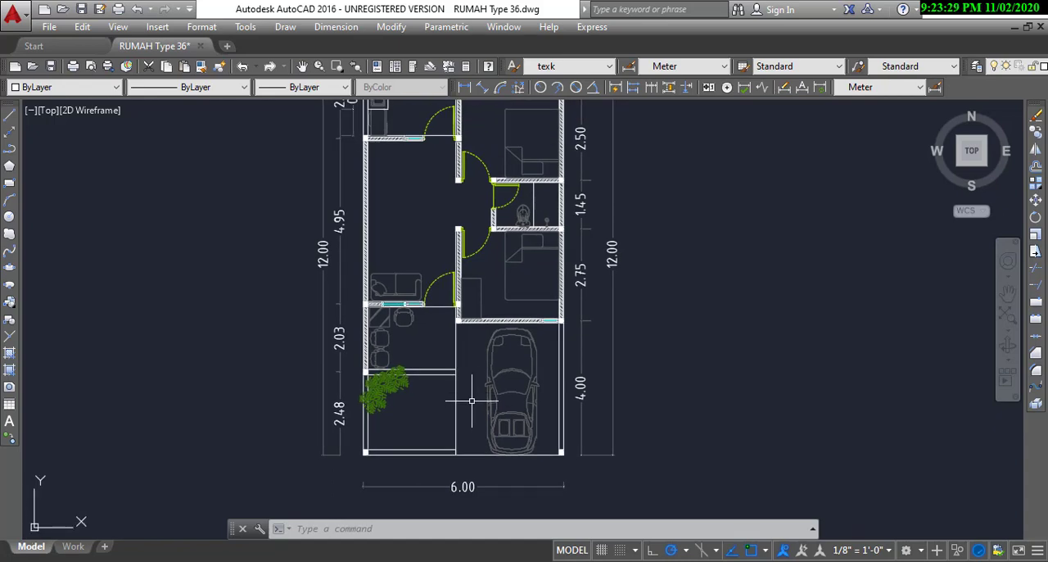
Step: Examine the hallway between the bedrooms and bathroom, and the rear bedroom next to the kitchen
scroll(475, 282, up, 3)
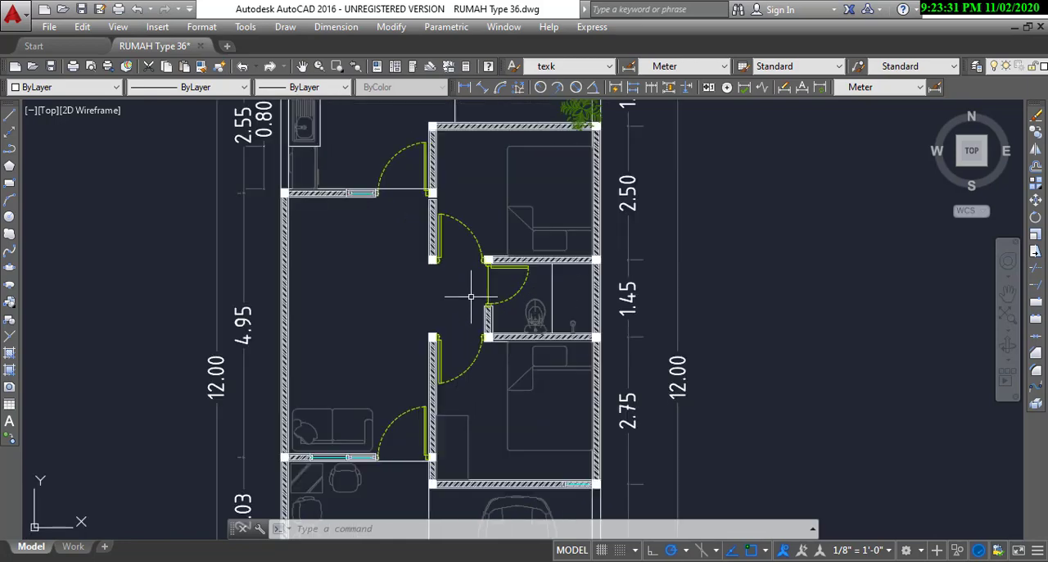
scroll(471, 298, down, 2)
middle_drag(466, 273, 455, 319)
scroll(463, 253, up, 2)
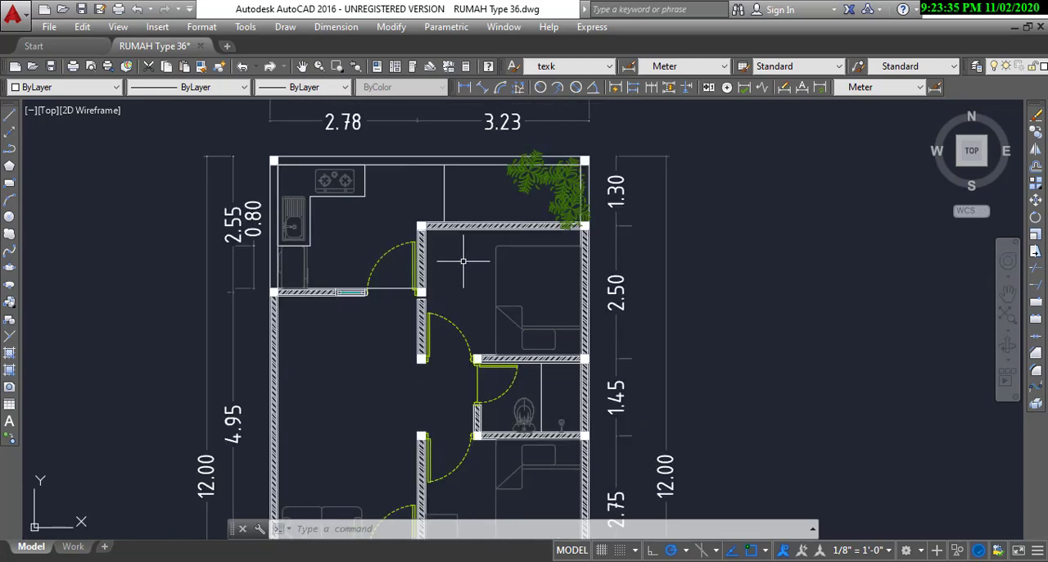
Step: Examine the front bedroom, its wardrobe and the adjoining terrace and carport within the complete floor plan
scroll(464, 266, down, 4)
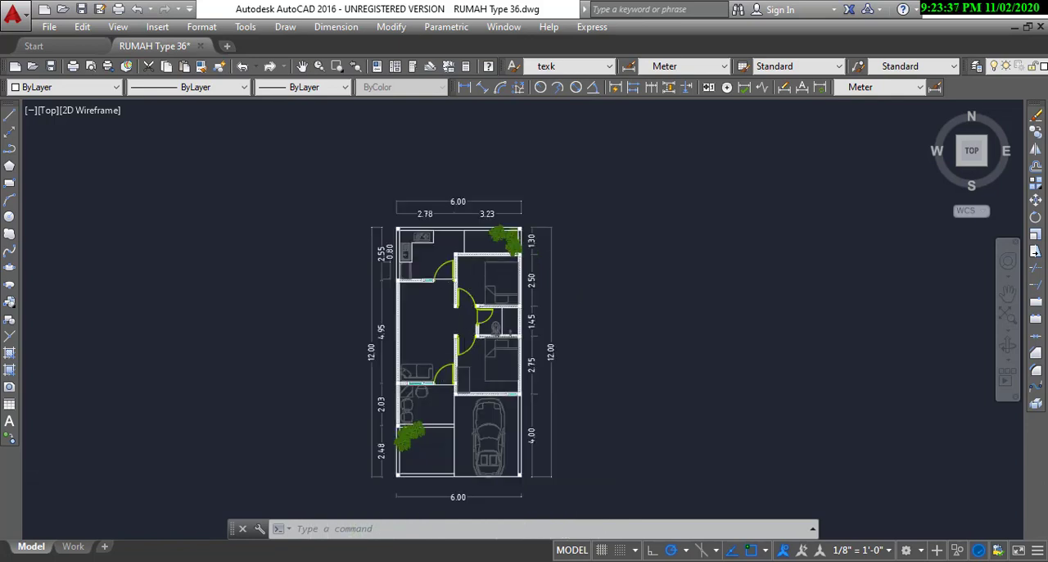
scroll(467, 381, up, 4)
scroll(463, 378, down, 2)
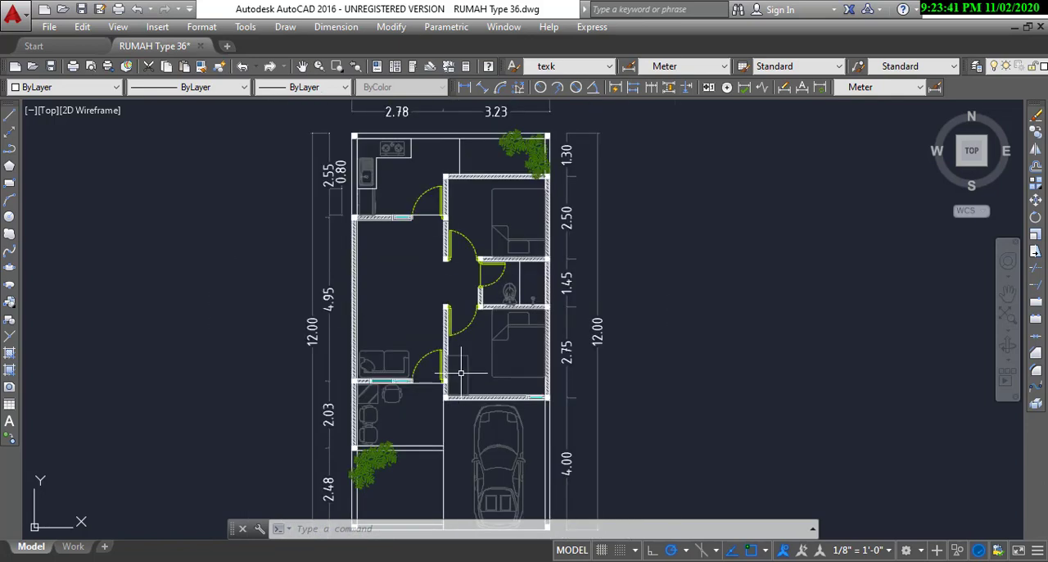
scroll(463, 378, down, 2)
scroll(456, 348, up, 2)
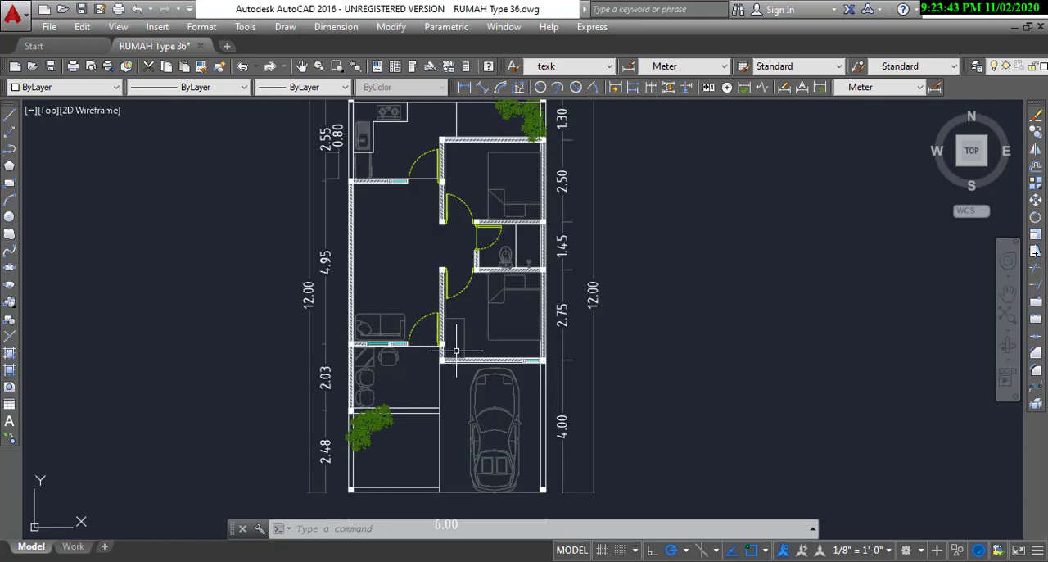
scroll(456, 350, up, 6)
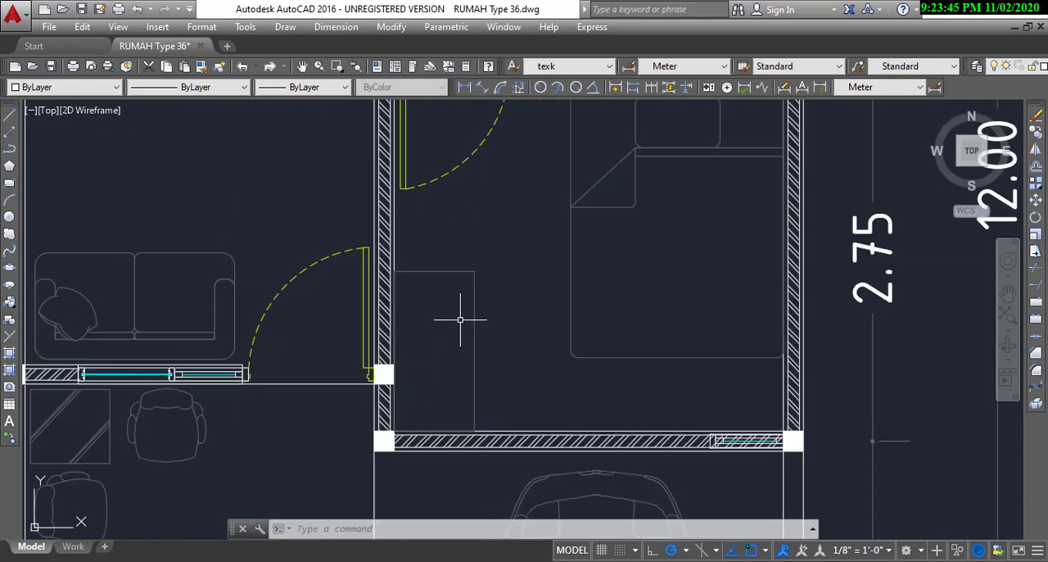
scroll(460, 319, down, 4)
scroll(460, 319, down, 4)
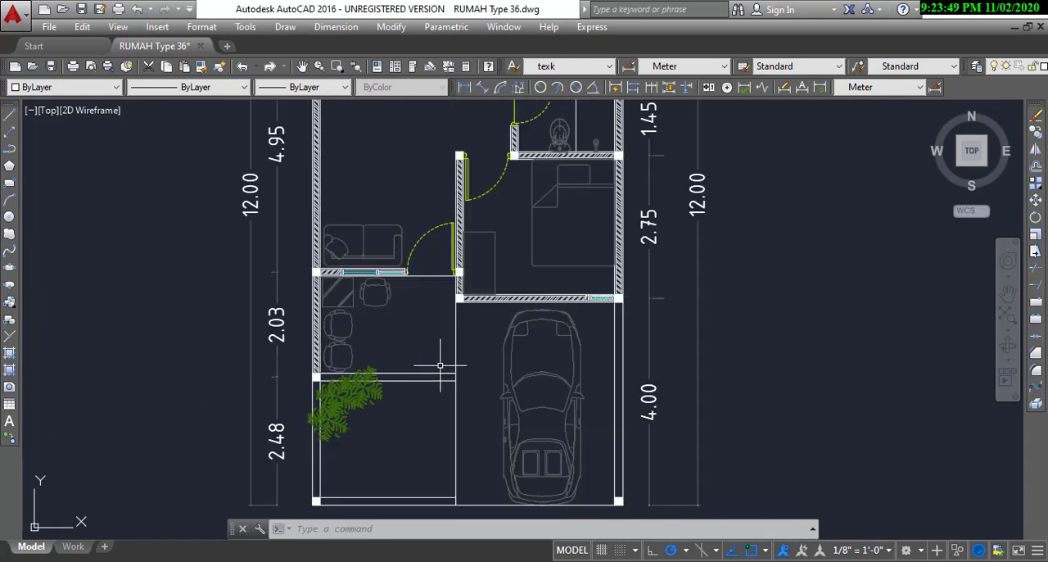
scroll(454, 328, up, 4)
middle_drag(470, 329, 470, 365)
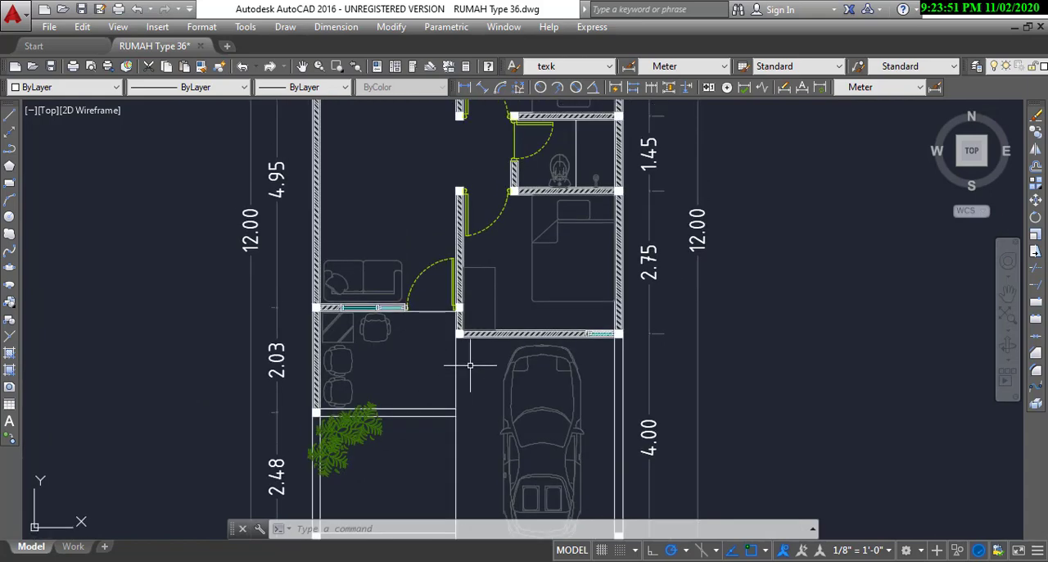
scroll(470, 365, down, 2)
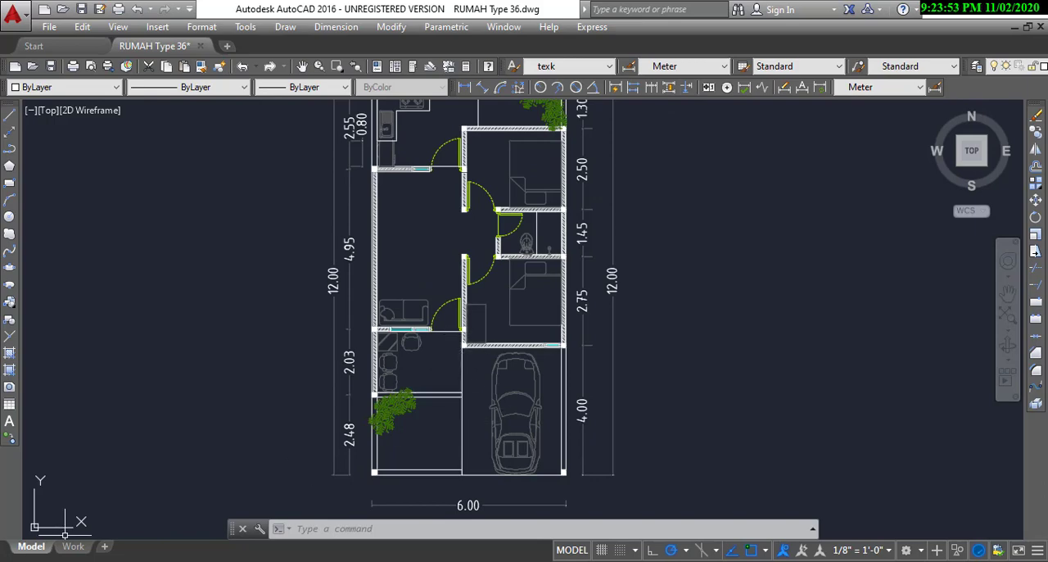
Step: Launch SketchUp 2020 and create a new model from the Architectural template in meters
key(super)
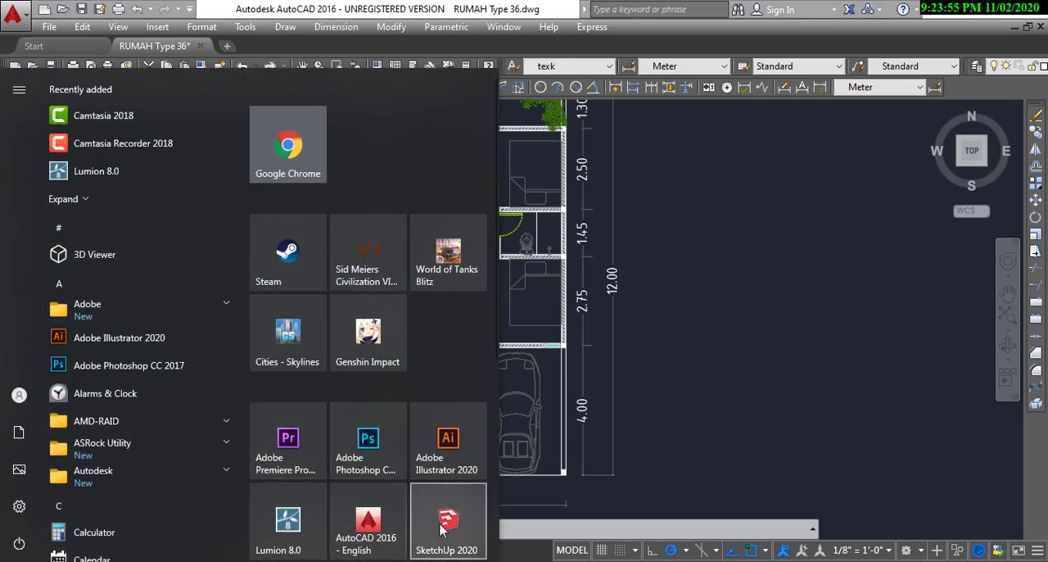
click(441, 529)
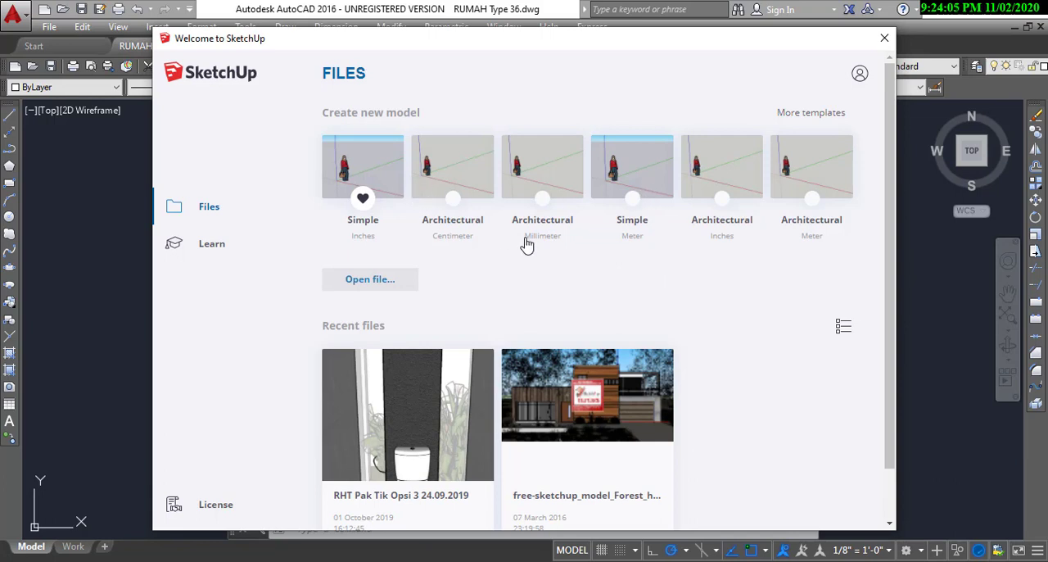
scroll(622, 344, down, 1)
scroll(663, 377, up, 1)
click(823, 169)
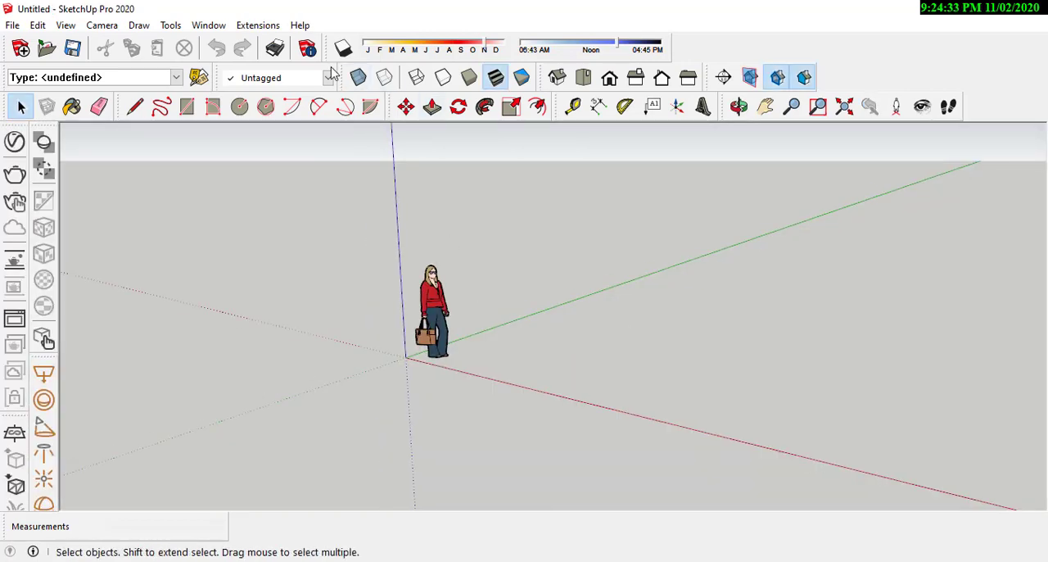
Step: Delete the default human figure standing at the origin of the new model
click(429, 304)
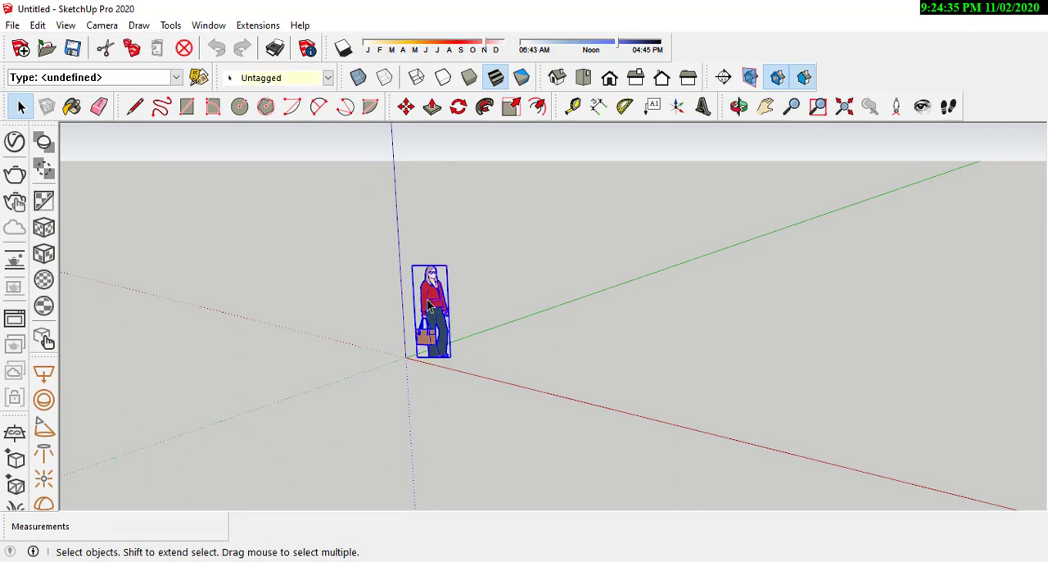
key(Delete)
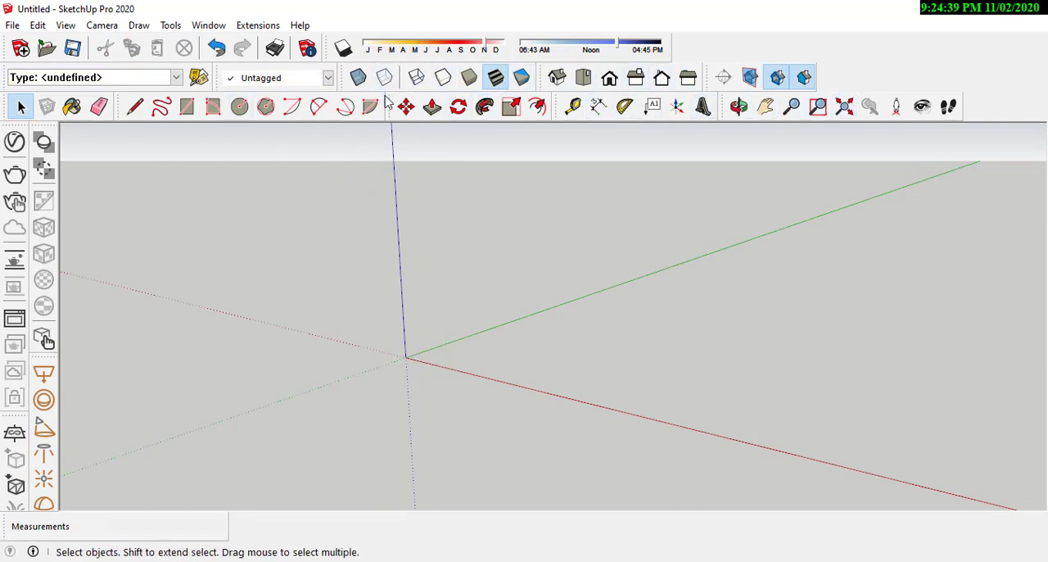
Step: Rearrange the toolbars, placing the section and camera tools in the upper row and docking the drawing tools vertically beside the viewport
drag(704, 85, 660, 36)
drag(720, 109, 785, 31)
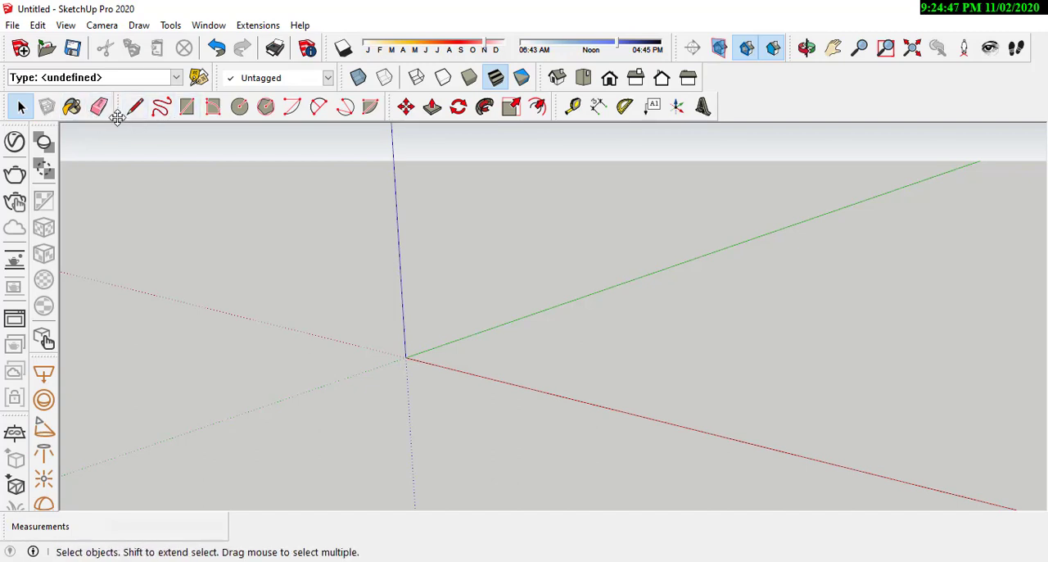
mouse_move(117, 117)
mouse_down()
mouse_move(695, 206)
mouse_move(1034, 124)
mouse_up()
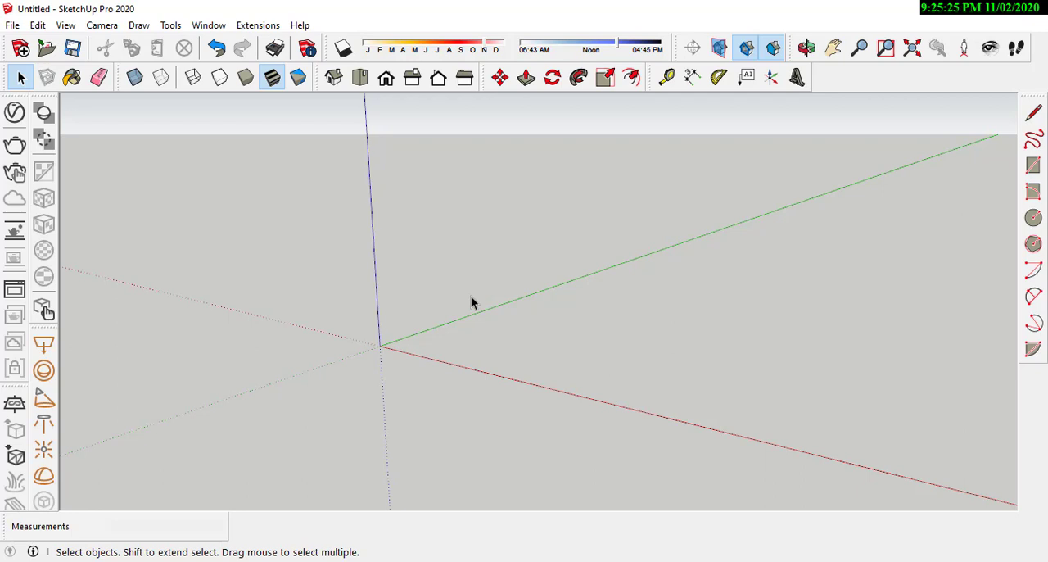
Step: Switch to AutoCAD and check the plot's overall width and depth dimensions on the floor plan
middle_drag(412, 334, 463, 316)
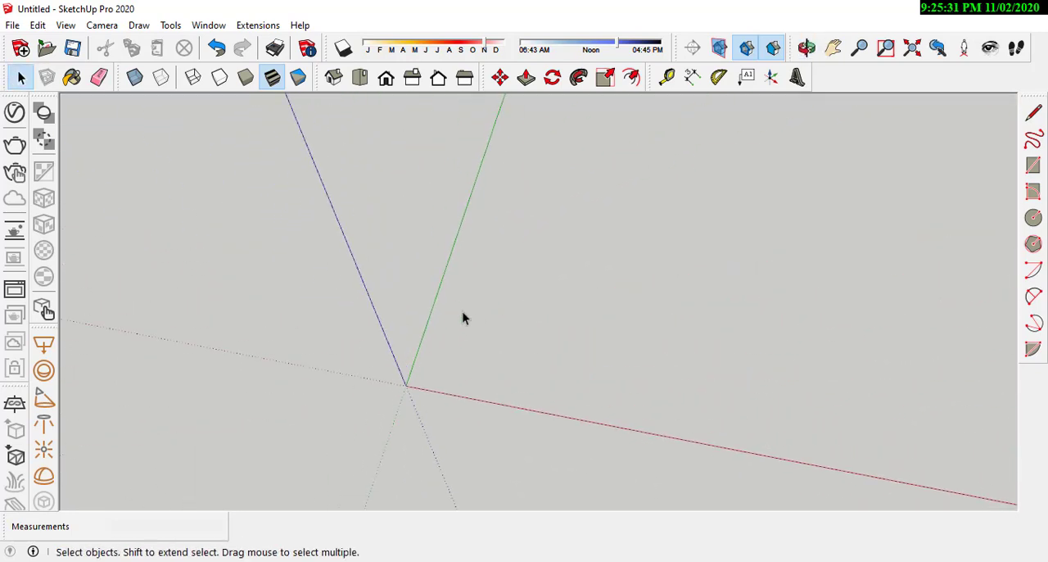
mouse_move(436, 560)
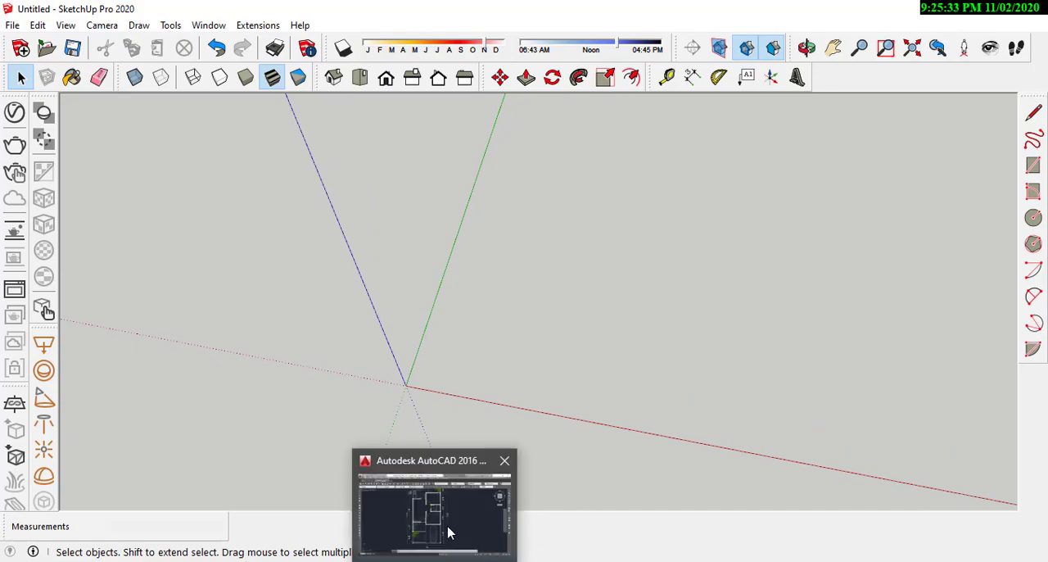
click(450, 533)
mouse_move(649, 284)
middle_down()
mouse_move(644, 372)
mouse_move(635, 318)
middle_up()
scroll(630, 307, down, 2)
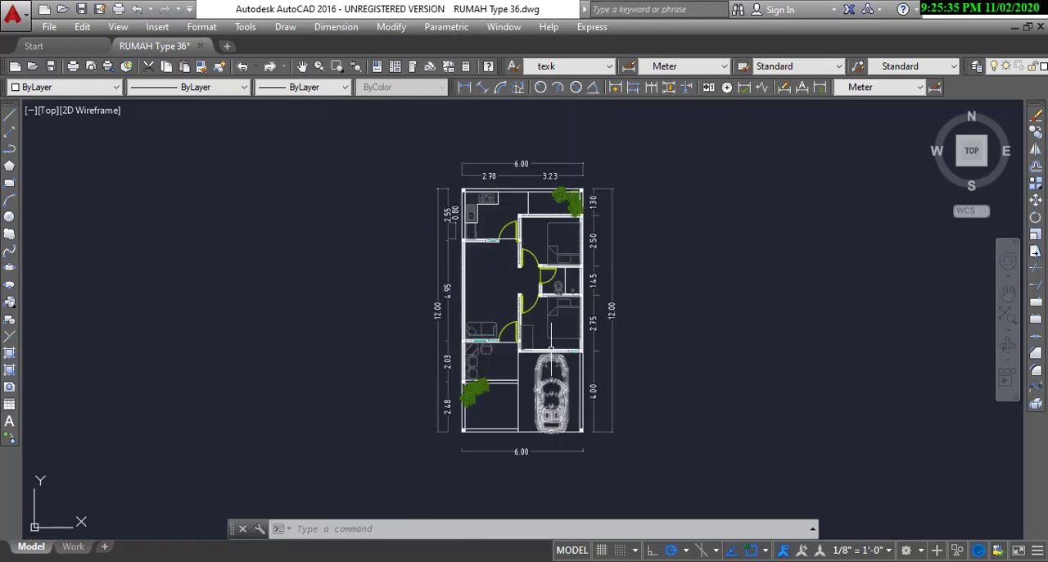
scroll(530, 164, up, 4)
scroll(512, 213, up, 2)
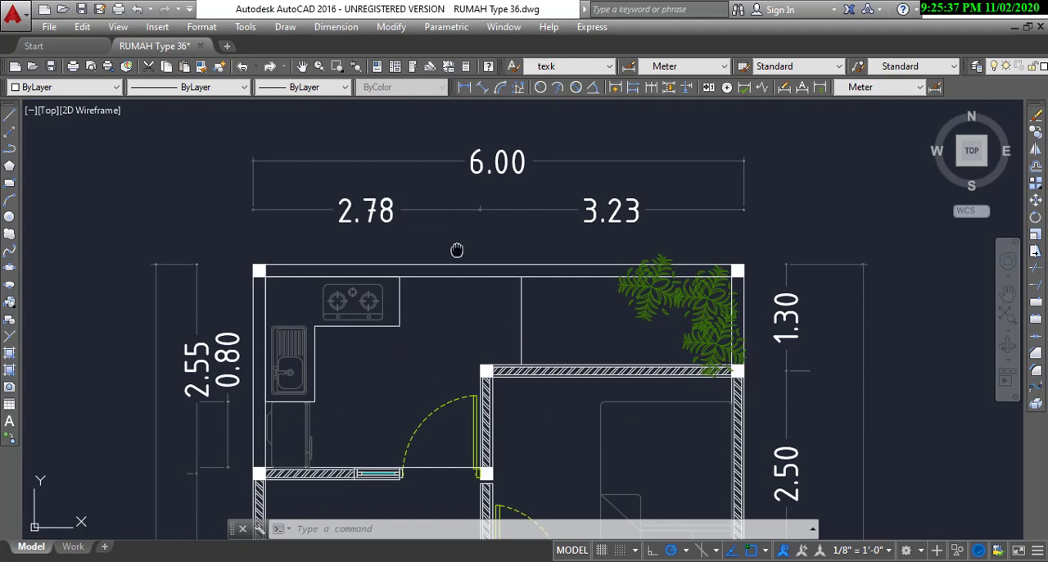
scroll(352, 225, down, 5)
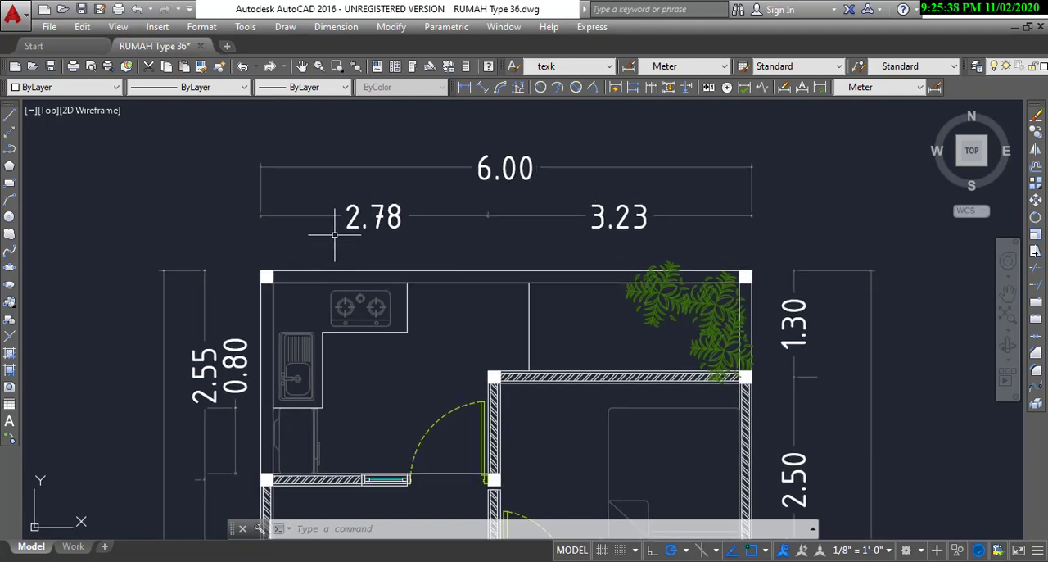
Step: Switch back to SketchUp and draw a 6 by 12 m rectangle on the ground starting from the origin
click(550, 560)
middle_drag(522, 309, 487, 300)
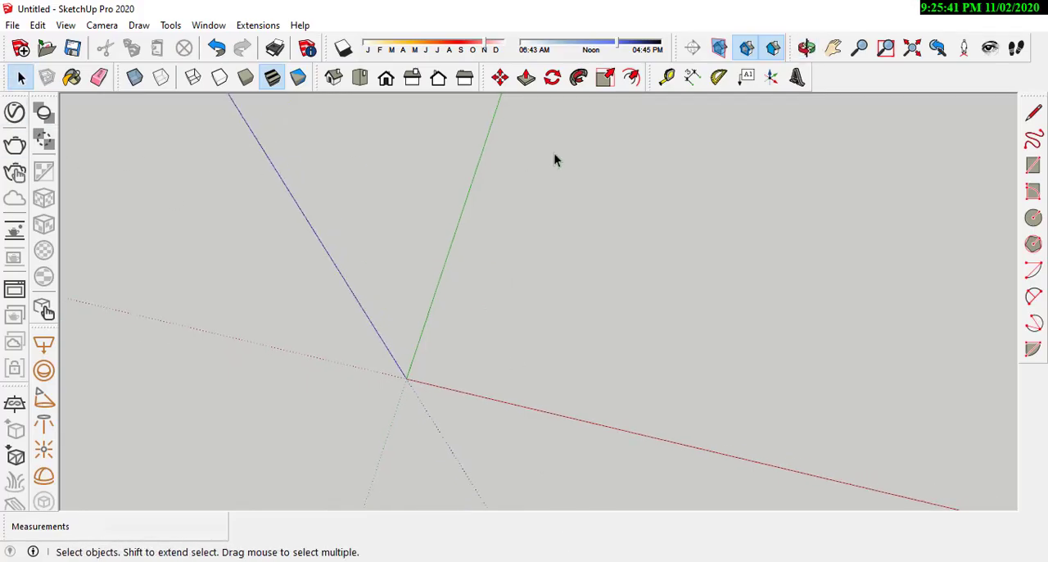
click(1033, 167)
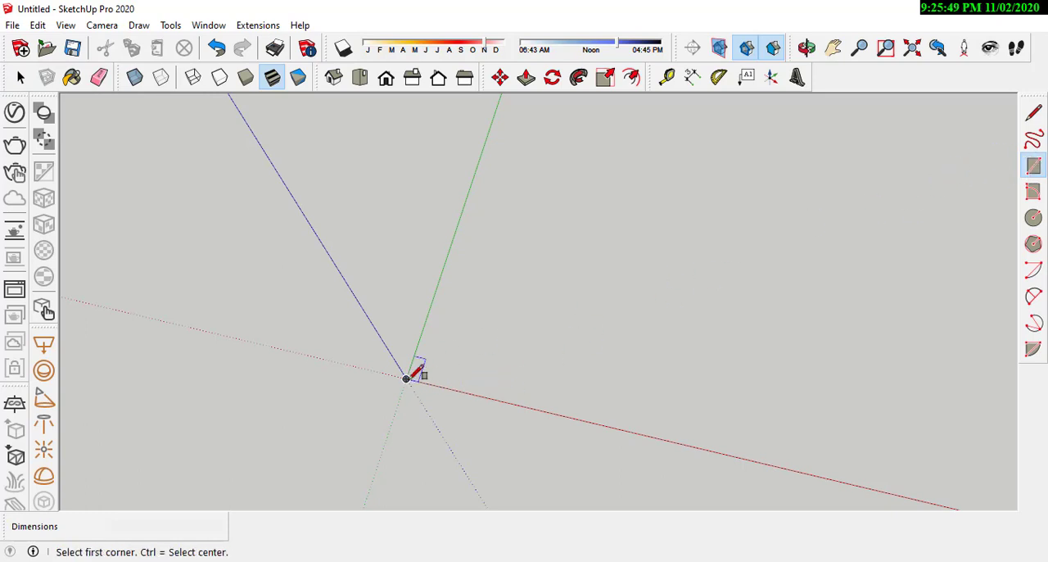
click(407, 378)
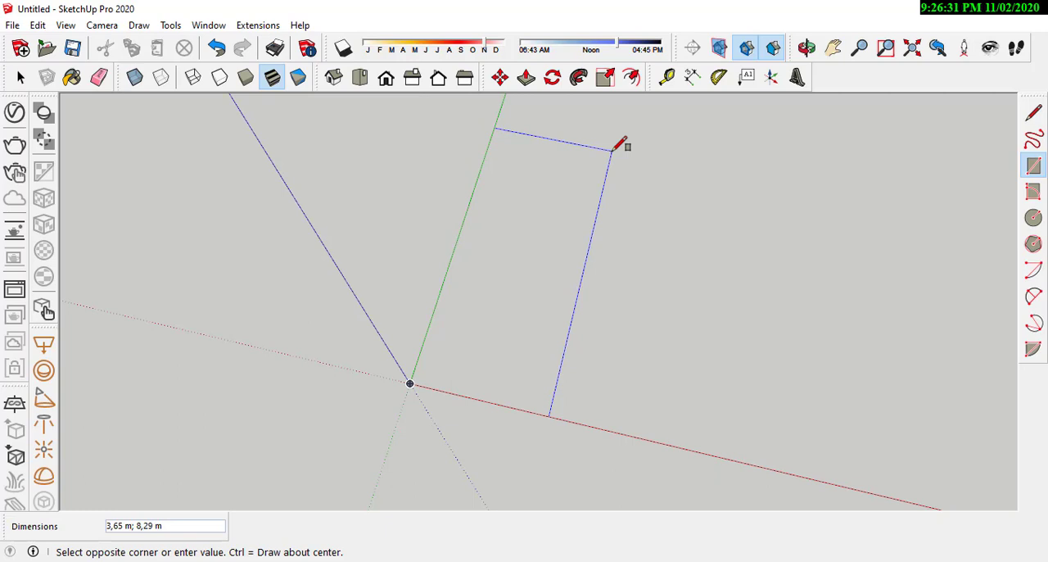
text(6;12)
key(Return)
Step: Dimension the rectangle's long side along the green axis, placing the dimension line outside the face
scroll(611, 152, down, 1)
scroll(381, 421, down, 5)
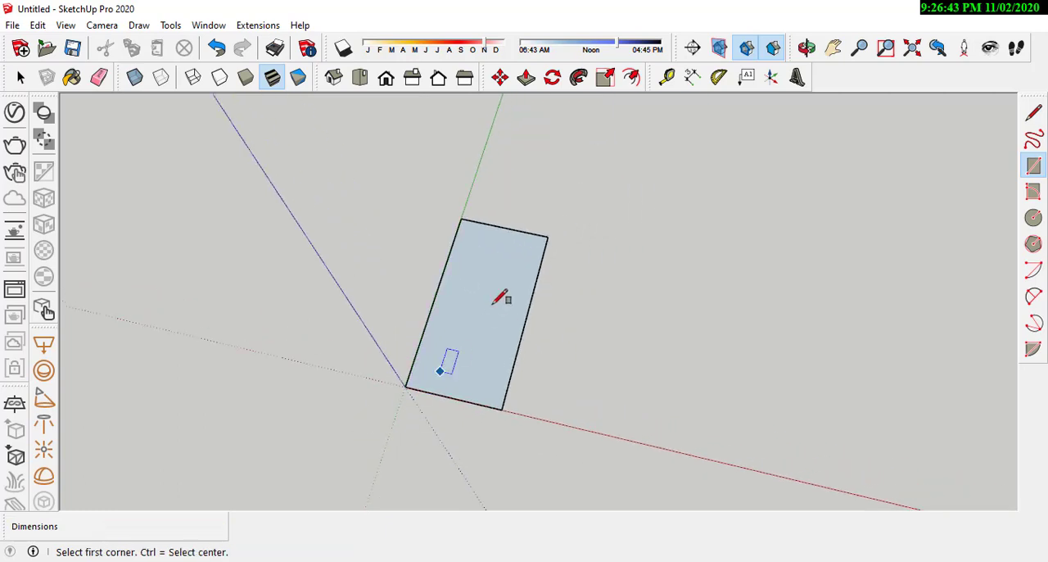
scroll(492, 303, up, 5)
scroll(519, 240, down, 3)
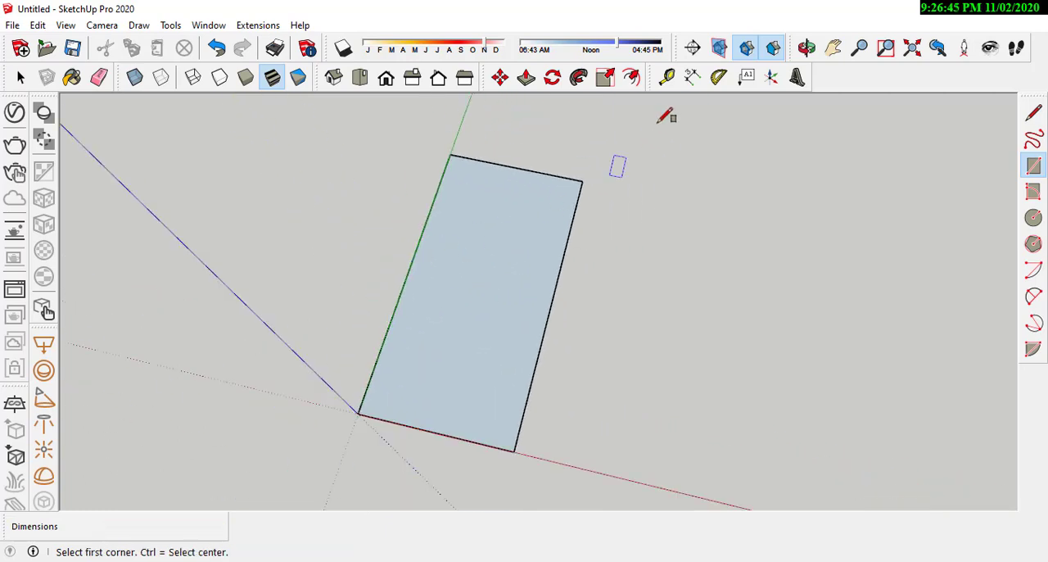
click(692, 76)
click(358, 413)
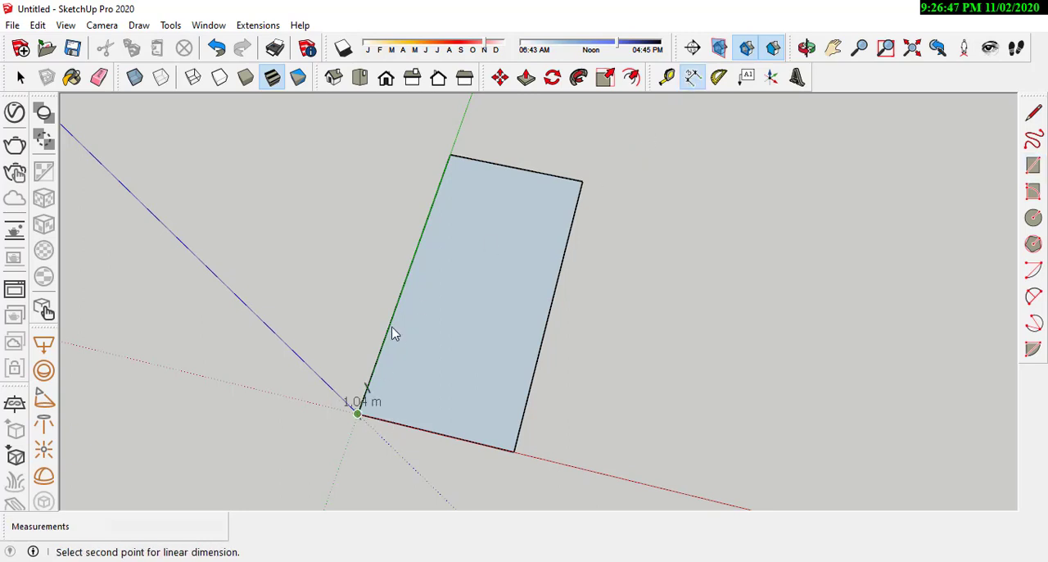
click(451, 156)
click(410, 154)
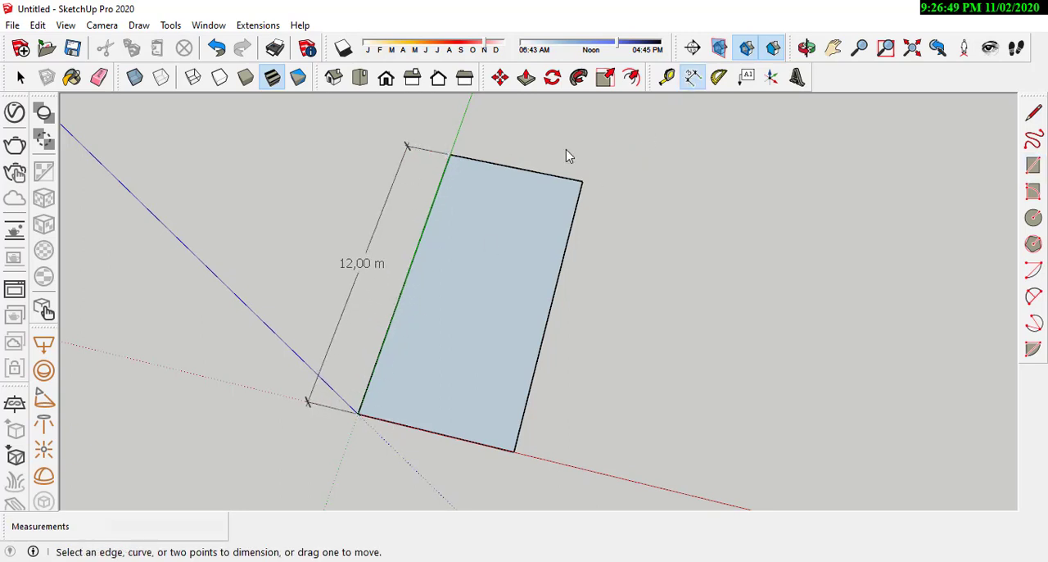
Step: Dimension the rectangle's short rear edge, placing the dimension line beyond the face
click(692, 86)
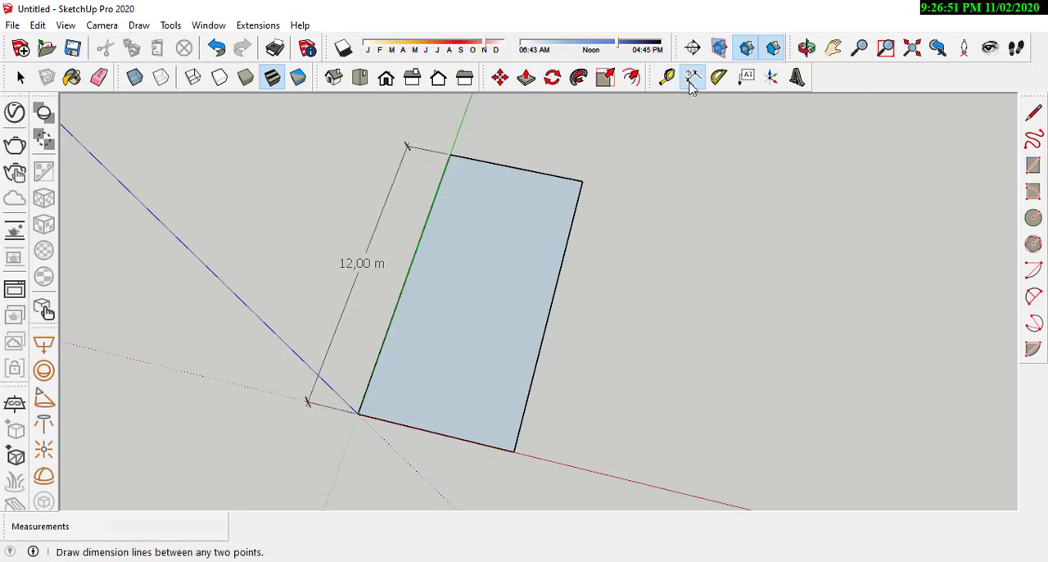
click(449, 155)
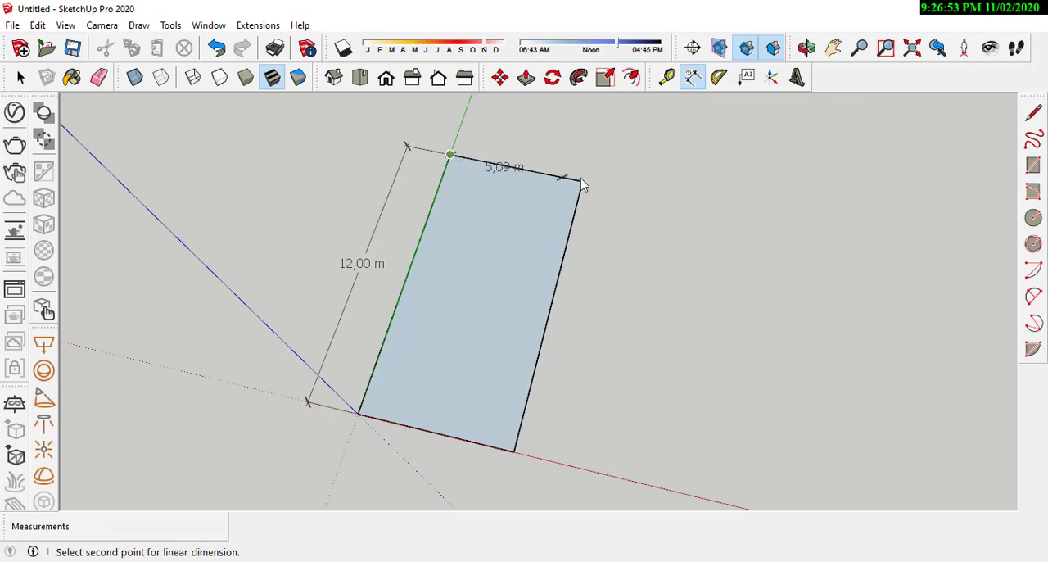
click(581, 181)
click(602, 159)
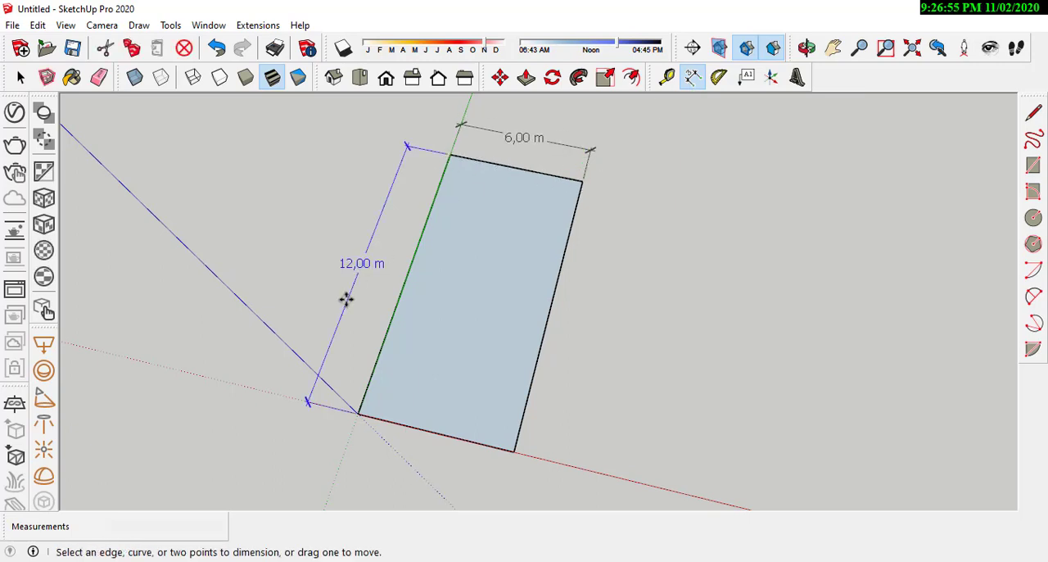
middle_click(543, 322)
scroll(467, 446, up, 4)
middle_drag(477, 435, 524, 391)
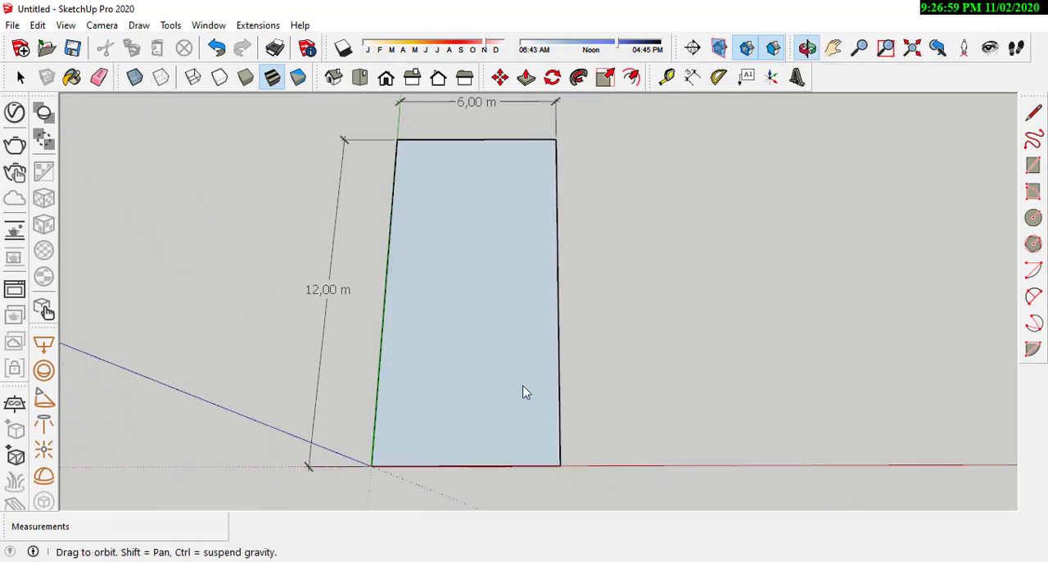
Step: Switch to AutoCAD and add a linear dimension for the carport's width along the front, between the plot edge and the overall dimension
key(alt+Tab)
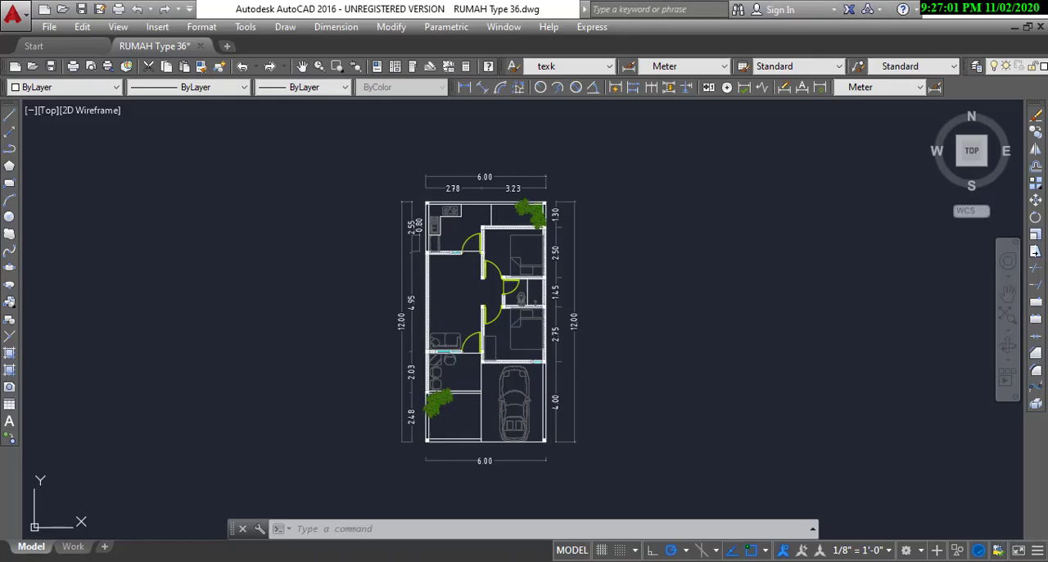
scroll(515, 451, up, 3)
middle_drag(535, 444, 481, 443)
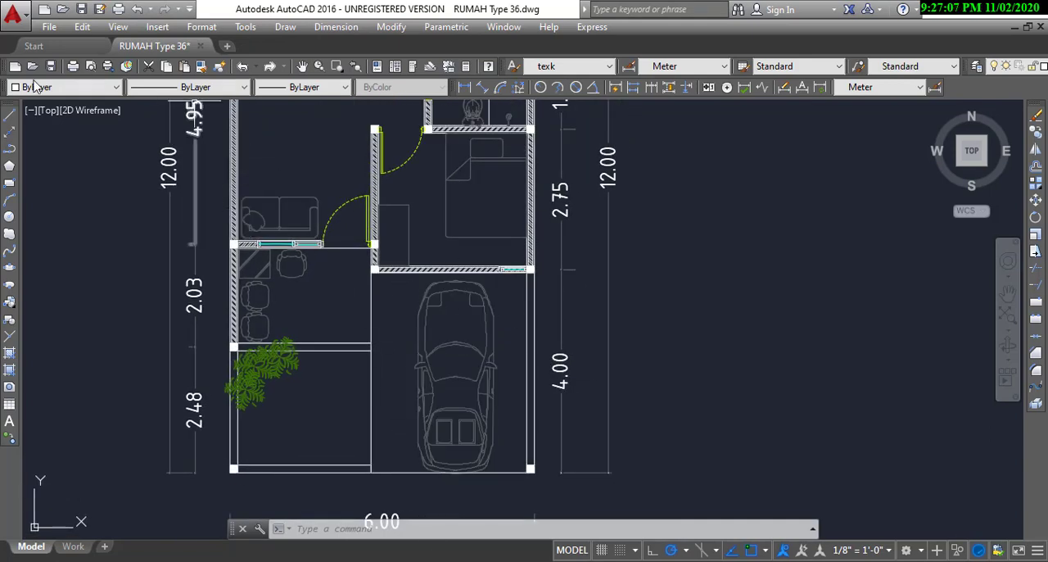
click(463, 87)
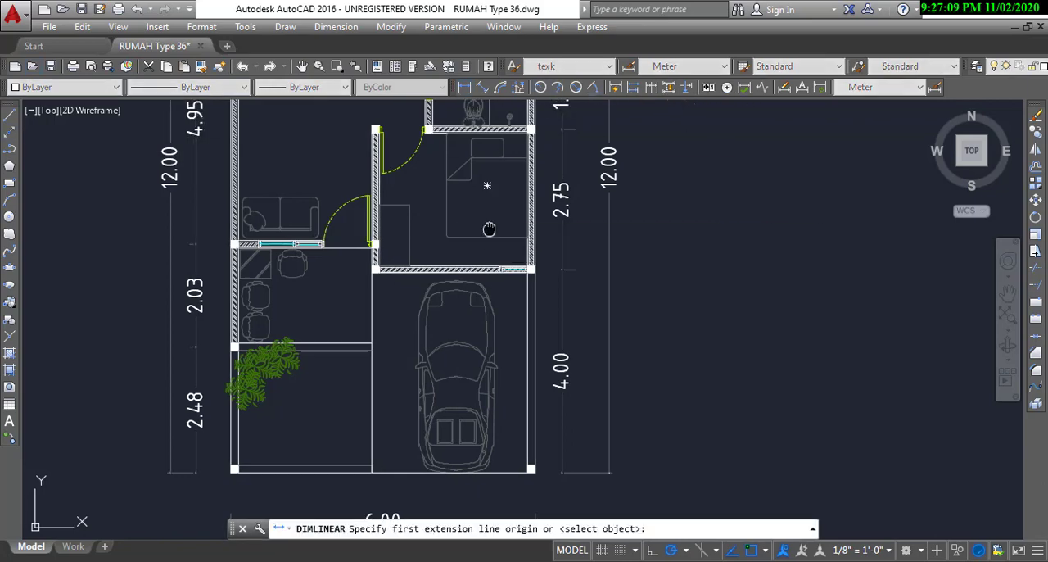
scroll(397, 427, up, 5)
click(394, 383)
middle_drag(646, 421, 565, 348)
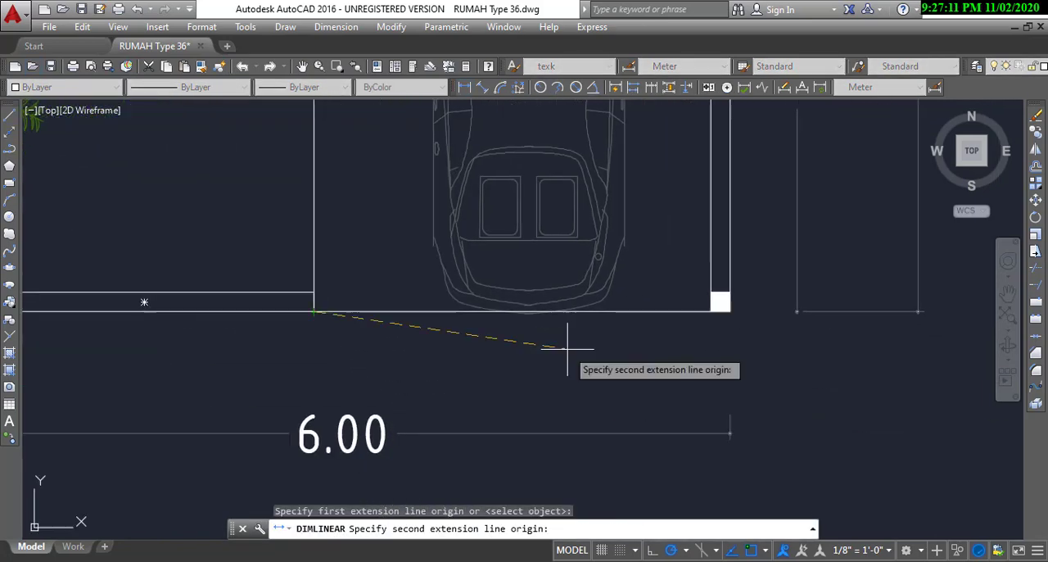
click(731, 313)
click(731, 355)
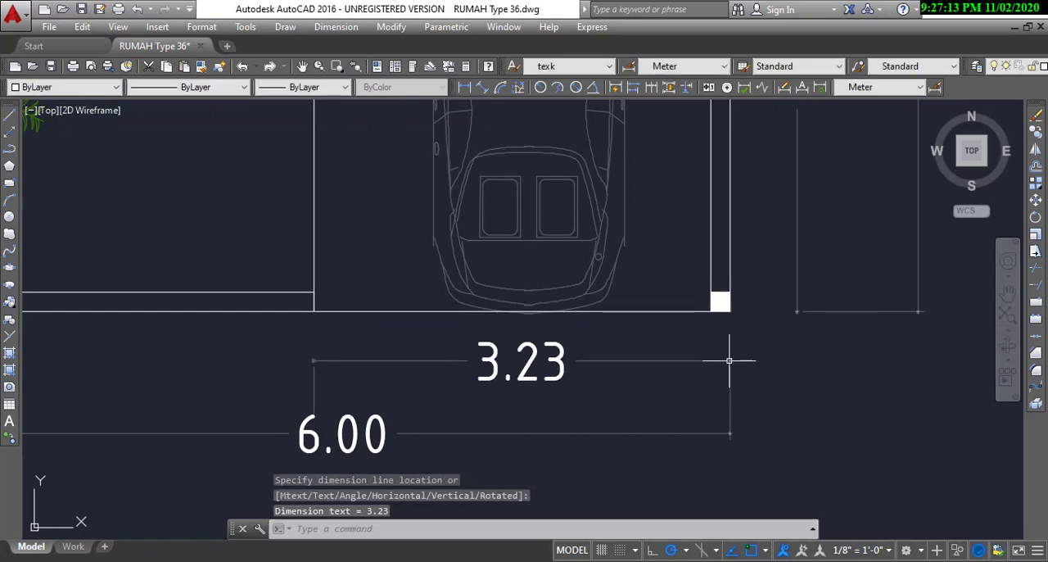
Step: Switch back to SketchUp and draw a 2.23 m line along the plot's front edge, starting from the corner opposite the origin
scroll(573, 356, down, 4)
middle_drag(611, 306, 588, 324)
scroll(537, 398, up, 2)
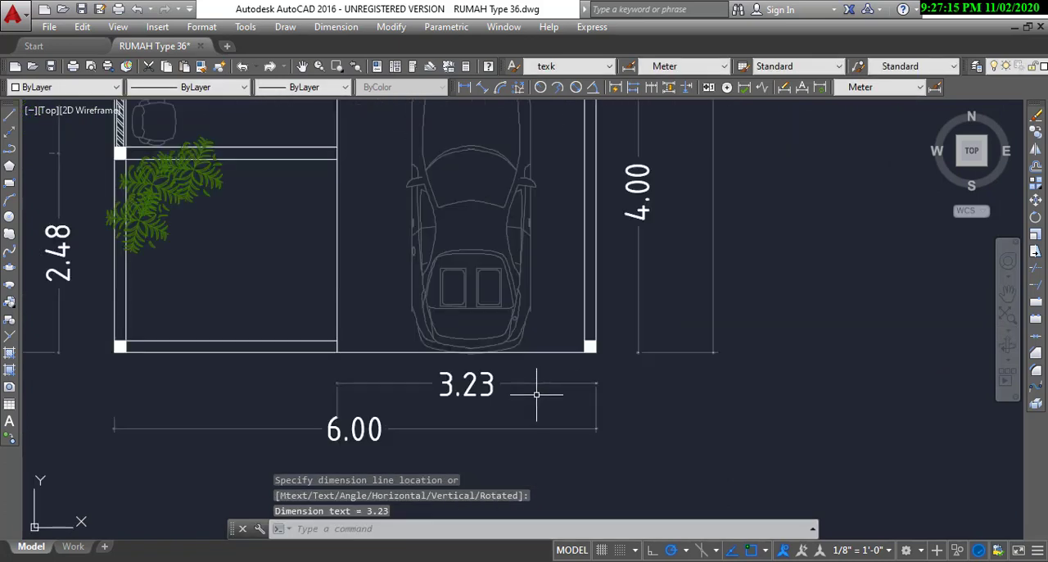
mouse_move(585, 560)
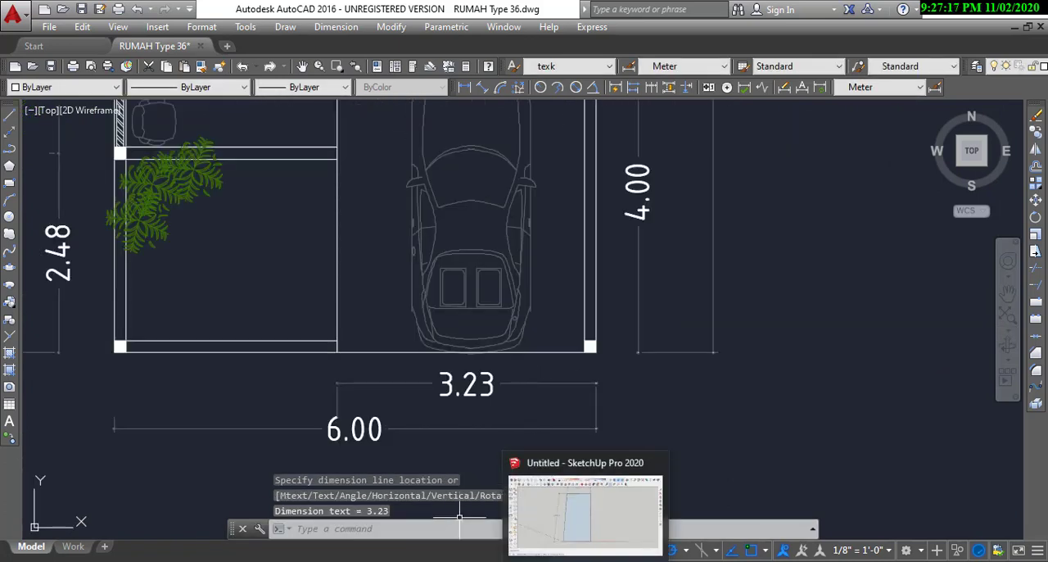
click(583, 516)
scroll(519, 470, up, 3)
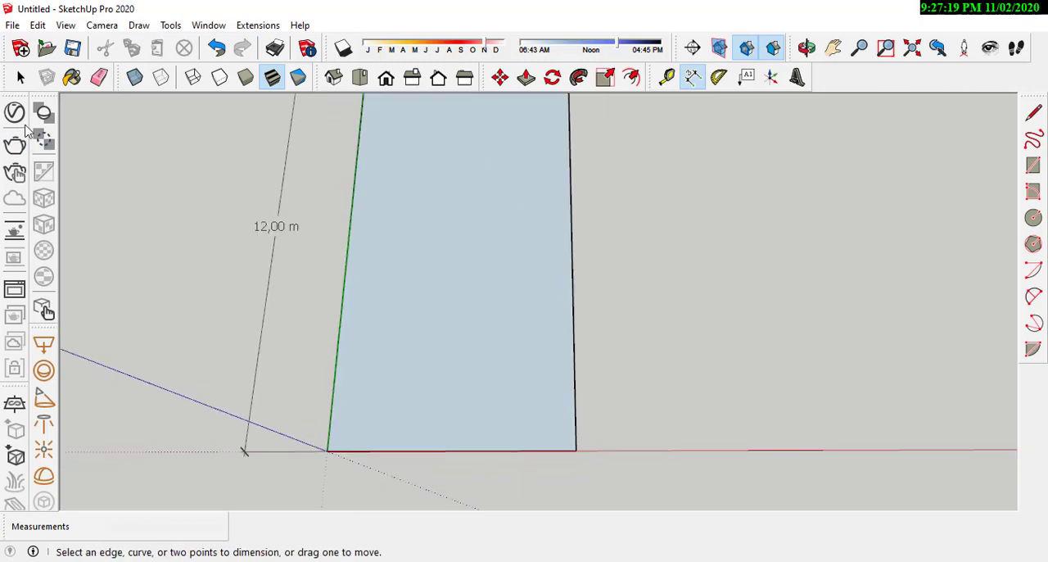
click(1033, 112)
scroll(936, 145, down, 1)
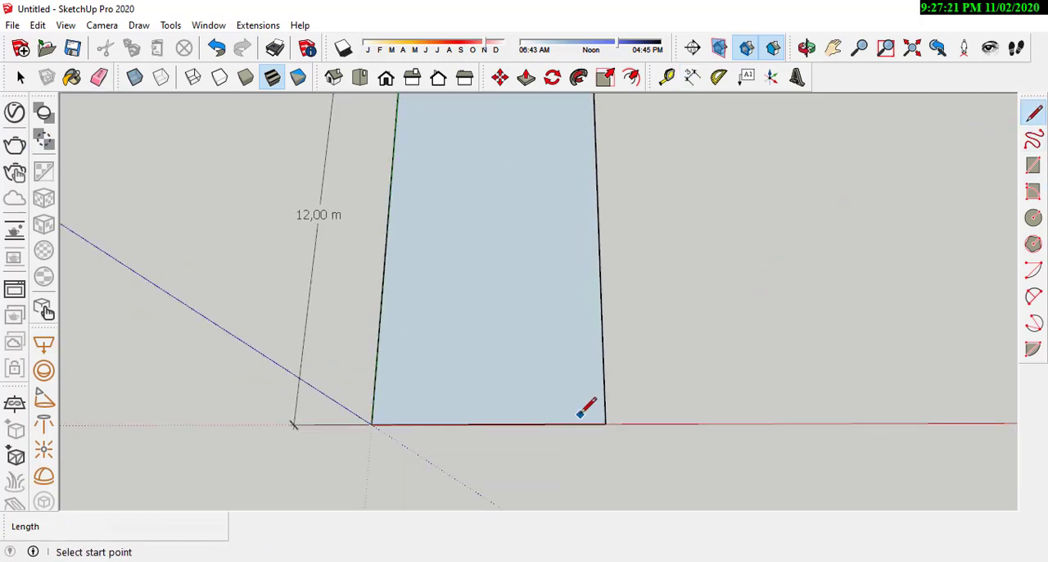
scroll(586, 409, up, 1)
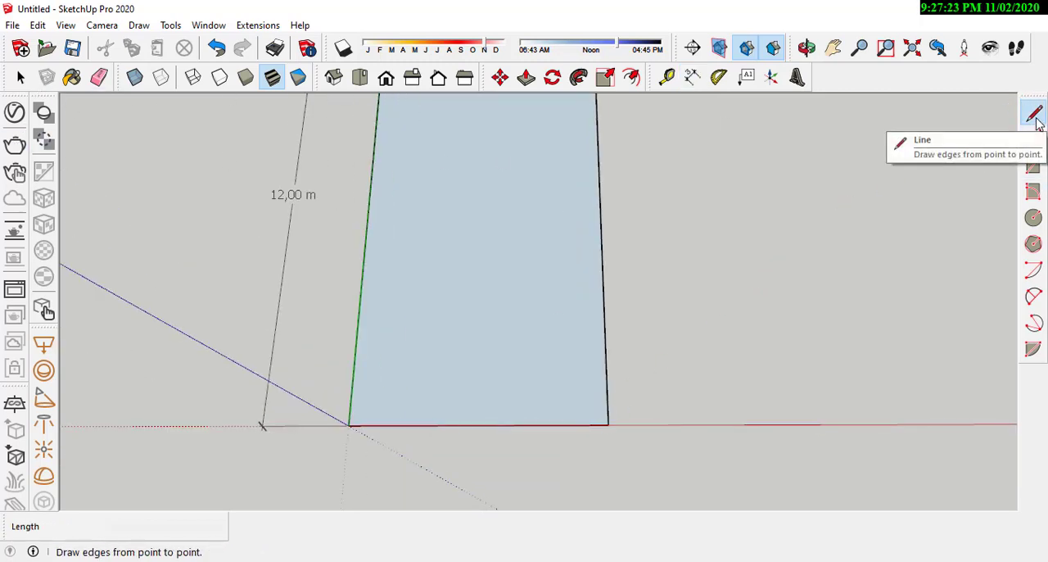
click(608, 424)
scroll(643, 384, down, 2)
scroll(390, 417, up, 1)
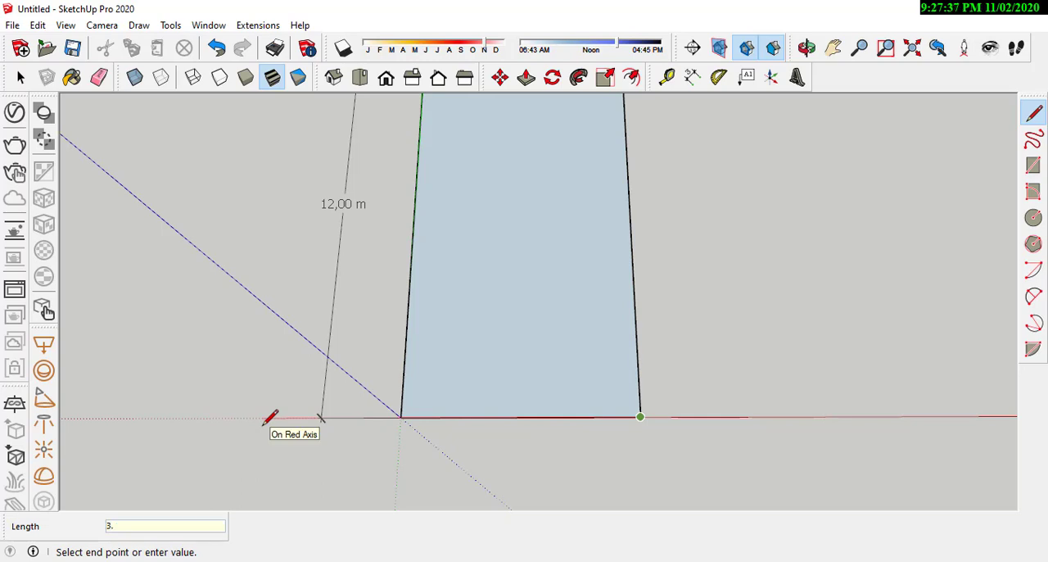
key(Return)
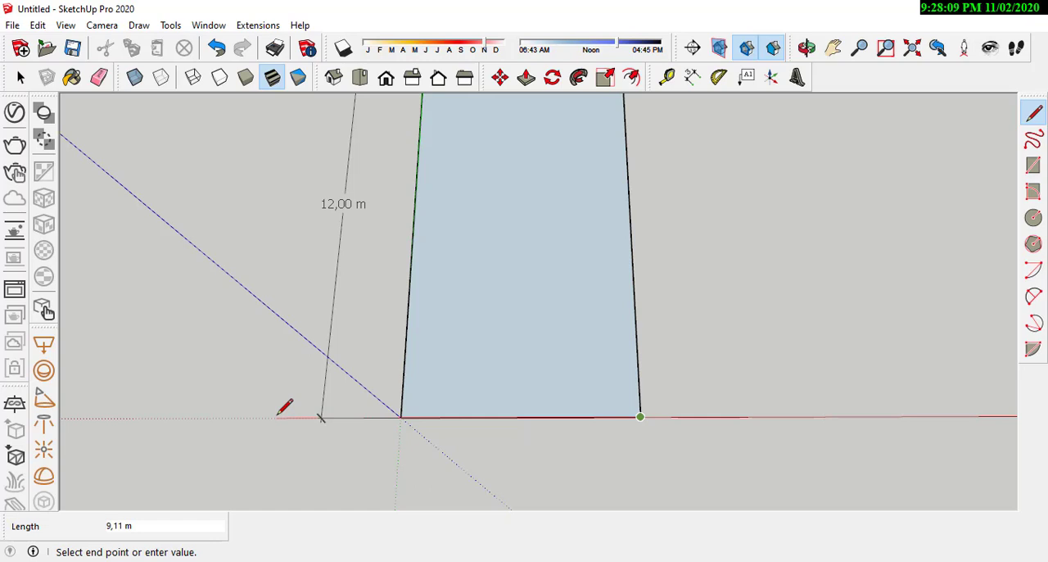
text(2.)
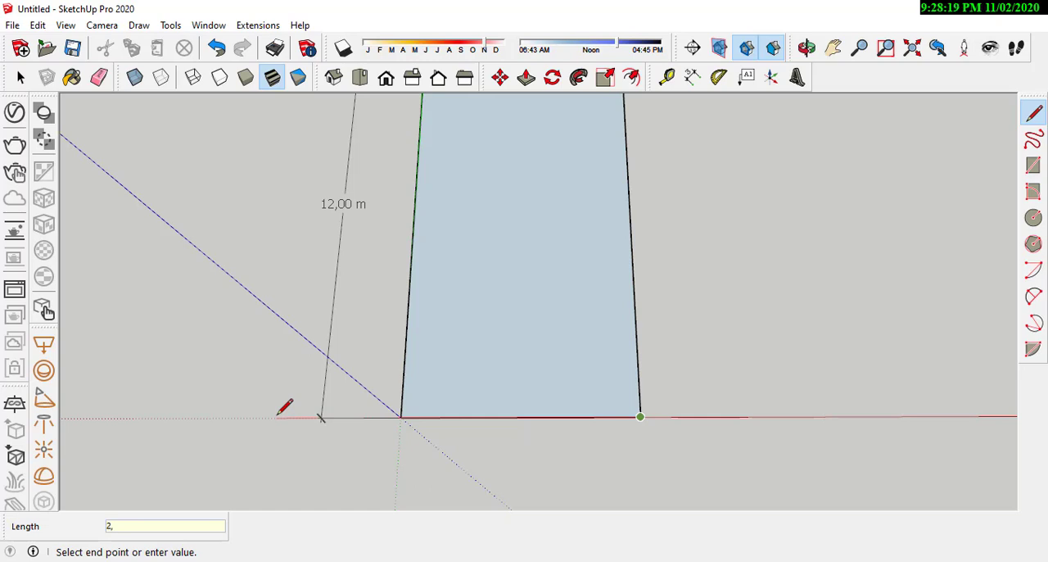
key(Return)
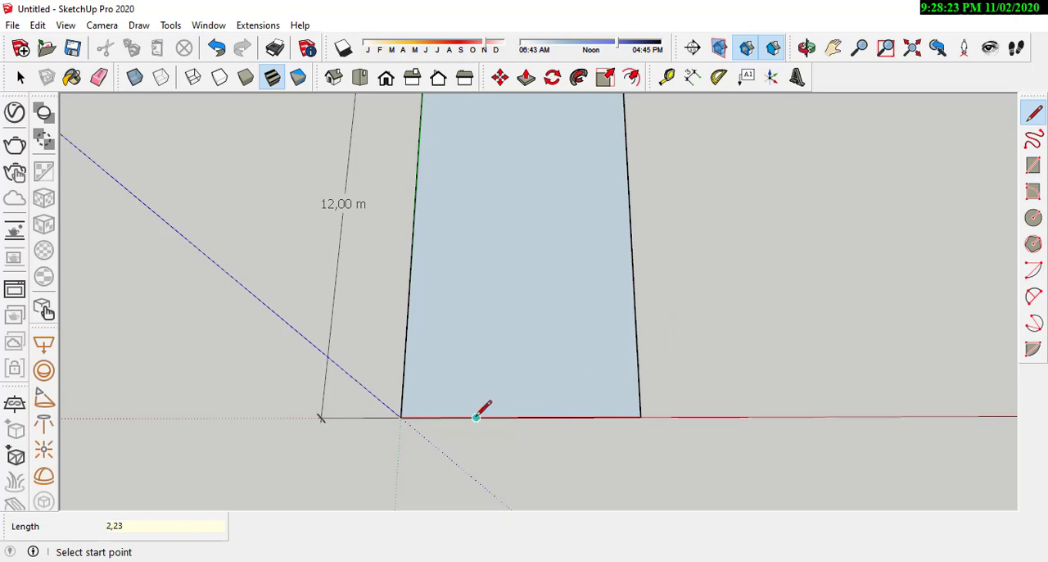
click(551, 417)
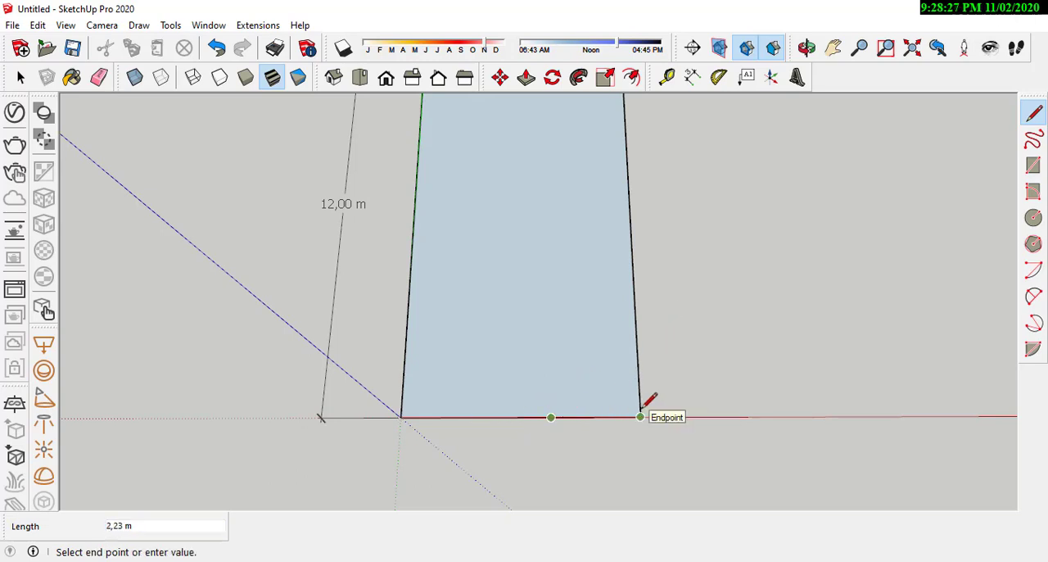
scroll(641, 412, up, 2)
scroll(610, 423, down, 5)
scroll(613, 402, up, 3)
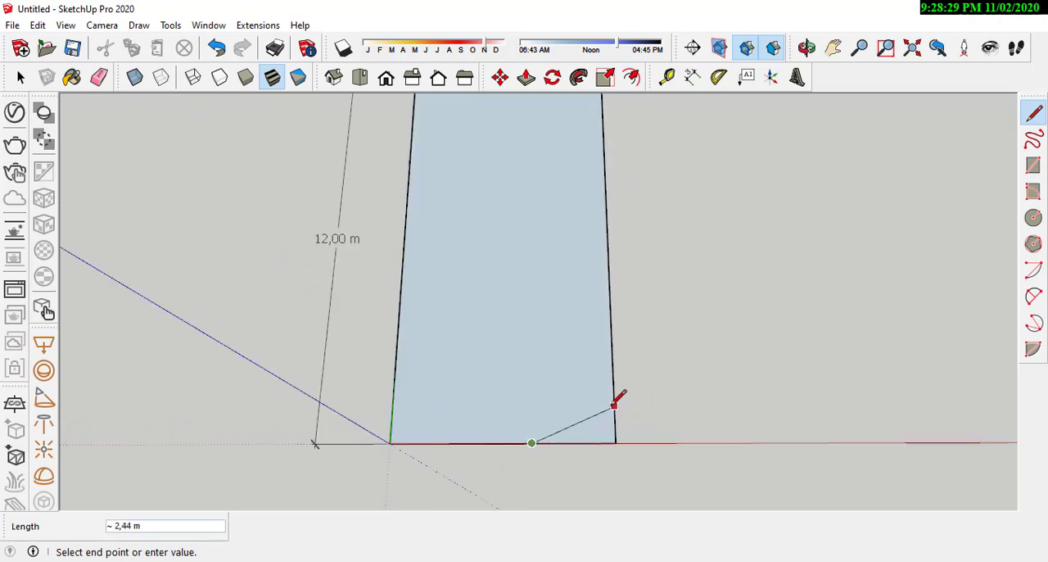
scroll(532, 364, up, 2)
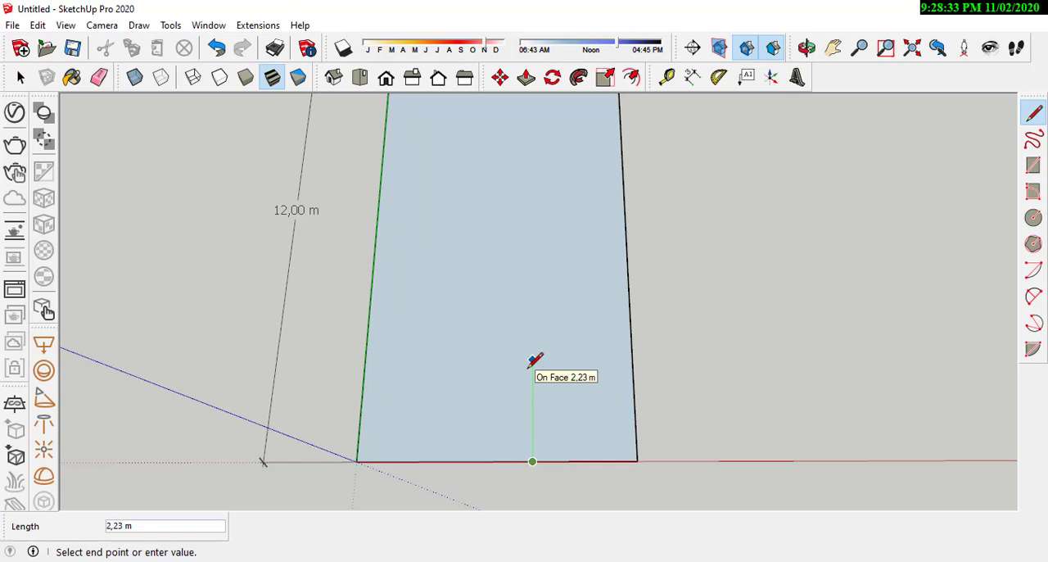
scroll(533, 365, up, 1)
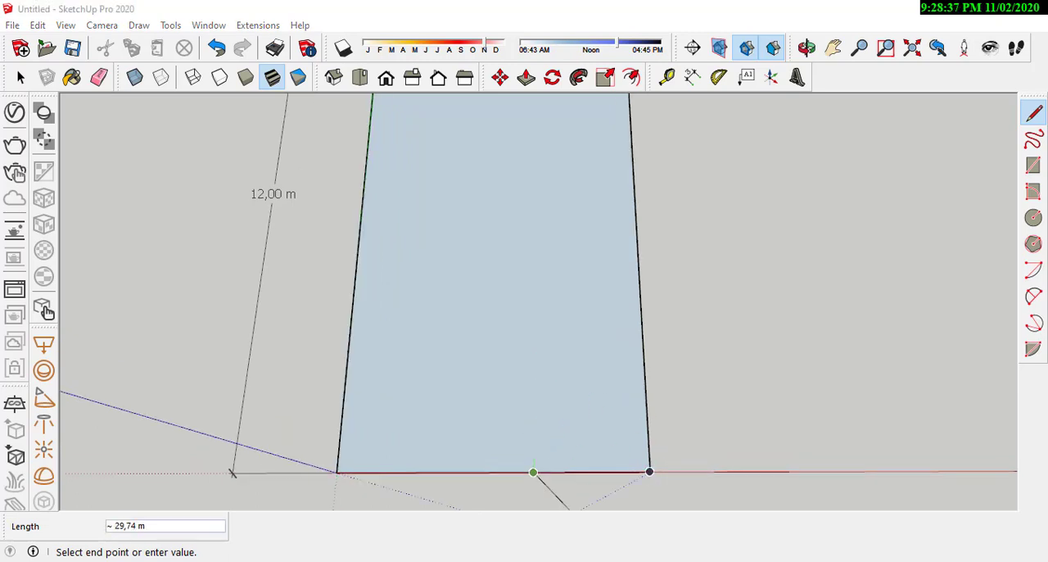
key(alt+Tab)
key(alt+Tab)
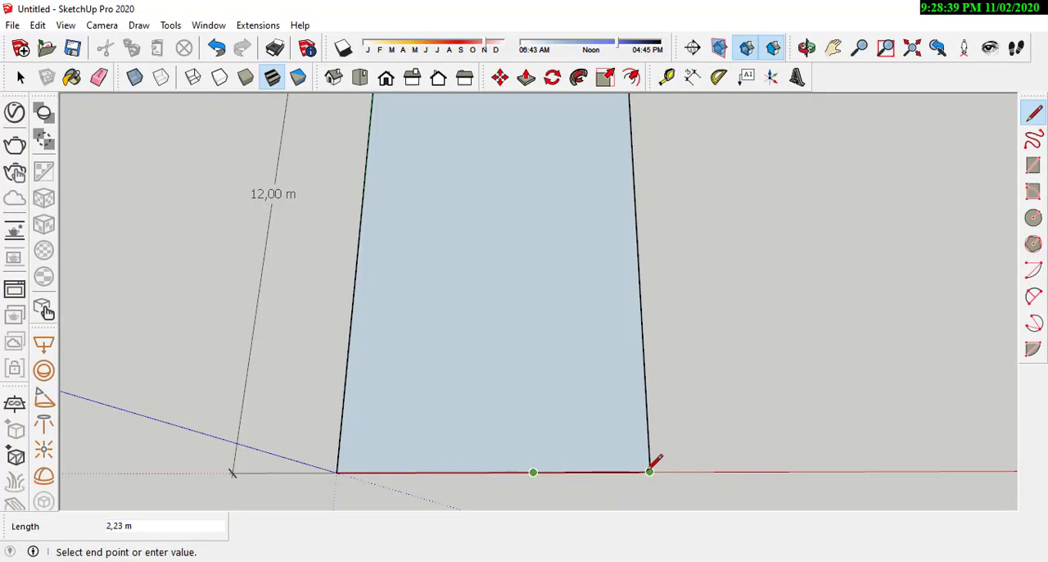
key(alt+Tab)
key(alt+Tab)
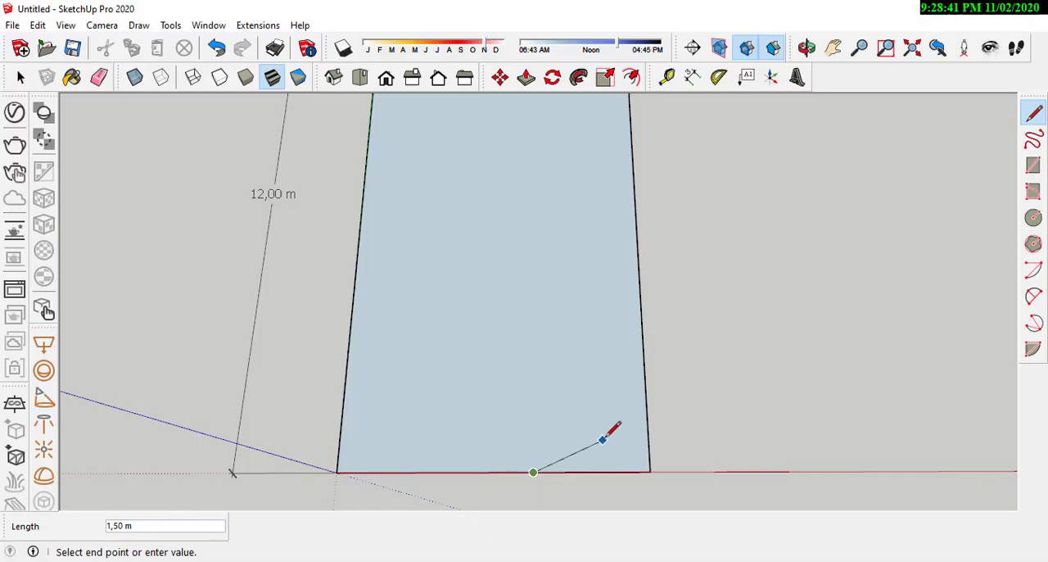
key(Escape)
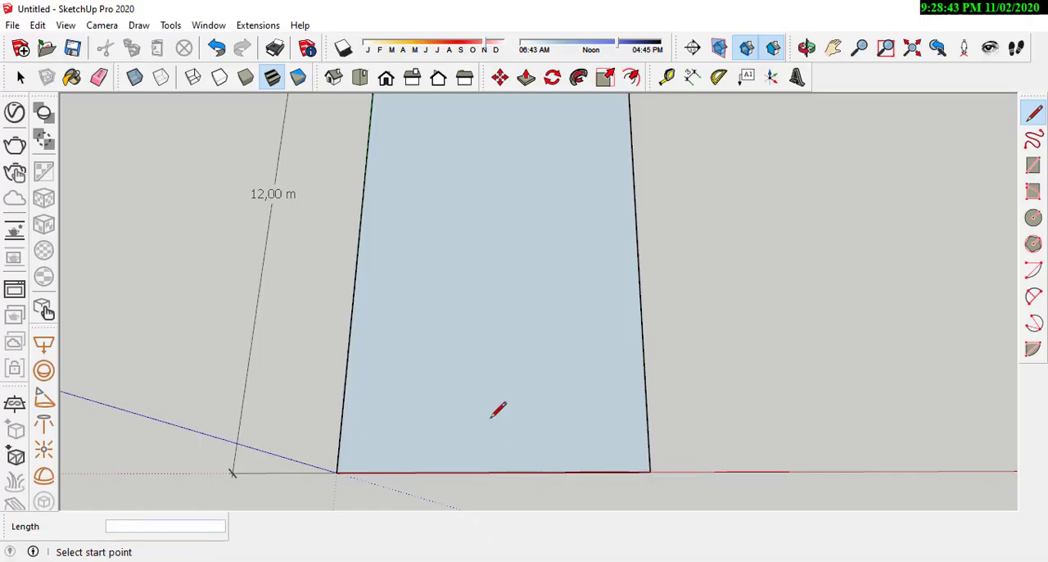
Step: Draw a 3.23 m line along the front edge from the corner opposite the origin to mark the carport's width
click(649, 471)
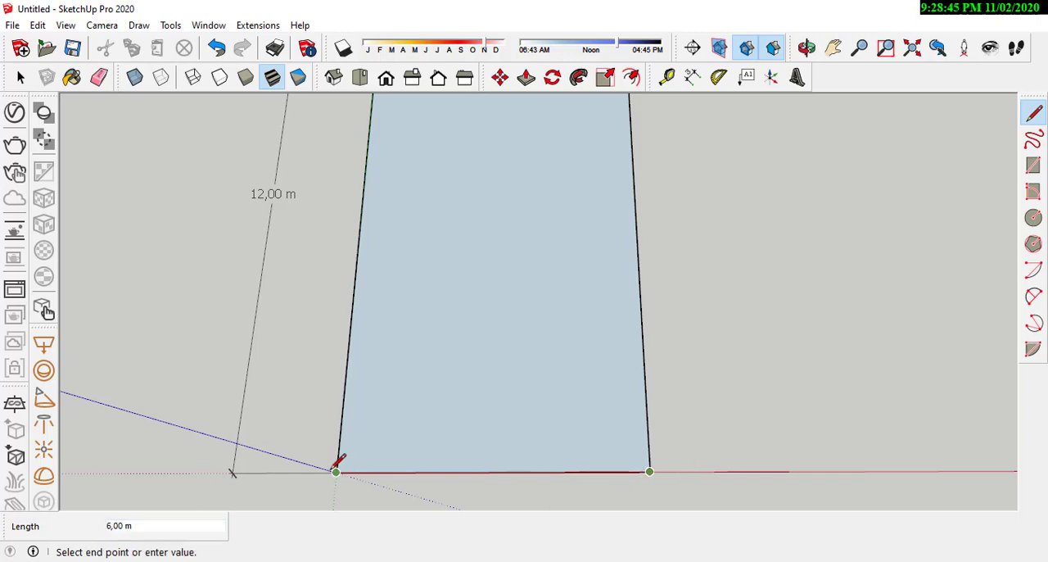
text(3,23)
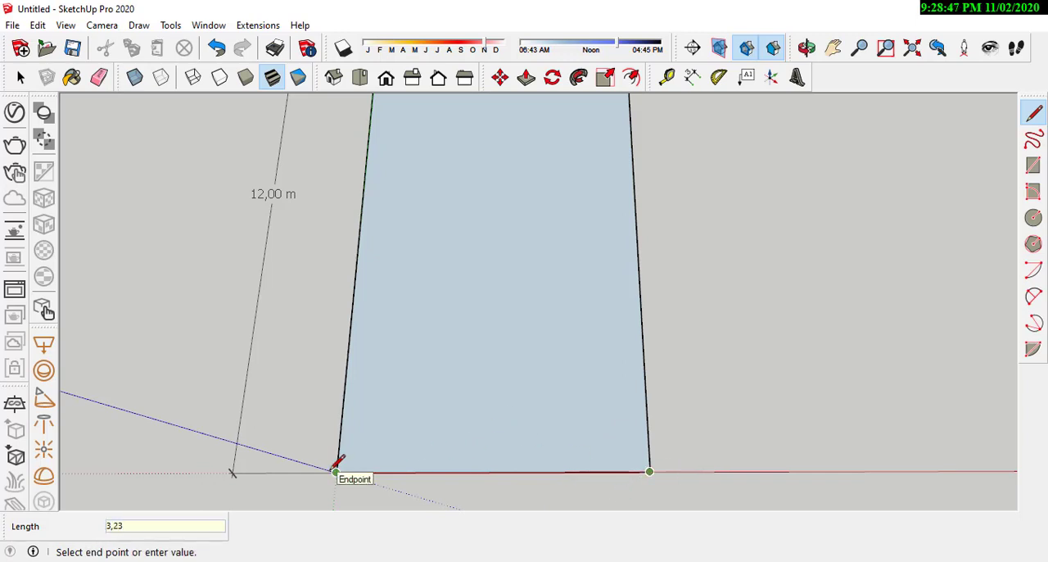
click(335, 471)
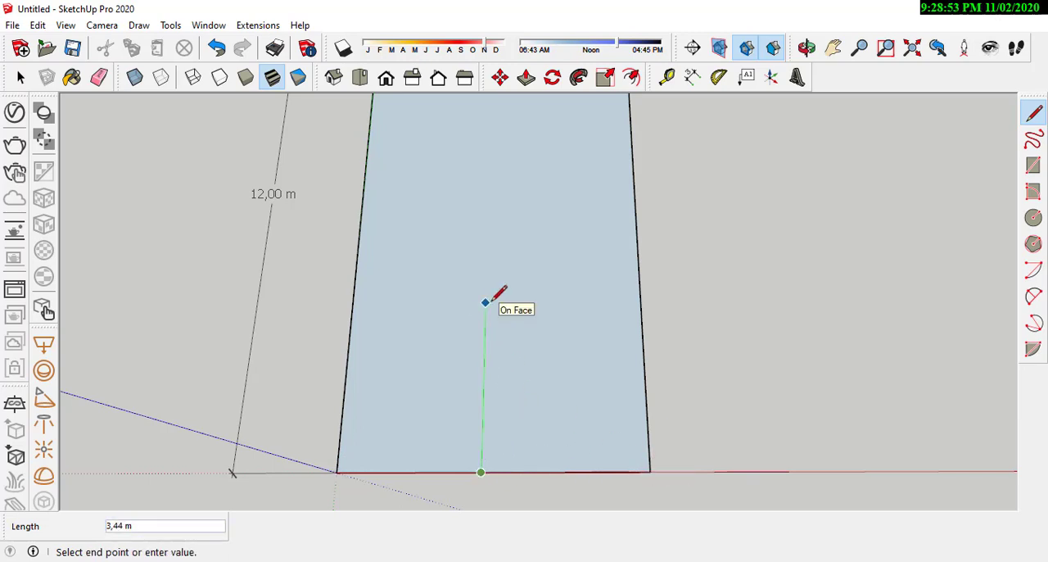
Step: Switch to AutoCAD and examine the carport's depth dimension, checking which column points it runs between
middle_drag(568, 369, 440, 286)
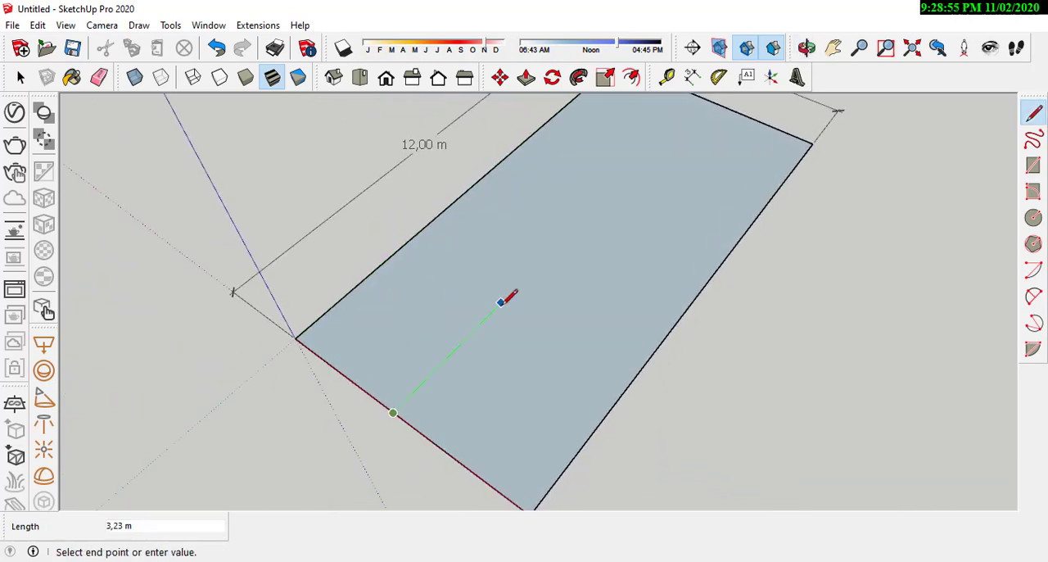
middle_drag(505, 297, 500, 303)
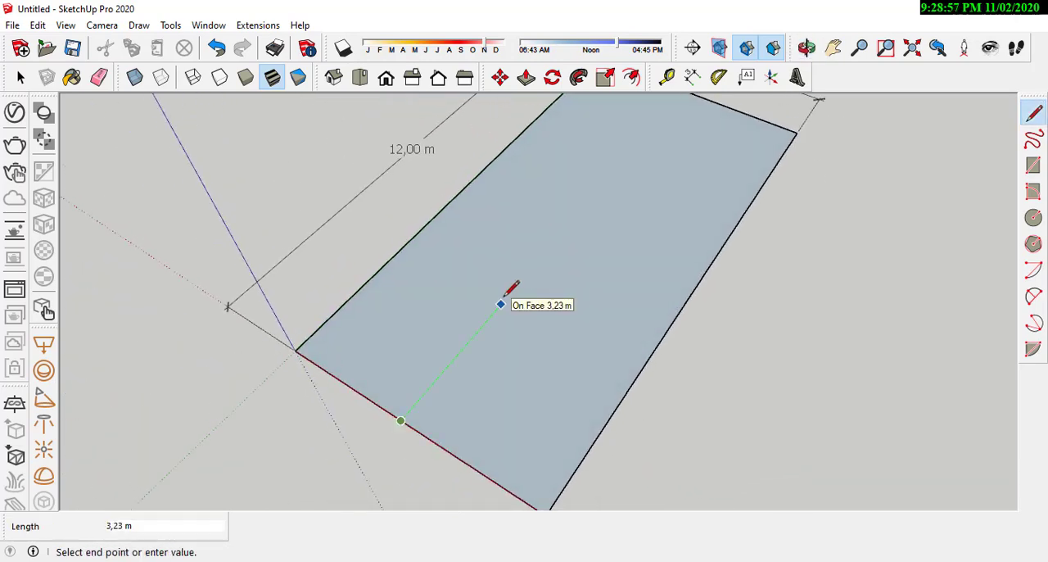
click(458, 560)
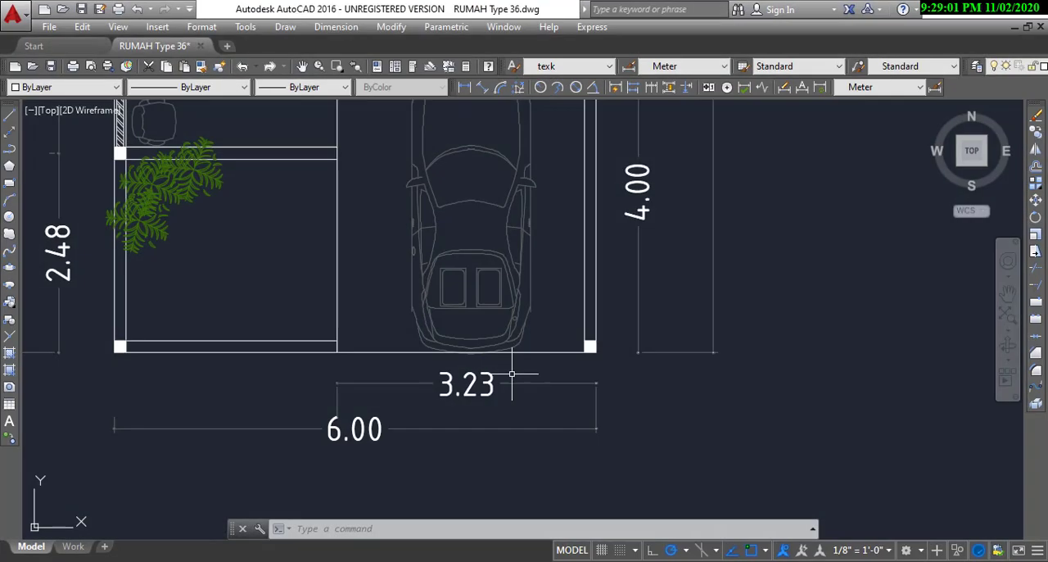
scroll(511, 368, down, 4)
middle_drag(502, 343, 491, 411)
scroll(491, 411, up, 2)
scroll(596, 257, up, 4)
scroll(562, 236, up, 2)
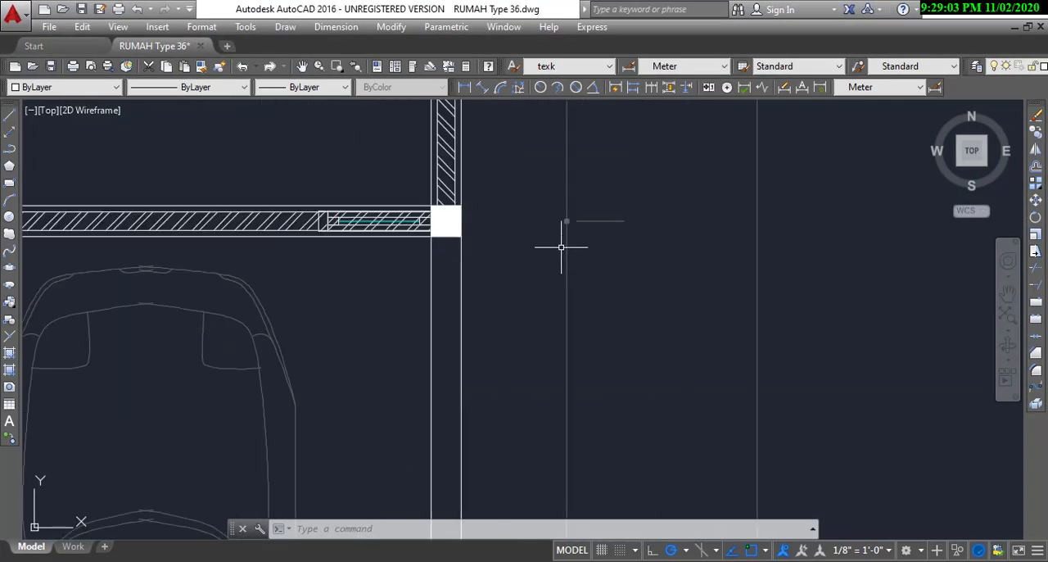
middle_drag(561, 246, 563, 295)
click(591, 283)
click(583, 252)
scroll(451, 271, up, 4)
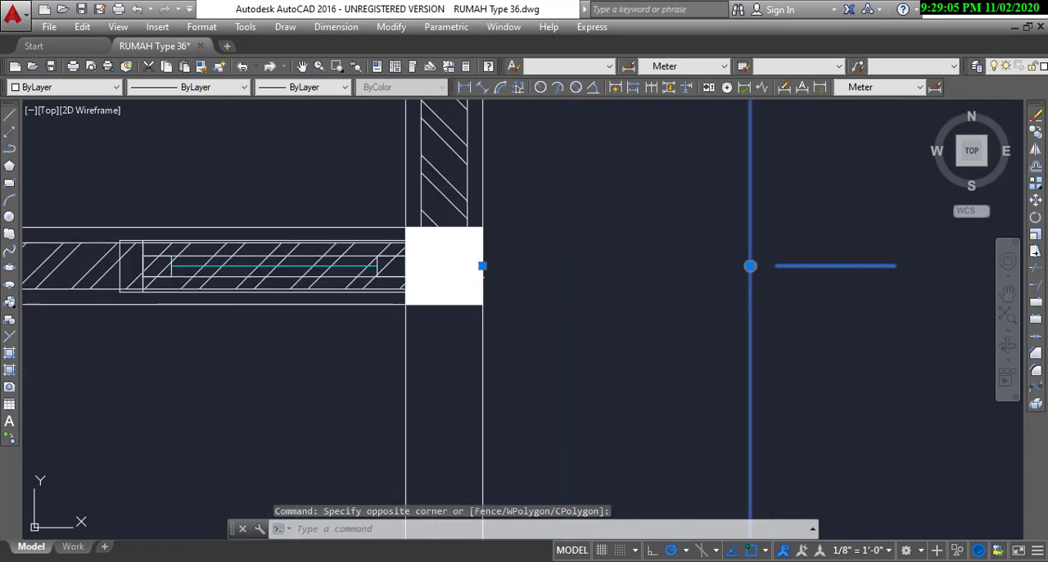
scroll(519, 227, down, 5)
scroll(513, 440, up, 3)
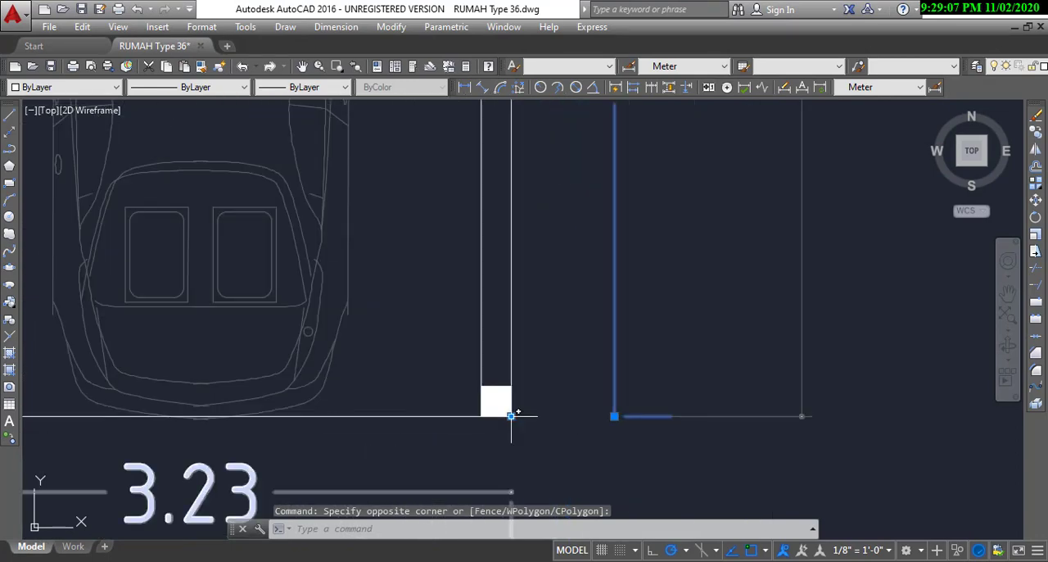
scroll(513, 416, down, 3)
middle_drag(510, 299, 498, 330)
scroll(502, 246, up, 3)
scroll(459, 220, up, 2)
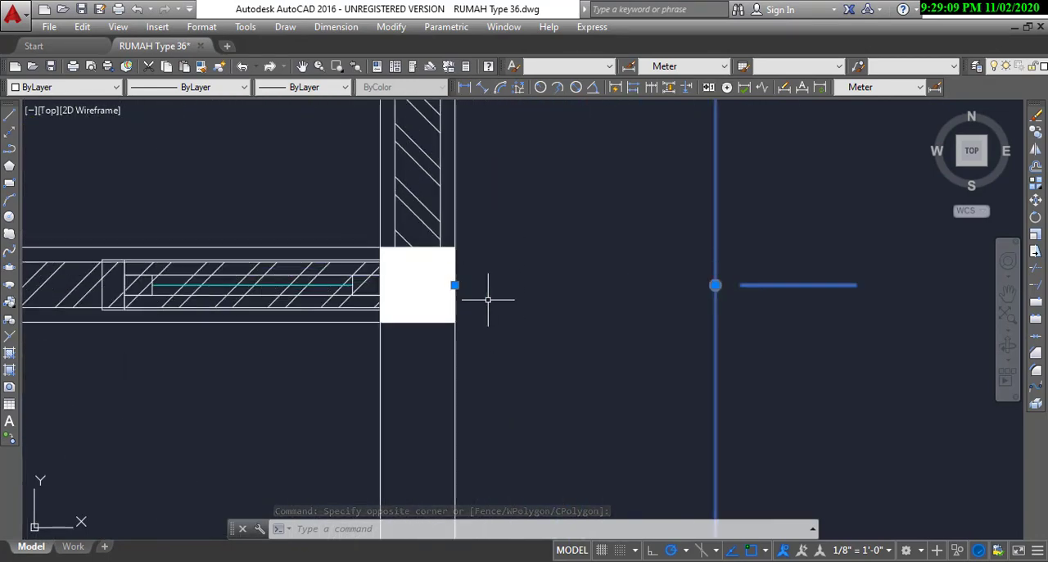
Step: Switch back to SketchUp and outline the carport with a 4 m line into the plot and a line across to the nearest long side
key(alt+Tab)
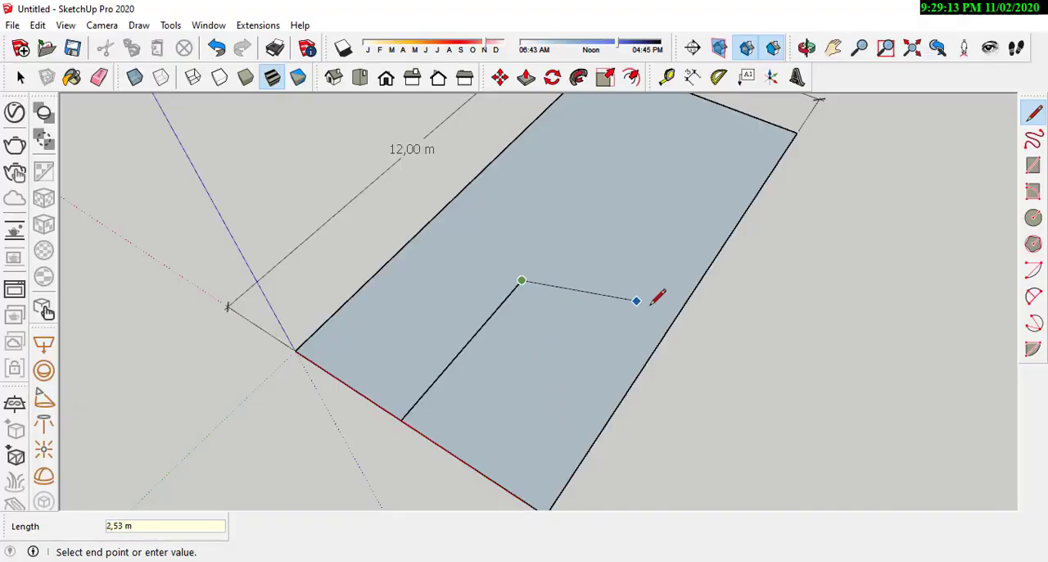
click(655, 350)
middle_drag(662, 344, 662, 301)
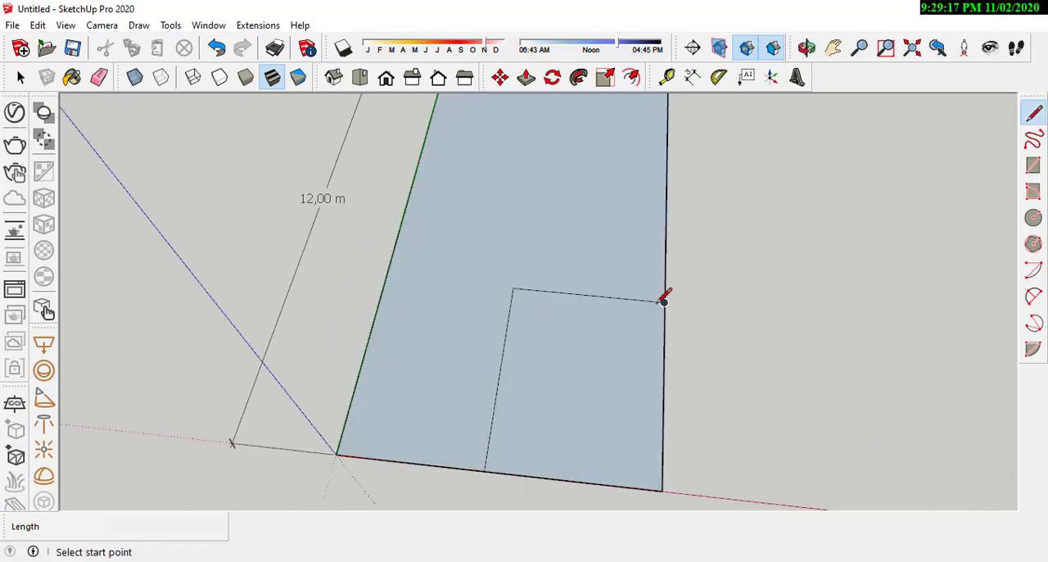
scroll(671, 304, down, 2)
scroll(633, 418, down, 2)
scroll(701, 313, up, 2)
scroll(622, 435, down, 1)
scroll(631, 318, up, 2)
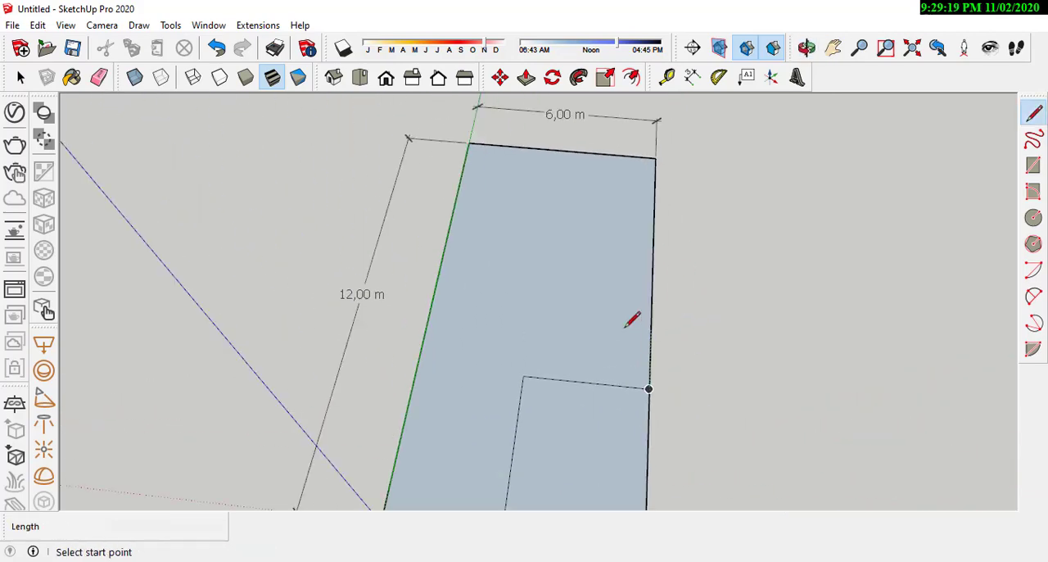
scroll(561, 381, down, 1)
scroll(692, 401, up, 2)
mouse_move(692, 401)
middle_down()
mouse_move(157, 405)
mouse_move(502, 414)
middle_up()
Step: Switch to AutoCAD and examine the room layout and dimensions behind the carport on the floor plan
key(alt+Tab)
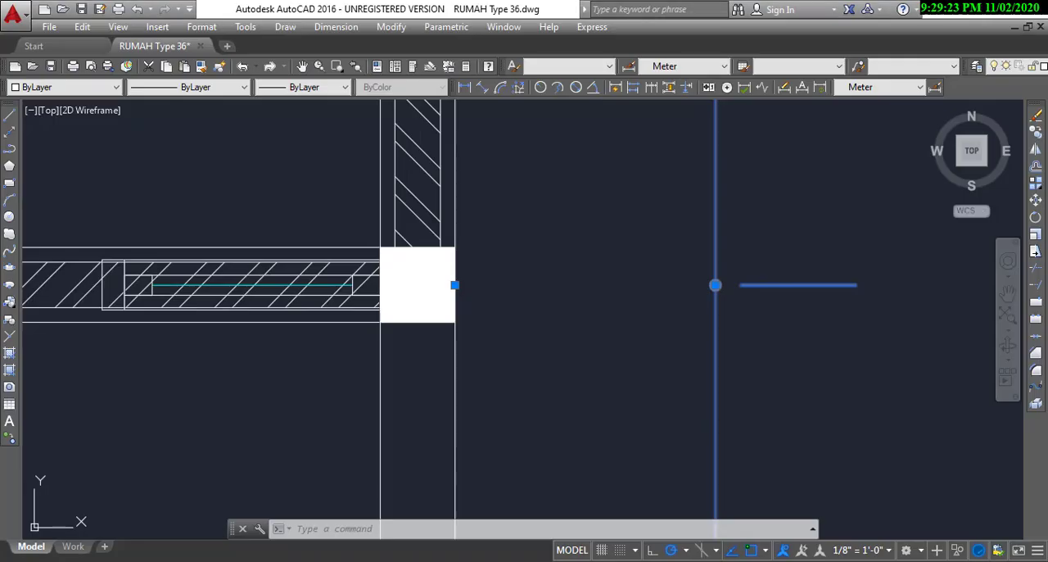
scroll(550, 287, down, 5)
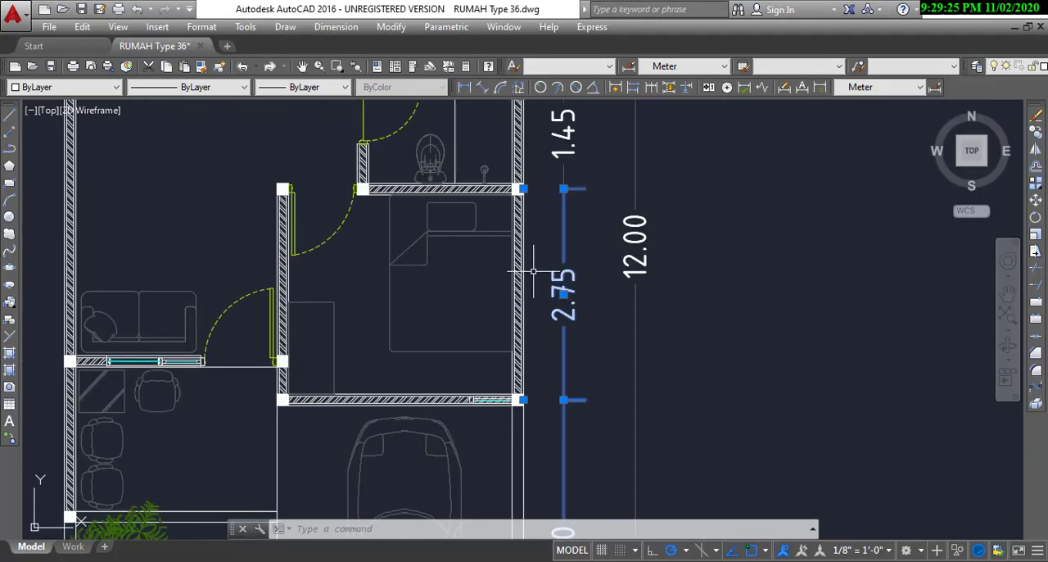
scroll(533, 270, up, 2)
scroll(551, 308, down, 2)
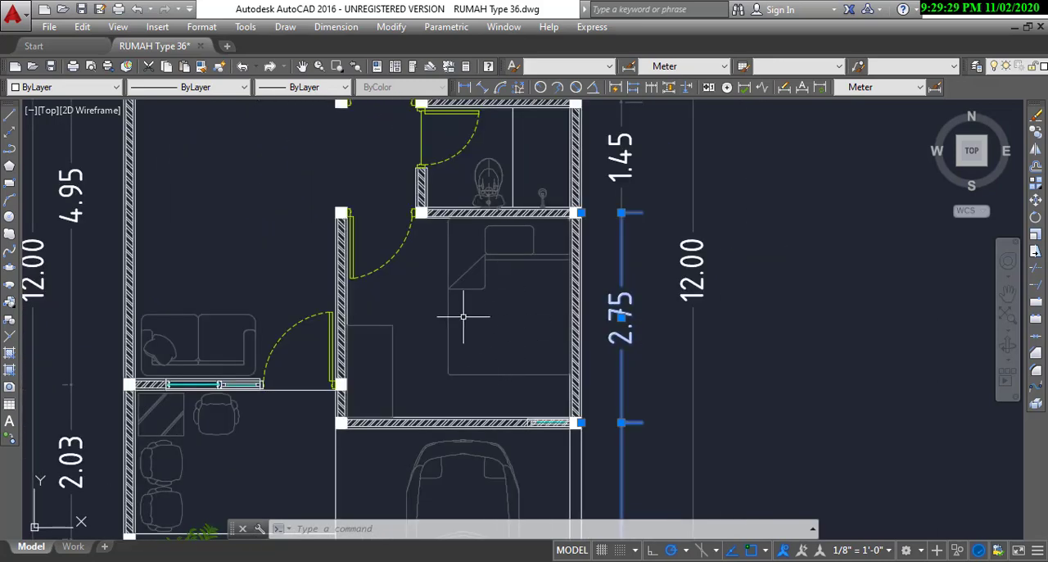
scroll(499, 309, up, 2)
scroll(528, 315, down, 2)
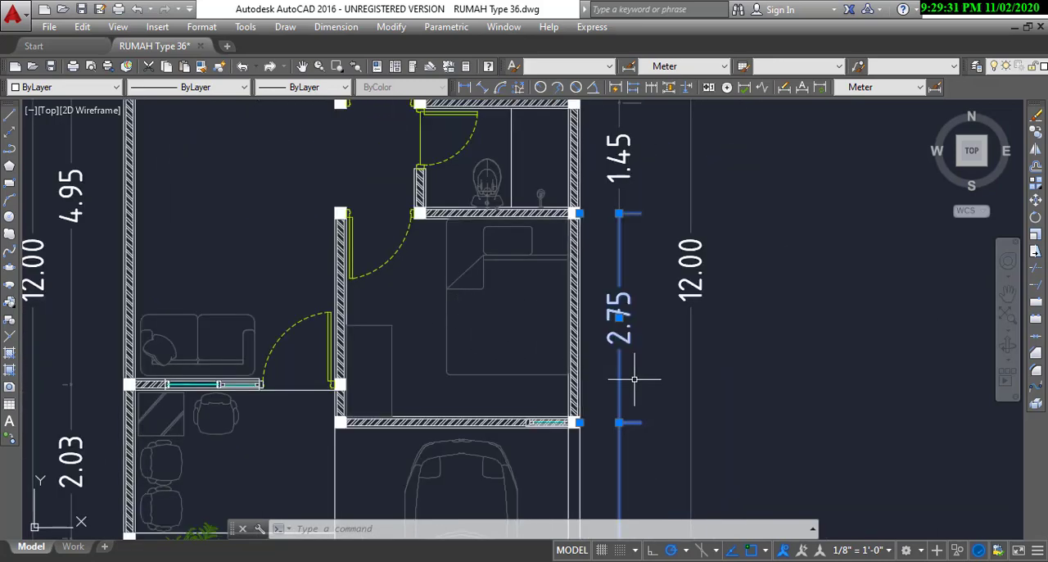
scroll(633, 379, up, 2)
scroll(600, 330, down, 2)
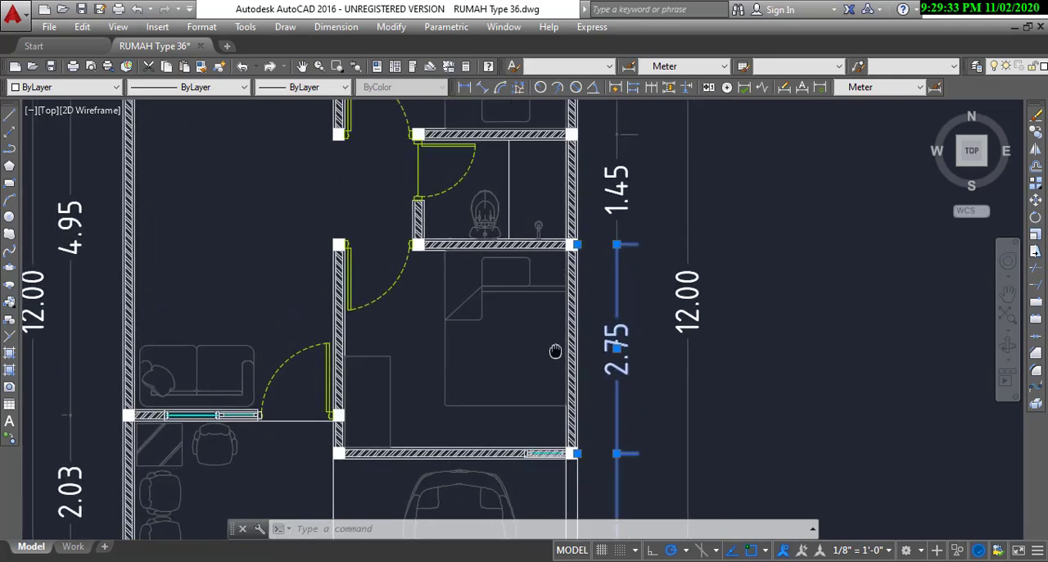
scroll(554, 352, down, 4)
scroll(495, 492, up, 1)
scroll(496, 491, down, 1)
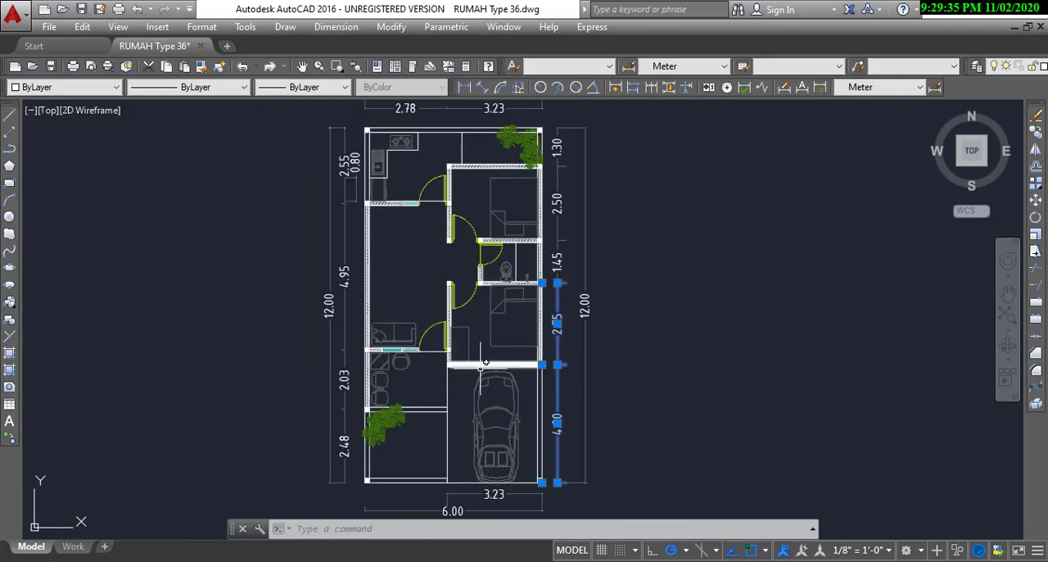
Step: Dimension the front bedroom's carport-side wall between the midpoints of its two corner columns
scroll(496, 512, up, 4)
scroll(495, 420, down, 2)
scroll(421, 246, up, 4)
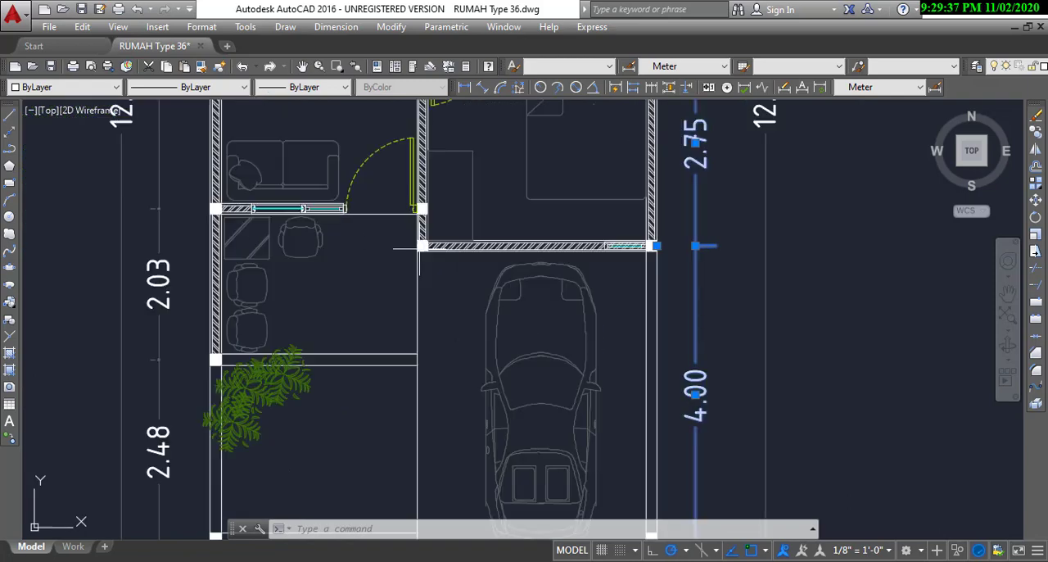
scroll(422, 247, down, 4)
middle_drag(453, 226, 403, 355)
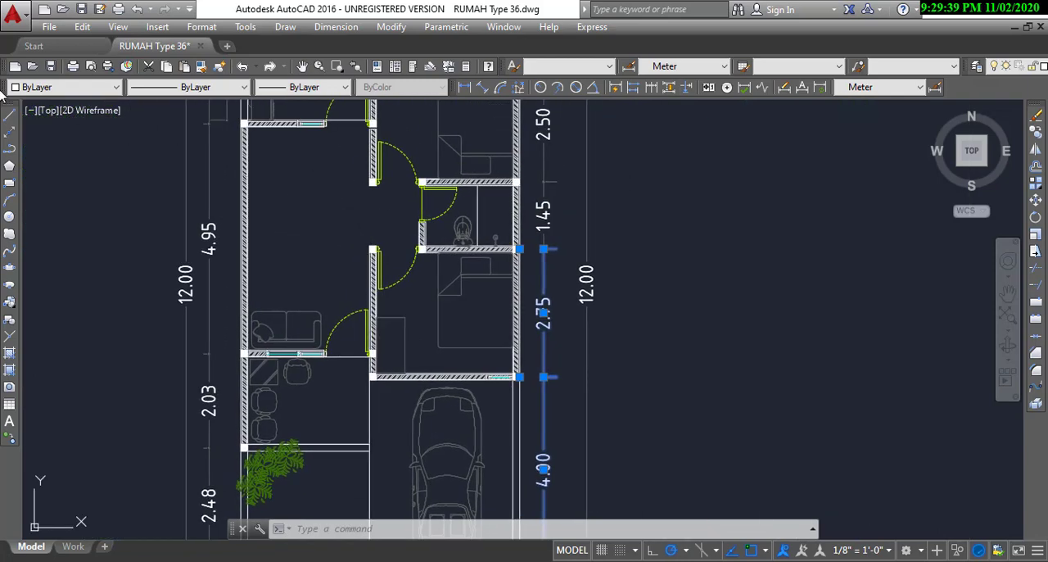
click(463, 87)
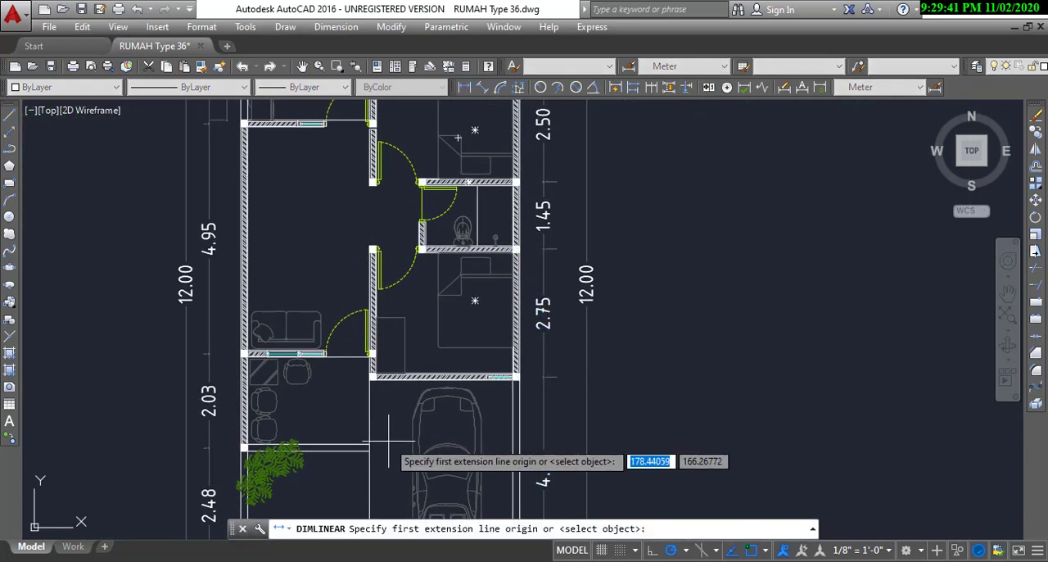
scroll(366, 428, up, 6)
scroll(355, 276, up, 3)
click(360, 256)
scroll(328, 302, down, 5)
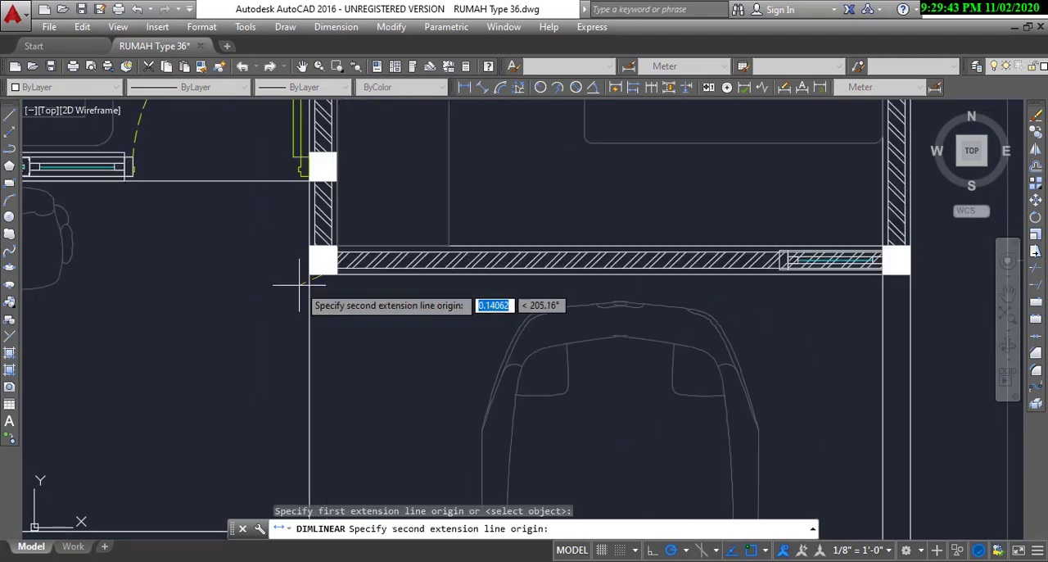
scroll(449, 309, up, 4)
click(511, 237)
scroll(499, 241, down, 4)
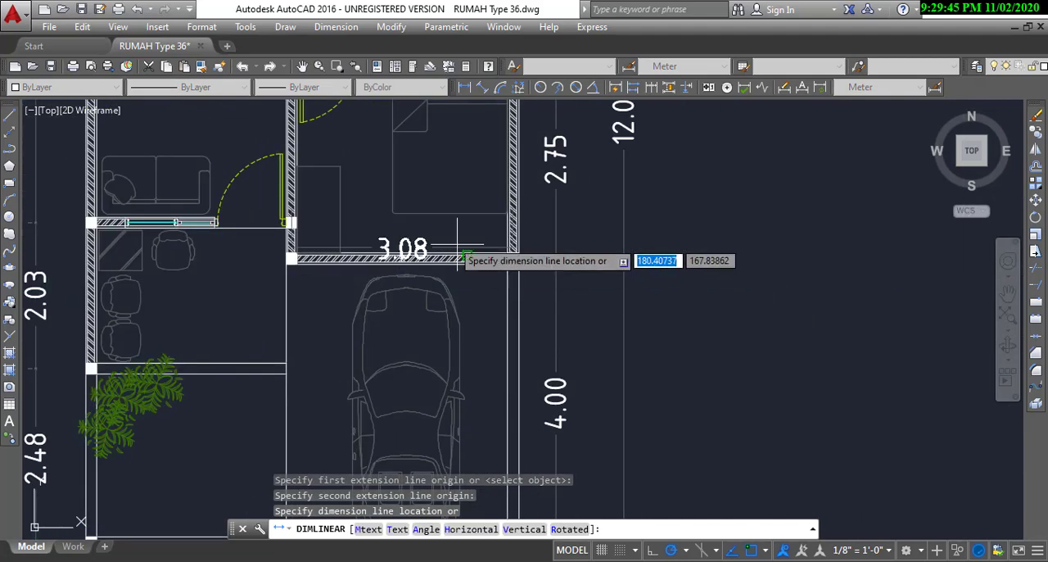
click(422, 246)
Step: Delete the dimension just placed along the front bedroom's carport-side wall
scroll(427, 243, up, 4)
click(611, 229)
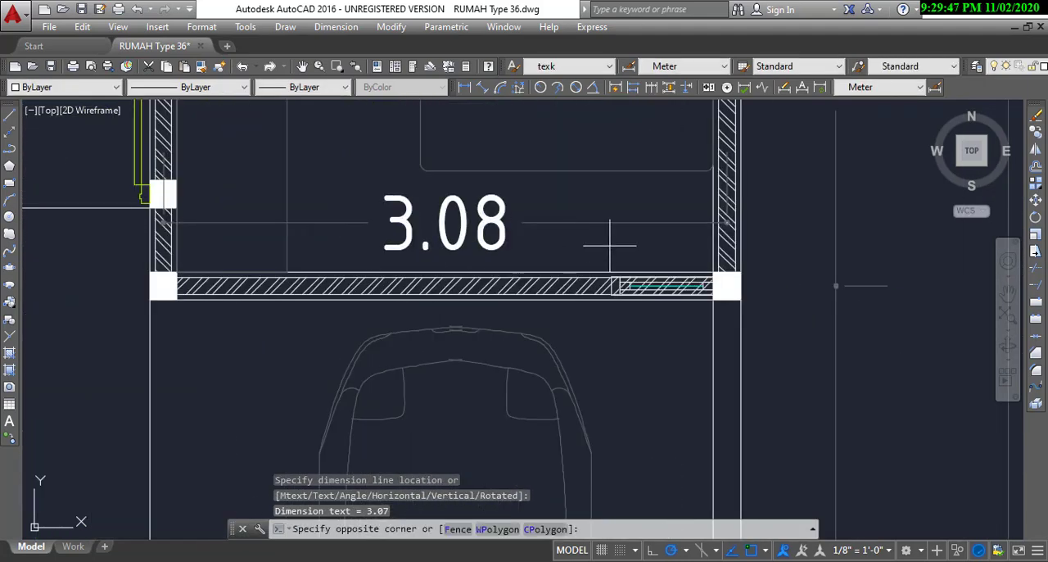
click(553, 222)
key(Delete)
scroll(552, 220, down, 5)
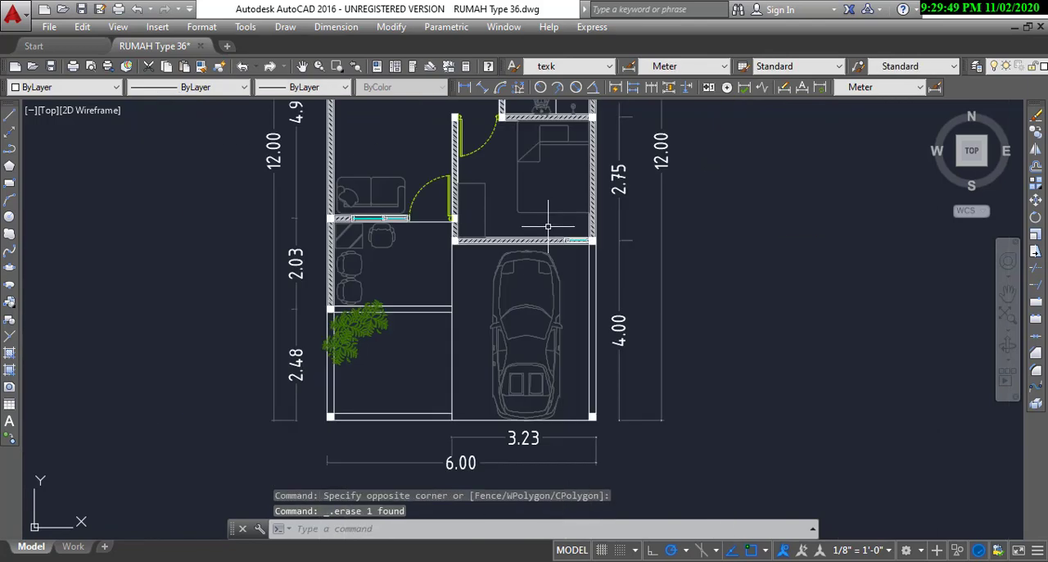
Step: Dimension the front bedroom's width from the boundary column's outer corner to the midpoint of the opposite column, placing it over the carport
scroll(553, 291, up, 3)
scroll(508, 344, down, 2)
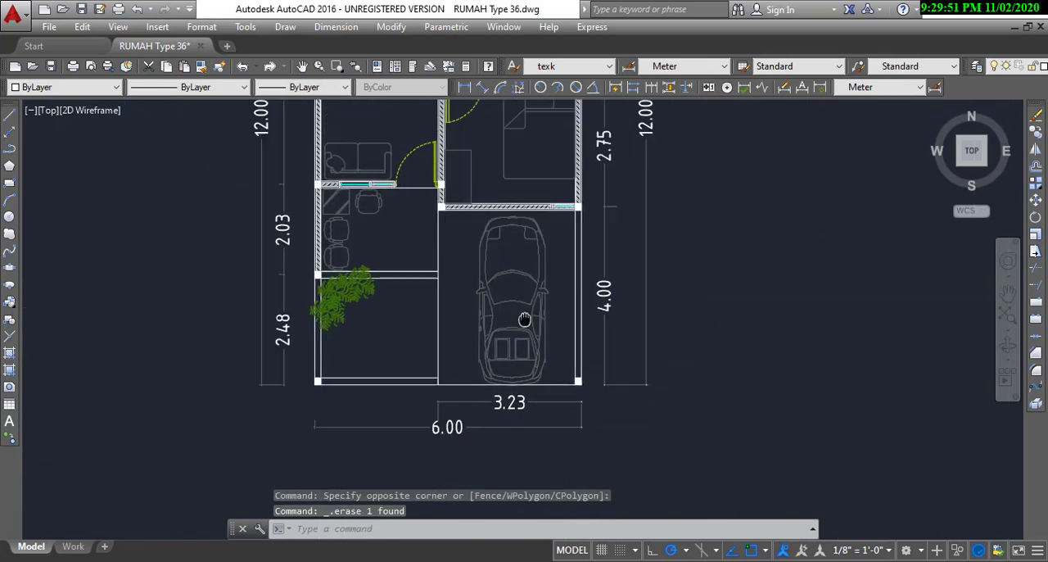
scroll(555, 256, up, 4)
scroll(586, 232, up, 3)
scroll(592, 229, down, 4)
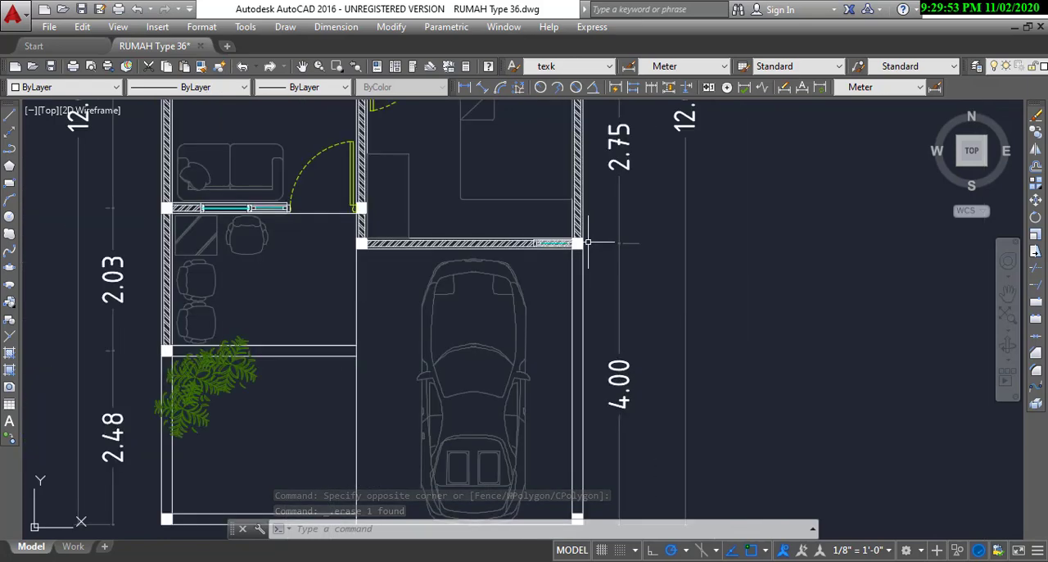
click(465, 87)
scroll(540, 229, up, 8)
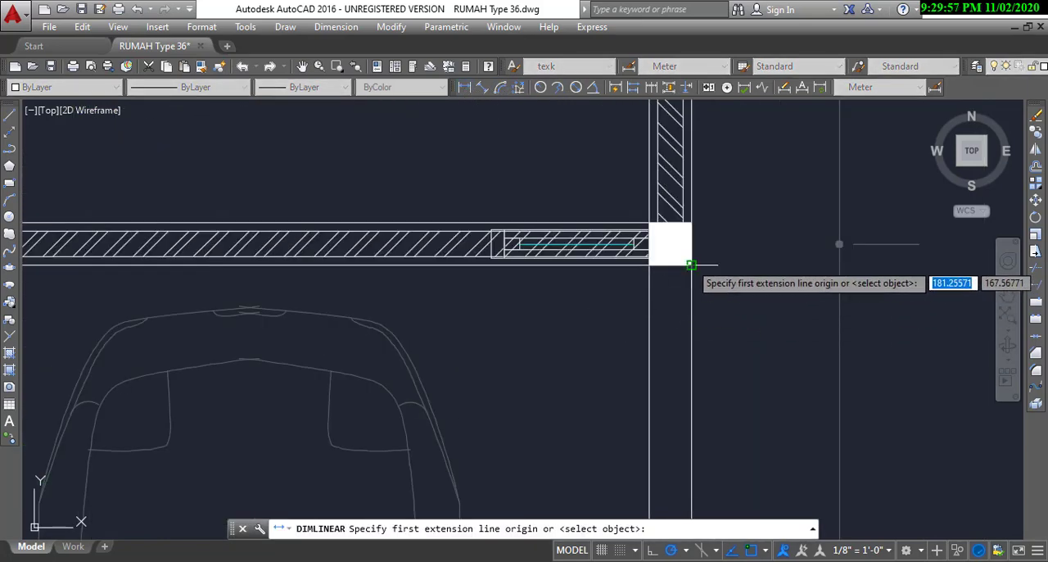
click(691, 265)
scroll(749, 271, down, 5)
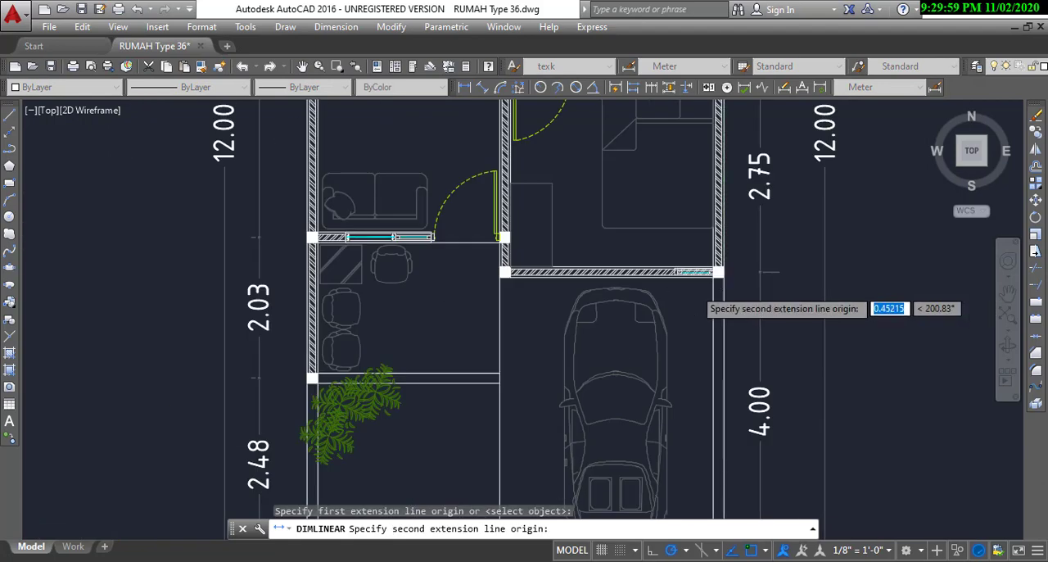
scroll(790, 254, up, 5)
scroll(806, 243, down, 3)
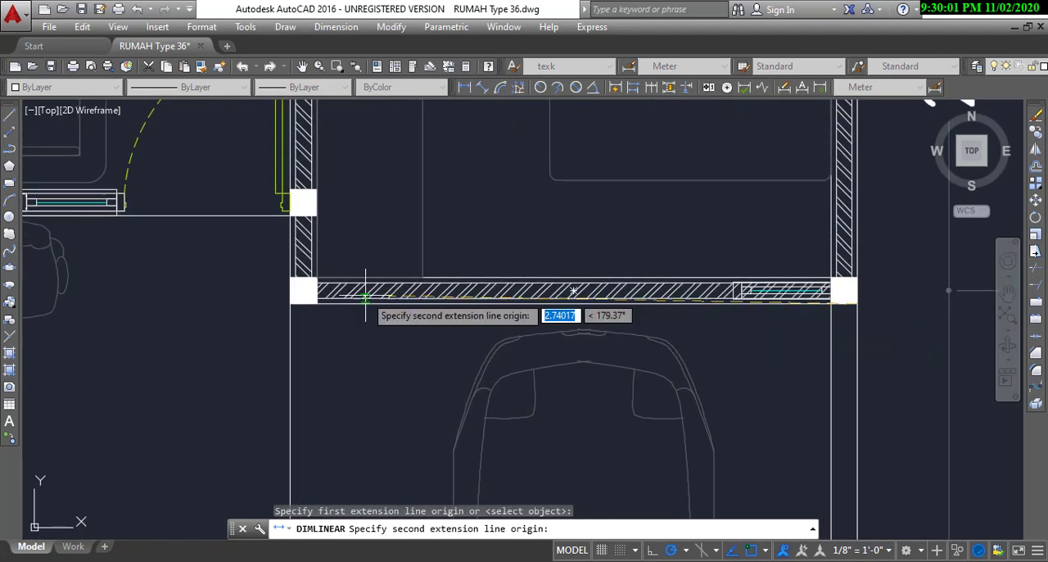
scroll(323, 295, up, 5)
click(317, 292)
scroll(317, 291, down, 4)
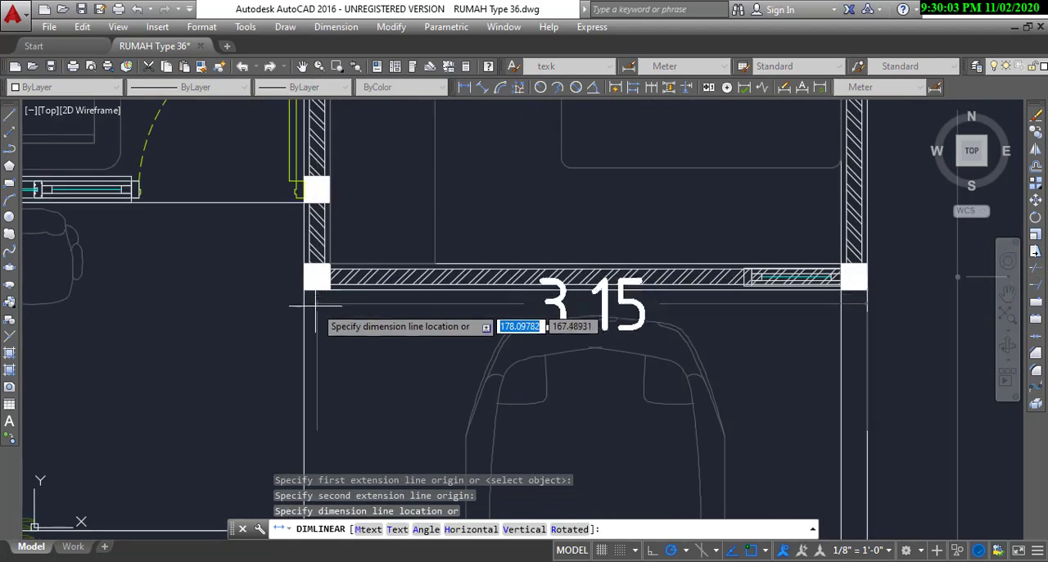
click(324, 348)
scroll(614, 375, up, 2)
middle_drag(614, 375, 462, 317)
scroll(425, 309, down, 2)
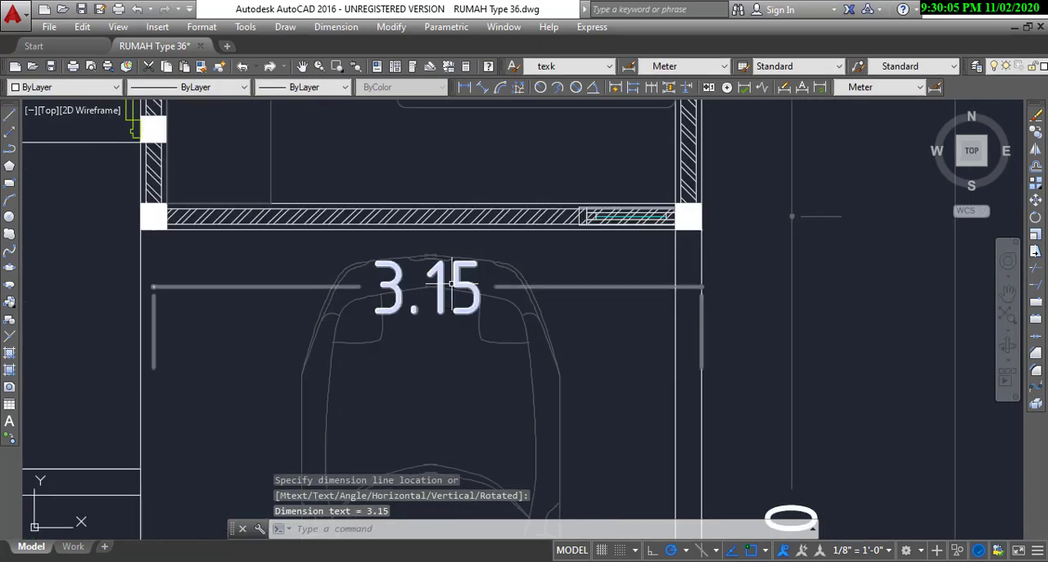
Step: Switch to SketchUp and draw a 3.15 m line along the carport's back edge, starting from the plot's long side
key(alt+Tab)
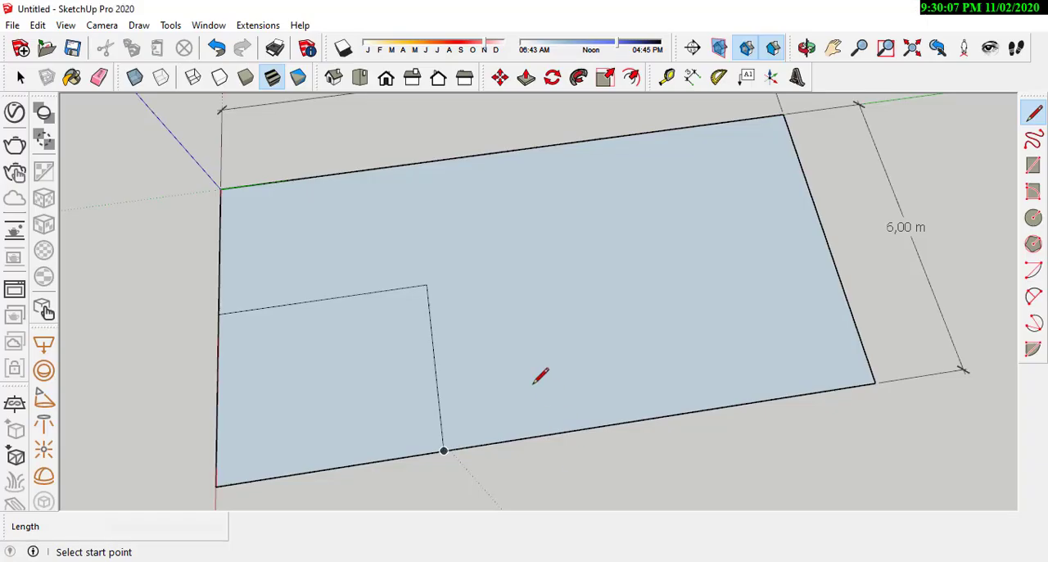
scroll(523, 385, down, 1)
scroll(472, 434, up, 1)
middle_drag(641, 430, 545, 422)
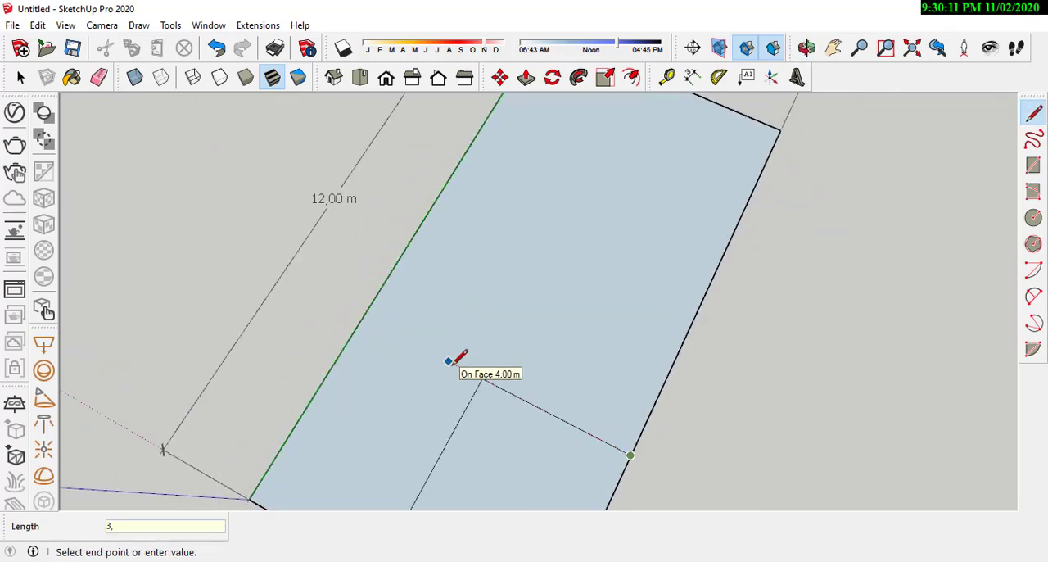
key(Escape)
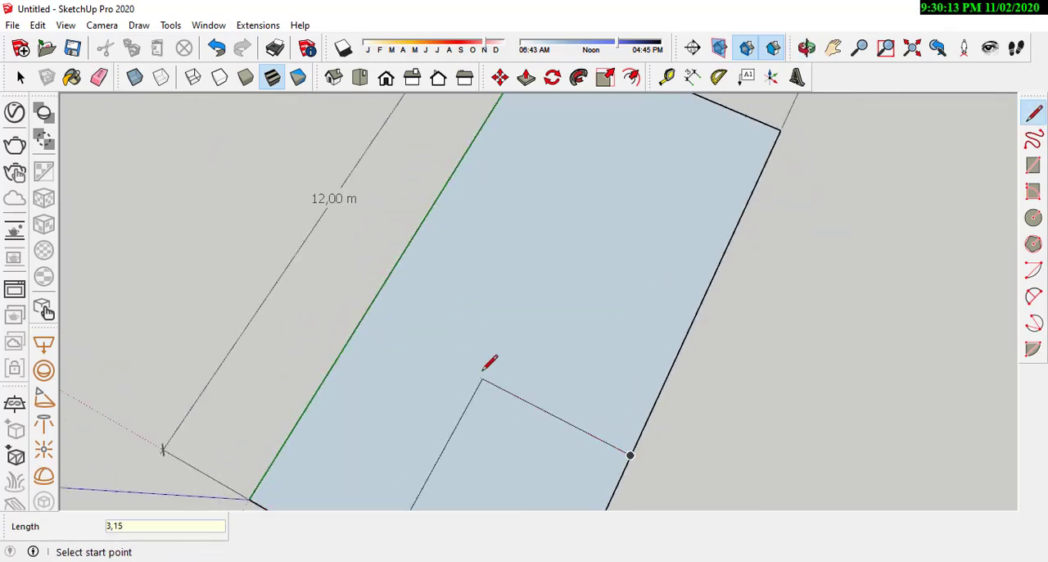
click(630, 455)
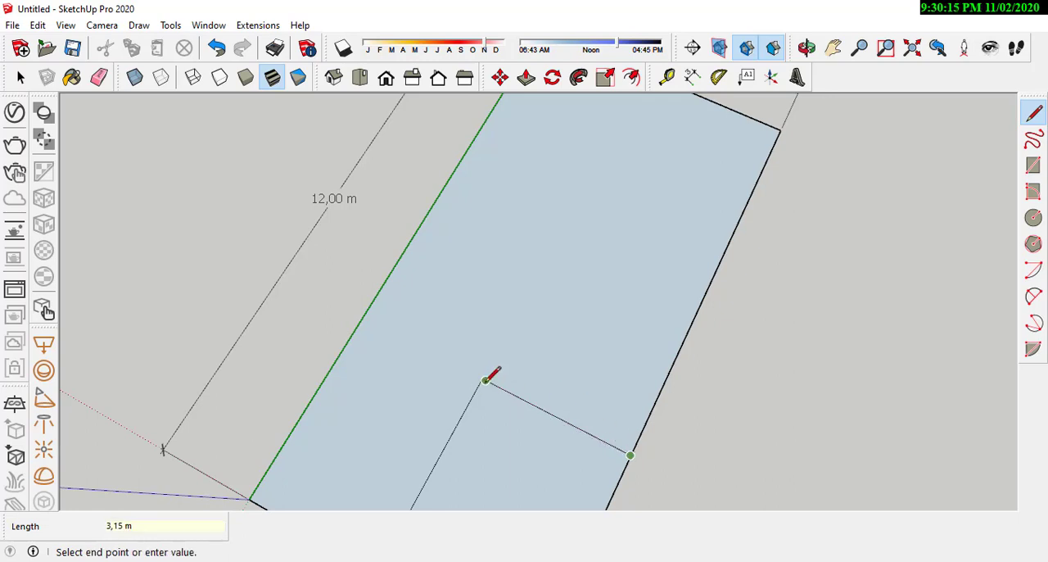
scroll(485, 380, up, 3)
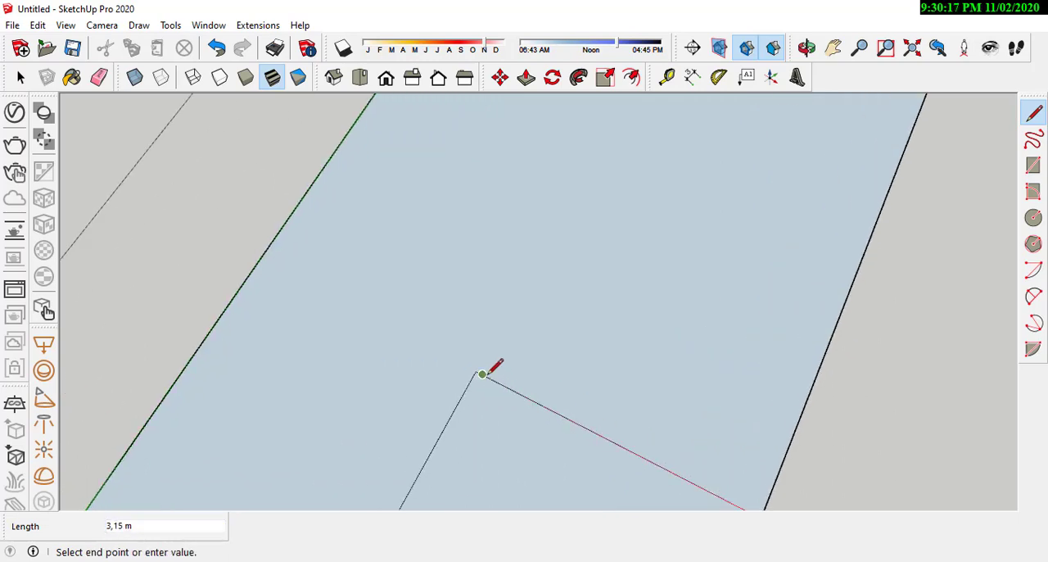
click(483, 373)
scroll(483, 373, up, 2)
Step: Draw a 2.75 m line deeper into the plot from the 3.15 m point, checking the bedroom's depth dimension in AutoCAD on the way
click(482, 370)
scroll(482, 370, down, 4)
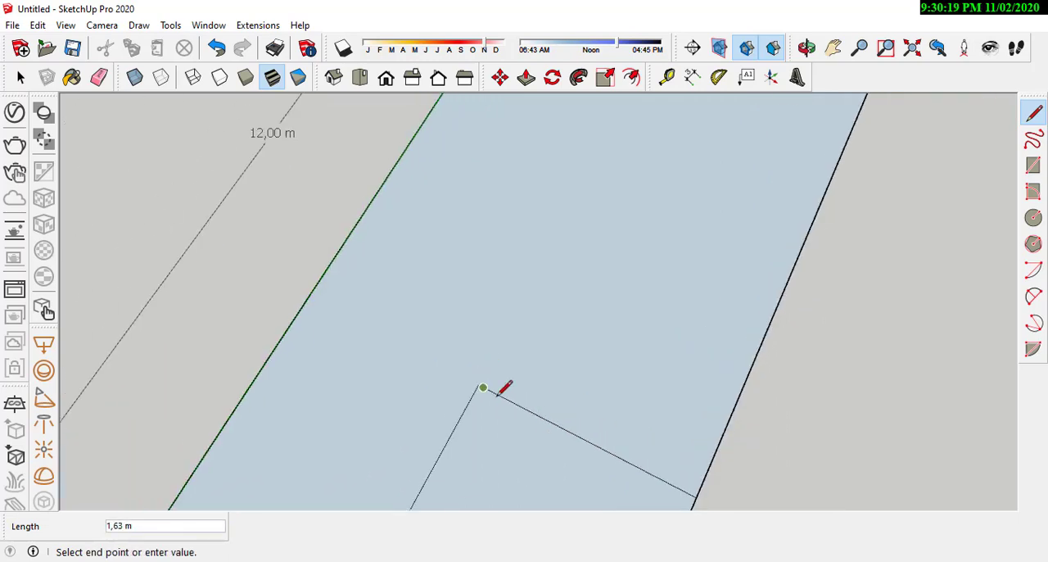
scroll(544, 318, up, 2)
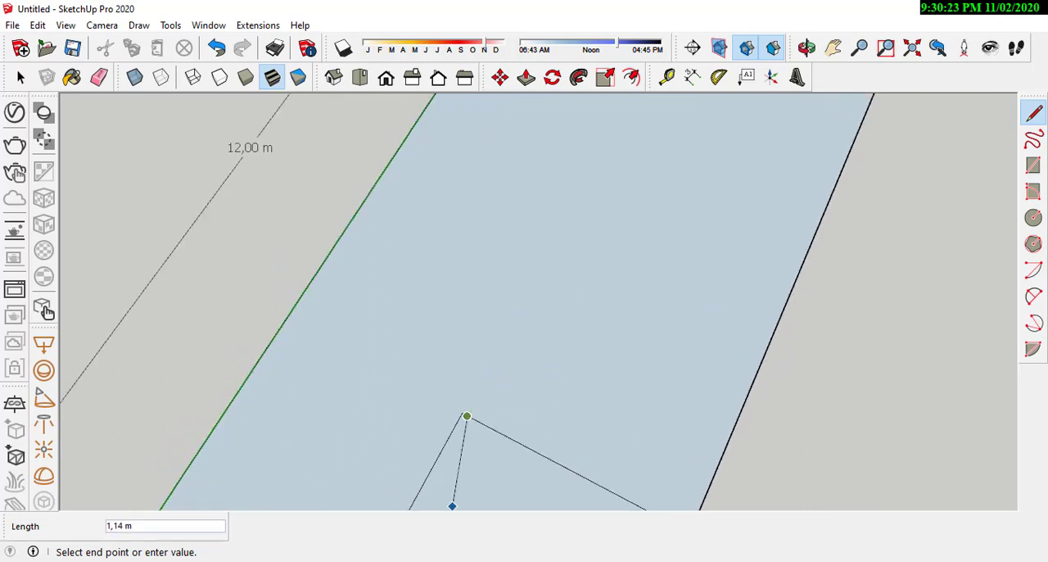
key(alt+Tab)
scroll(504, 329, down, 6)
scroll(501, 254, up, 3)
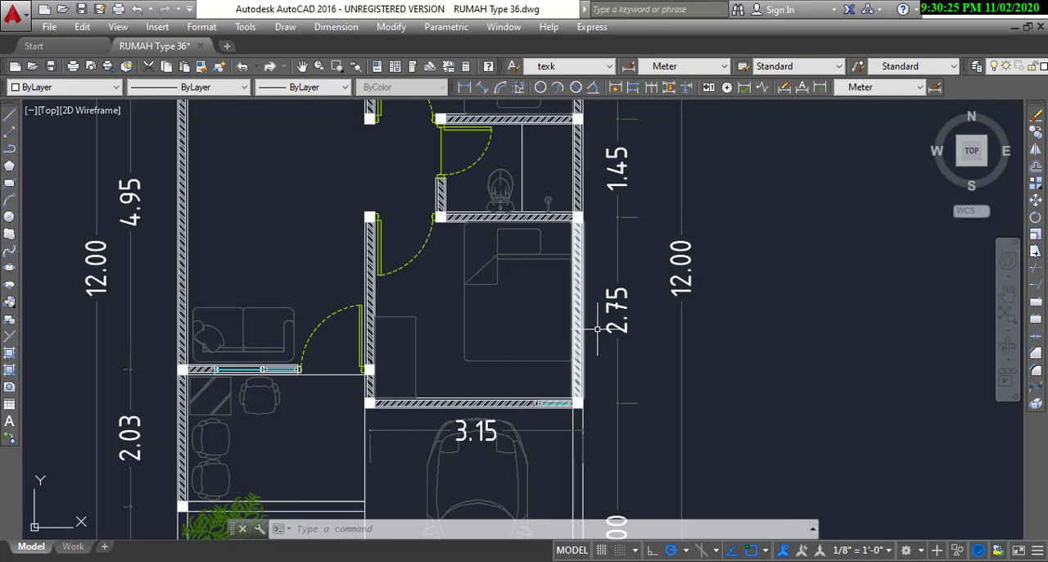
click(954, 9)
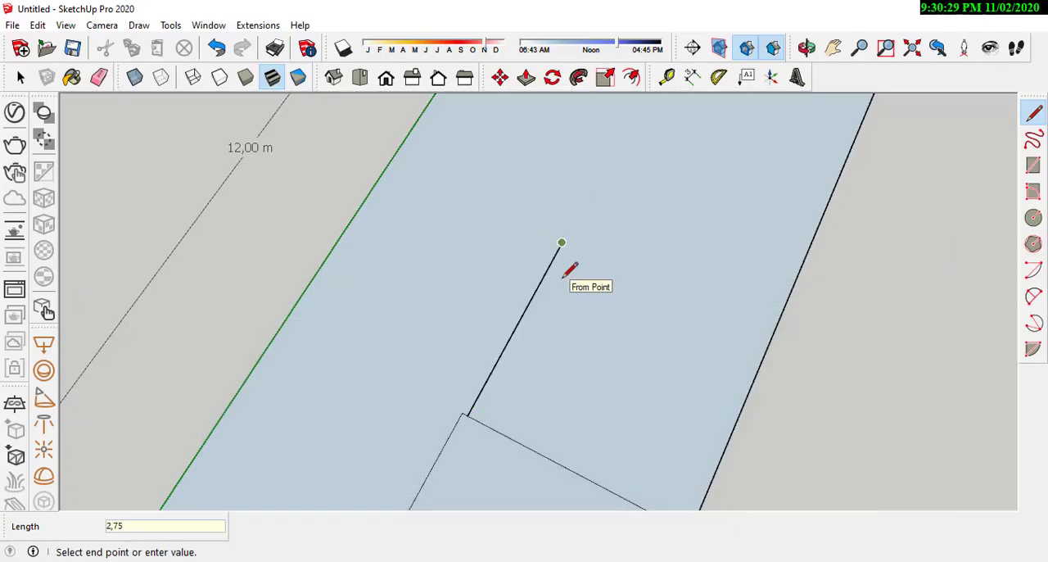
Step: Close the front bedroom's outline with a line across to the nearest long side, parallel to the carport's back edge
scroll(574, 275, down, 3)
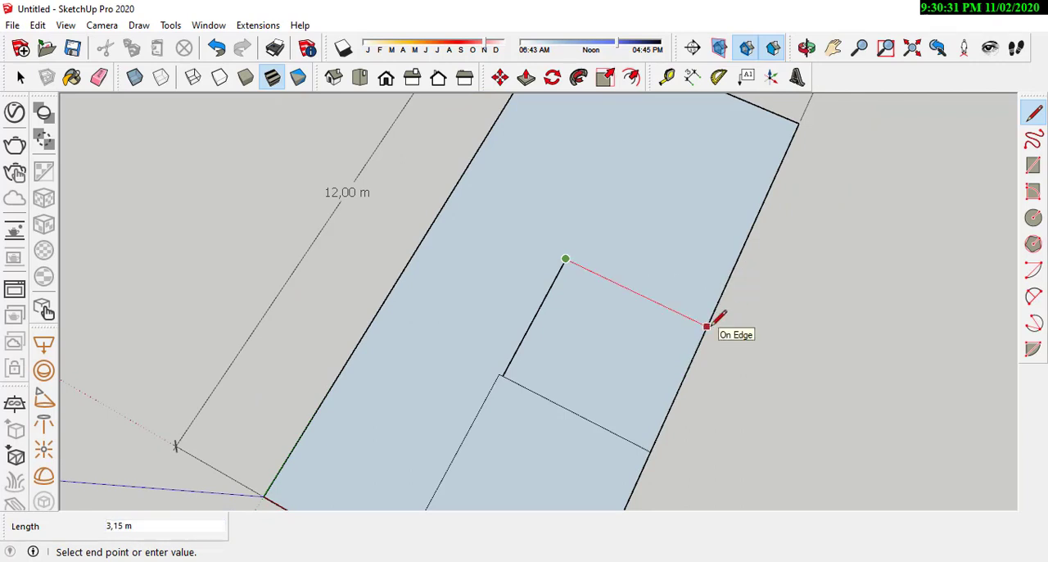
click(709, 327)
mouse_move(578, 423)
middle_down()
mouse_move(714, 300)
mouse_move(578, 329)
middle_up()
scroll(708, 305, down, 1)
scroll(656, 234, up, 2)
middle_drag(626, 258, 588, 425)
scroll(626, 331, down, 1)
scroll(588, 425, up, 2)
middle_drag(494, 409, 560, 434)
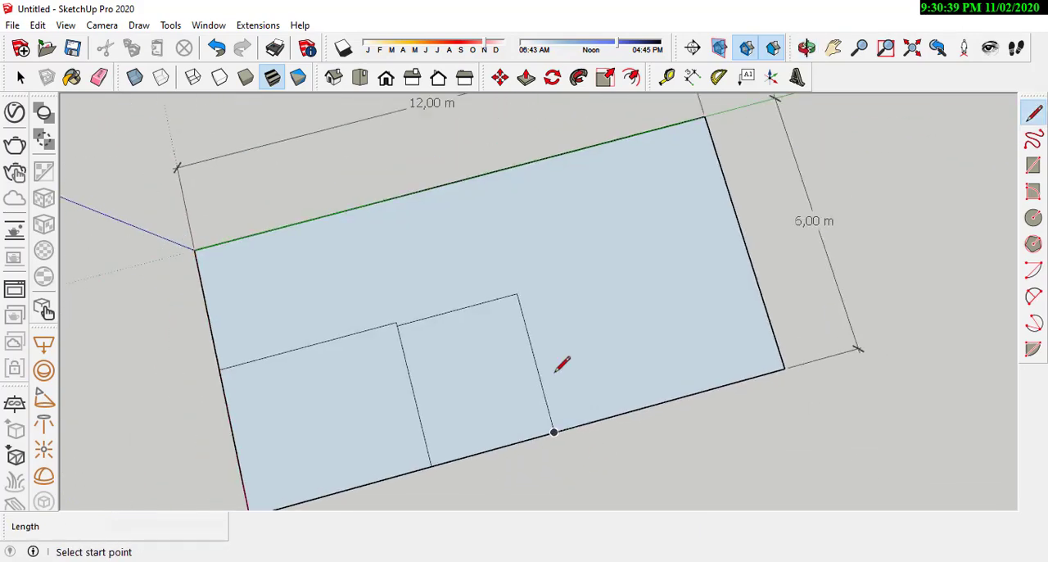
scroll(573, 458, up, 2)
Step: Switch to AutoCAD and dimension the wall between bathroom and front bedroom, from the inner column's midpoint to the boundary column's outer corner
key(alt+Tab)
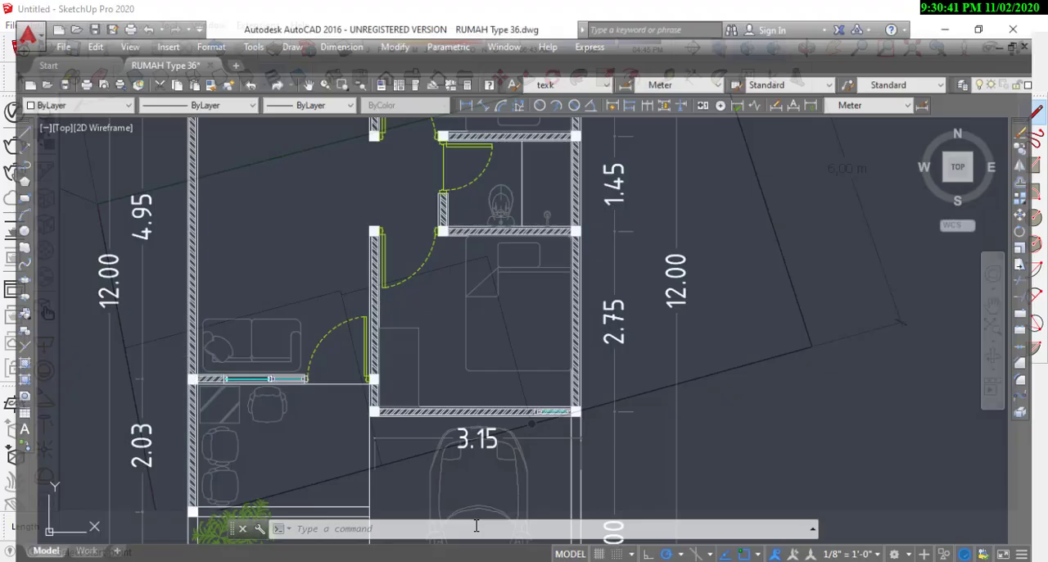
scroll(483, 348, up, 3)
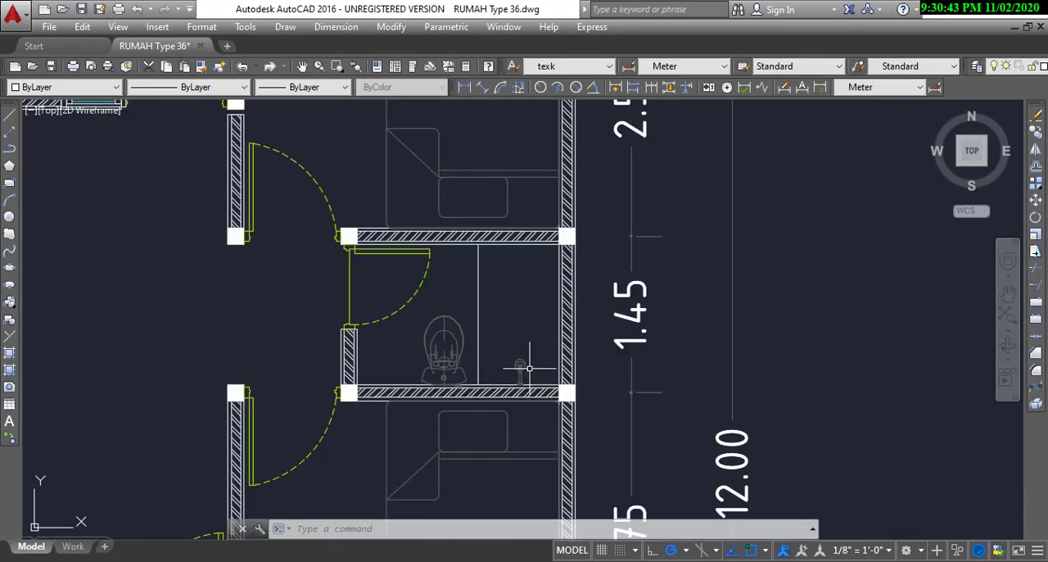
scroll(542, 321, down, 6)
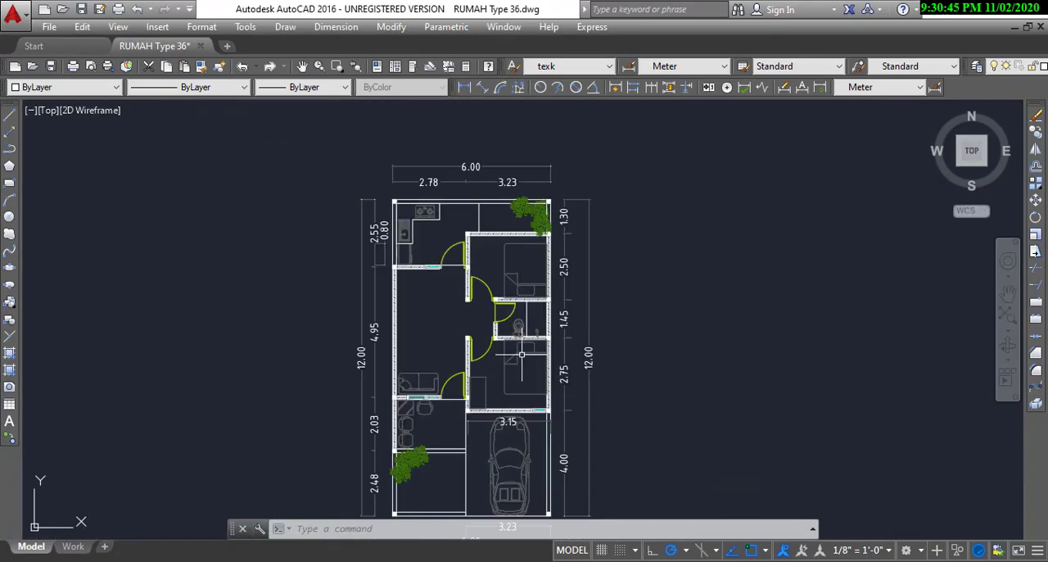
scroll(521, 353, up, 8)
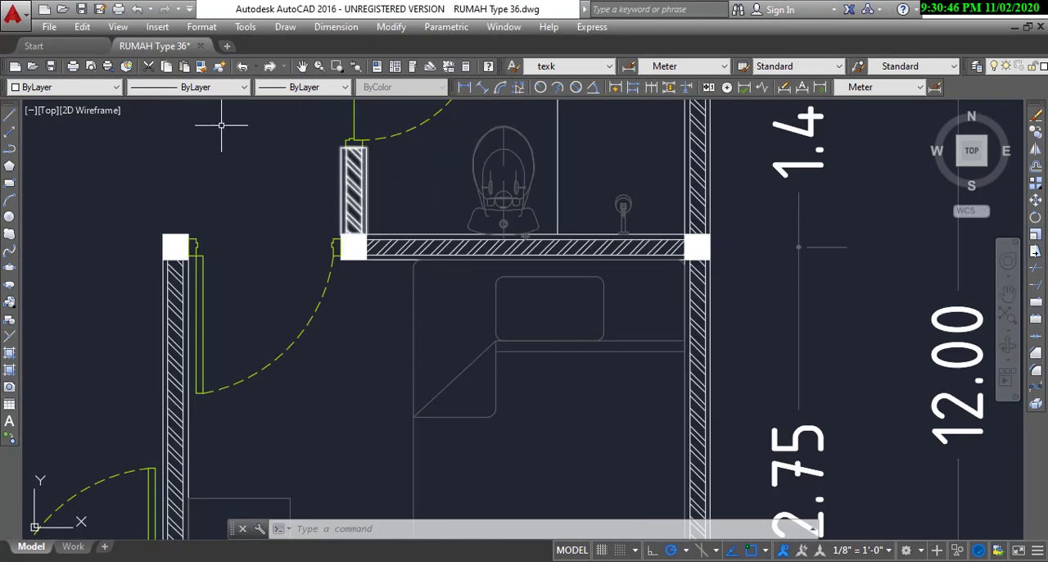
click(464, 86)
scroll(360, 196, up, 4)
click(361, 187)
scroll(360, 192, down, 4)
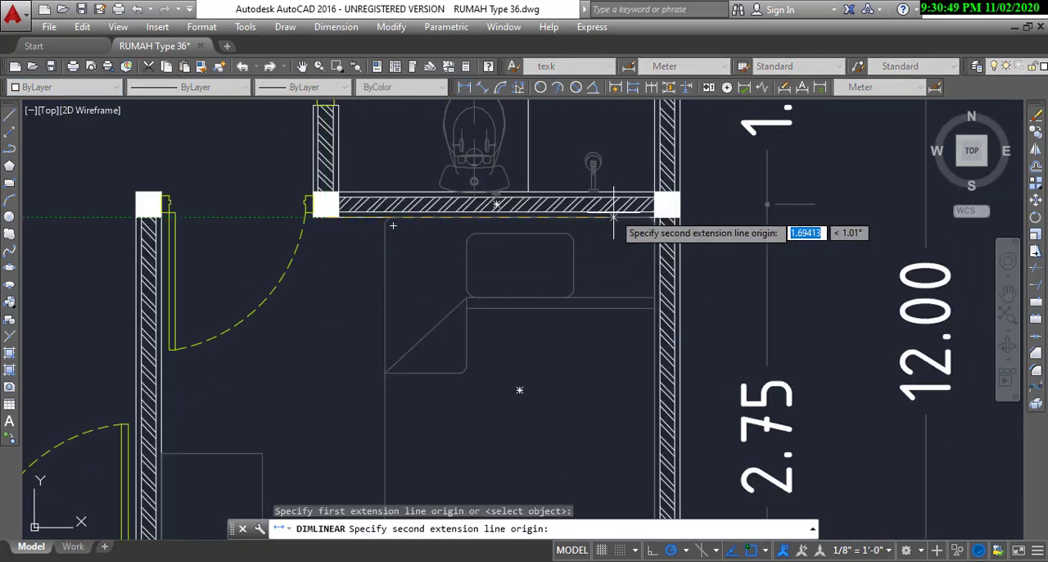
scroll(670, 215, up, 2)
click(683, 216)
click(679, 275)
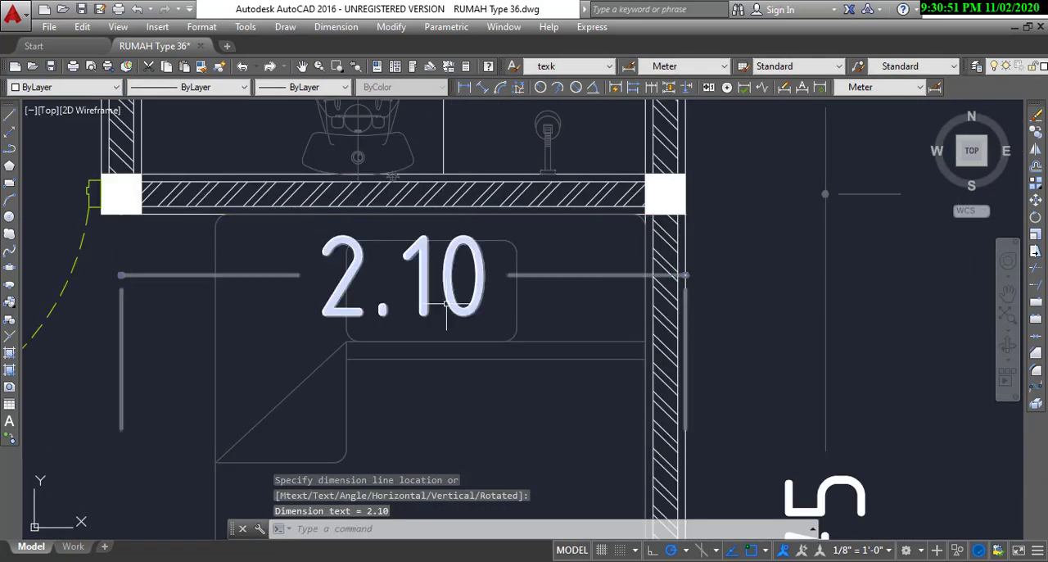
scroll(446, 303, down, 5)
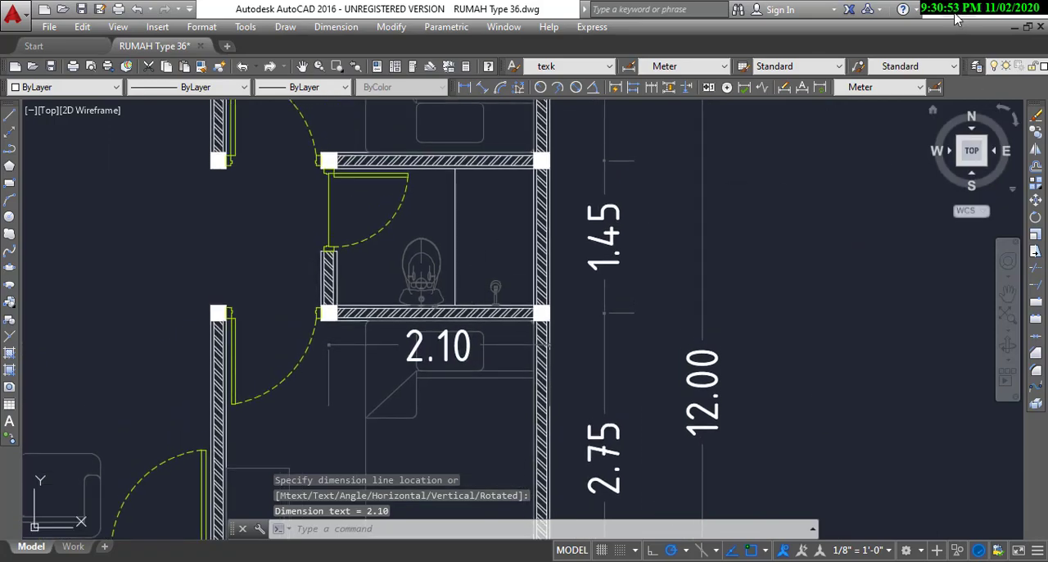
Step: Switch back to SketchUp and draw a 2.1 m line along the front bedroom's back edge from the plot's long side
click(954, 14)
scroll(535, 403, up, 1)
click(530, 425)
scroll(459, 444, up, 1)
mouse_move(460, 445)
middle_down()
mouse_move(490, 435)
mouse_move(434, 325)
middle_up()
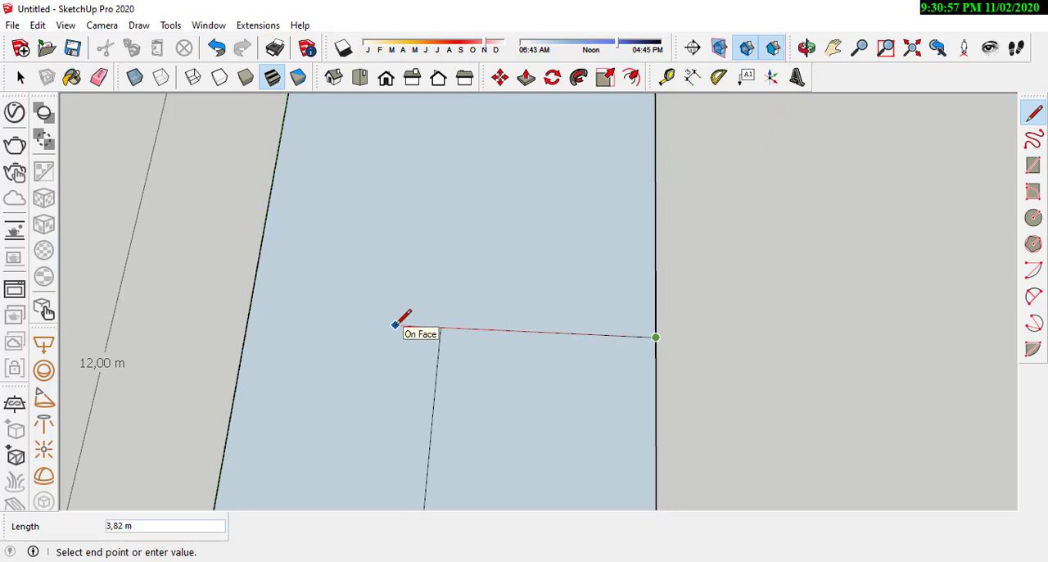
text(2,1)
key(Return)
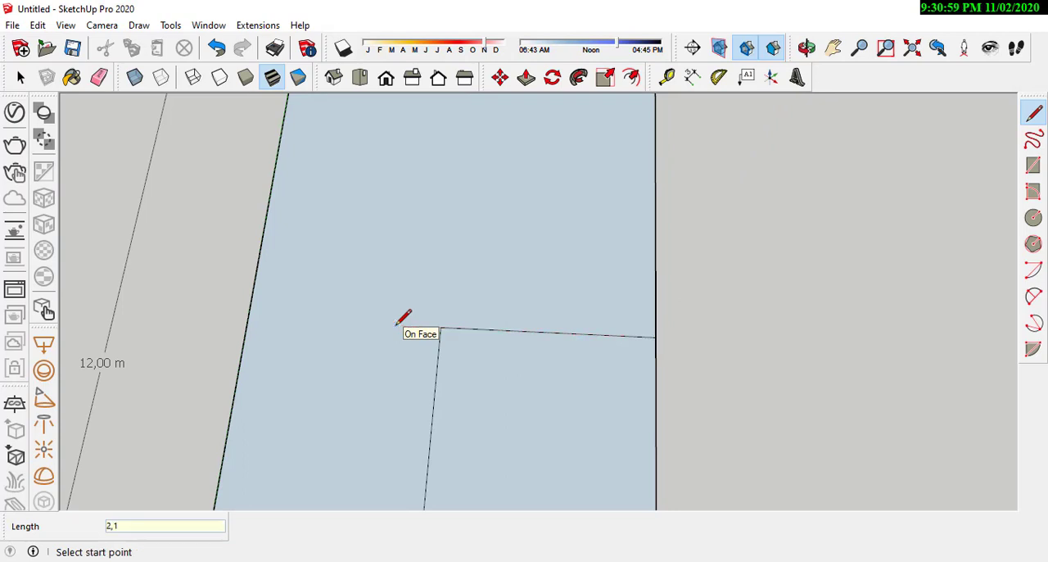
Step: Outline the bathroom with a 1.45 m line deeper from the 2.1 m point, checking its depth in AutoCAD, and a line across to the plot's long side
click(511, 330)
scroll(528, 295, up, 2)
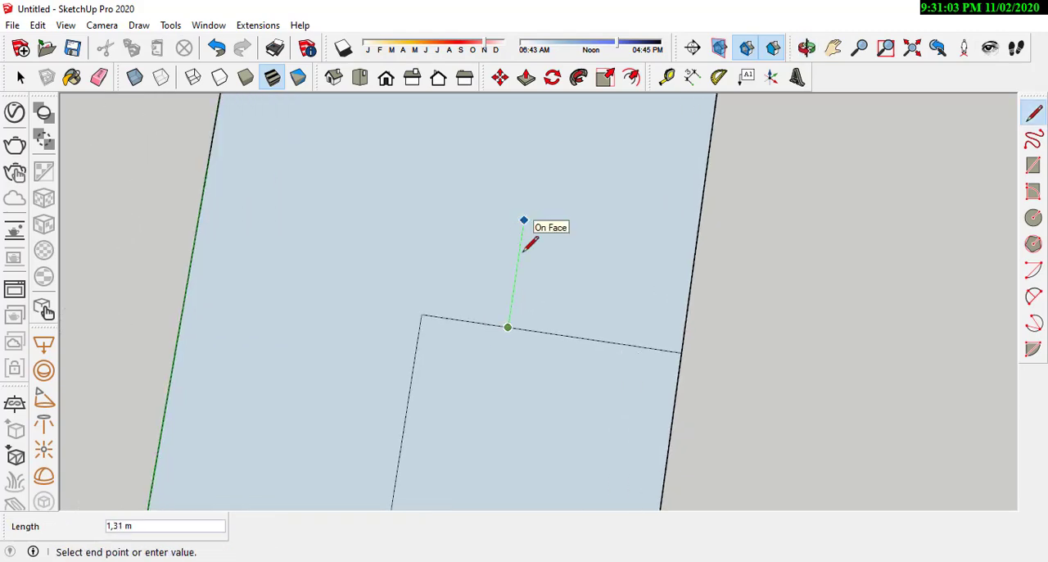
click(483, 561)
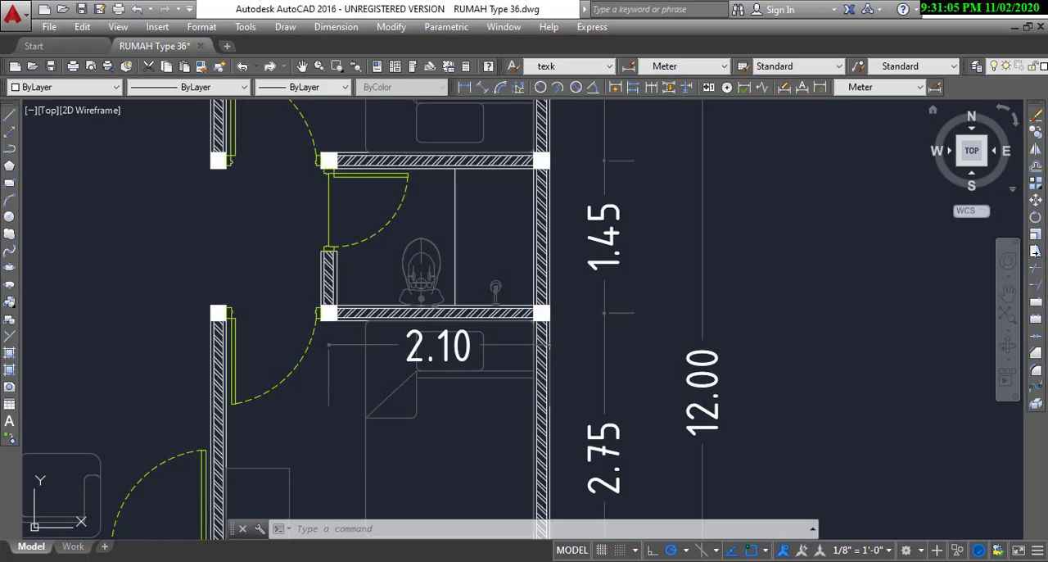
click(501, 561)
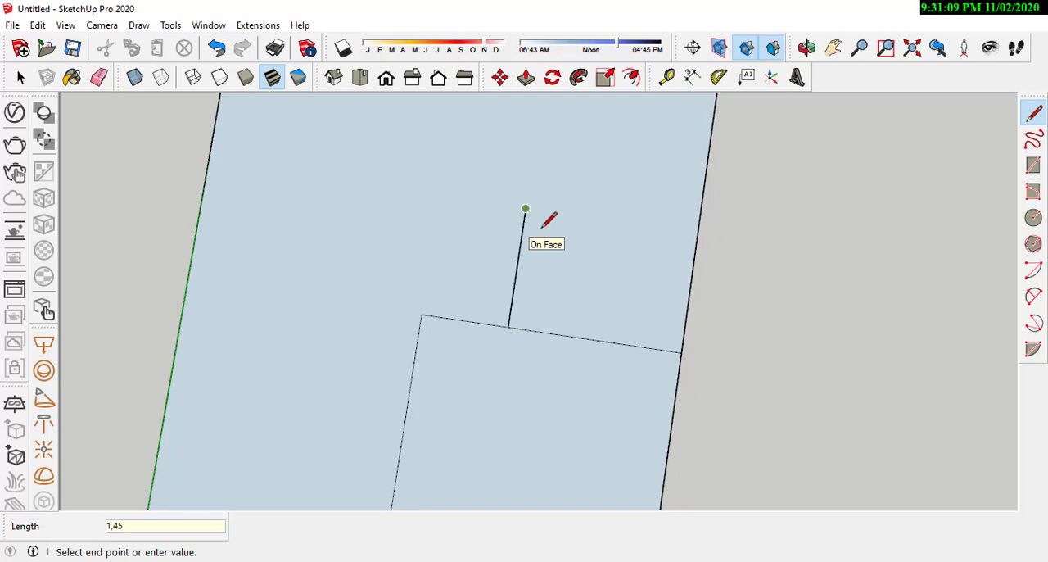
click(525, 210)
click(701, 234)
scroll(551, 417, down, 4)
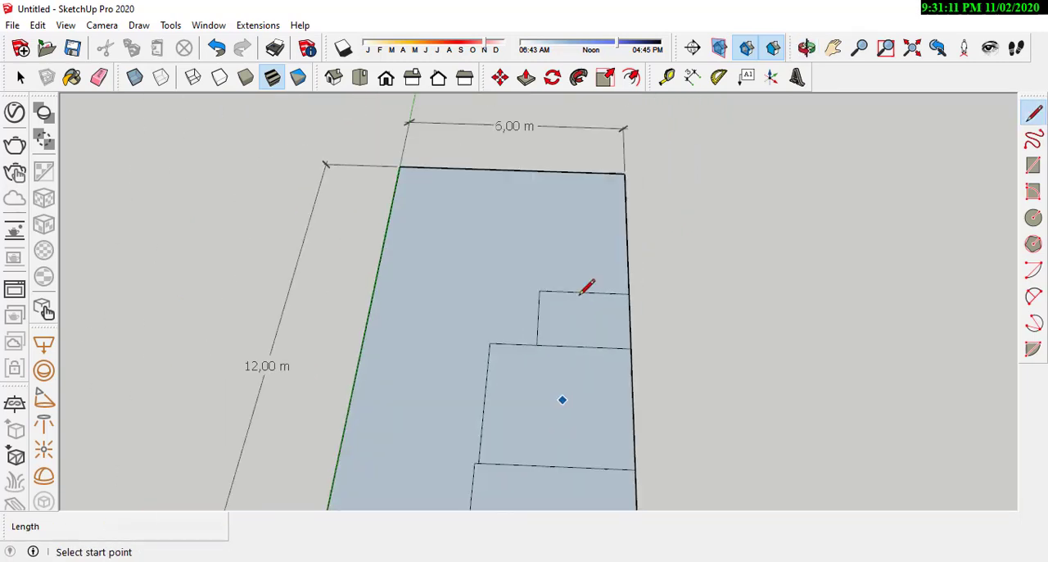
Step: Check the rear bedroom in the AutoCAD plan and draw its 3.15 m front edge in SketchUp from the plot's long side along the bathroom's back edge
scroll(582, 289, up, 5)
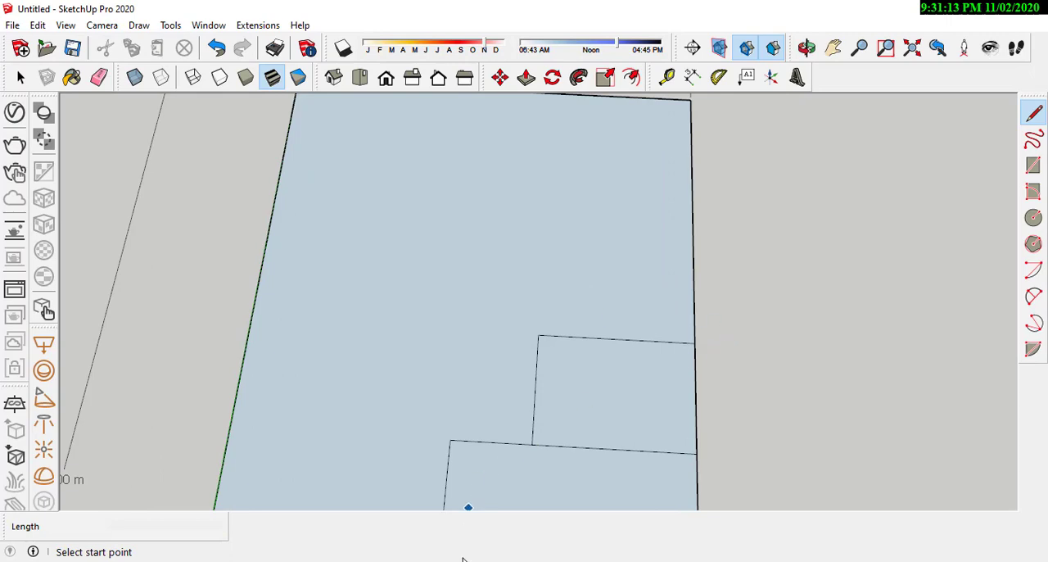
click(475, 561)
mouse_move(503, 122)
middle_down()
mouse_move(571, 318)
mouse_move(583, 391)
middle_up()
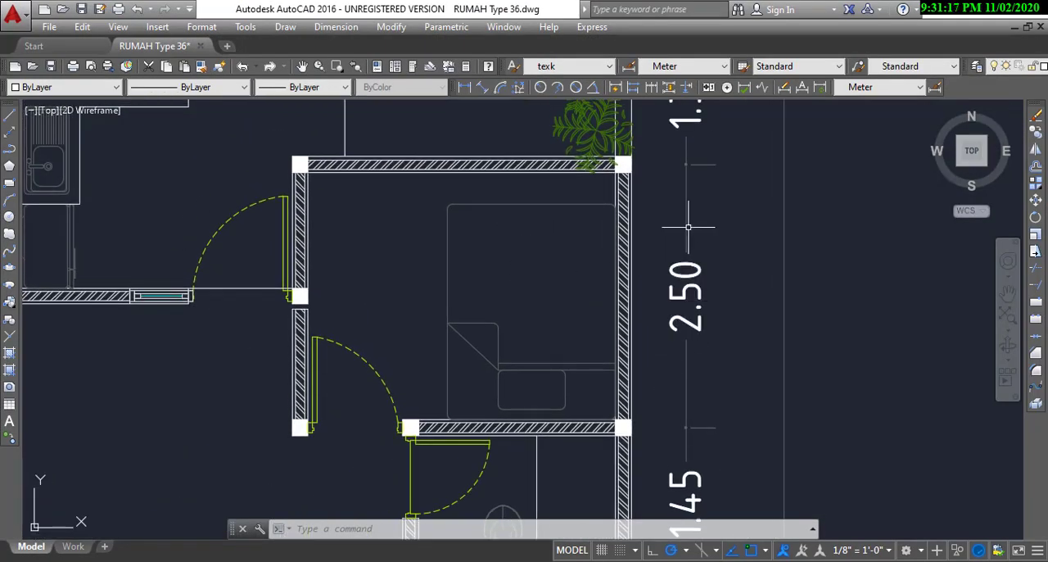
scroll(688, 227, down, 5)
scroll(585, 286, up, 5)
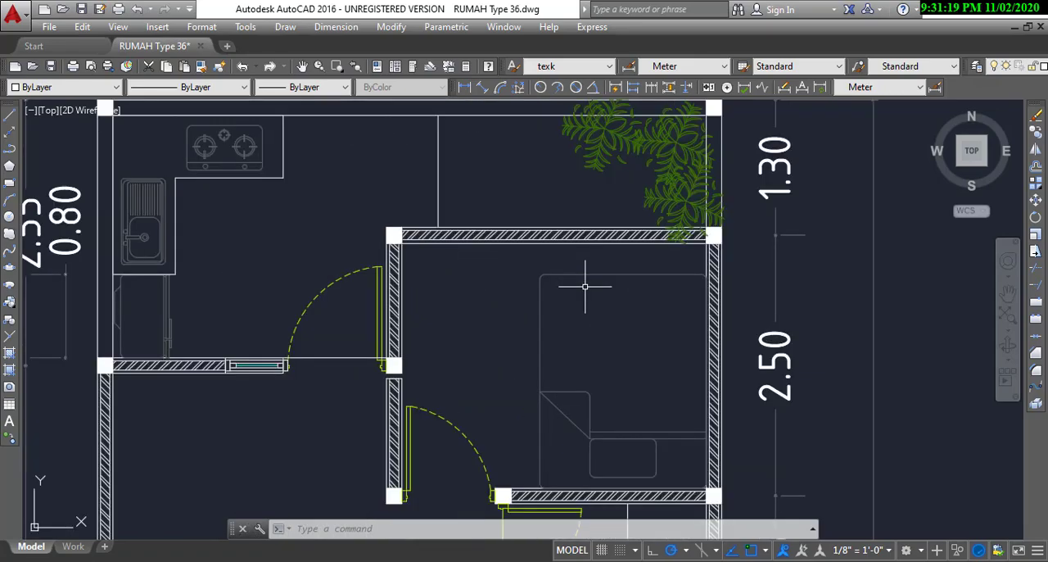
click(512, 560)
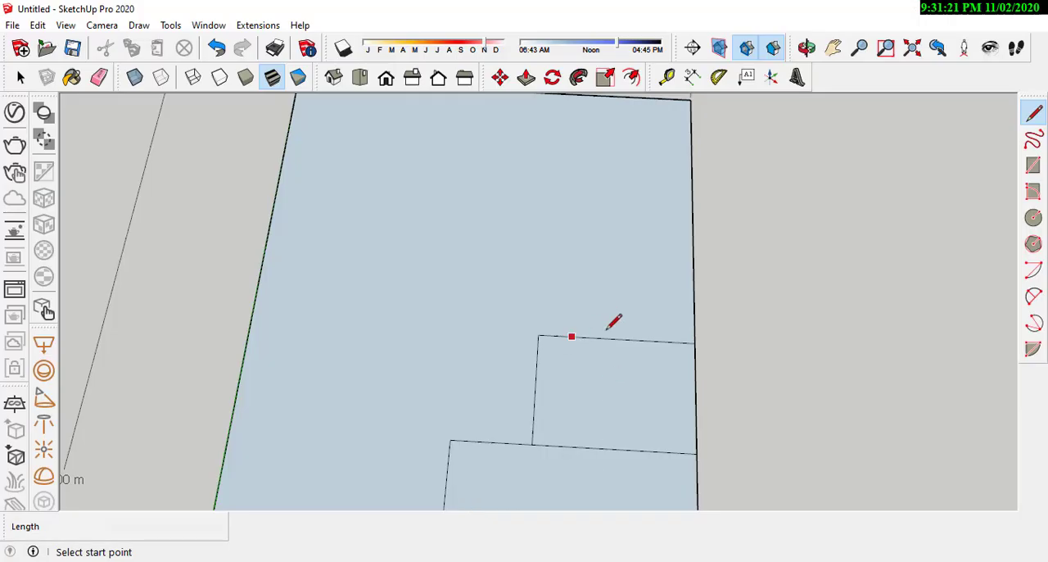
click(694, 342)
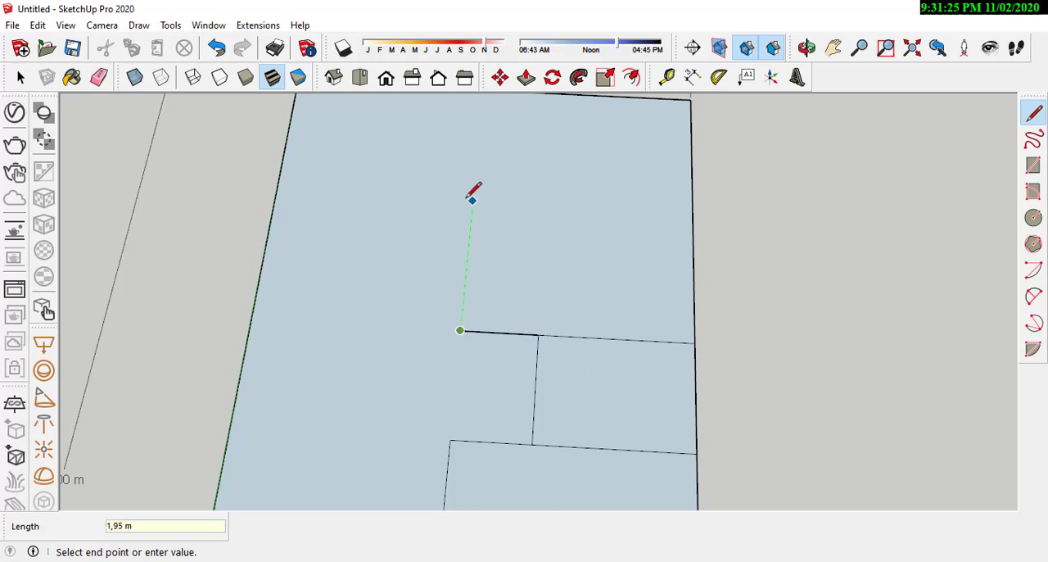
Step: Draw the rear bedroom's 2.5 m side line, checking its depth in AutoCAD, and close the outline with a line across to the plot's long side
key(alt+Tab)
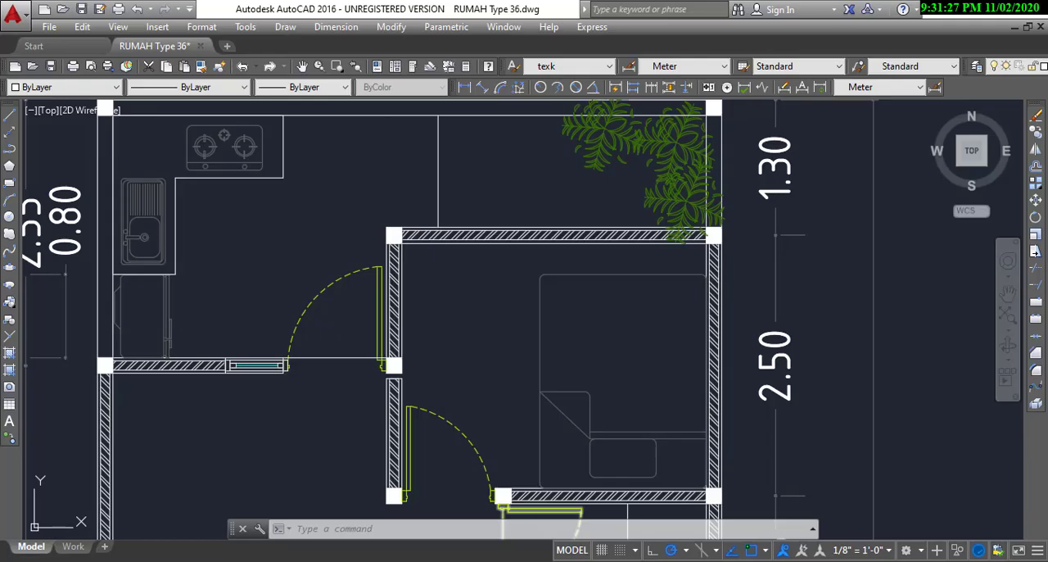
key(alt+Tab)
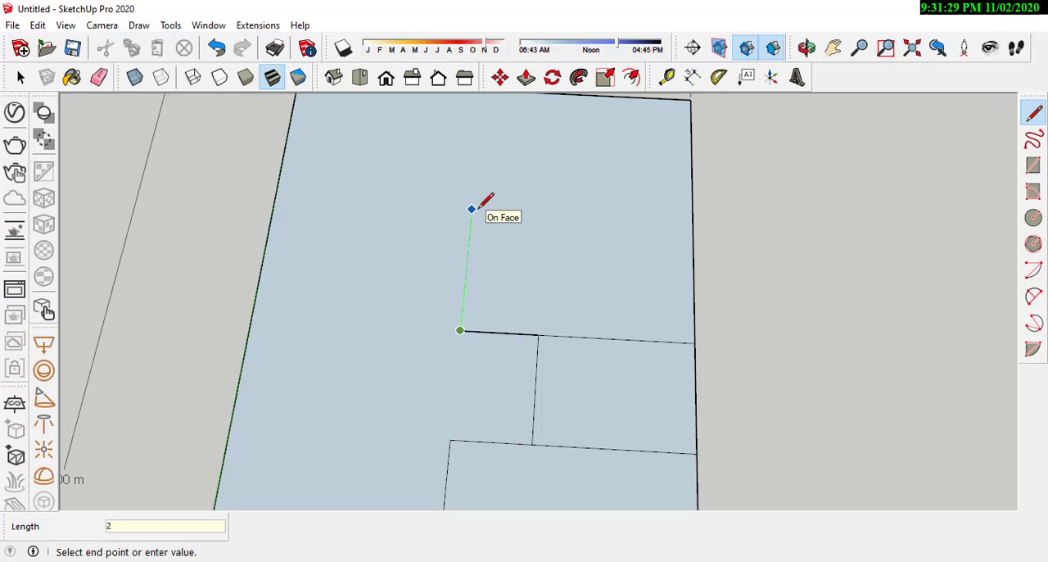
key(Return)
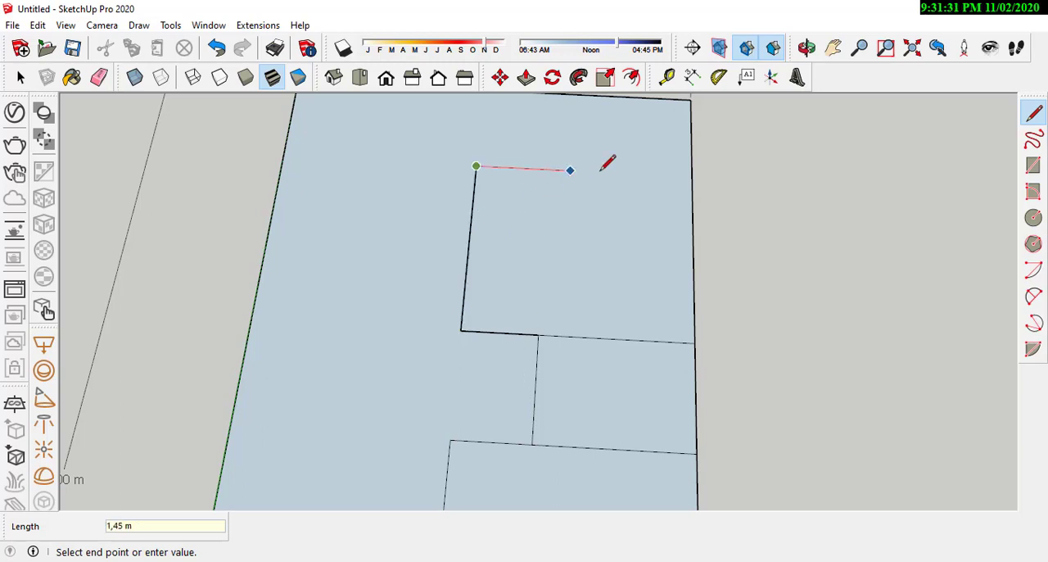
click(694, 167)
Step: Examine the divided plot from several angles, including the undivided strip beside the carport and bedrooms
scroll(620, 393, down, 2)
scroll(616, 399, down, 1)
scroll(635, 283, down, 6)
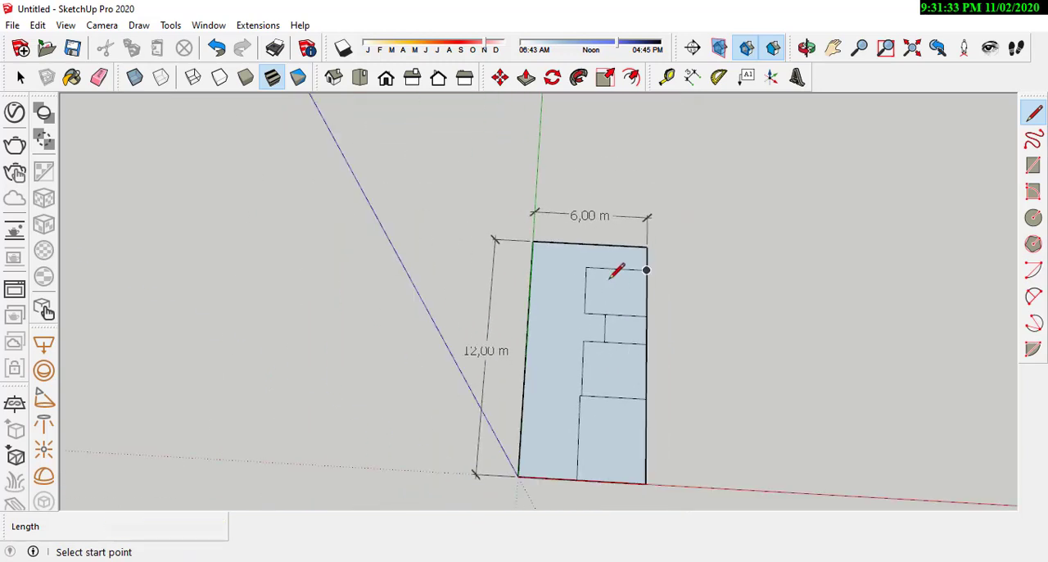
scroll(606, 379, up, 5)
middle_drag(607, 282, 468, 388)
scroll(470, 393, up, 3)
middle_drag(557, 387, 599, 365)
scroll(558, 355, up, 2)
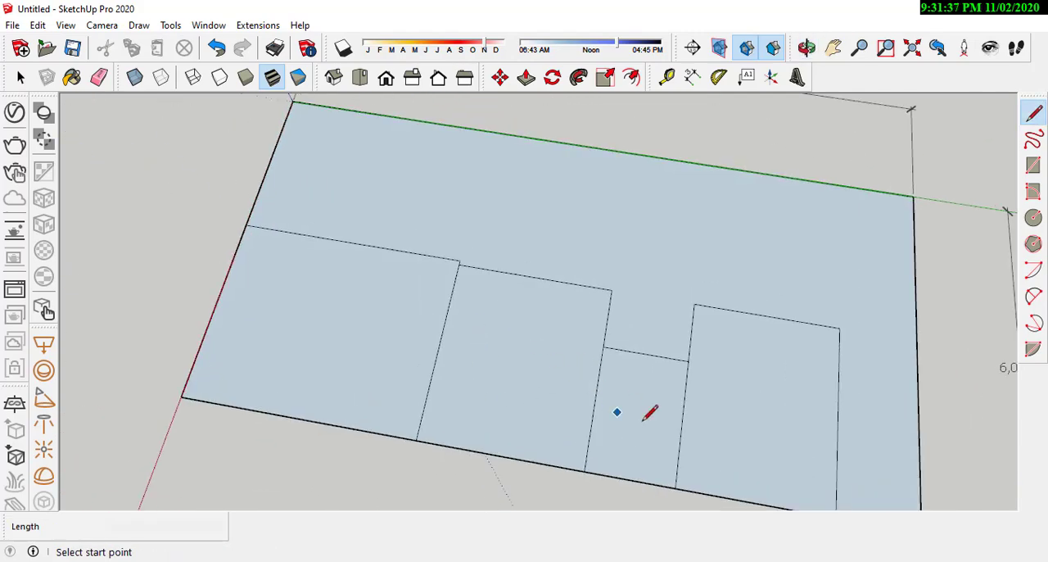
shift+middle_drag(473, 378, 389, 369)
middle_drag(722, 399, 570, 241)
scroll(571, 241, up, 1)
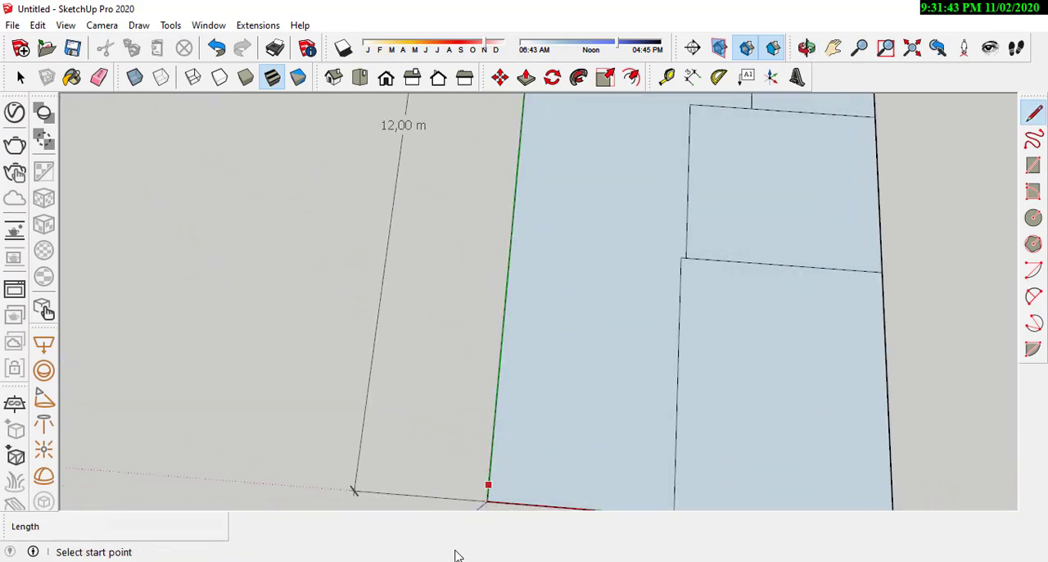
Step: Check the front garden's depth in AutoCAD and draw a 2.48 m line in SketchUp along the plot's other long side from the front corner
key(alt+Tab)
scroll(573, 210, down, 4)
mouse_move(525, 350)
middle_down()
mouse_move(529, 292)
mouse_move(566, 159)
middle_up()
scroll(491, 438, up, 3)
scroll(158, 176, up, 1)
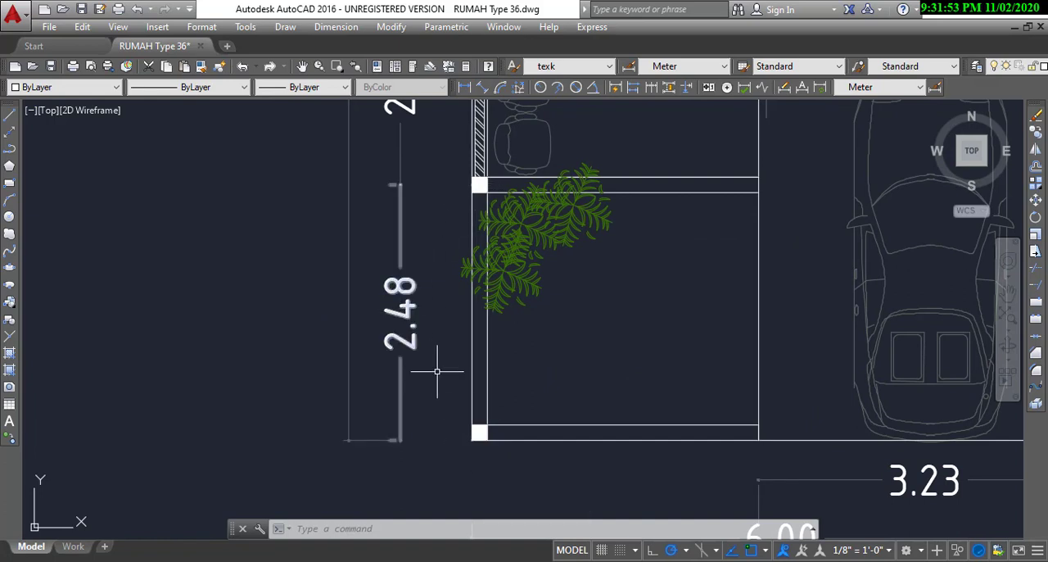
click(964, 13)
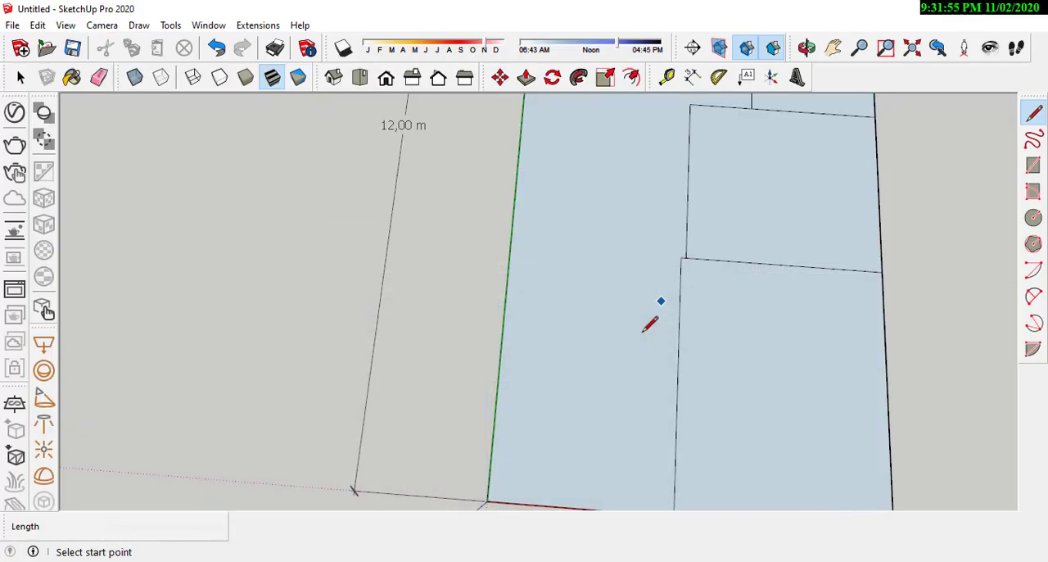
click(490, 496)
scroll(490, 494, down, 1)
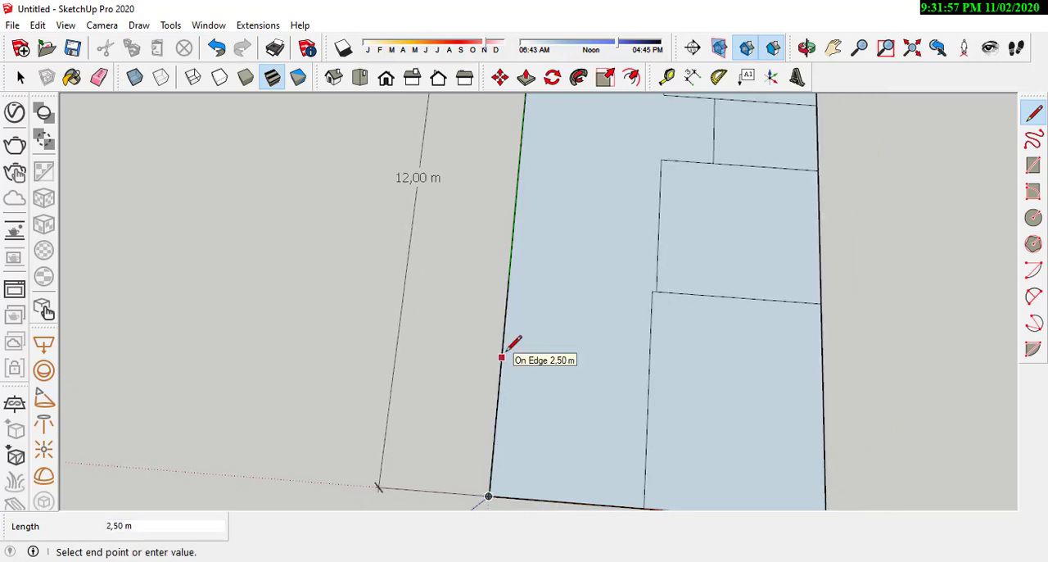
click(501, 358)
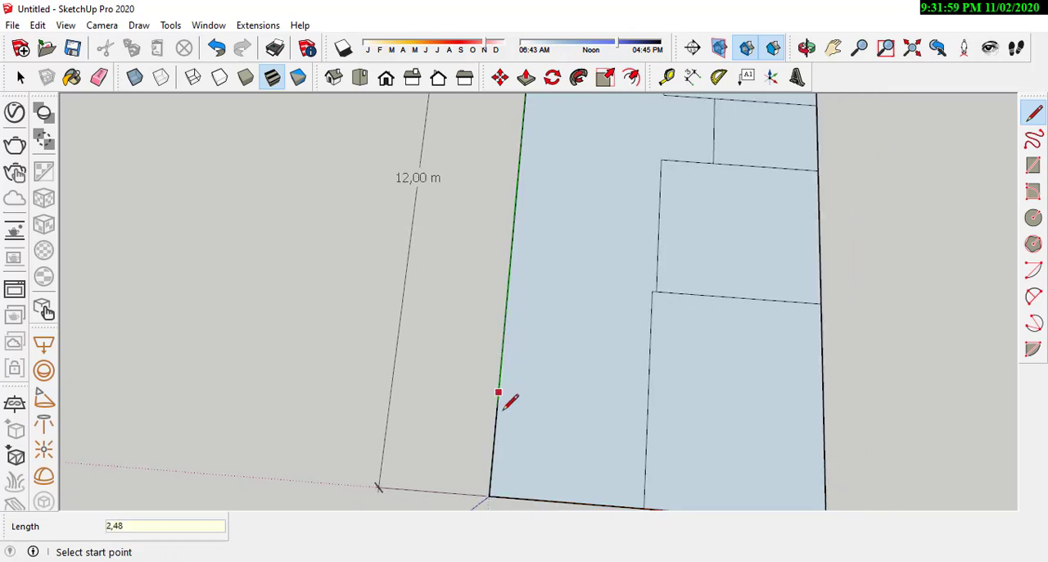
Step: Close the front garden's outline with a line across to the carport's side edge and retrace its 2.48 m outer edge
click(502, 358)
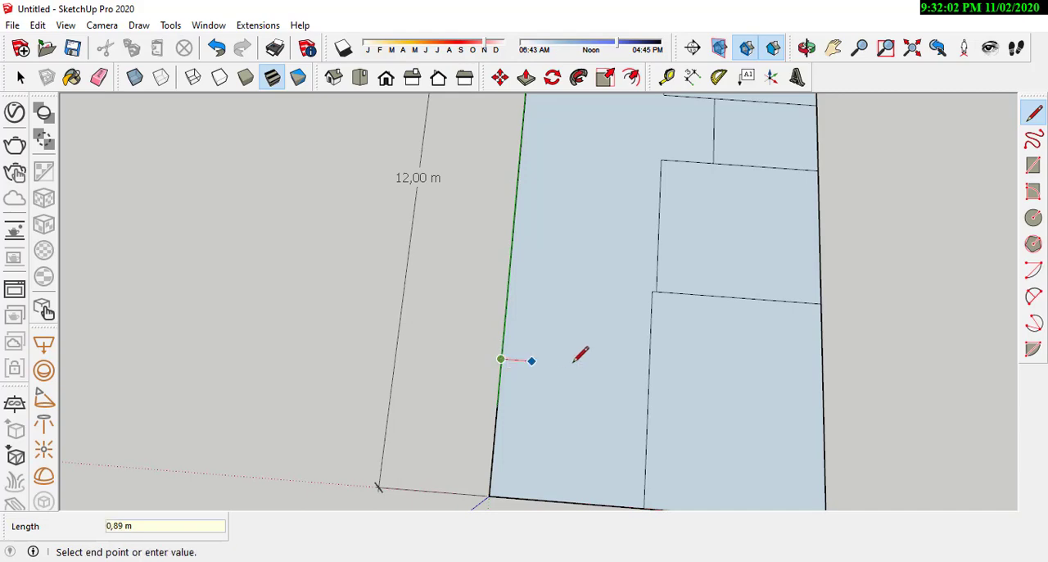
click(649, 370)
middle_drag(390, 395, 859, 401)
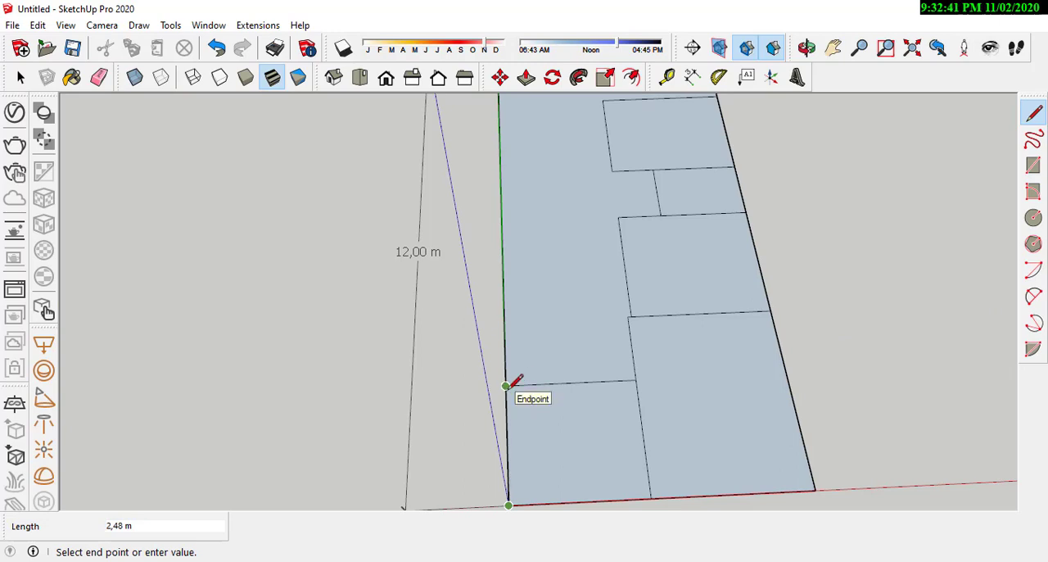
click(506, 385)
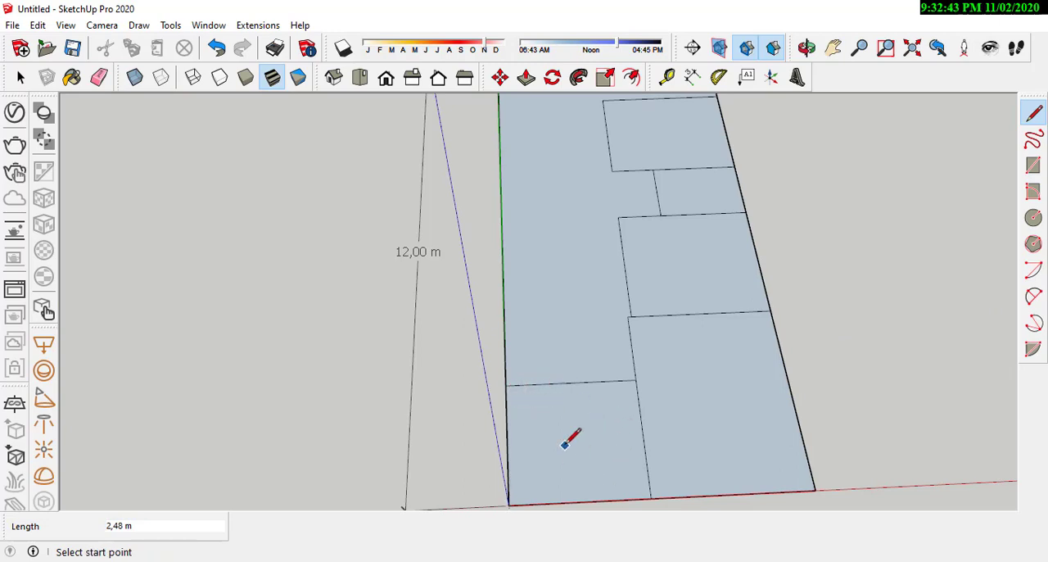
Step: Draw a 2.03 m line farther along the plot's long side from the garden's rear corner, checking the terrace's depth in AutoCAD on the way
scroll(565, 442, up, 1)
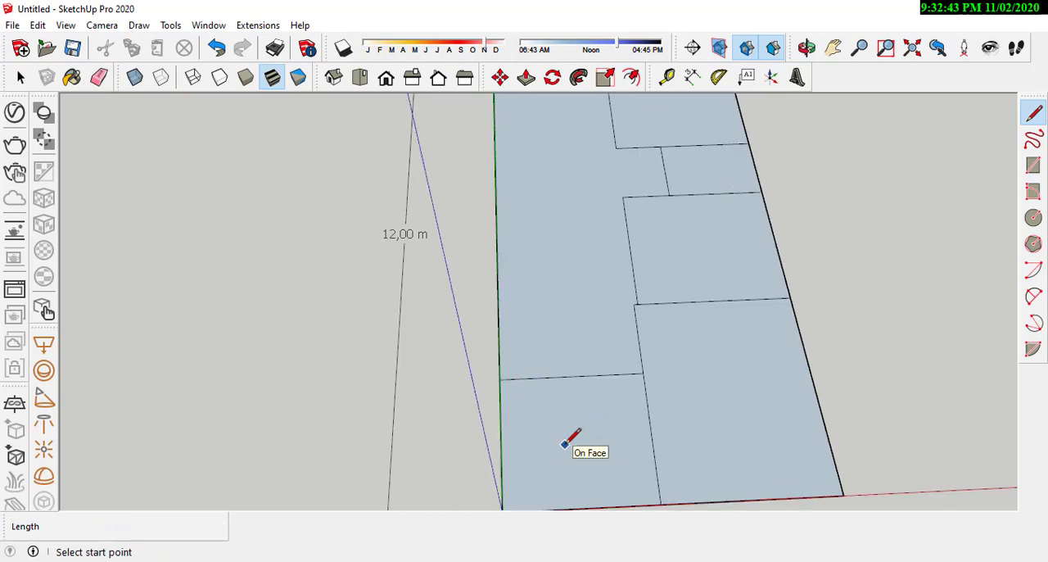
click(499, 379)
middle_drag(500, 378, 519, 355)
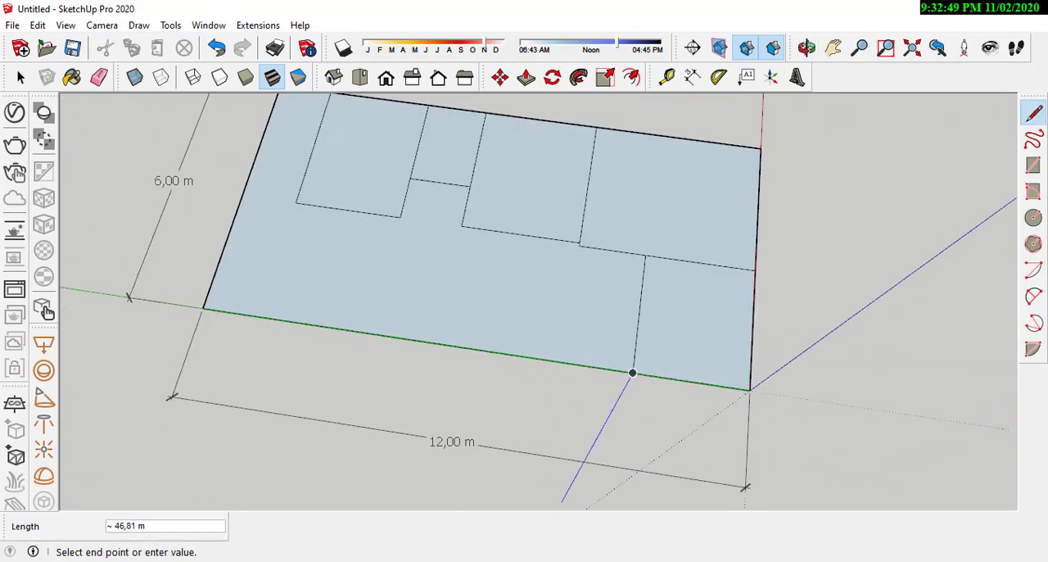
click(491, 561)
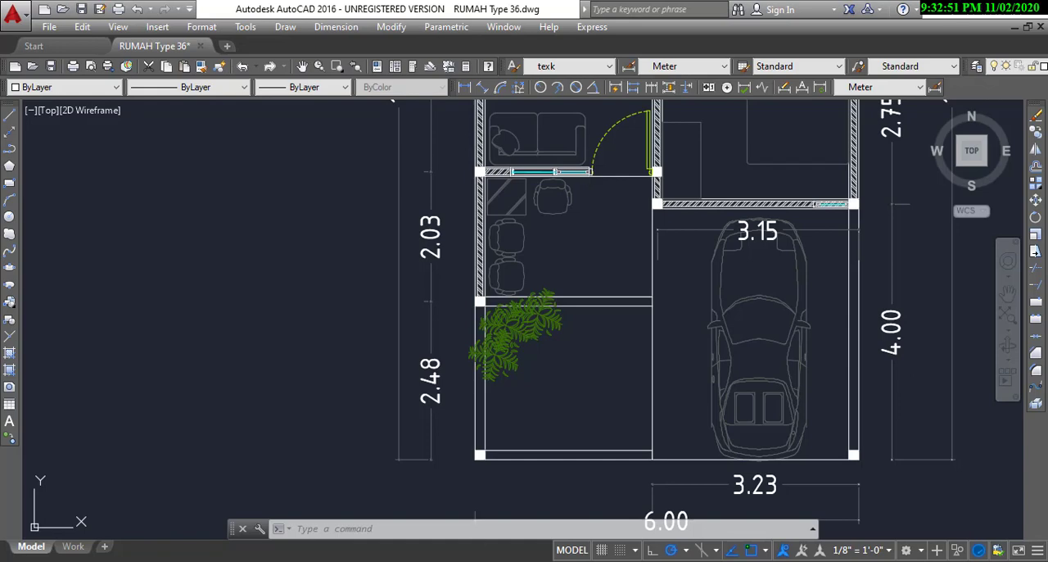
scroll(528, 415, up, 3)
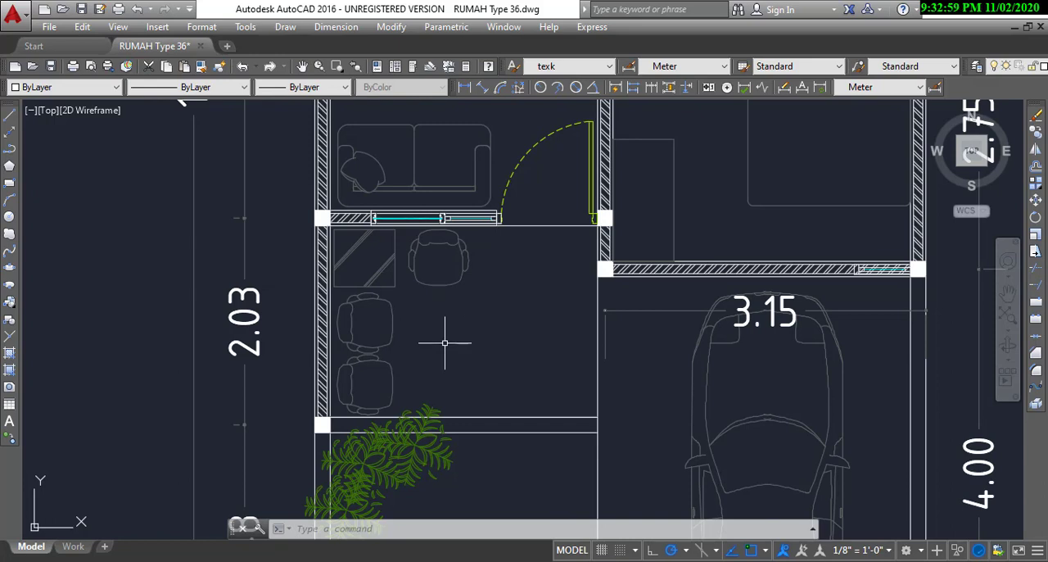
mouse_move(449, 349)
middle_down()
mouse_move(501, 321)
mouse_move(505, 375)
middle_up()
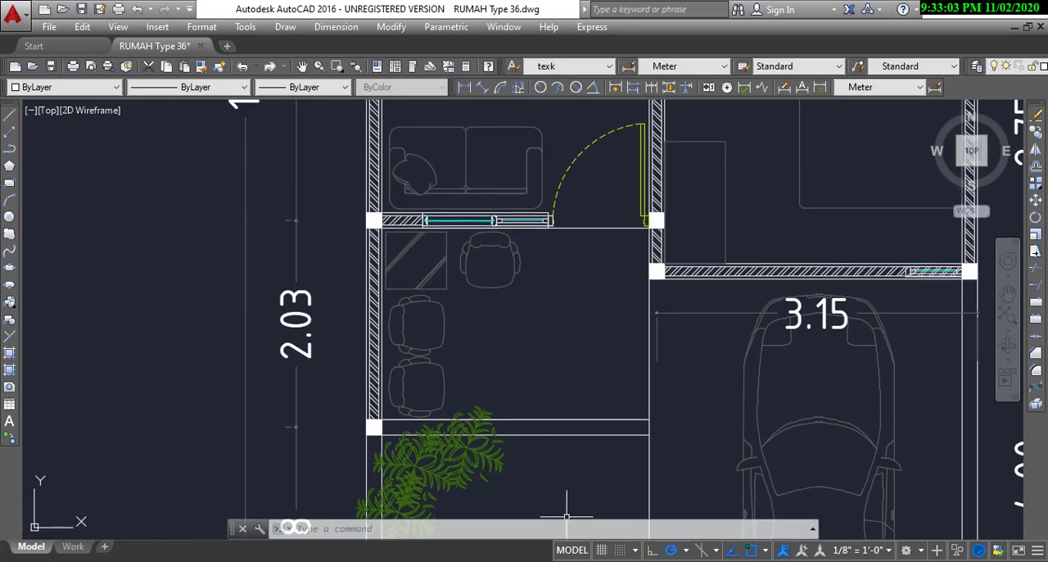
mouse_move(585, 560)
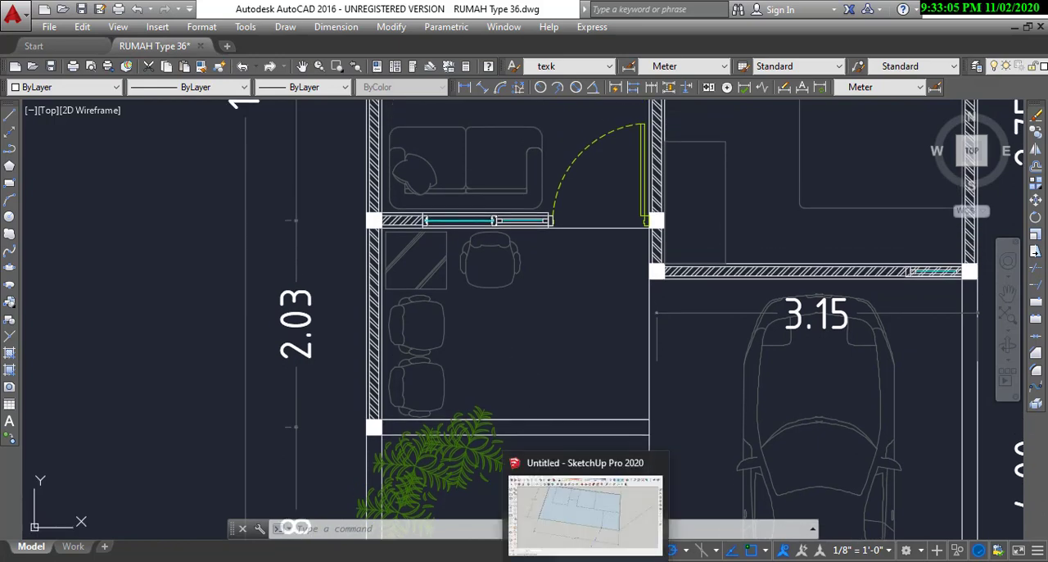
click(585, 514)
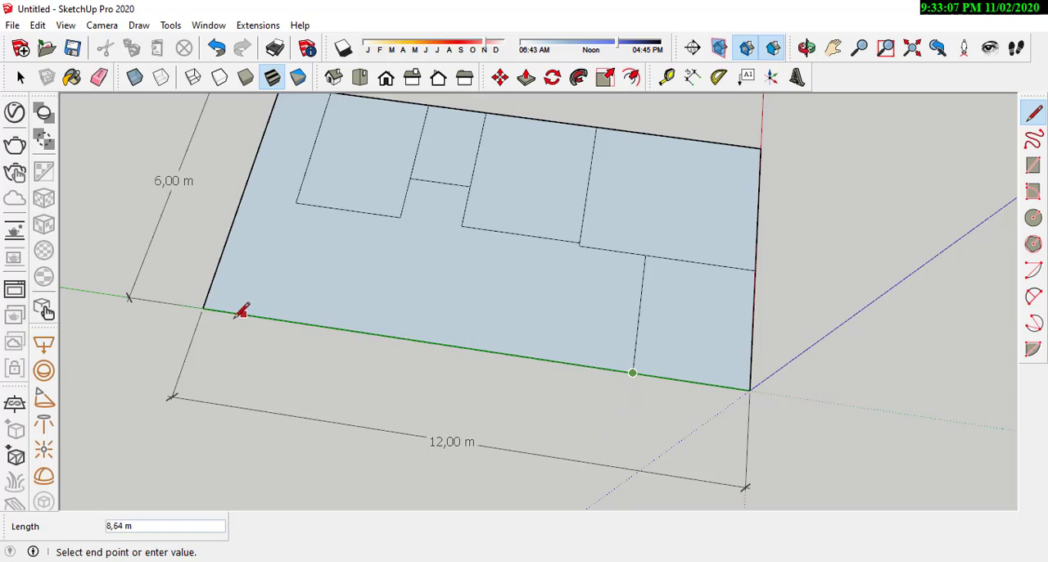
text(2,03)
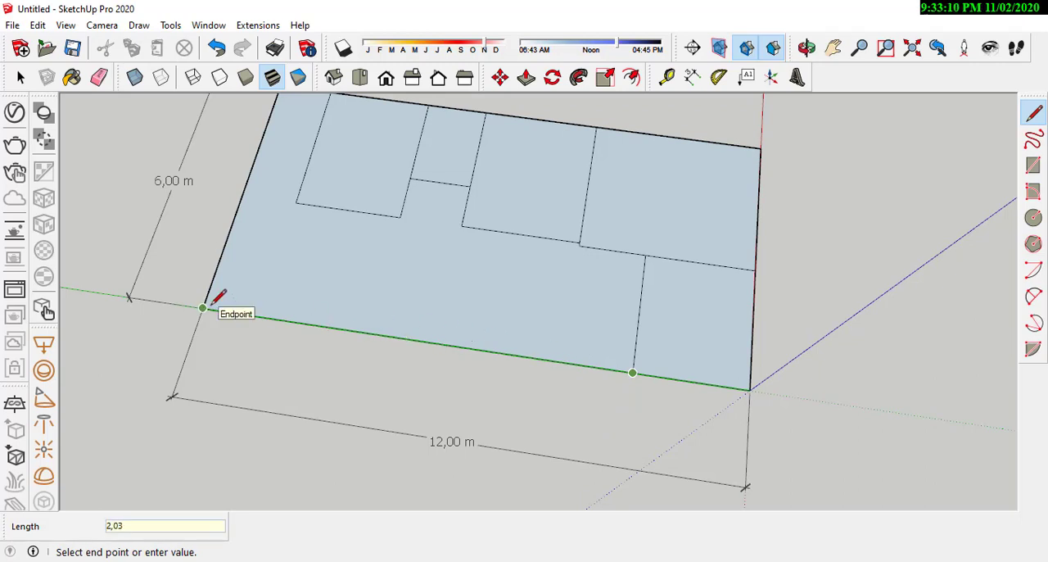
click(203, 308)
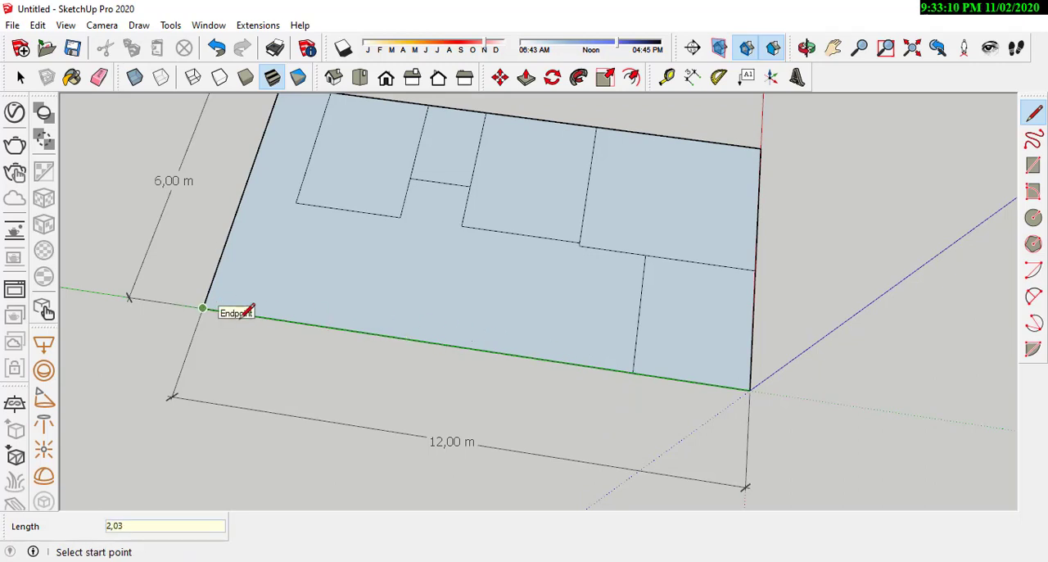
Step: Draw the terrace's back edge from the 2.03 m point across to the front bedroom's side edge
click(538, 357)
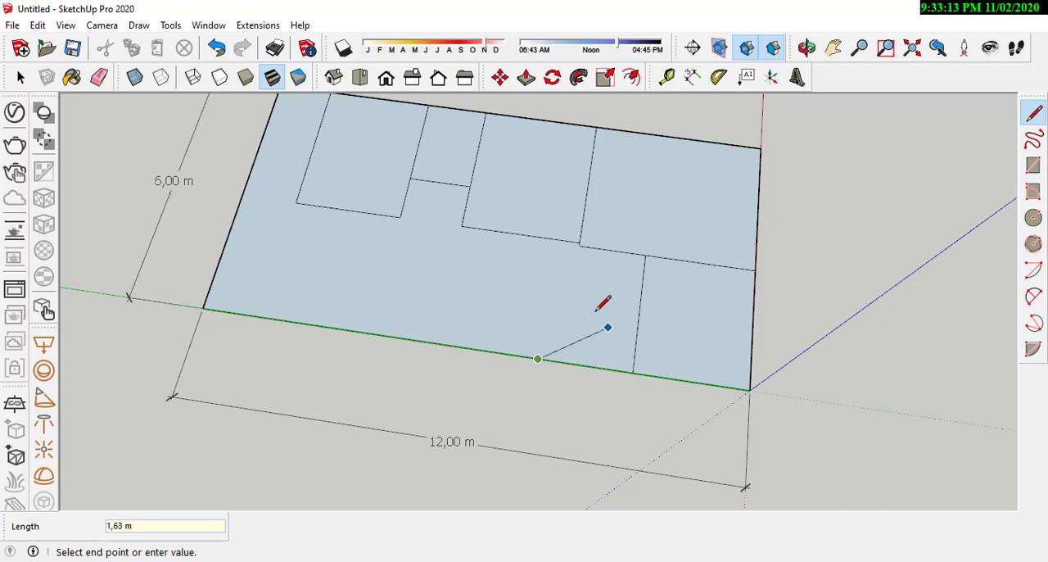
scroll(590, 303, up, 1)
click(549, 225)
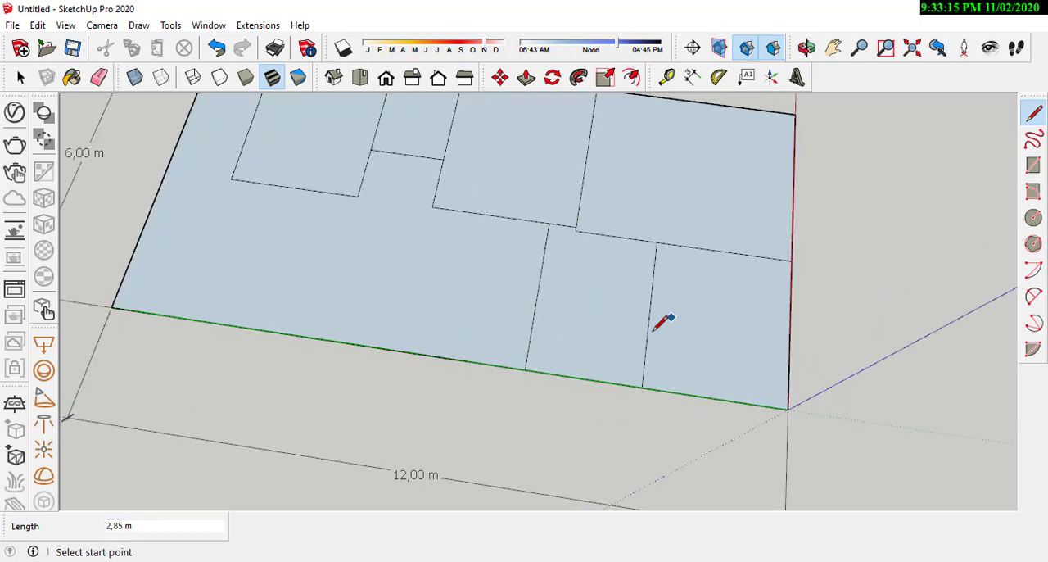
Step: Draw a 4.95 m line along the plot's long side from the terrace's rear corner, checking the living area's length in AutoCAD on the way
scroll(659, 324, down, 1)
click(534, 362)
scroll(775, 373, down, 1)
scroll(300, 311, up, 1)
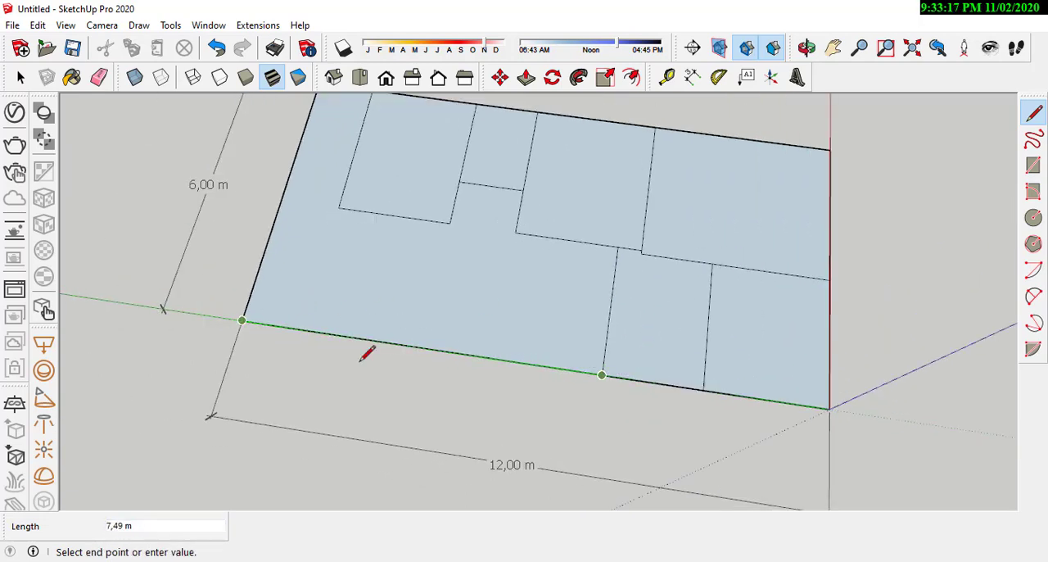
key(alt+Tab)
middle_drag(505, 229, 491, 369)
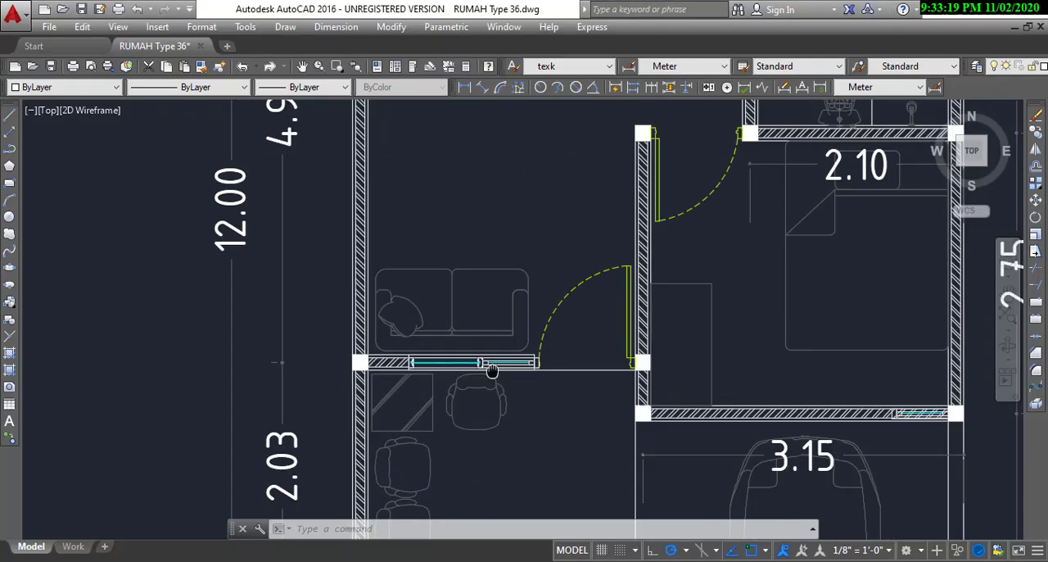
scroll(488, 366, down, 2)
mouse_move(463, 224)
middle_down()
mouse_move(424, 372)
mouse_move(428, 350)
middle_up()
scroll(346, 350, up, 2)
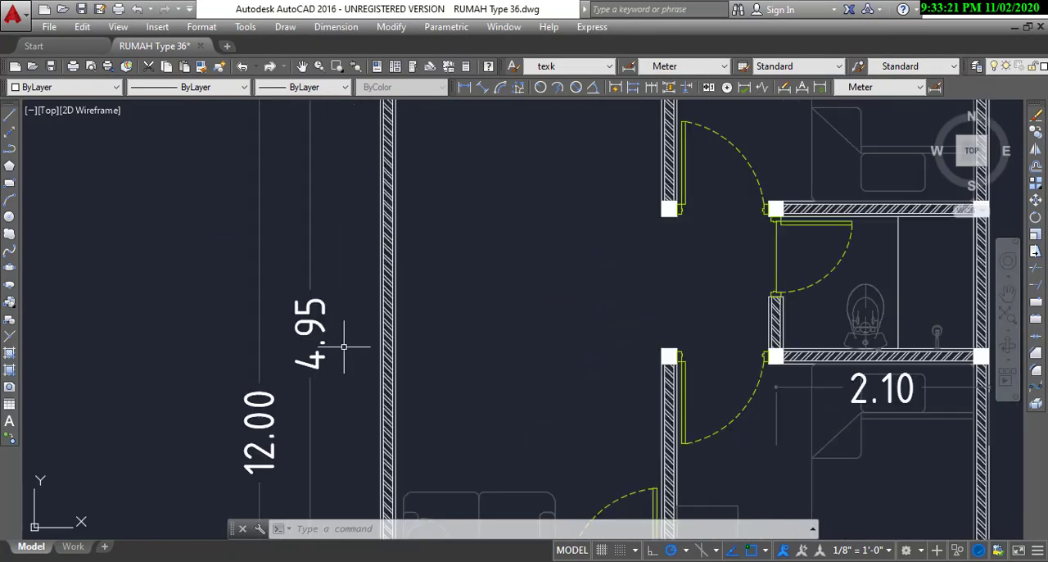
scroll(460, 317, down, 2)
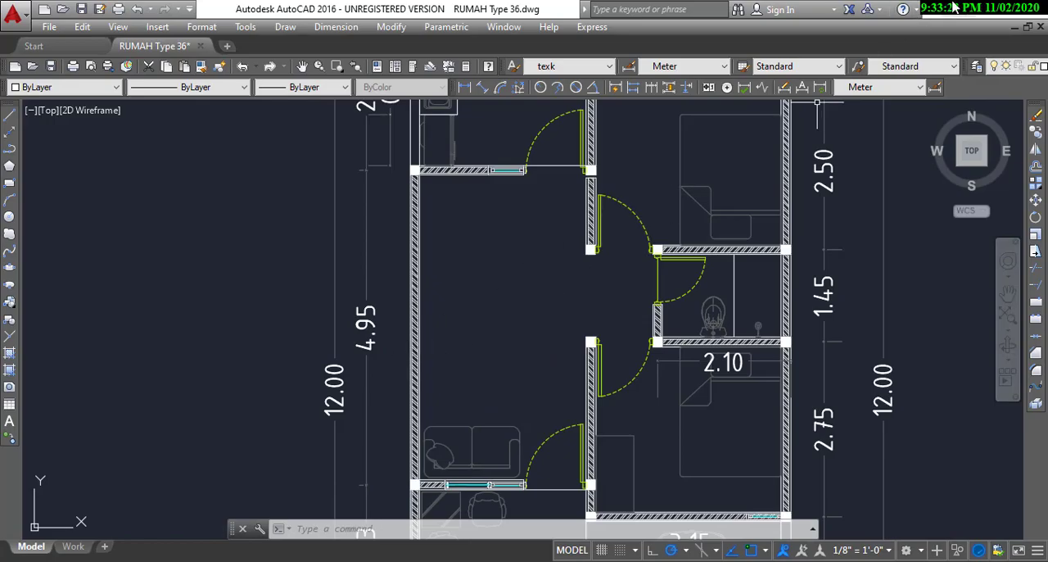
key(alt+Tab)
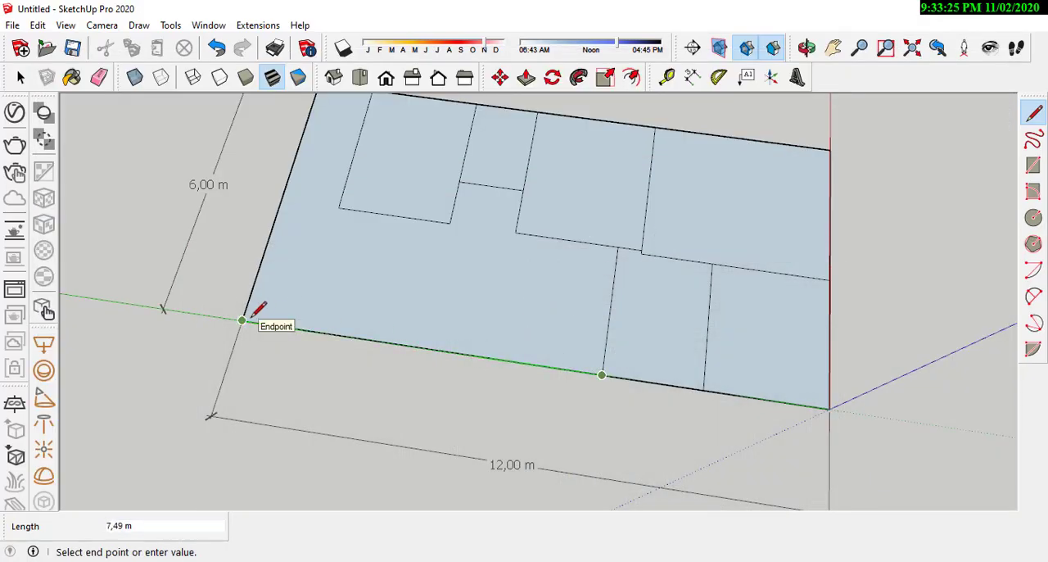
text(4,95)
key(Return)
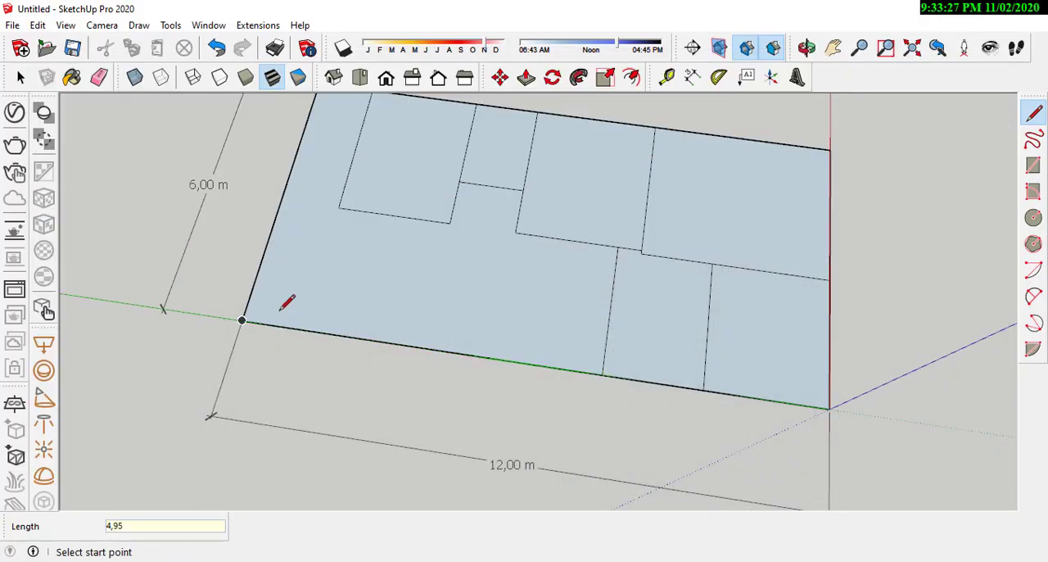
Step: Draw the living area's back edge from the 4.95 m point across to the rear bedroom's side edge
click(361, 338)
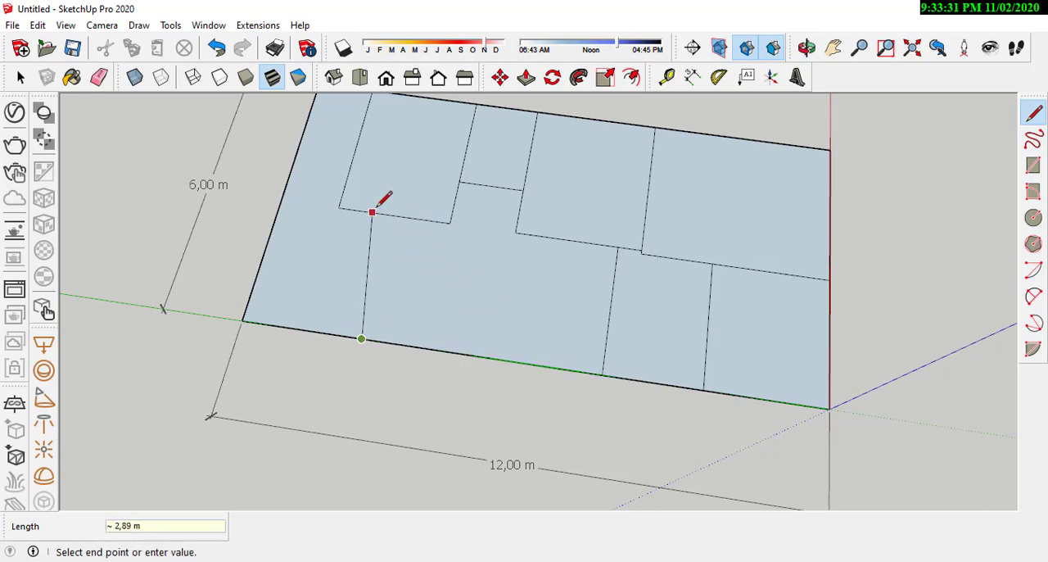
click(391, 215)
mouse_move(631, 297)
middle_down()
mouse_move(363, 391)
mouse_move(440, 304)
mouse_move(616, 340)
mouse_move(643, 274)
middle_up()
scroll(655, 258, down, 1)
scroll(704, 206, up, 3)
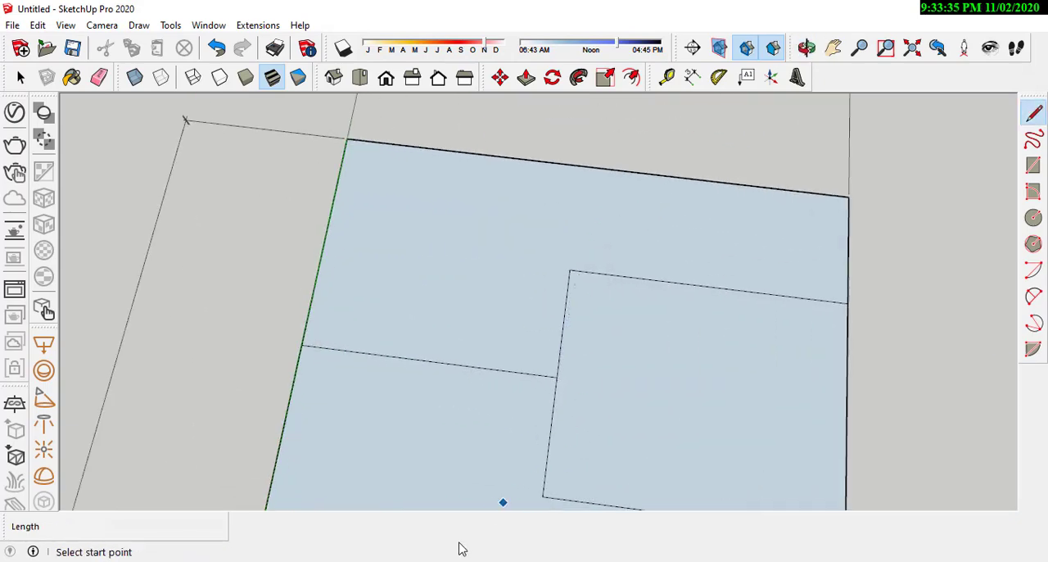
Step: Switch to AutoCAD and stretch the shared point of the two rear-edge dimensions to the line dividing the kitchen from the back garden
key(alt+Tab)
scroll(563, 256, up, 8)
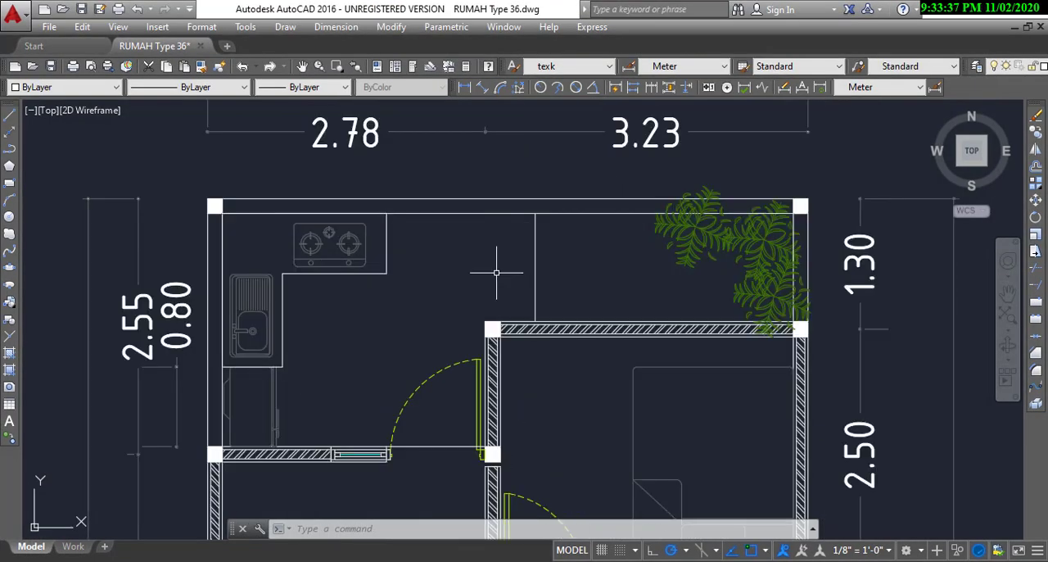
middle_drag(457, 240, 476, 259)
click(475, 260)
click(538, 175)
scroll(512, 184, up, 2)
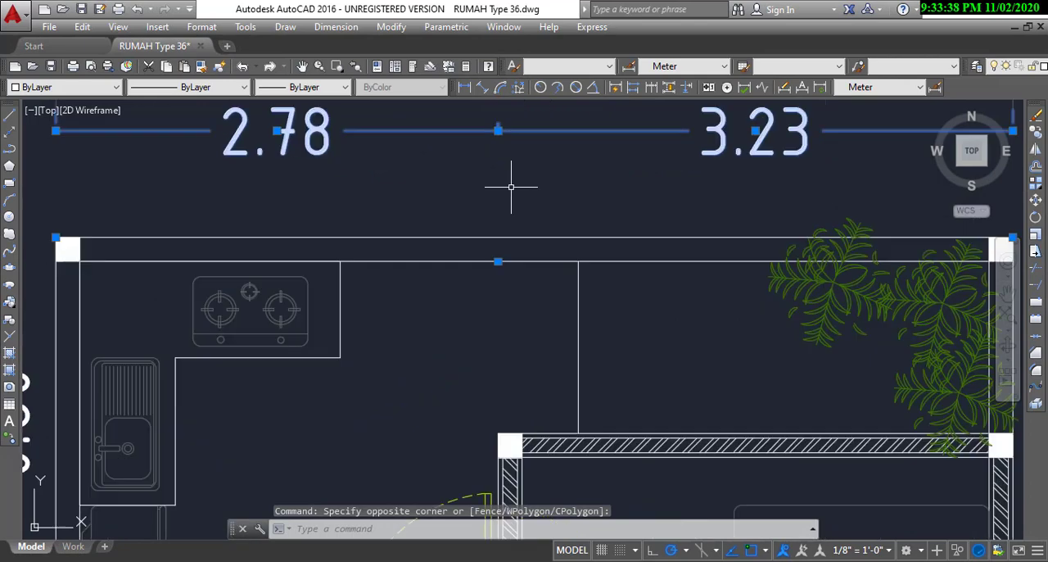
click(498, 261)
click(579, 261)
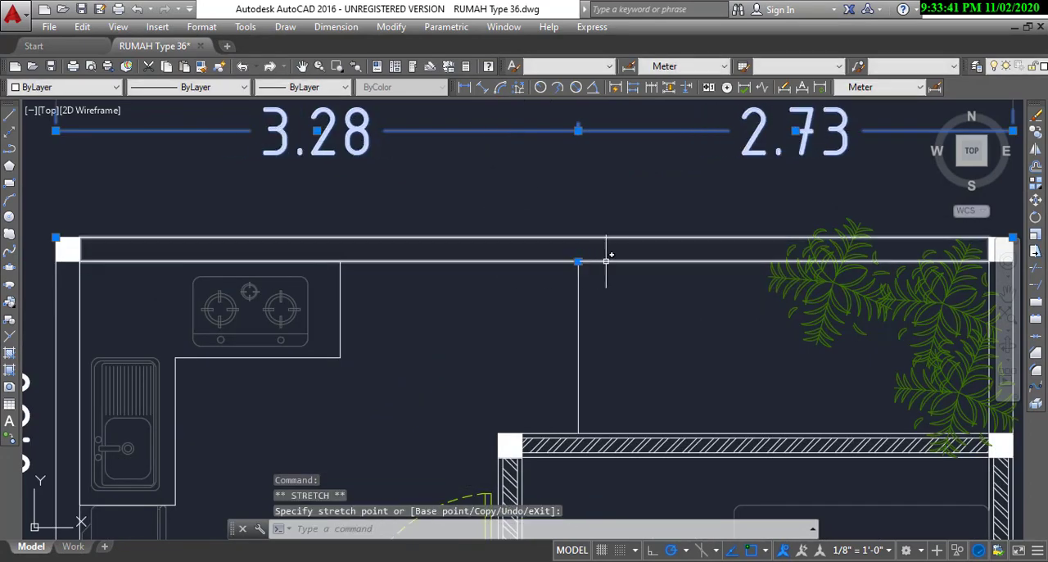
scroll(607, 259, down, 2)
middle_drag(333, 208, 432, 228)
scroll(432, 228, up, 3)
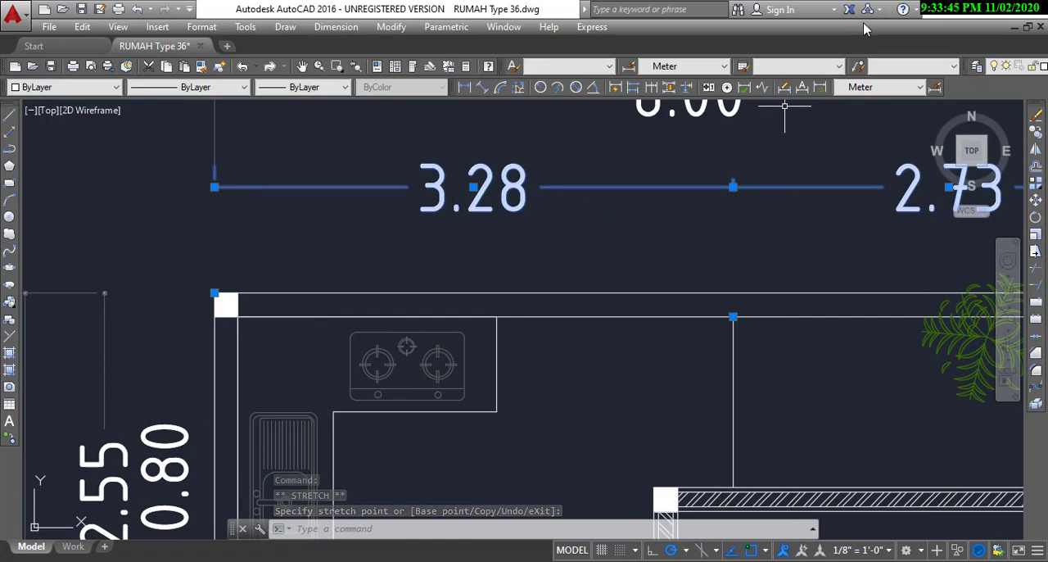
Step: Switch back to SketchUp and draw a 3.28 m line along the plot's rear edge from the kitchen-side corner
click(952, 13)
mouse_move(474, 252)
middle_down()
mouse_move(503, 288)
mouse_move(525, 292)
middle_up()
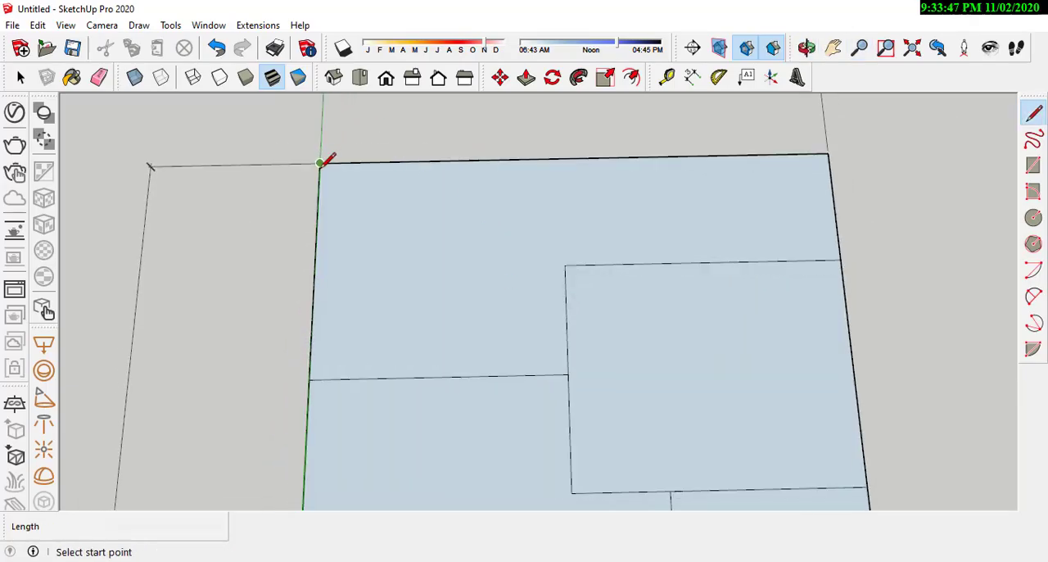
click(321, 163)
middle_drag(325, 159, 674, 163)
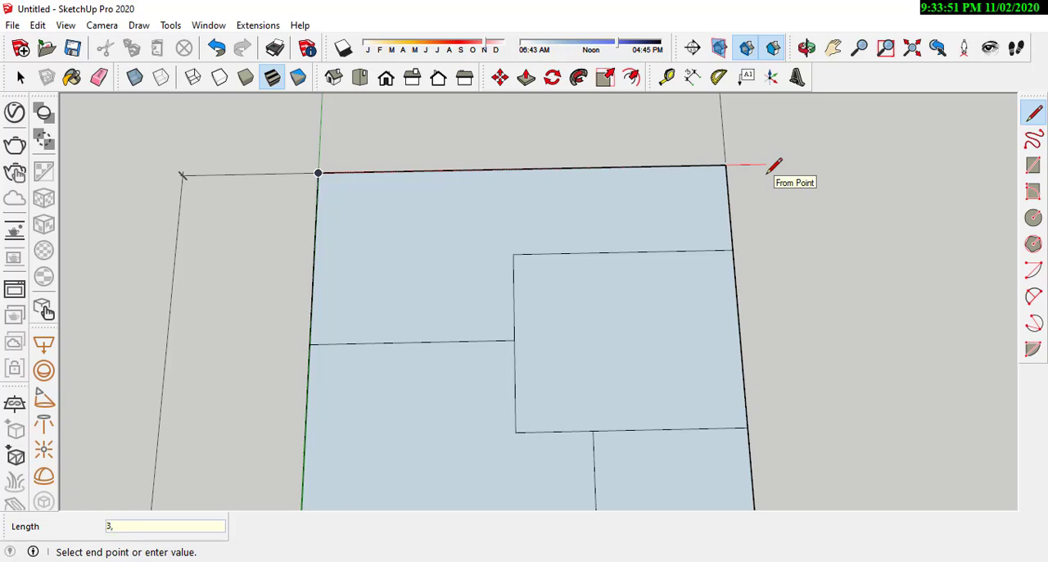
text(3,28)
key(Return)
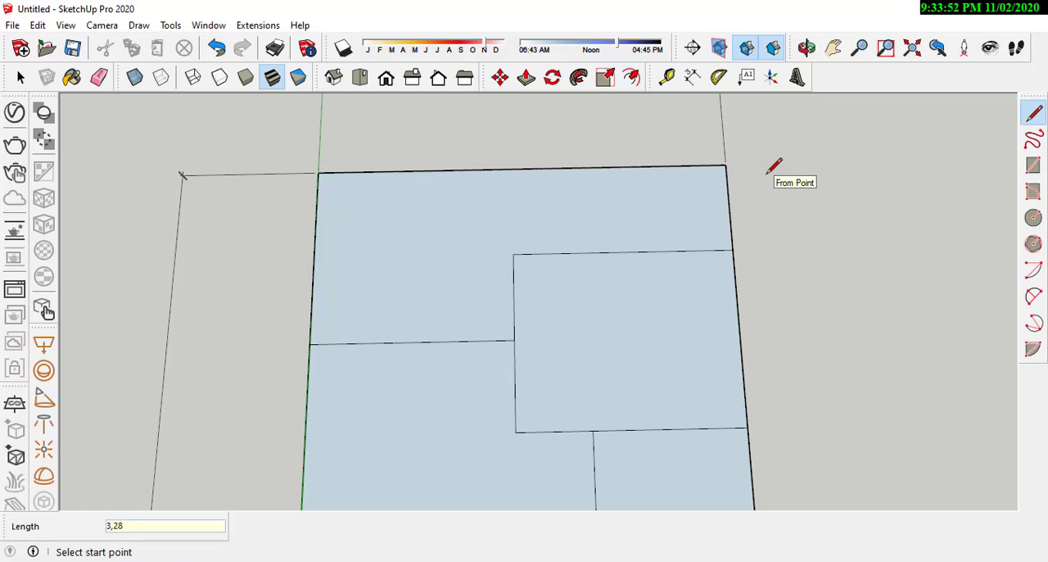
Step: Draw the line dividing kitchen and back garden from the 3.28 m point to the rear bedroom's back edge
click(541, 168)
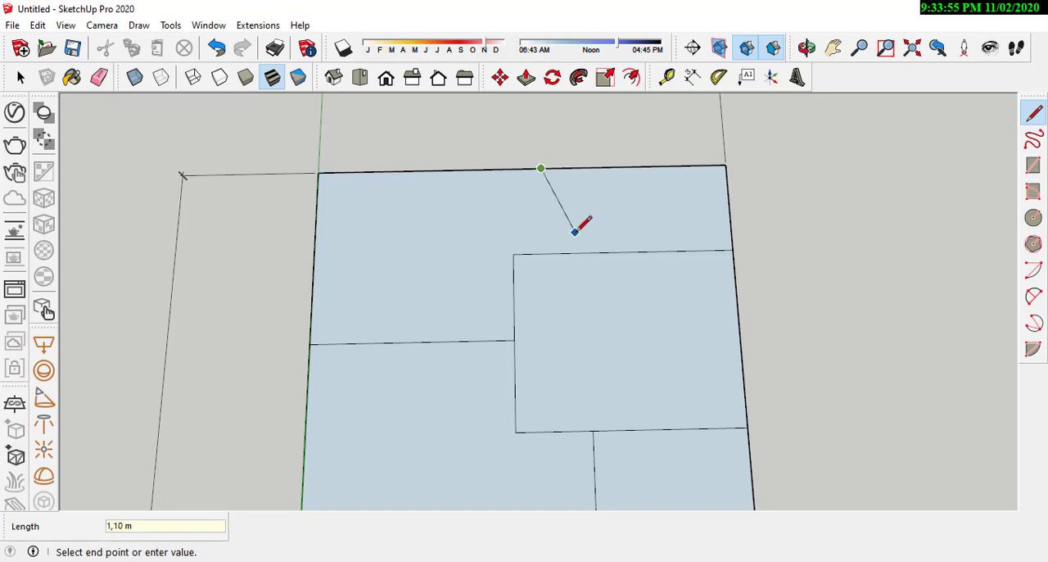
click(543, 253)
scroll(622, 197, down, 10)
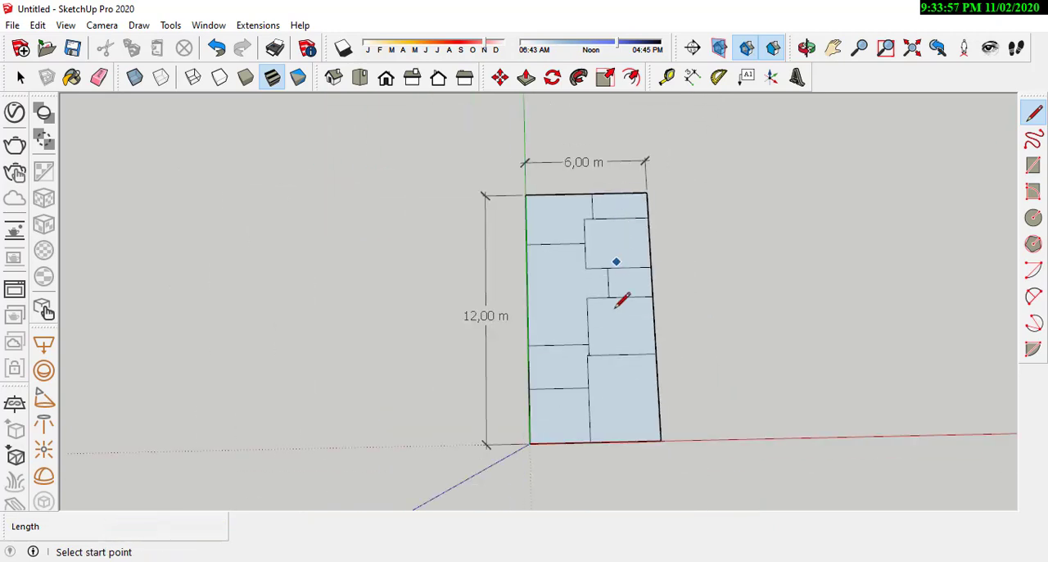
Step: Examine the complete room layout on the plot from several angles
scroll(616, 342, up, 3)
middle_drag(613, 404, 592, 291)
scroll(628, 316, down, 2)
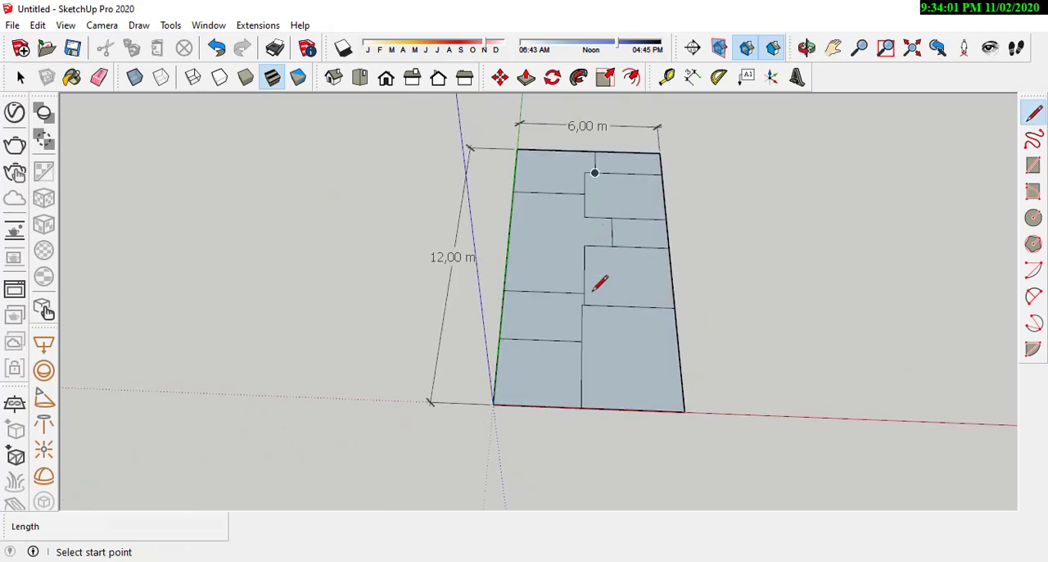
scroll(563, 295, up, 2)
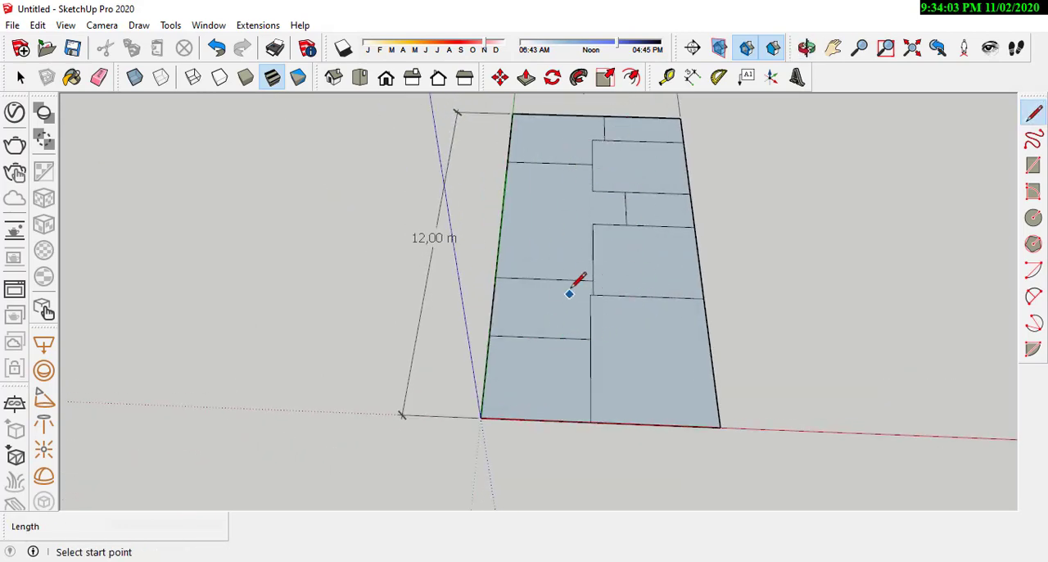
scroll(571, 289, up, 2)
middle_drag(654, 253, 568, 375)
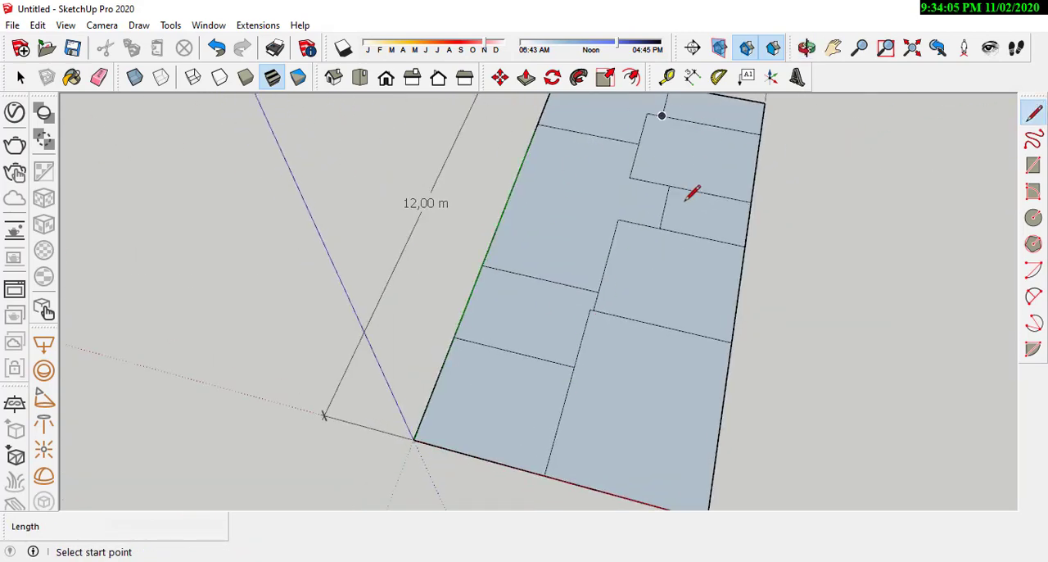
scroll(692, 192, down, 2)
middle_drag(641, 440, 669, 398)
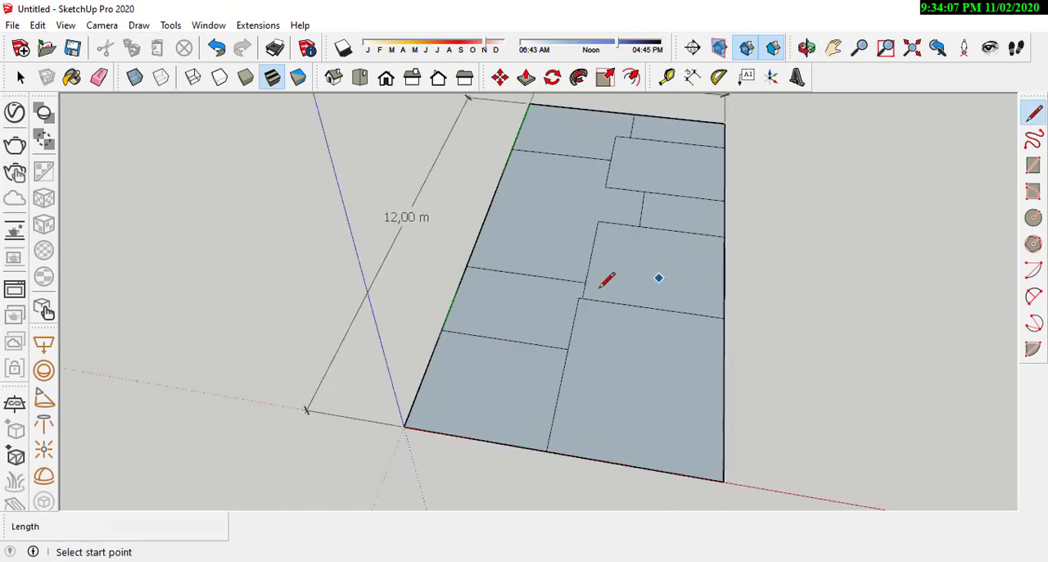
middle_drag(603, 284, 668, 277)
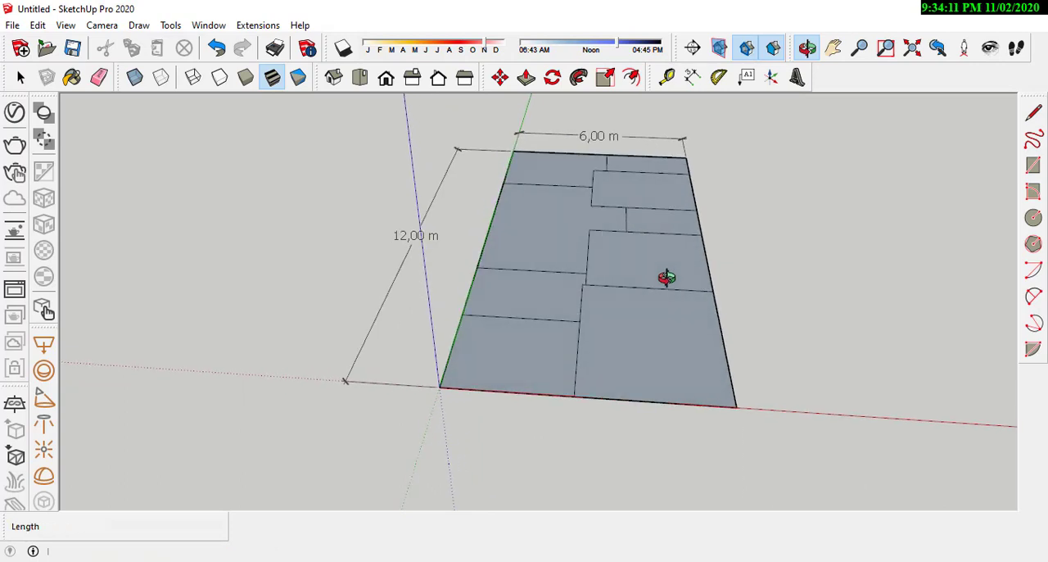
scroll(626, 316, up, 5)
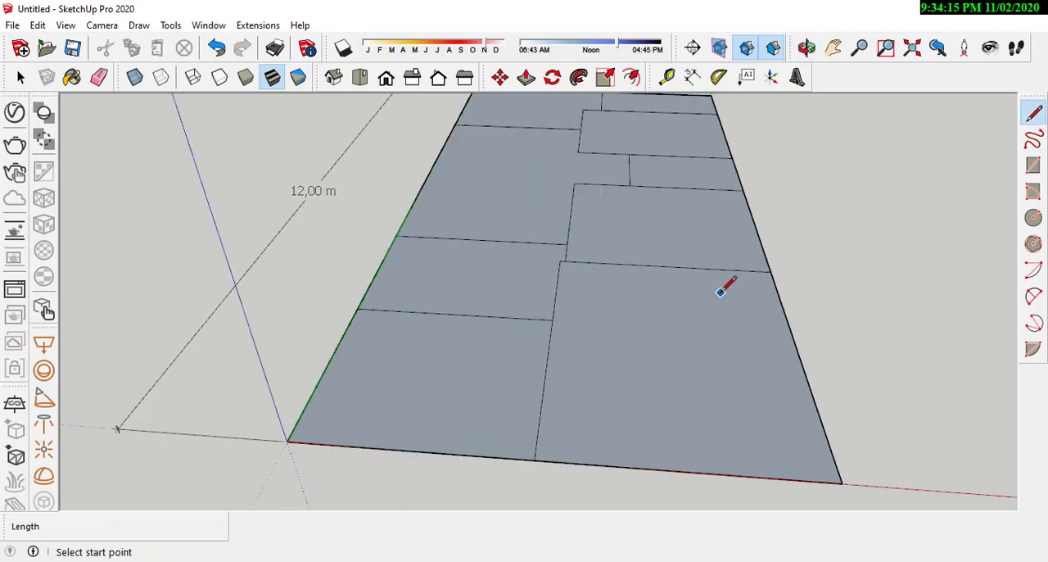
scroll(630, 315, down, 4)
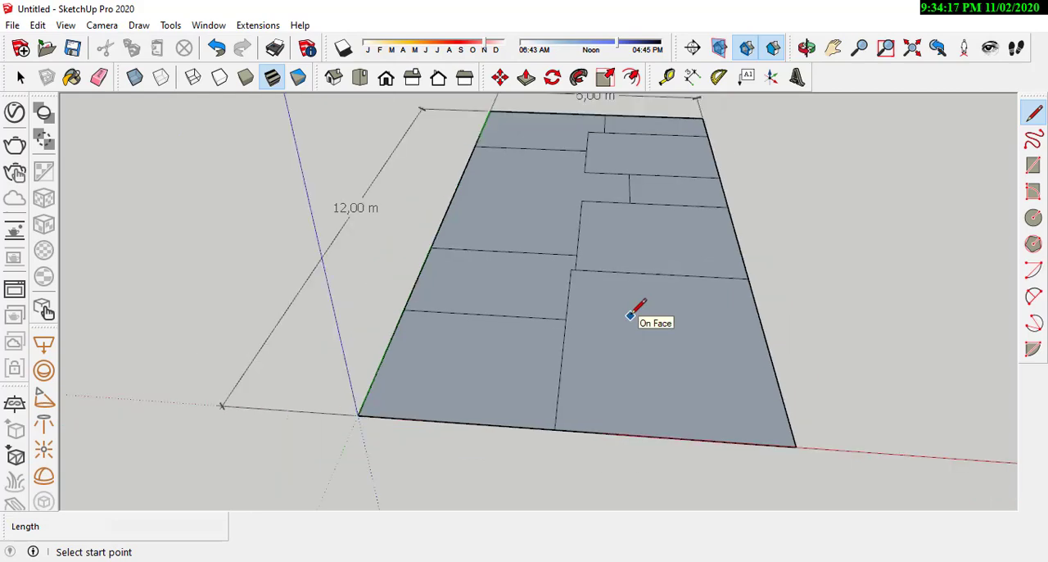
scroll(631, 315, up, 1)
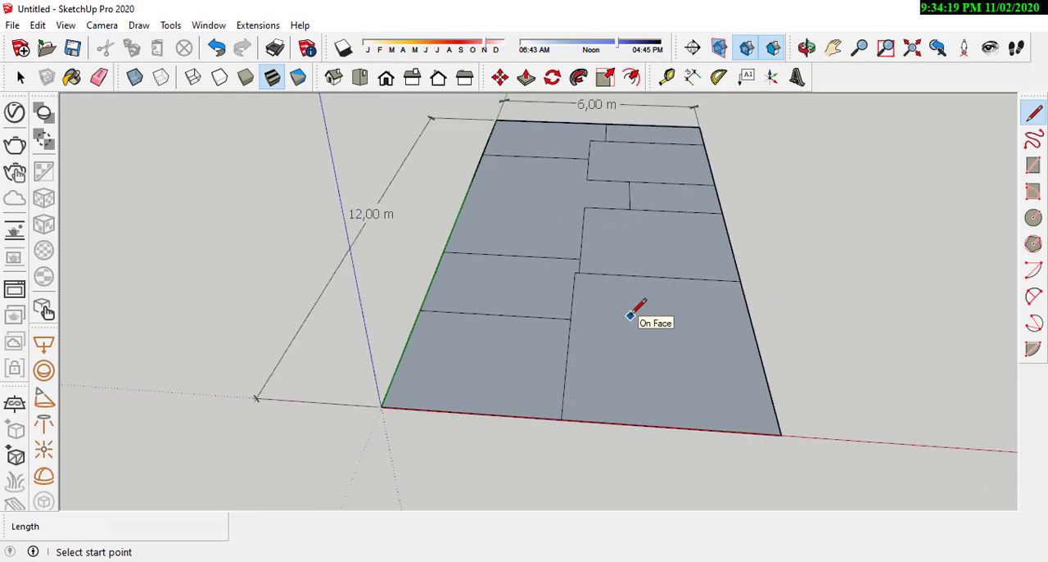
middle_drag(630, 315, 592, 272)
scroll(573, 303, down, 1)
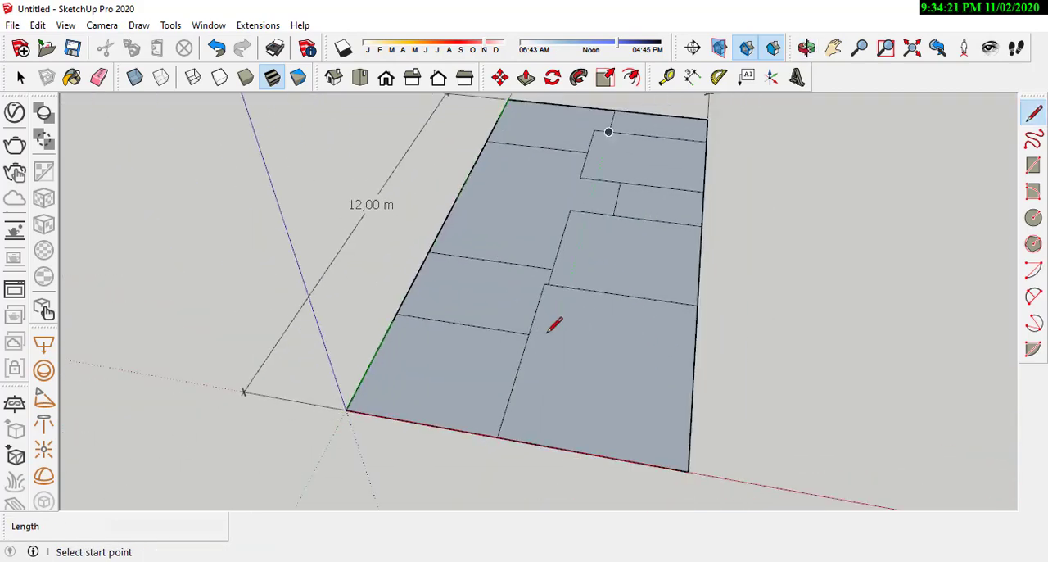
scroll(554, 325, down, 2)
middle_drag(562, 328, 579, 351)
scroll(585, 311, up, 2)
scroll(479, 295, down, 2)
scroll(592, 335, up, 2)
middle_drag(433, 335, 671, 325)
Step: Draw a 0.15 m line on the empty ground beside the plot and start a perpendicular line along the red axis from its end
click(550, 320)
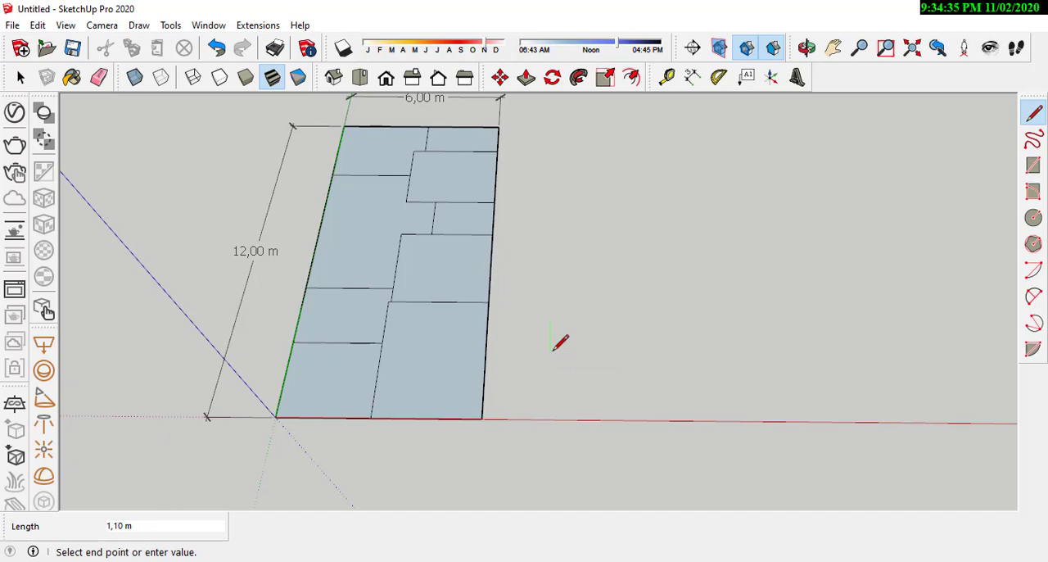
text(0,15)
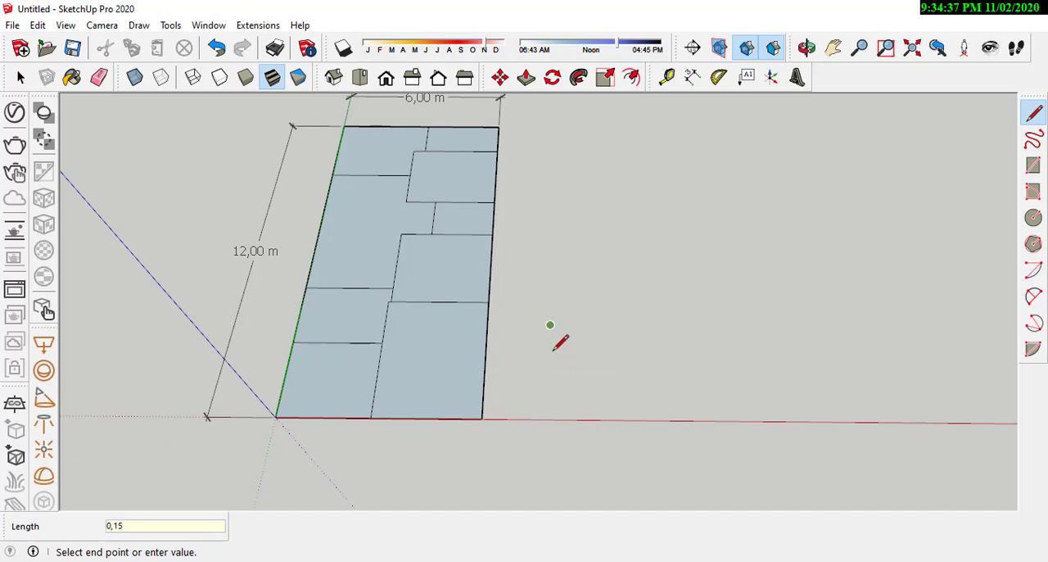
scroll(564, 340, up, 6)
middle_drag(564, 350, 450, 377)
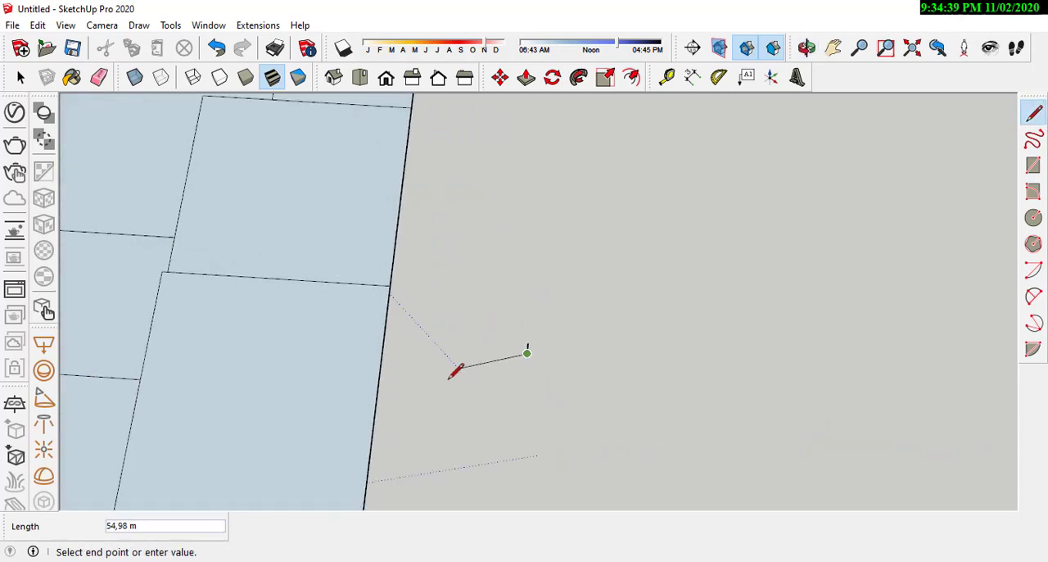
scroll(459, 376, down, 2)
scroll(596, 373, up, 2)
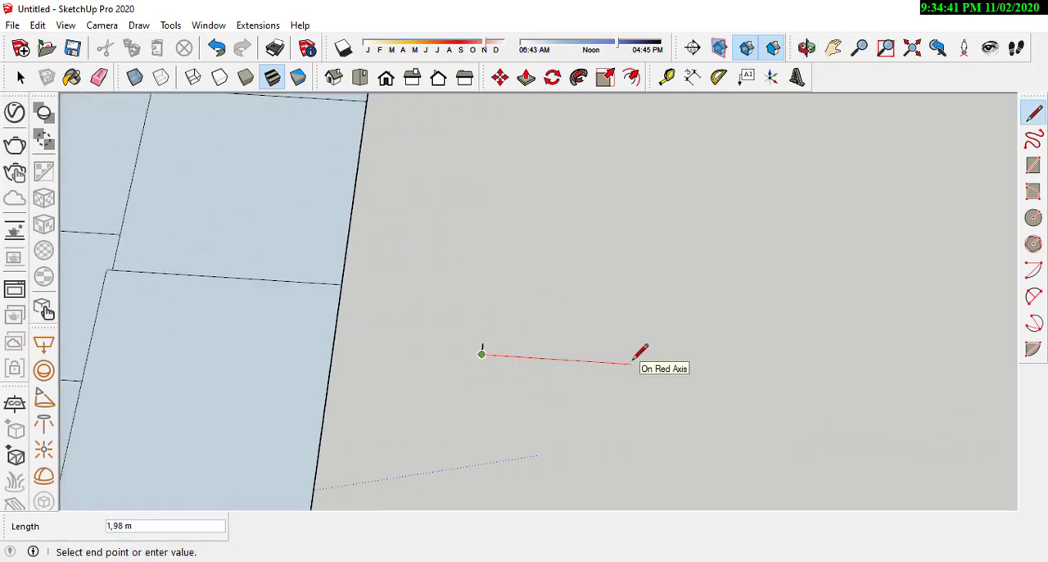
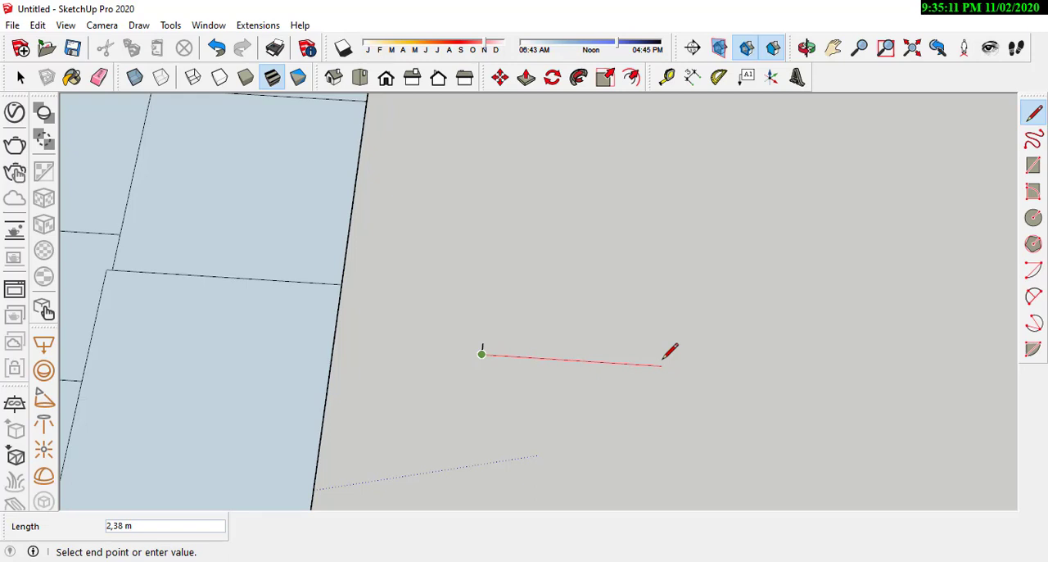
Step: Draw a 3 m line along the red axis from the end of the 0.15 m line beside the plot
scroll(617, 356, up, 2)
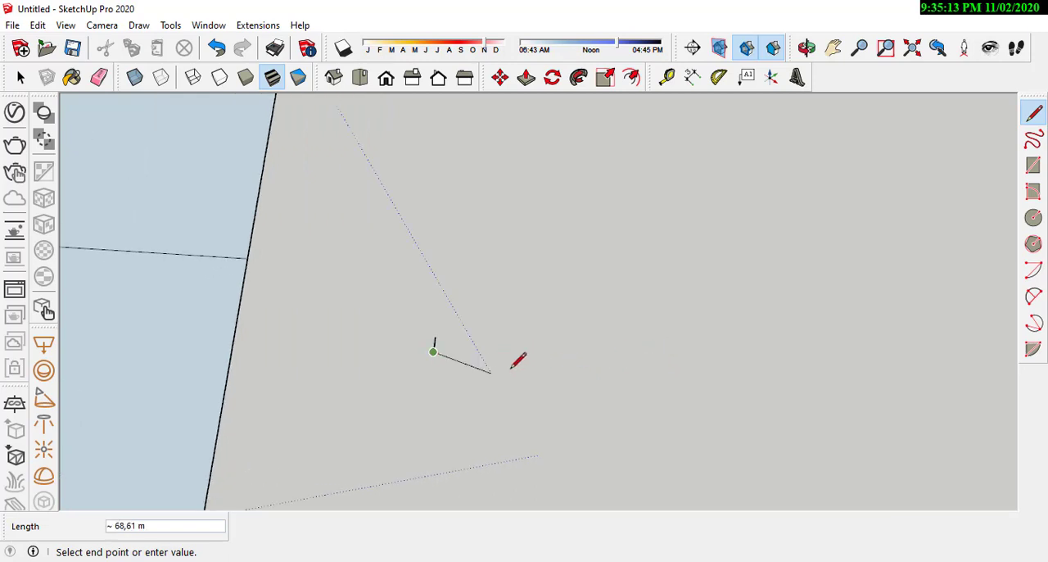
scroll(543, 351, down, 1)
scroll(536, 354, down, 1)
scroll(511, 354, up, 1)
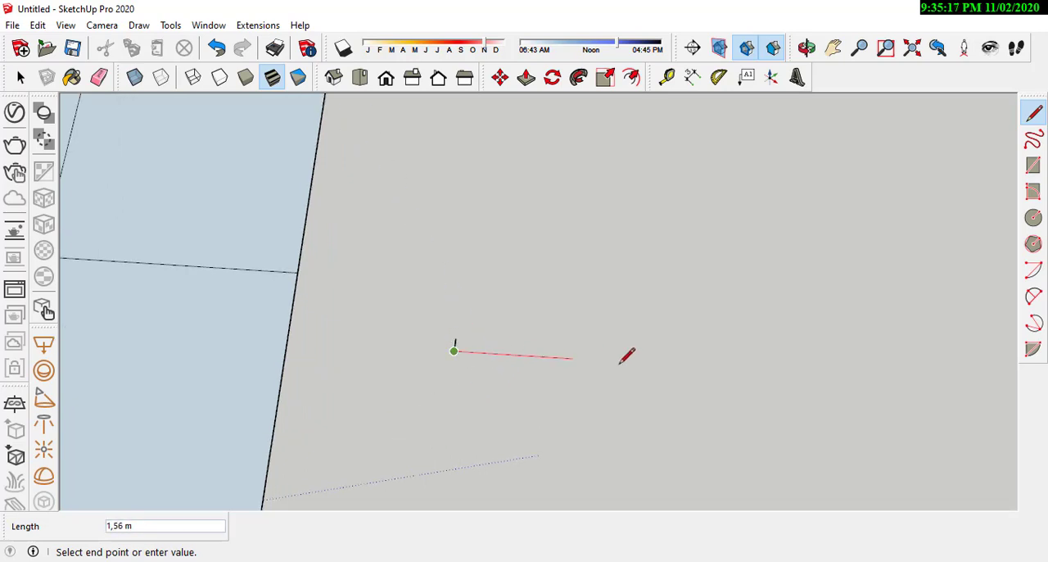
scroll(679, 357, down, 1)
scroll(660, 362, up, 1)
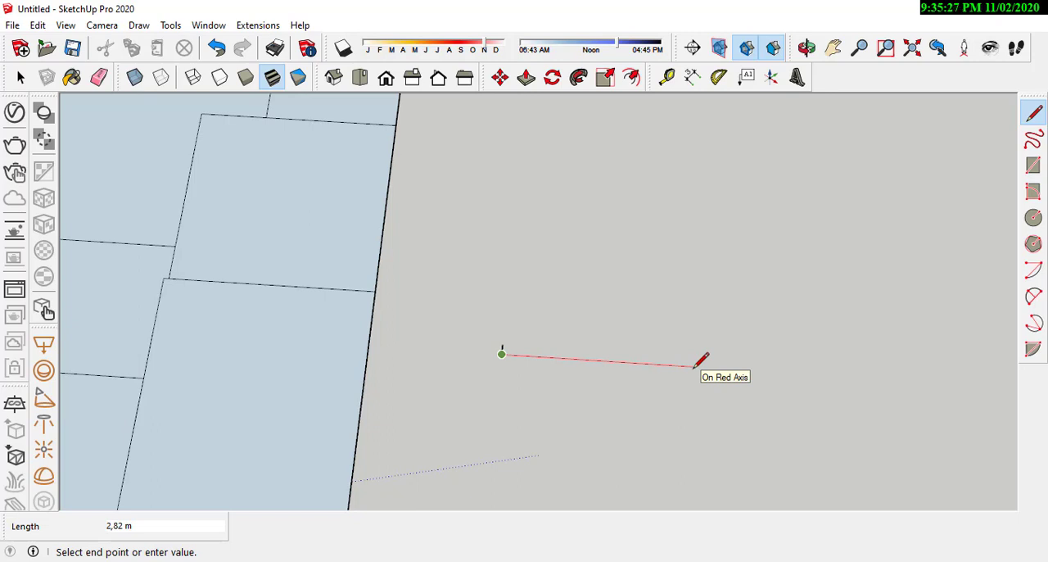
text(3)
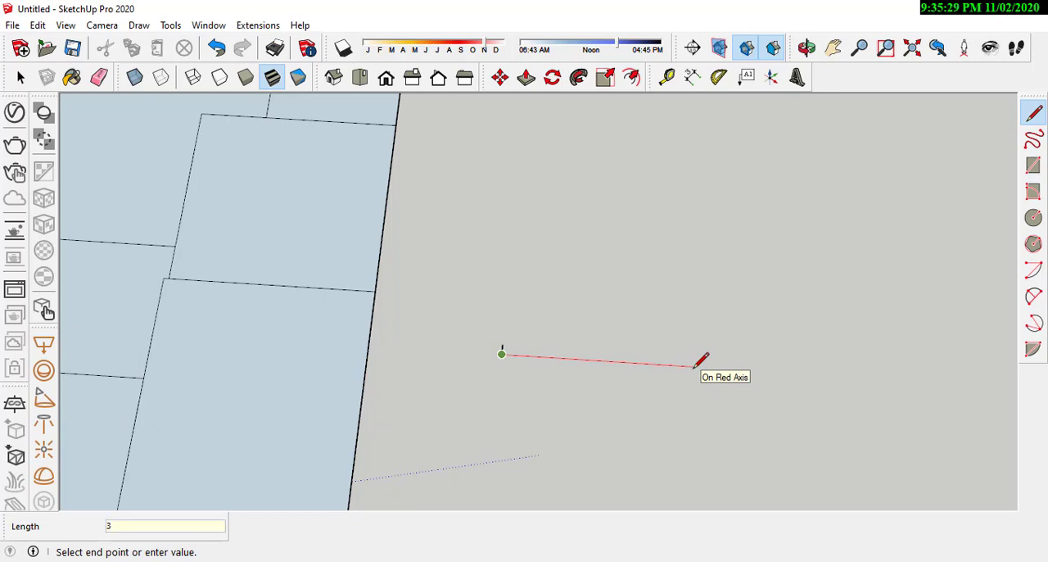
key(Return)
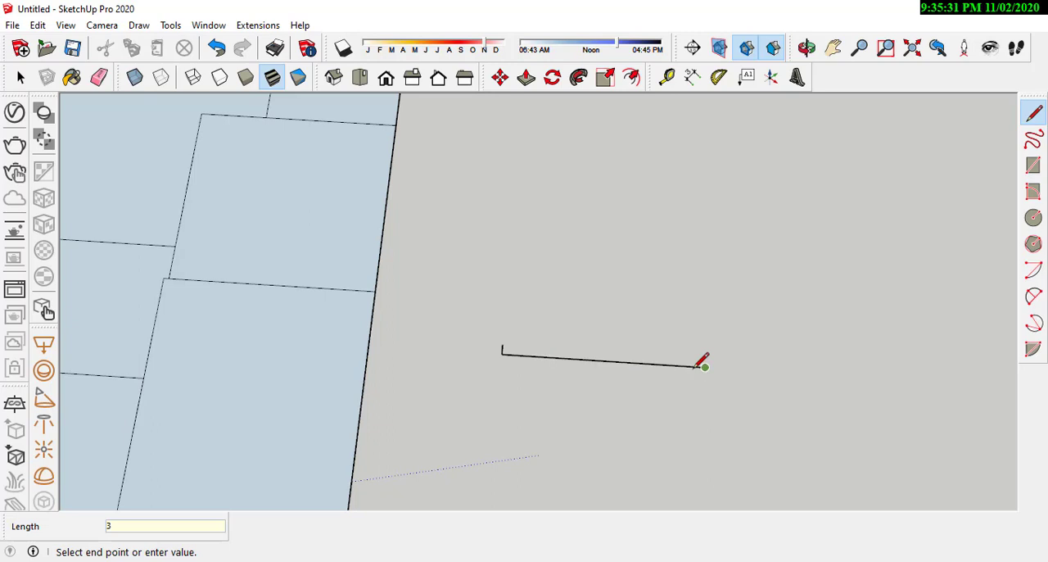
Step: Draw a 0.15 m line along the green axis from the 3 m line's end and close the outline into a strip
scroll(702, 366, up, 3)
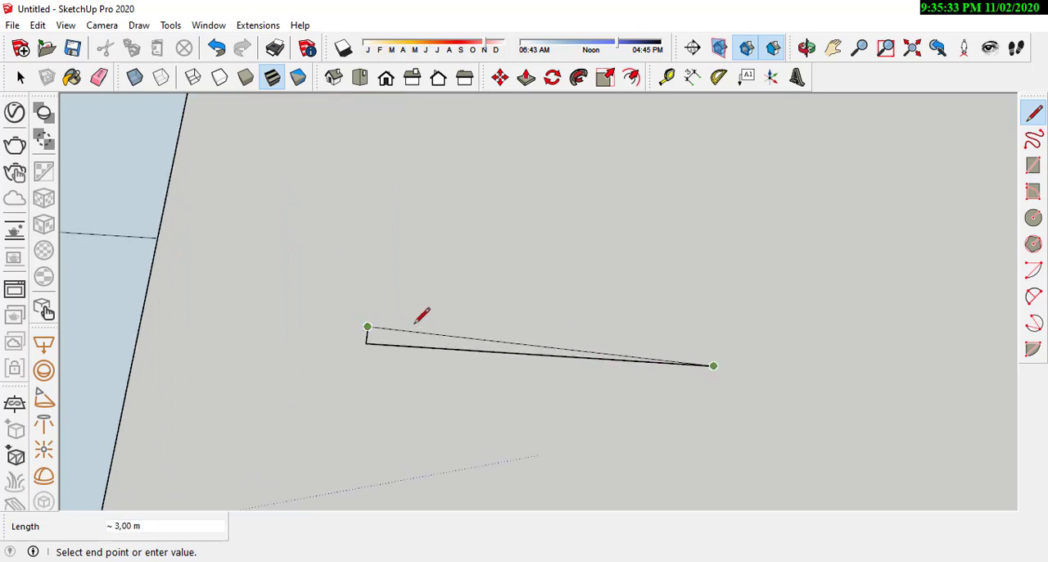
middle_drag(718, 276, 525, 416)
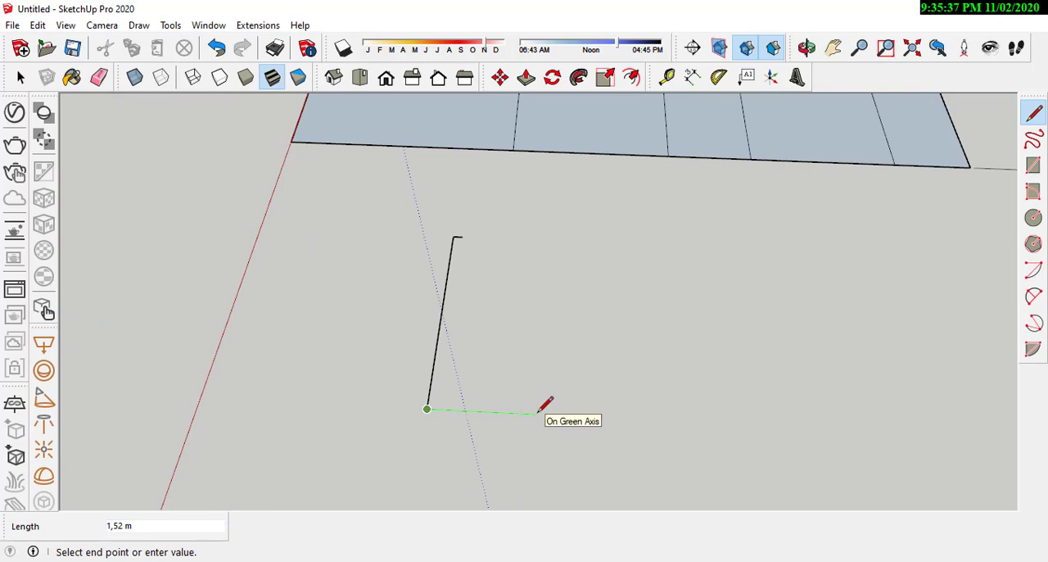
text(0)
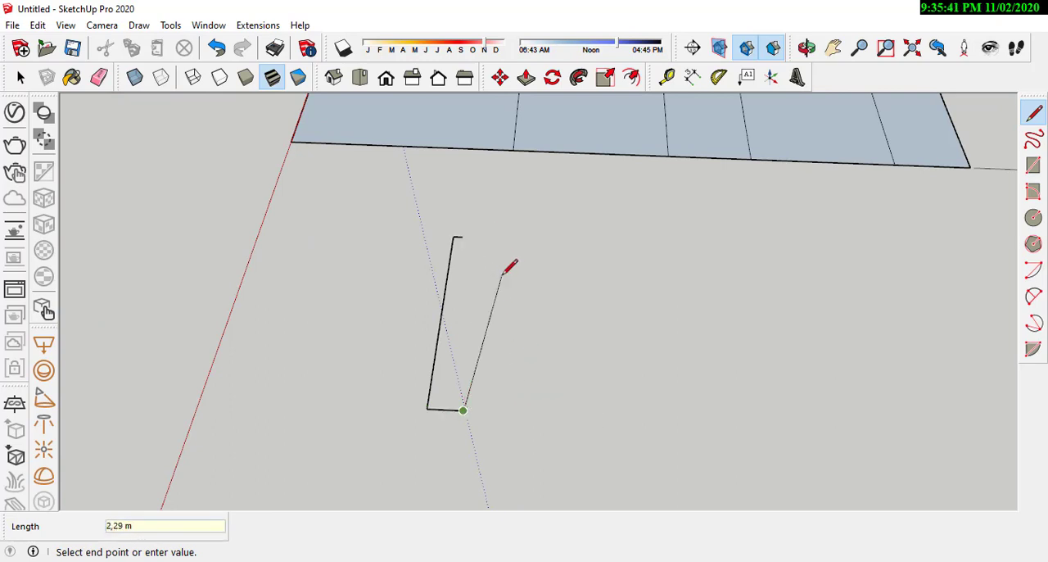
key(ctrl+z)
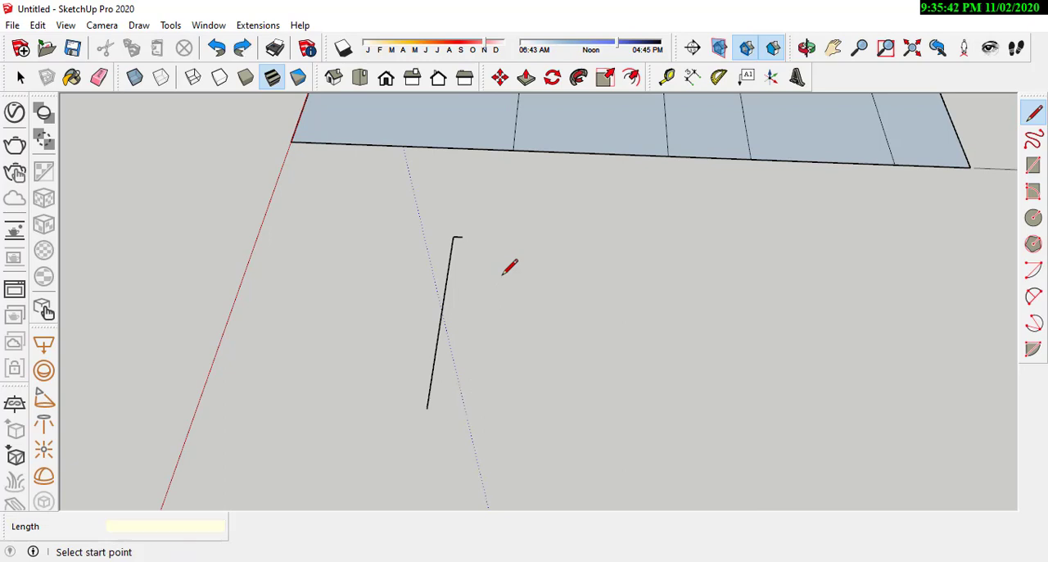
click(427, 407)
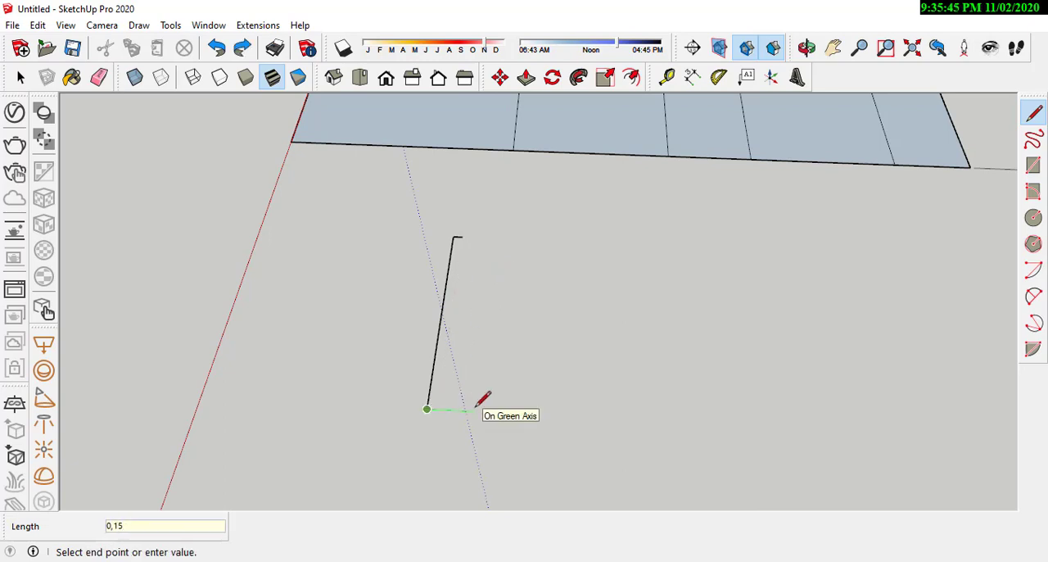
key(Return)
scroll(484, 398, up, 3)
click(459, 188)
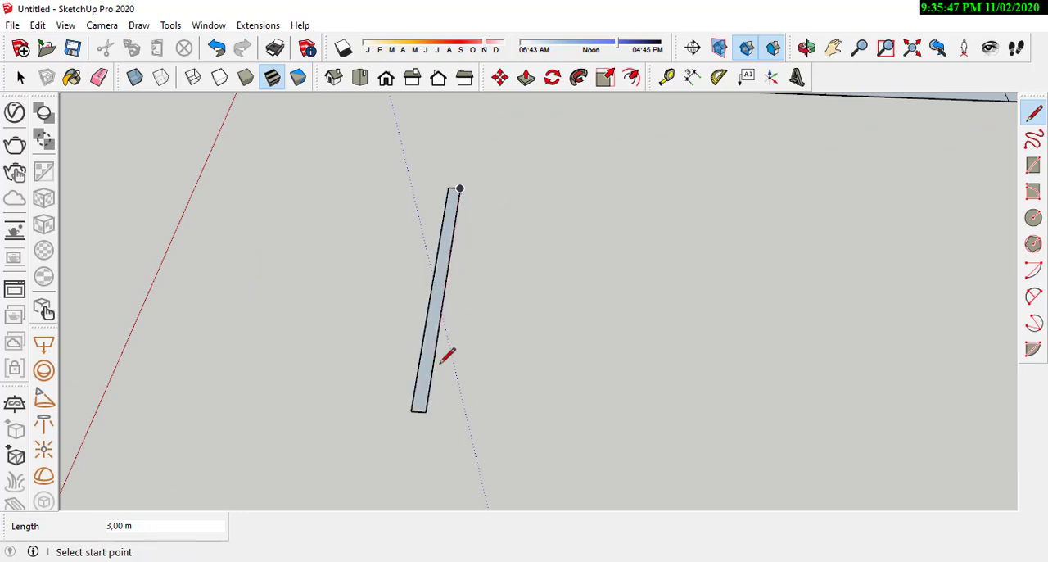
Step: Group the face and edges of the 3 by 0.15 m strip beside the plot
middle_drag(445, 356, 516, 295)
click(21, 76)
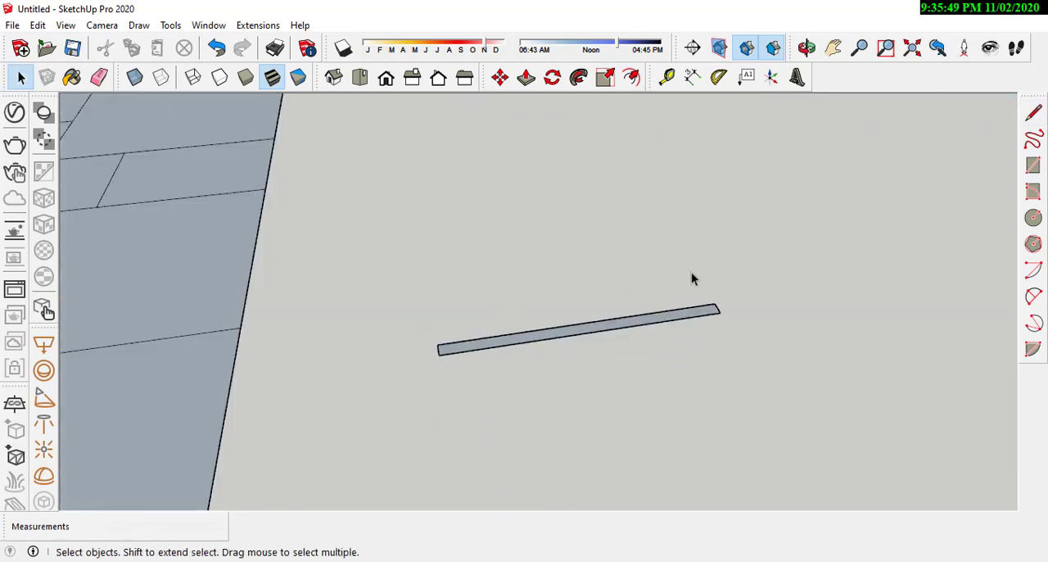
middle_drag(691, 272, 557, 274)
scroll(504, 329, up, 4)
double_click(523, 316)
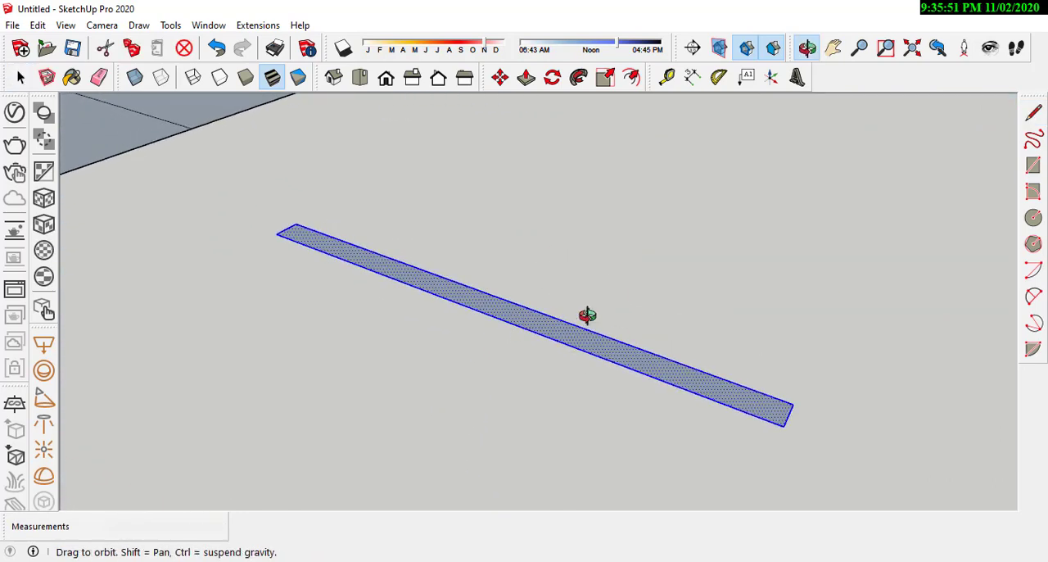
middle_drag(587, 315, 546, 350)
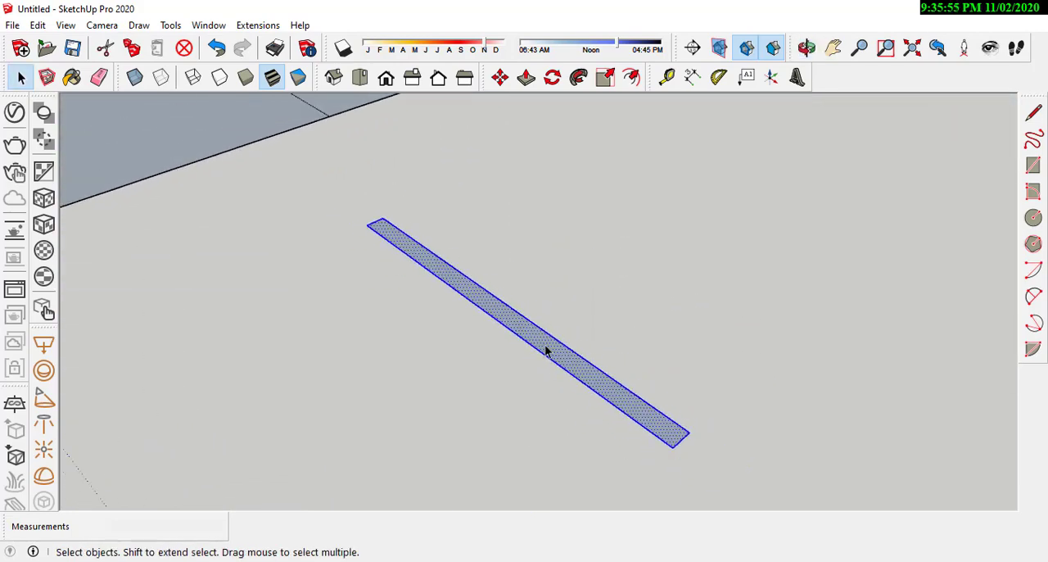
scroll(546, 351, down, 2)
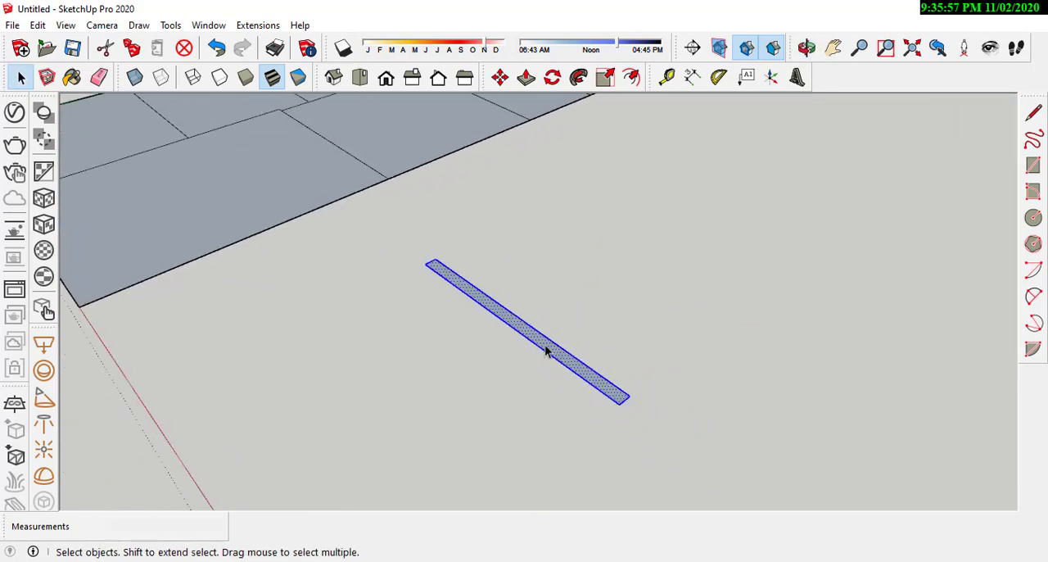
scroll(525, 295, up, 2)
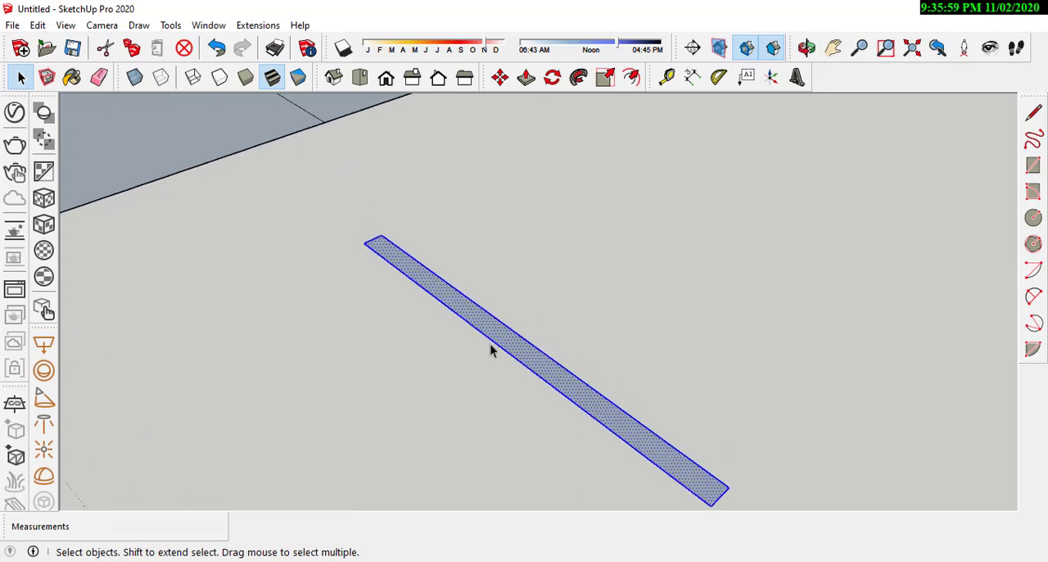
click(503, 407)
drag(470, 248, 452, 310)
key(space)
click(473, 308)
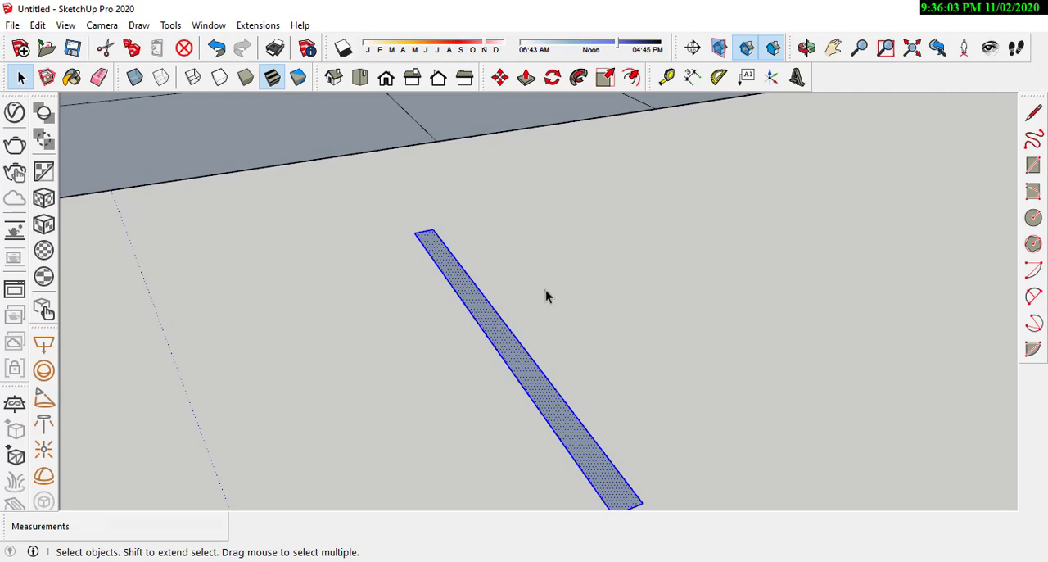
click(546, 290)
double_click(496, 325)
right_click(496, 325)
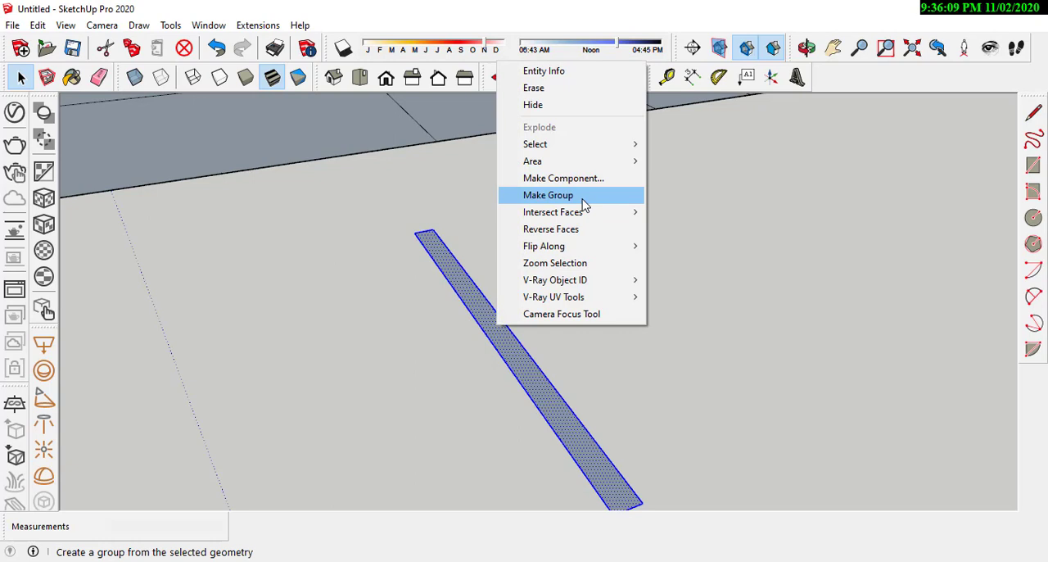
click(582, 200)
Step: Open the strip group for editing and extrude its face upward 3 m with Push/Pull
scroll(530, 337, down, 3)
scroll(530, 342, up, 1)
double_click(529, 343)
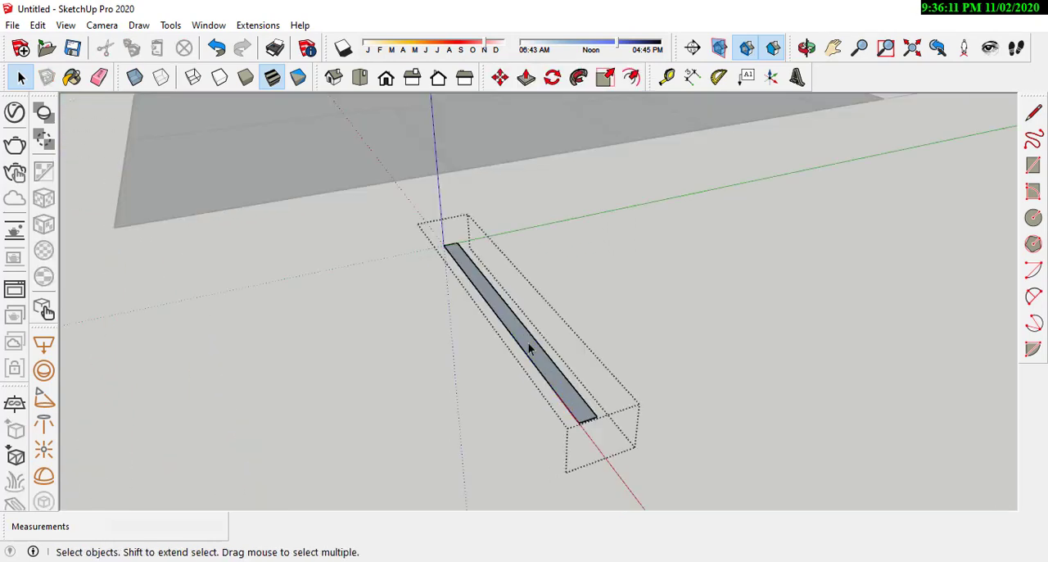
click(525, 77)
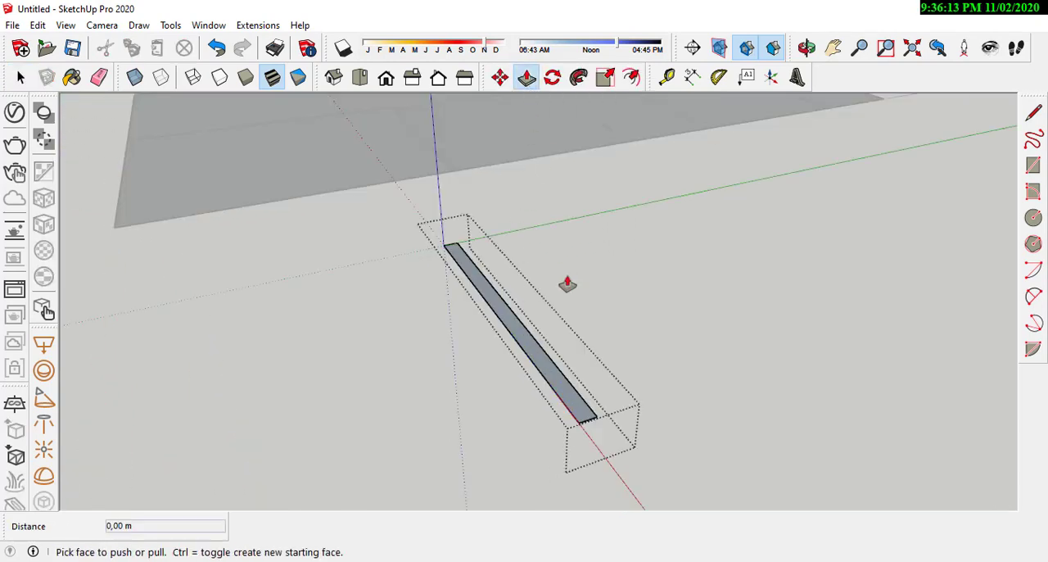
middle_drag(568, 283, 592, 269)
drag(592, 269, 583, 164)
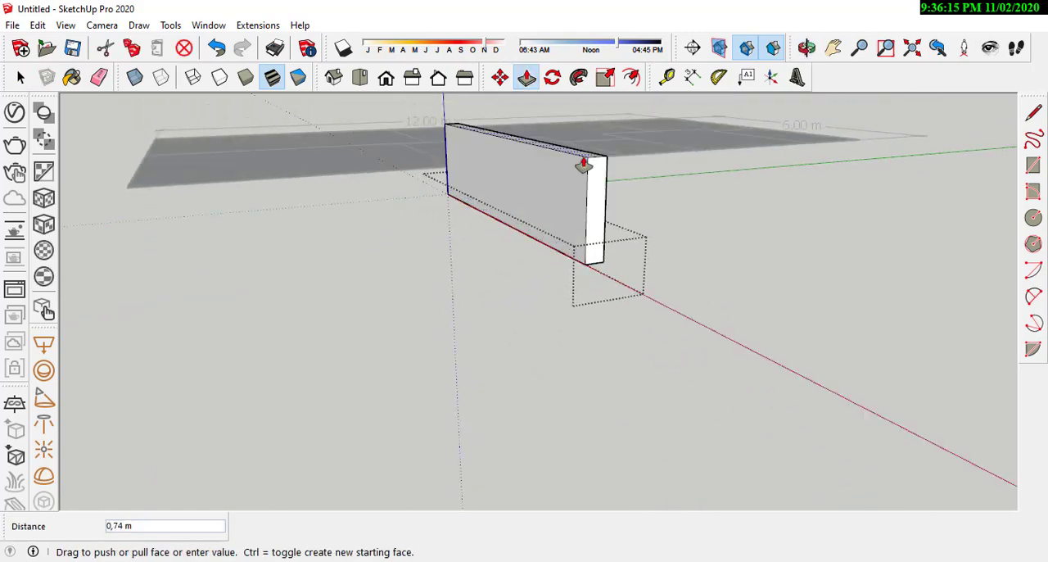
key(Return)
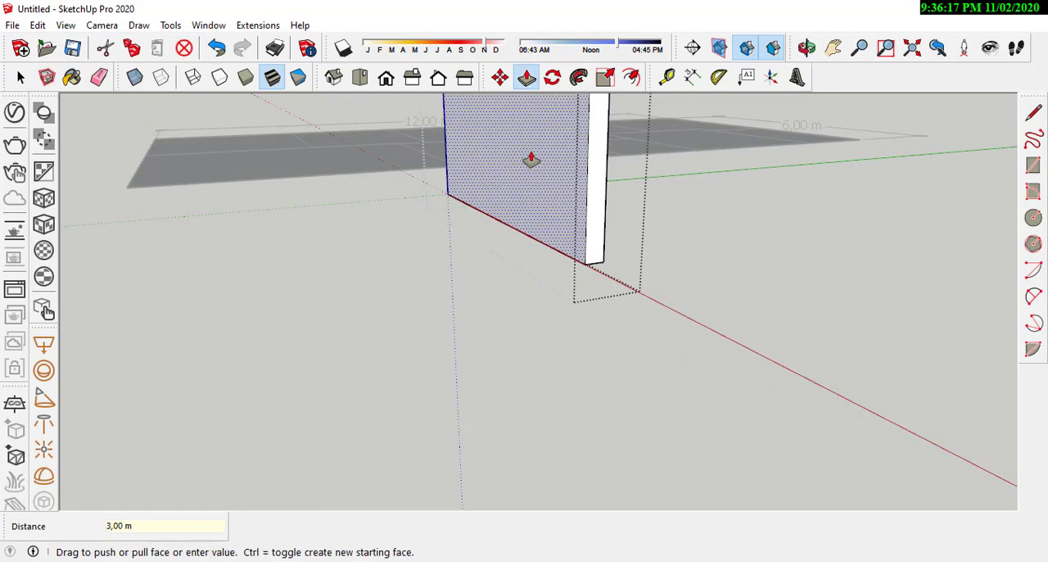
Step: Leave group editing and select the whole wall group beside the plot
middle_drag(527, 159, 483, 446)
click(21, 78)
click(25, 87)
scroll(499, 307, down, 2)
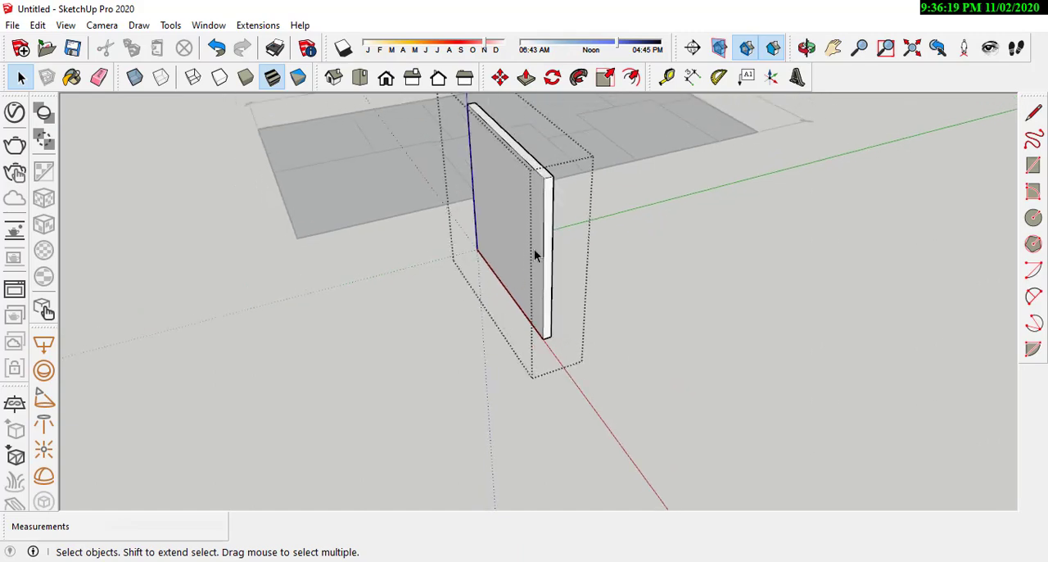
click(534, 249)
click(620, 395)
middle_drag(536, 340, 602, 362)
click(553, 295)
middle_drag(554, 295, 540, 362)
scroll(517, 249, down, 1)
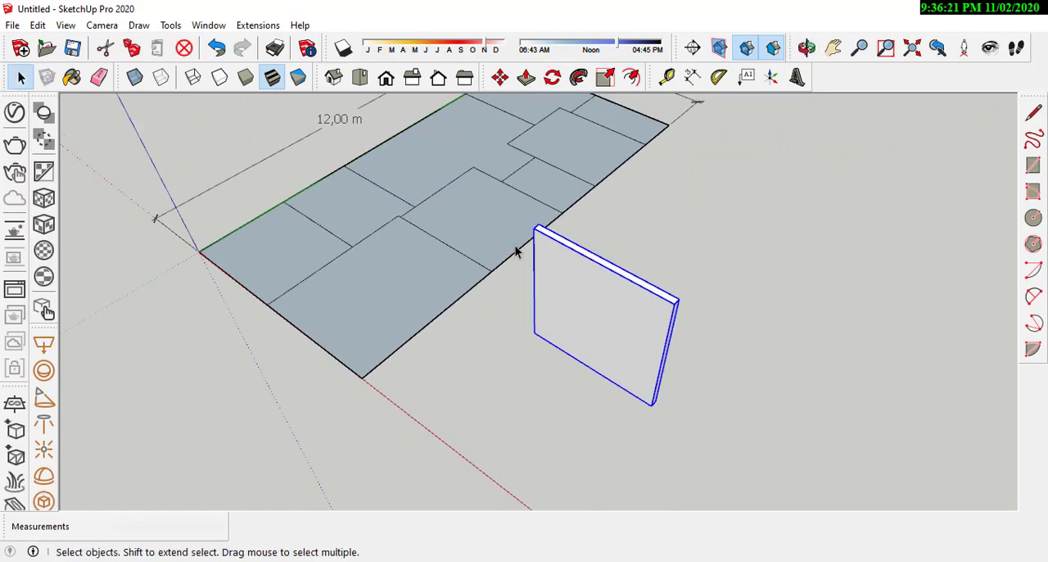
scroll(516, 247, up, 1)
click(499, 77)
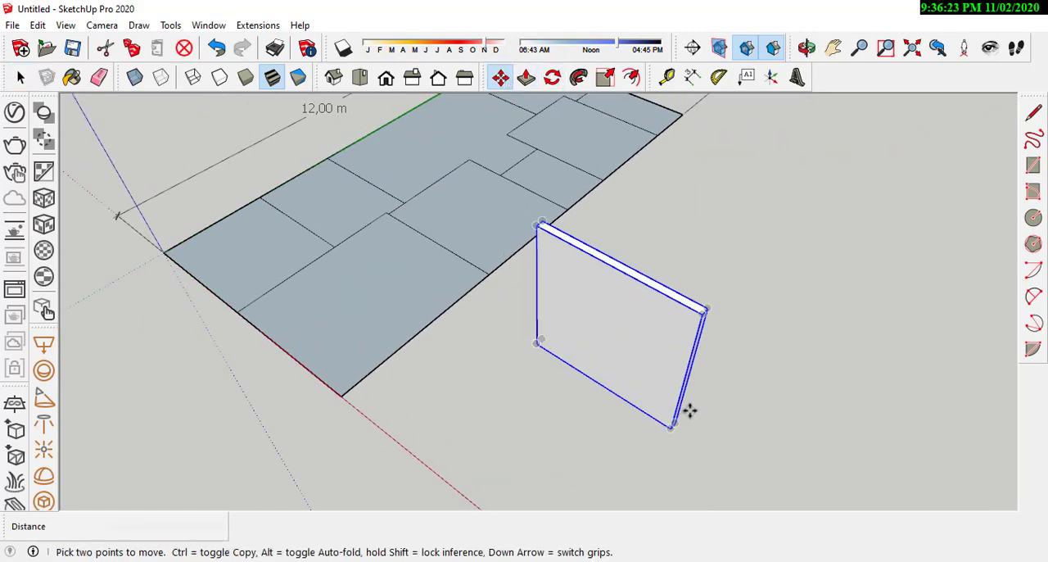
middle_drag(691, 409, 728, 303)
scroll(556, 398, up, 3)
scroll(548, 409, down, 3)
scroll(728, 304, up, 2)
key(q)
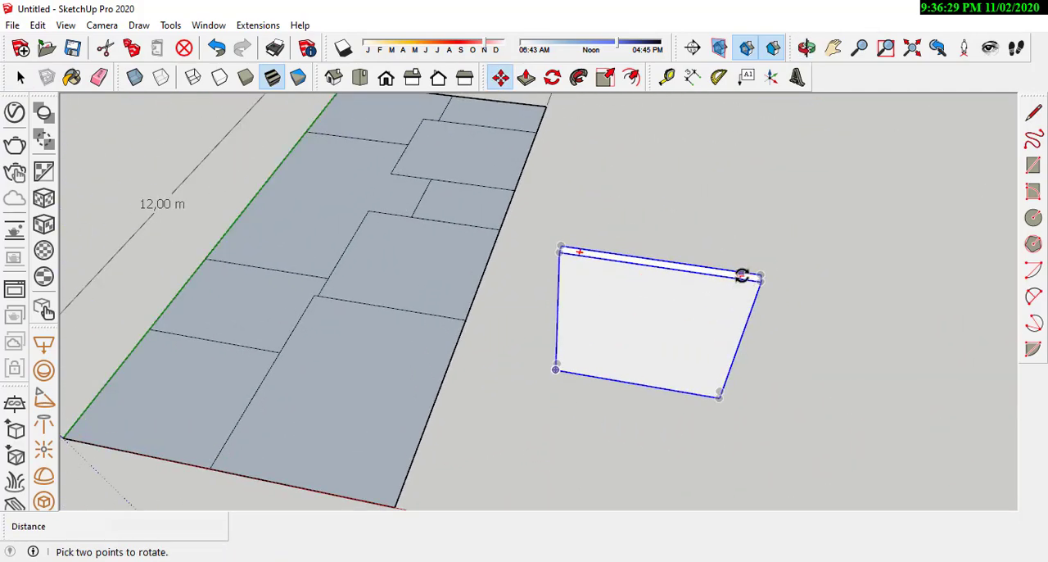
scroll(741, 276, up, 2)
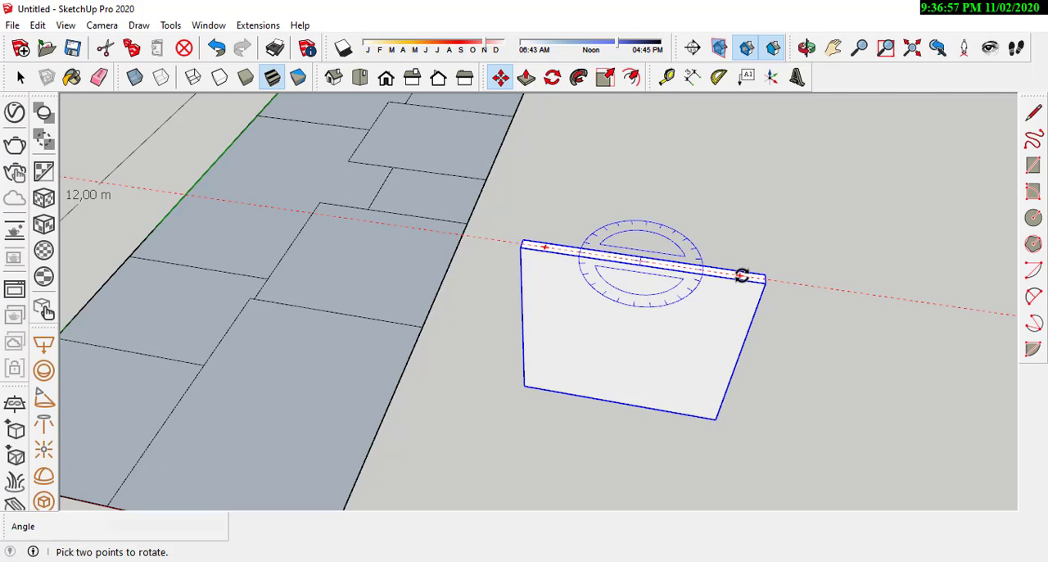
click(20, 77)
Step: Examine the wall group beside the plot from several angles
scroll(396, 188, down, 3)
middle_drag(397, 189, 543, 234)
scroll(543, 234, up, 3)
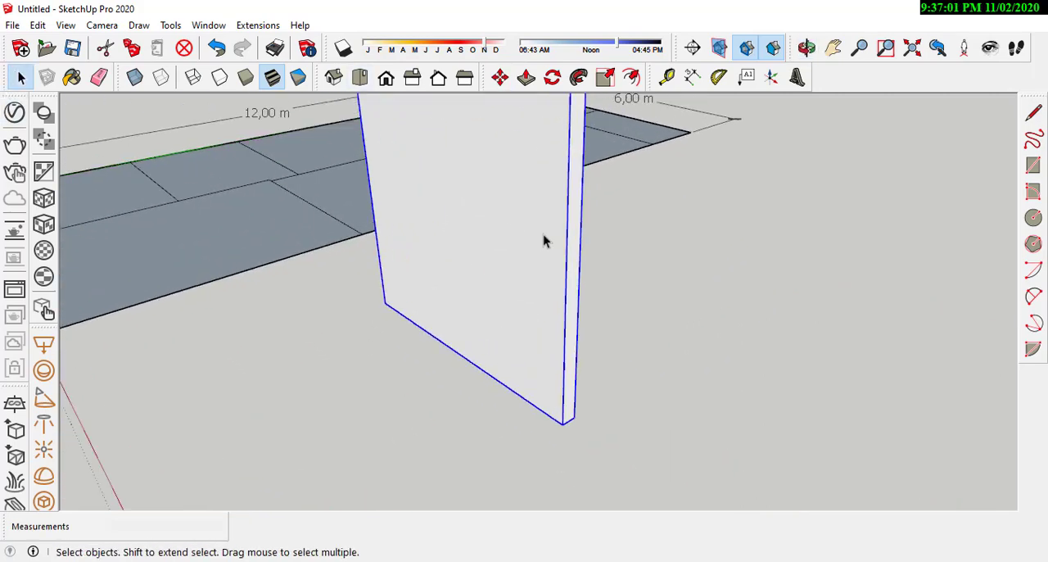
click(528, 280)
middle_drag(541, 356, 478, 356)
scroll(477, 354, down, 3)
click(488, 335)
click(479, 334)
scroll(469, 386, up, 1)
scroll(470, 391, up, 2)
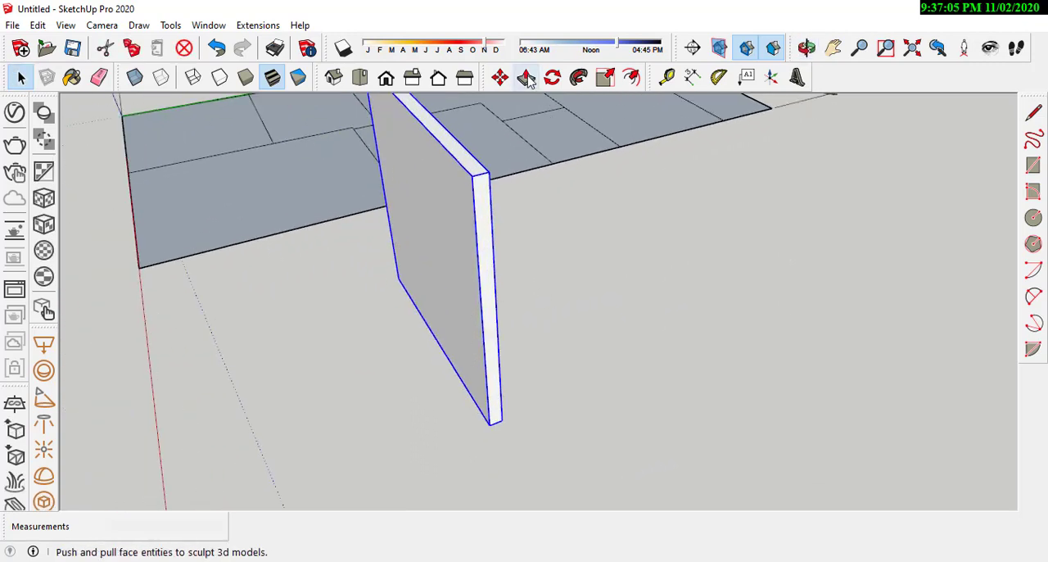
Step: Move the wall group by its bottom end midpoint to where the dividing line nearest the red-axis side meets the plot's long edge
click(500, 77)
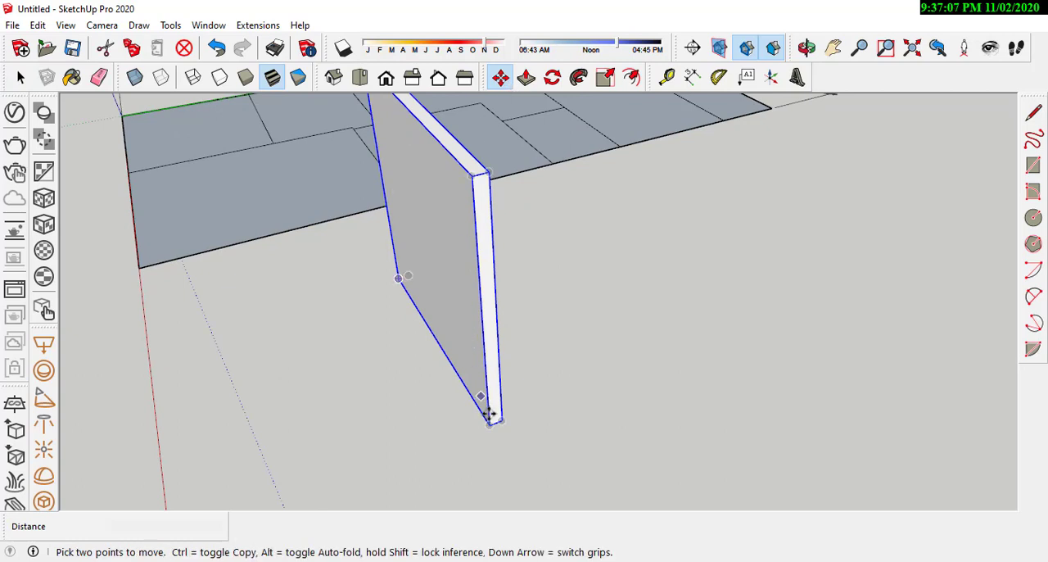
scroll(491, 426, up, 2)
middle_drag(496, 444, 444, 415)
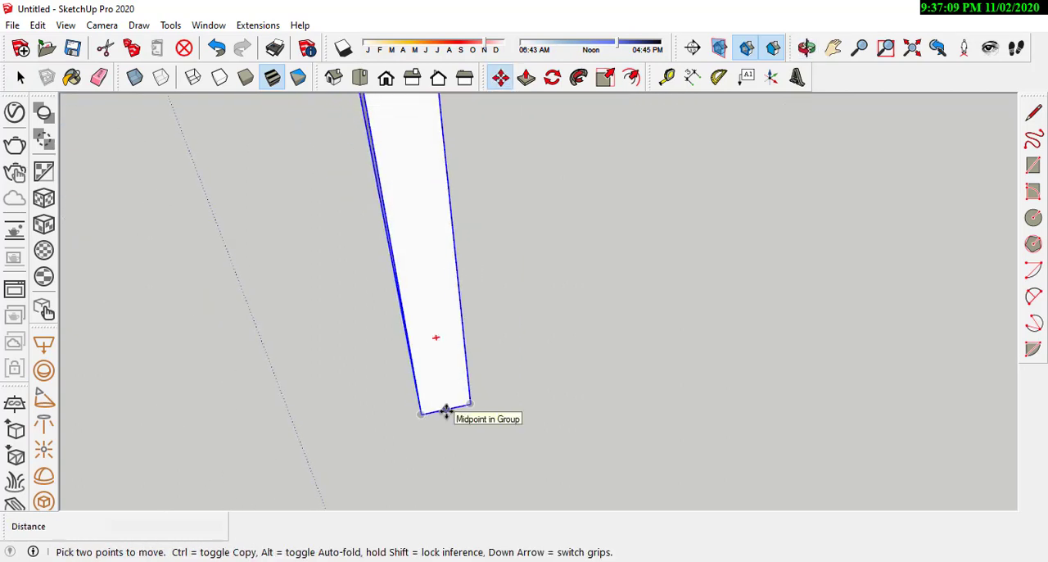
click(445, 413)
scroll(482, 434, down, 5)
scroll(412, 287, up, 6)
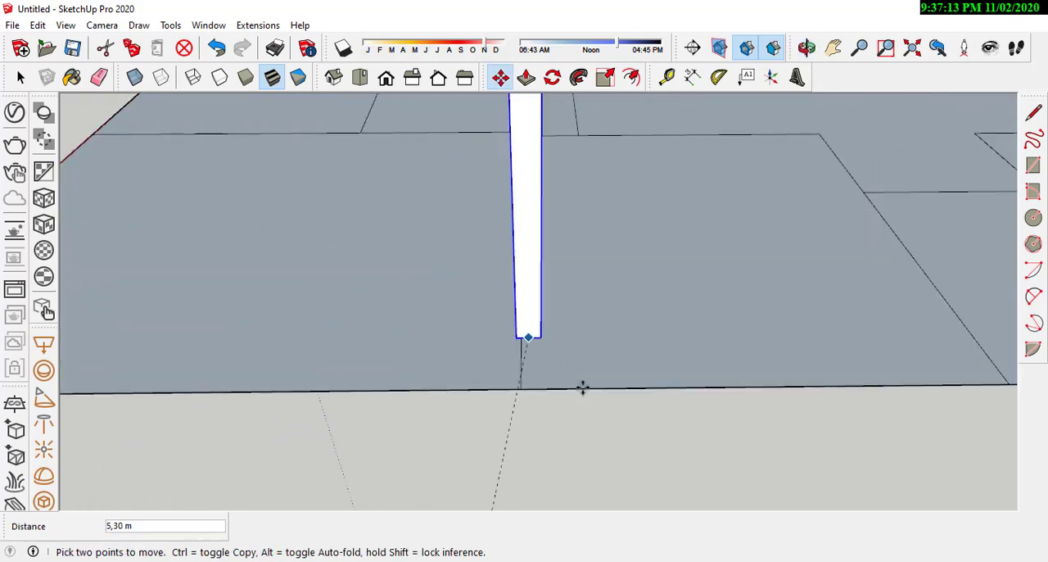
scroll(583, 386, down, 4)
scroll(548, 355, up, 5)
scroll(578, 383, up, 2)
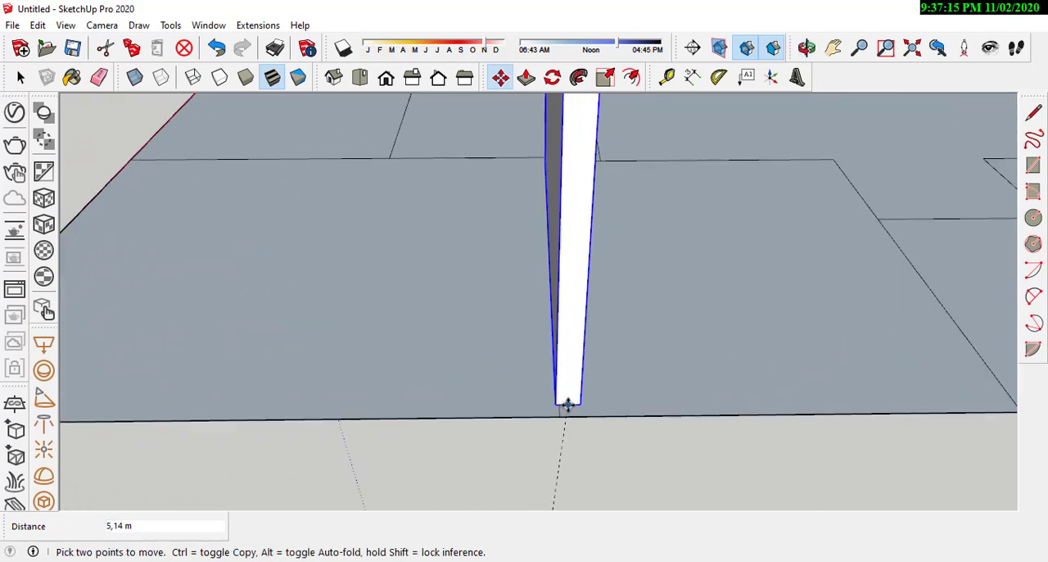
click(559, 416)
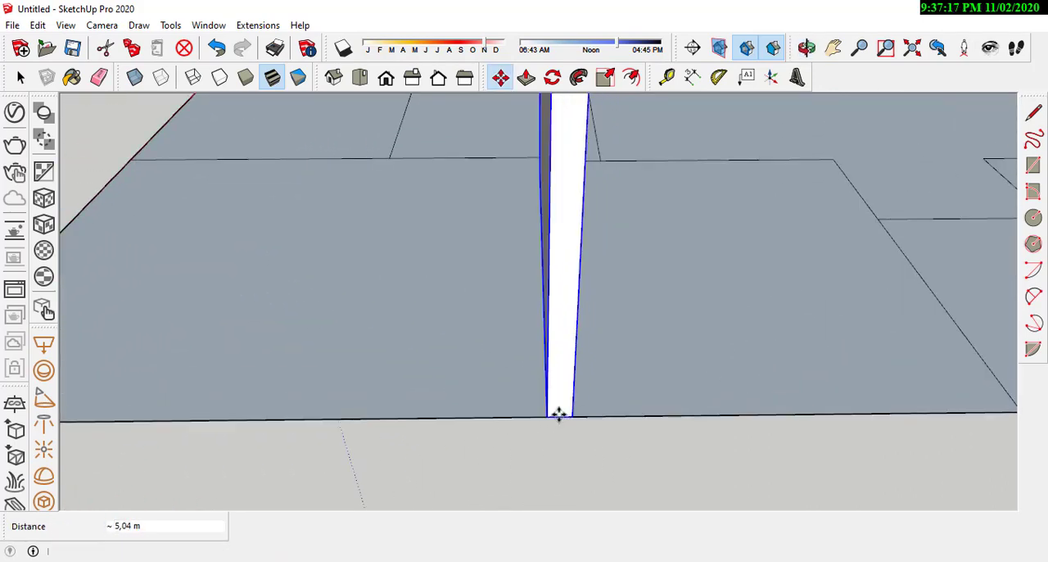
middle_drag(559, 414, 922, 464)
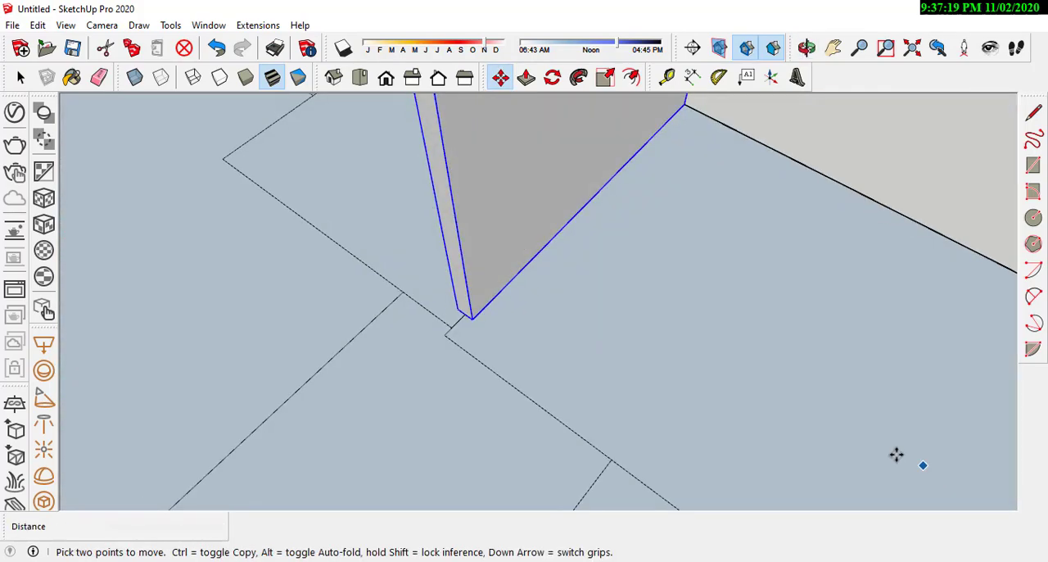
Step: Open the wall group for editing and extend its inner end face by 0.15 m with Push/Pull
scroll(636, 351, down, 4)
middle_drag(577, 383, 707, 390)
scroll(503, 269, up, 3)
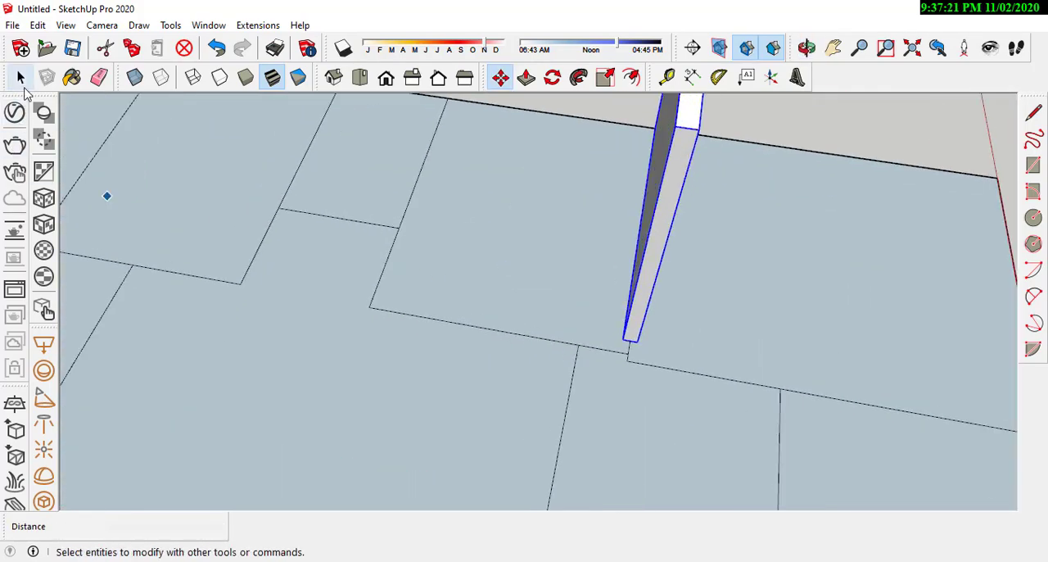
click(20, 77)
middle_drag(655, 290, 569, 309)
scroll(608, 388, down, 4)
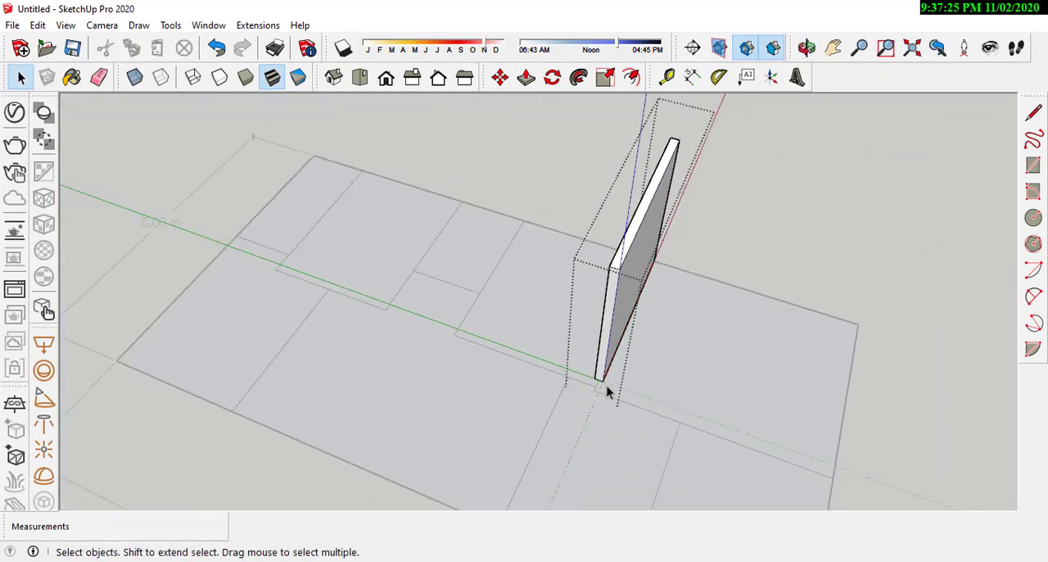
scroll(604, 388, up, 5)
scroll(585, 392, up, 1)
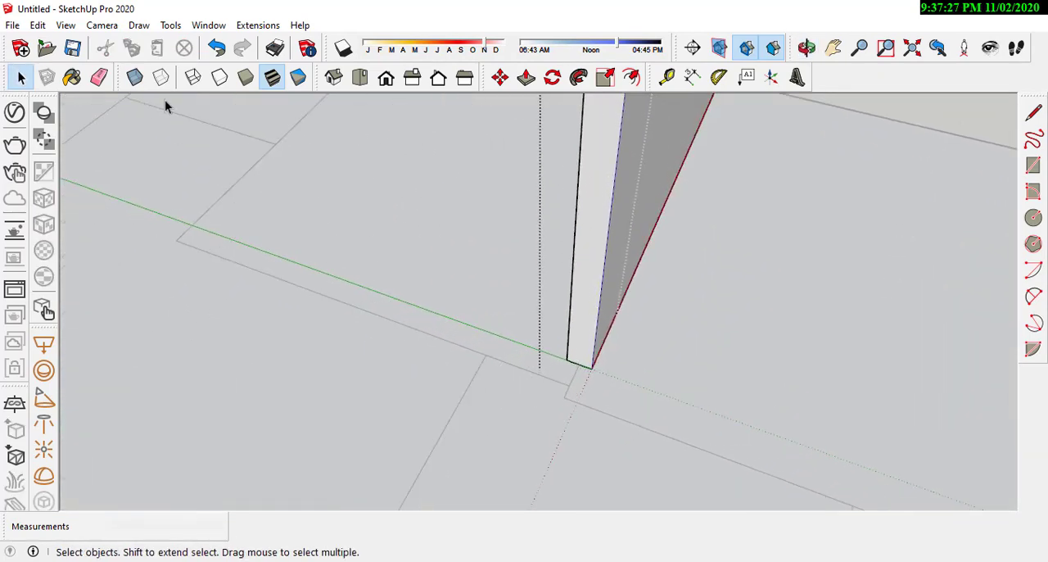
click(525, 77)
scroll(595, 358, up, 2)
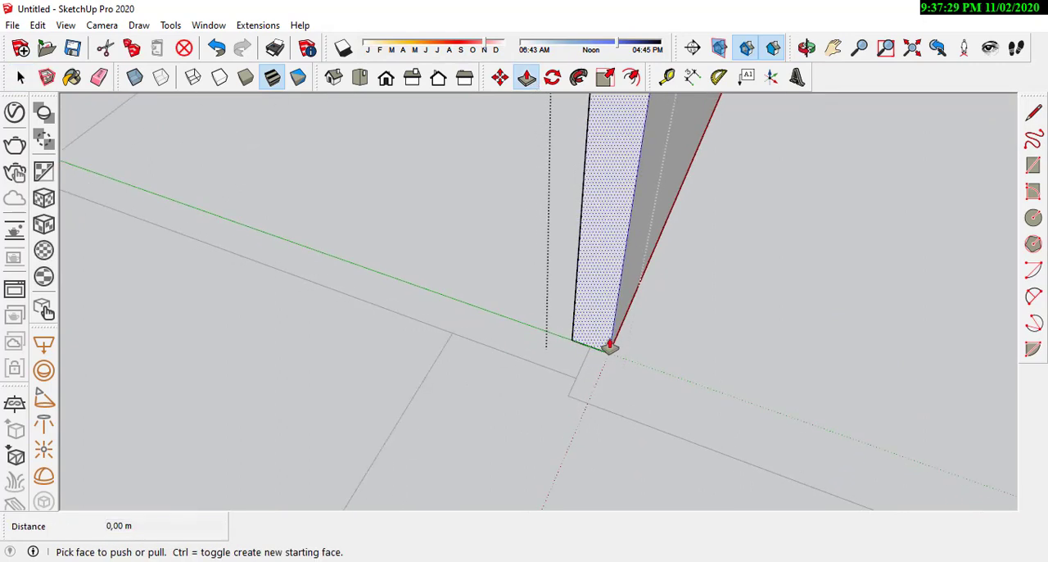
drag(601, 347, 534, 368)
scroll(563, 374, down, 4)
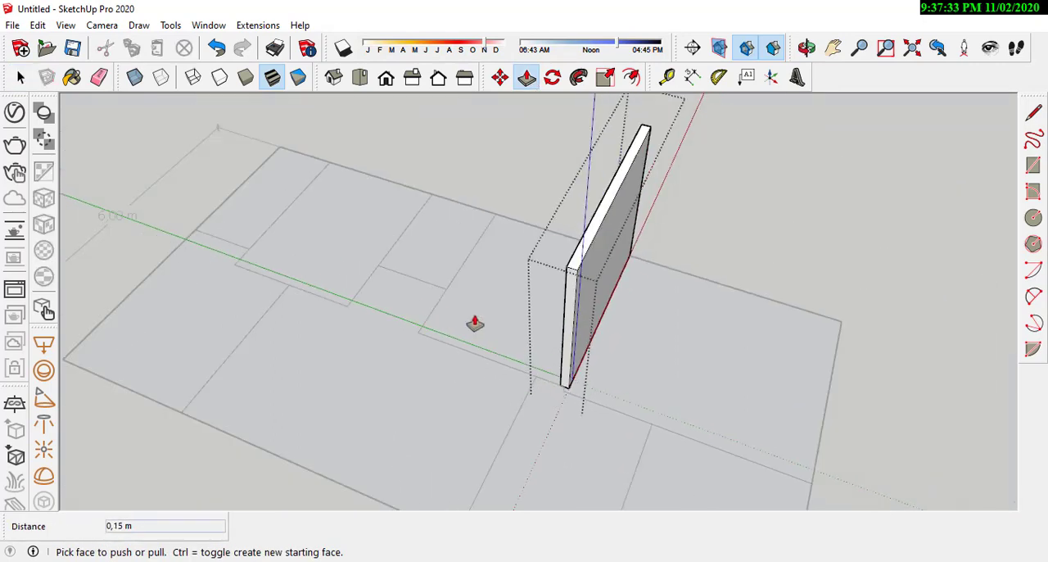
click(21, 76)
middle_drag(609, 306, 636, 242)
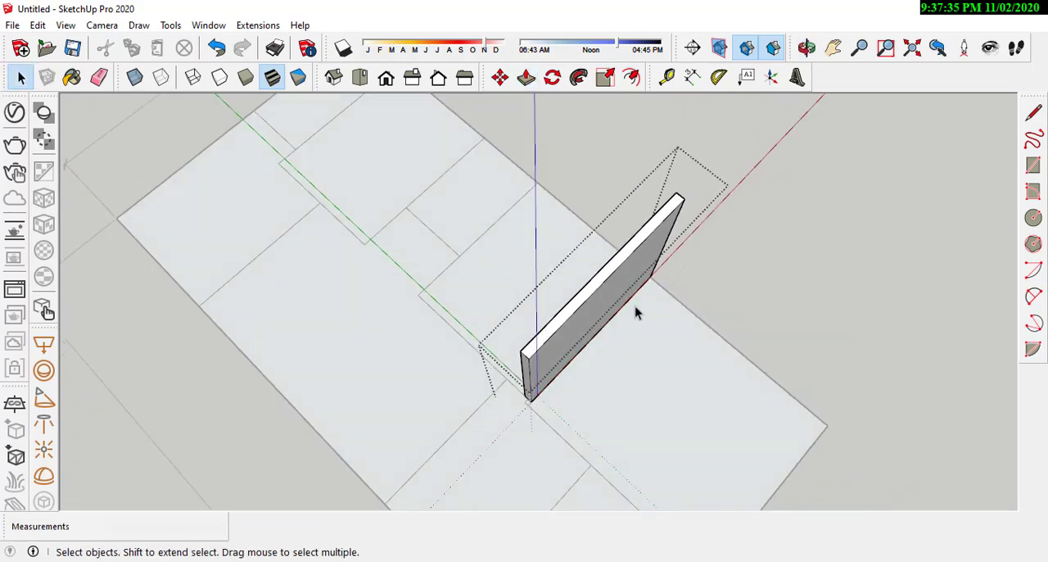
scroll(678, 267, up, 3)
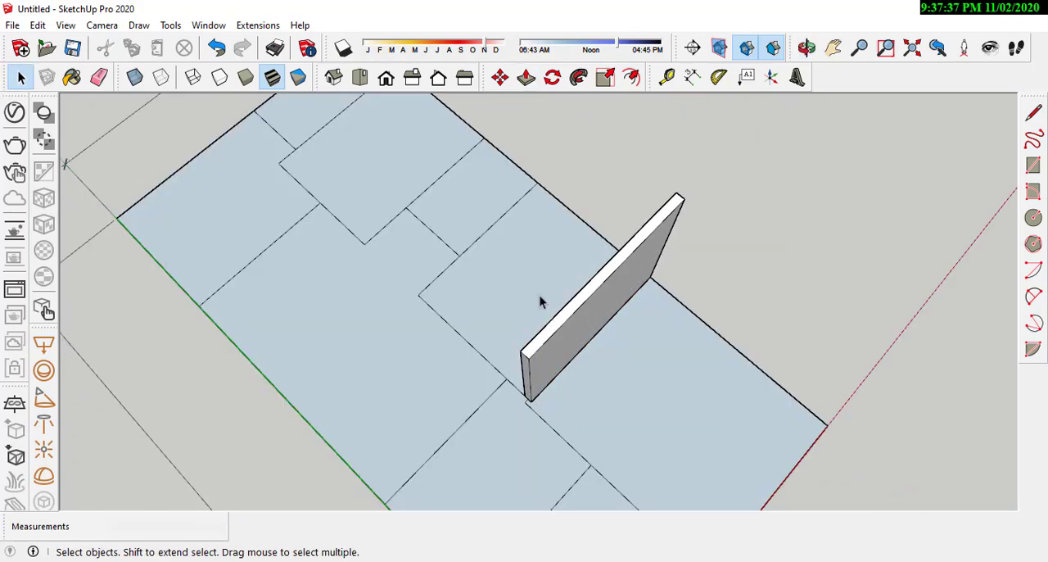
Step: Copy the extended wall group by its bottom end midpoint onto the next dividing line, farther from the red axis
middle_drag(597, 337, 627, 280)
click(627, 281)
scroll(670, 260, up, 2)
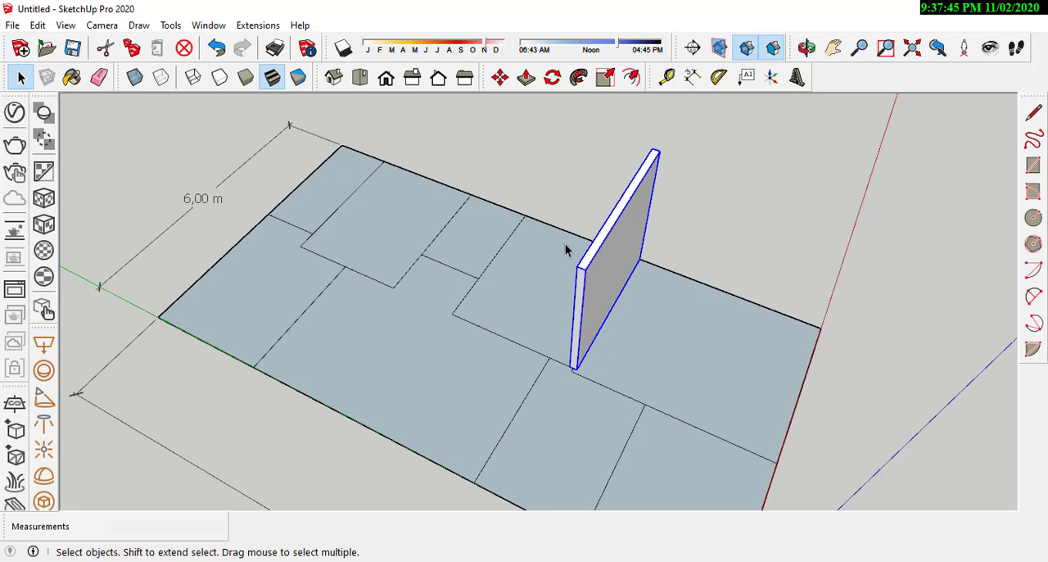
click(501, 78)
scroll(574, 367, up, 5)
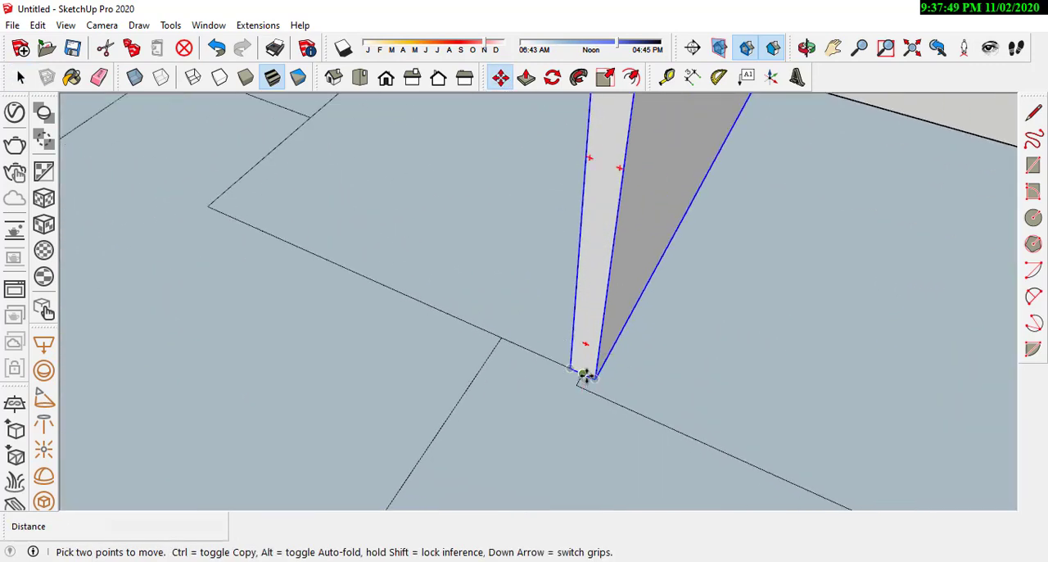
click(583, 374)
scroll(676, 352, down, 3)
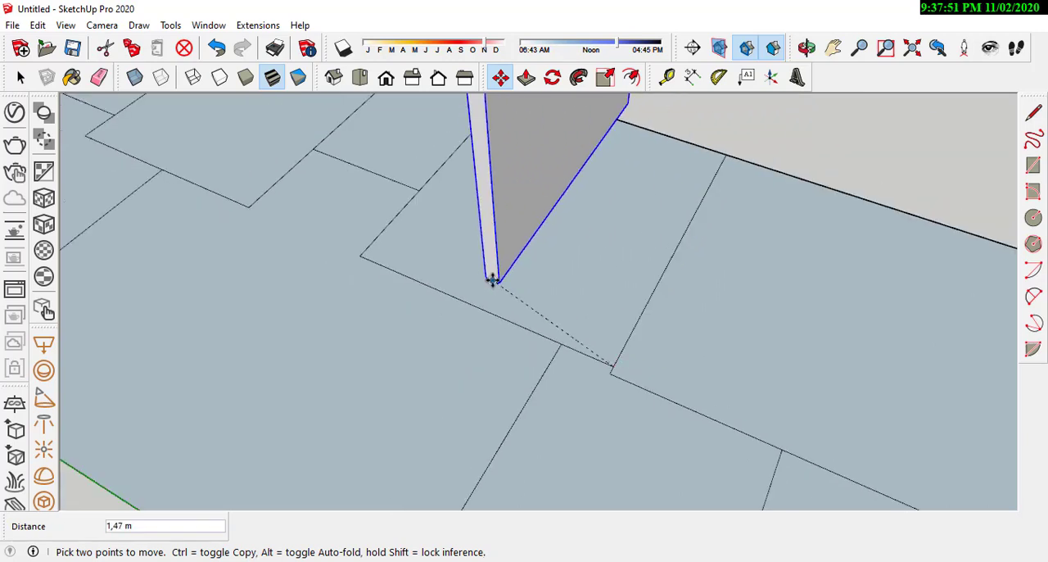
middle_drag(492, 281, 590, 279)
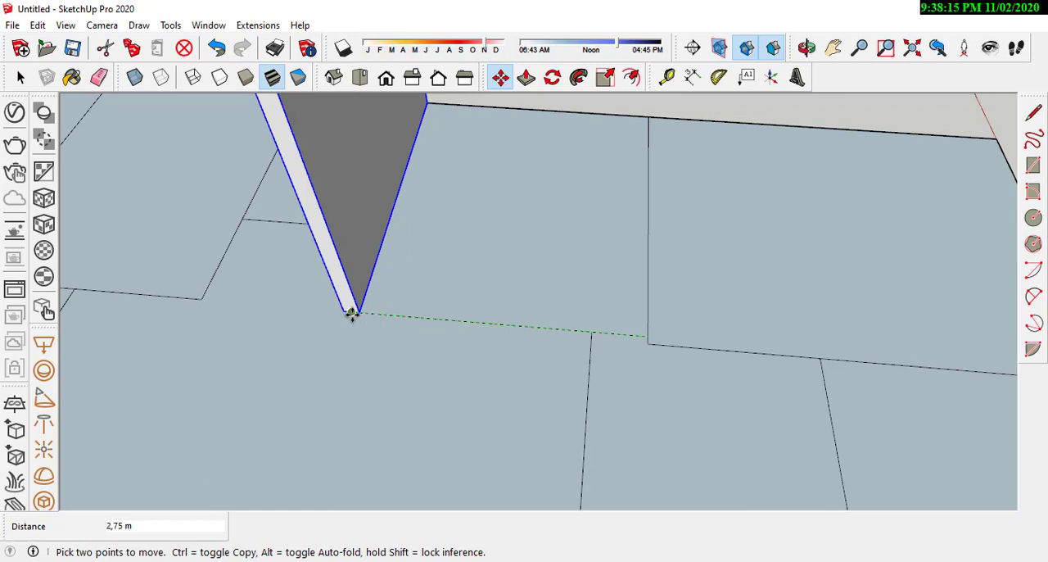
key(ctrl)
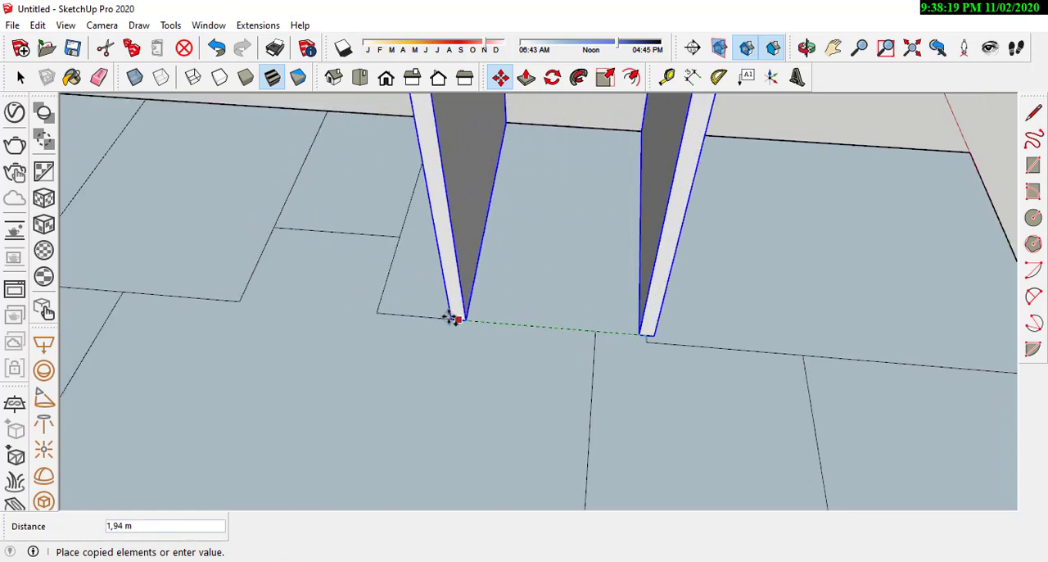
scroll(376, 314, up, 2)
scroll(377, 312, up, 2)
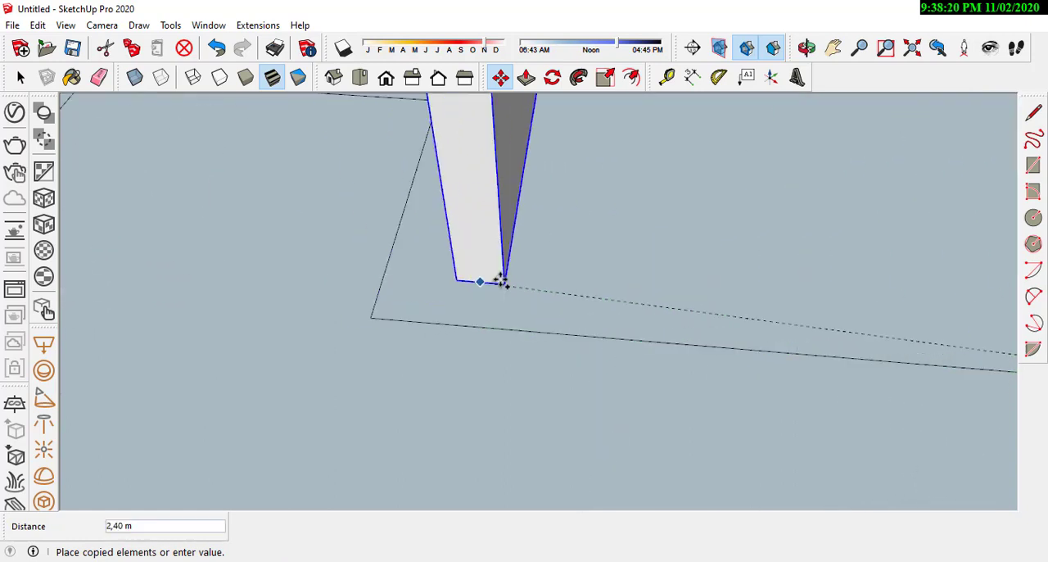
click(369, 315)
scroll(737, 374, down, 5)
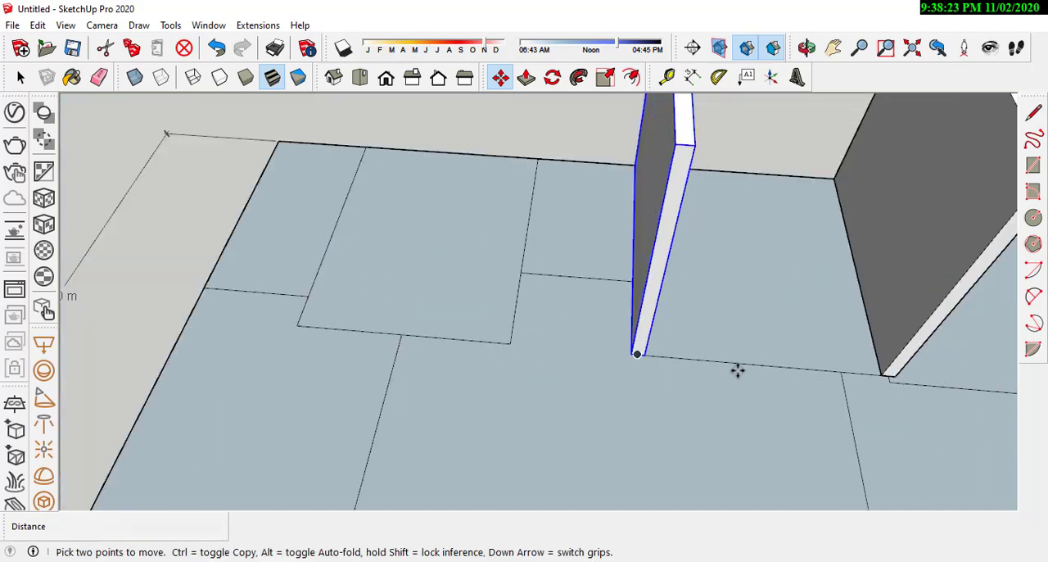
Step: Copy the new wall by its bottom end midpoint 1.45 m along the green axis to the endpoint of the following dividing line
middle_drag(737, 369, 581, 276)
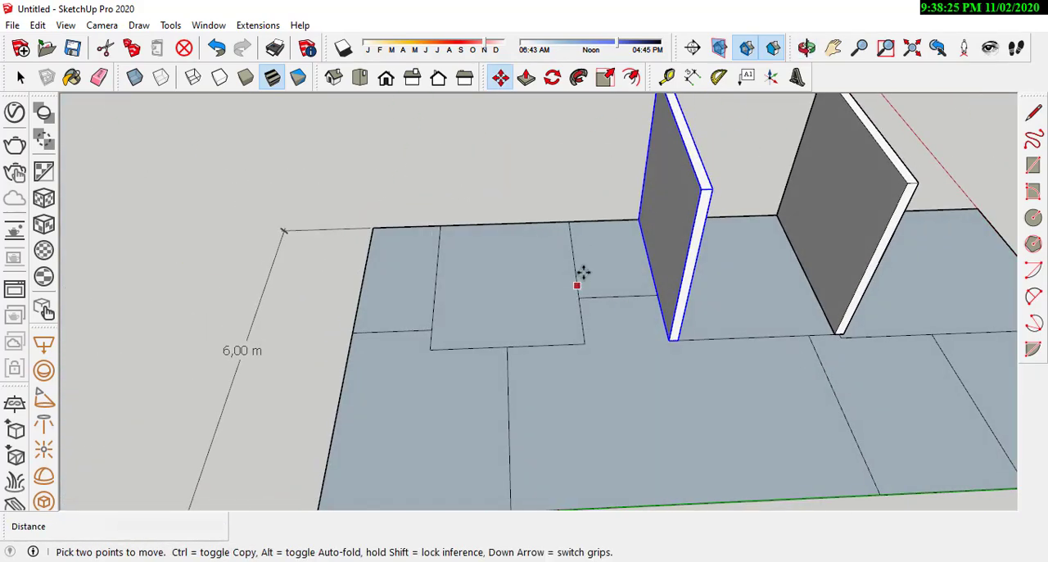
scroll(374, 306, down, 4)
middle_drag(639, 356, 547, 328)
scroll(547, 328, up, 5)
scroll(587, 369, up, 3)
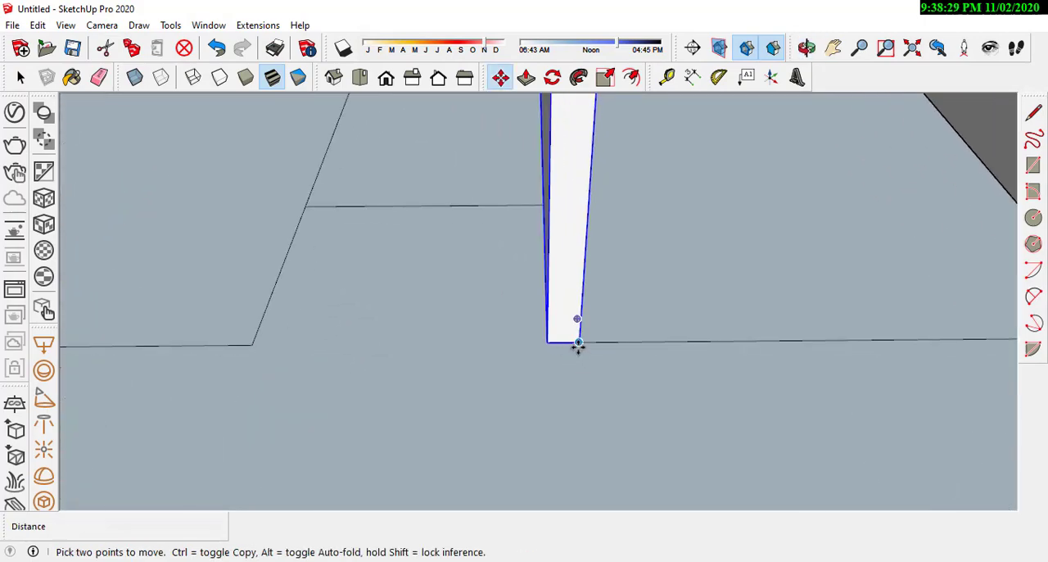
scroll(515, 361, down, 3)
middle_drag(514, 361, 660, 304)
scroll(659, 304, down, 3)
scroll(464, 319, up, 3)
scroll(496, 425, up, 3)
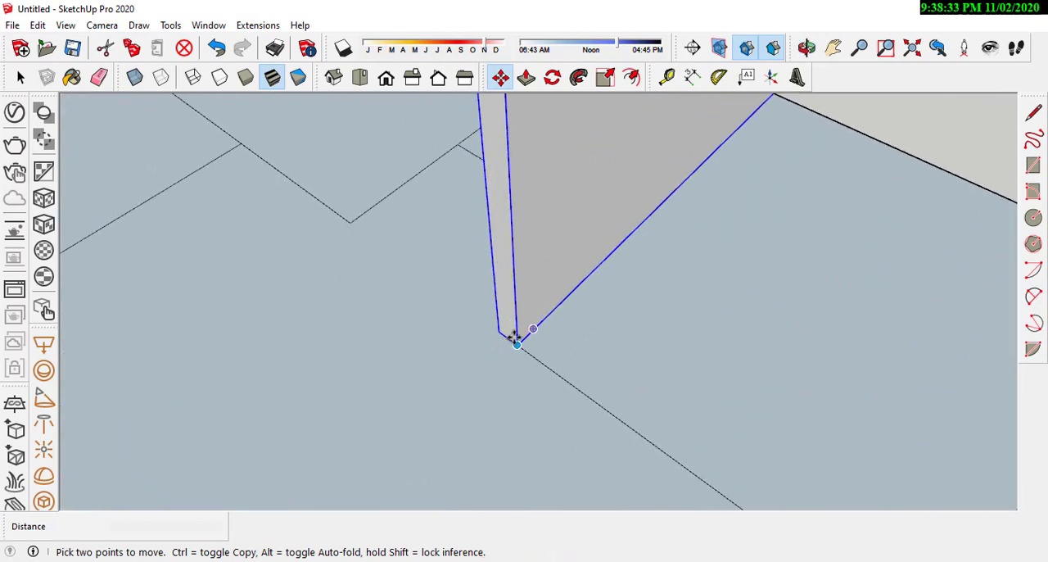
click(501, 339)
scroll(438, 313, down, 2)
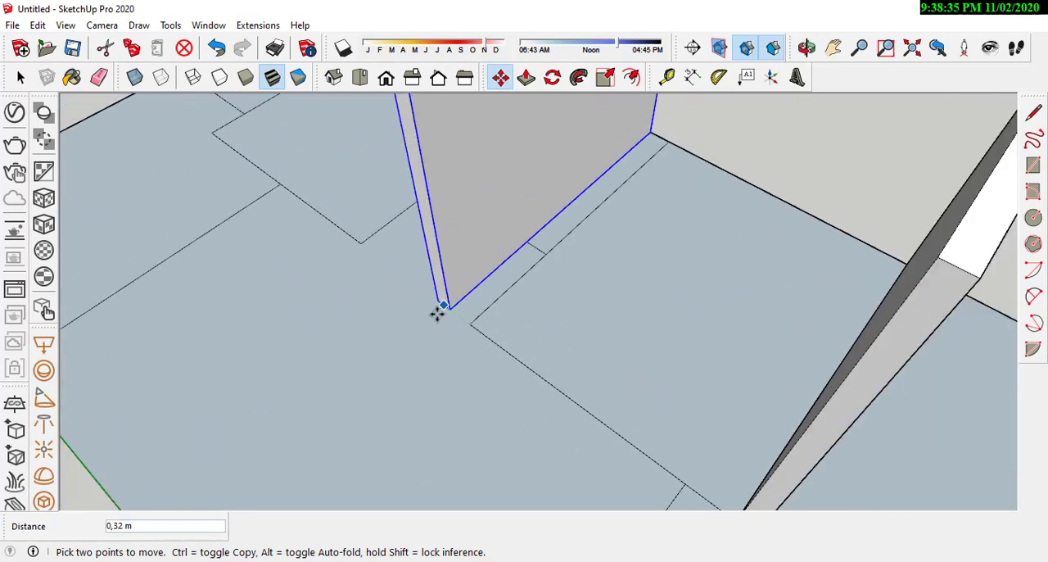
key(ctrl)
scroll(329, 215, up, 4)
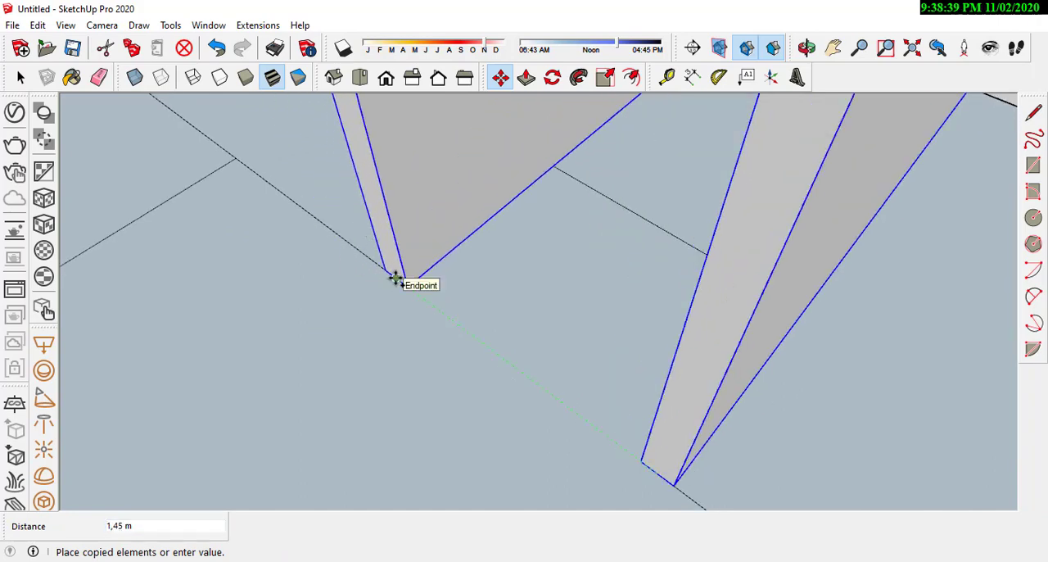
click(395, 278)
Step: Examine the three parallel walls and the remaining room lines from several angles
scroll(551, 331, down, 5)
scroll(442, 334, up, 2)
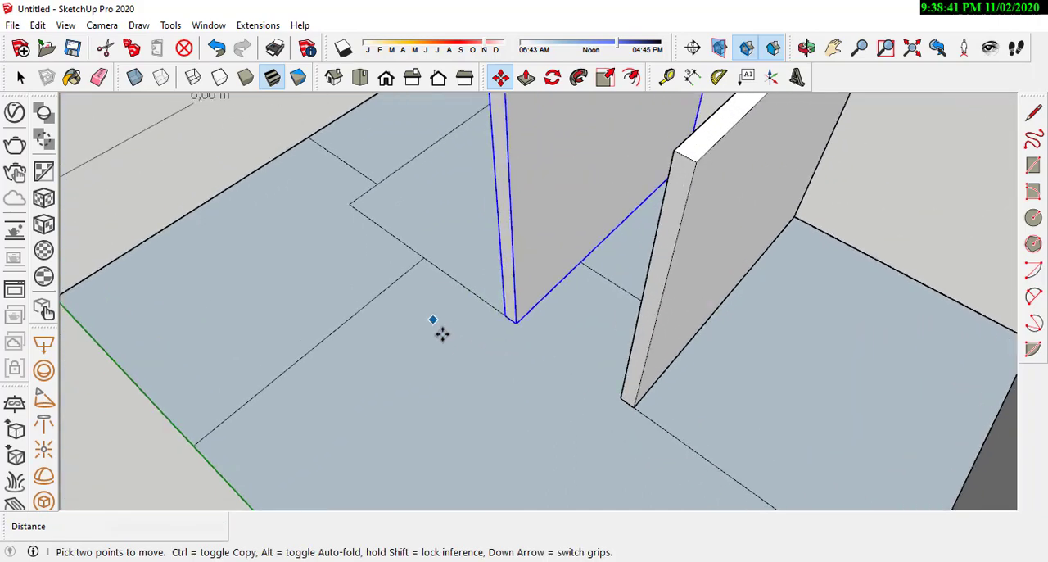
middle_drag(442, 334, 467, 376)
scroll(507, 314, up, 5)
scroll(532, 328, down, 6)
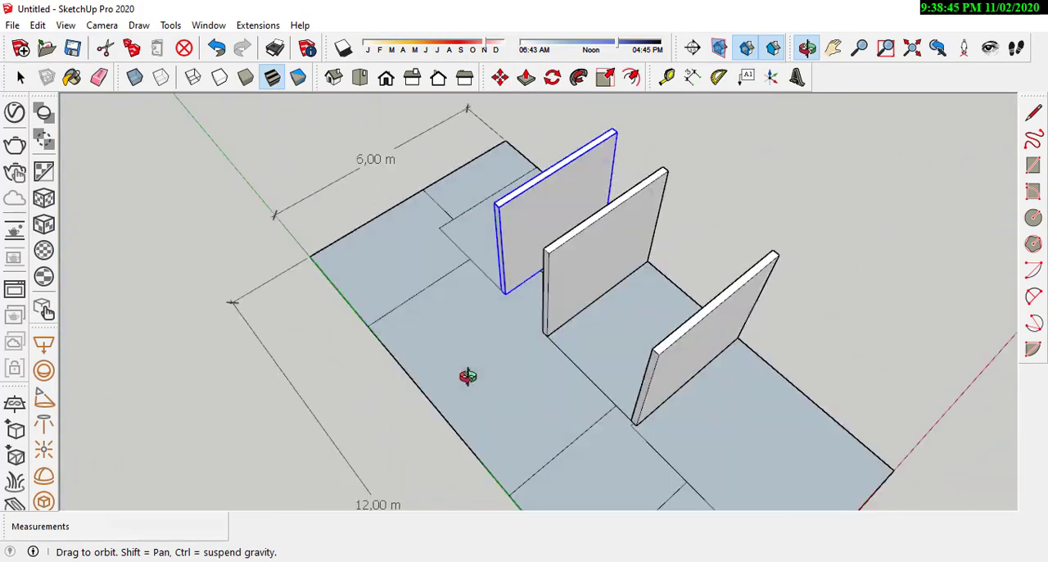
scroll(491, 271, down, 3)
key(m)
middle_drag(657, 406, 473, 293)
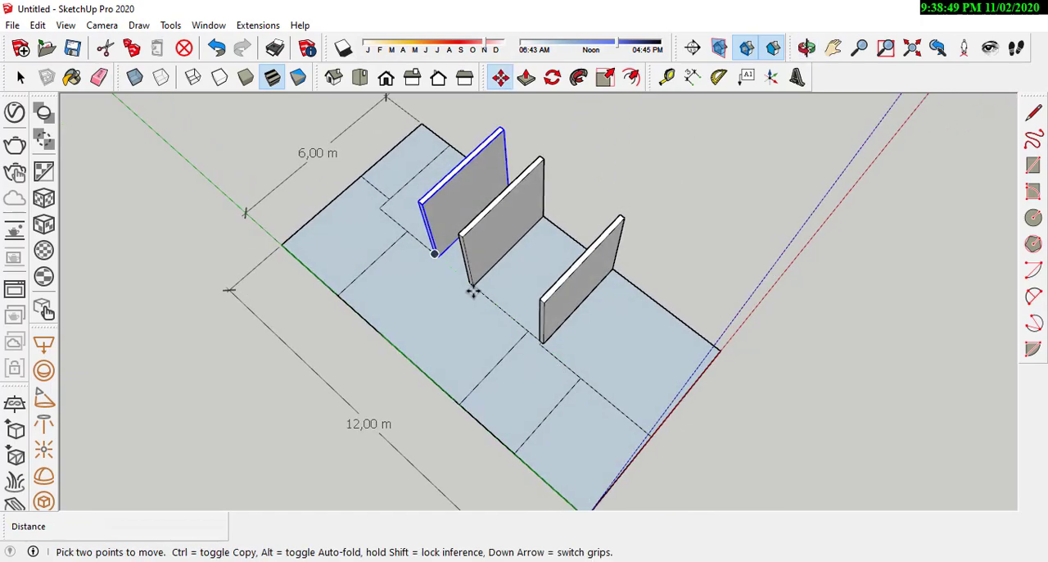
middle_drag(567, 452, 622, 333)
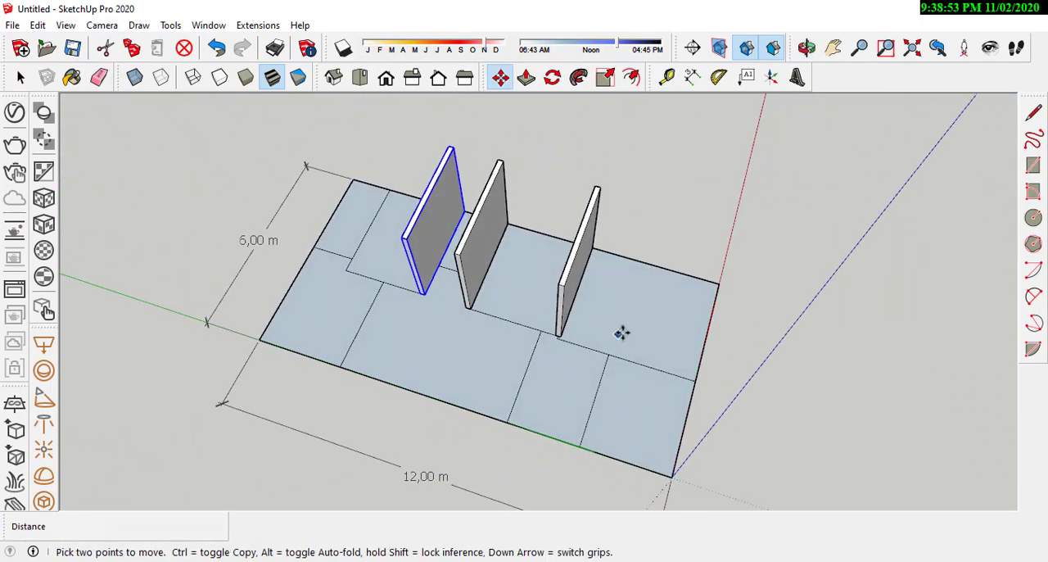
middle_drag(436, 304, 620, 283)
Step: Copy the third wall by its bottom end midpoint to the corner of the last dividing line near the 6 m edge
scroll(407, 339, up, 2)
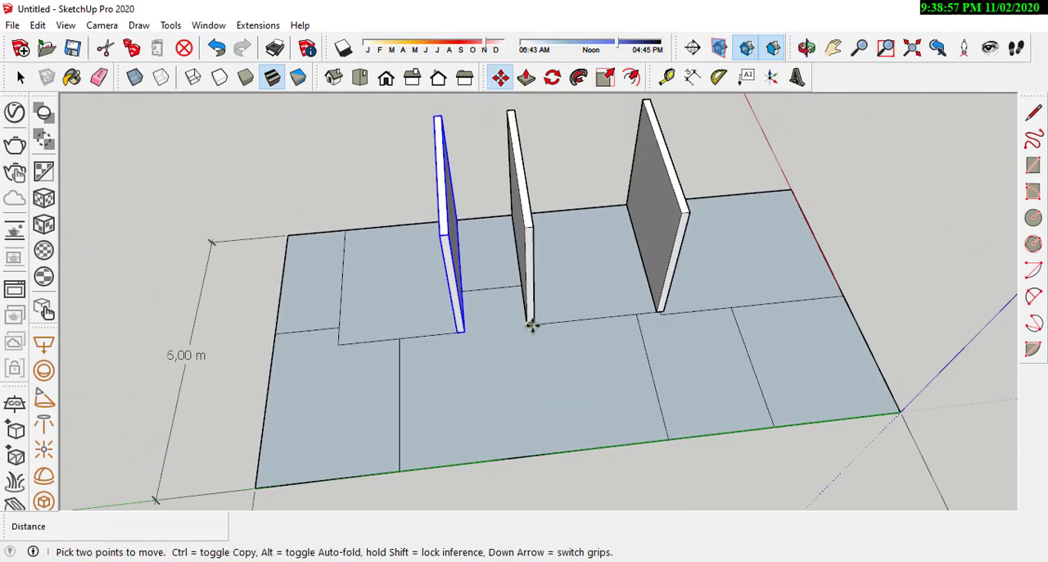
scroll(481, 329, up, 5)
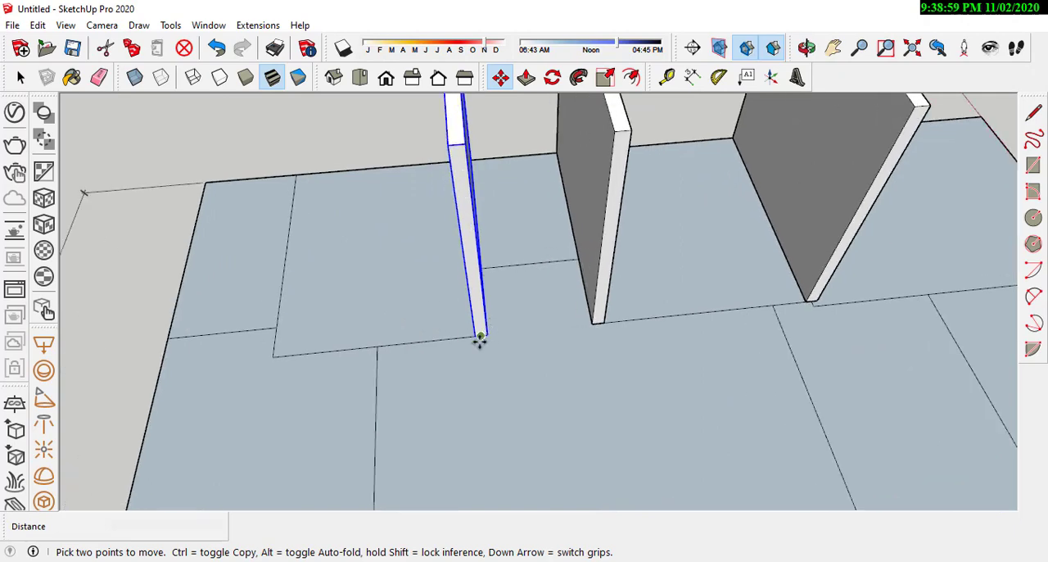
click(481, 331)
key(ctrl)
scroll(737, 282, down, 3)
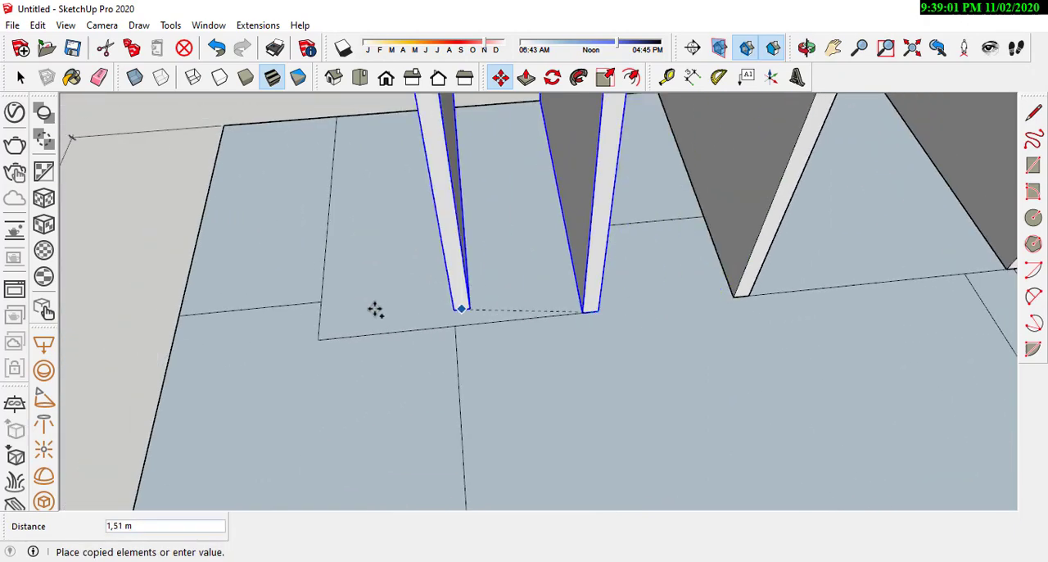
scroll(341, 307, up, 2)
click(291, 355)
Step: Copy the fourth wall about 1.07 m toward the plot's 6 m edge and rotate the copy 90° about the vertical axis
scroll(534, 335, down, 2)
middle_drag(482, 357, 737, 360)
key(ctrl)
click(652, 395)
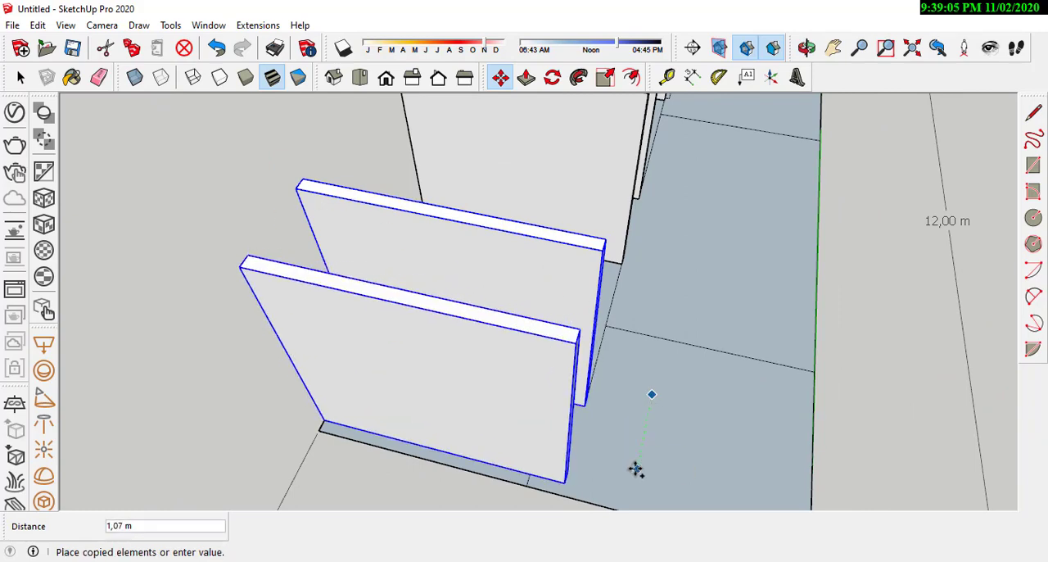
click(634, 467)
key(q)
click(542, 329)
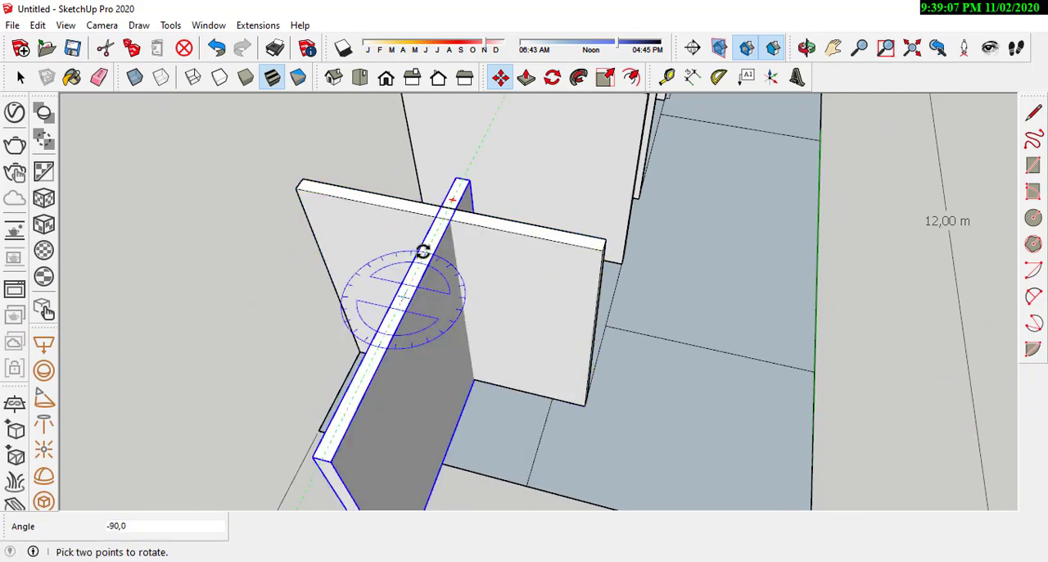
click(424, 250)
Step: Move the rotated wall by its bottom end corner to the plot's corner, running along the long edge
scroll(483, 233, down, 3)
middle_drag(467, 308, 602, 315)
scroll(645, 420, up, 1)
click(659, 420)
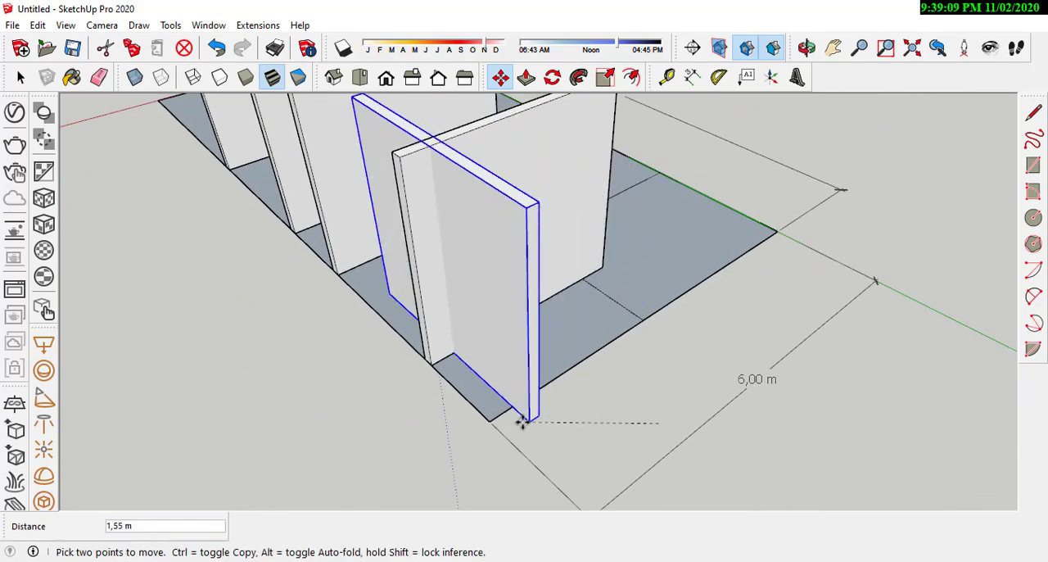
click(489, 420)
Step: Open the rotated wall group for editing and shorten it about 1.92 m with Push/Pull to meet the fourth cross wall
middle_drag(491, 419, 767, 346)
middle_drag(779, 257, 653, 318)
key(space)
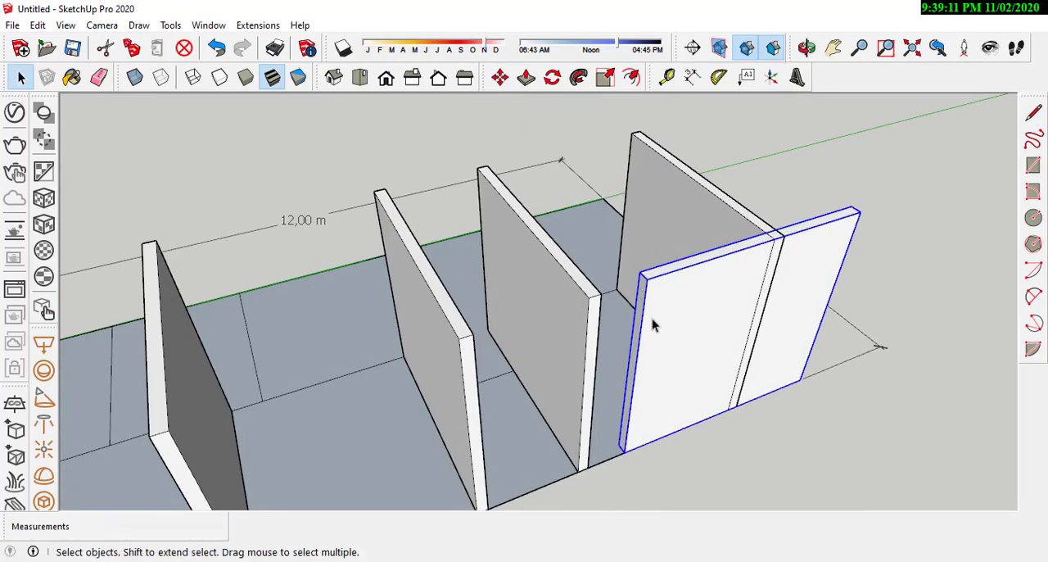
double_click(653, 352)
middle_drag(653, 354, 681, 301)
key(p)
click(681, 301)
scroll(631, 183, down, 3)
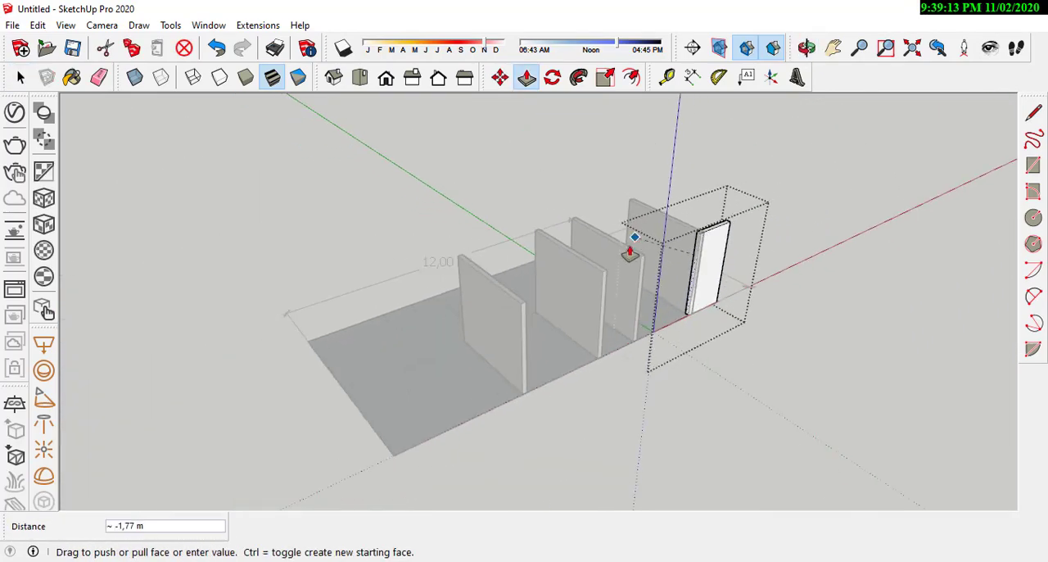
scroll(498, 376, up, 2)
scroll(497, 365, down, 1)
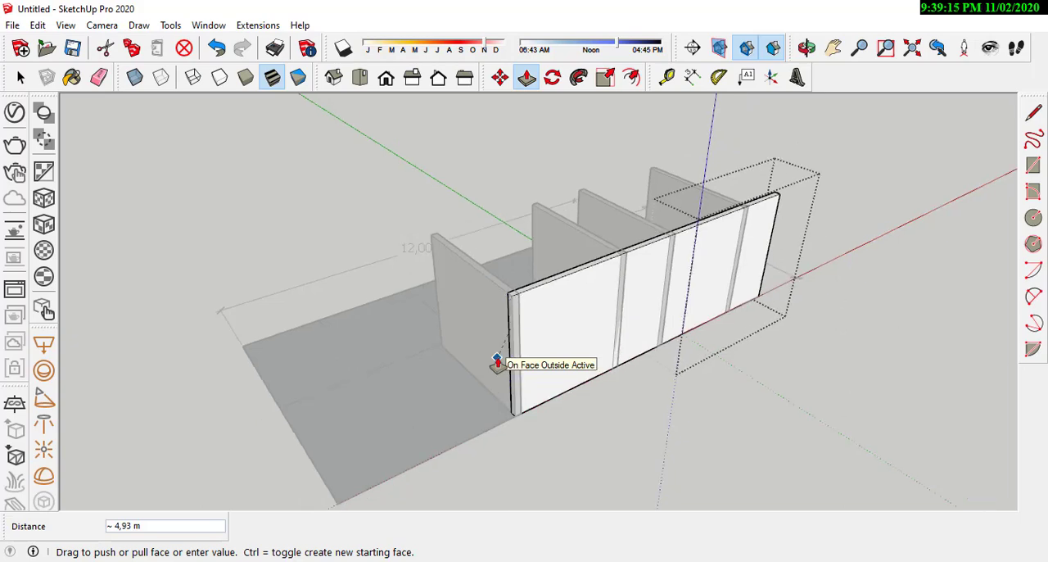
middle_drag(444, 368, 533, 428)
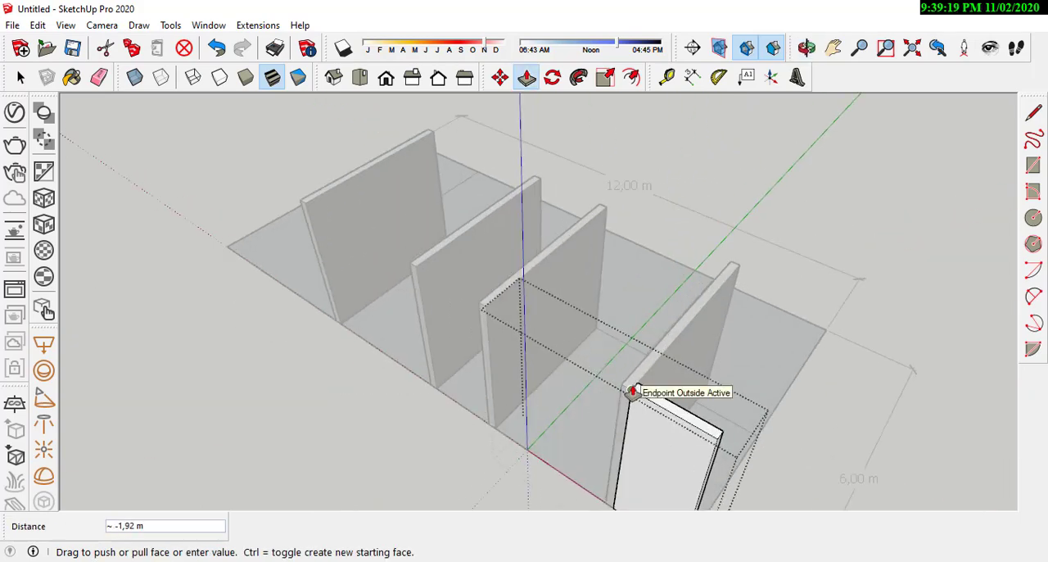
click(632, 392)
drag(399, 266, 475, 276)
key(p)
scroll(651, 417, up, 4)
mouse_move(651, 418)
middle_down()
mouse_move(227, 368)
mouse_move(508, 412)
mouse_move(691, 464)
mouse_move(685, 405)
middle_up()
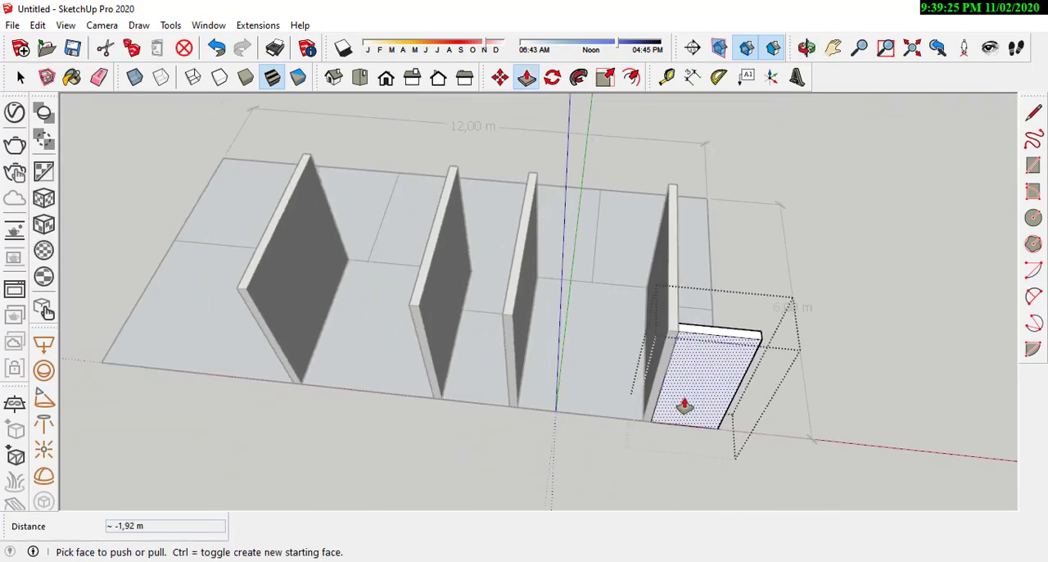
middle_drag(464, 403, 701, 384)
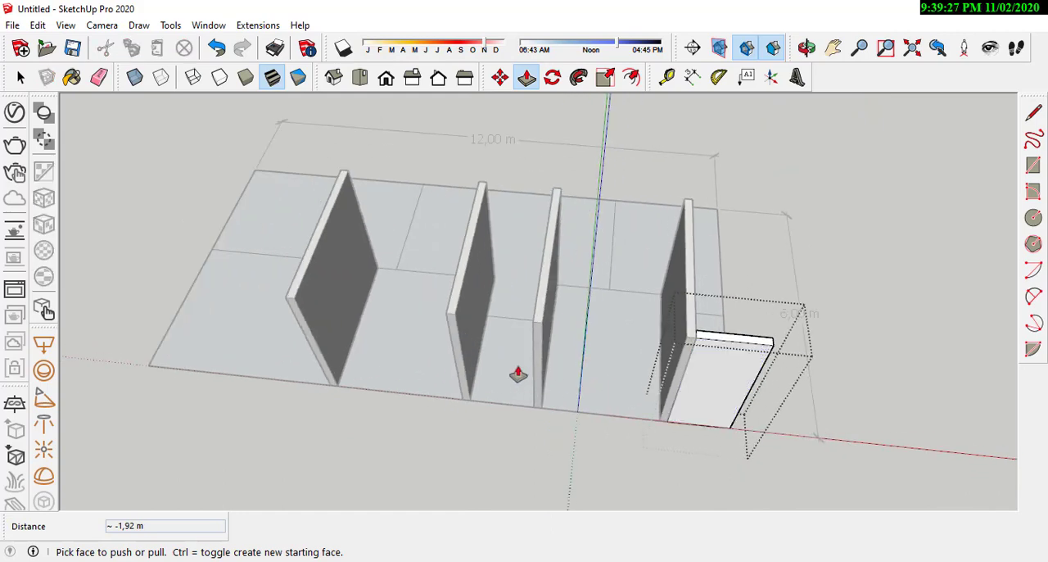
middle_drag(517, 374, 710, 329)
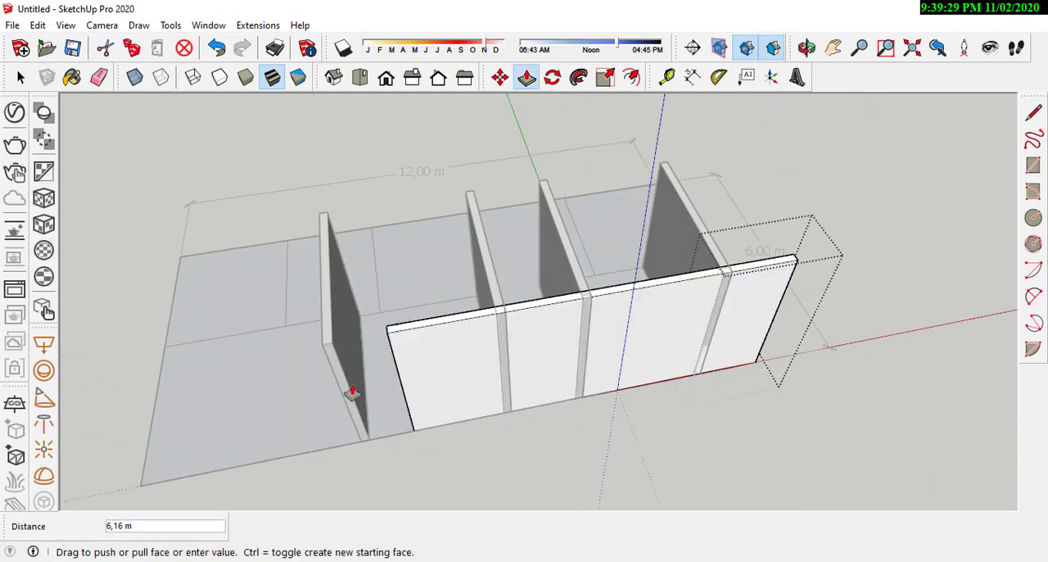
middle_drag(309, 400, 411, 439)
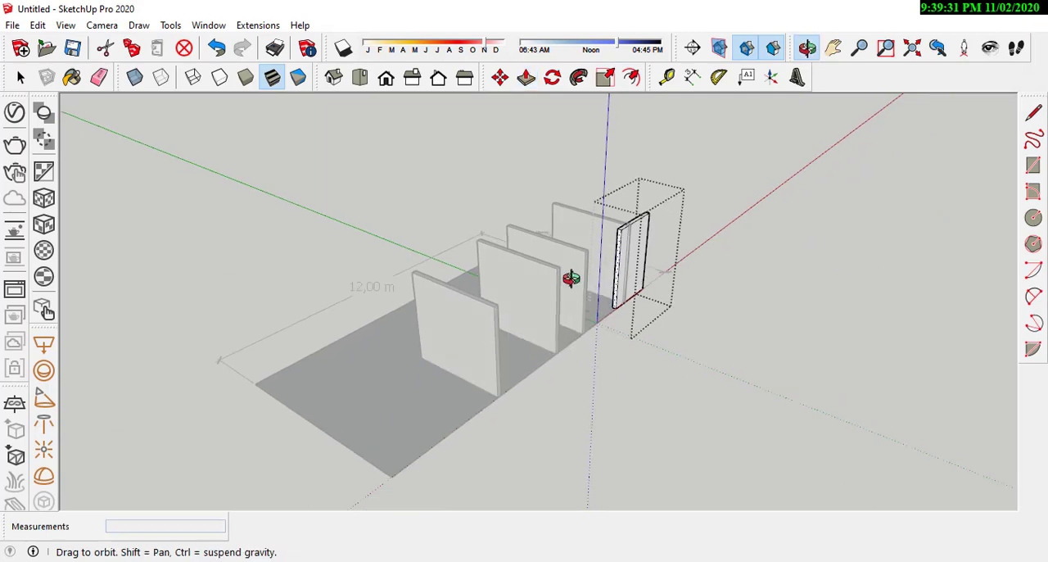
middle_drag(572, 279, 393, 283)
scroll(651, 296, up, 1)
click(655, 306)
scroll(736, 338, up, 1)
middle_drag(736, 338, 638, 332)
scroll(639, 332, down, 2)
middle_drag(552, 355, 627, 374)
scroll(627, 375, up, 2)
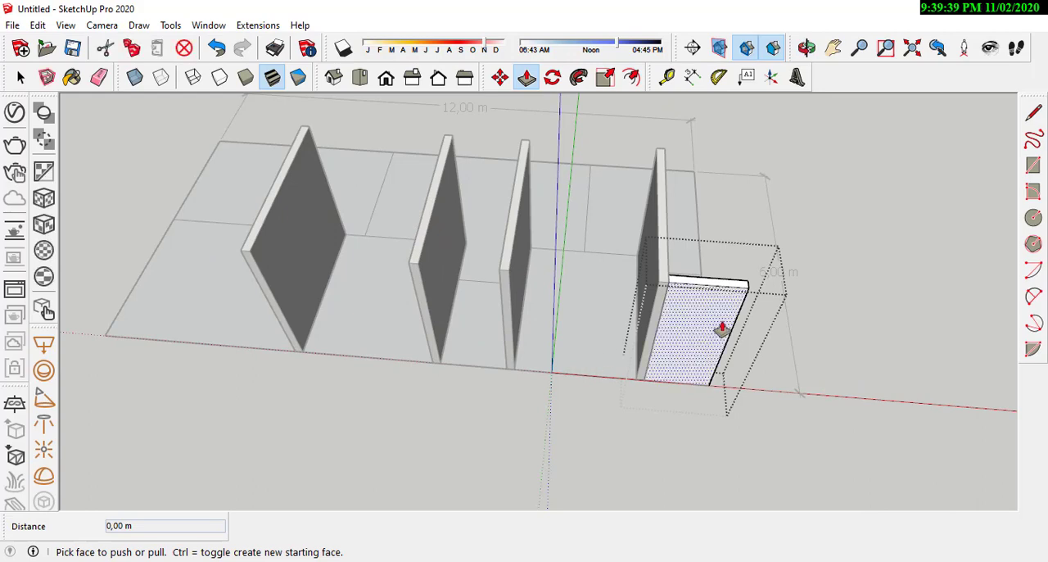
middle_drag(721, 327, 683, 252)
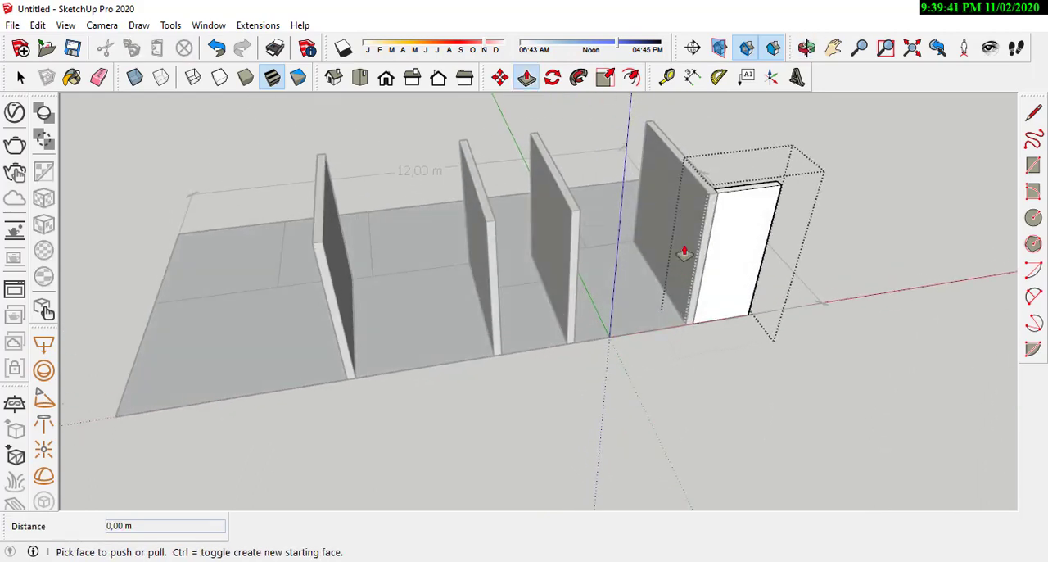
scroll(678, 211, up, 1)
mouse_move(706, 292)
middle_down()
mouse_move(452, 321)
mouse_move(639, 355)
mouse_move(562, 355)
mouse_move(726, 292)
middle_up()
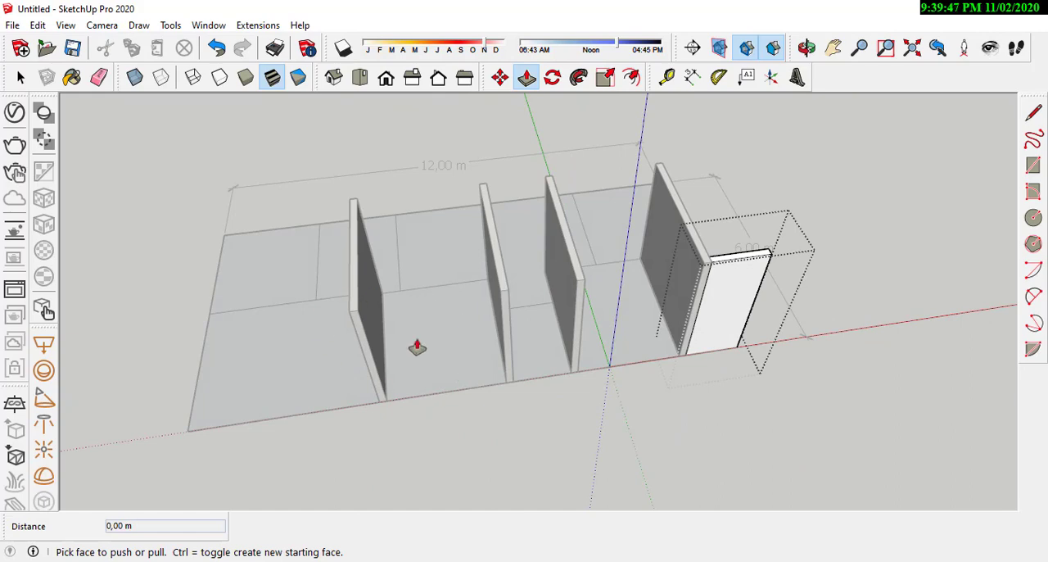
mouse_move(576, 348)
middle_down()
mouse_move(423, 377)
mouse_move(483, 303)
mouse_move(582, 332)
middle_up()
scroll(700, 319, up, 1)
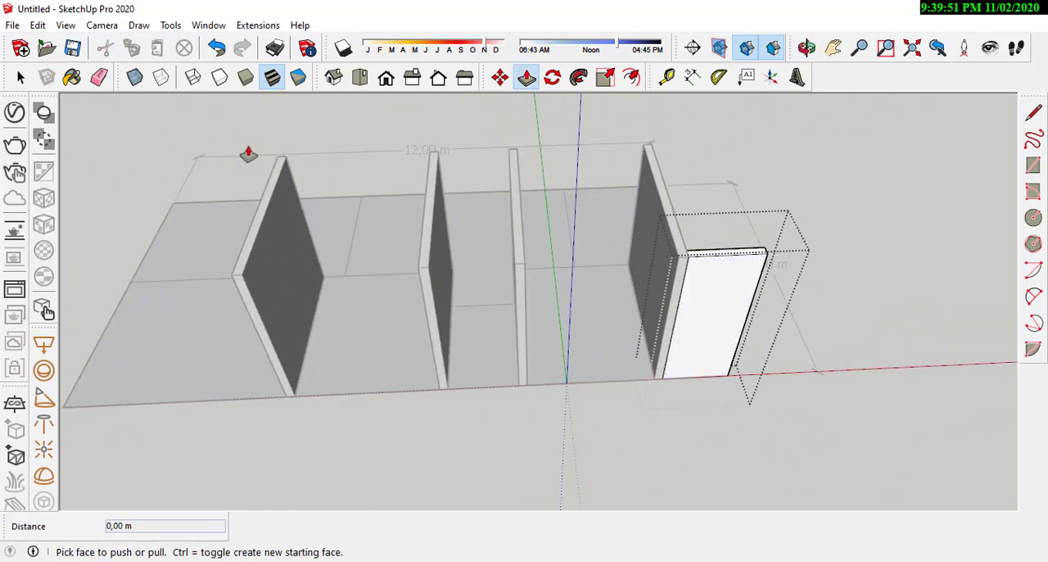
Step: Examine how the four cross walls and the short outer wall sit on the room lines from several sides
middle_drag(536, 473, 974, 344)
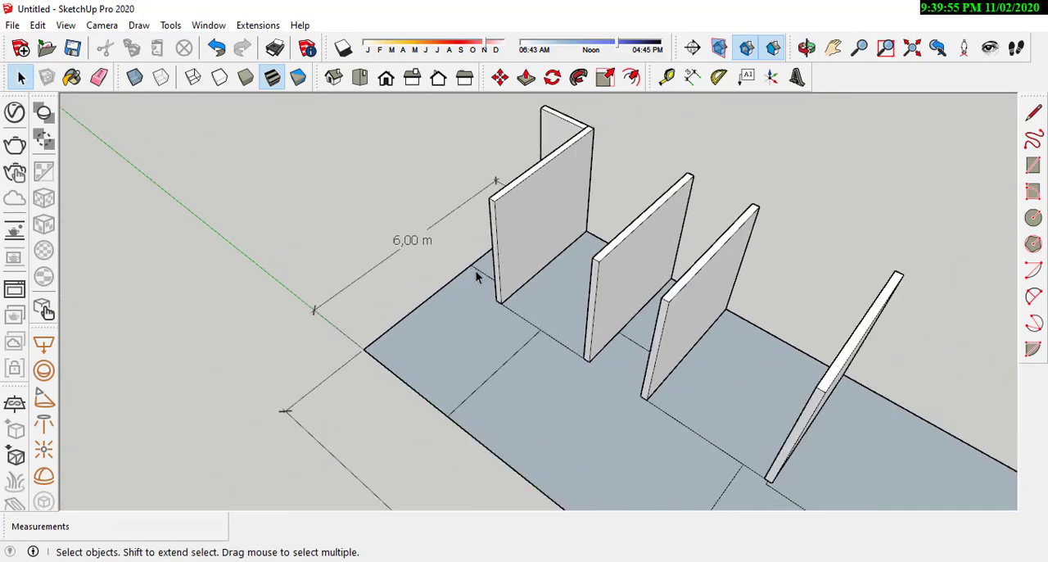
scroll(477, 276, up, 1)
middle_drag(632, 317, 592, 220)
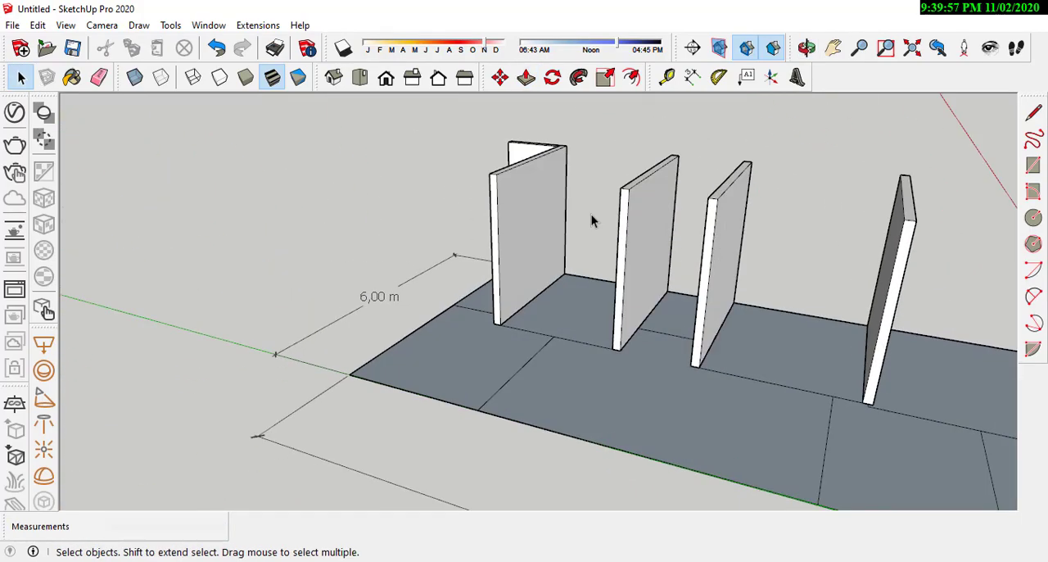
scroll(682, 309, down, 3)
scroll(690, 295, up, 2)
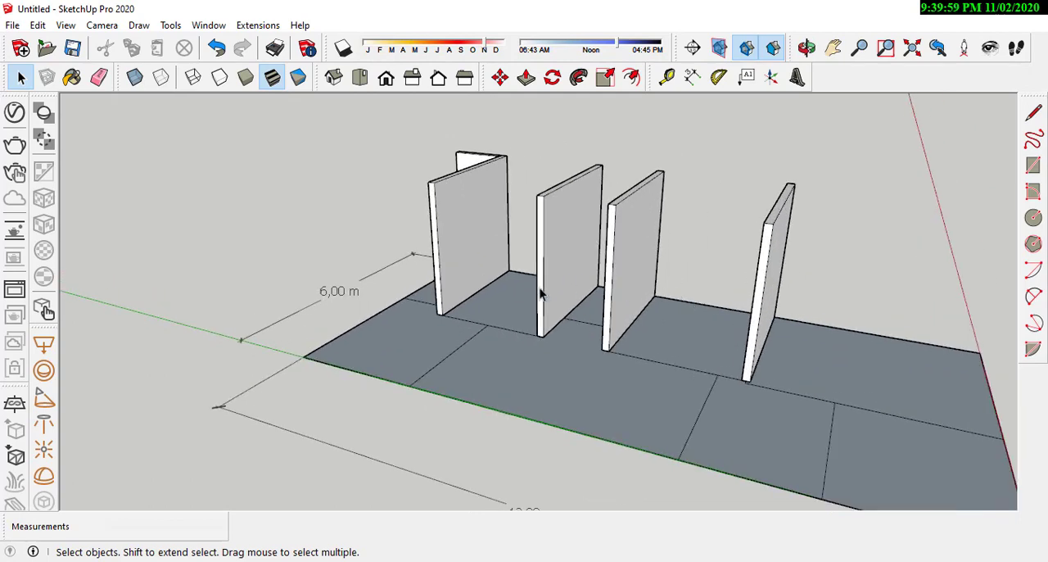
middle_drag(574, 259, 654, 244)
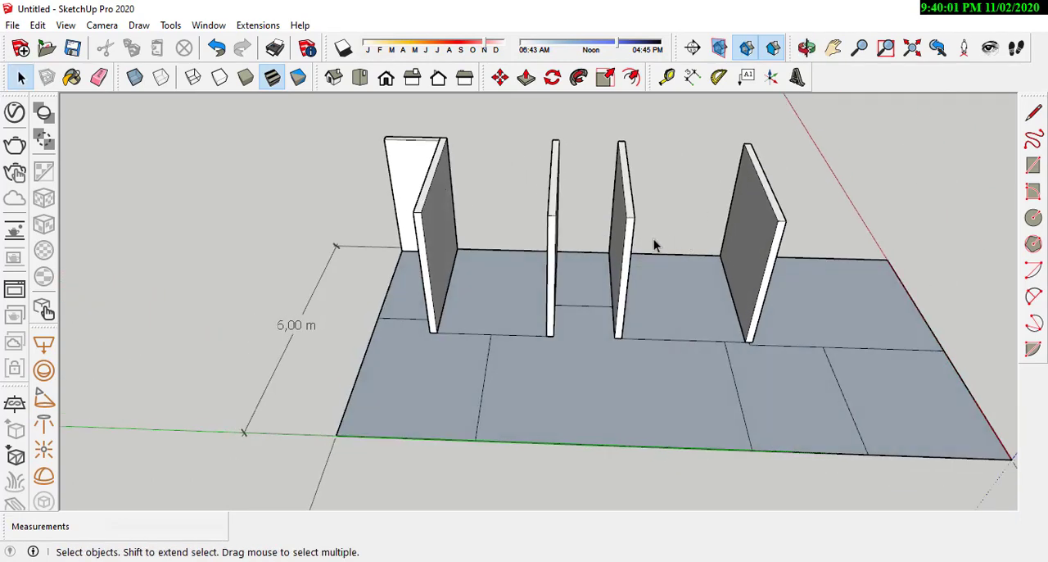
middle_drag(540, 240, 462, 302)
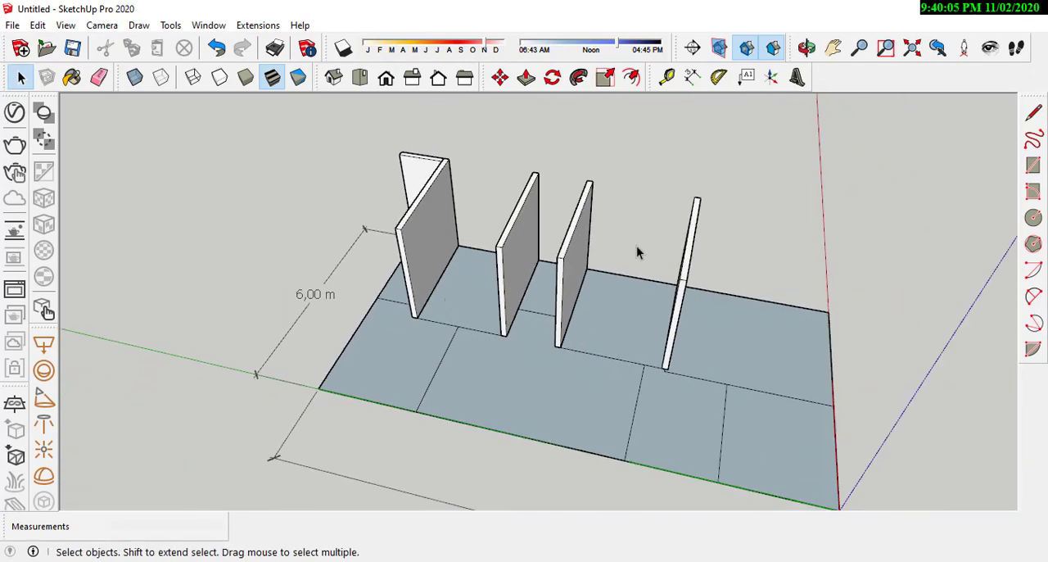
middle_drag(636, 252, 674, 322)
scroll(674, 322, up, 4)
scroll(632, 318, down, 2)
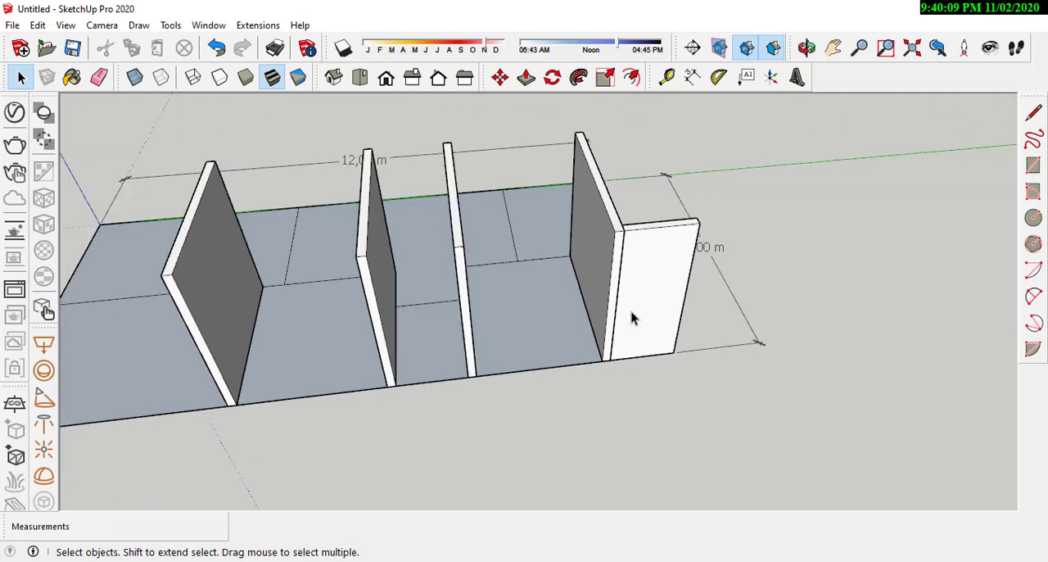
scroll(601, 283, down, 2)
scroll(601, 283, up, 2)
scroll(617, 312, down, 2)
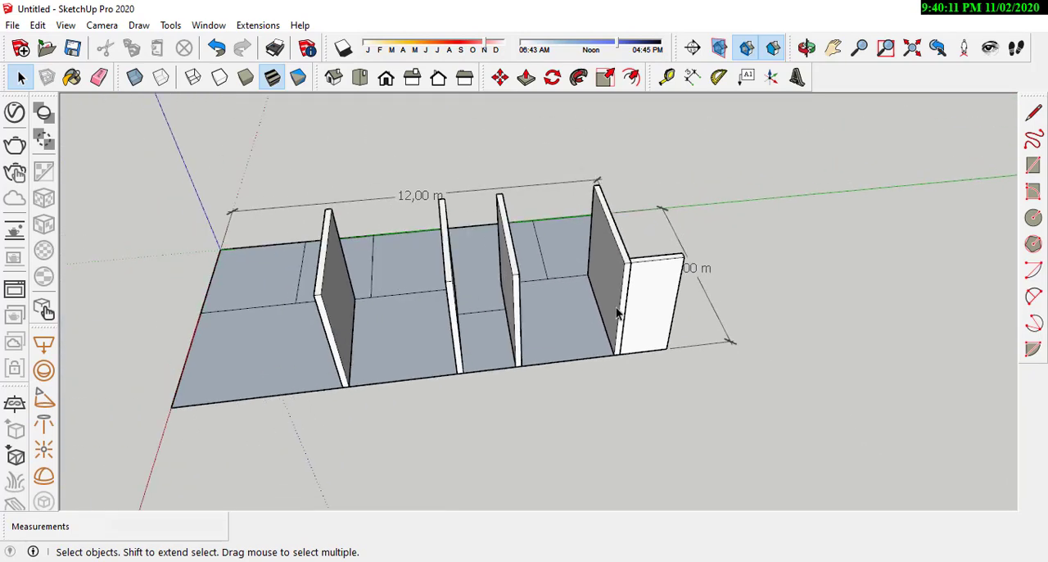
scroll(617, 312, down, 1)
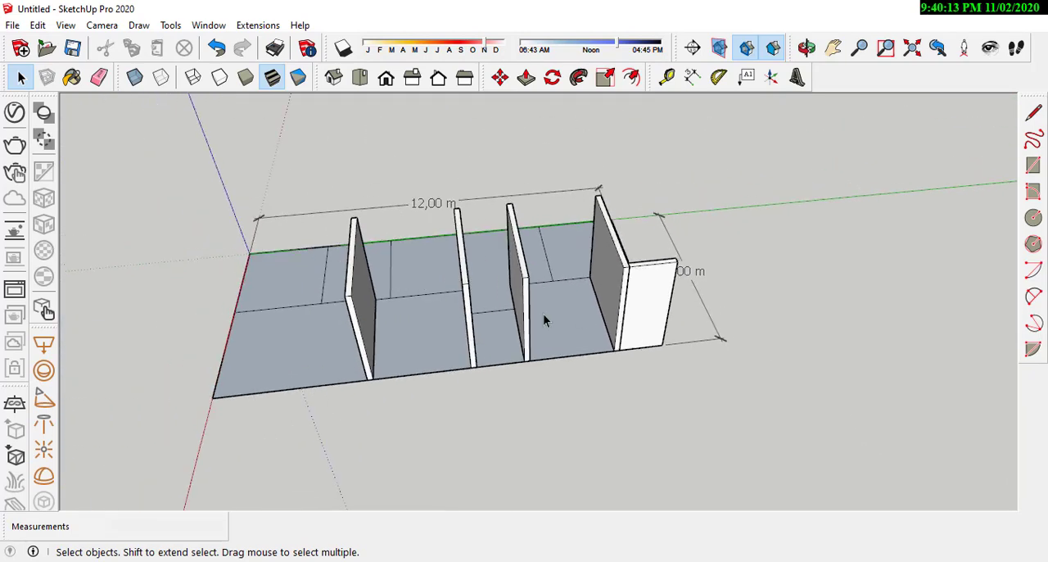
scroll(544, 321, up, 2)
middle_drag(575, 344, 594, 311)
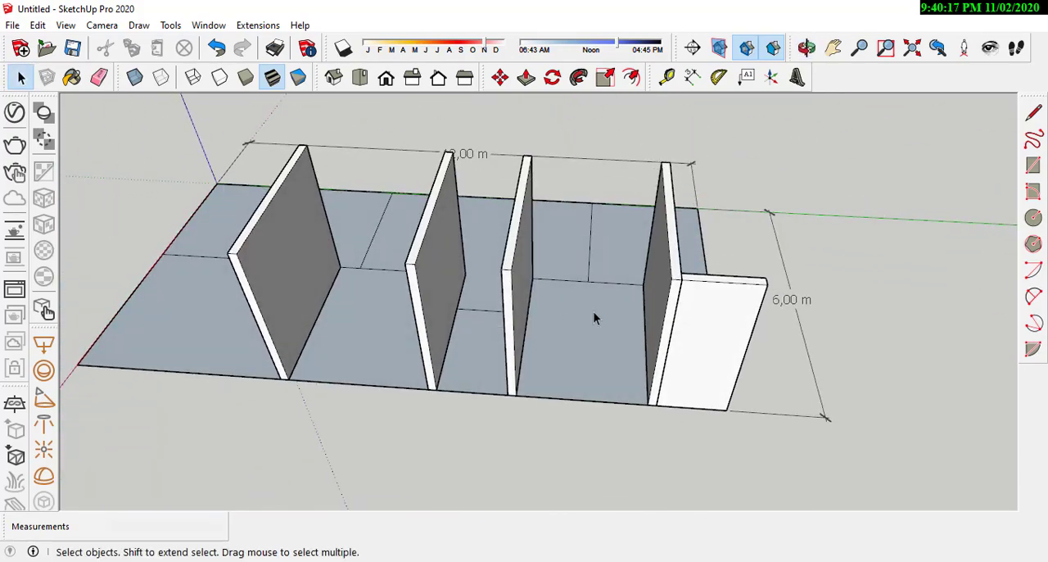
scroll(700, 336, up, 1)
scroll(718, 335, up, 2)
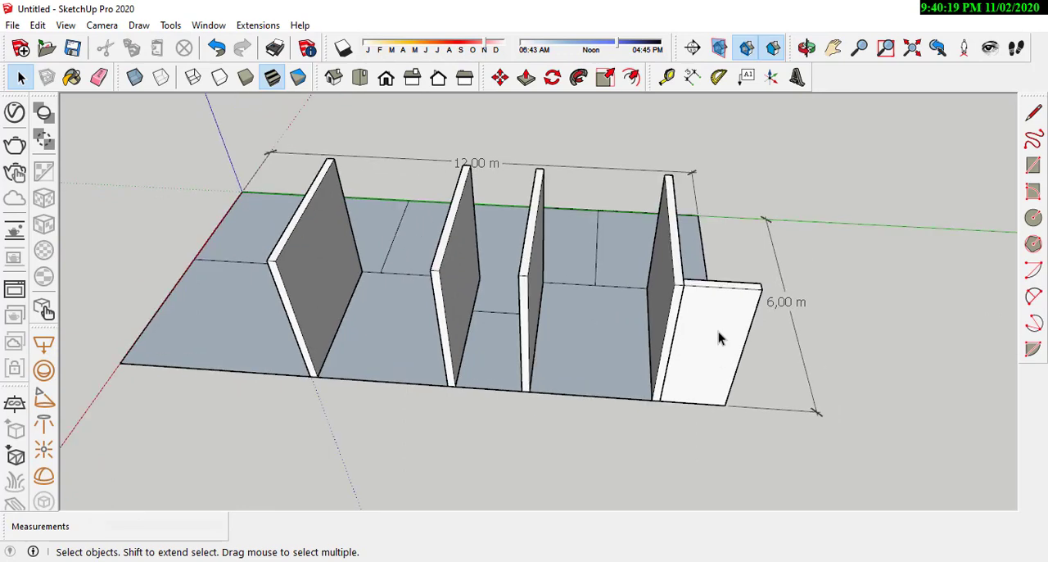
Step: Open the fourth cross wall group and push its outer end back to the short outer wall's inner face
click(718, 332)
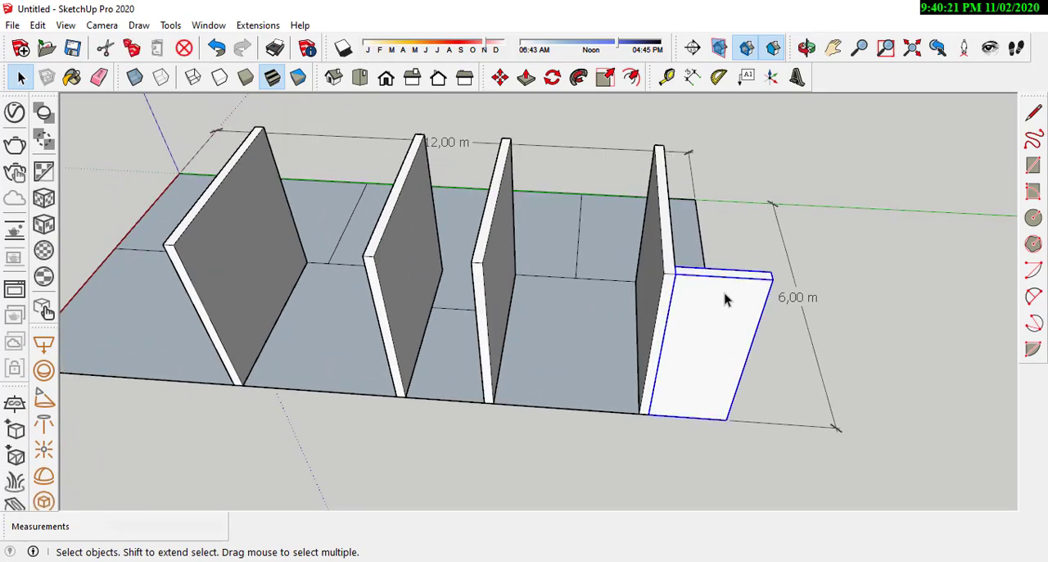
middle_drag(718, 332, 718, 352)
double_click(672, 327)
scroll(670, 377, up, 2)
key(p)
click(665, 379)
key(space)
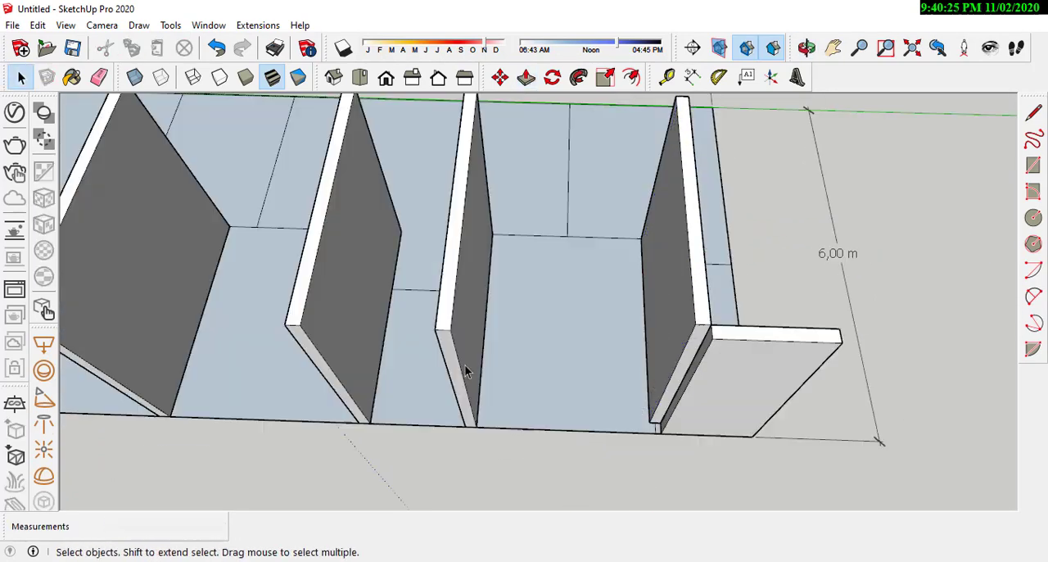
Step: Push back the outer ends of the third, second and first cross walls to the same line, opening each group
double_click(468, 369)
click(342, 393)
key(p)
key(space)
double_click(331, 379)
scroll(324, 374, down, 3)
double_click(318, 373)
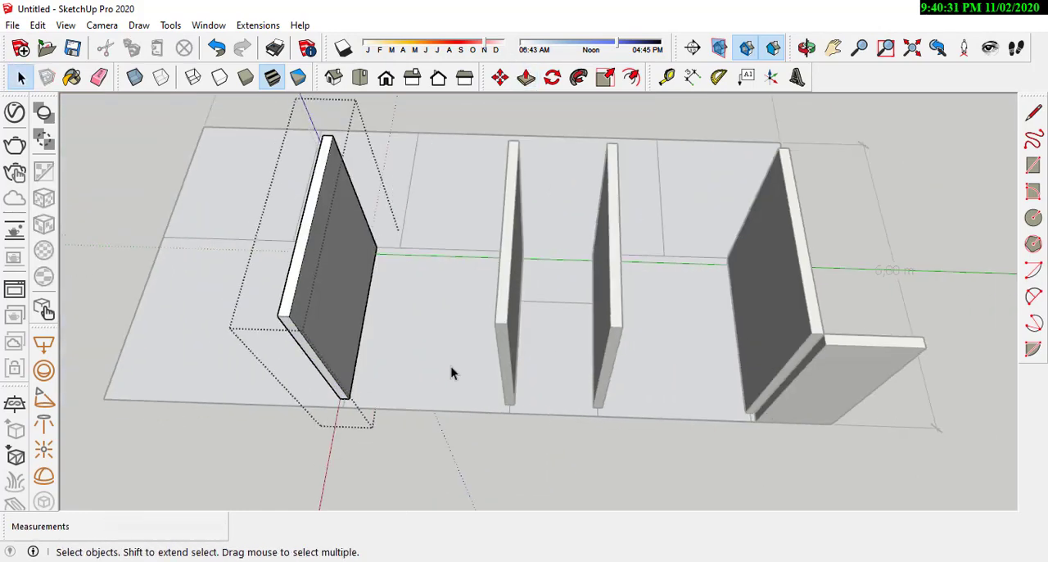
Step: Copy the short outer wall by its corner along the long edge to the other side of the fourth cross wall
click(718, 360)
key(m)
key(ctrl)
click(768, 340)
click(377, 328)
Step: Open the copied outer wall along the long edge and fit its length between the neighbouring cross walls with Push/Pull
key(space)
double_click(565, 373)
middle_drag(573, 360, 696, 327)
key(p)
click(631, 307)
click(554, 271)
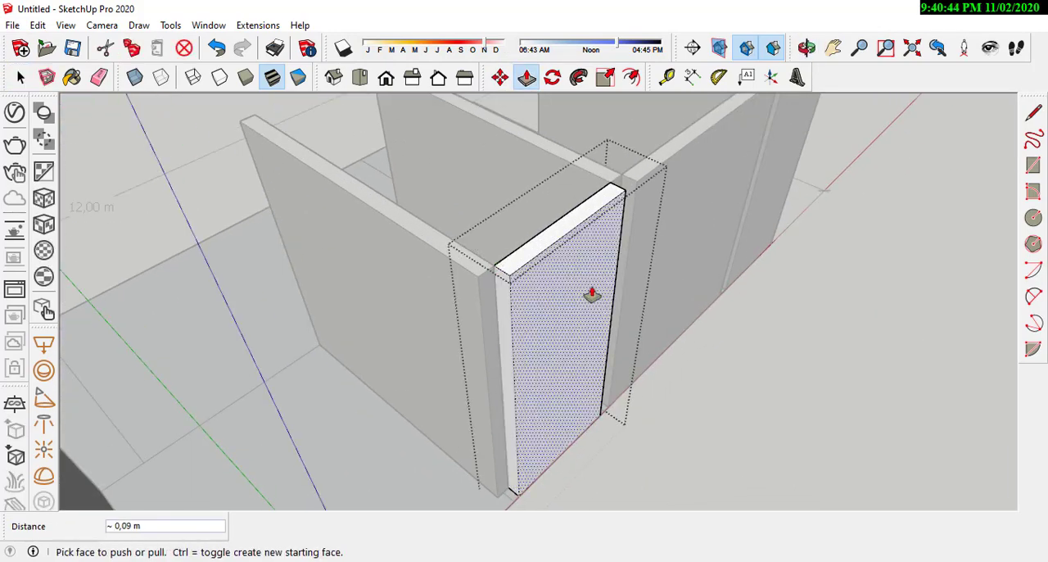
Step: Copy the outer wall between the second and third cross walls by its top corner into the next bay
key(space)
click(573, 295)
key(m)
click(601, 213)
click(515, 276)
Step: Open the new outer wall copy and fit its length between the second and first cross walls with Push/Pull
double_click(508, 330)
key(p)
middle_drag(377, 352, 156, 323)
scroll(448, 410, up, 2)
click(442, 305)
scroll(447, 304, up, 2)
Step: Copy the outer wall between the third and fourth cross walls about 3.07 m to the fourth wall's inner end corner
click(455, 274)
click(482, 184)
key(m)
middle_drag(482, 185, 396, 315)
scroll(341, 197, up, 4)
click(339, 171)
scroll(352, 186, down, 4)
key(ctrl)
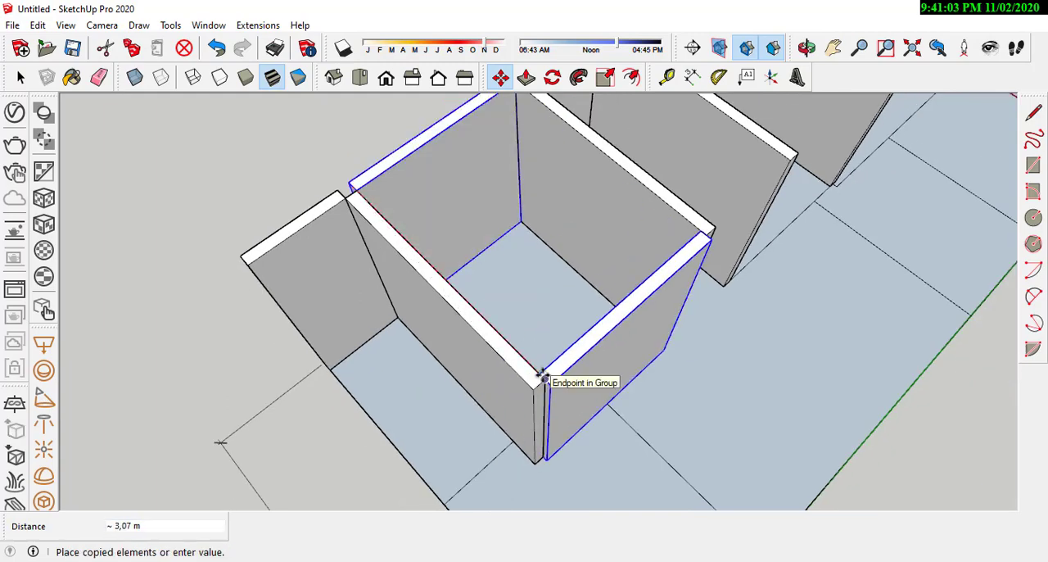
click(542, 375)
Step: Align the copied inner wall by its corner with the room line at the fourth cross wall's inner end
middle_drag(547, 418, 519, 347)
drag(519, 347, 573, 409)
scroll(524, 407, up, 5)
click(515, 393)
click(370, 223)
key(space)
scroll(514, 262, down, 8)
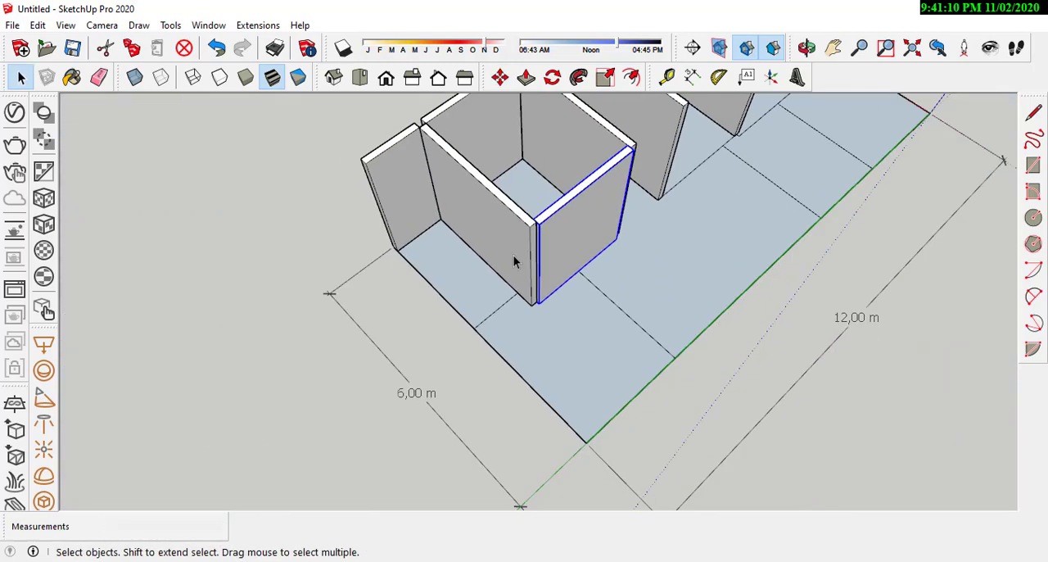
Step: Push back the inner ends of the fourth and third cross walls to the back face of the copied inner wall
scroll(514, 261, up, 5)
key(p)
click(560, 222)
key(space)
scroll(562, 210, down, 7)
key(p)
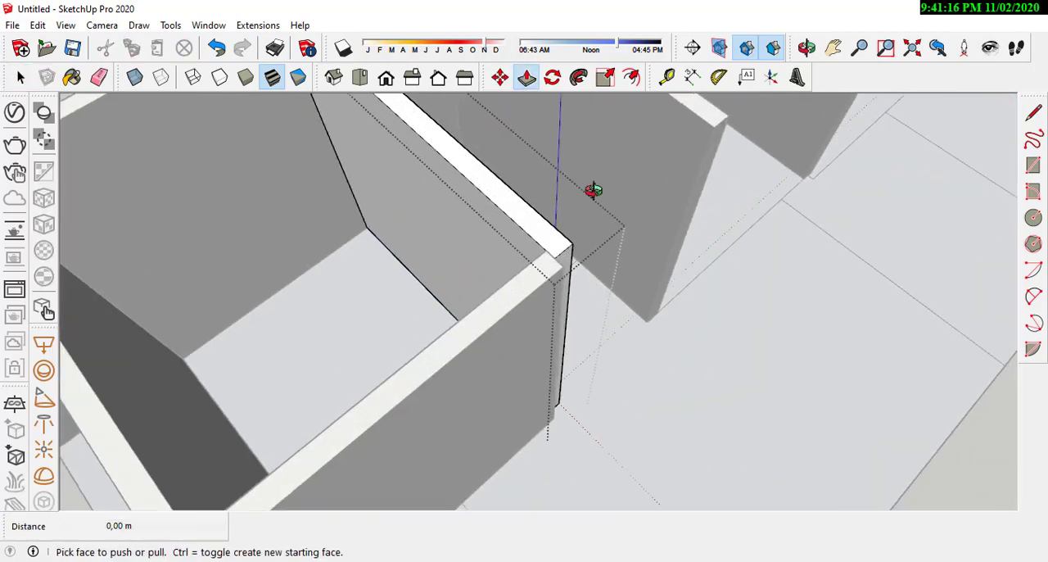
middle_drag(594, 191, 467, 176)
click(451, 182)
key(space)
Step: Open the second and first cross wall groups in turn and push back their inner ends by the wall thickness
double_click(553, 299)
key(p)
key(space)
double_click(798, 311)
key(p)
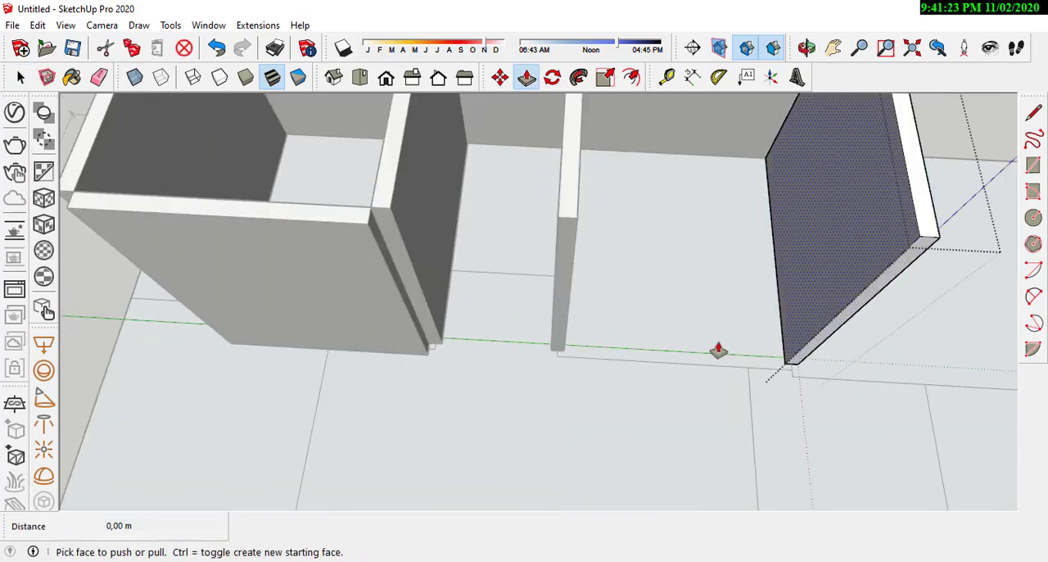
key(space)
Step: Copy the inner wall by its top corner along the room line into the bay beside the first cross wall
click(402, 304)
key(m)
click(370, 211)
click(856, 237)
Step: Open the copied inner wall and extend its end with Push/Pull to meet the second cross wall
key(space)
double_click(584, 305)
middle_drag(585, 305, 704, 271)
key(p)
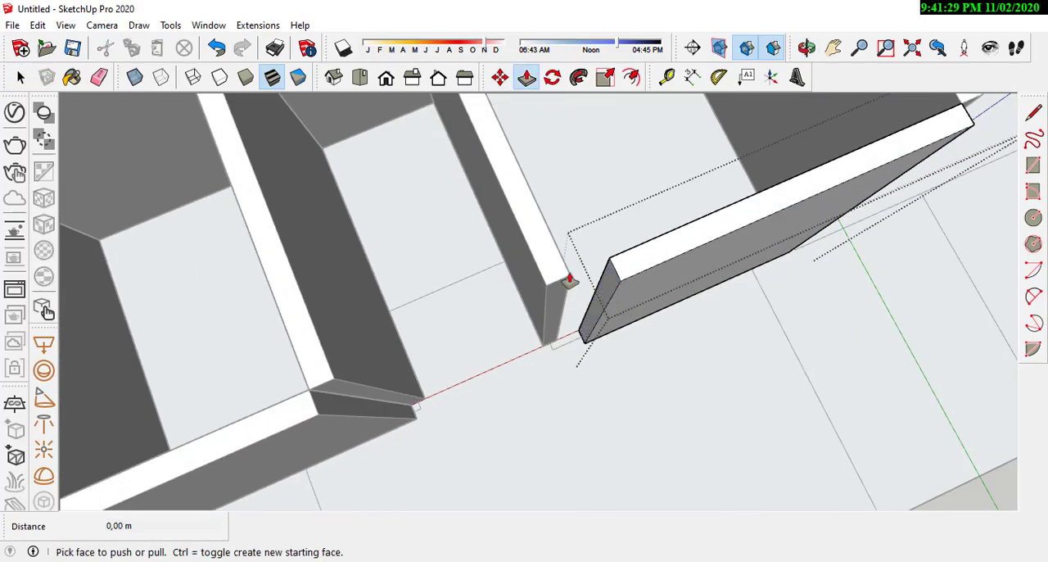
click(569, 283)
key(space)
Step: Copy that inner wall by its bottom corner to the recessed room line's endpoint at the third cross wall
scroll(582, 246, down, 7)
click(601, 317)
scroll(548, 305, up, 6)
key(m)
click(619, 356)
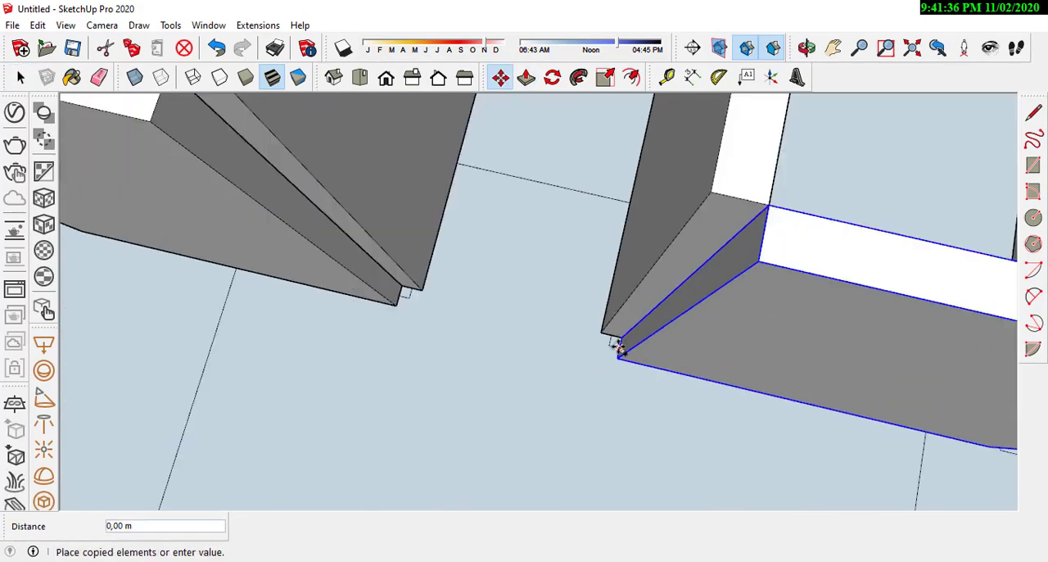
click(457, 164)
key(space)
Step: Open the recessed wall group and fit its length between the third and second cross walls with Push/Pull
double_click(507, 185)
middle_drag(507, 185, 613, 201)
scroll(614, 201, up, 1)
key(p)
click(705, 238)
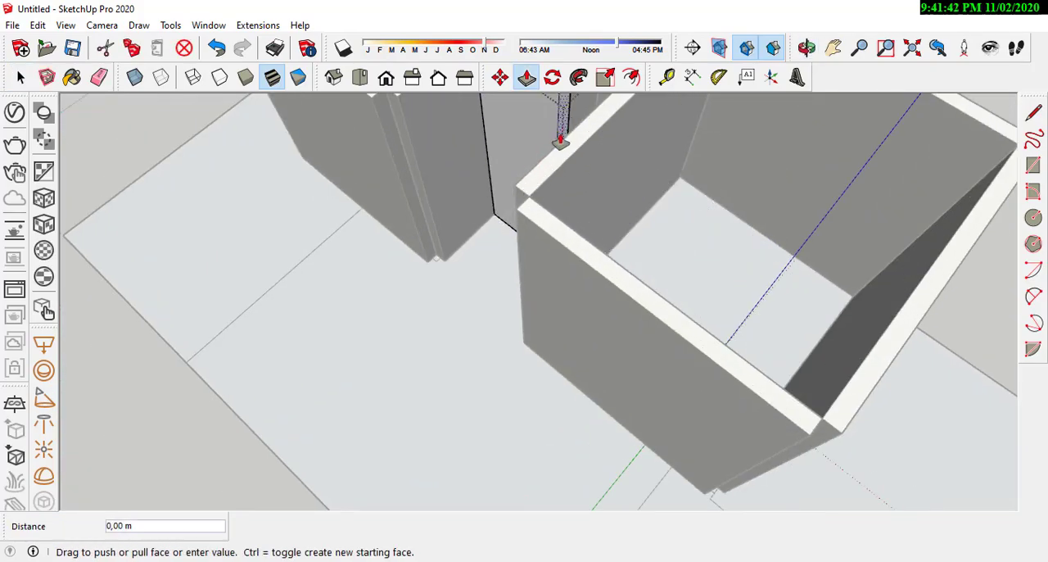
key(space)
Step: Copy a cross wall by its bottom corner onto the dividing line running to the opposite long edge
scroll(561, 141, down, 8)
middle_drag(720, 205, 983, 223)
click(408, 223)
scroll(393, 213, up, 6)
key(m)
middle_drag(351, 188, 602, 395)
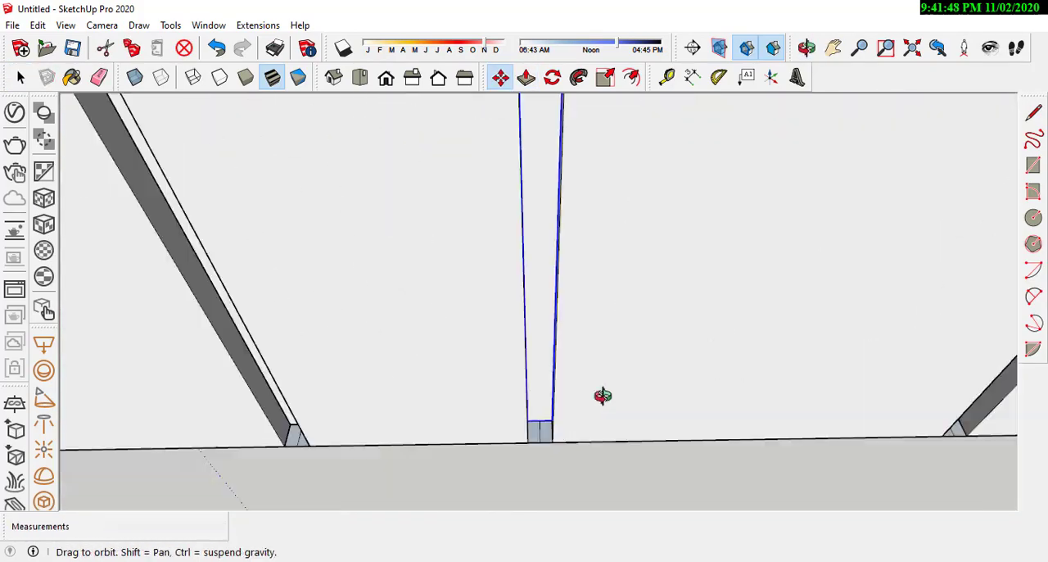
click(552, 421)
key(ctrl)
scroll(573, 393, down, 8)
scroll(565, 336, up, 6)
click(552, 344)
Step: Open the new cross wall group and shorten its outer end with Push/Pull near the opposite long edge
key(space)
double_click(700, 323)
key(p)
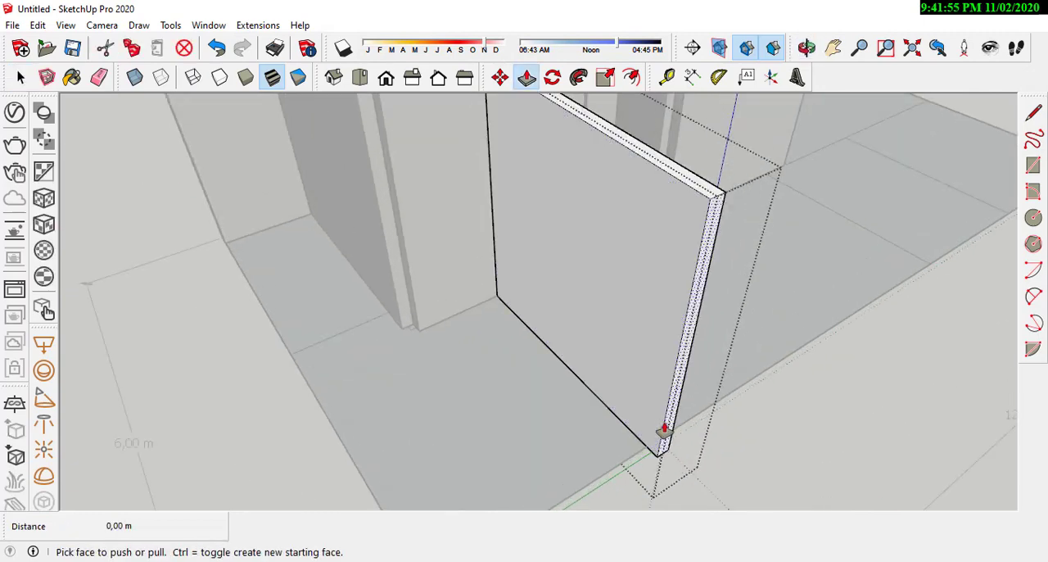
key(space)
Step: Copy the inner wall beside the fourth cross wall by its bottom corner to the plot corner on the opposite long edge
scroll(400, 282, down, 7)
click(397, 281)
scroll(393, 279, up, 2)
key(m)
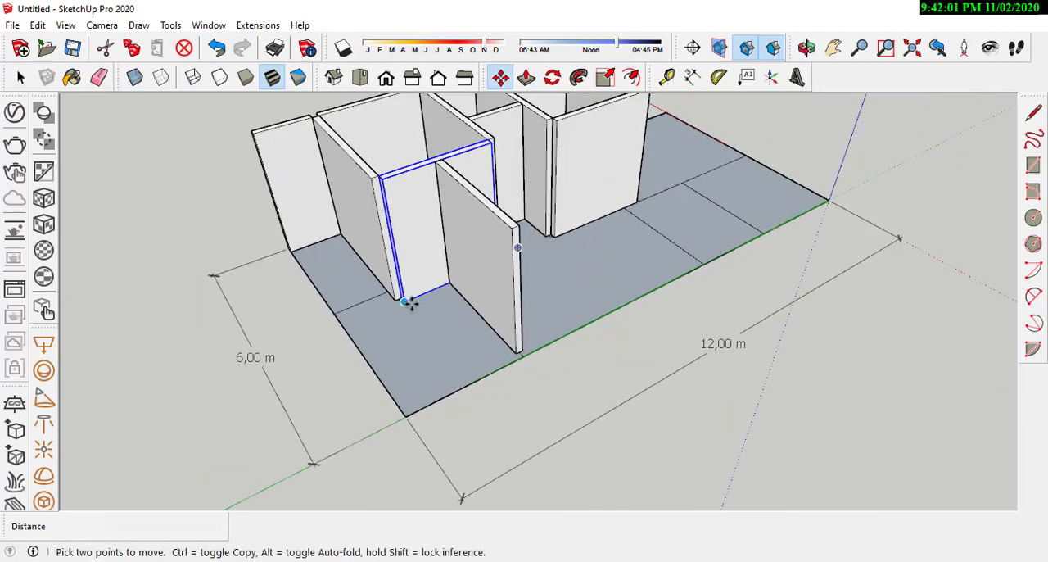
click(404, 415)
Step: Open the wall copied to the plot corner and shorten it with Push/Pull to meet the new cross wall
key(space)
double_click(451, 369)
scroll(434, 168, up, 1)
key(p)
click(398, 201)
click(408, 188)
key(space)
Step: Copy the short outer wall along the long edge to the other side of the cross wall
scroll(409, 237, down, 2)
click(377, 197)
key(m)
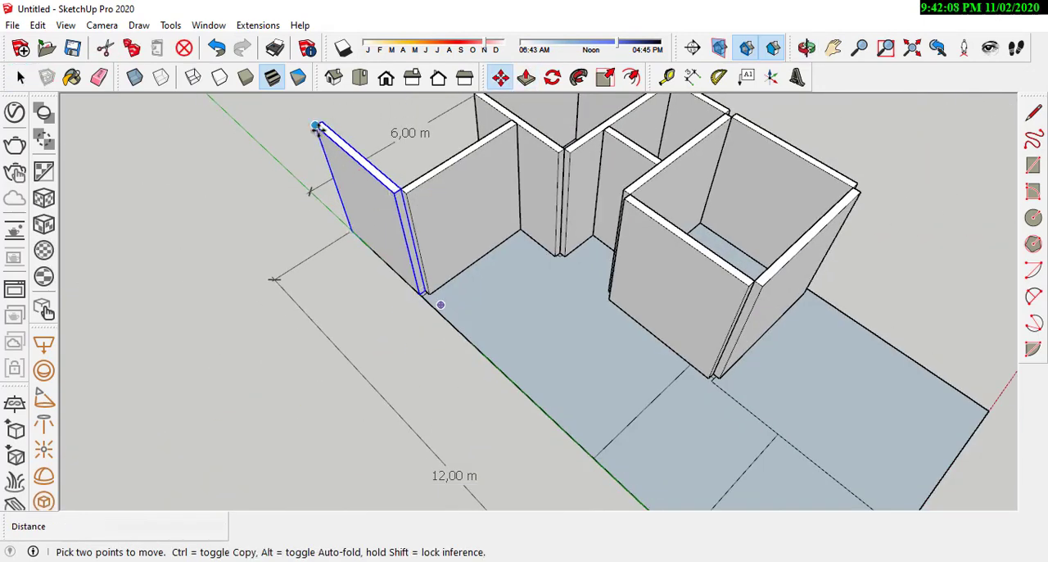
key(space)
Step: Open the copied outer wall group and extend its end with Push/Pull to the next dividing line on the floor
double_click(454, 270)
key(p)
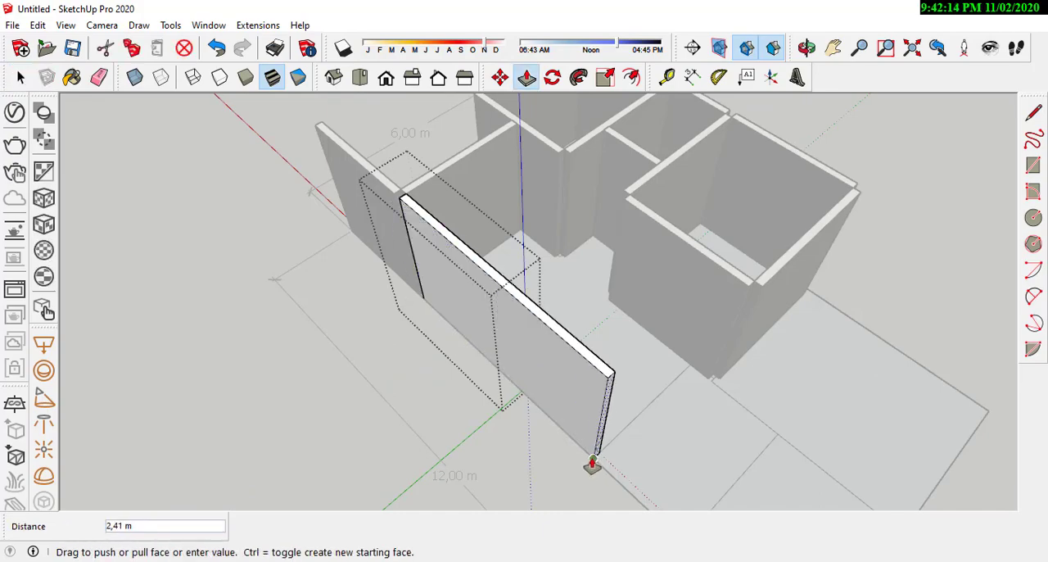
click(592, 460)
key(space)
Step: Copy the front room's cross wall by its bottom corner to the end of the extended outer wall
scroll(556, 327, down, 2)
click(634, 365)
scroll(634, 365, up, 2)
click(642, 266)
scroll(629, 282, up, 4)
key(m)
click(602, 335)
key(ctrl)
scroll(594, 319, down, 5)
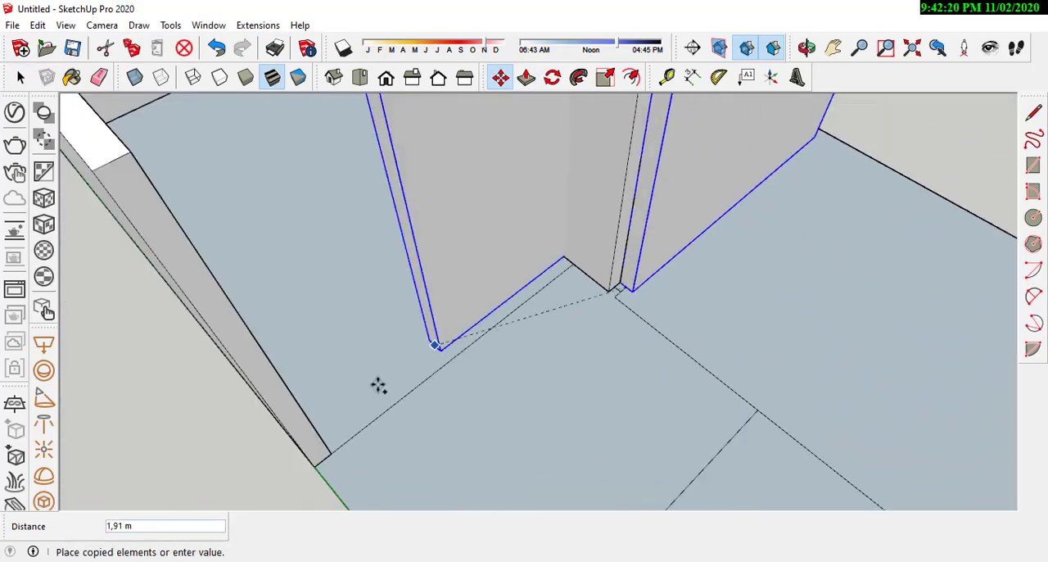
click(330, 459)
key(space)
Step: Open the copied cross wall and fit its ends with Push/Pull between the long outer wall and the inner wall
double_click(426, 355)
middle_drag(426, 355, 419, 262)
key(p)
click(567, 352)
key(space)
scroll(565, 360, down, 8)
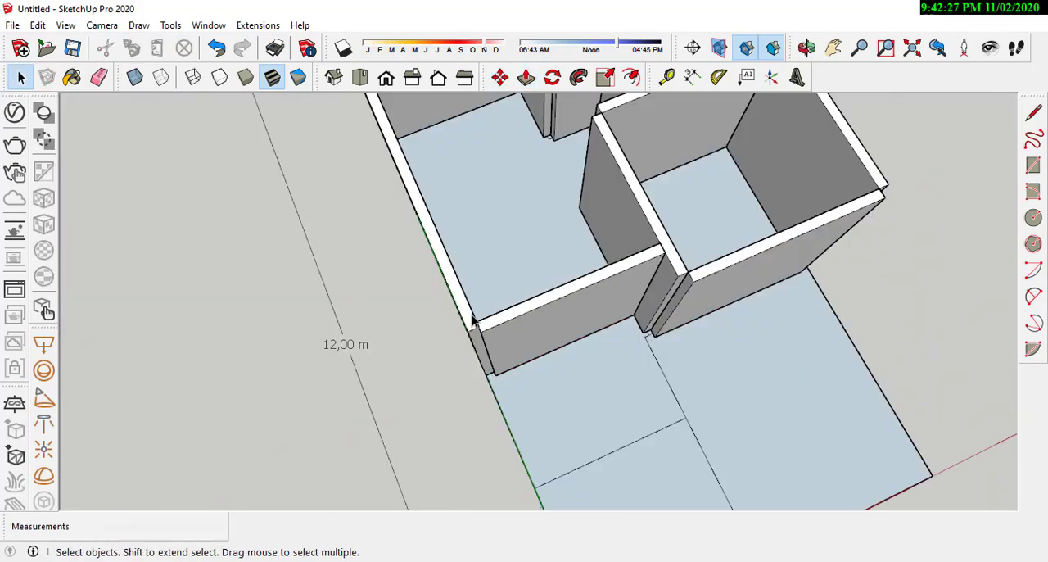
double_click(496, 328)
key(p)
click(501, 306)
middle_drag(501, 319, 668, 334)
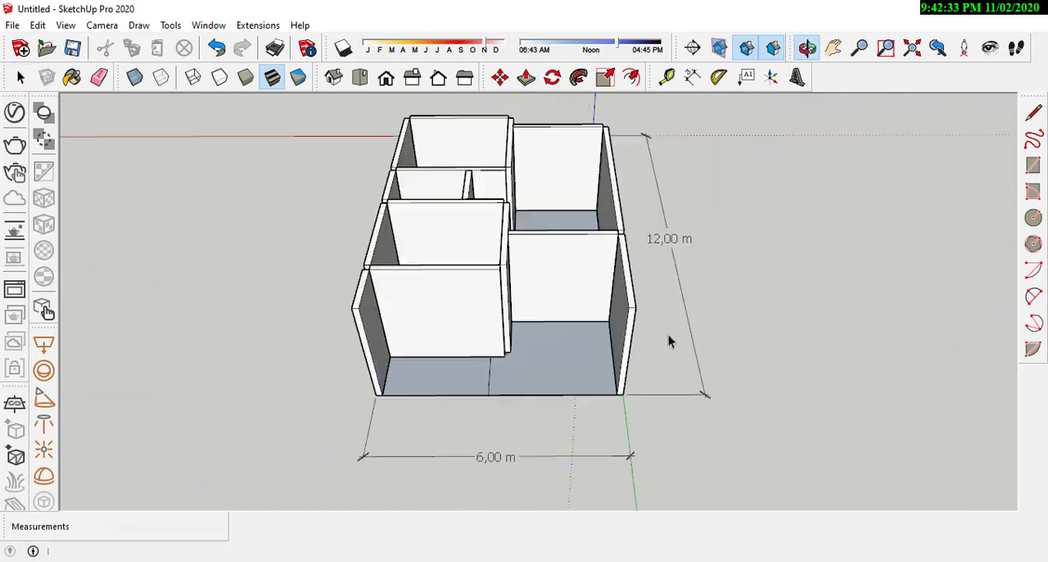
Step: Draw a 2 m vertical reference line in the open strip beside the outermost cross wall
double_click(368, 327)
scroll(393, 348, up, 4)
middle_drag(401, 348, 442, 409)
key(l)
click(427, 388)
text(1)
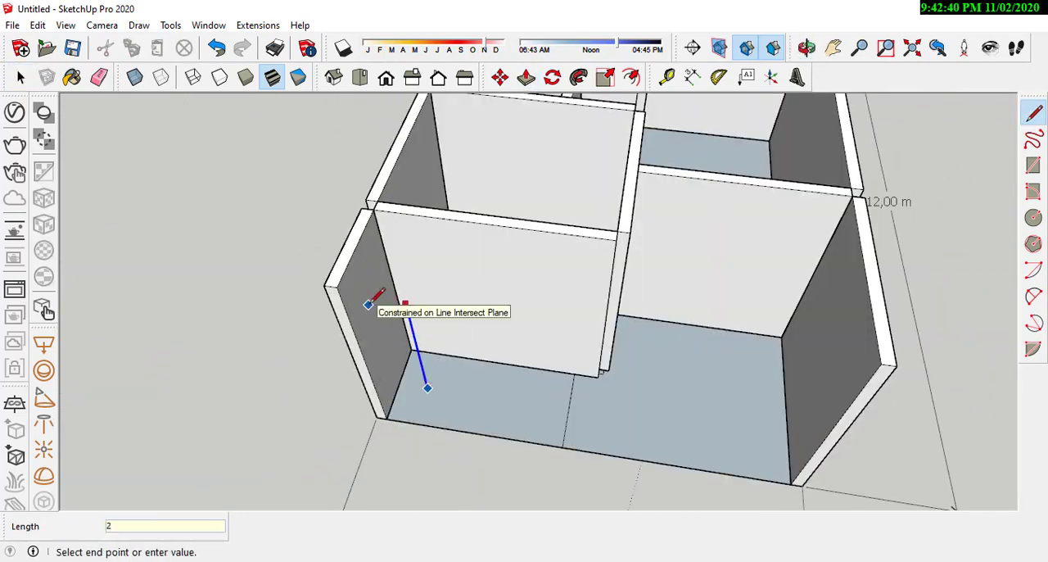
key(Return)
Step: Open the side wall next to the reference line and lower its top with Push/Pull to the line's upper end
double_click(364, 299)
key(p)
click(333, 253)
click(419, 308)
Step: Lower the opposite side wall of the strip with Push/Pull to the same height and erase the reference line
double_click(765, 367)
key(p)
click(786, 337)
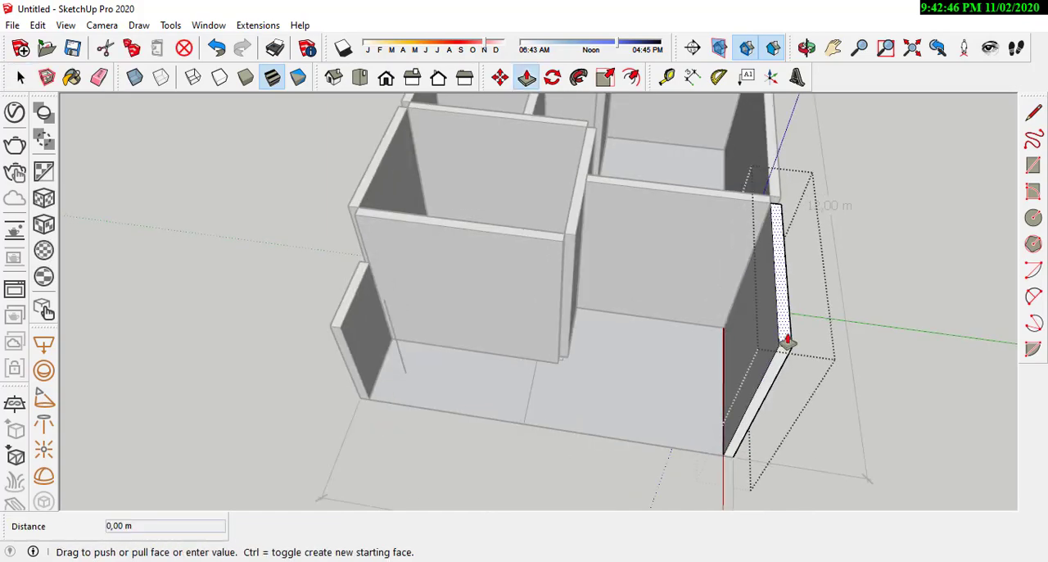
click(334, 326)
key(space)
key(e)
click(382, 242)
Step: Copy the lowered side wall and rotate the copy onto the plot's short edge at the wall's outer corner
key(space)
click(348, 318)
key(m)
click(278, 276)
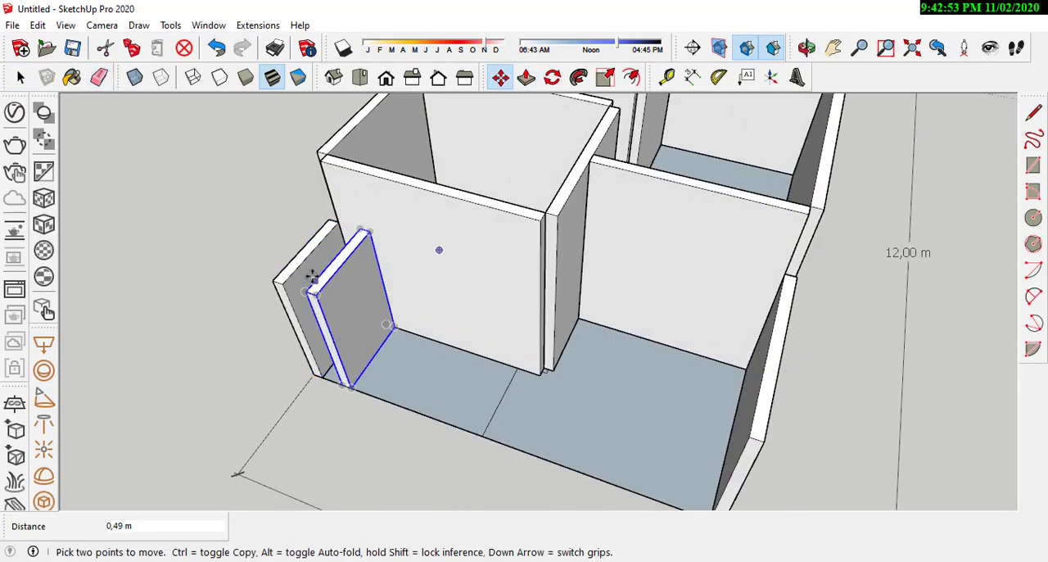
scroll(313, 282, up, 3)
click(377, 224)
click(399, 257)
click(283, 227)
click(243, 280)
Step: Open the rotated low wall and extend it with Push/Pull along the short edge to the opposite side wall
double_click(379, 364)
key(p)
click(425, 388)
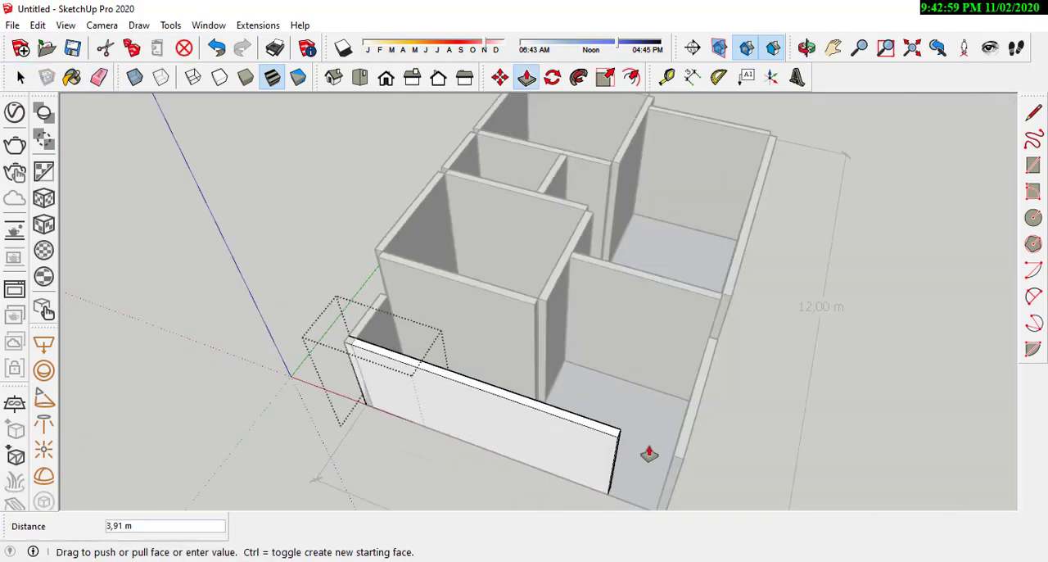
click(680, 460)
Step: Copy the lowered side wall along the long edge to the base corner beside the last cross wall at the open front area
middle_drag(655, 442, 189, 337)
key(space)
click(311, 324)
key(m)
click(283, 342)
key(ctrl)
click(496, 437)
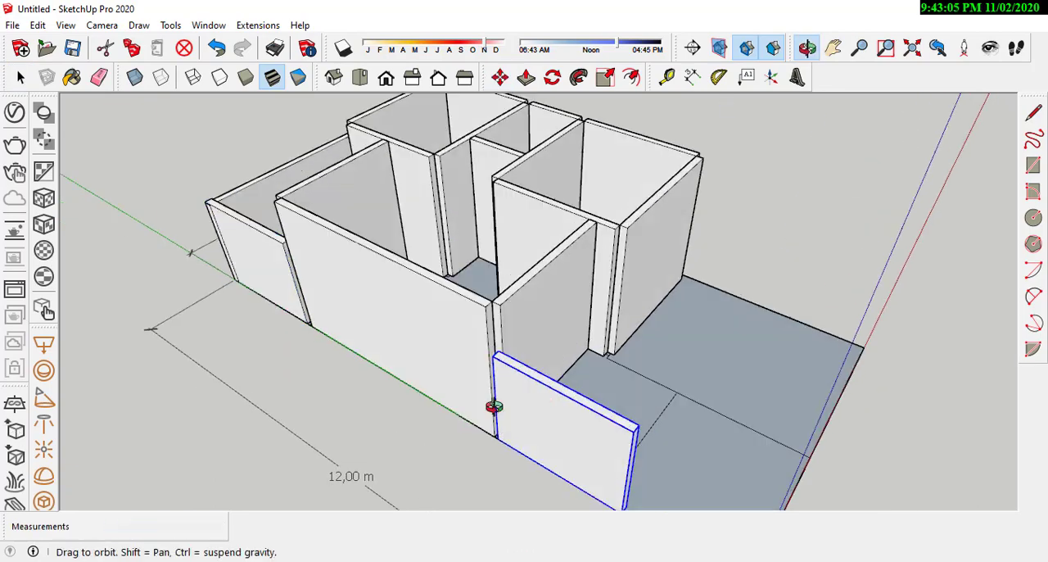
middle_drag(494, 406, 482, 414)
scroll(482, 412, up, 3)
click(479, 412)
click(483, 423)
key(space)
Step: Open the copied low wall and extend its end with Push/Pull to the plot's front corner
double_click(523, 393)
key(p)
click(533, 407)
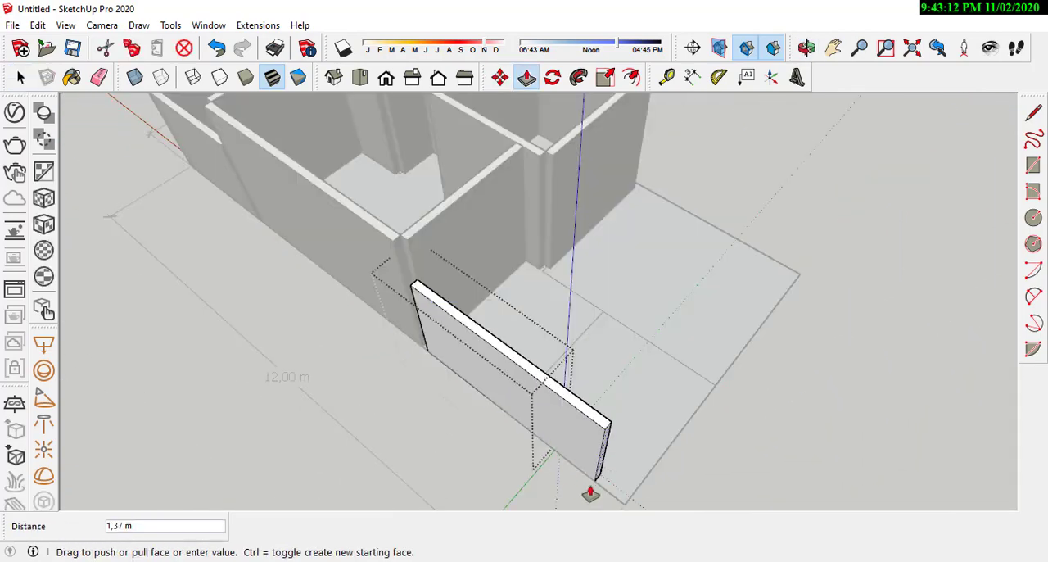
click(626, 503)
key(space)
Step: Copy the low front side wall by its corner onto the opposite long edge, against the front room's wall
click(564, 485)
click(537, 406)
middle_drag(574, 420, 483, 402)
key(m)
middle_drag(681, 205, 510, 255)
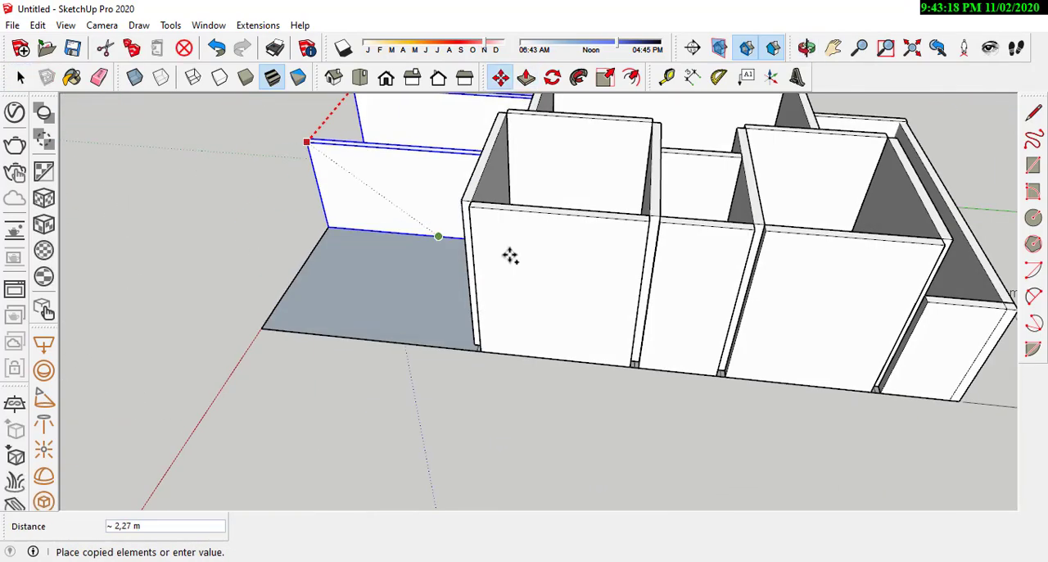
click(480, 349)
key(space)
Step: Open the low wall on the opposite long edge and adjust its end with Push/Pull to fit up to the plot corner
double_click(435, 307)
key(p)
click(452, 302)
click(437, 238)
key(space)
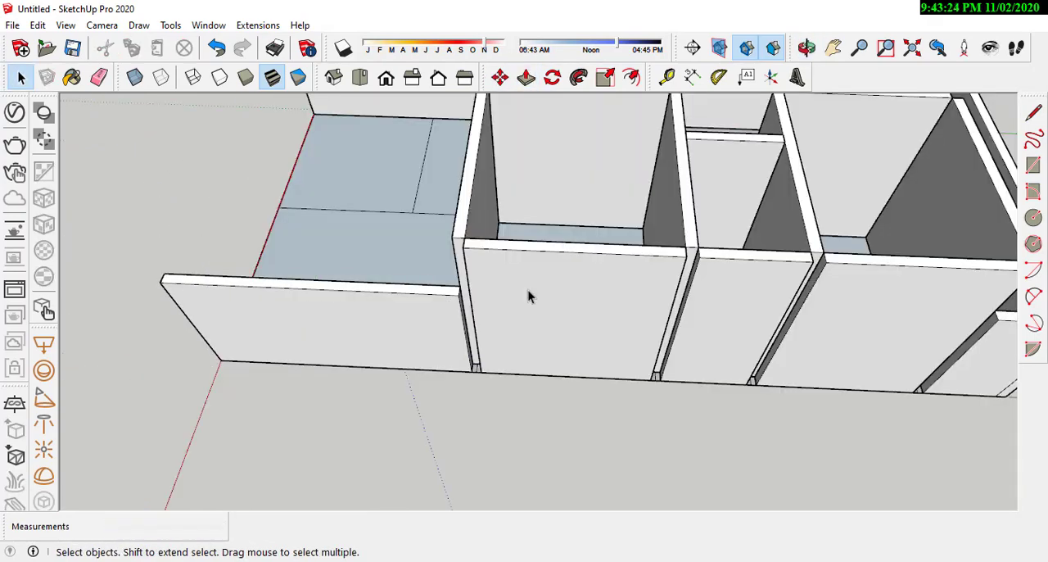
Step: Examine the whole wall layout from several angles, including the junction of the inner and front cross walls
scroll(573, 388, down, 4)
middle_drag(420, 335, 676, 308)
scroll(564, 293, up, 2)
middle_drag(502, 326, 654, 397)
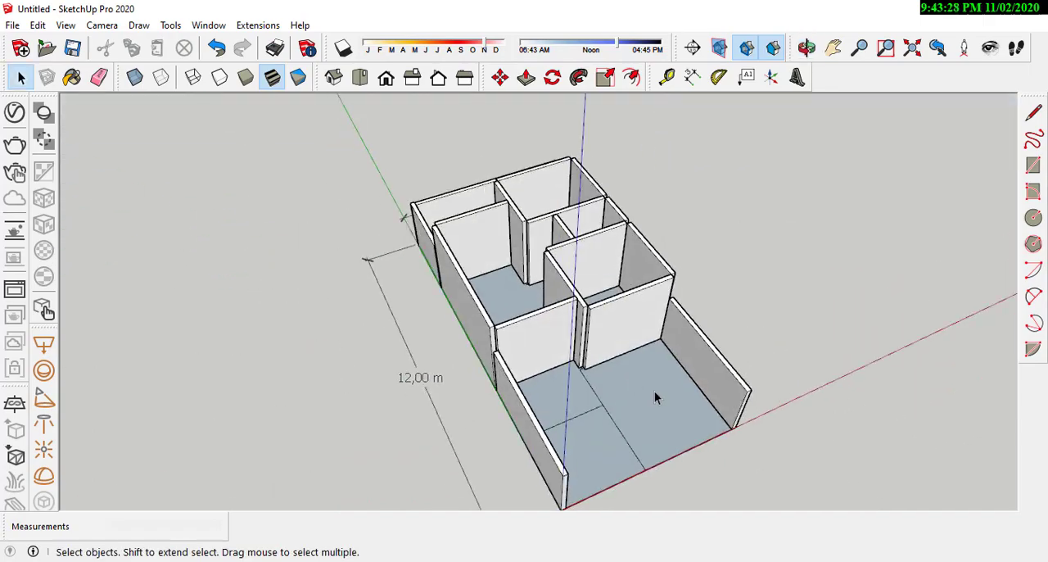
mouse_move(554, 299)
middle_down()
mouse_move(671, 417)
mouse_move(559, 298)
middle_up()
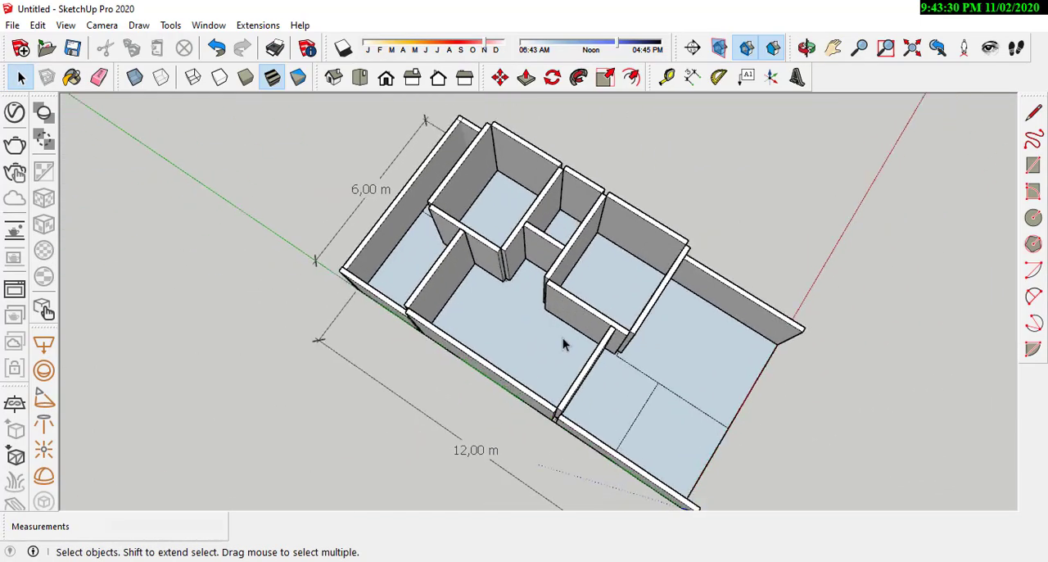
middle_drag(562, 337, 615, 296)
scroll(609, 386, up, 3)
scroll(616, 302, up, 6)
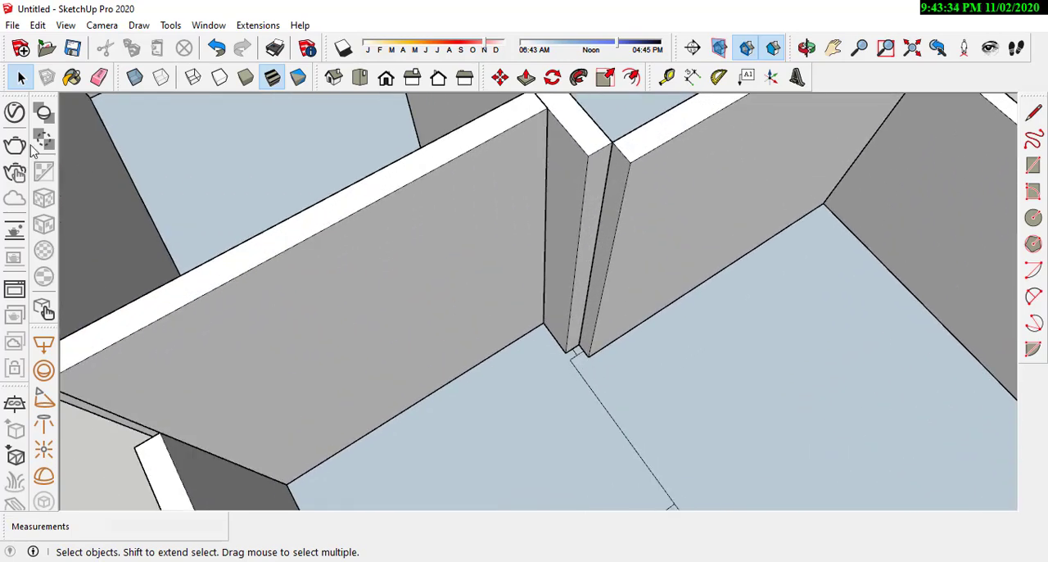
Step: Draw a 0.15 m by 0.15 m rectangle on the floor in the gap where the inner wall meets the front room's cross wall
scroll(548, 294, down, 3)
scroll(548, 295, up, 2)
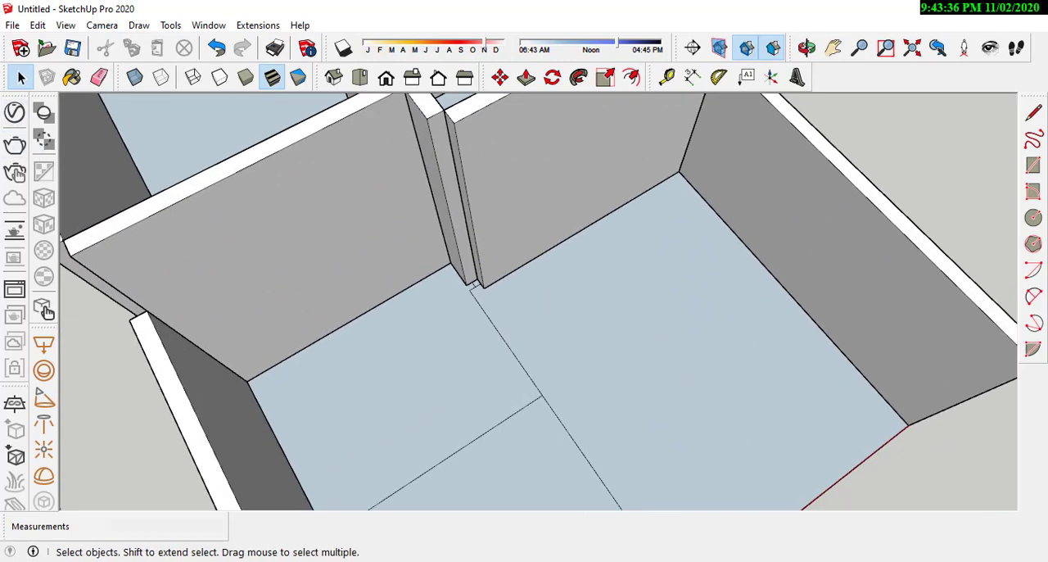
scroll(458, 278, up, 4)
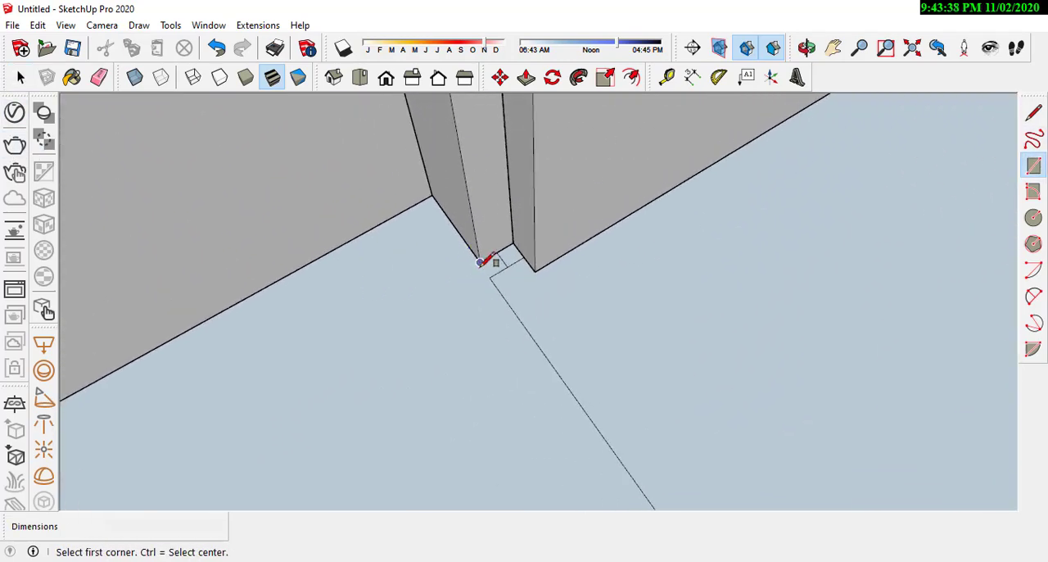
scroll(536, 274, up, 2)
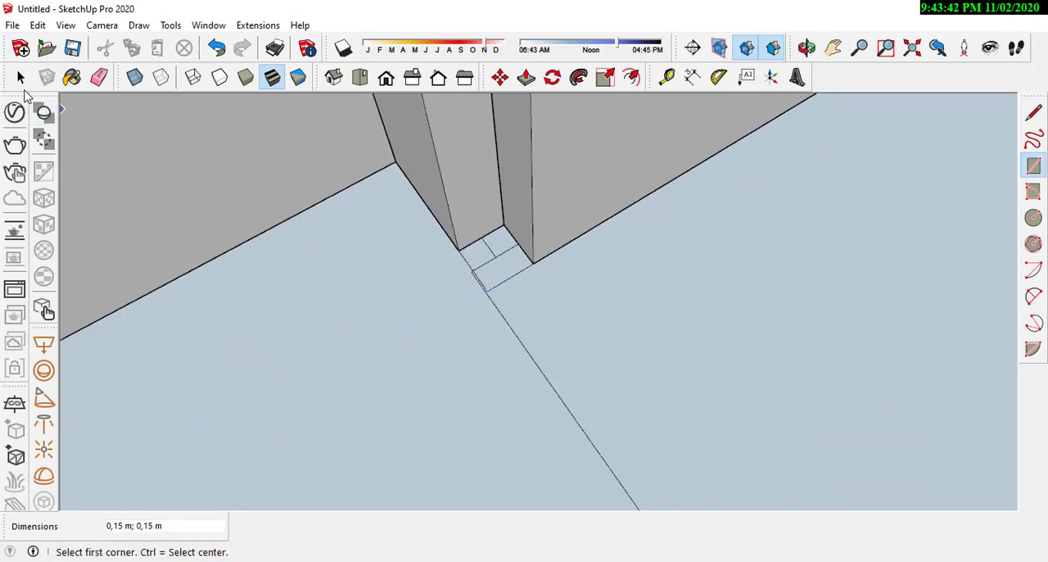
click(22, 81)
Step: Select all faces and edges of the small square at the wall junction and make them a group
scroll(490, 283, up, 2)
double_click(501, 254)
right_click(501, 254)
click(482, 244)
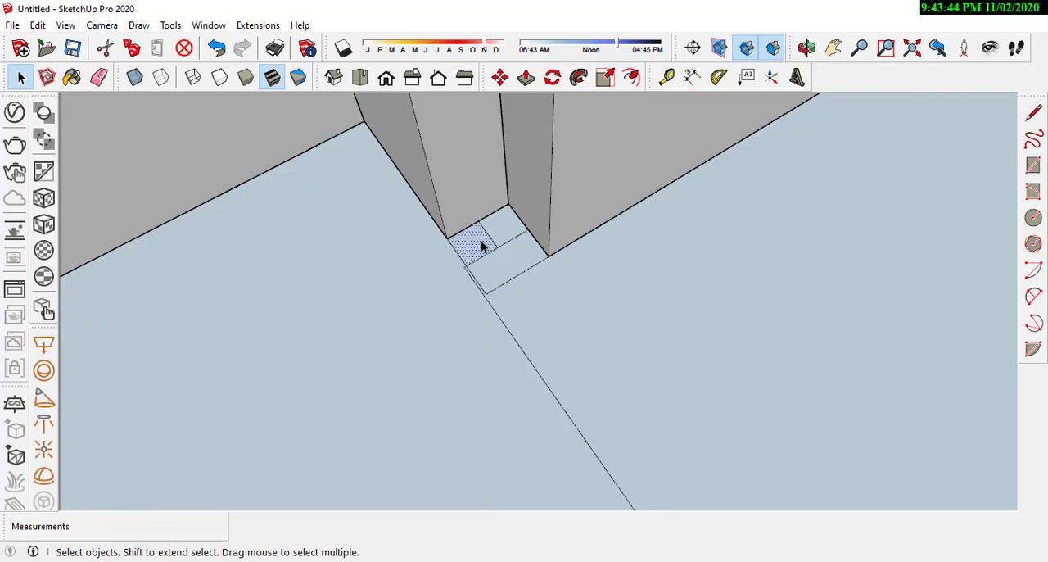
right_click(510, 273)
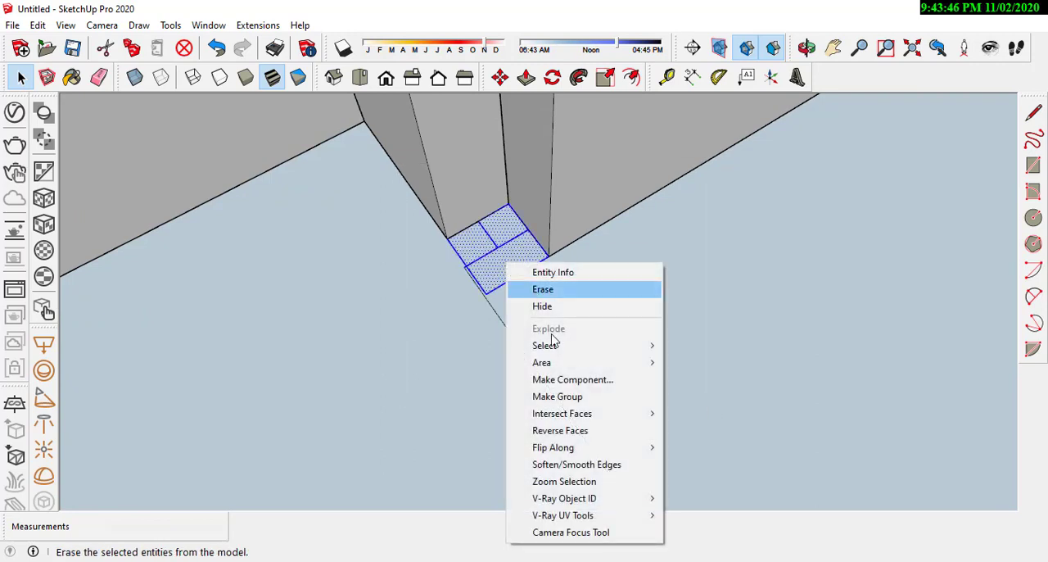
click(565, 399)
Step: Open the square's group and erase the leftover dividing lines inside it
double_click(505, 272)
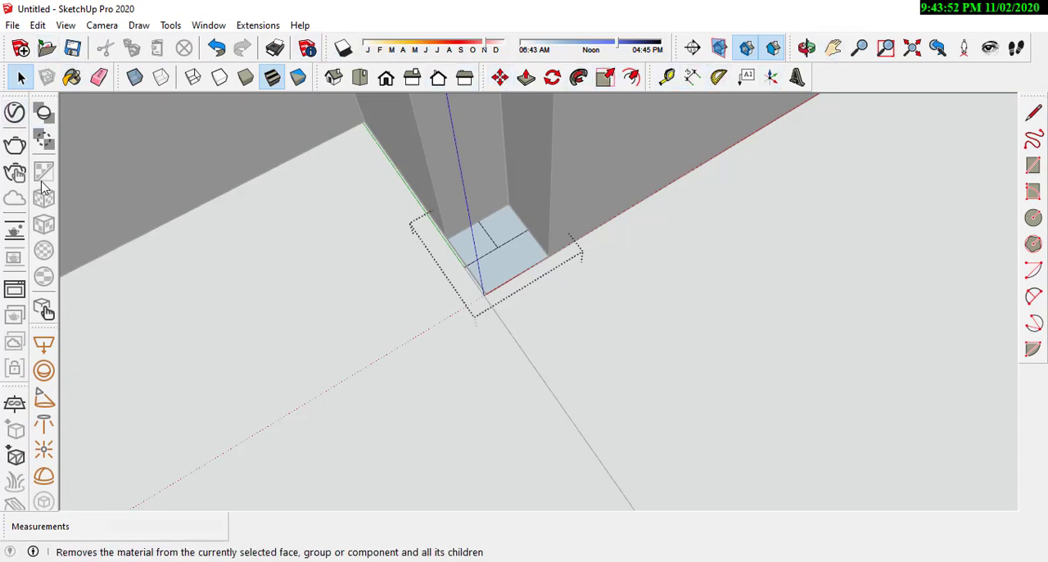
scroll(442, 214, up, 2)
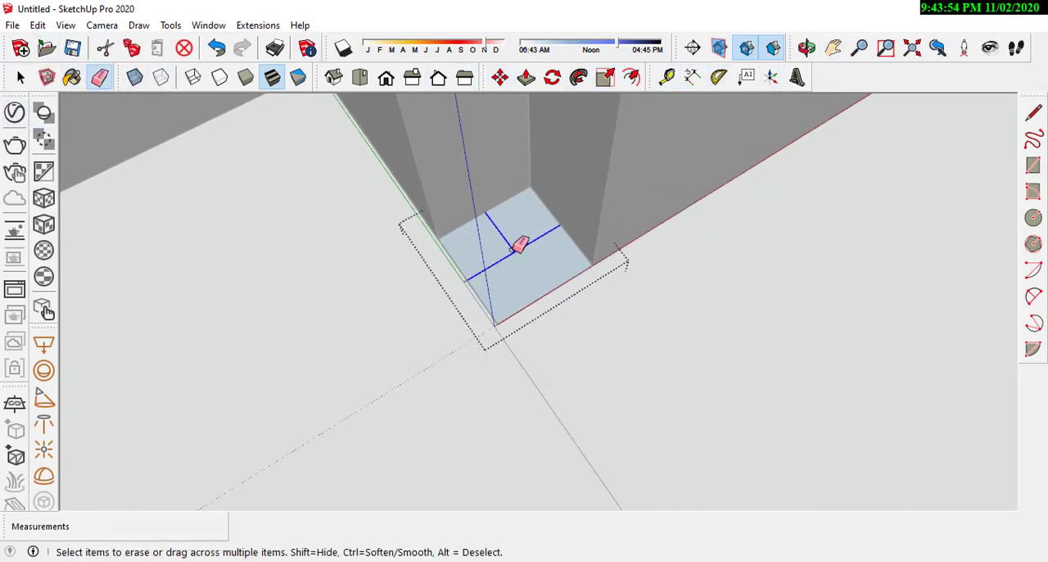
click(516, 247)
scroll(557, 261, down, 2)
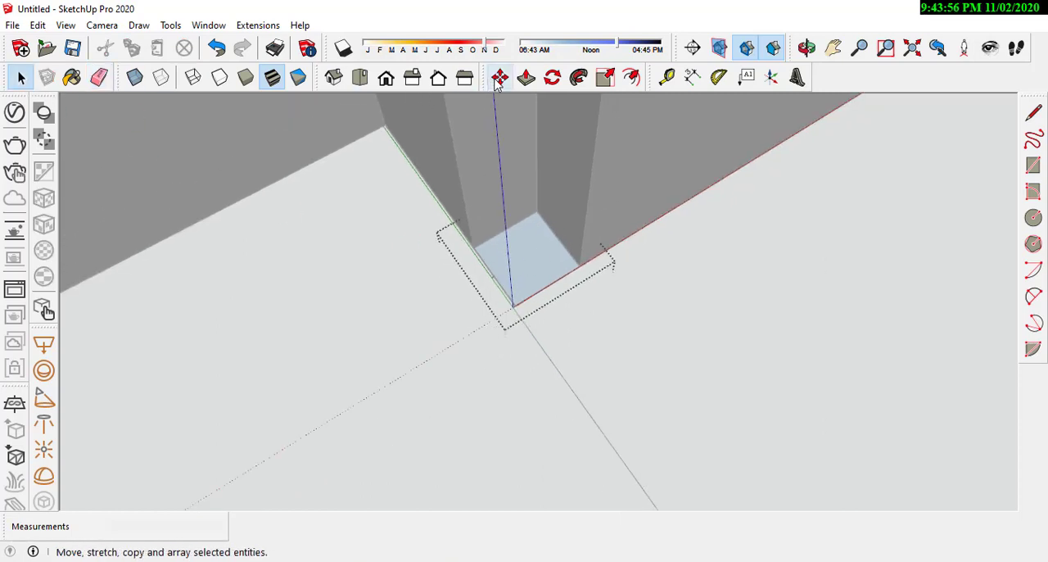
Step: Extrude the square 3 m with Push/Pull up to the tops of the adjoining walls
scroll(527, 250, down, 4)
middle_drag(580, 198, 507, 283)
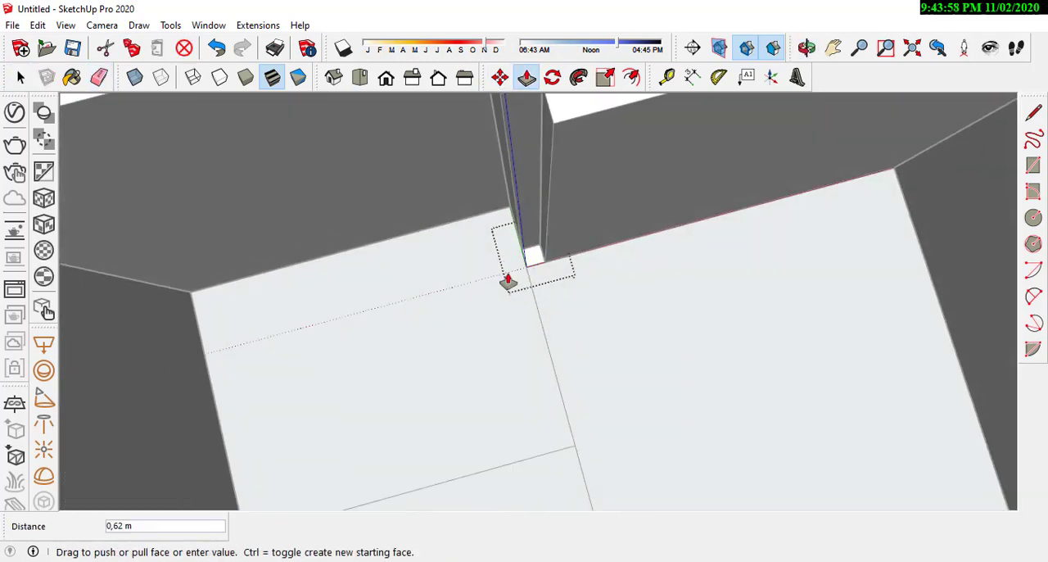
scroll(475, 328, down, 2)
scroll(489, 198, up, 3)
middle_drag(492, 238, 556, 246)
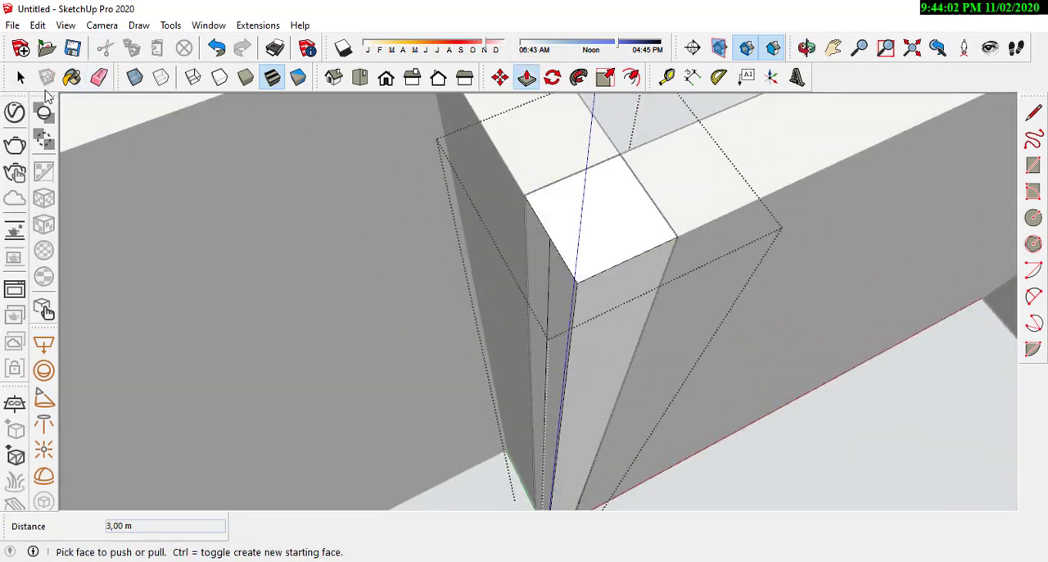
Step: Erase the stray vertical edge on the corner column's side and close its group
click(101, 76)
scroll(577, 301, up, 1)
scroll(556, 280, down, 5)
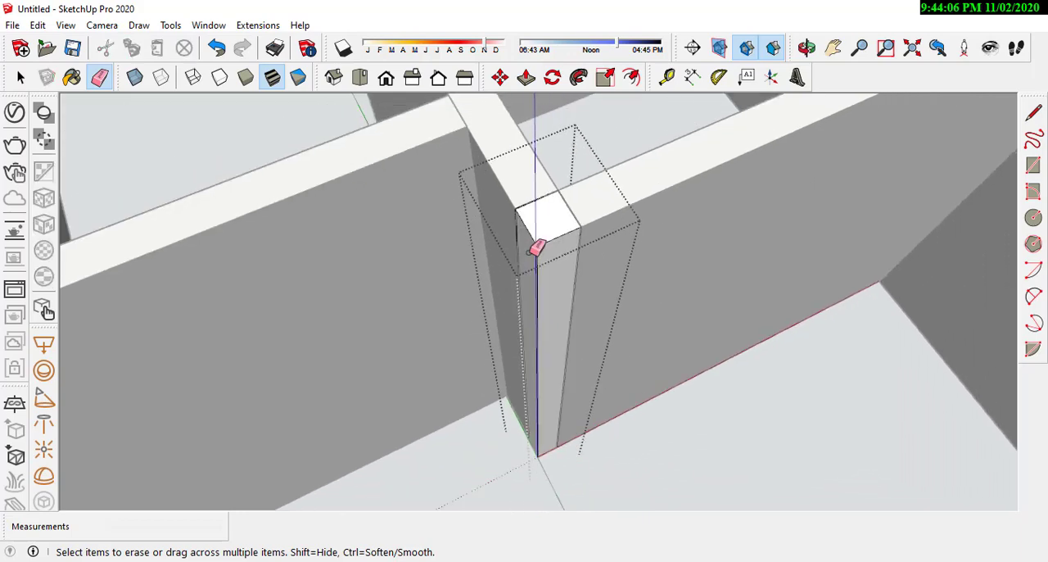
scroll(454, 196, down, 3)
click(922, 207)
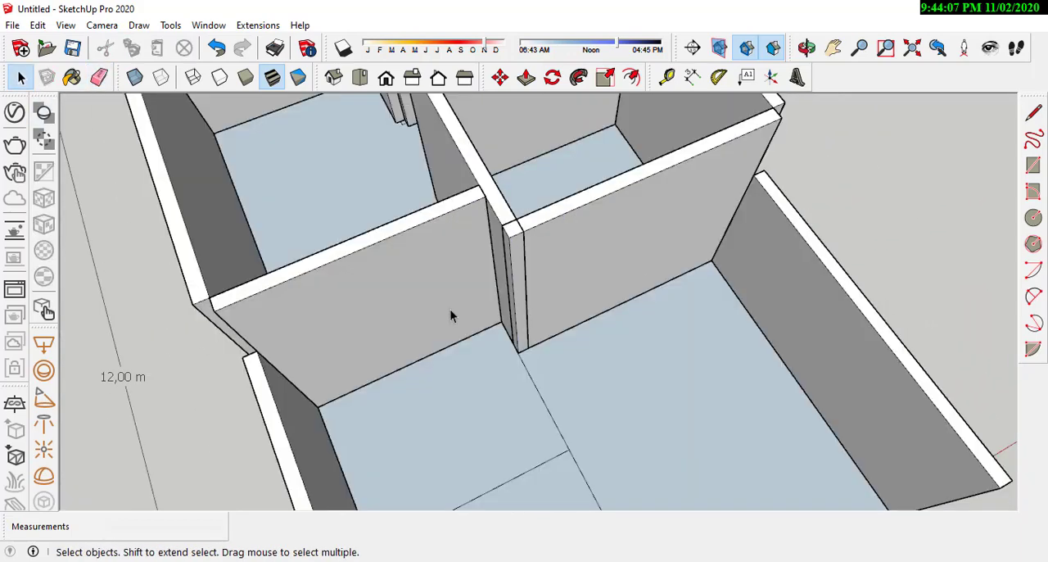
Step: Examine the corner column and the surrounding wall junctions from several angles
middle_drag(450, 309, 548, 220)
click(549, 239)
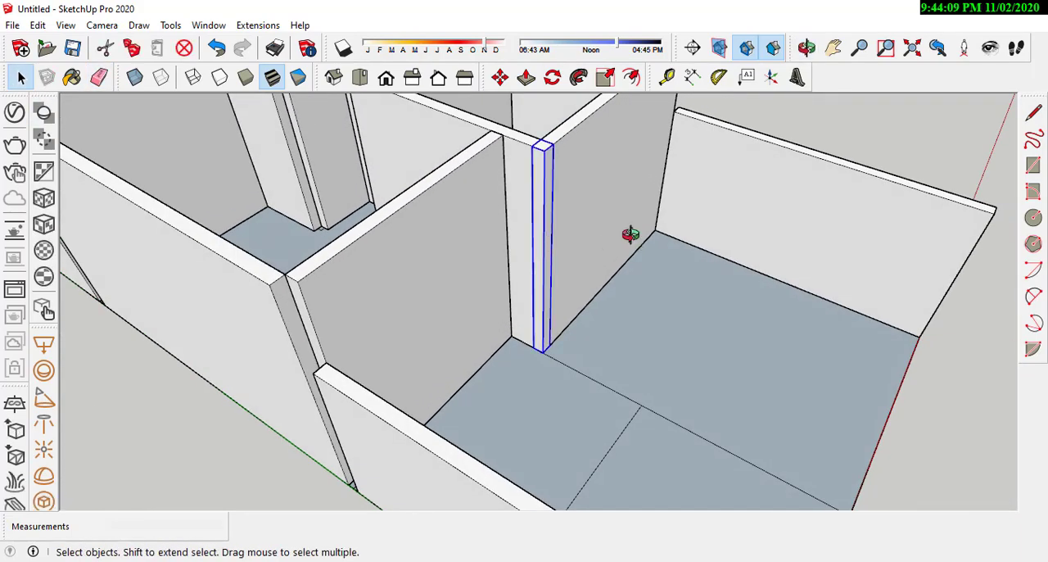
scroll(552, 301, down, 4)
middle_drag(552, 299, 741, 319)
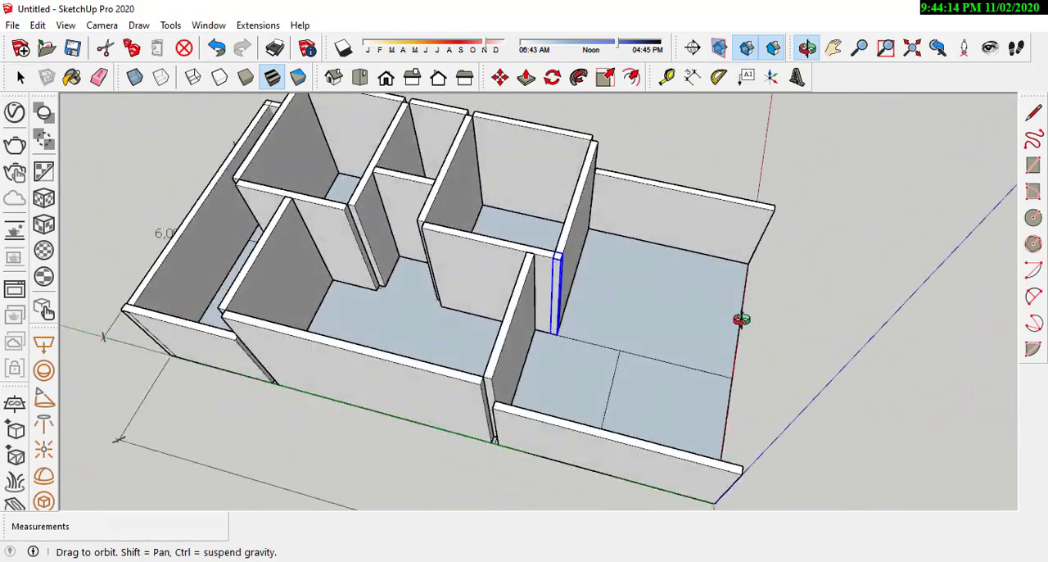
scroll(625, 234, down, 3)
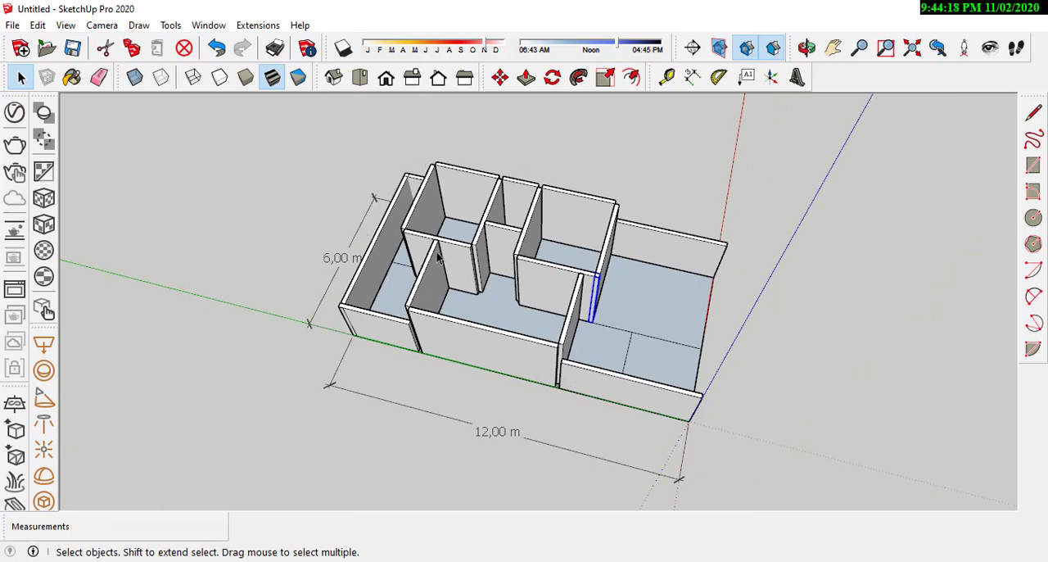
middle_drag(438, 257, 585, 312)
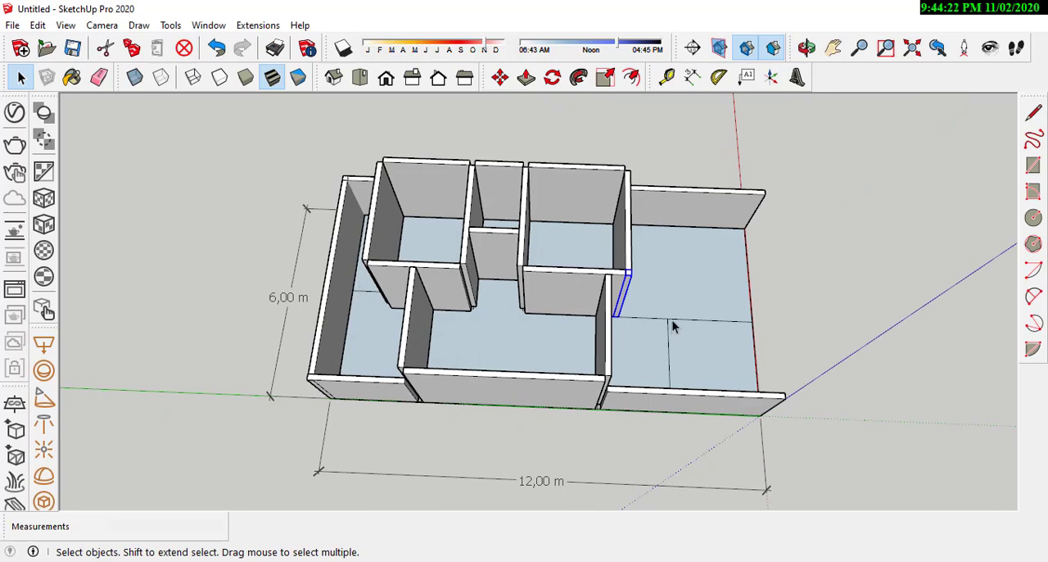
scroll(673, 326, up, 4)
scroll(630, 319, down, 3)
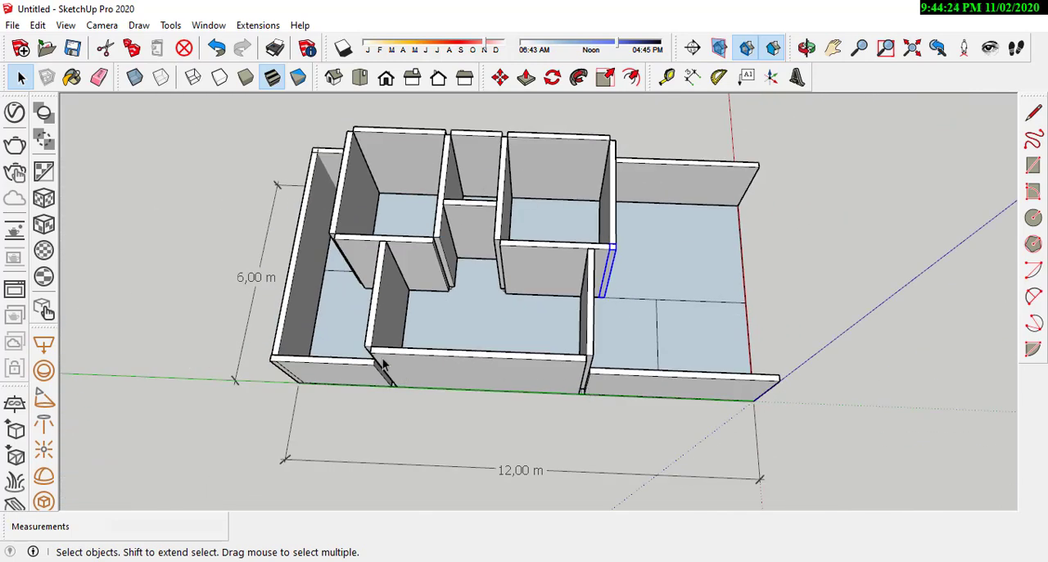
scroll(582, 229, up, 5)
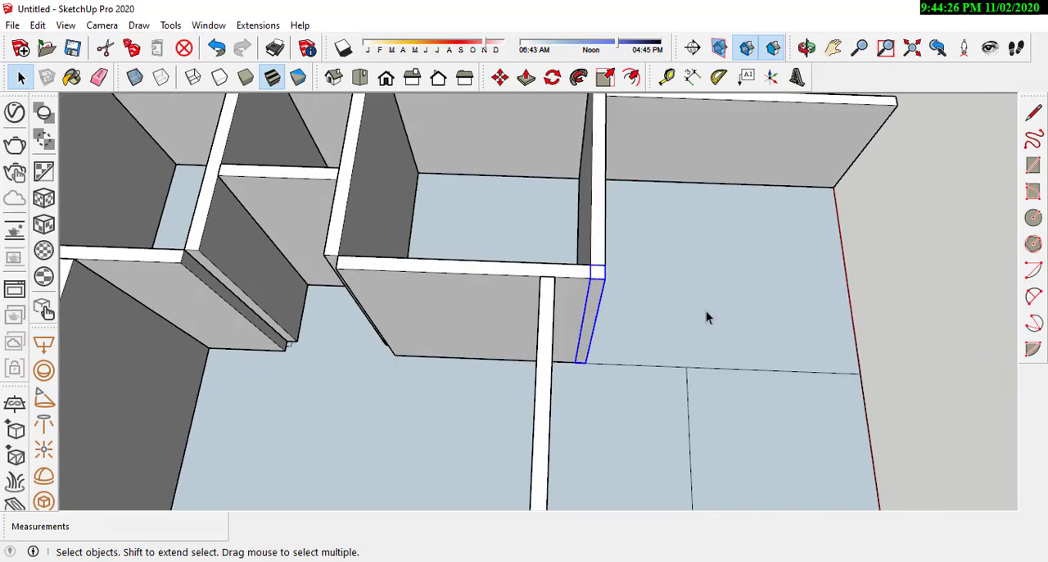
middle_drag(706, 316, 544, 201)
scroll(545, 201, up, 1)
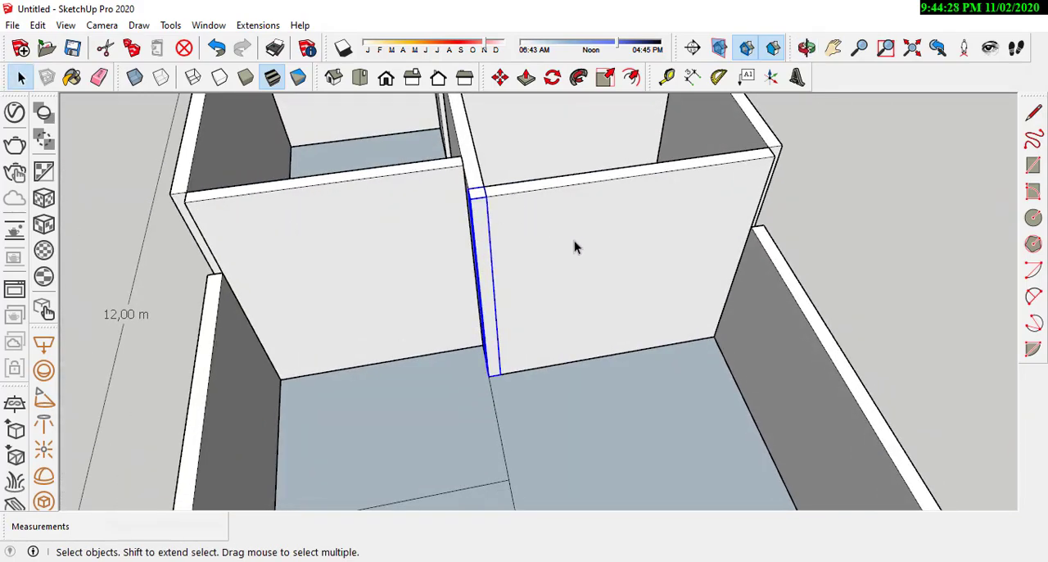
Step: Copy the corner column to the outer corner at the other end of the front room's wall
scroll(674, 276, down, 4)
scroll(648, 264, up, 3)
middle_drag(647, 264, 543, 304)
scroll(548, 311, up, 2)
scroll(555, 313, down, 3)
scroll(558, 299, up, 4)
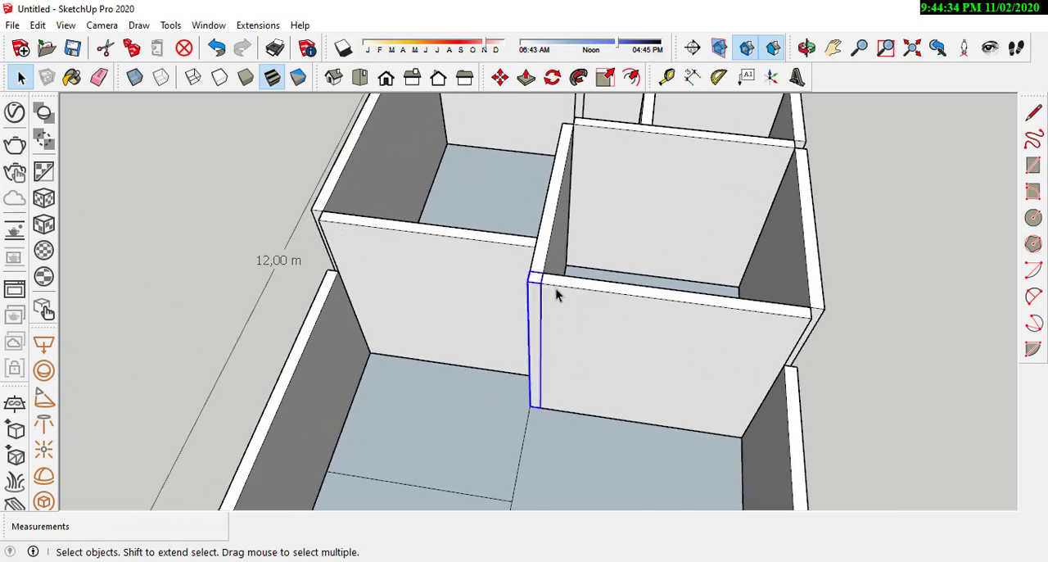
key(m)
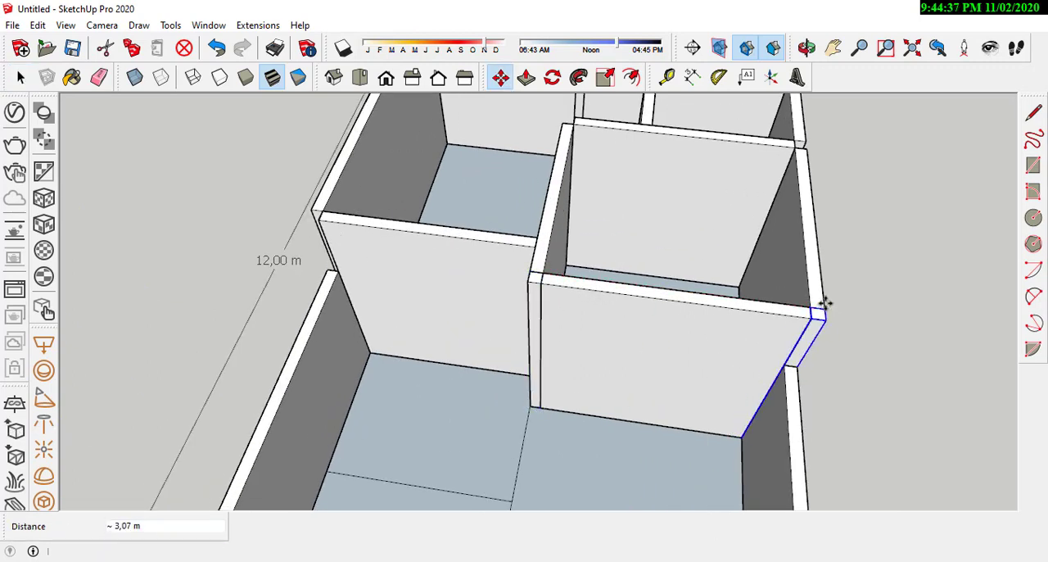
Step: Copy the column to the inner wall junctions beside the small rooms and to the rear room's outer back corner
scroll(806, 141, down, 4)
scroll(589, 279, up, 4)
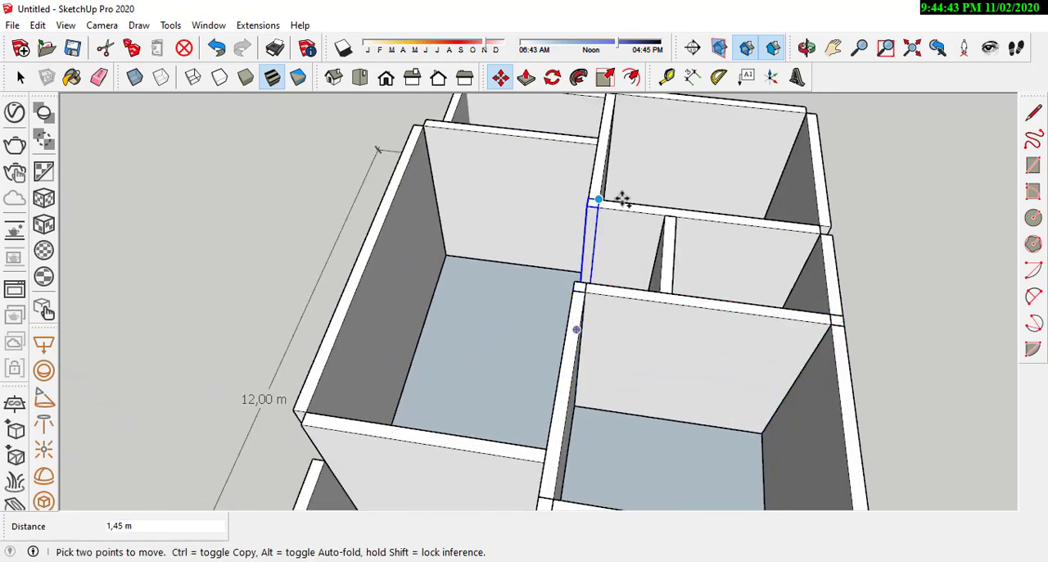
middle_drag(830, 225, 703, 225)
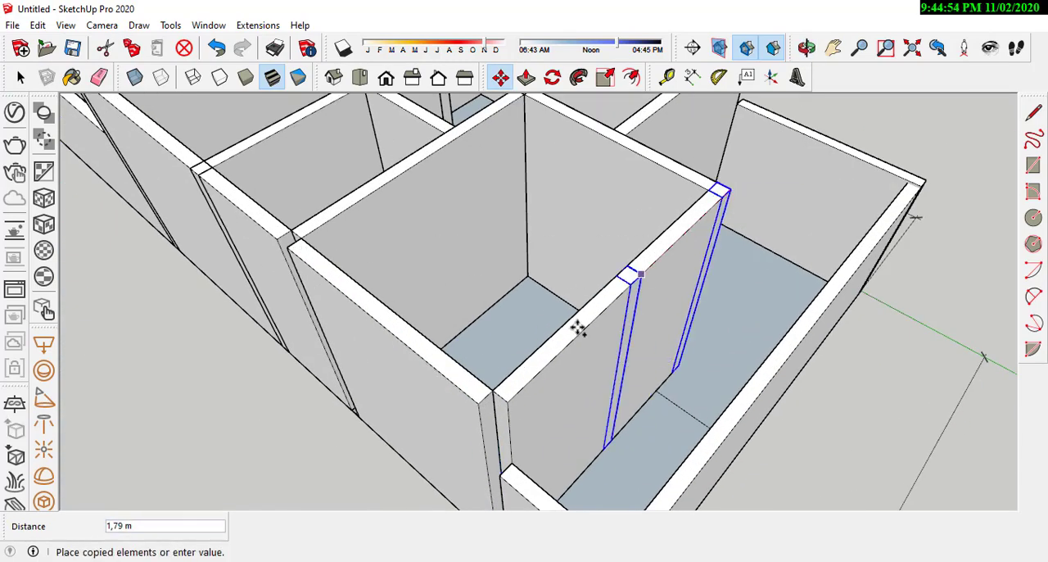
click(508, 401)
key(space)
Step: Copy the corner column to both ends of the large room's long outer side wall
scroll(573, 406, down, 3)
middle_drag(574, 407, 489, 389)
click(468, 379)
key(m)
scroll(475, 383, up, 2)
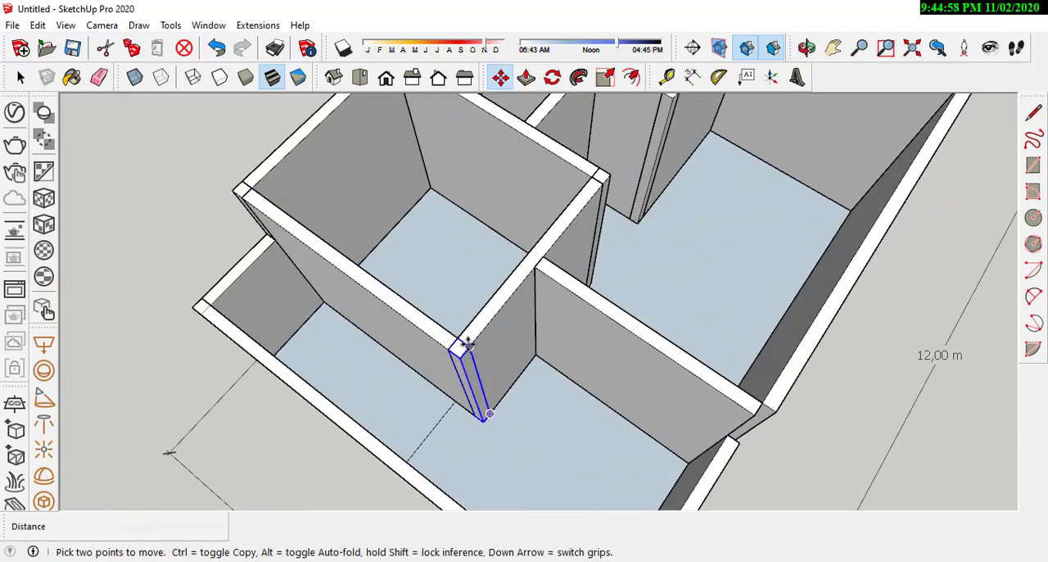
click(757, 403)
scroll(559, 385, down, 3)
click(402, 367)
key(ctrl)
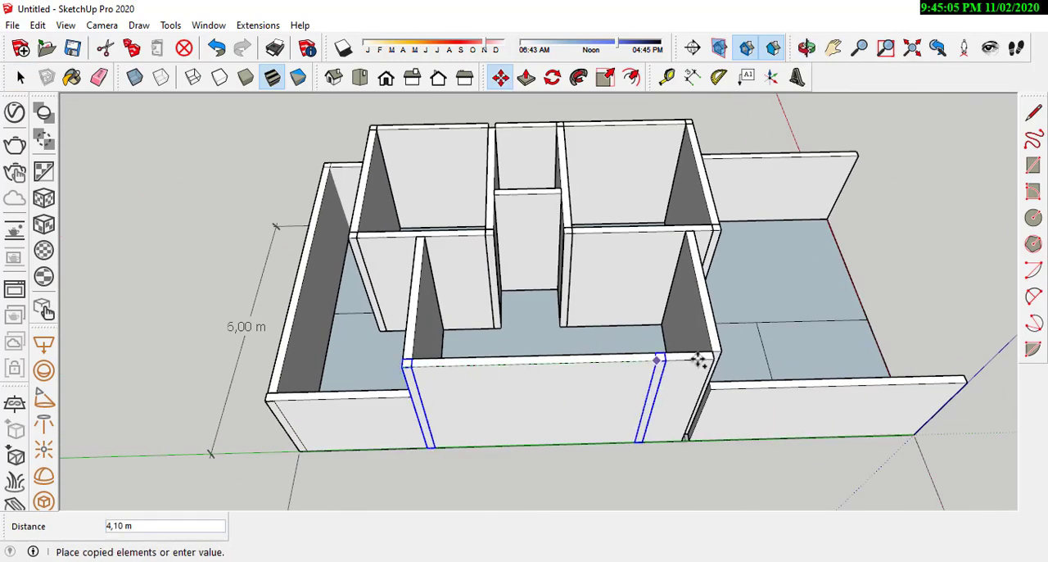
click(713, 358)
key(space)
click(899, 359)
Step: Copy the small room's column 1.45 m along the opposite outer wall to fill the remaining open junction
middle_drag(871, 379, 703, 341)
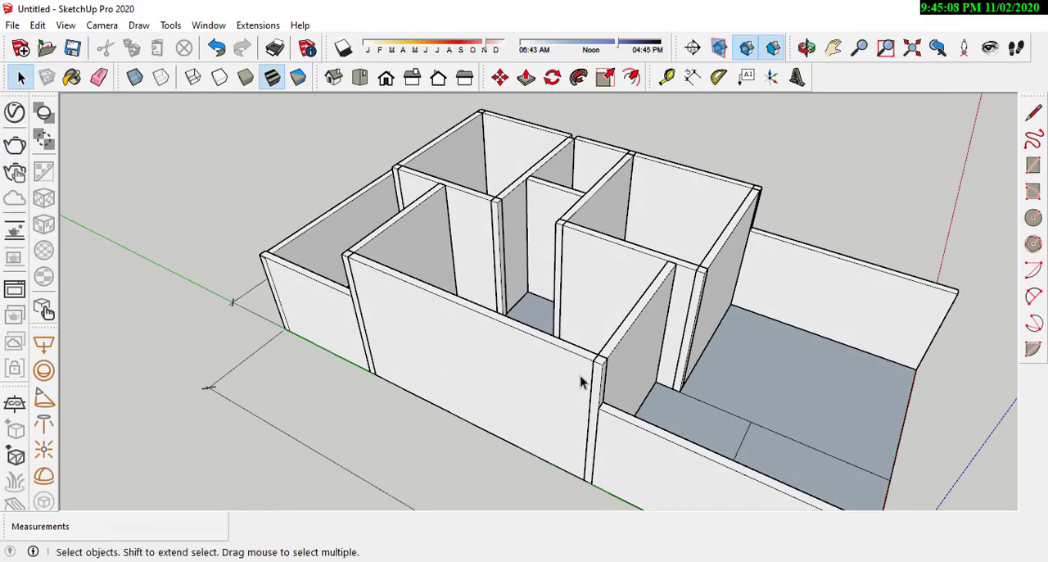
middle_drag(581, 381, 574, 456)
scroll(512, 281, up, 5)
middle_drag(475, 374, 262, 328)
scroll(555, 250, down, 4)
scroll(584, 284, up, 3)
middle_drag(584, 284, 709, 290)
scroll(637, 272, up, 5)
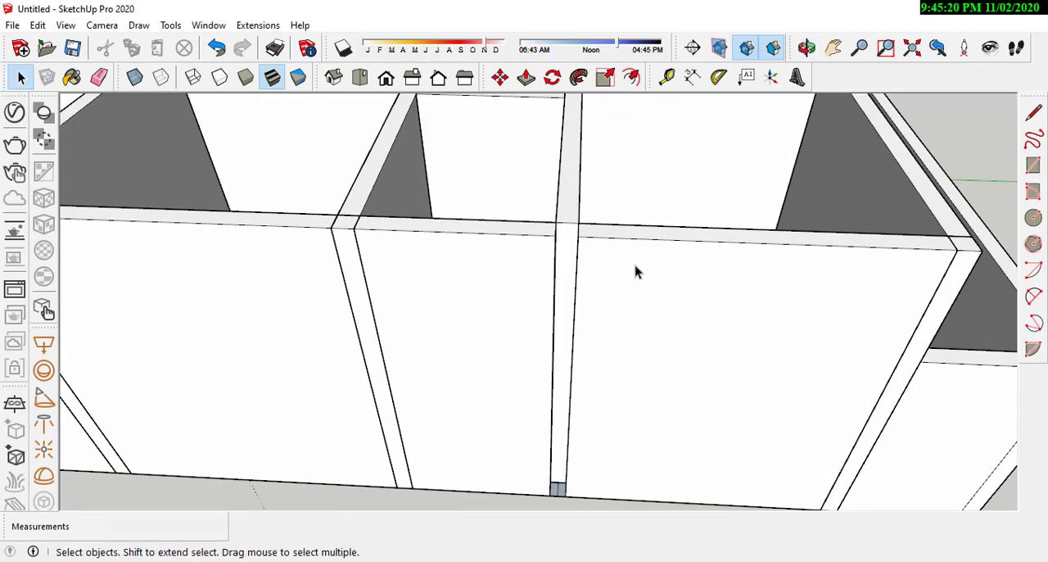
middle_drag(637, 272, 424, 423)
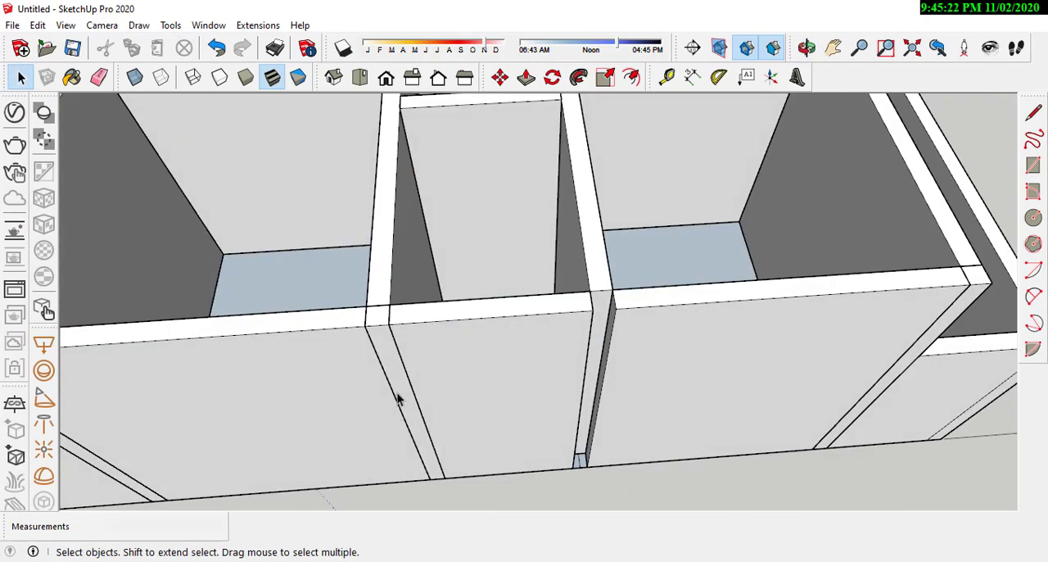
double_click(398, 398)
click(502, 79)
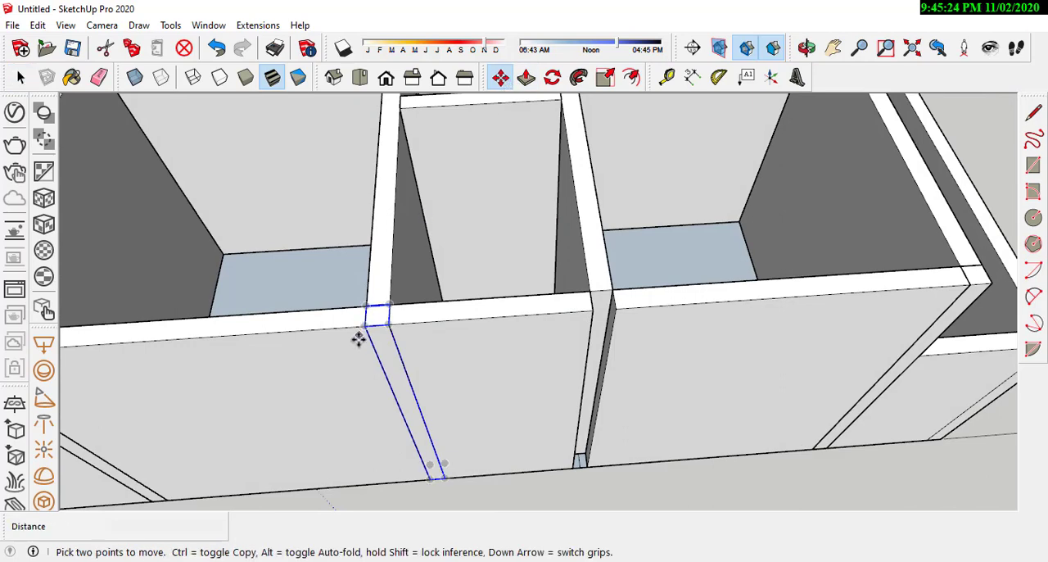
click(388, 324)
key(ctrl)
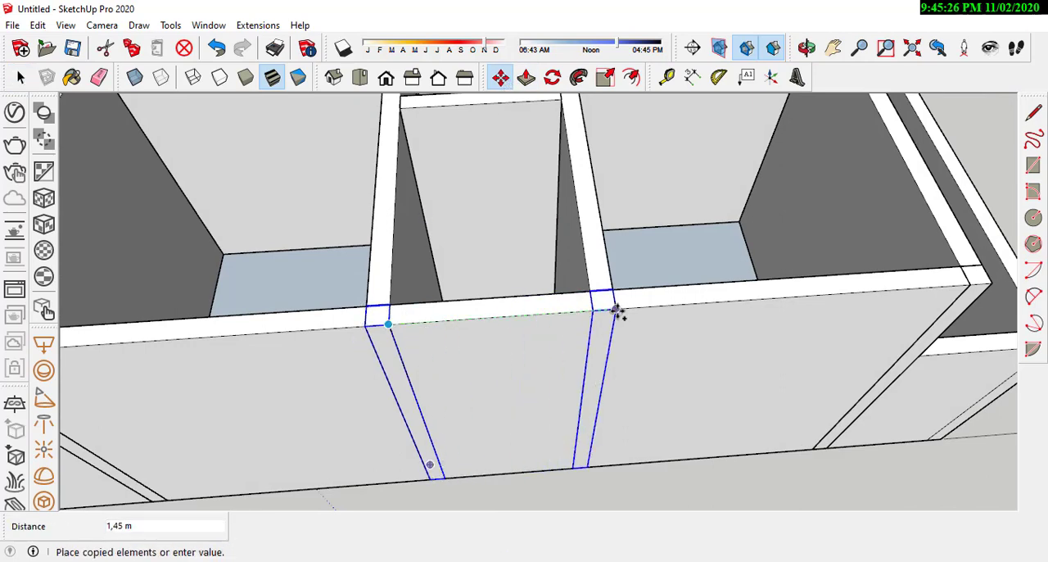
scroll(588, 355, down, 8)
middle_drag(434, 410, 565, 377)
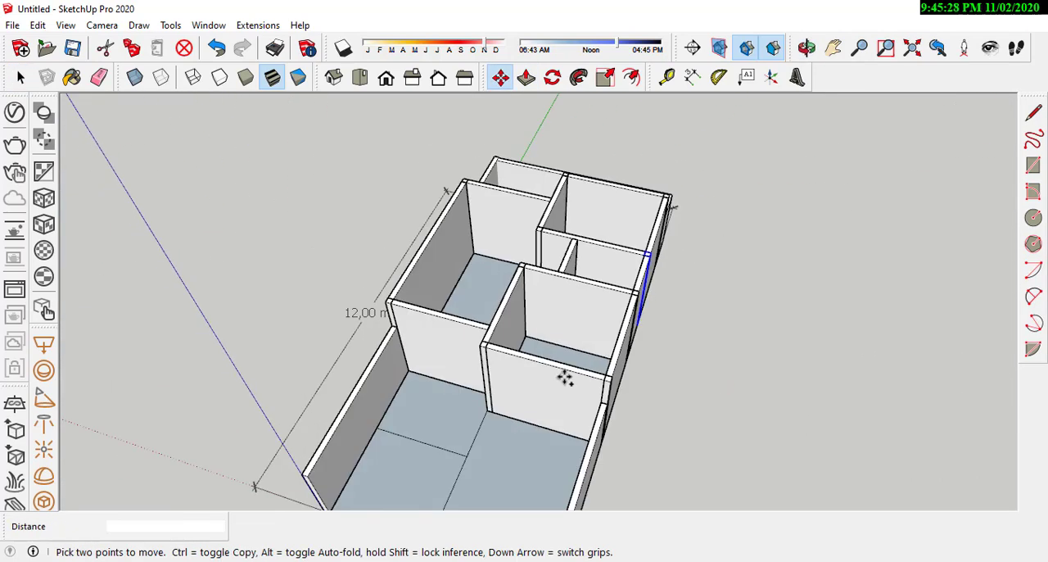
click(21, 77)
Step: Examine the whole house from above and around to check the filled wall junctions
scroll(586, 335, down, 3)
middle_drag(587, 335, 582, 421)
scroll(514, 382, up, 2)
middle_drag(515, 381, 524, 423)
scroll(536, 288, up, 2)
scroll(543, 281, down, 3)
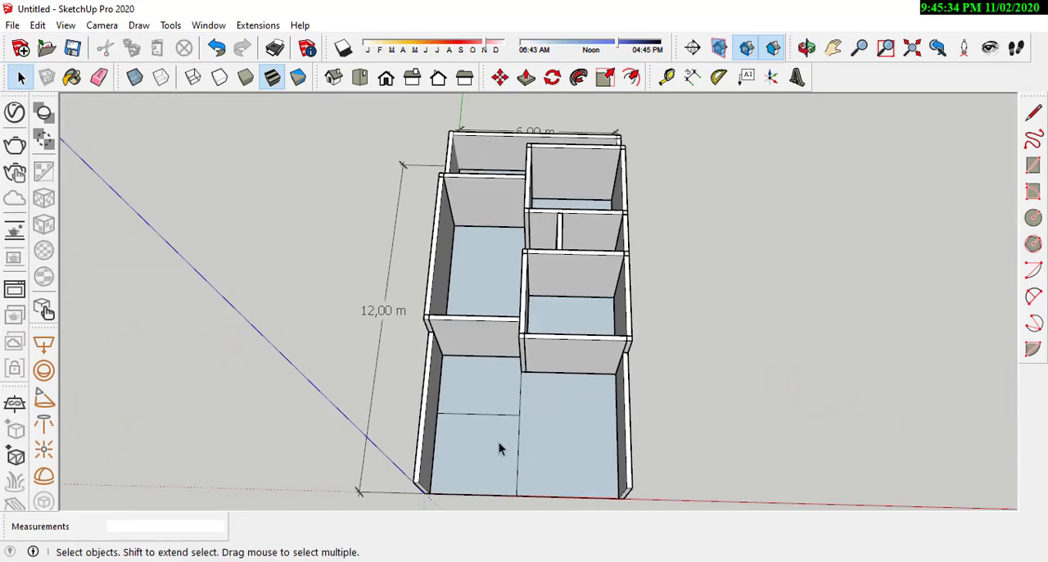
scroll(512, 354, up, 4)
scroll(512, 353, down, 3)
middle_drag(627, 347, 428, 307)
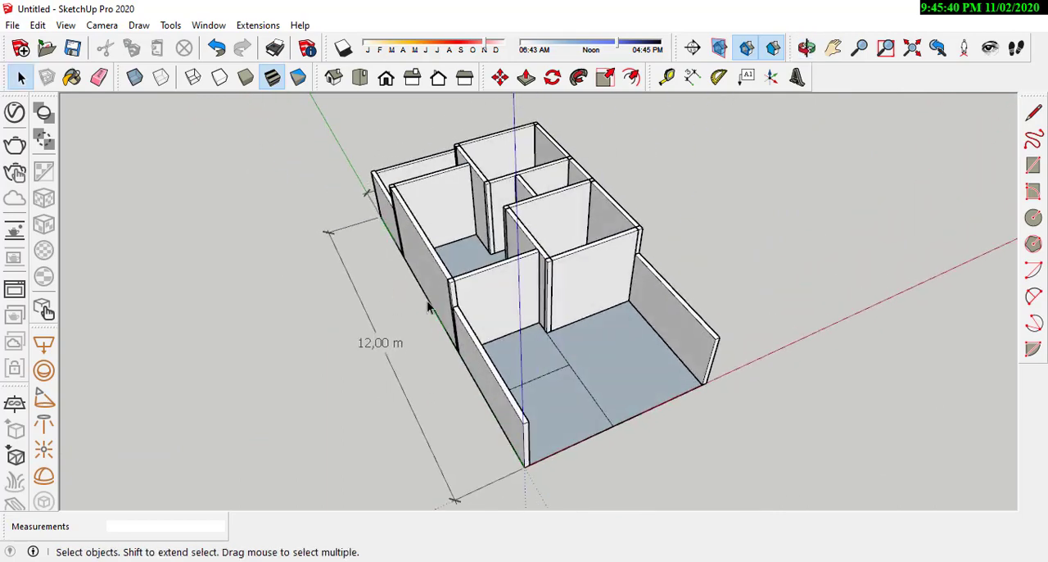
scroll(580, 468, up, 5)
middle_drag(580, 467, 504, 423)
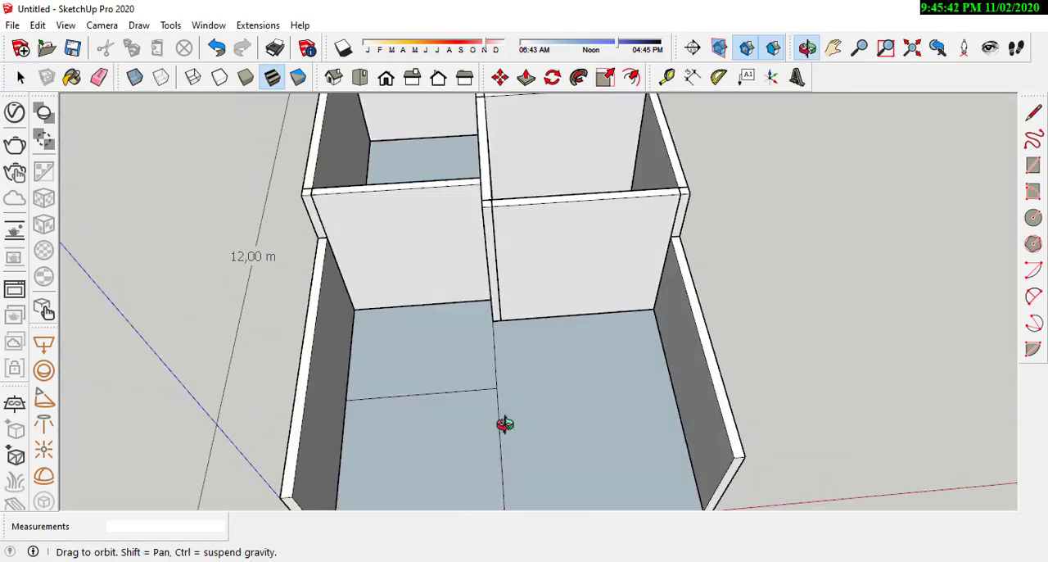
scroll(558, 415, down, 3)
Step: Review the open areas by selecting the front yard floor sections and the rear yard floor in turn
click(520, 416)
click(491, 442)
scroll(582, 404, up, 4)
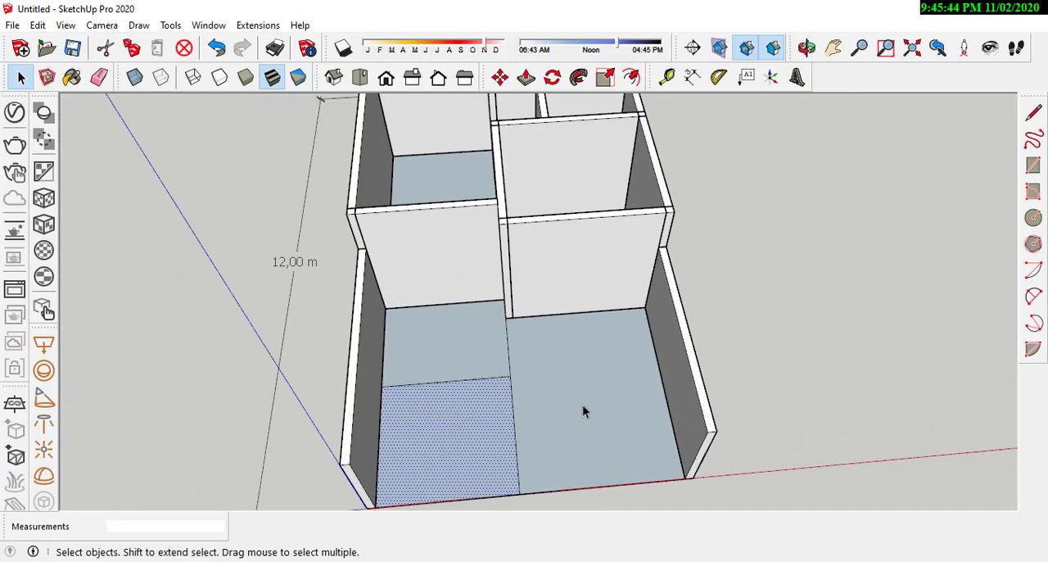
click(582, 405)
scroll(628, 352, down, 3)
middle_drag(628, 352, 480, 340)
click(481, 341)
middle_drag(656, 314, 469, 319)
click(469, 319)
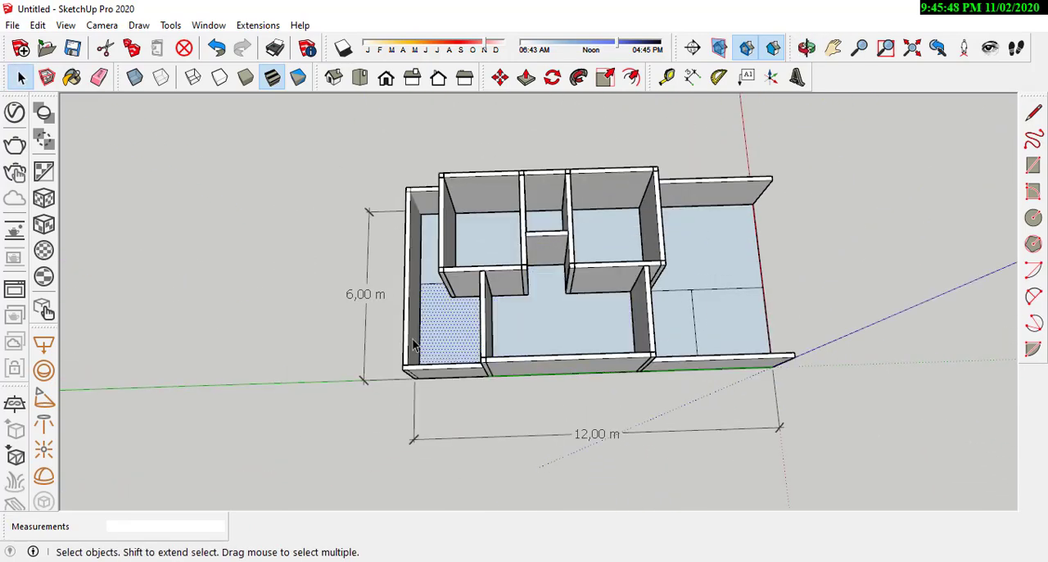
middle_drag(413, 344, 479, 265)
middle_drag(730, 335, 463, 213)
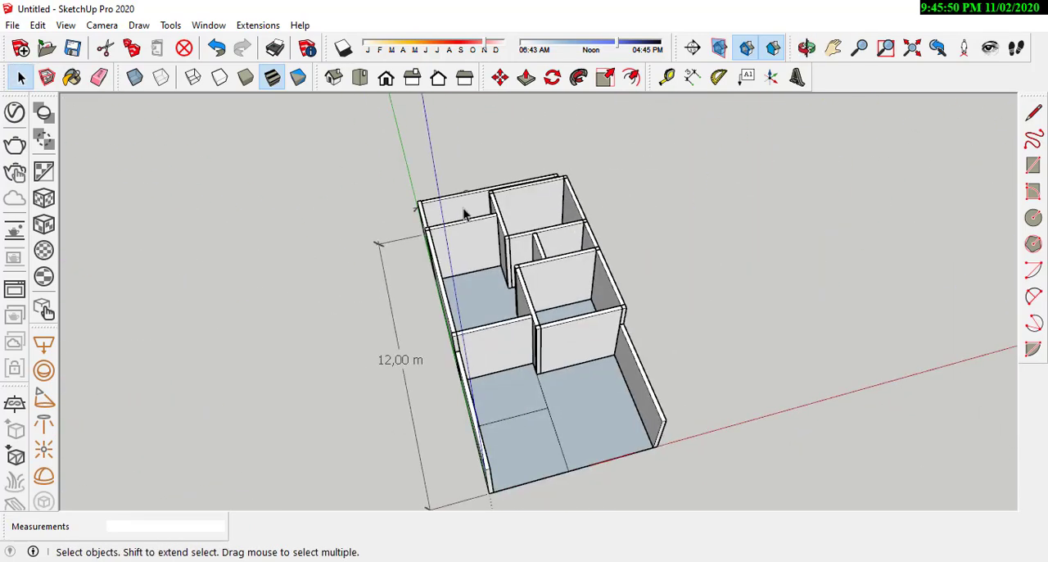
Step: Examine the larger front yard floor section between the house wall and the low side boundary wall
scroll(542, 340, down, 3)
click(579, 429)
scroll(519, 406, up, 7)
middle_drag(634, 401, 422, 359)
click(629, 349)
scroll(469, 291, down, 3)
middle_drag(469, 291, 746, 310)
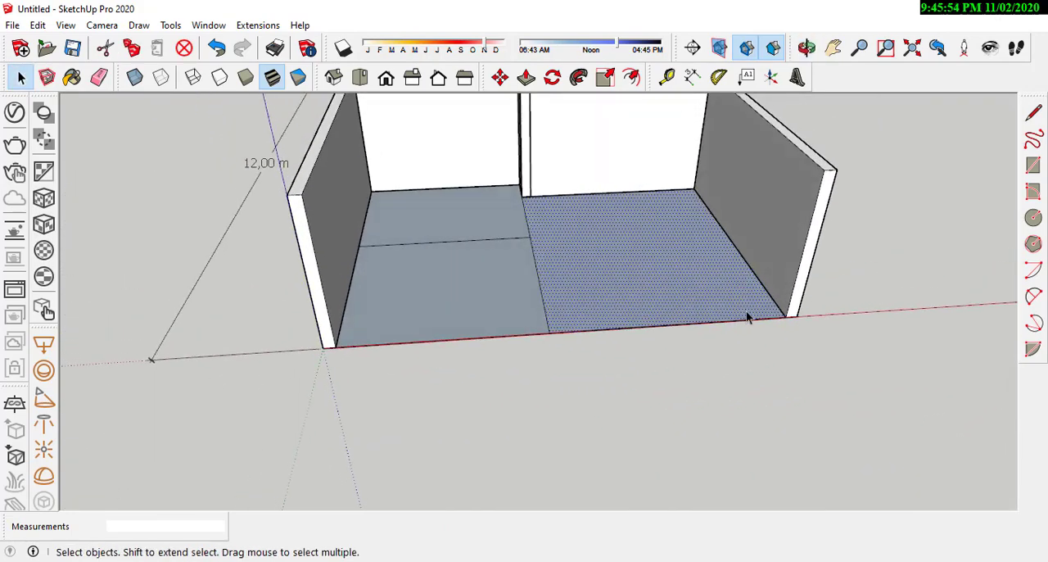
scroll(626, 278, down, 2)
scroll(625, 280, up, 4)
middle_drag(629, 309, 694, 322)
click(617, 410)
scroll(567, 304, down, 2)
scroll(568, 310, up, 2)
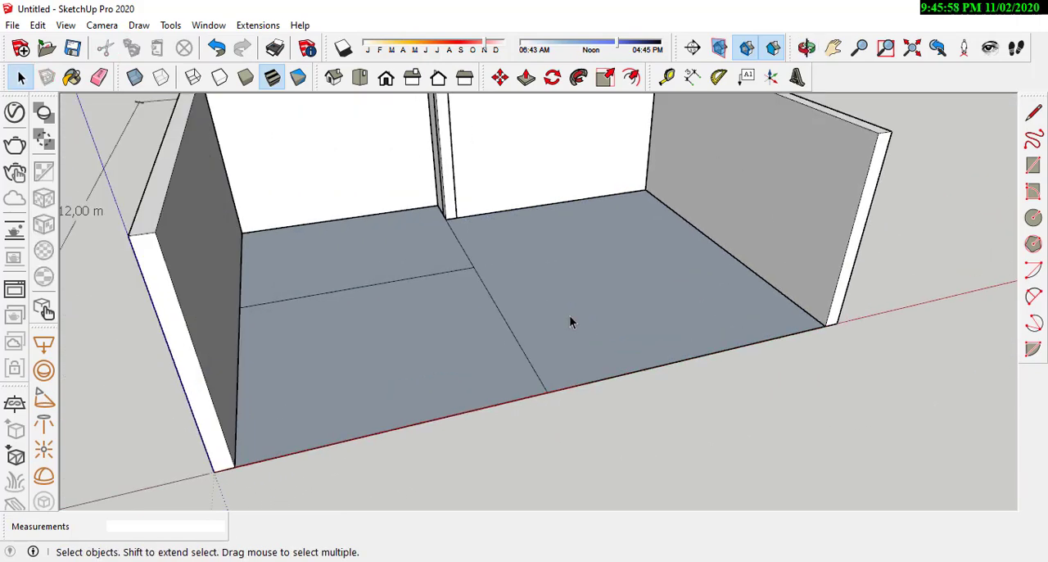
Step: Draw a 0.1 m high closed strip along the foot of the front room's wall, from corner column to side boundary wall
middle_drag(571, 322, 630, 323)
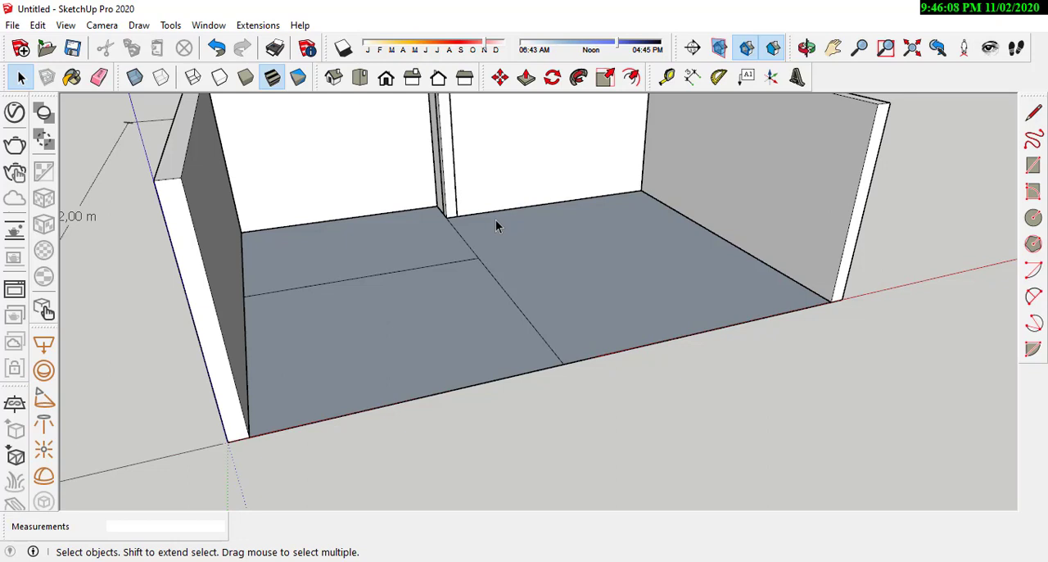
scroll(552, 292, down, 3)
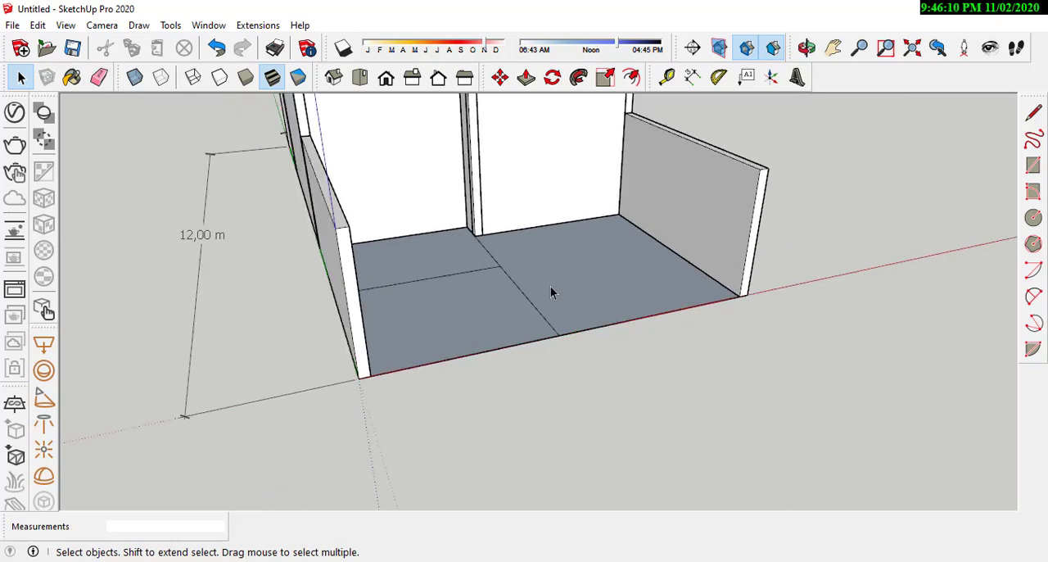
scroll(725, 276, up, 4)
middle_drag(604, 206, 525, 242)
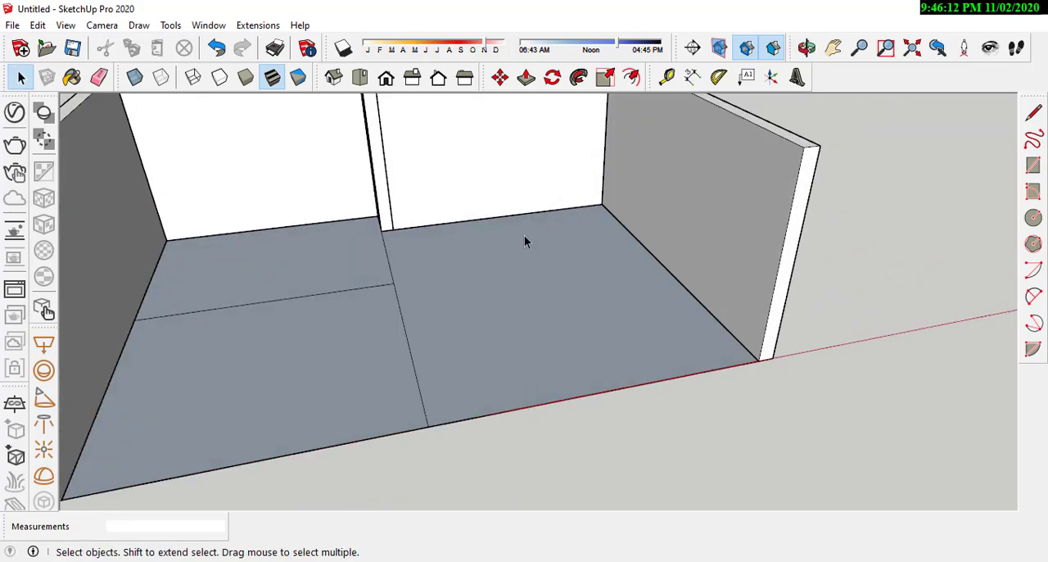
scroll(397, 234, up, 4)
scroll(386, 247, down, 3)
middle_drag(456, 286, 418, 275)
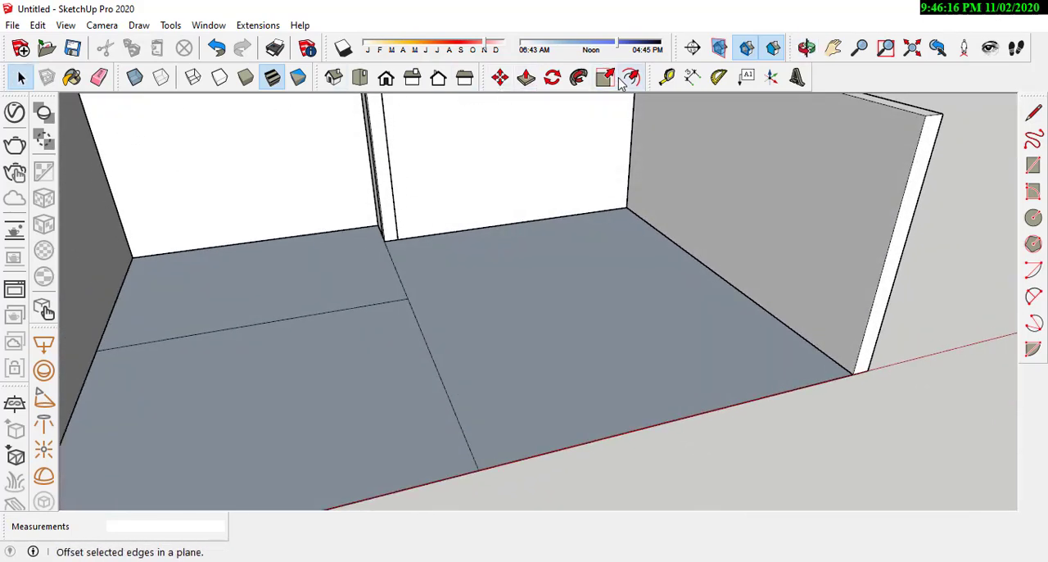
click(1033, 112)
scroll(390, 222, up, 3)
mouse_move(391, 222)
middle_down()
mouse_move(412, 241)
mouse_move(370, 271)
middle_up()
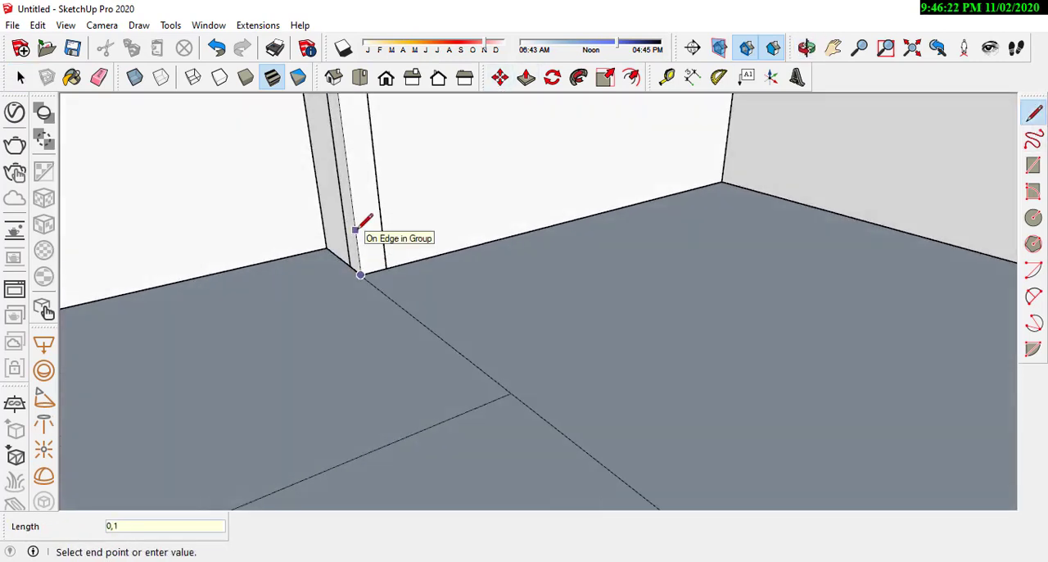
middle_drag(495, 266, 616, 197)
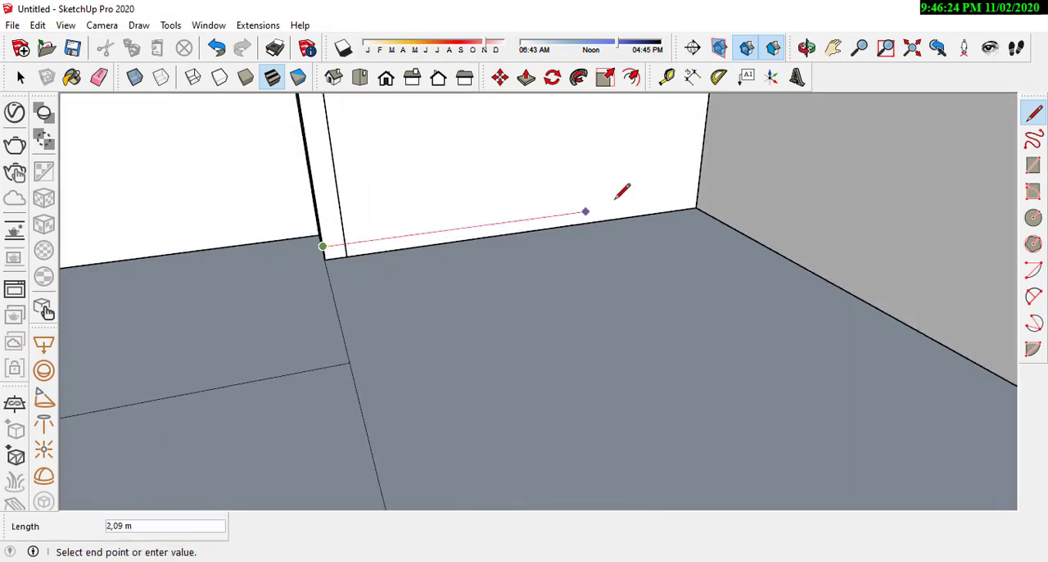
click(697, 195)
scroll(697, 195, up, 2)
click(694, 213)
scroll(695, 213, down, 2)
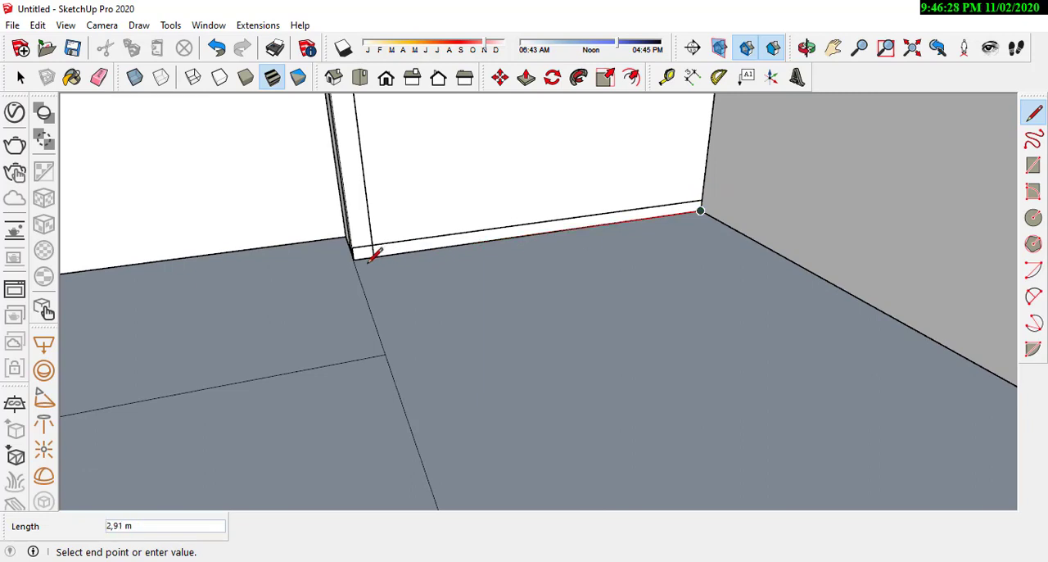
click(356, 260)
Step: Select the strip's face with its edges and make it a group
scroll(258, 238, up, 2)
middle_drag(473, 266, 560, 270)
scroll(560, 269, up, 2)
scroll(455, 270, up, 2)
click(22, 85)
scroll(441, 290, up, 2)
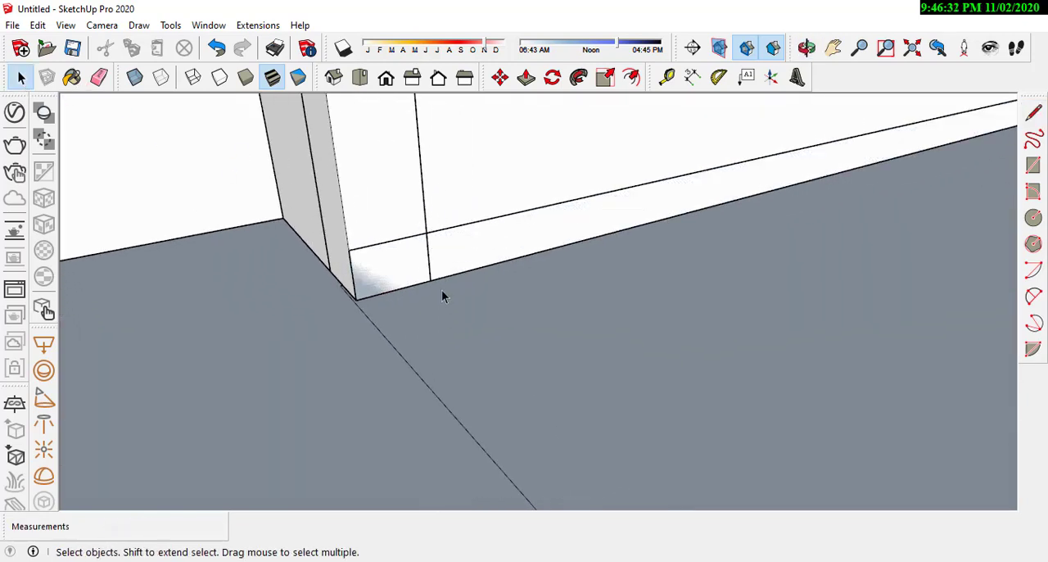
double_click(470, 240)
scroll(262, 257, down, 3)
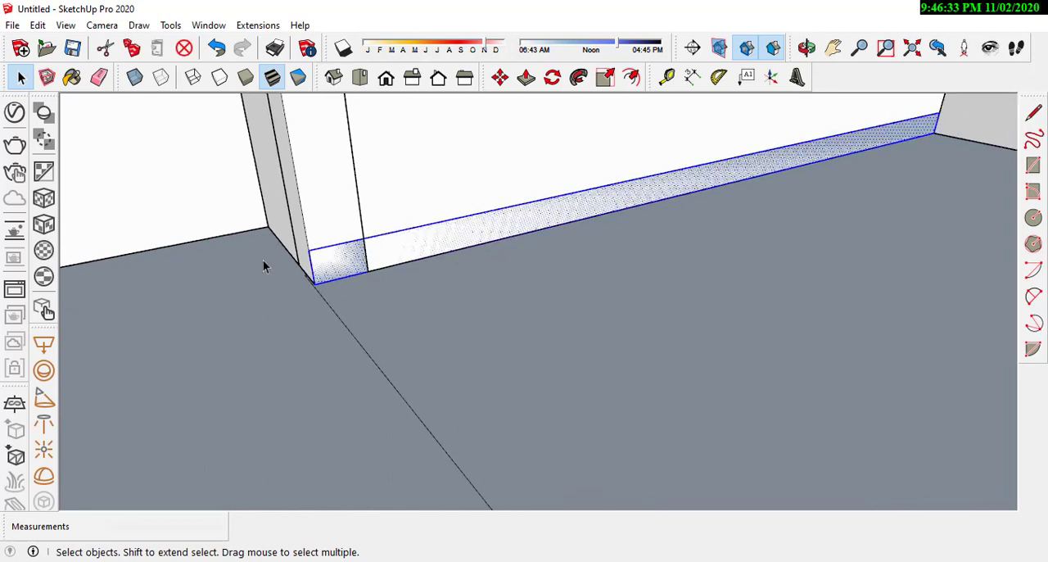
scroll(396, 240, up, 1)
right_click(383, 251)
click(442, 387)
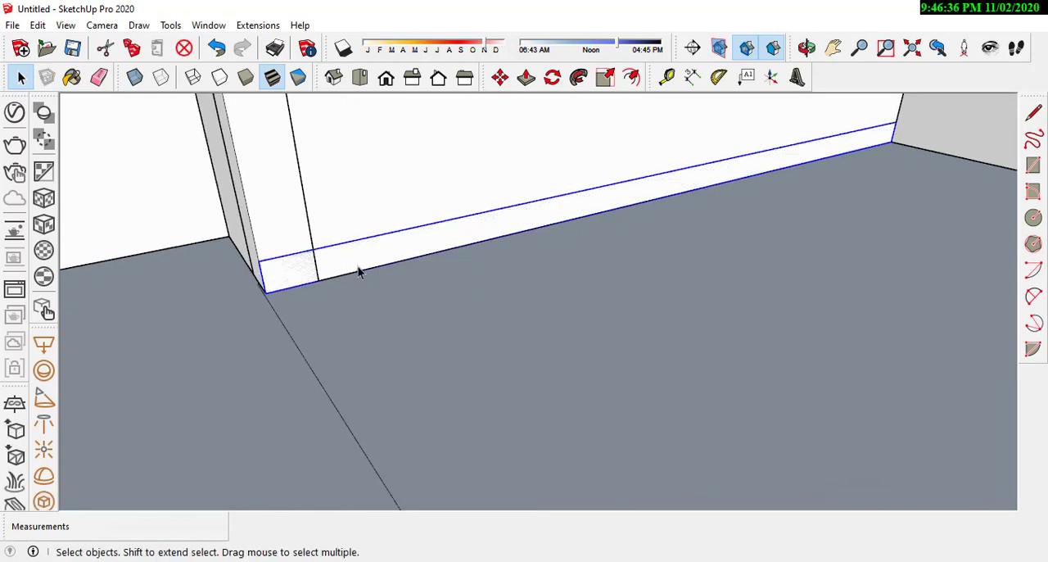
Step: Open the strip's group and extrude its face about 3.92 m with Push/Pull to the yard's front edge
double_click(358, 269)
click(530, 82)
click(303, 254)
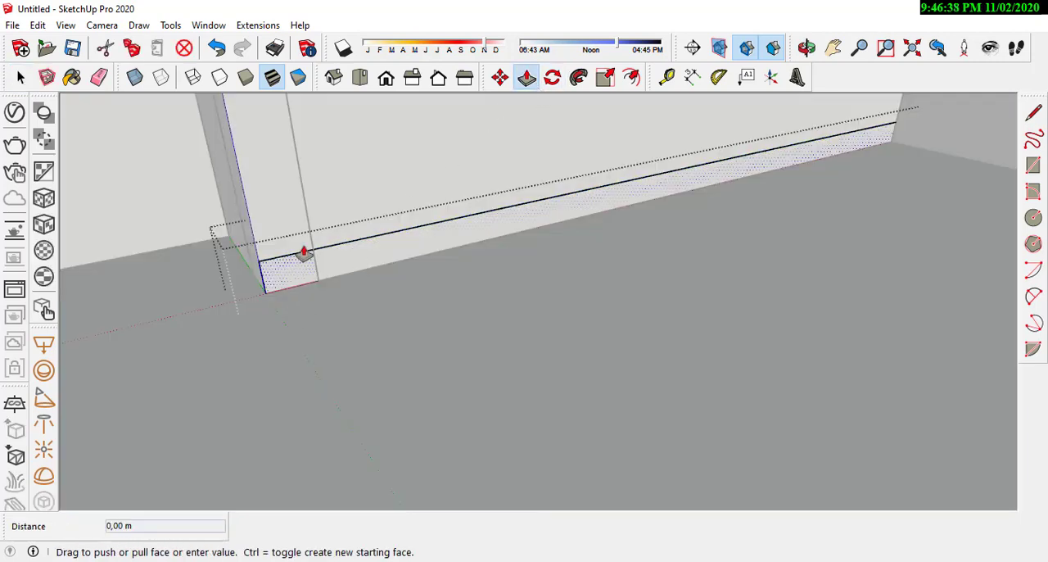
scroll(260, 135, down, 5)
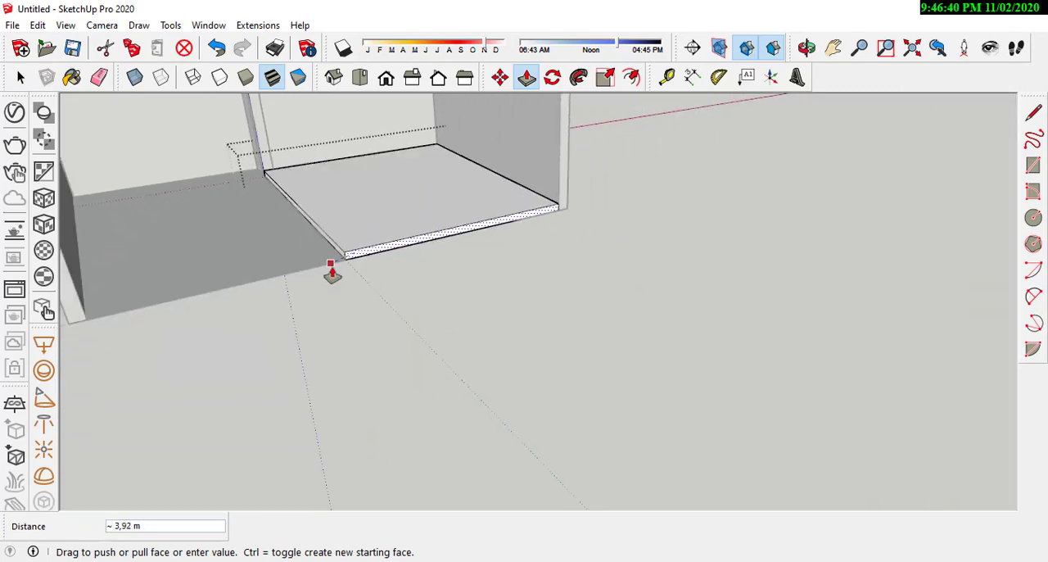
click(330, 266)
Step: Move the slab's front top edge down along the blue axis so its surface slopes toward the yard's front
scroll(335, 264, up, 4)
mouse_move(335, 266)
middle_down()
mouse_move(533, 117)
mouse_move(349, 178)
mouse_move(123, 181)
mouse_move(569, 236)
middle_up()
key(space)
click(404, 230)
scroll(453, 229, up, 3)
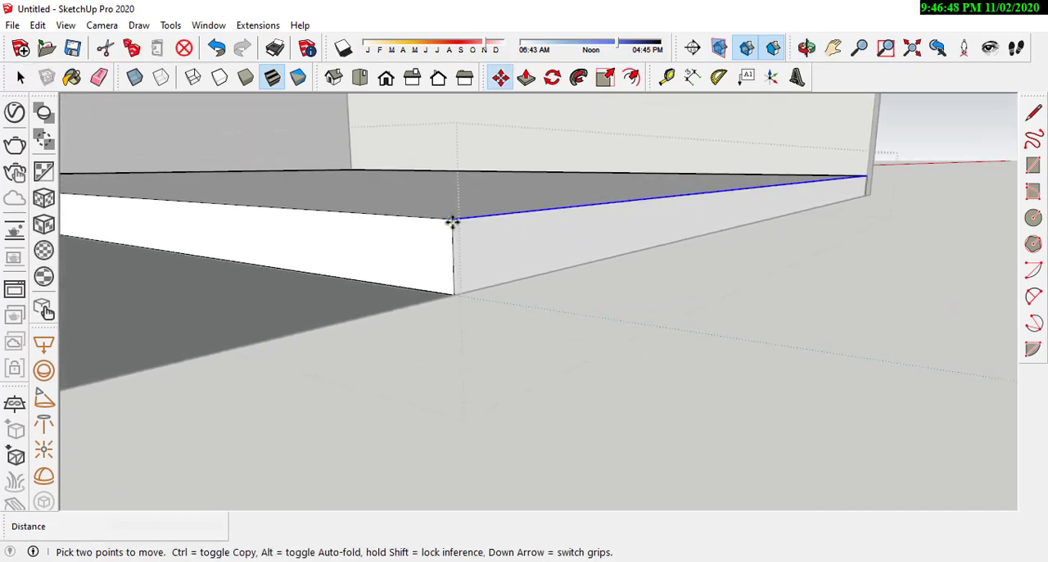
click(453, 222)
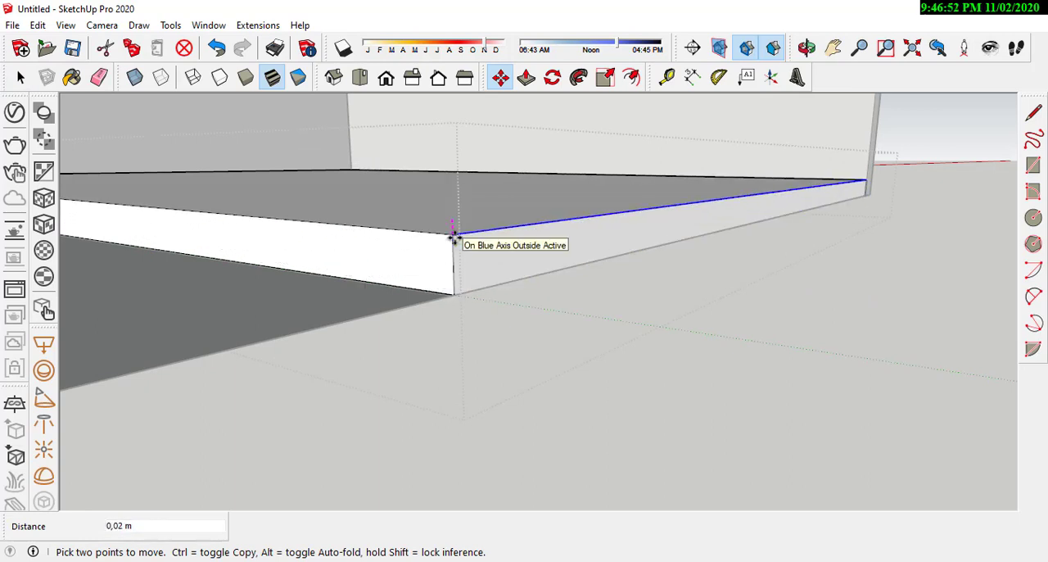
click(397, 301)
middle_drag(396, 302, 575, 352)
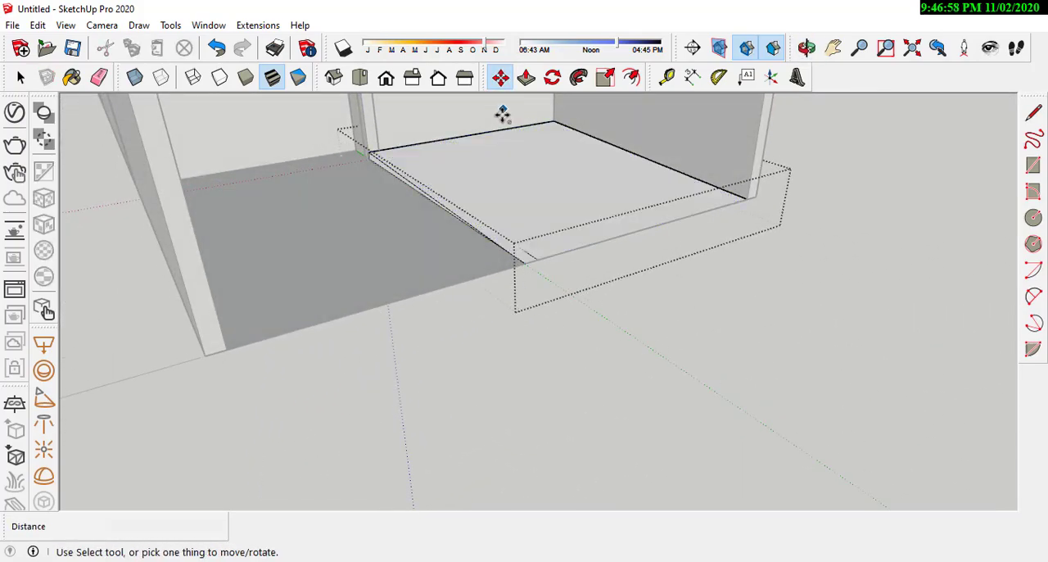
Step: Check the sloped front yard slab and close its group
middle_drag(515, 189, 514, 297)
scroll(630, 291, up, 1)
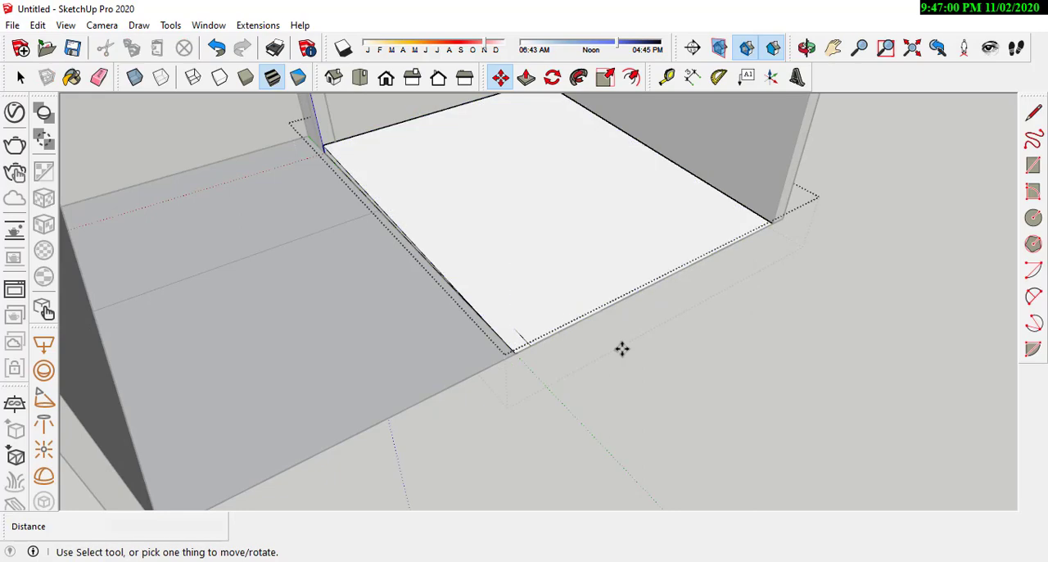
click(21, 77)
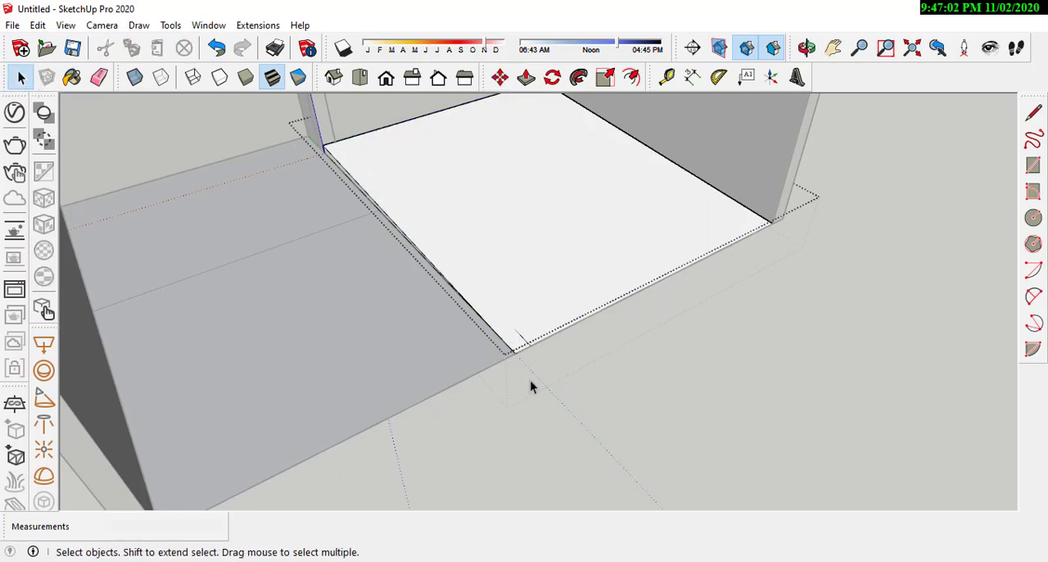
scroll(679, 326, down, 5)
middle_drag(650, 362, 524, 360)
scroll(377, 214, up, 6)
middle_drag(420, 226, 419, 220)
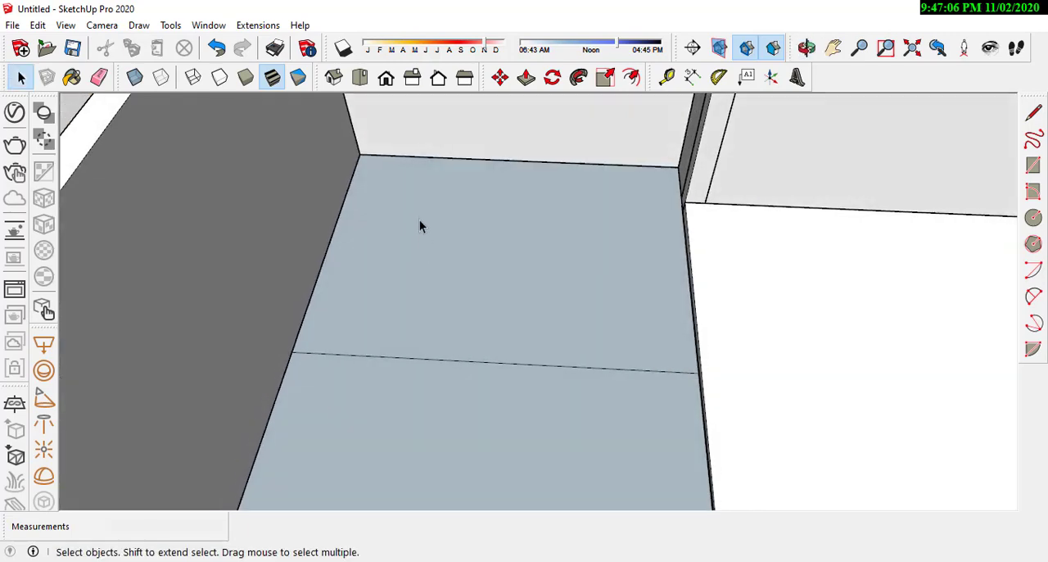
Step: Trace the terrace floor between the house wall and its dividing line with a rectangle of about 2.62 m by 1.96 m
scroll(419, 219, up, 1)
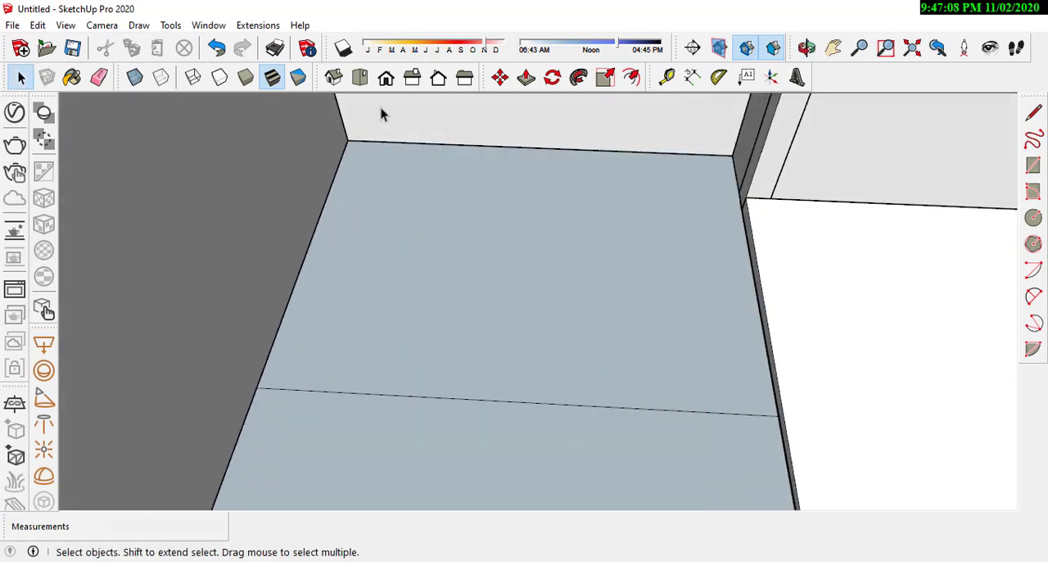
click(664, 280)
scroll(493, 284, down, 4)
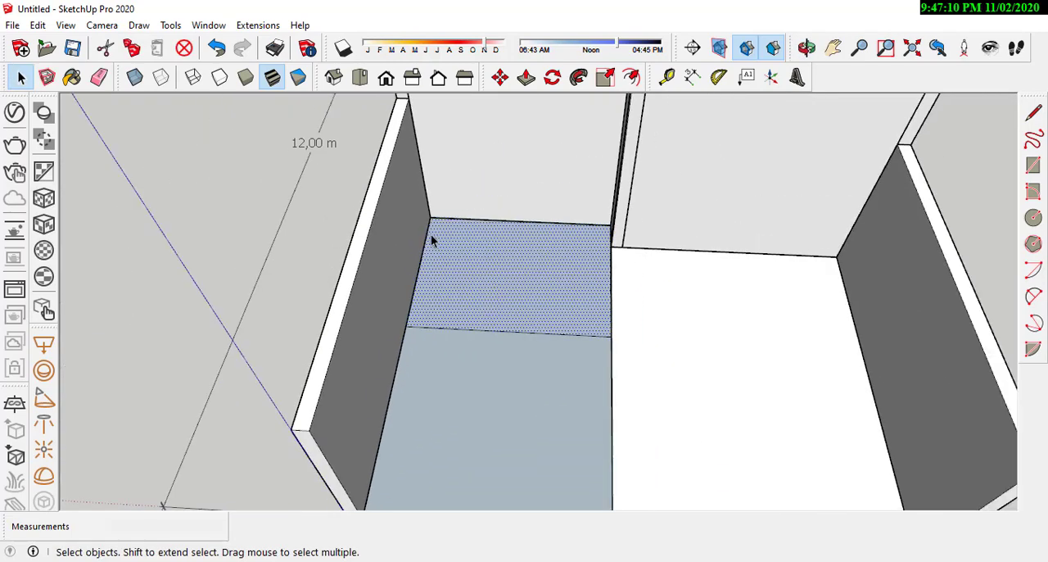
scroll(620, 224, up, 1)
click(401, 353)
scroll(400, 358, up, 2)
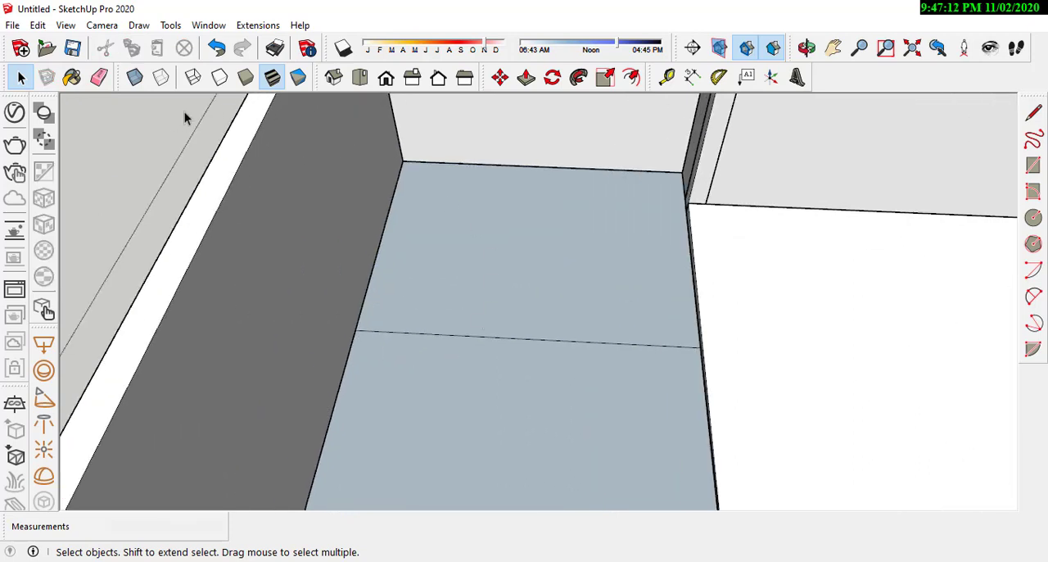
click(1034, 166)
scroll(510, 188, up, 2)
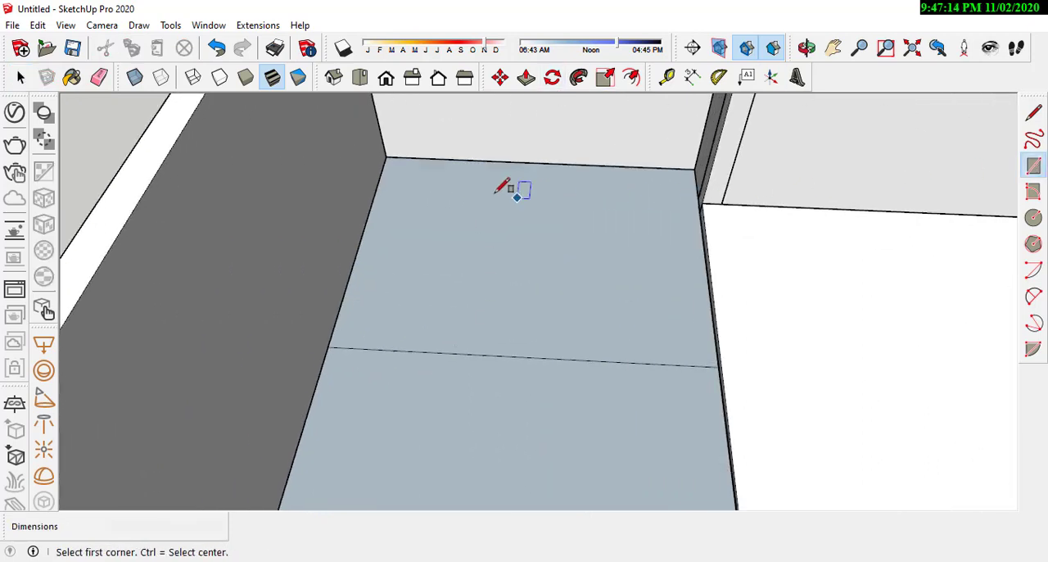
click(375, 150)
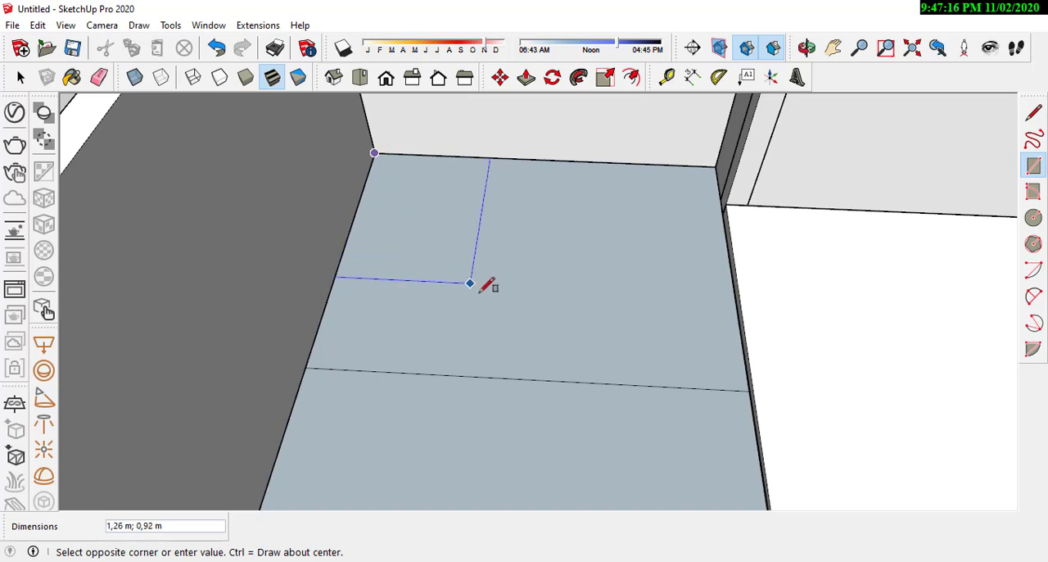
middle_drag(509, 320, 518, 320)
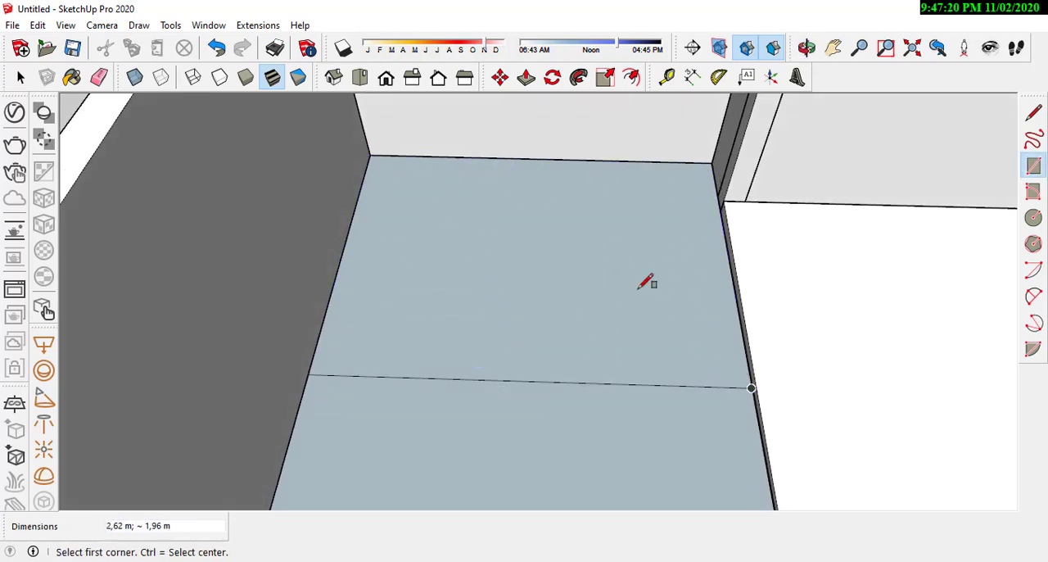
Step: Select the terrace floor face with its bounding edges and make it a group
scroll(495, 225, down, 2)
click(22, 78)
click(473, 266)
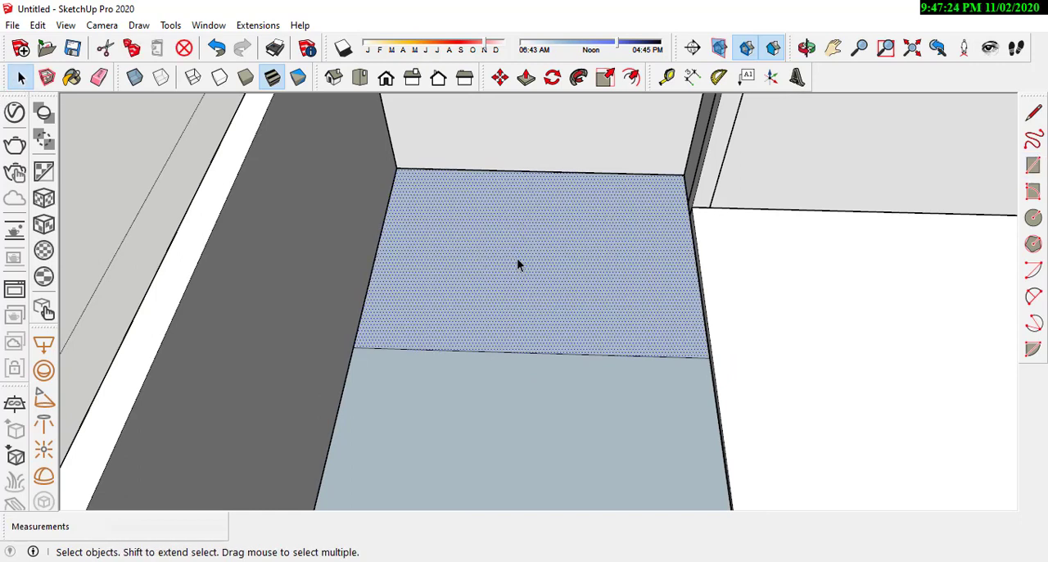
scroll(517, 258, up, 1)
right_click(479, 260)
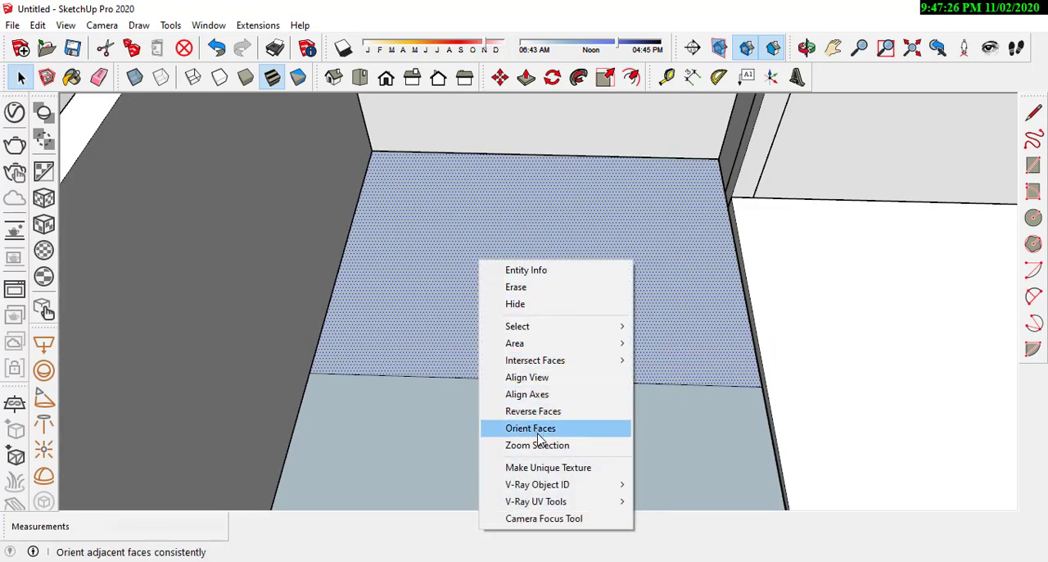
right_click(483, 252)
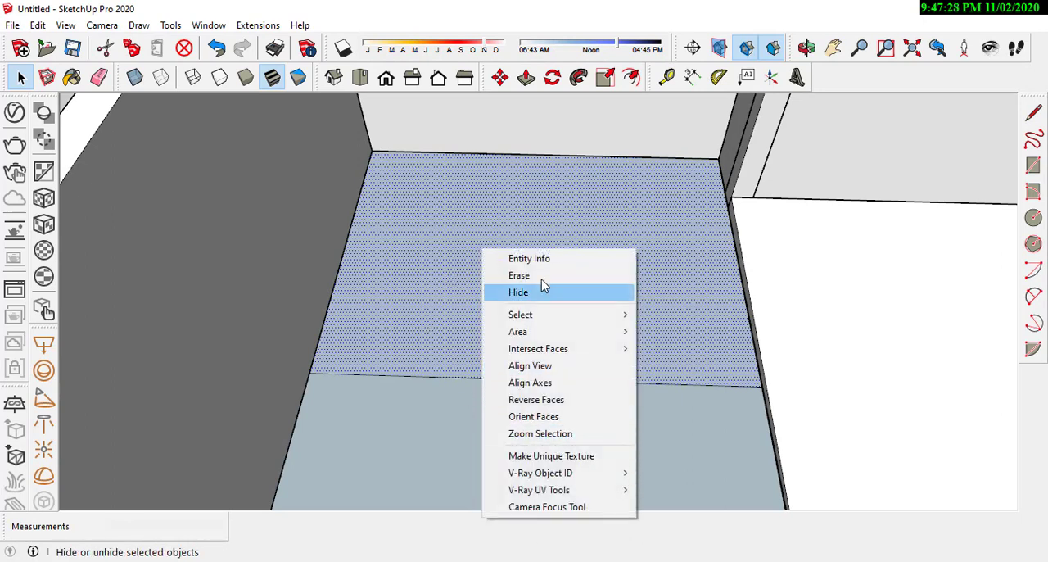
click(695, 230)
middle_drag(693, 231, 597, 282)
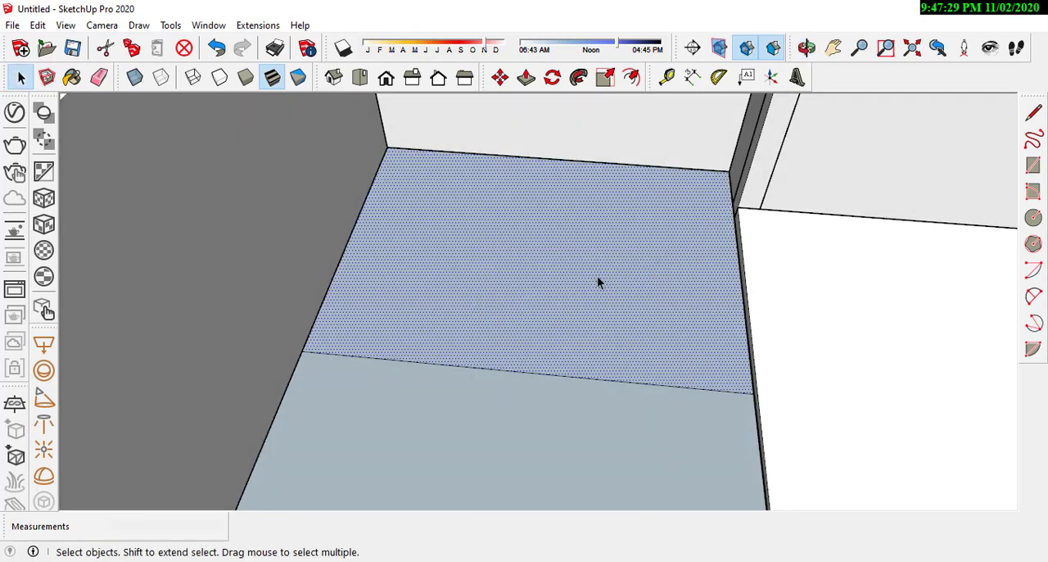
double_click(554, 272)
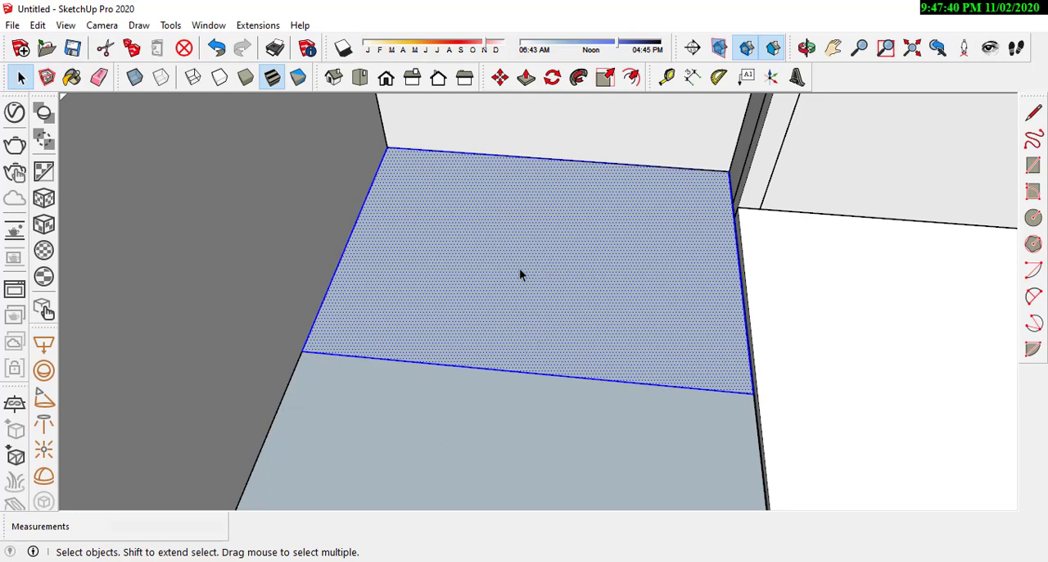
right_click(550, 268)
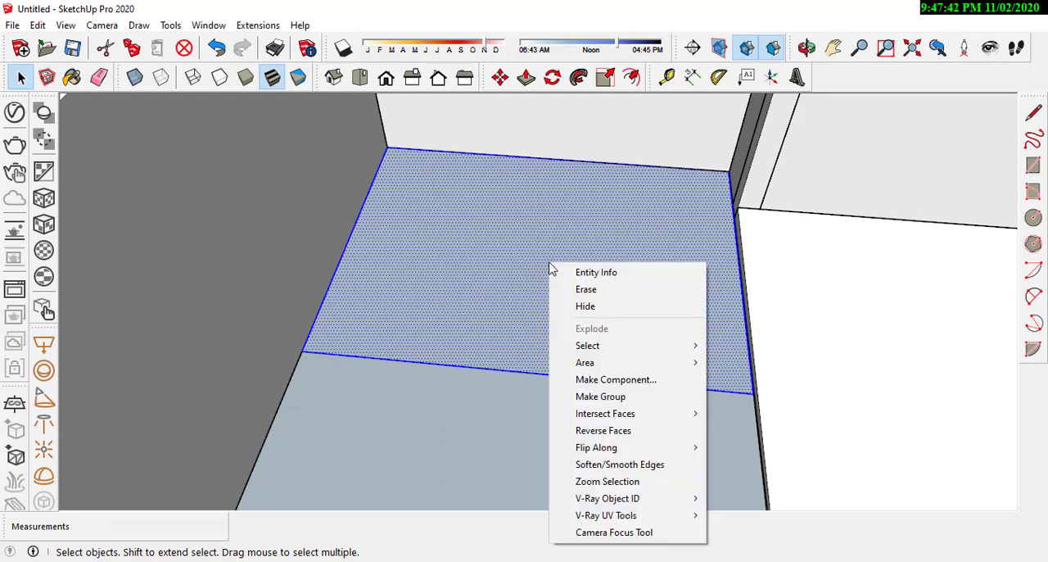
click(641, 400)
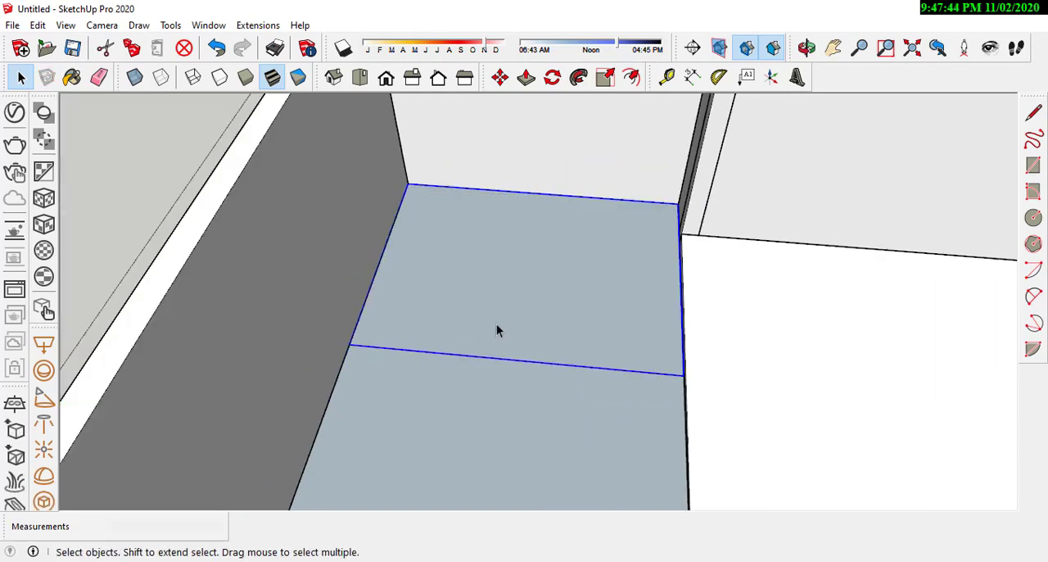
Step: Open the terrace floor group, raise its face 0.15 m with Push/Pull, check the height with the Line tool and close the group
middle_drag(496, 328, 517, 280)
double_click(512, 277)
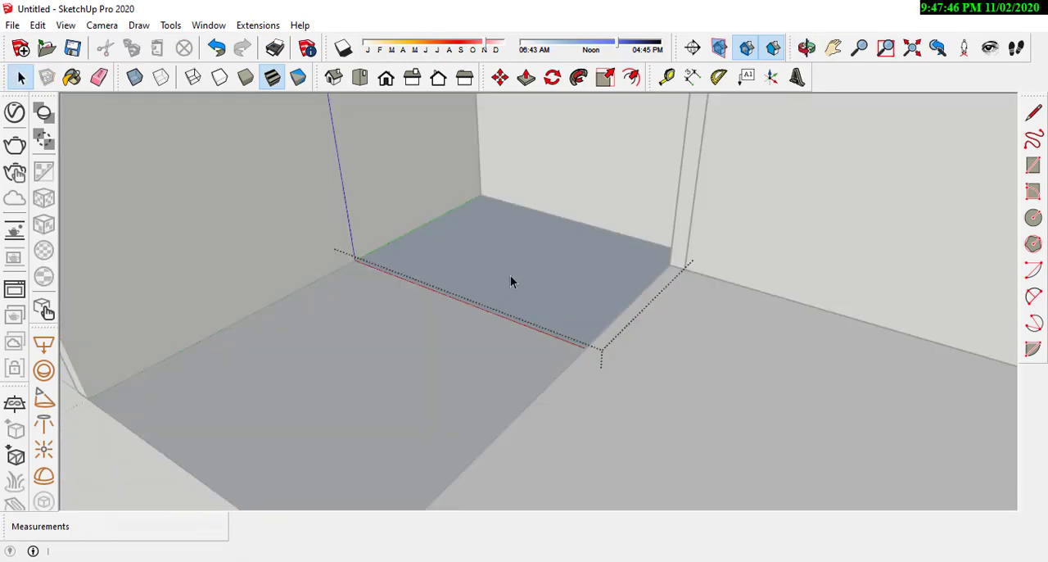
scroll(510, 277, up, 3)
click(526, 77)
middle_drag(631, 311, 633, 290)
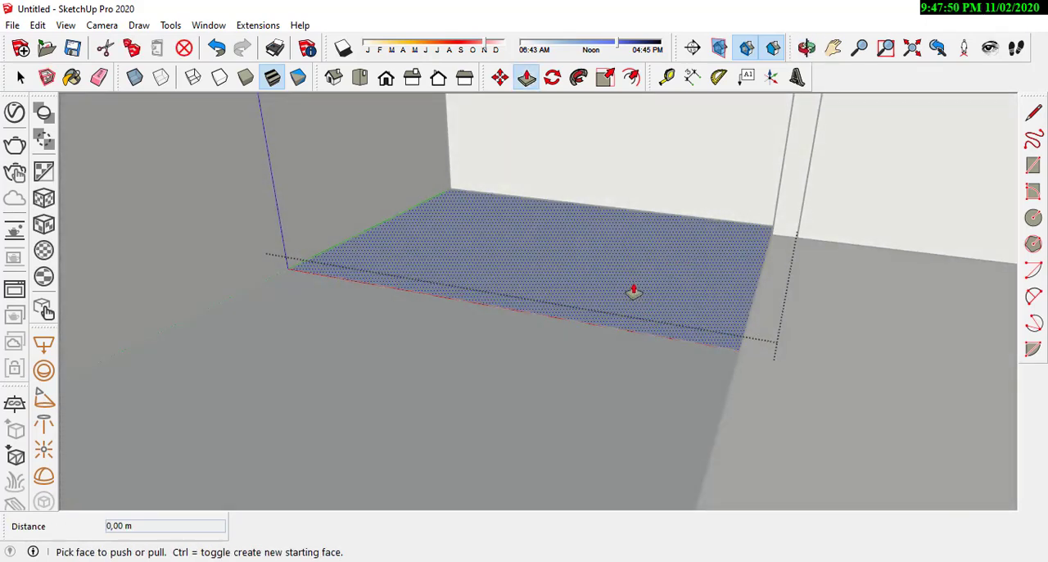
middle_drag(659, 264, 557, 252)
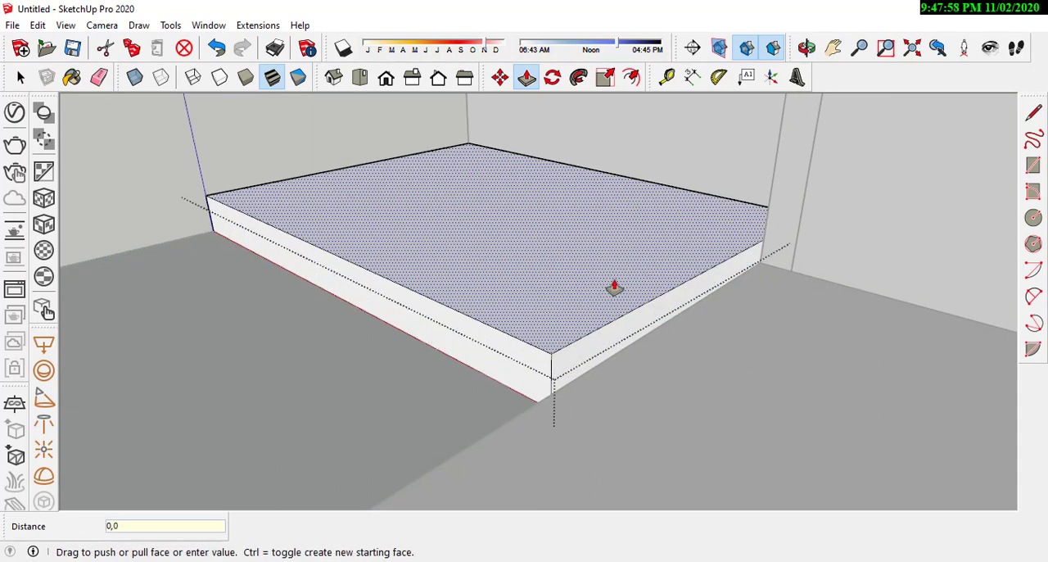
click(614, 287)
key(l)
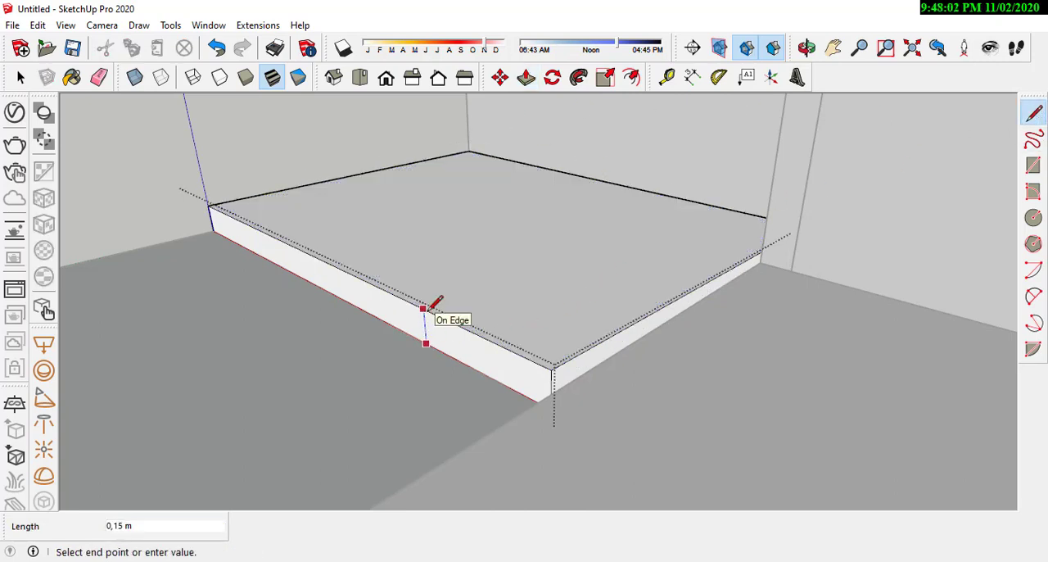
key(space)
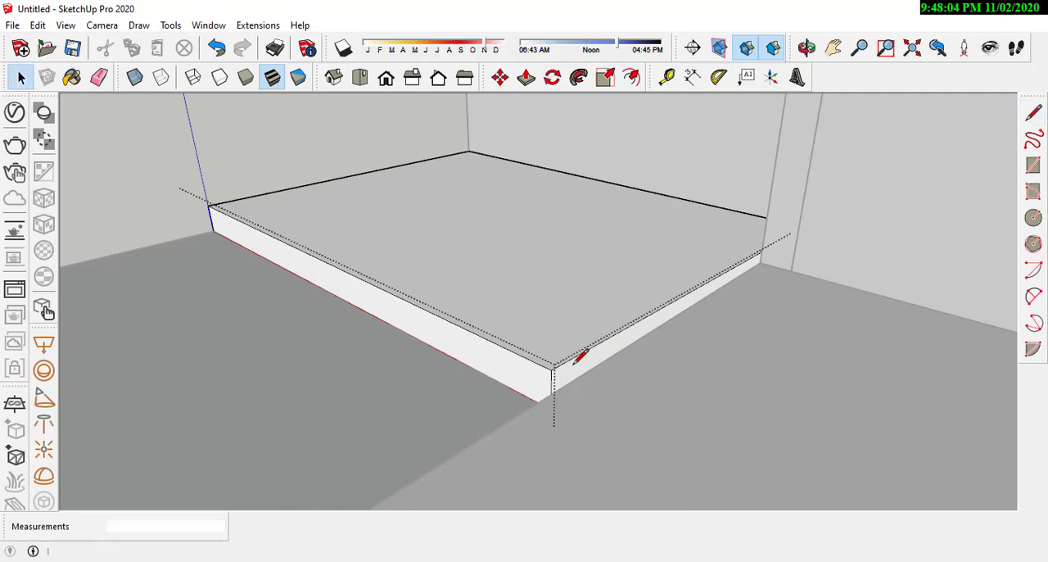
click(272, 354)
Step: Select the floor face of the large L-shaped main room with its edges and make it a group
middle_drag(419, 332, 483, 368)
scroll(488, 348, down, 3)
middle_drag(548, 334, 667, 381)
middle_drag(505, 367, 625, 306)
click(625, 306)
scroll(648, 273, up, 3)
scroll(583, 300, down, 3)
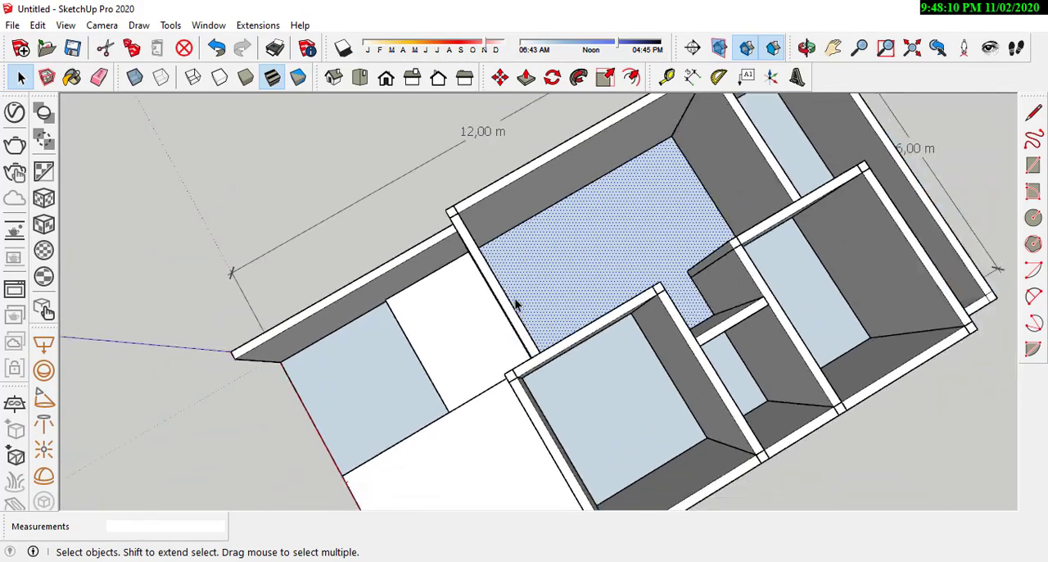
scroll(582, 299, up, 4)
middle_drag(877, 279, 604, 271)
scroll(604, 271, down, 3)
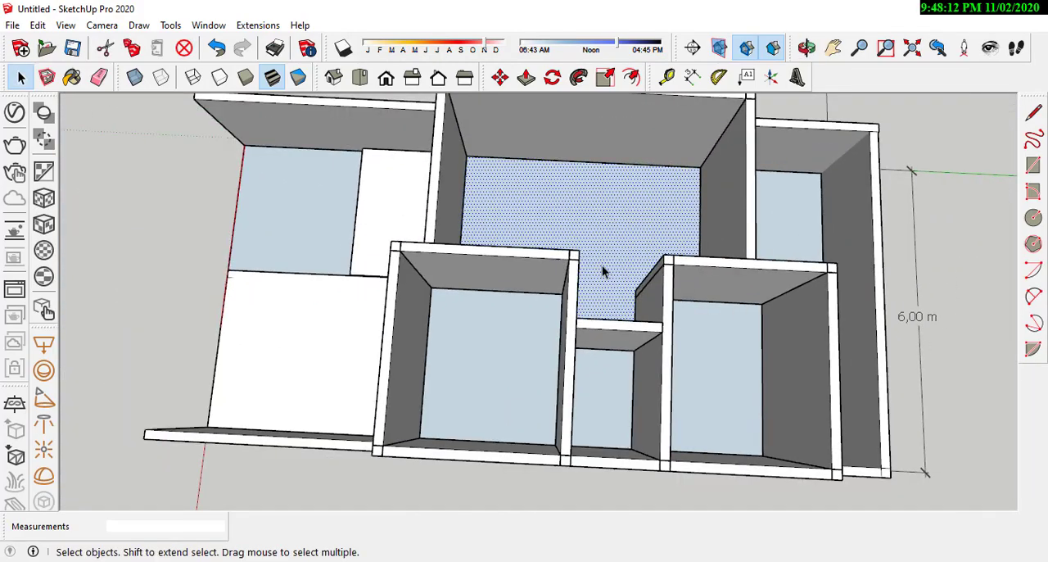
scroll(624, 232, up, 4)
middle_drag(626, 231, 617, 234)
middle_drag(549, 197, 523, 305)
middle_drag(450, 344, 664, 259)
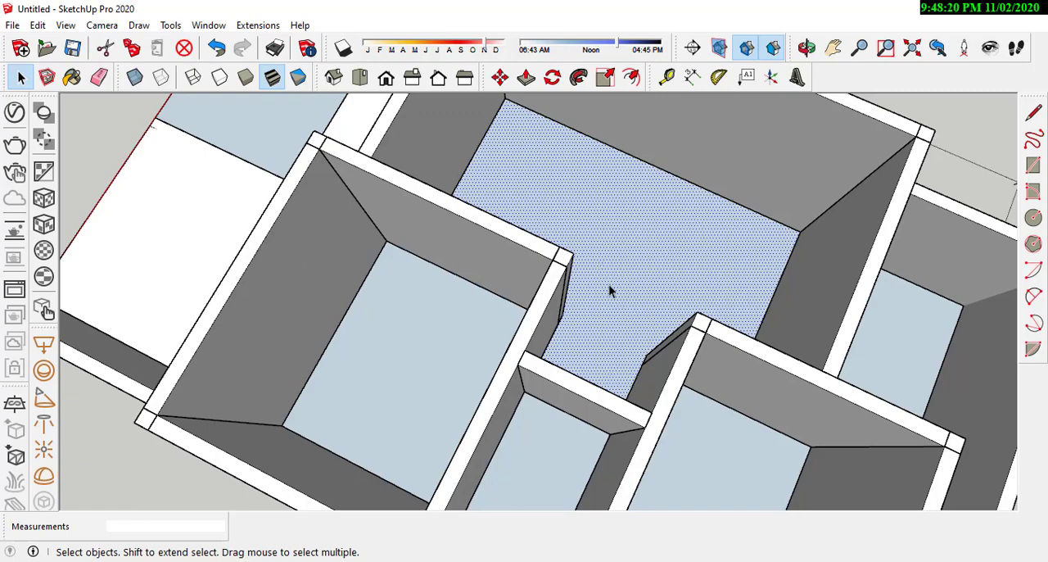
right_click(598, 248)
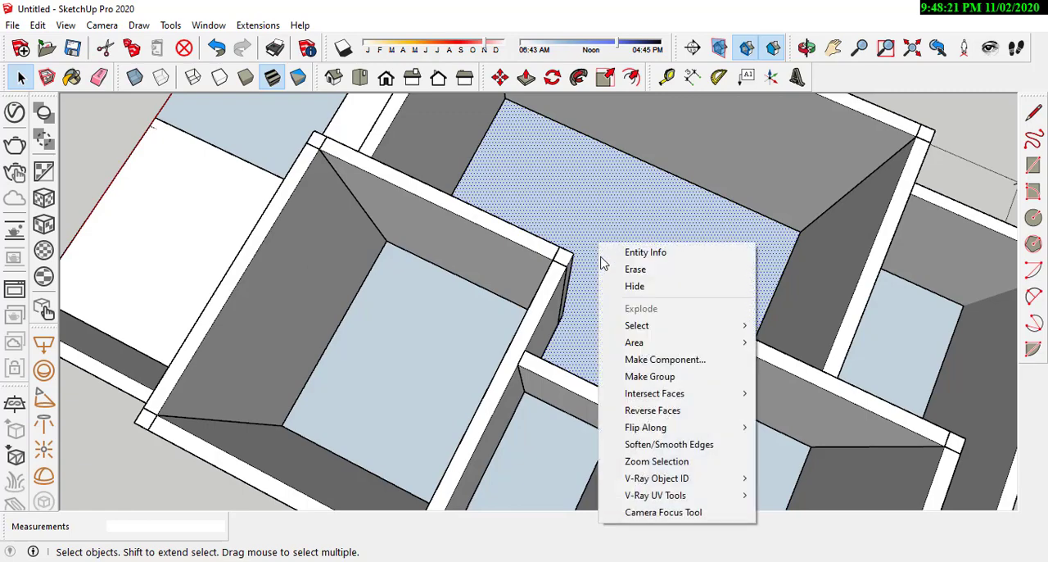
click(646, 376)
Step: Open the main room's floor group and extrude its face 0.2 m upward with Push/Pull
middle_drag(646, 377, 488, 290)
middle_drag(487, 298, 489, 175)
click(521, 77)
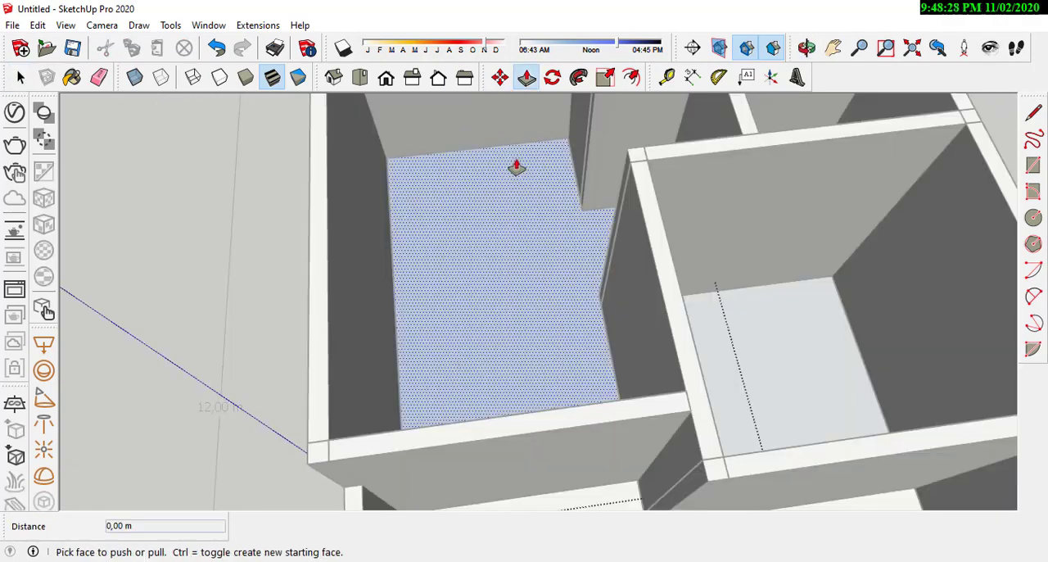
scroll(524, 260, down, 3)
click(526, 266)
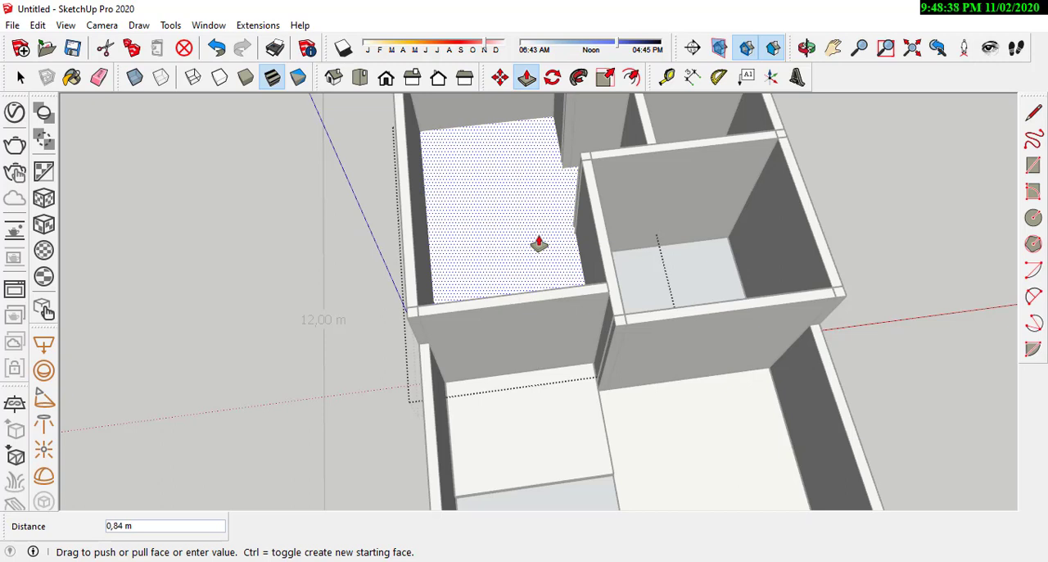
text(0)
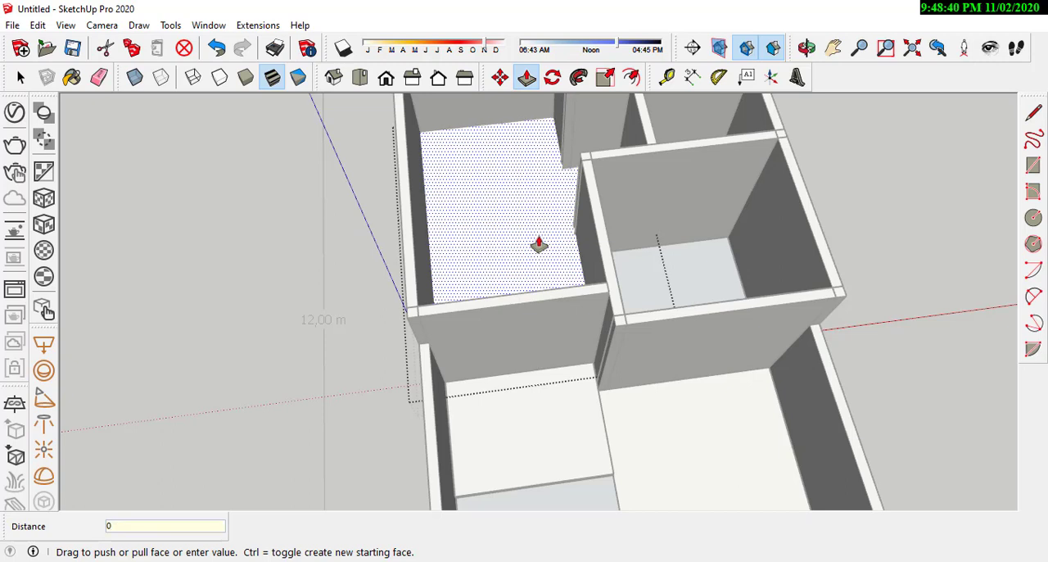
text(,2)
key(Return)
scroll(391, 293, down, 3)
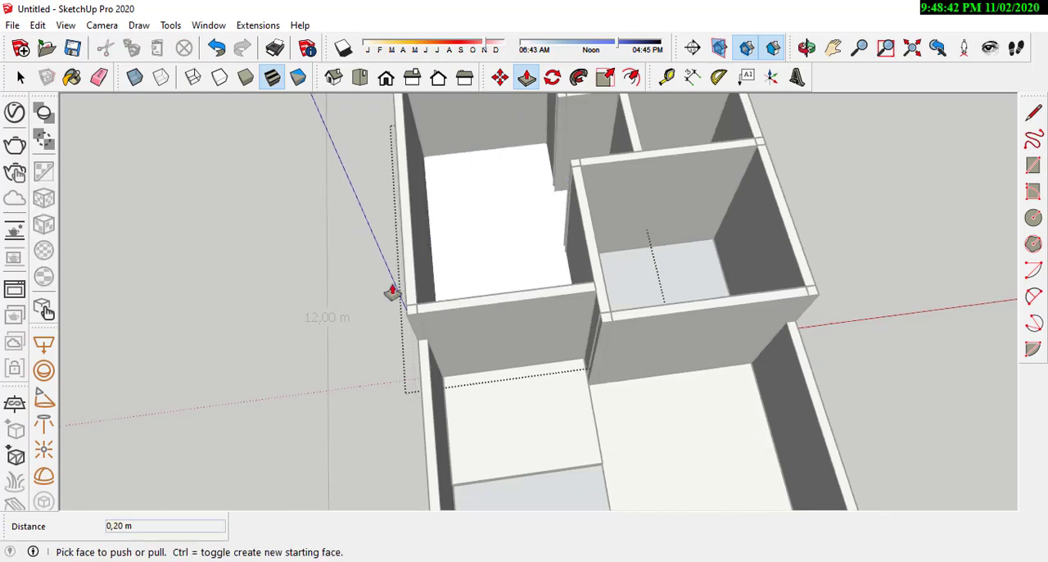
Step: Close the main room's floor group, then select the front bedroom's floor face with its edges and group it
scroll(642, 239, up, 6)
middle_drag(643, 239, 524, 444)
middle_drag(592, 418, 515, 413)
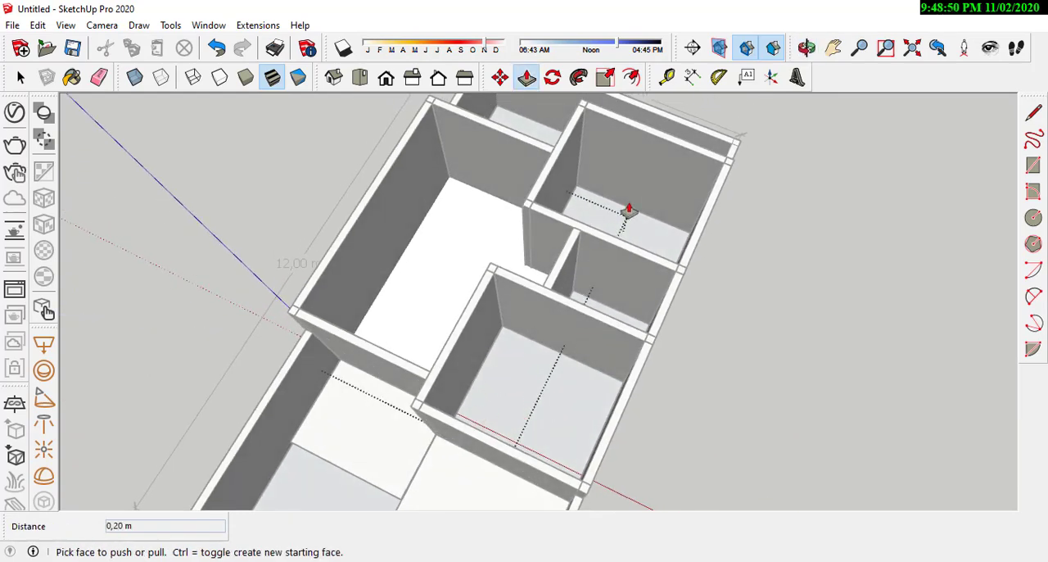
middle_drag(629, 330, 405, 306)
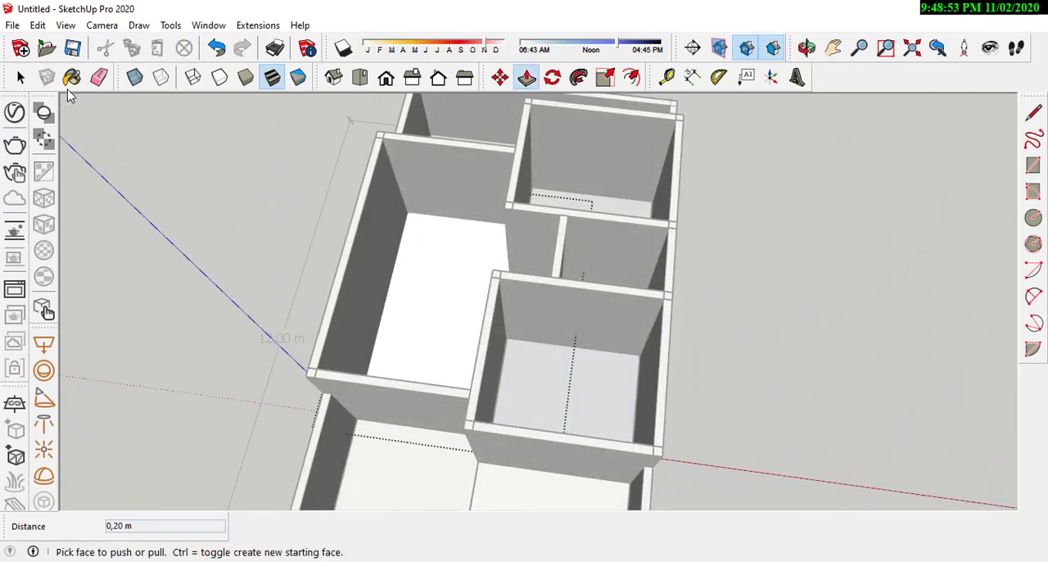
click(21, 77)
click(589, 408)
click(567, 382)
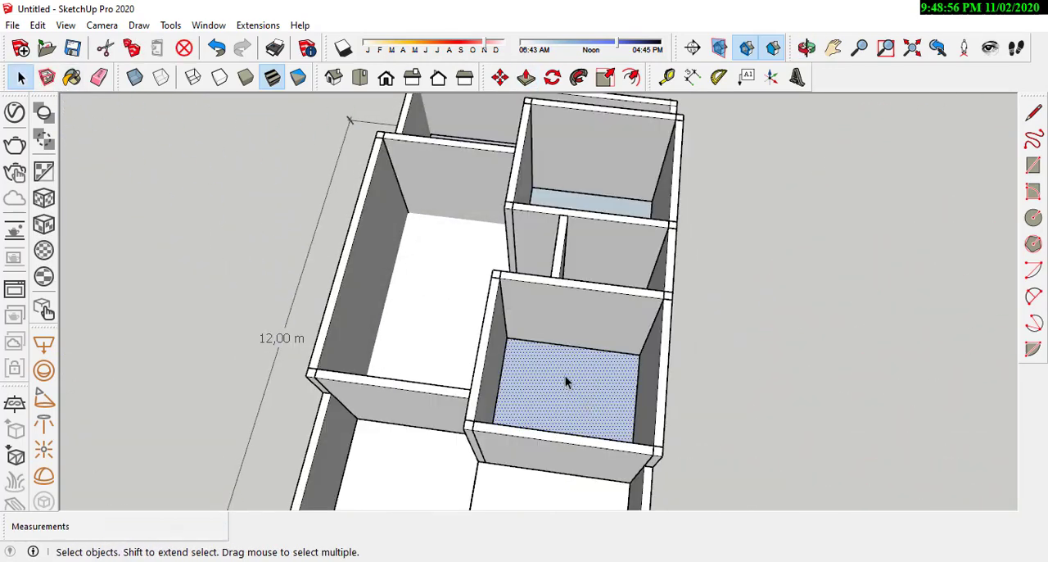
right_click(565, 382)
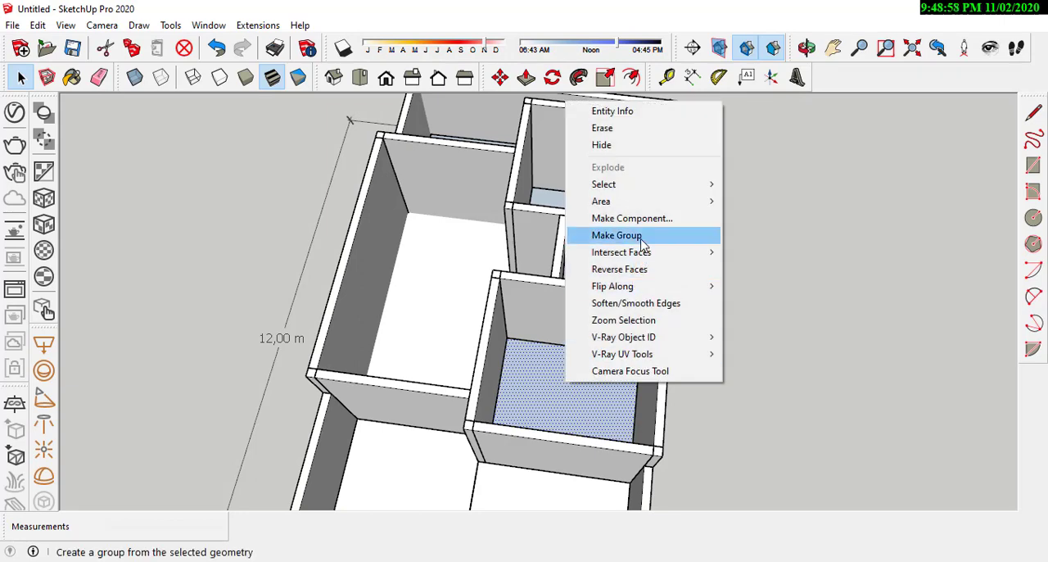
click(631, 166)
Step: Select the rear bedroom's floor face with its edges and make it a group
middle_drag(631, 167, 285, 303)
click(632, 356)
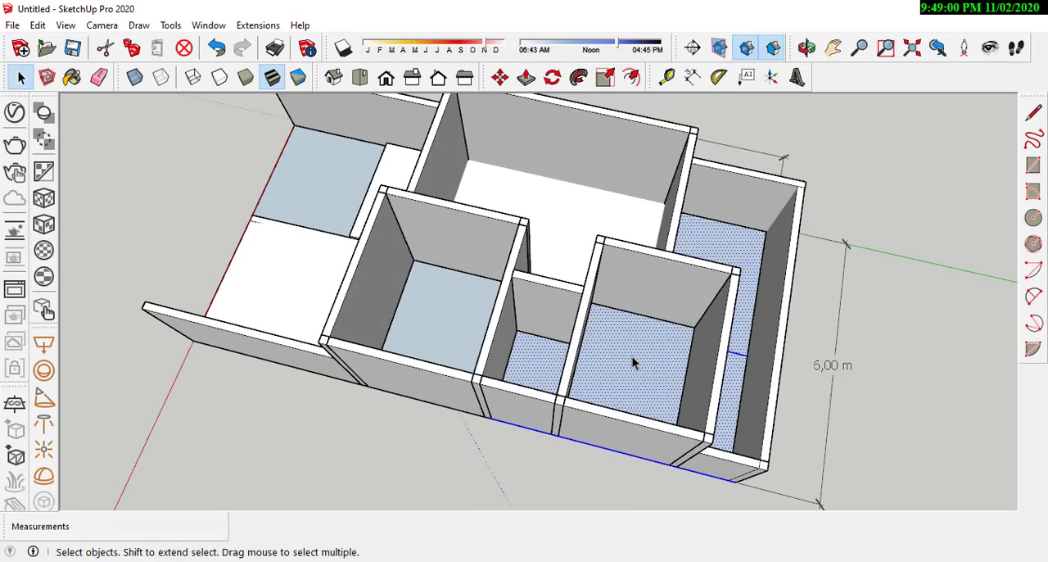
right_click(621, 367)
click(684, 221)
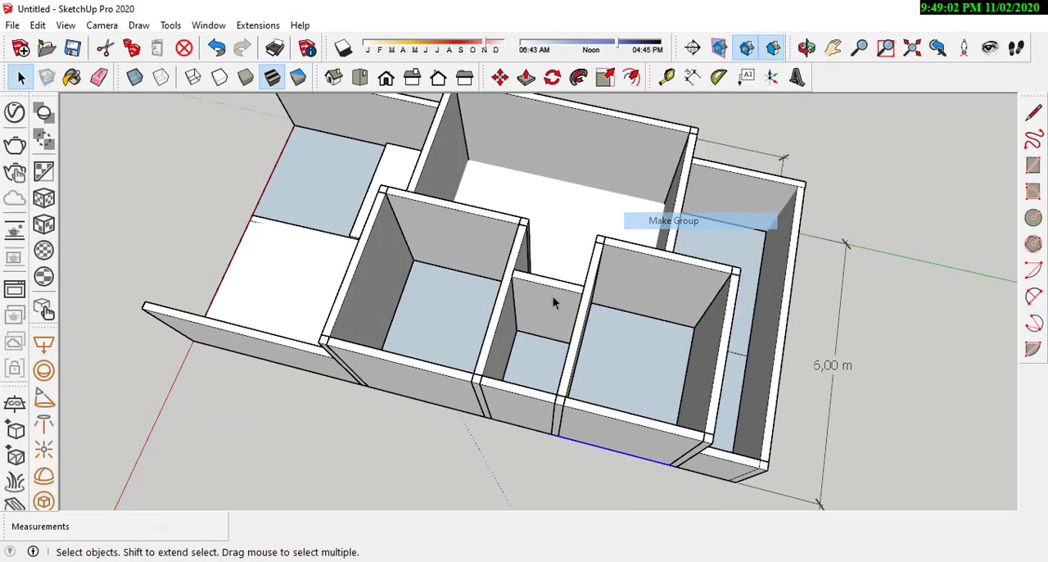
Step: Open the front bedroom's floor group and extrude its face 0.2 m upward, level with the main room's floor
scroll(442, 305, up, 2)
double_click(437, 298)
middle_drag(580, 319, 400, 229)
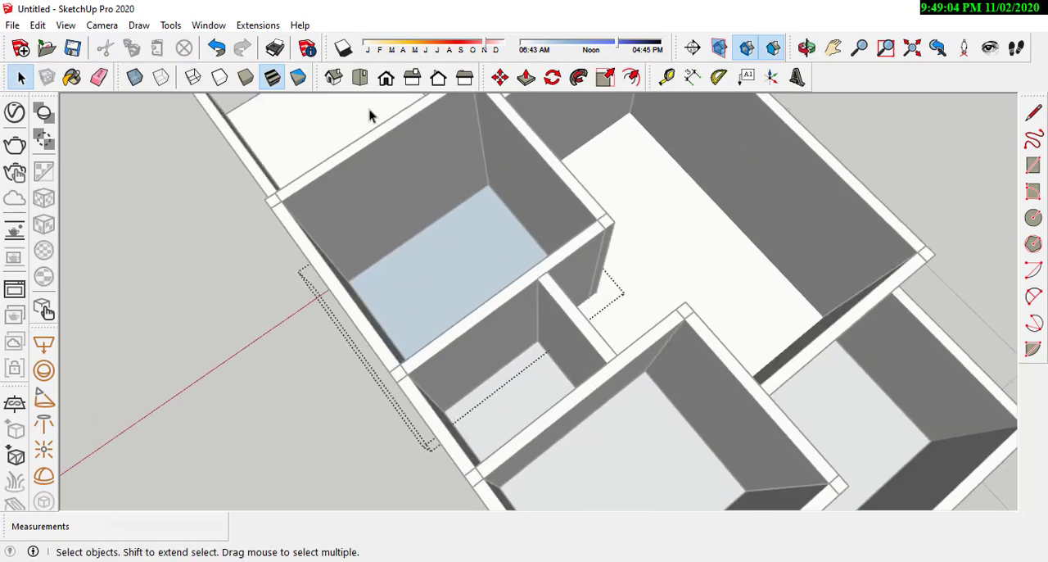
click(526, 77)
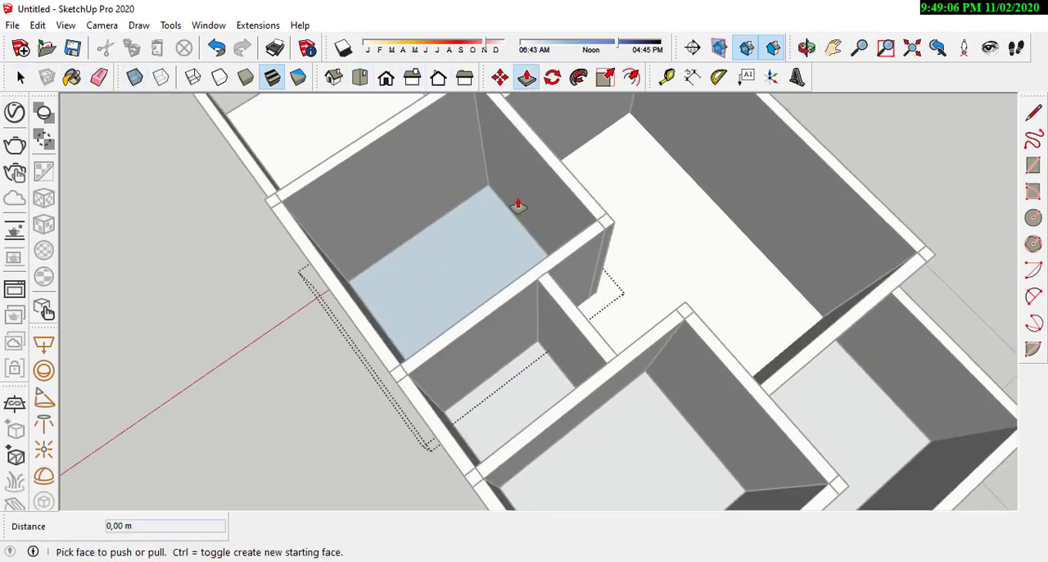
scroll(512, 217, up, 2)
click(461, 274)
scroll(462, 274, down, 2)
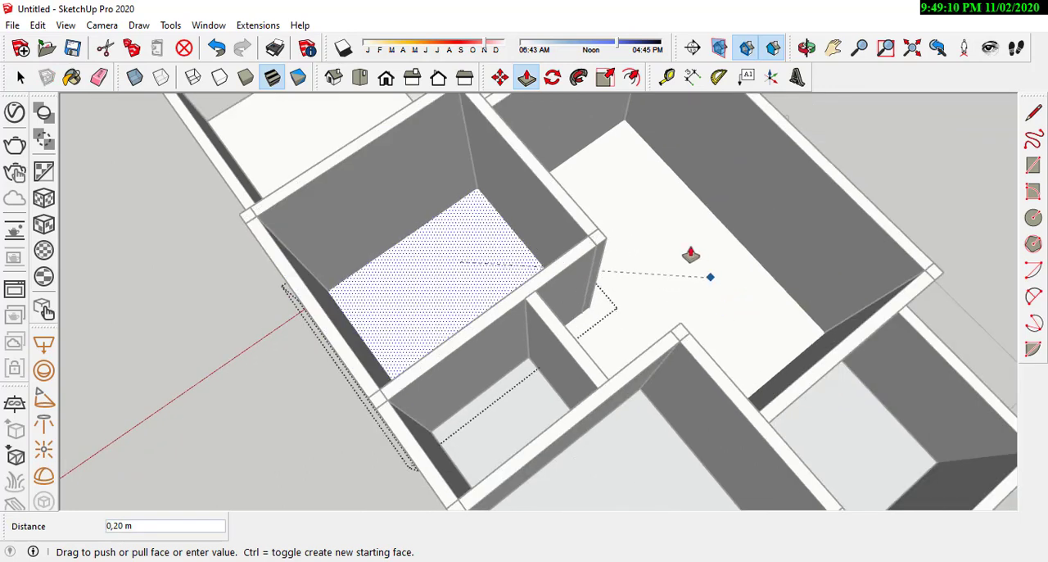
middle_drag(694, 286, 595, 284)
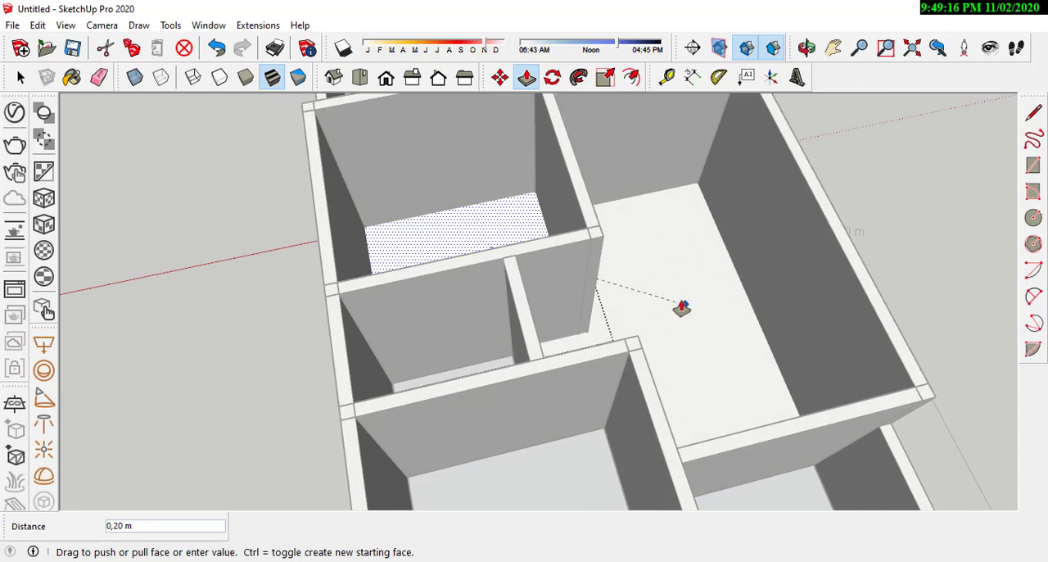
click(676, 301)
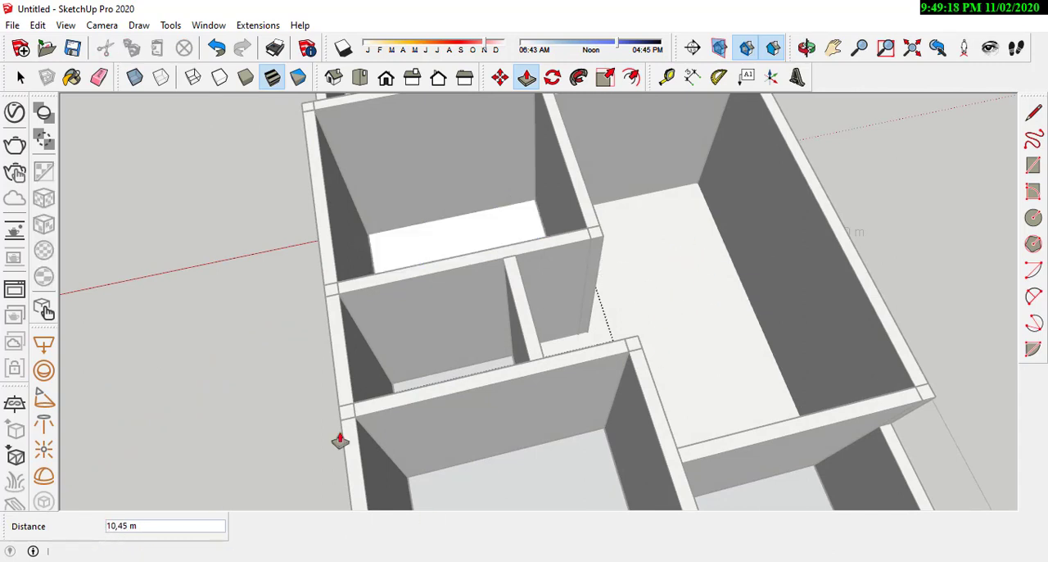
click(696, 304)
Step: Close the front bedroom's floor group, then open the rear bedroom's floor group and select its face
scroll(682, 290, down, 3)
middle_drag(681, 289, 404, 379)
scroll(415, 382, up, 2)
right_click(463, 360)
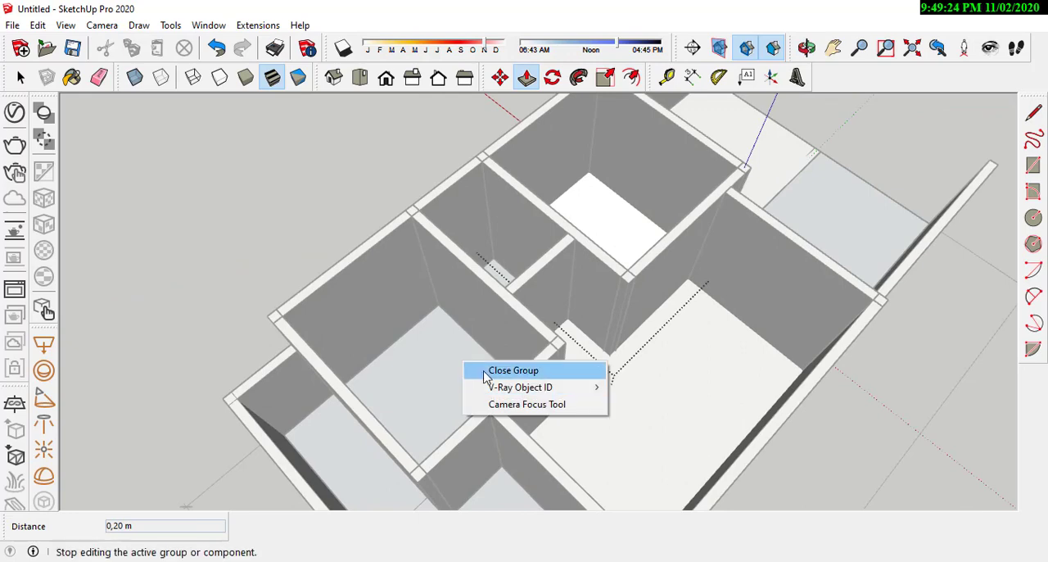
click(486, 376)
right_click(427, 360)
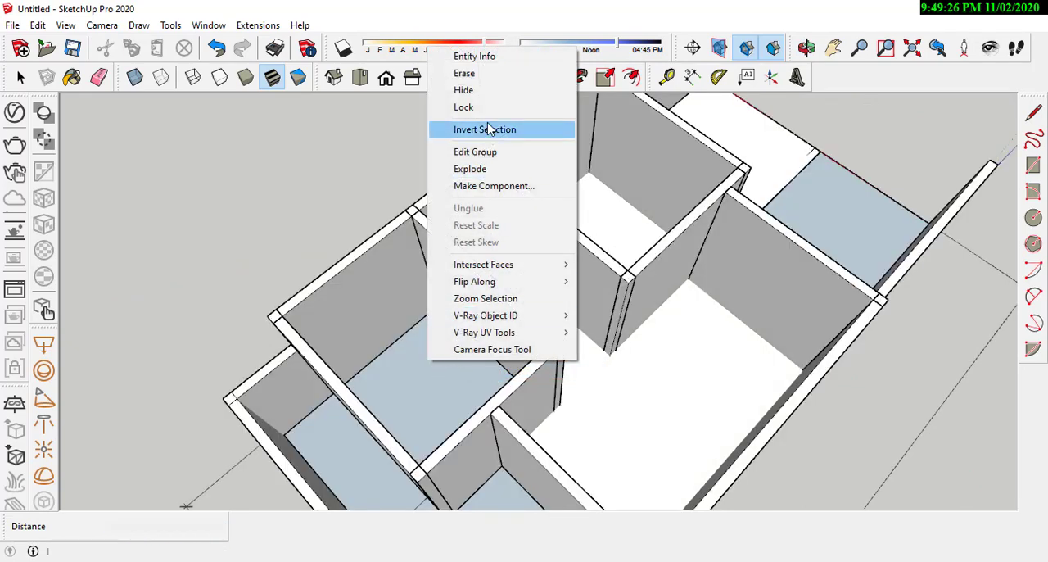
click(7, 69)
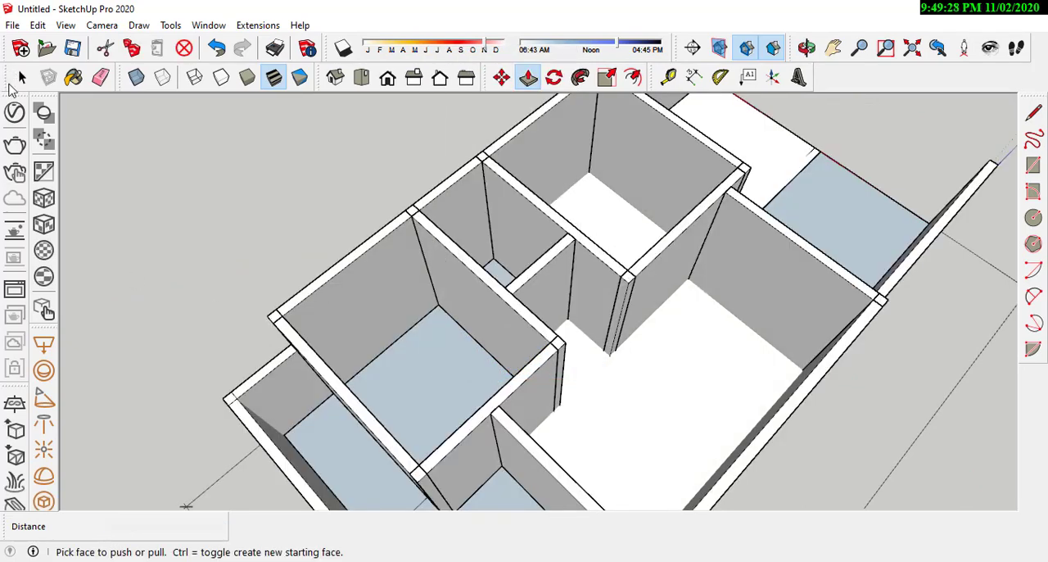
click(18, 80)
double_click(468, 389)
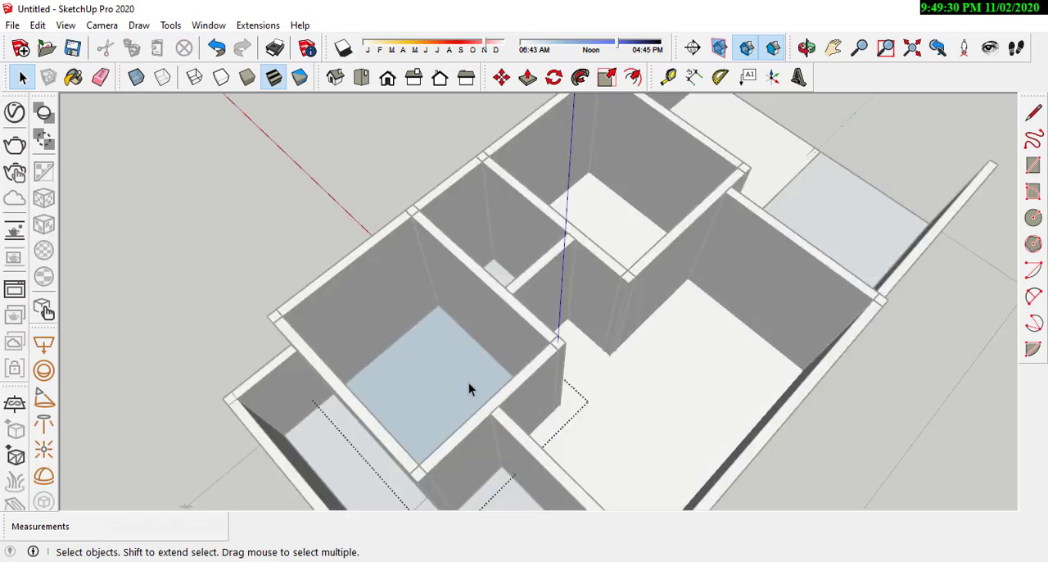
click(279, 205)
double_click(425, 386)
click(357, 241)
double_click(420, 380)
right_click(423, 361)
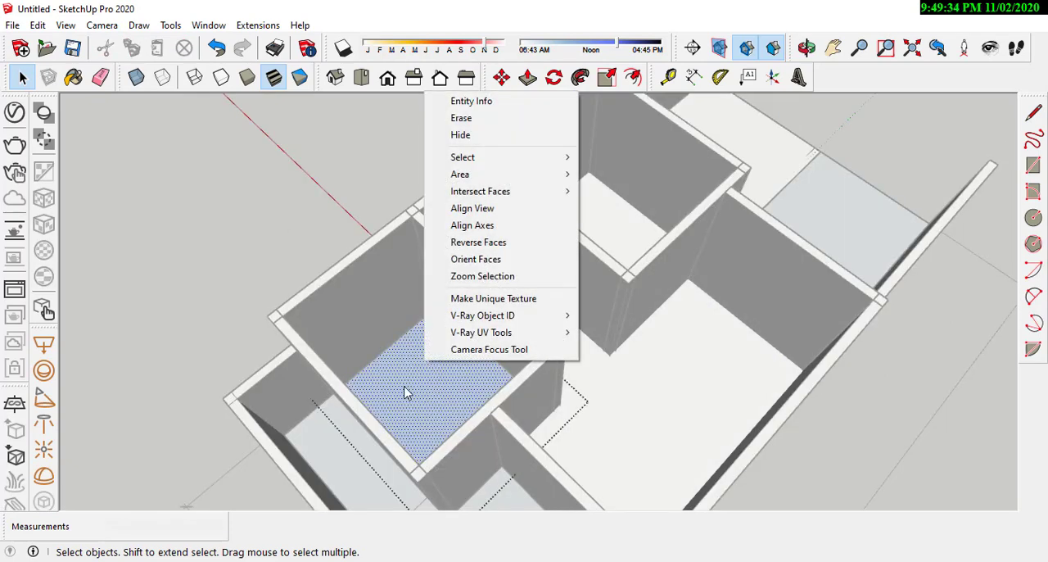
click(404, 388)
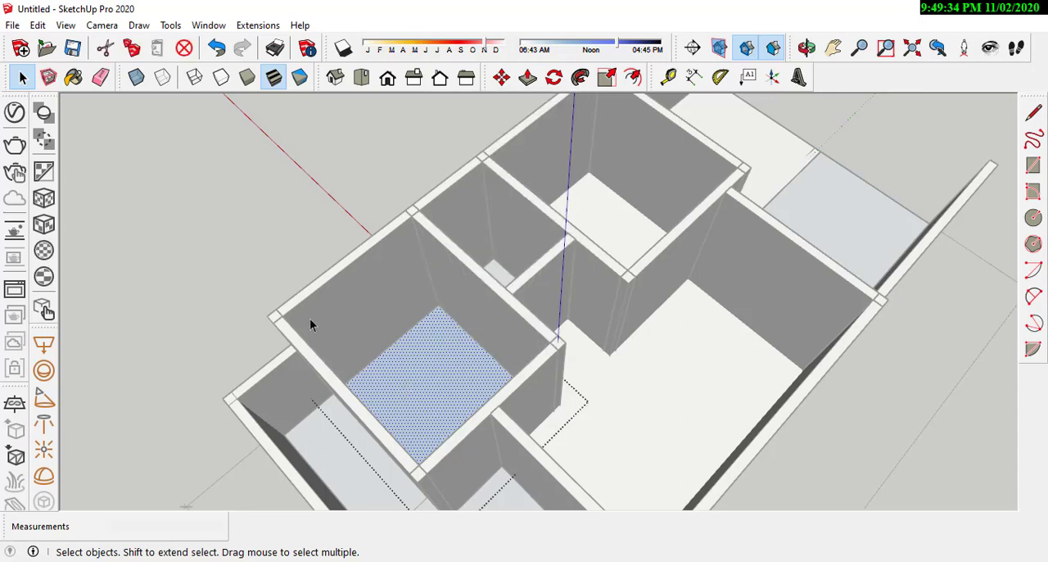
Step: Try to extrude the rear bedroom's floor face 0.2 m upward with Push/Pull, and leave the group
click(527, 76)
click(448, 378)
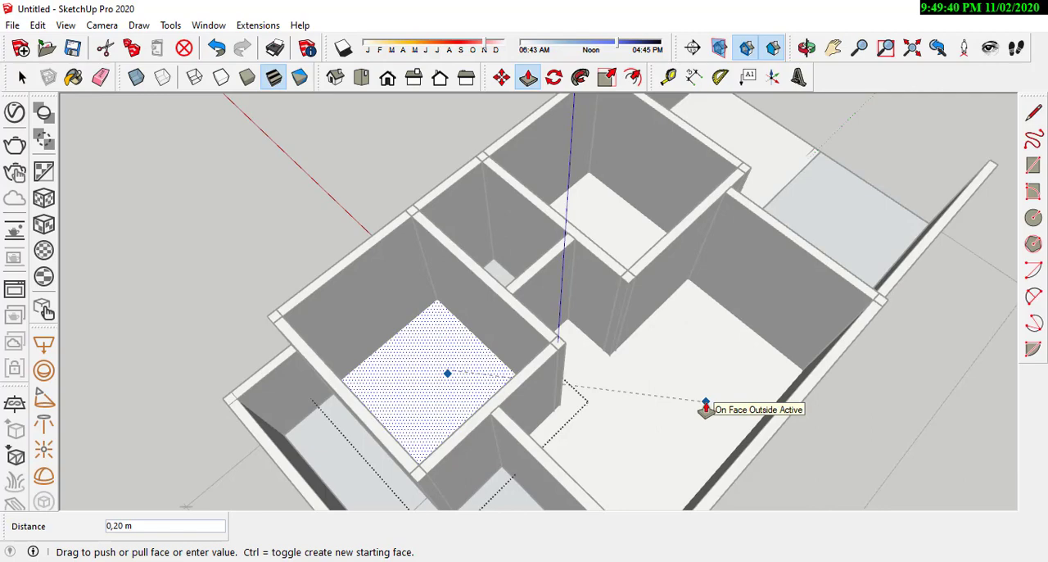
middle_drag(706, 406, 473, 148)
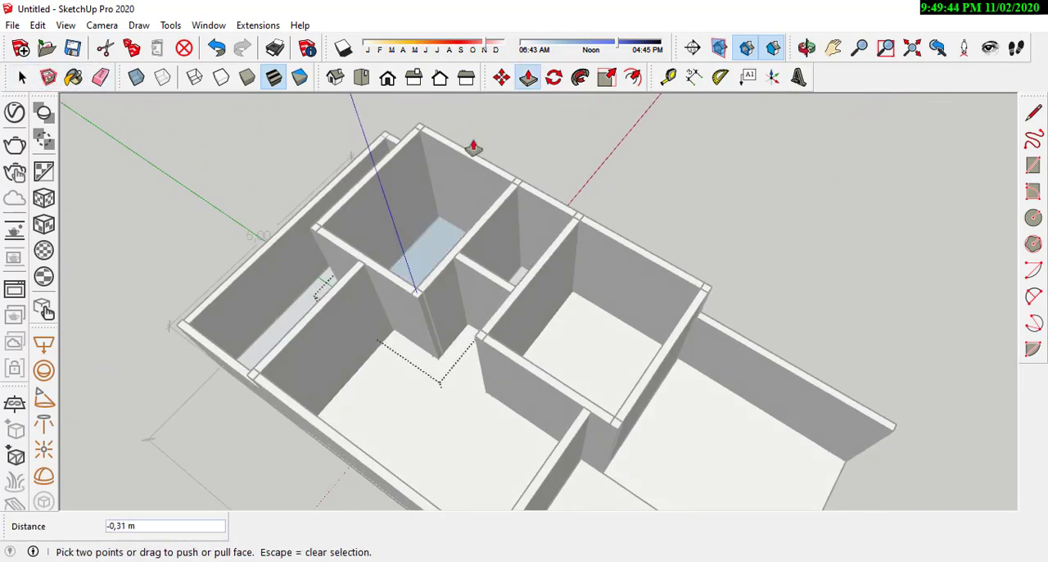
click(22, 77)
middle_drag(234, 142, 451, 338)
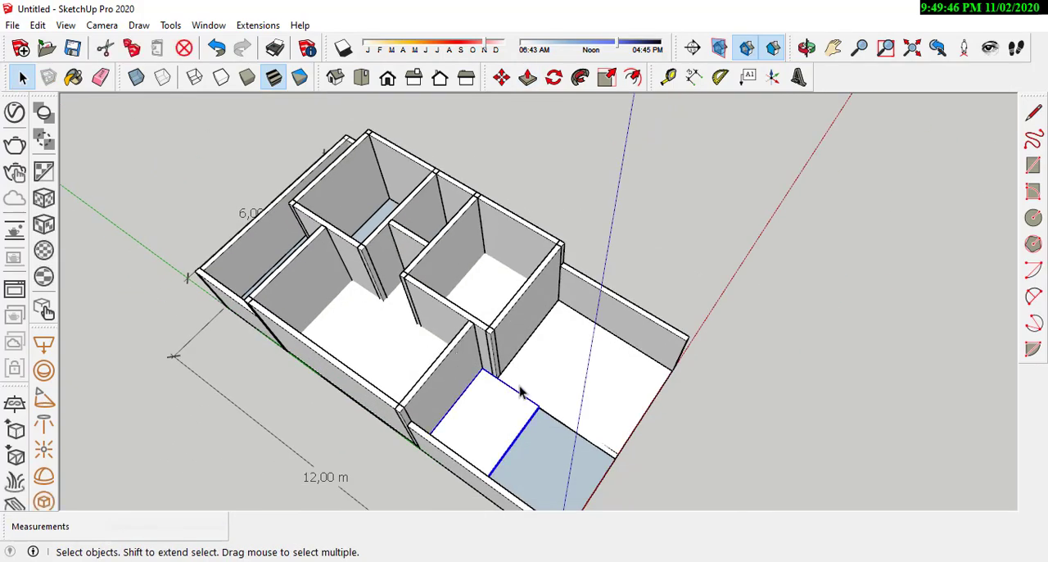
Step: Select the floor face of the small bathroom between the two bedrooms with its edges and make it a group
scroll(353, 327, up, 2)
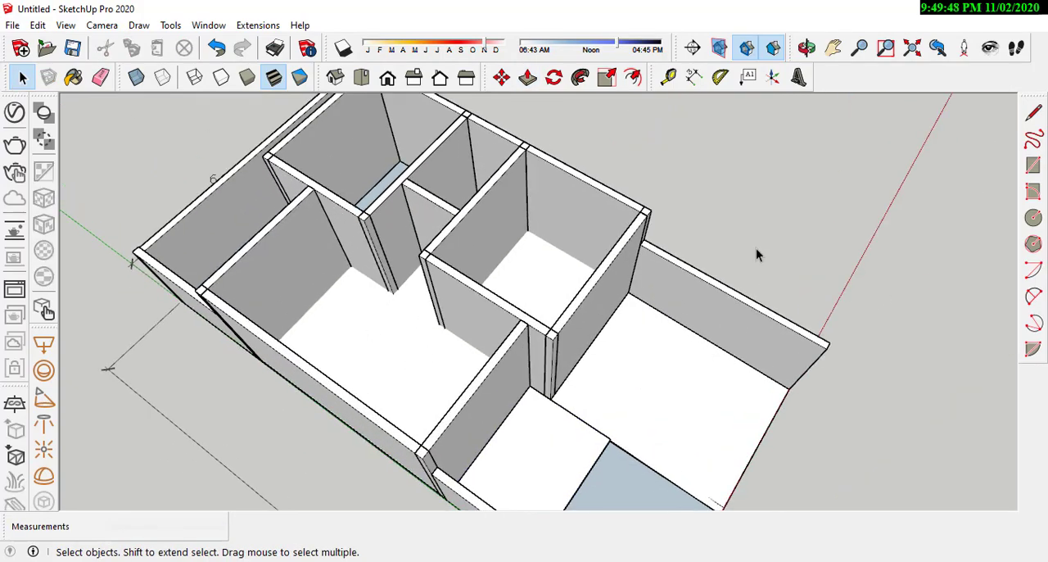
scroll(755, 248, down, 2)
scroll(601, 271, up, 3)
middle_drag(547, 271, 298, 230)
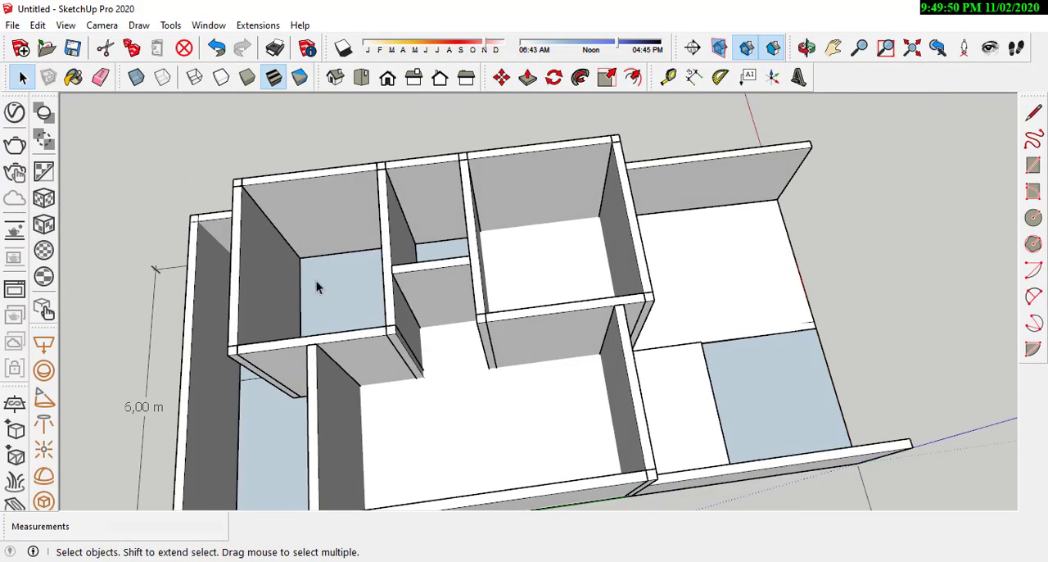
scroll(316, 280, down, 4)
scroll(498, 299, up, 4)
scroll(617, 324, up, 2)
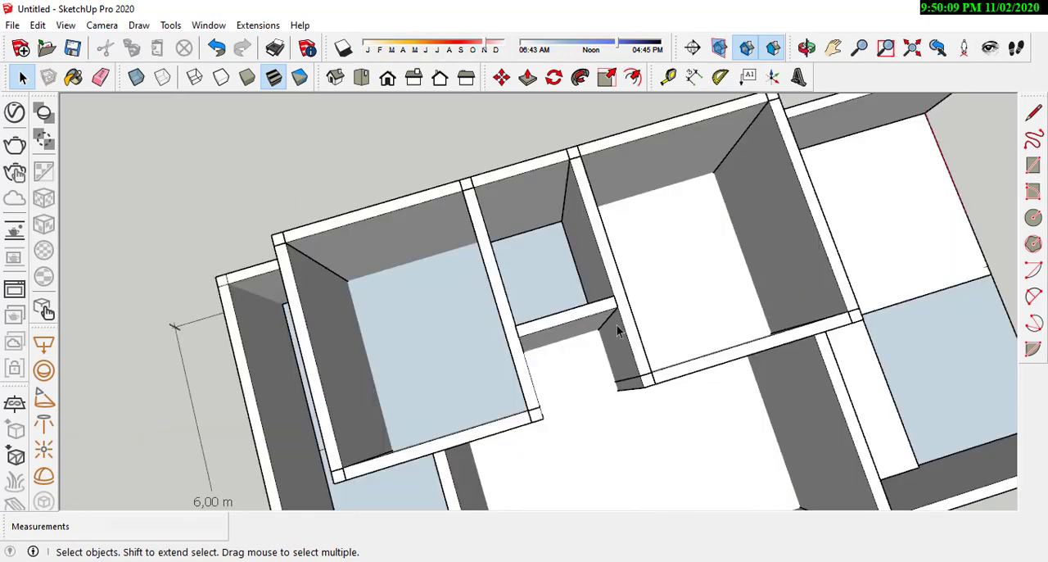
middle_drag(561, 336, 608, 239)
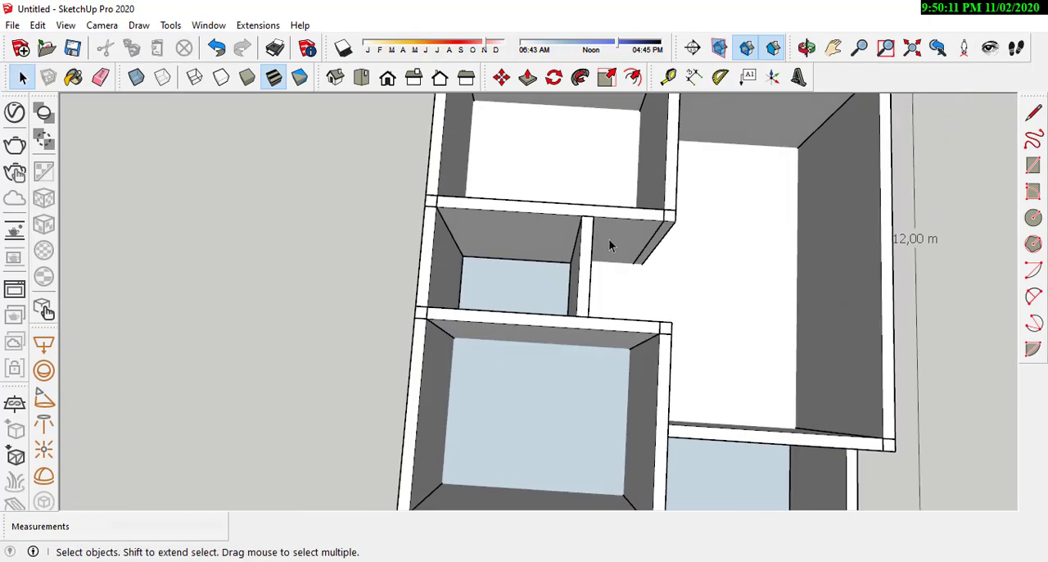
scroll(531, 284, up, 3)
click(530, 284)
mouse_move(531, 284)
middle_down()
mouse_move(510, 299)
mouse_move(536, 300)
mouse_move(536, 284)
middle_up()
right_click(537, 284)
click(581, 428)
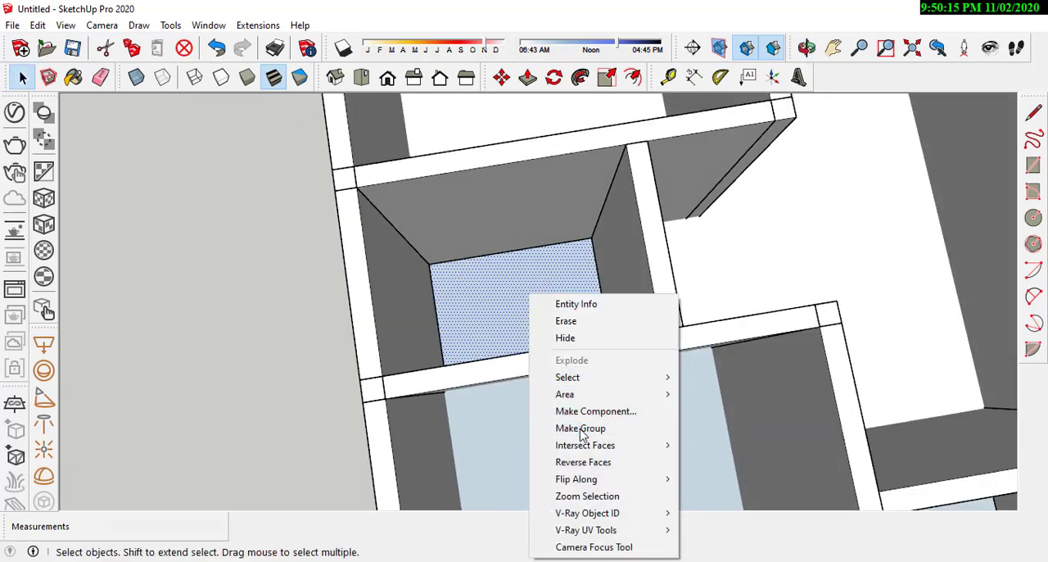
Step: Open the bathroom's floor group and extrude its face 0.15 m upward, level with the front porch slab
middle_drag(581, 428, 567, 296)
scroll(567, 297, up, 2)
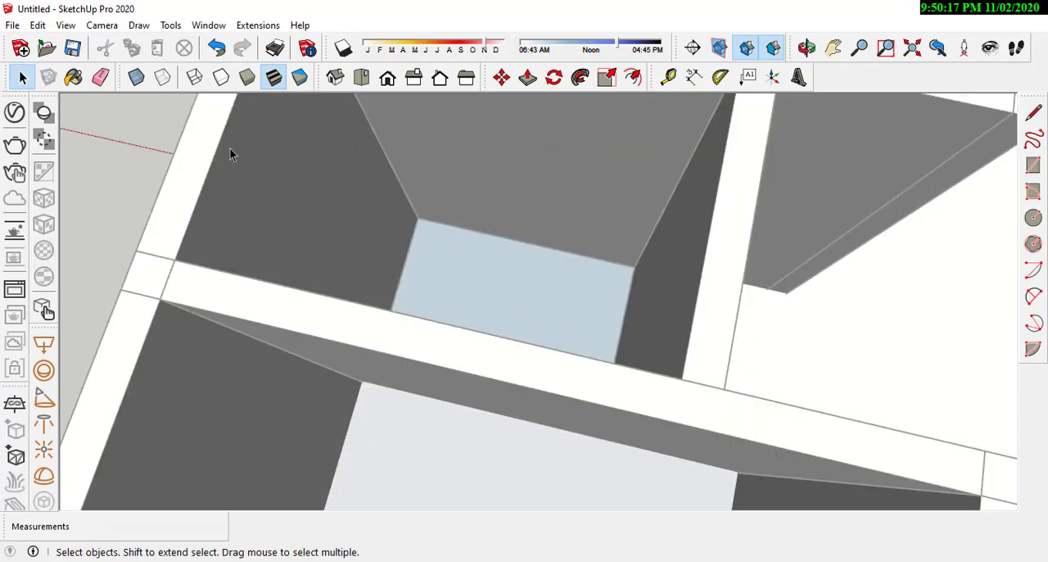
click(527, 77)
click(510, 246)
scroll(506, 218, down, 5)
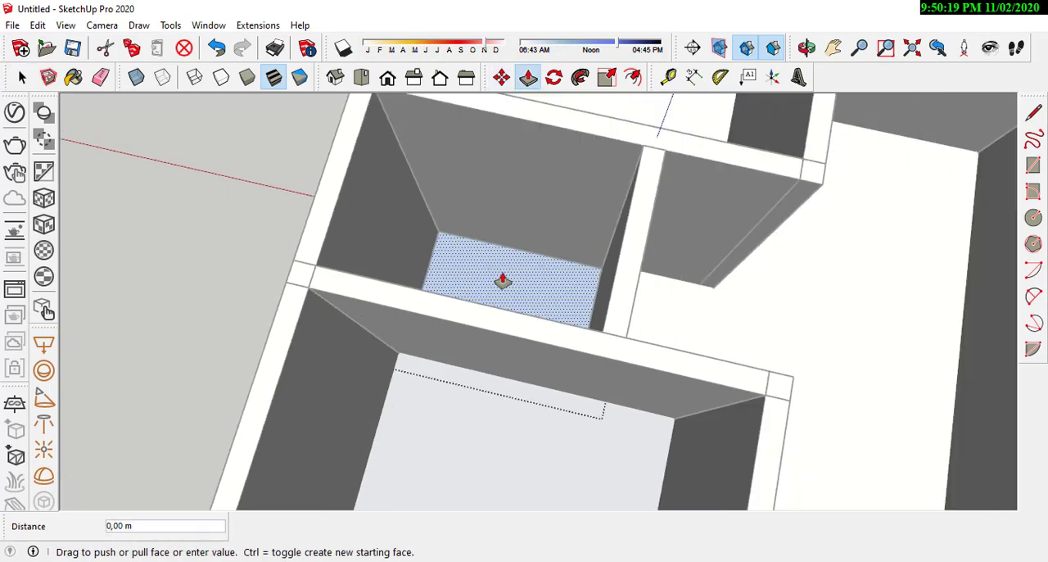
middle_drag(639, 289, 327, 285)
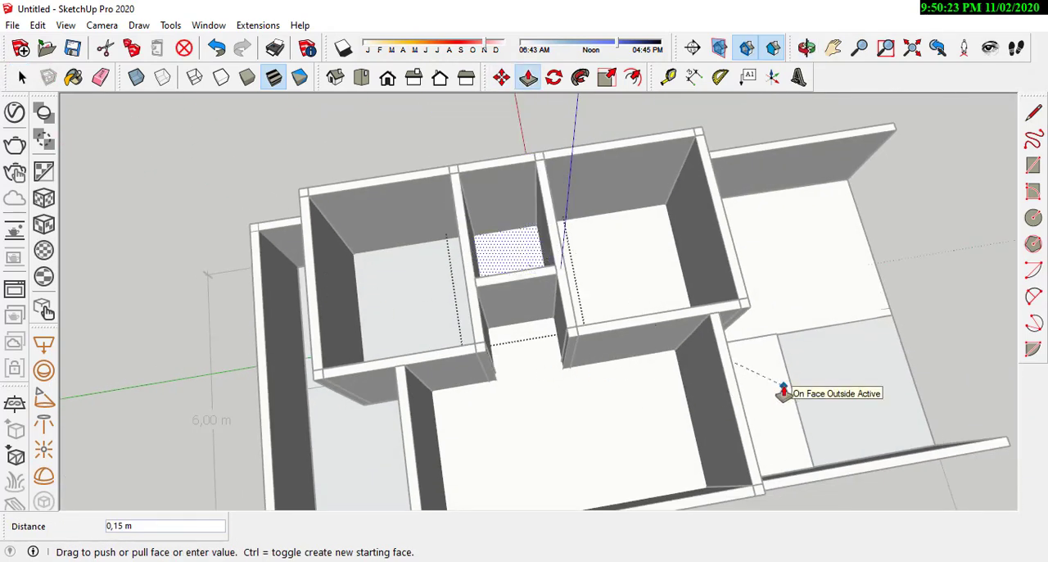
middle_drag(783, 398, 351, 477)
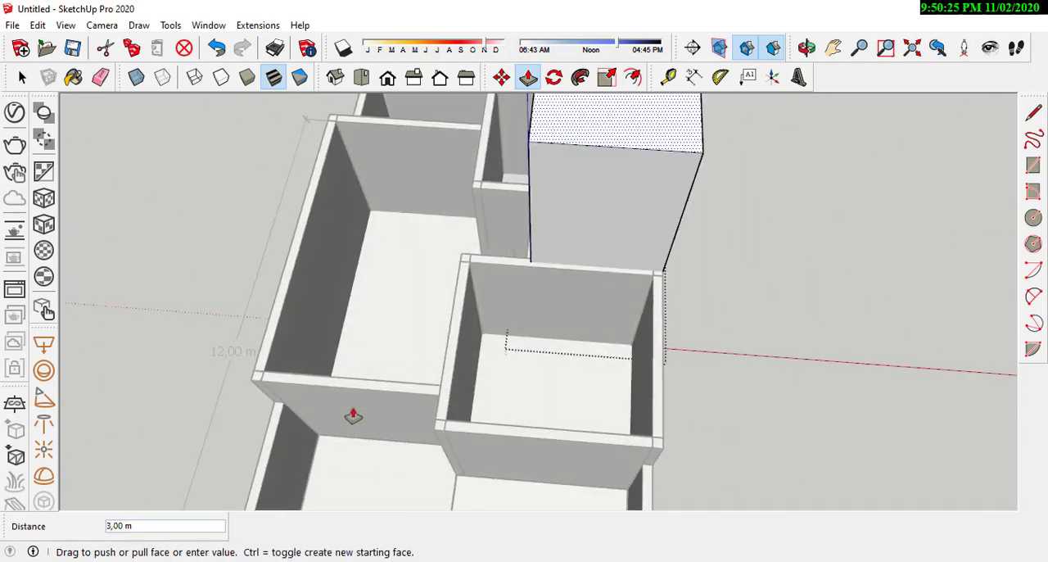
scroll(487, 436, down, 3)
scroll(487, 435, up, 2)
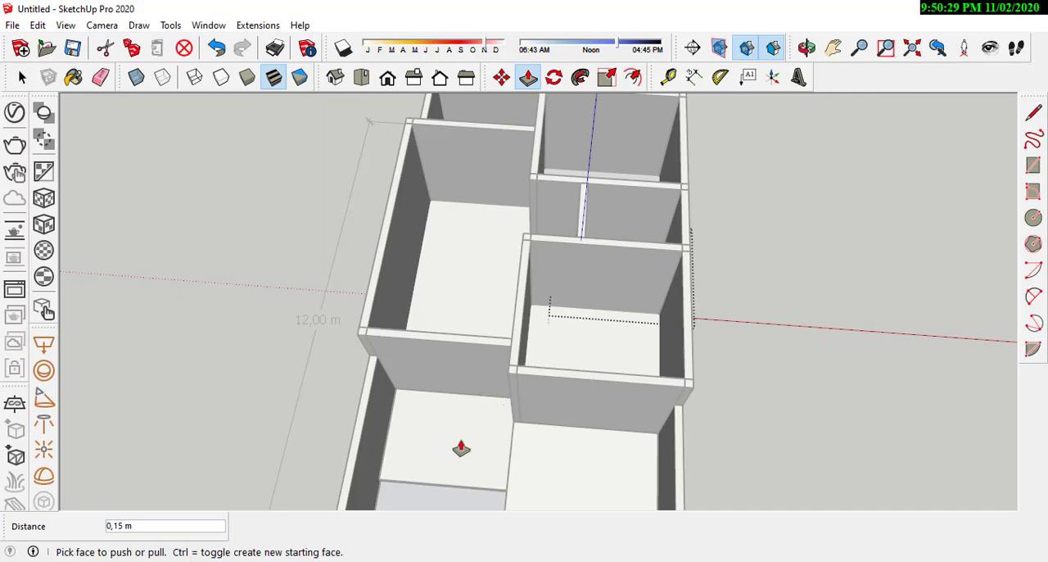
Step: Leave the bathroom's floor group, then select the larger floor face of the rear strip with its edges and group it
middle_drag(461, 444, 589, 358)
click(22, 76)
click(545, 434)
scroll(545, 434, up, 3)
right_click(546, 411)
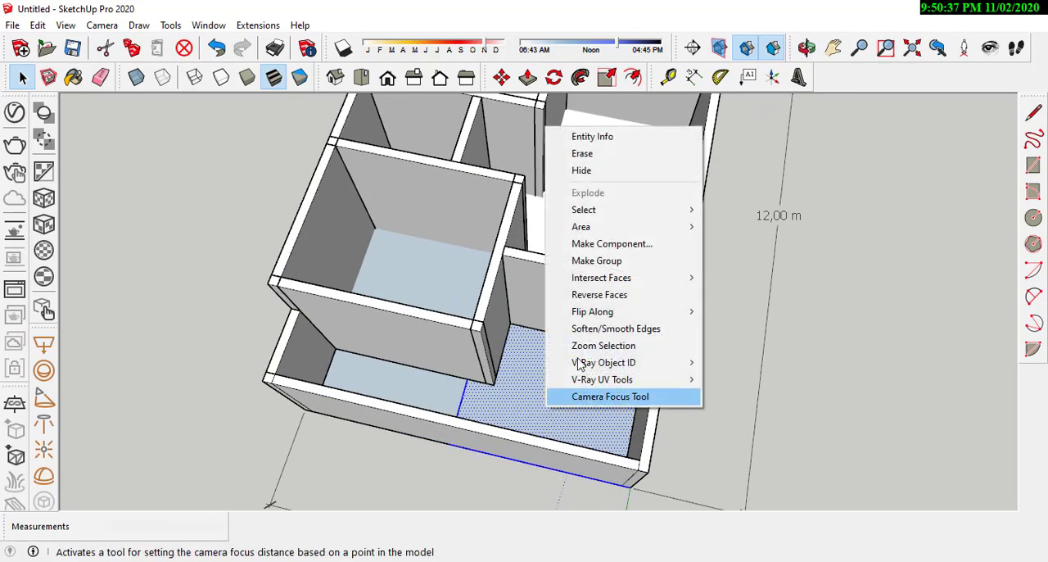
click(596, 260)
Step: Open the rear strip's new floor group and extrude its face 0.15 m upward, level with the front porch slab
scroll(557, 387, down, 2)
double_click(558, 381)
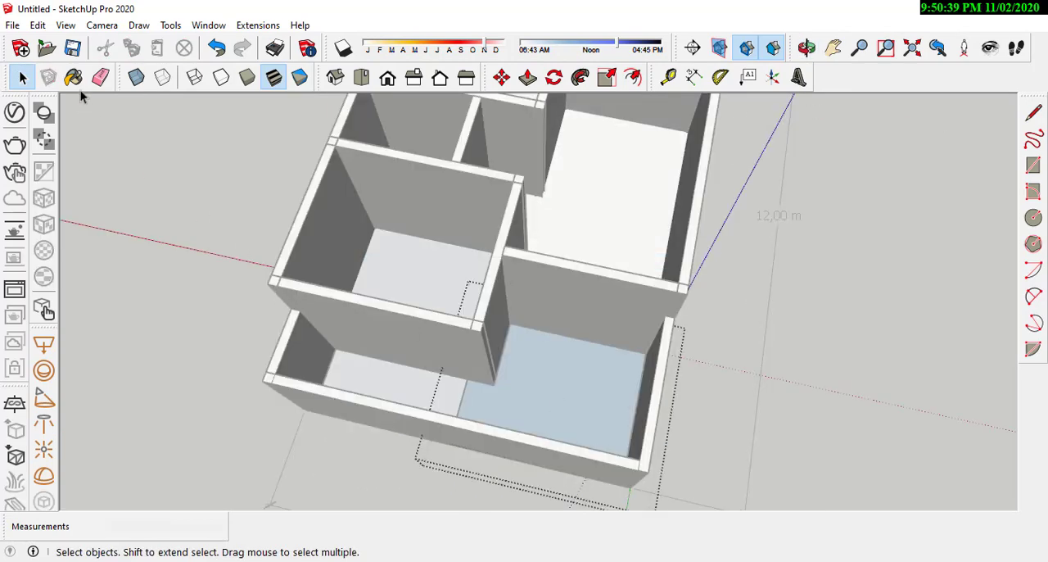
click(527, 77)
middle_drag(511, 336, 382, 364)
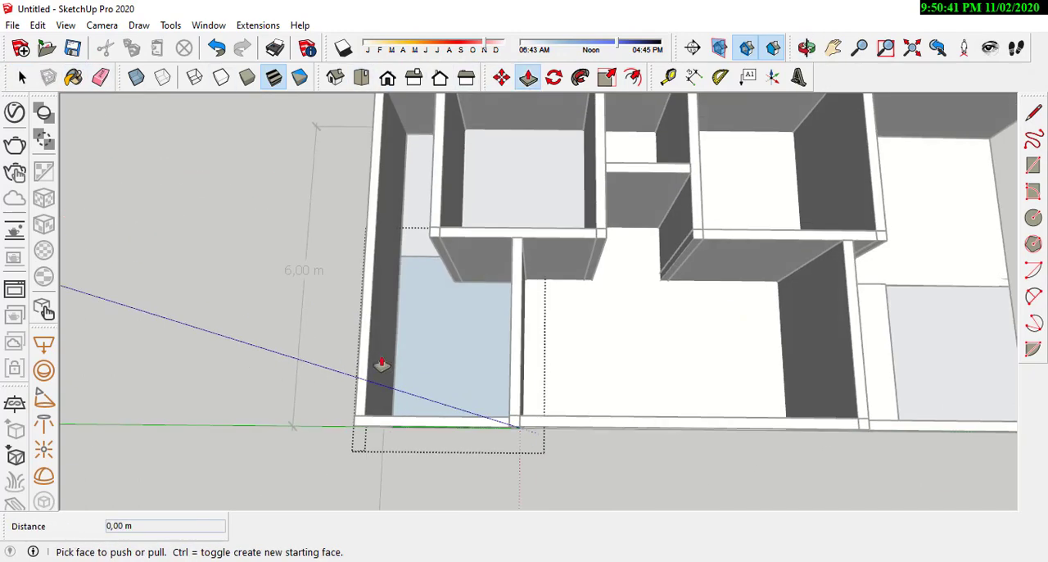
click(464, 362)
scroll(463, 362, down, 3)
click(729, 366)
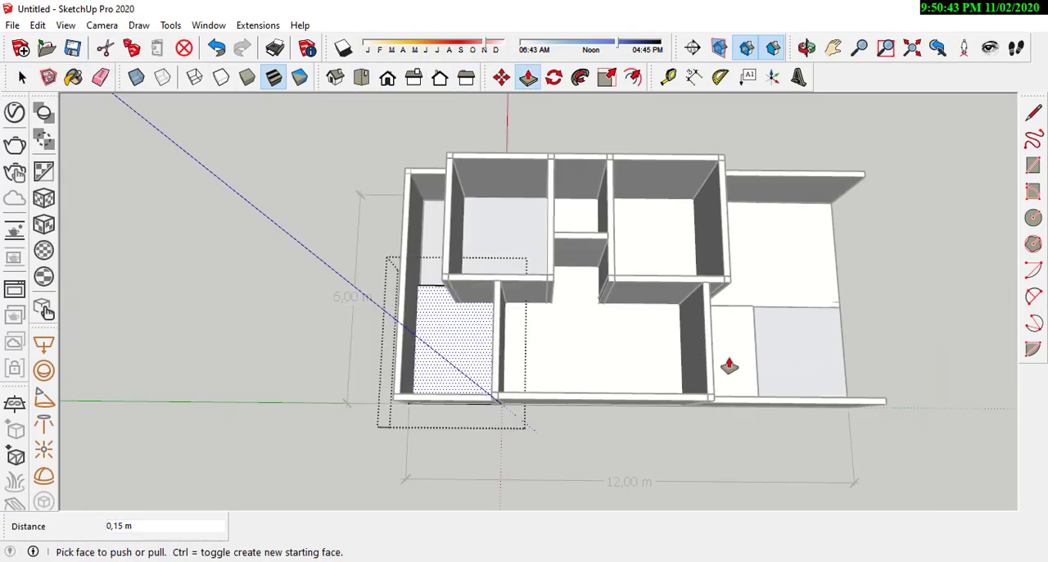
middle_drag(703, 366, 952, 306)
scroll(547, 404, up, 5)
middle_drag(415, 404, 3, 303)
scroll(550, 402, down, 4)
scroll(417, 280, down, 1)
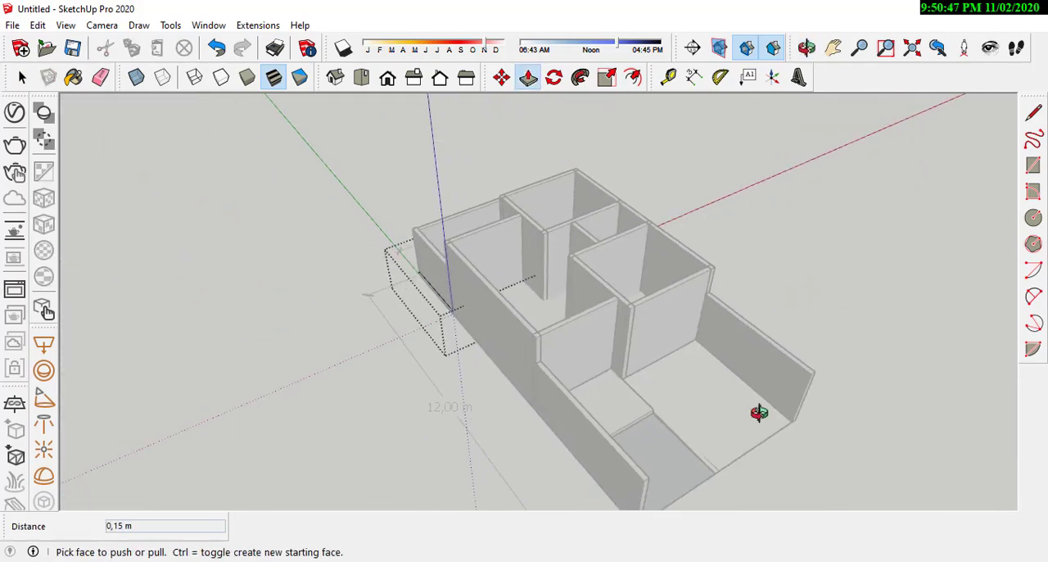
middle_drag(759, 412, 188, 180)
key(space)
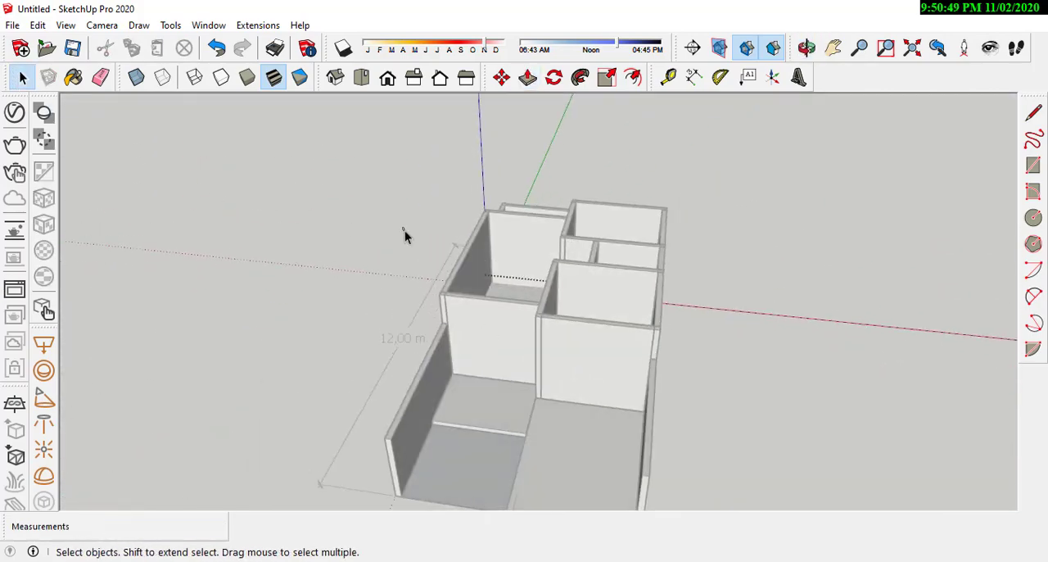
Step: Leave the group and examine the house's walls, front porch and yard slabs from several angles
scroll(758, 358, down, 3)
middle_drag(759, 357, 614, 412)
scroll(550, 433, up, 3)
middle_drag(549, 433, 574, 387)
middle_drag(578, 307, 499, 372)
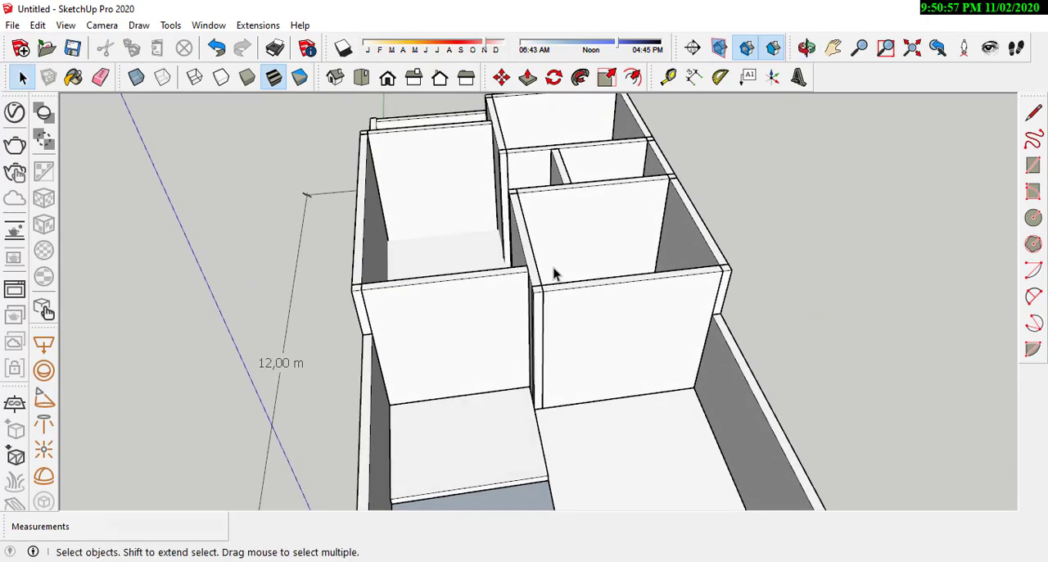
middle_drag(570, 377, 545, 308)
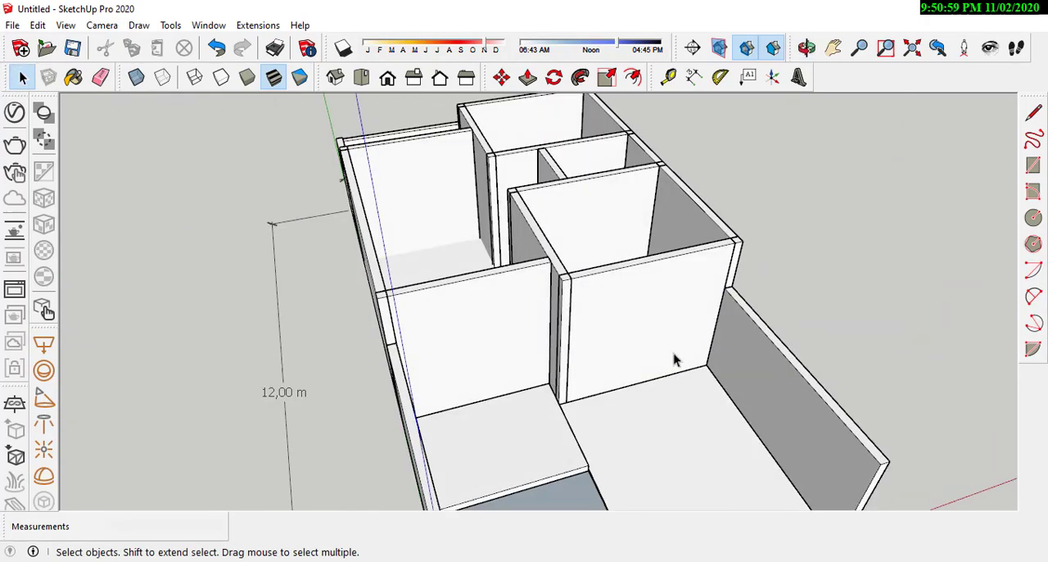
middle_drag(676, 358, 467, 316)
scroll(522, 317, up, 4)
scroll(482, 226, down, 5)
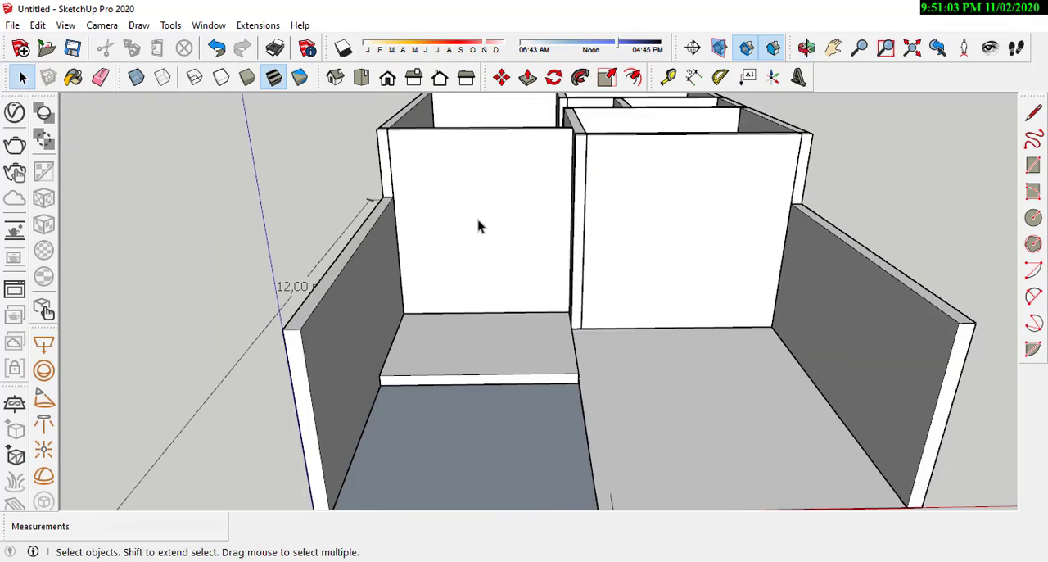
middle_drag(570, 246, 556, 400)
scroll(496, 362, down, 4)
scroll(685, 378, up, 4)
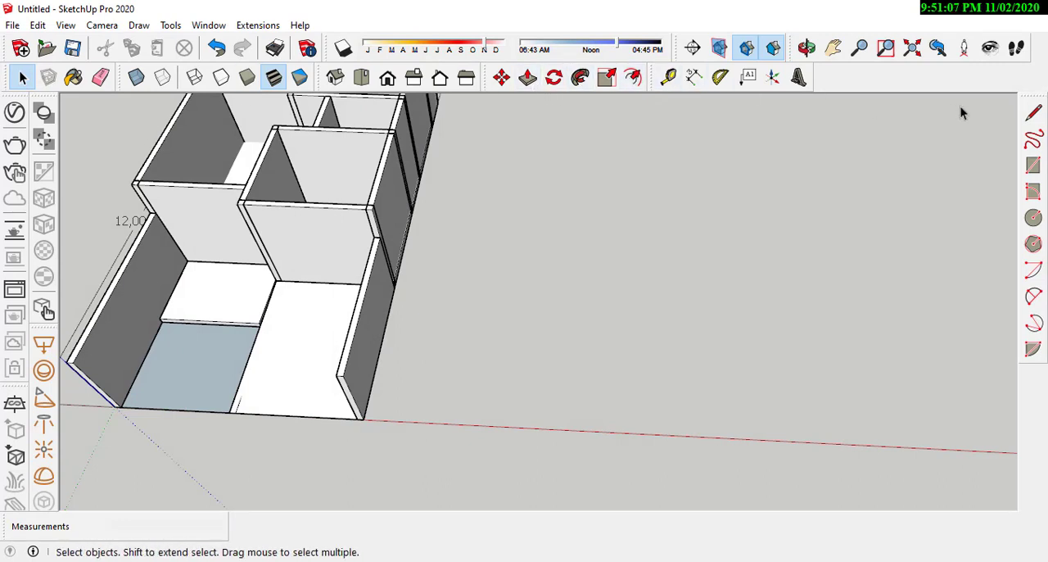
Step: Draw a 0.1 by 0.045 m rectangle on the empty ground beside the house, clear of the side wall
click(1033, 166)
scroll(507, 360, up, 5)
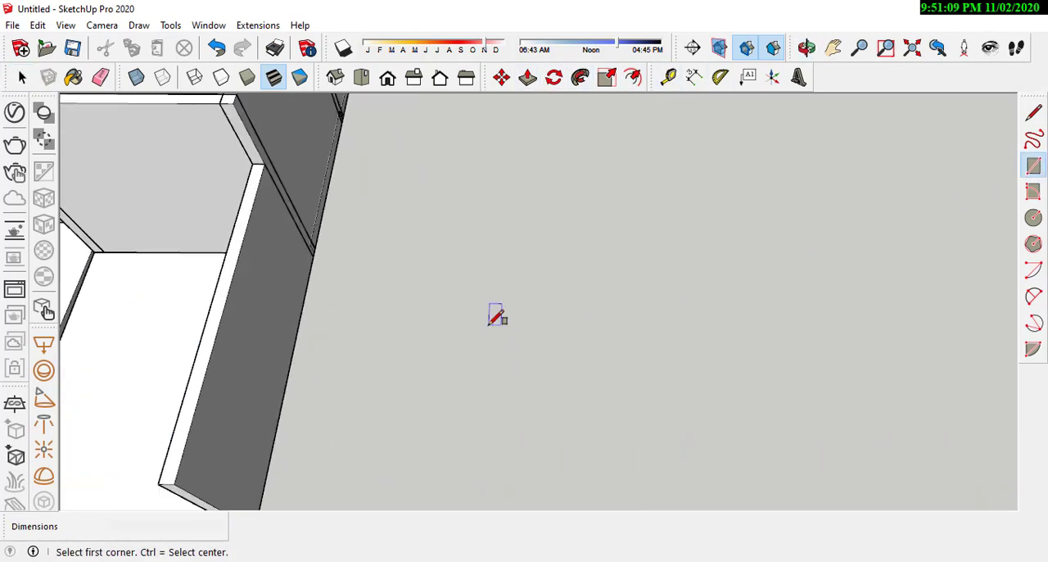
click(487, 325)
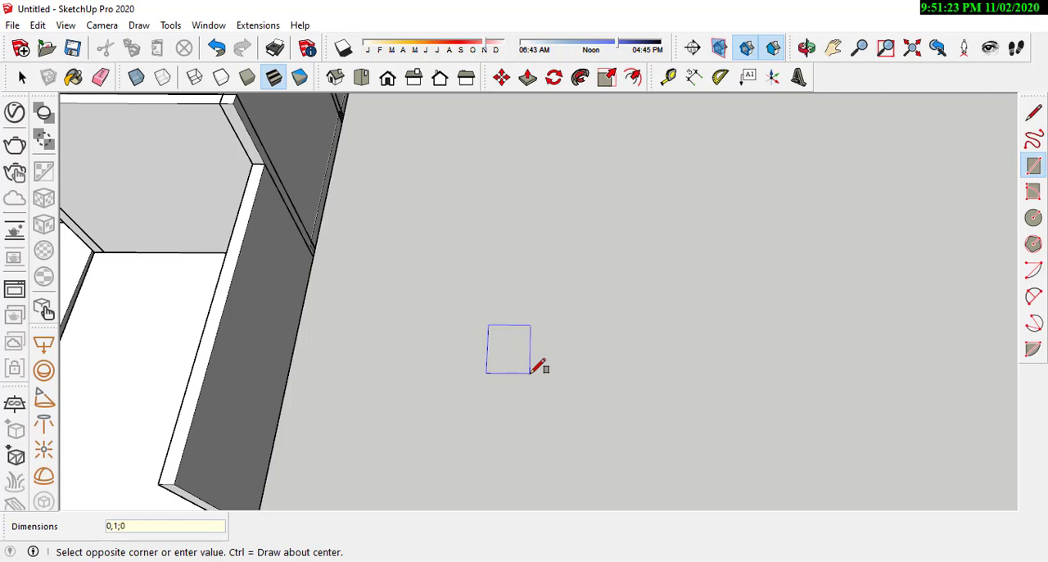
key(Return)
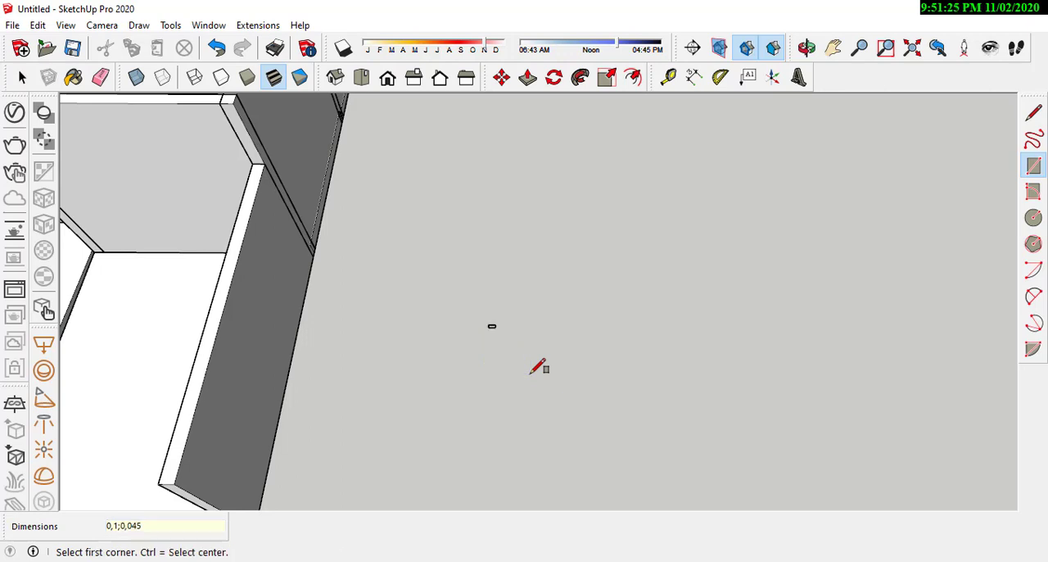
Step: Select the small rectangle's face with its edges and make it a group
scroll(483, 319, up, 5)
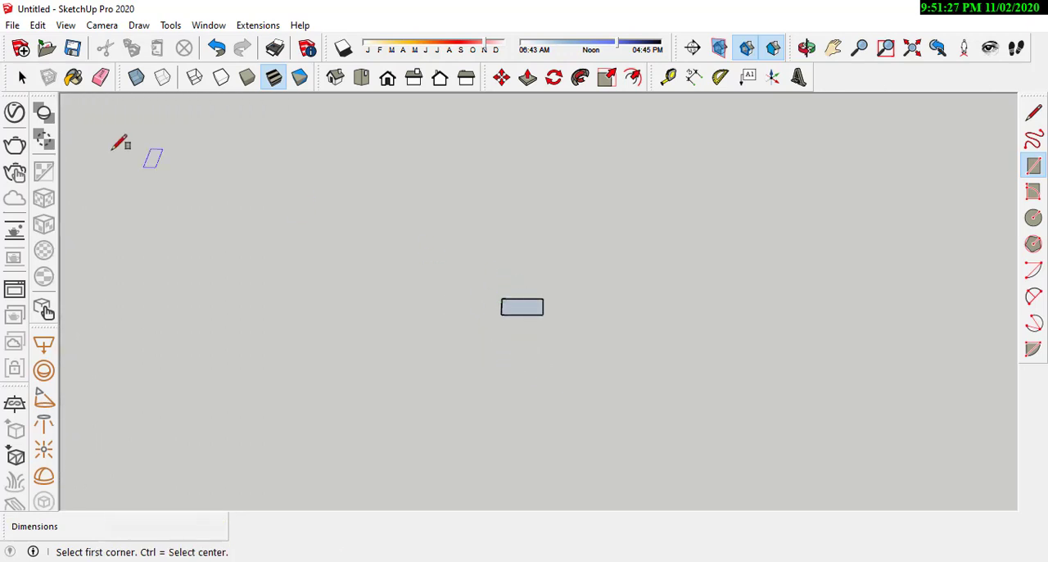
click(20, 78)
click(518, 310)
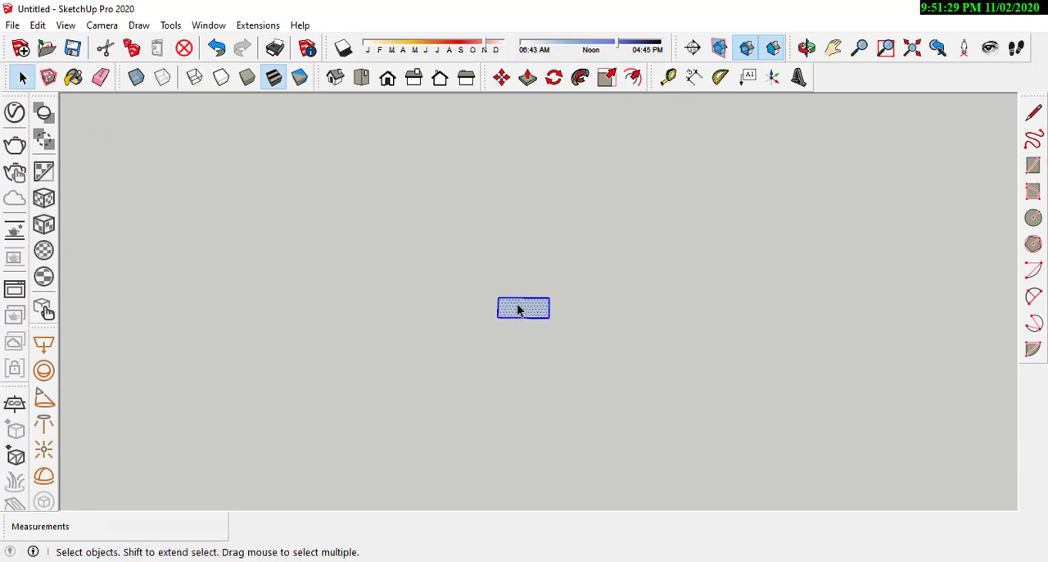
right_click(516, 304)
click(591, 174)
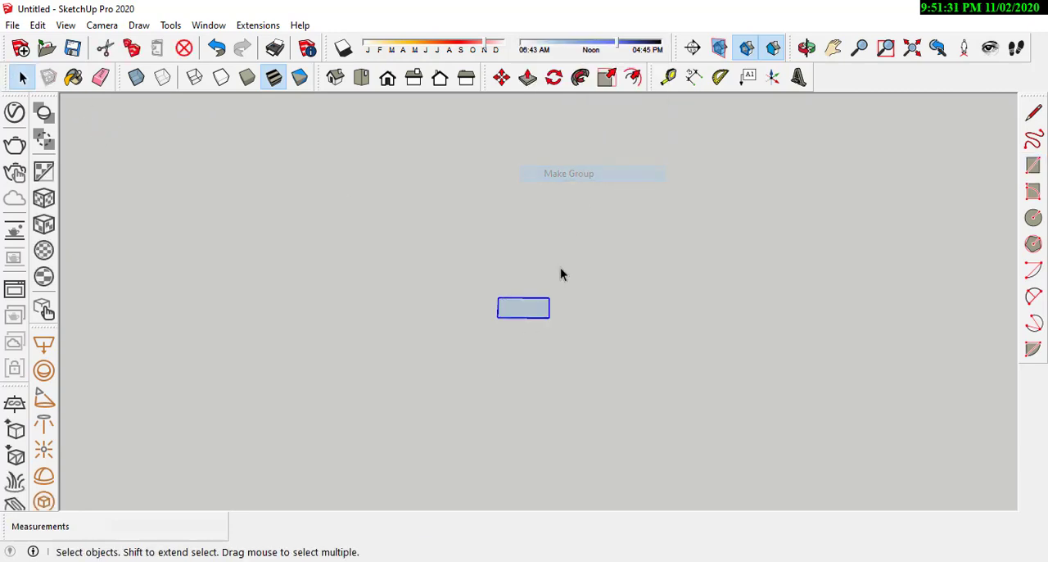
Step: Open the small rectangle's group and extrude its face upward into a post
scroll(528, 299, up, 3)
double_click(529, 318)
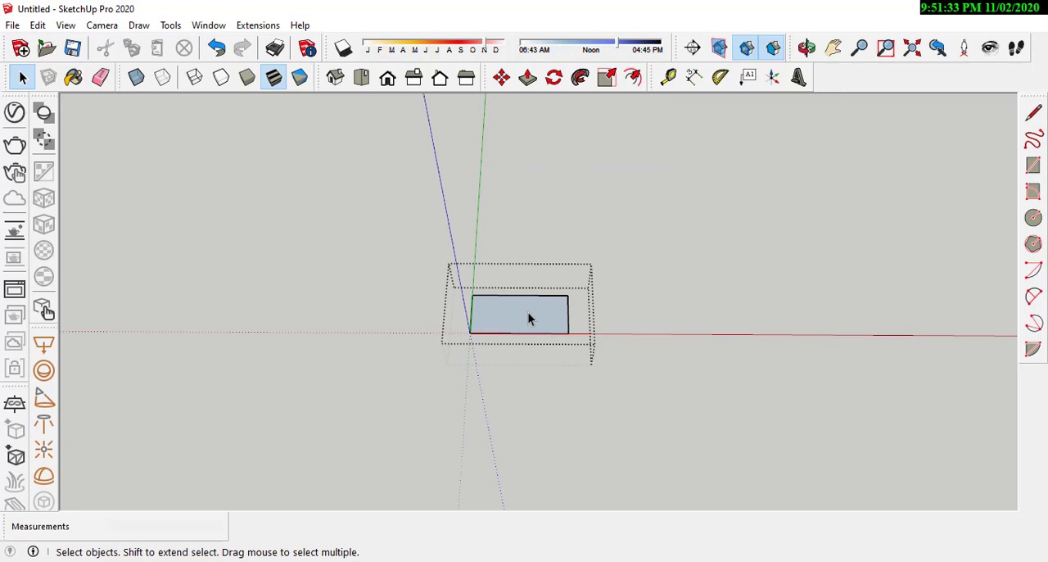
key(p)
click(528, 318)
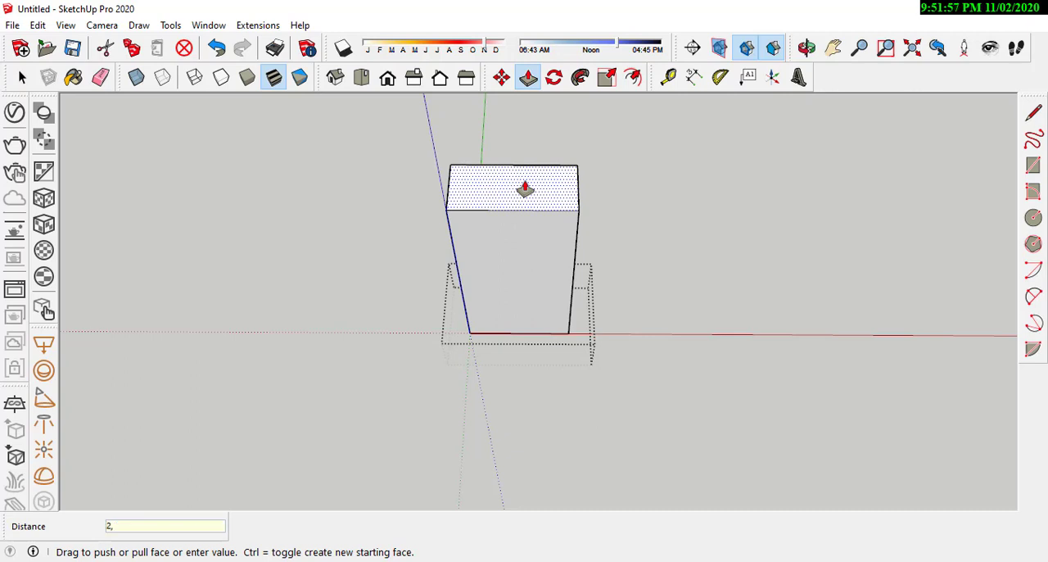
Step: Set the post's extrusion height to 2.10 m and leave its group
key(Return)
scroll(493, 304, down, 8)
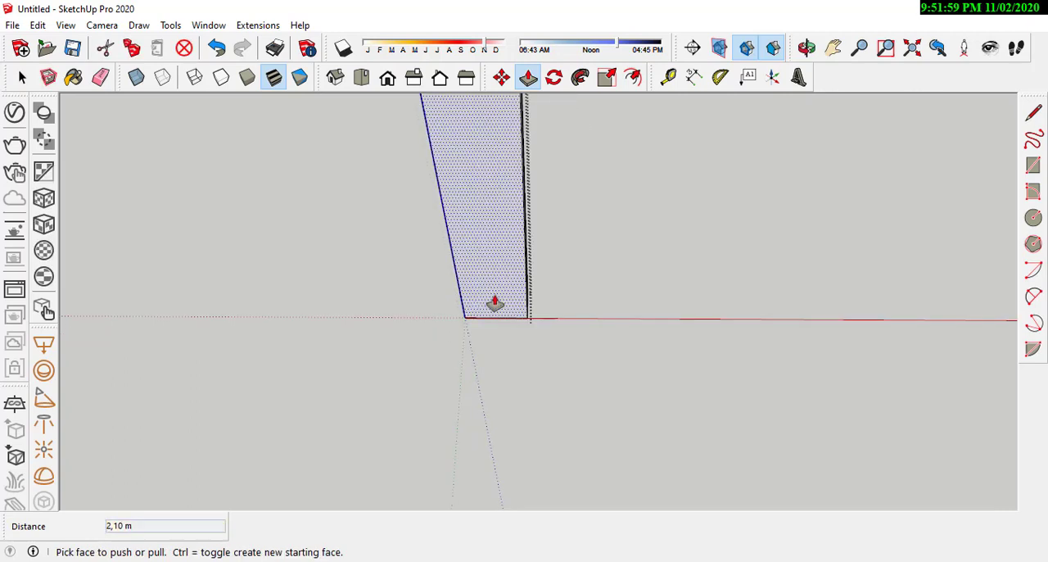
scroll(574, 318, down, 5)
key(space)
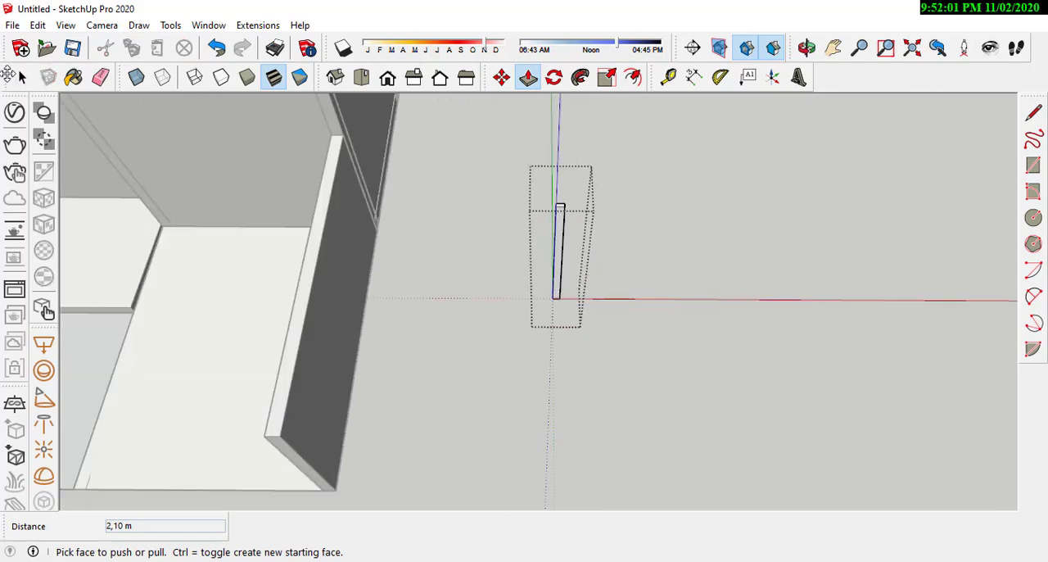
key(space)
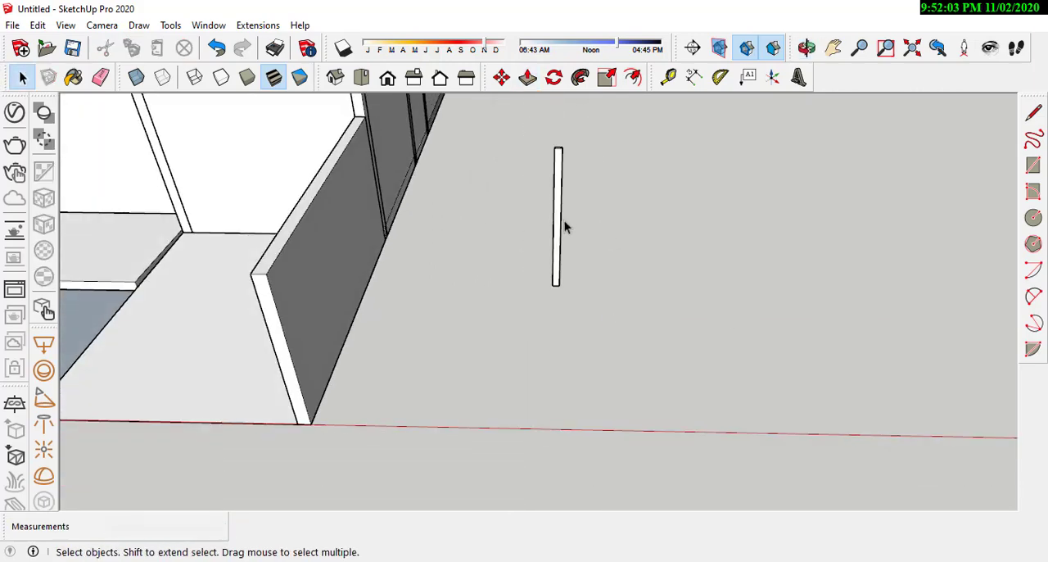
Step: Move the post from beside the house onto the raised front porch floor
click(557, 219)
middle_drag(557, 219, 523, 318)
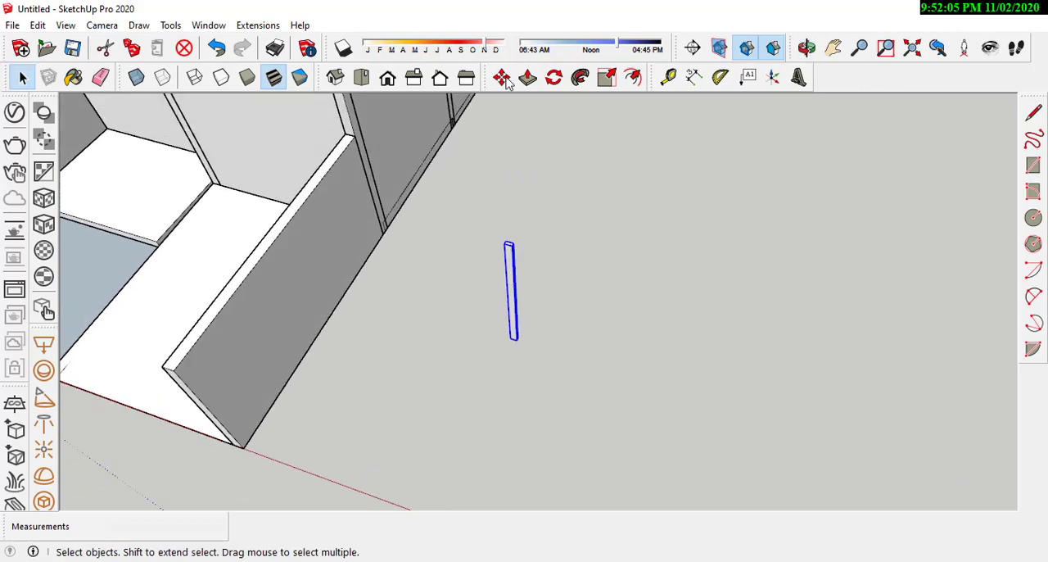
key(m)
click(517, 341)
scroll(710, 383, down, 4)
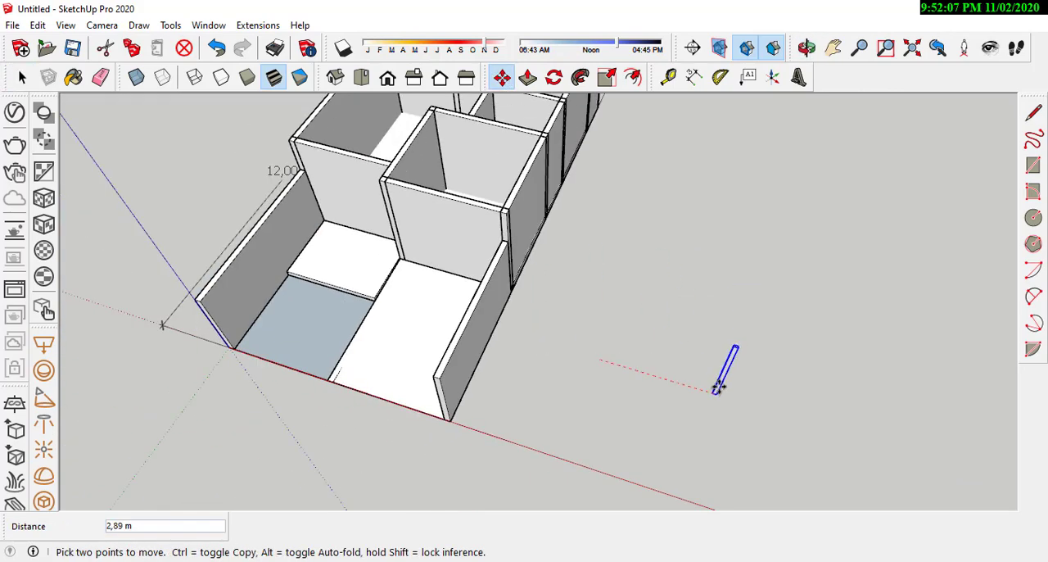
scroll(439, 288, up, 5)
middle_drag(446, 283, 536, 313)
scroll(506, 303, up, 2)
scroll(505, 302, down, 5)
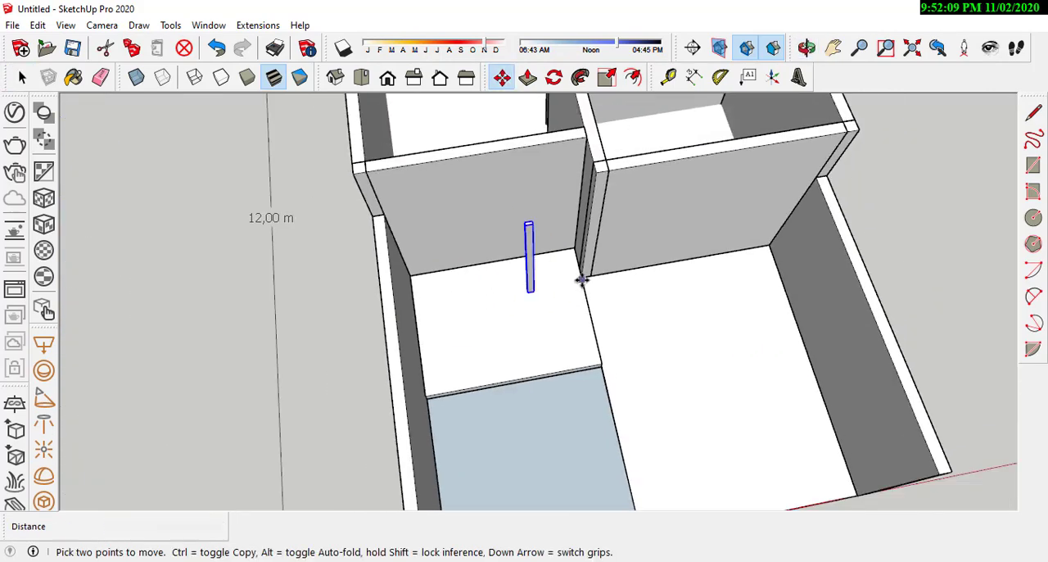
Step: Rotate the post a quarter turn about its vertical axis so its narrow side faces the front
middle_drag(573, 278, 494, 250)
scroll(493, 251, up, 6)
scroll(532, 262, down, 4)
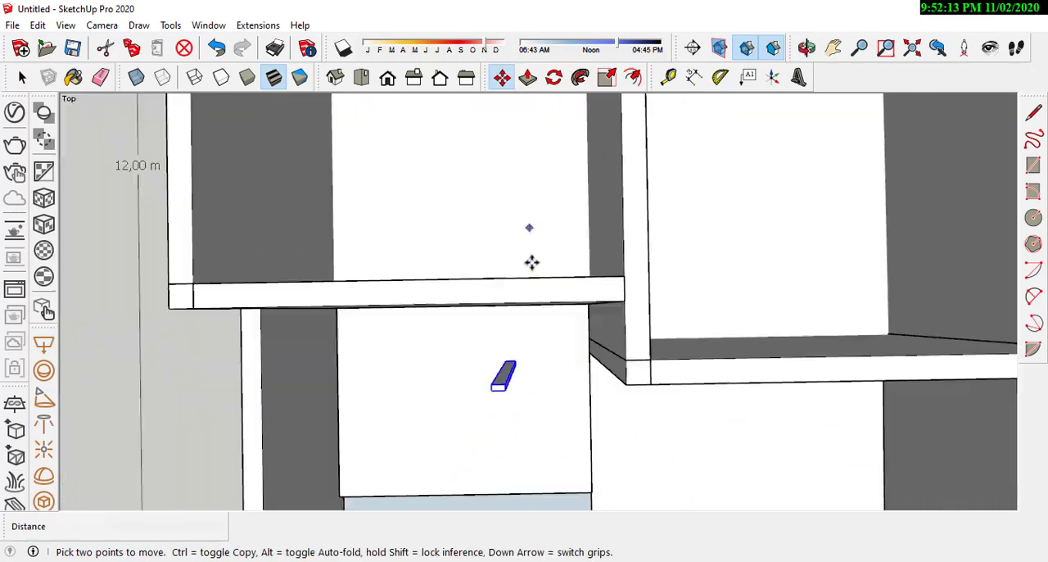
middle_drag(519, 447, 502, 335)
scroll(500, 327, up, 6)
mouse_move(529, 263)
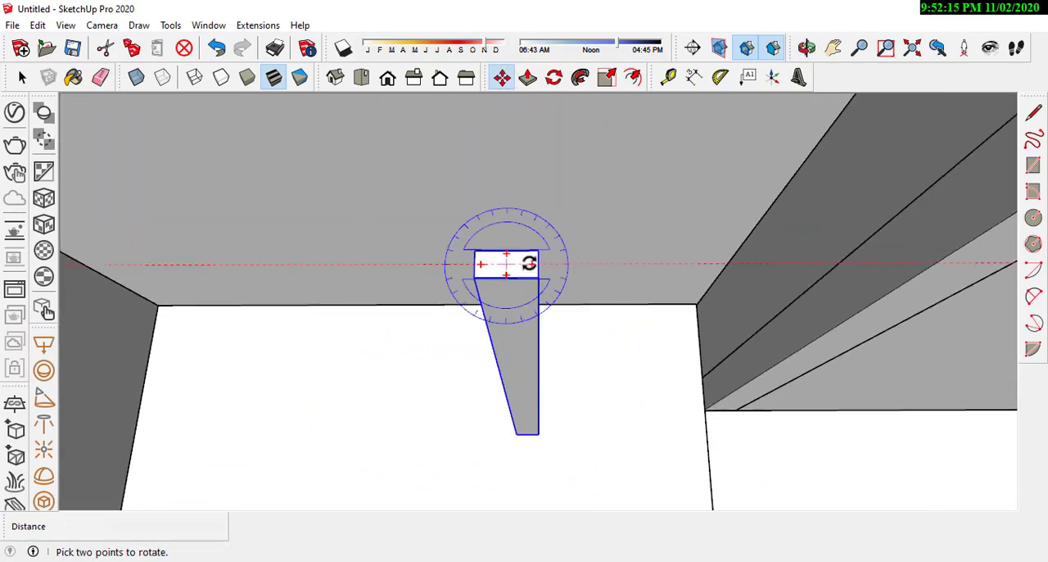
click(505, 353)
scroll(564, 331, down, 4)
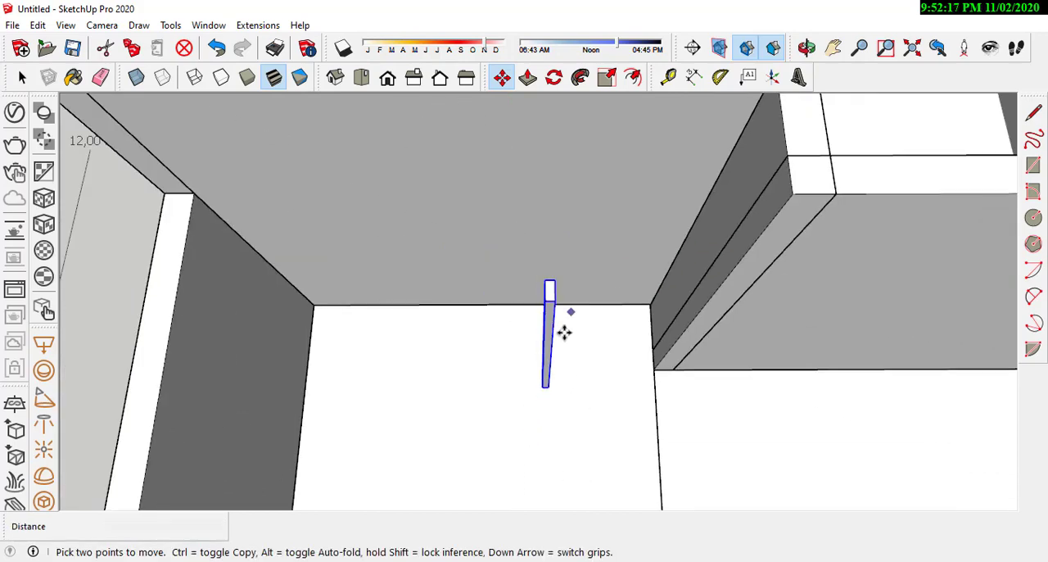
Step: Draw a horizontal edge along the red axis from the post's upper front corner, extending toward the yard's side wall
scroll(562, 328, up, 3)
scroll(573, 328, down, 8)
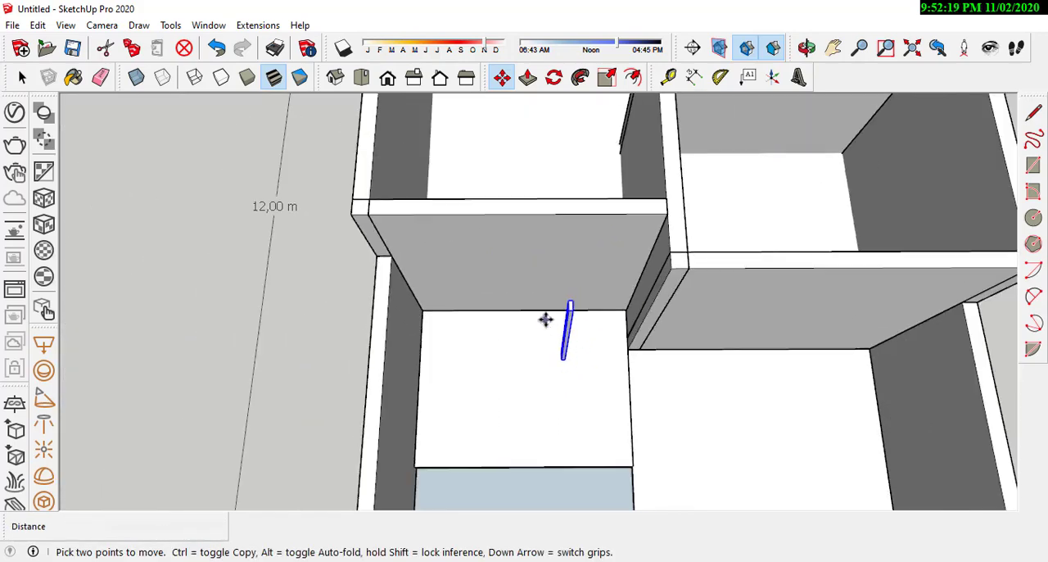
mouse_move(545, 322)
middle_down()
mouse_move(538, 159)
mouse_move(488, 177)
mouse_move(545, 306)
middle_up()
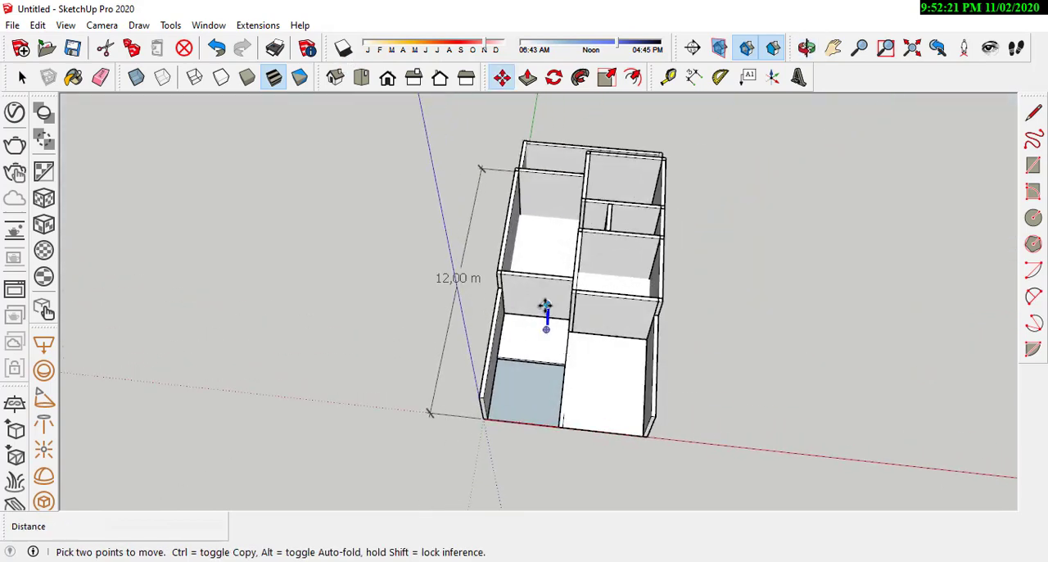
scroll(546, 305, up, 6)
scroll(536, 325, up, 1)
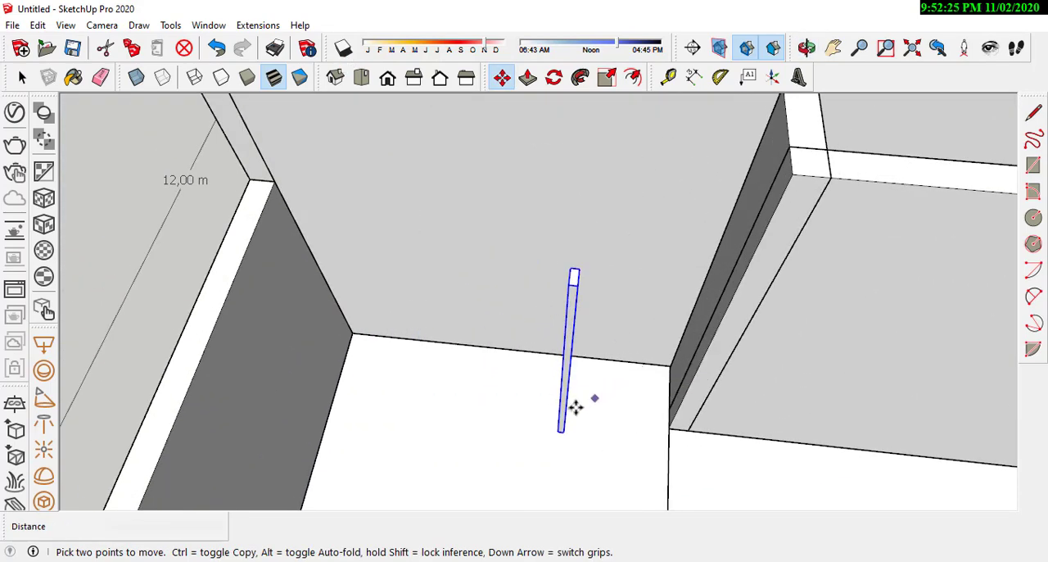
middle_drag(576, 407, 551, 294)
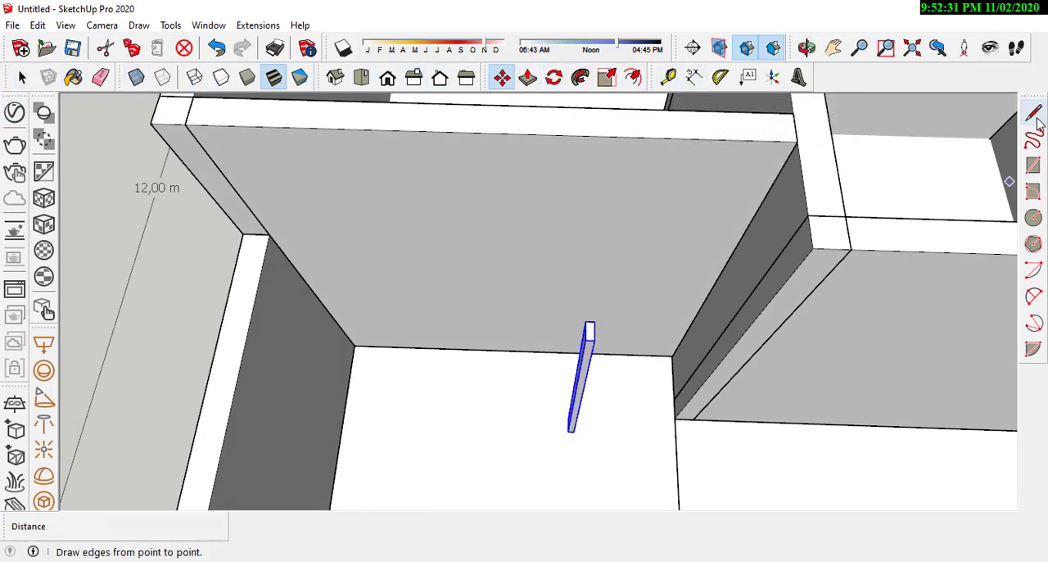
scroll(607, 332, up, 2)
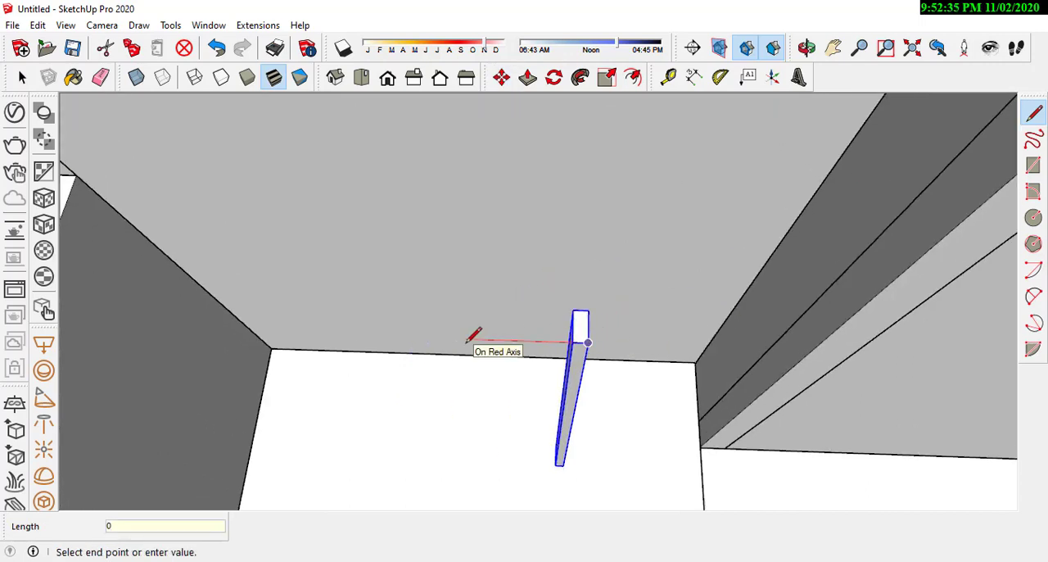
scroll(653, 360, down, 5)
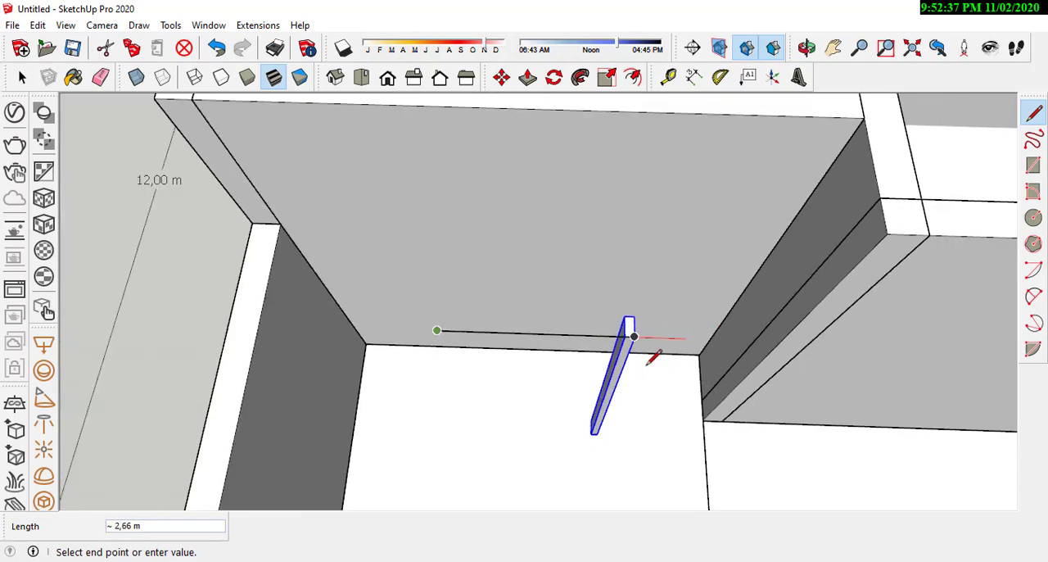
middle_drag(565, 327, 572, 299)
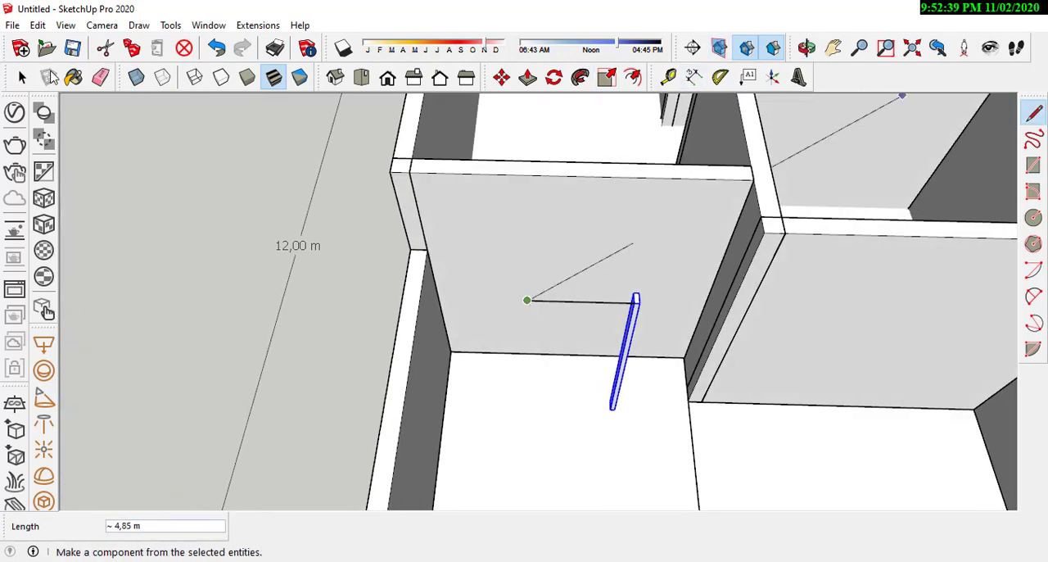
Step: Copy the post about 0.86 m along the edge so the copy stands at the edge's other end
click(501, 77)
scroll(623, 290, up, 5)
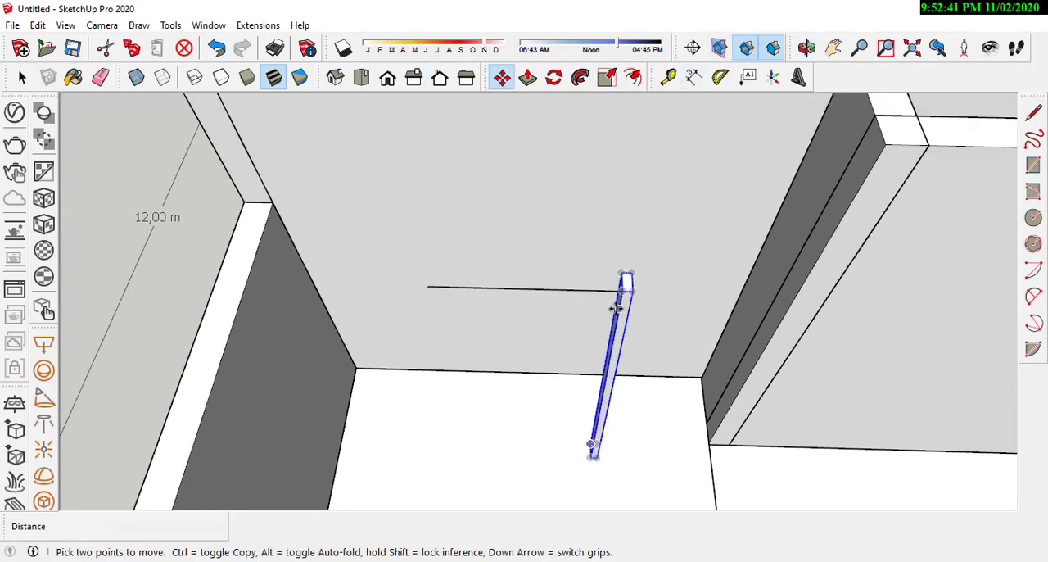
click(623, 289)
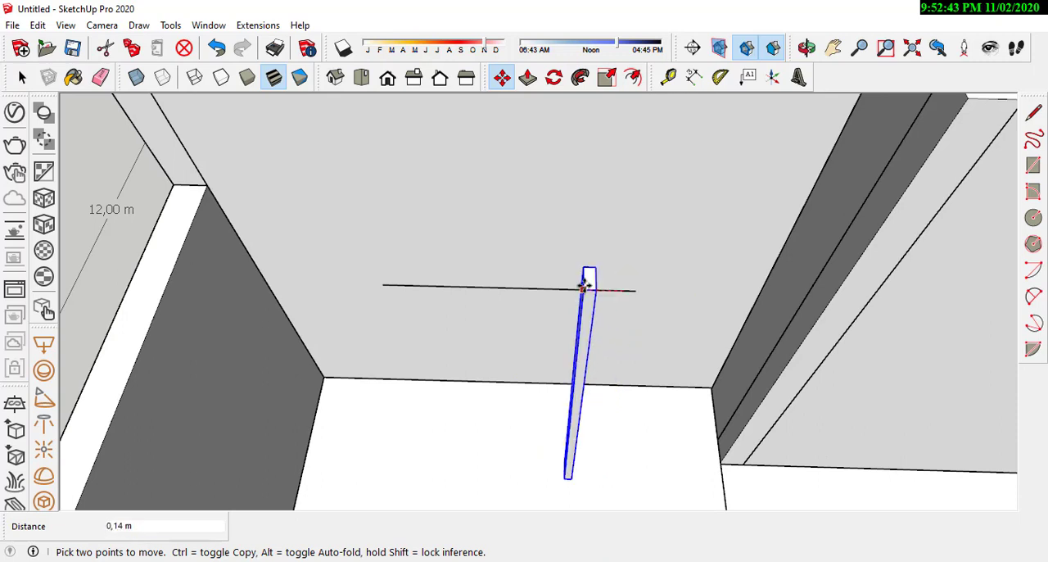
key(ctrl)
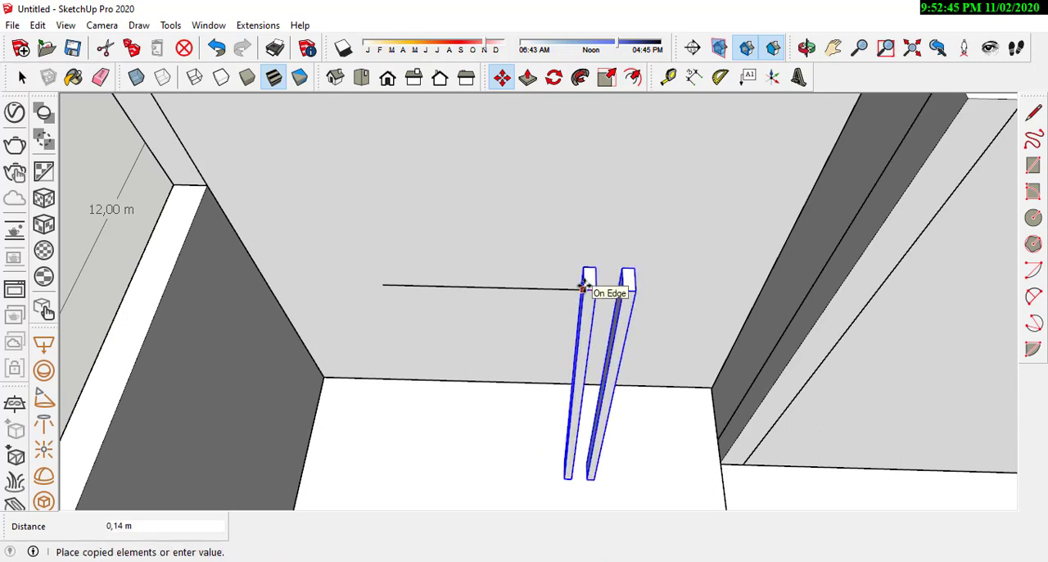
click(386, 281)
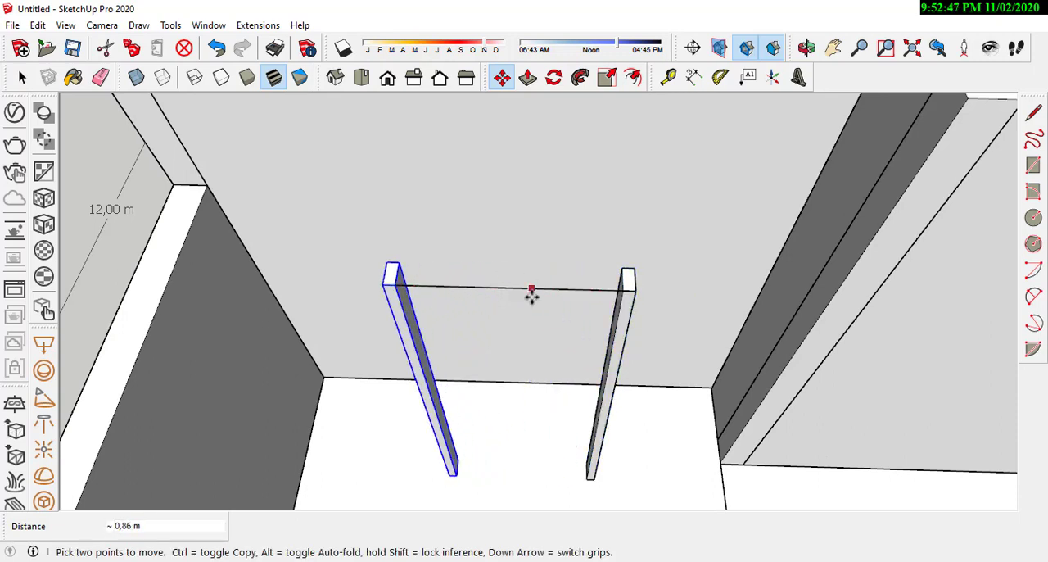
Step: Copy the second post about 0.17 m toward the first one as a third piece
scroll(461, 321, down, 1)
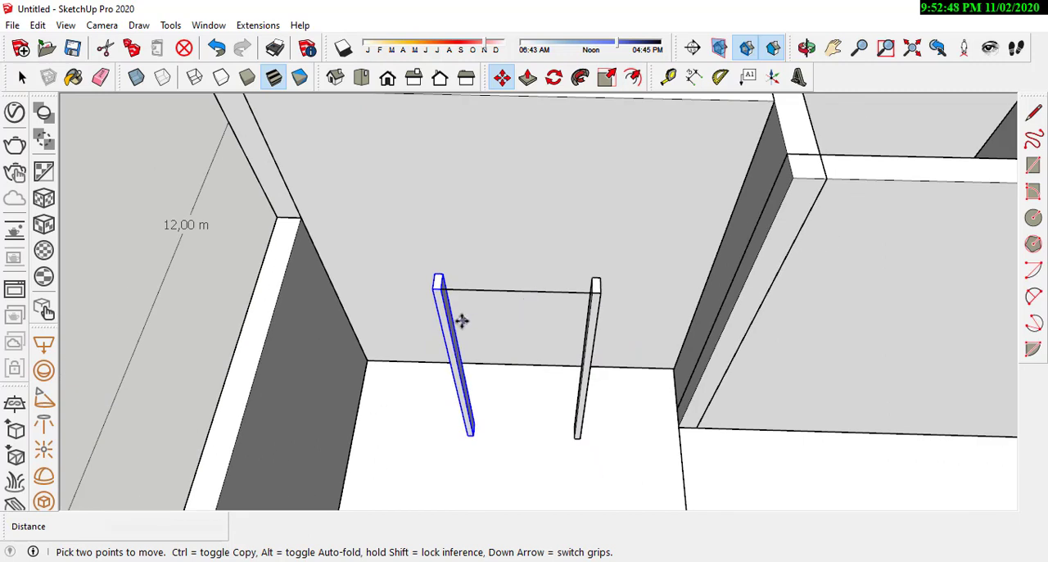
click(490, 453)
key(ctrl)
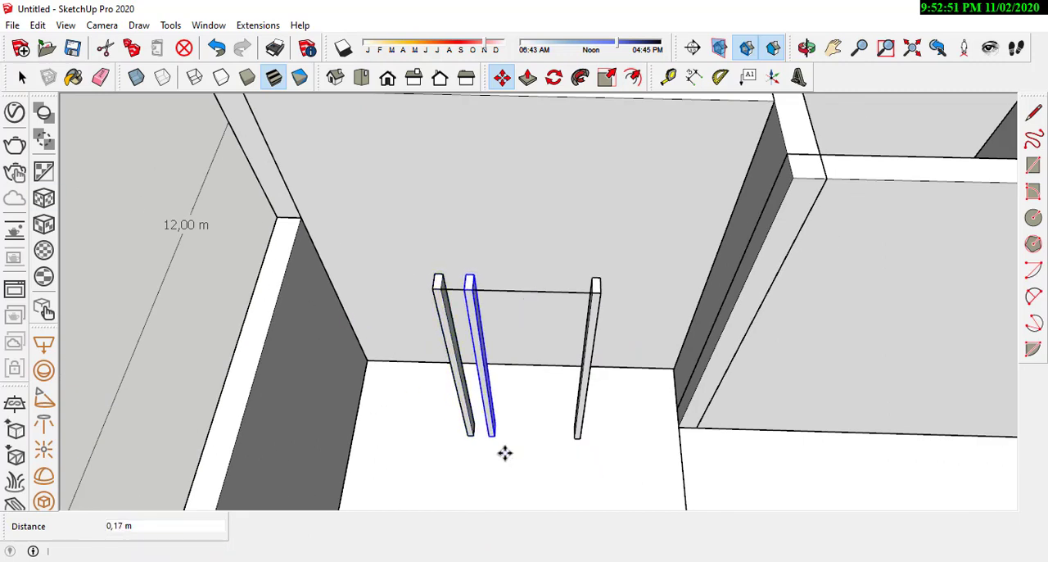
click(505, 453)
Step: Rotate the third piece from vertical to horizontal so it can serve as the frame's head
scroll(491, 442, up, 3)
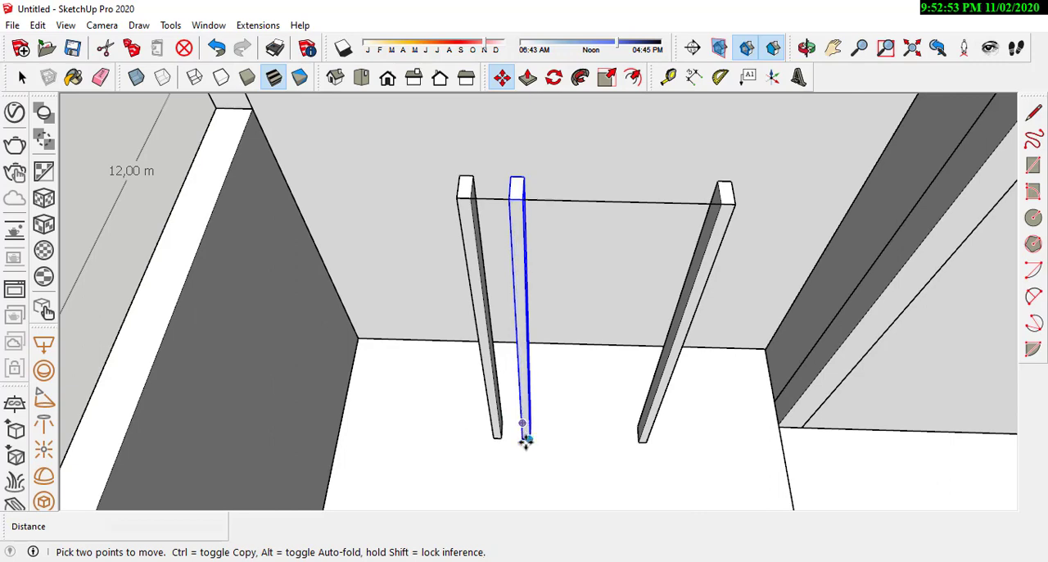
scroll(524, 441, up, 5)
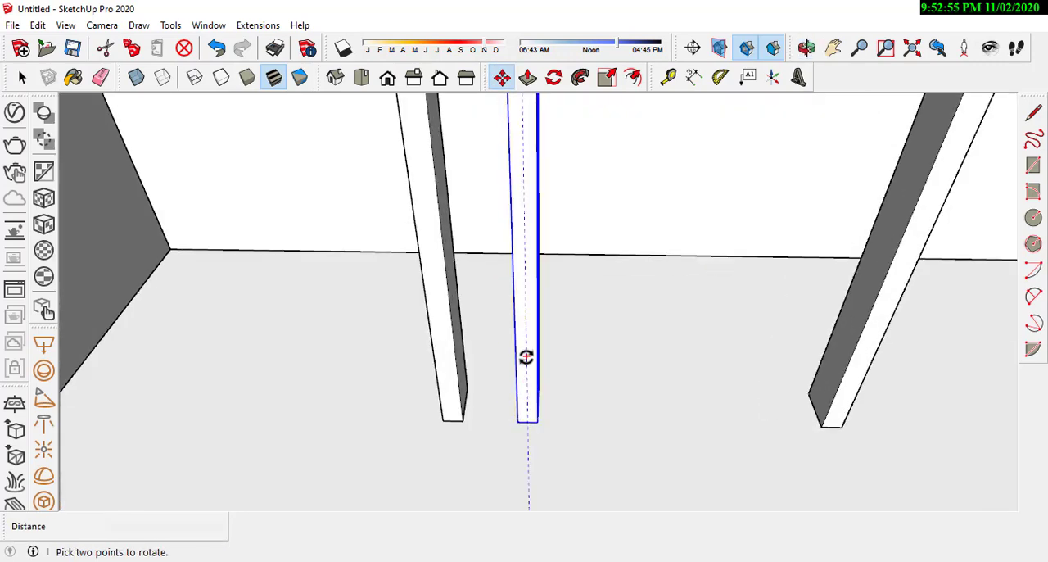
click(526, 357)
scroll(525, 357, down, 3)
click(587, 178)
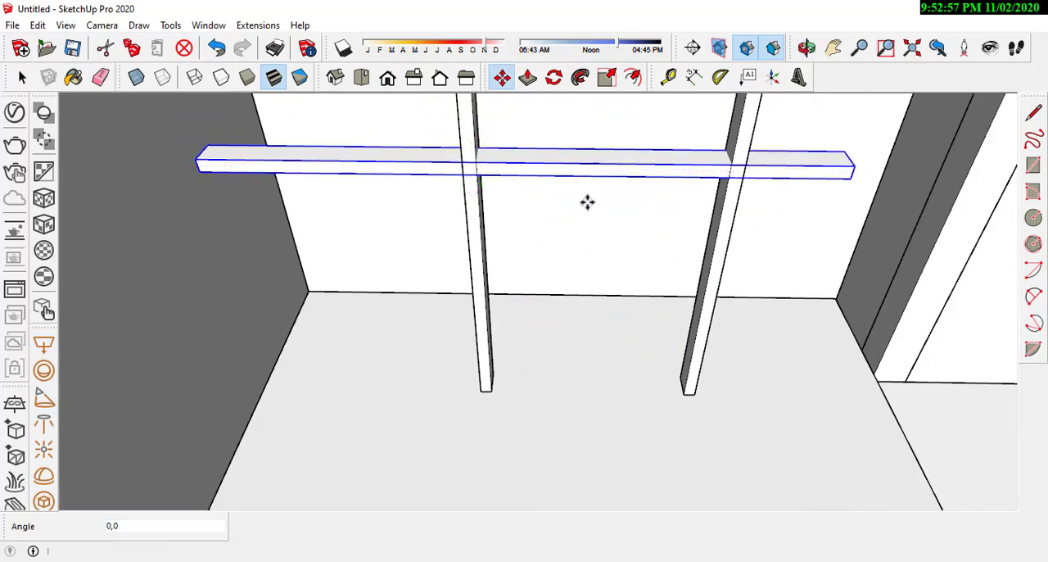
Step: Move the horizontal piece by its end corner onto the upper outer corner of the second post
scroll(516, 330, down, 4)
scroll(456, 232, up, 3)
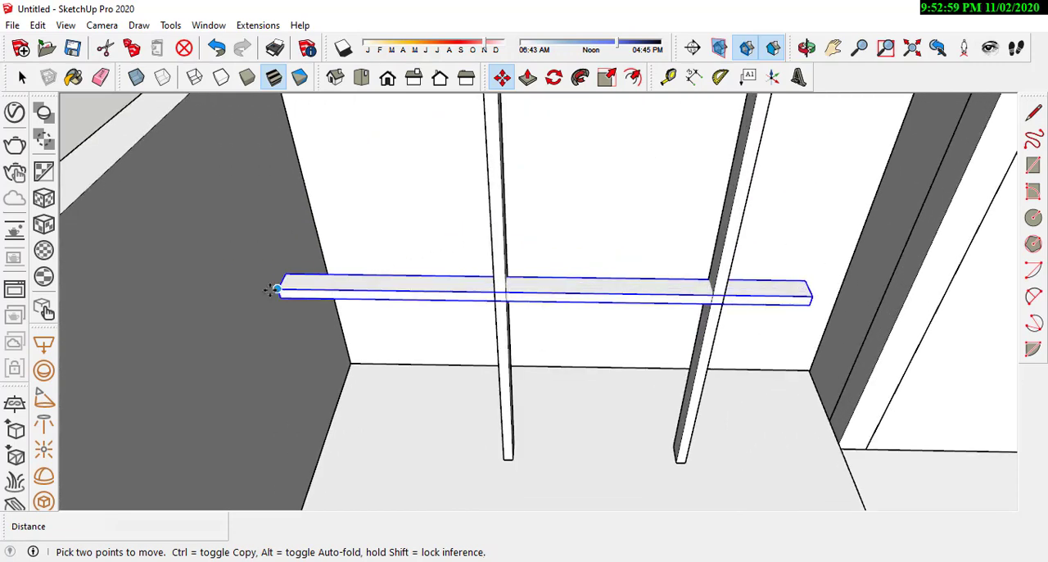
click(272, 289)
scroll(458, 227, up, 3)
click(419, 222)
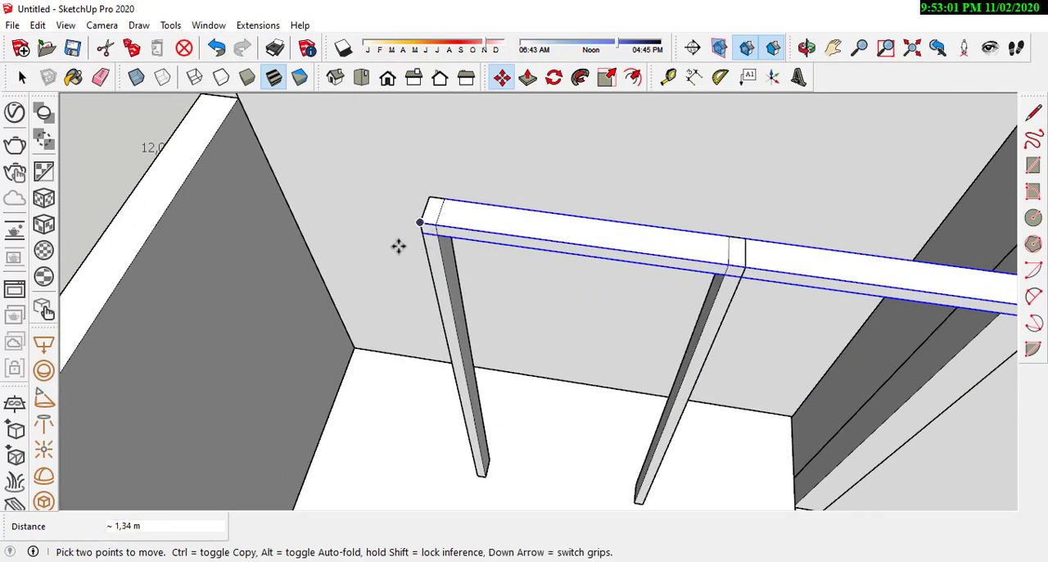
scroll(399, 246, down, 3)
scroll(664, 260, up, 1)
Step: Open the horizontal piece's group, push its overhanging end back to the first post, and leave the group
click(22, 77)
middle_drag(610, 264, 564, 226)
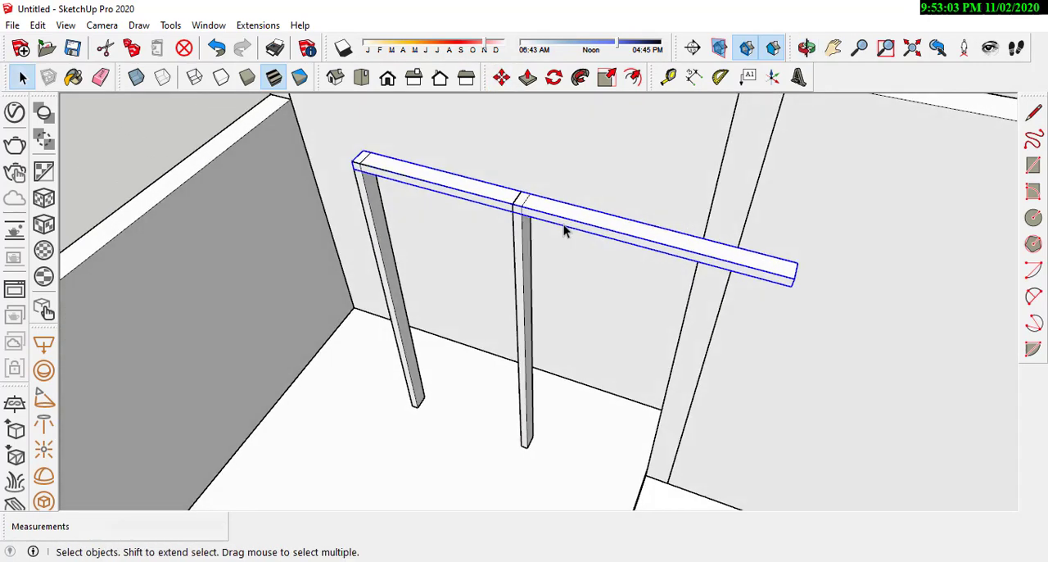
double_click(598, 229)
middle_drag(737, 274, 636, 210)
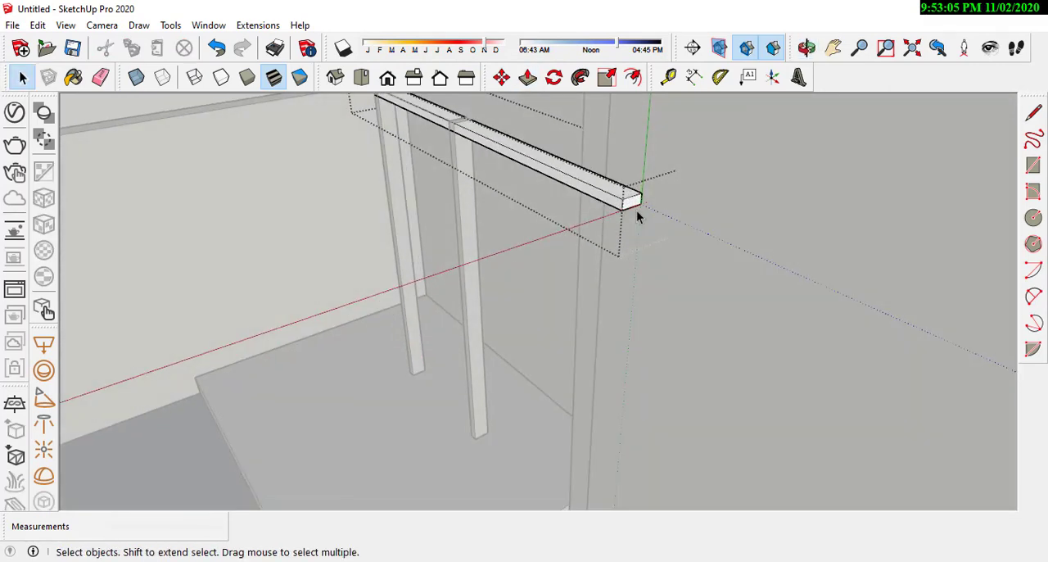
click(532, 85)
click(634, 203)
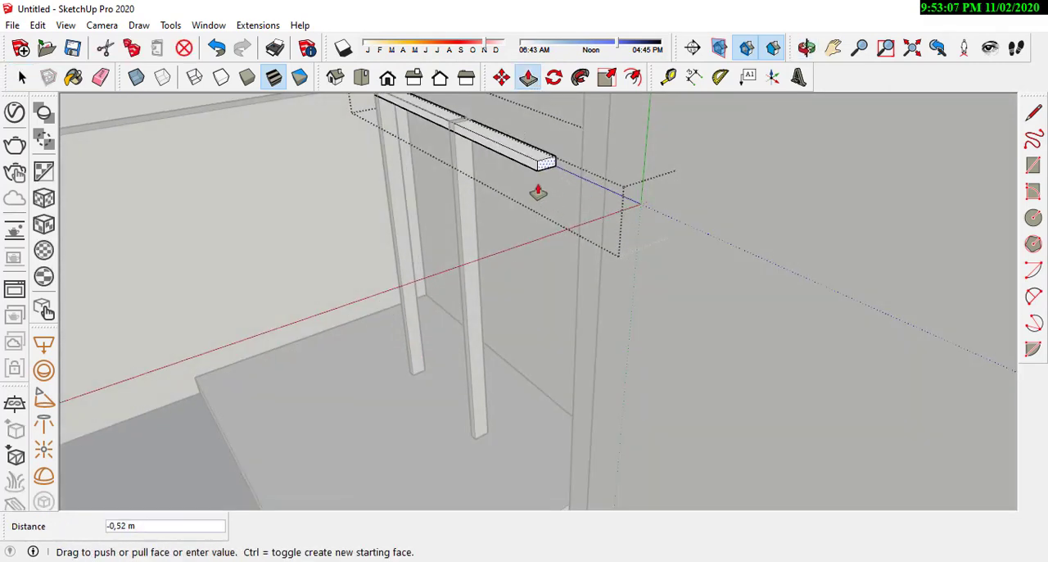
middle_drag(538, 192, 603, 248)
click(506, 198)
scroll(603, 247, down, 1)
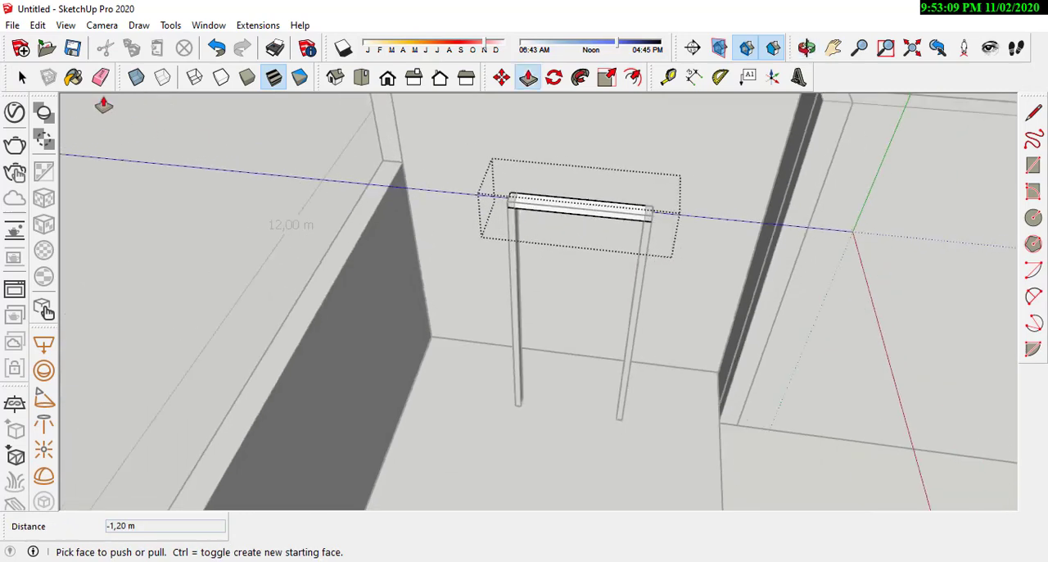
click(344, 246)
middle_drag(575, 214, 659, 243)
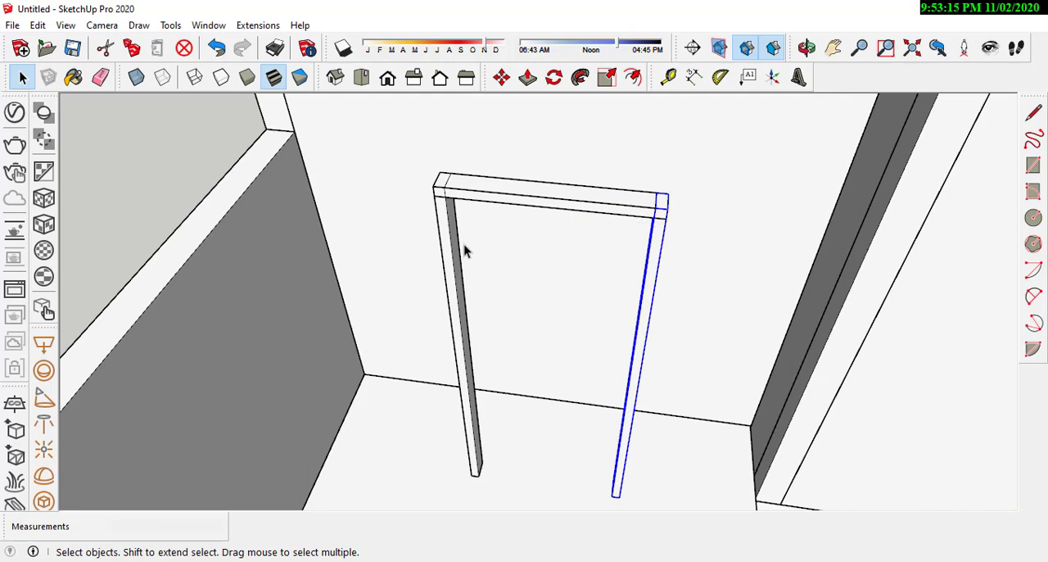
Step: Select both posts and the horizontal head piece and make them one door frame group
middle_drag(502, 246, 515, 383)
scroll(505, 338, down, 3)
scroll(556, 421, up, 1)
key(space)
drag(696, 479, 459, 366)
right_click(598, 374)
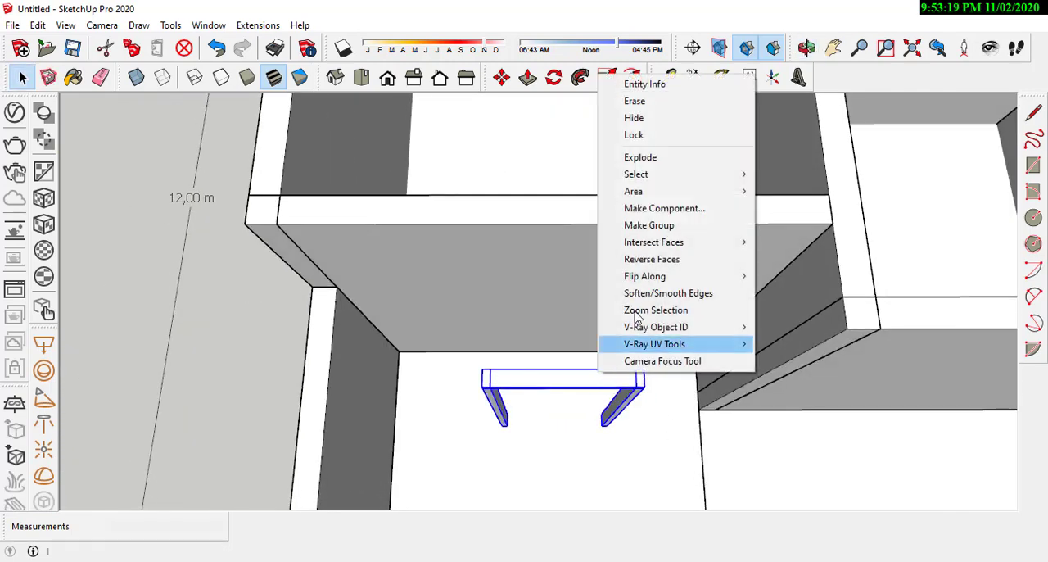
click(654, 230)
middle_drag(654, 230, 456, 338)
Step: Open the door frame group and draw a rectangle about 0.81 by 2.05 m filling the opening between the posts and head
double_click(605, 175)
middle_drag(578, 172, 551, 328)
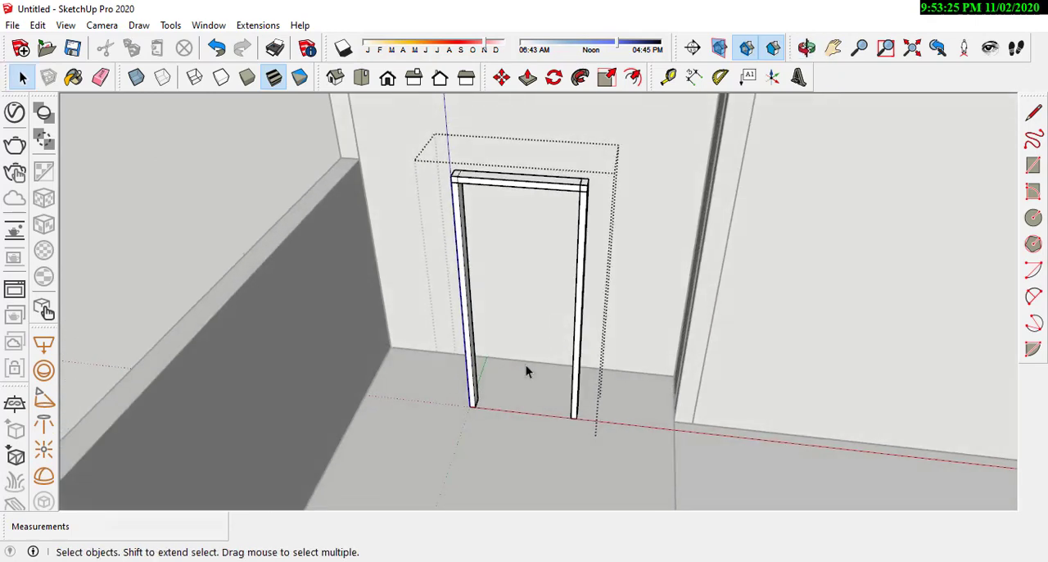
scroll(491, 377, up, 3)
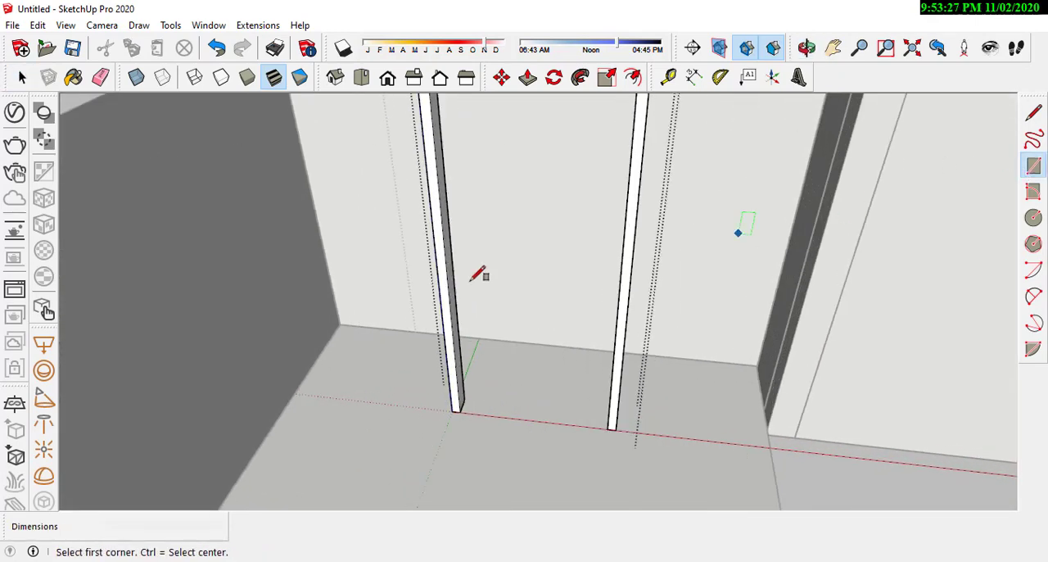
scroll(467, 412, down, 3)
scroll(471, 443, up, 3)
scroll(468, 434, down, 3)
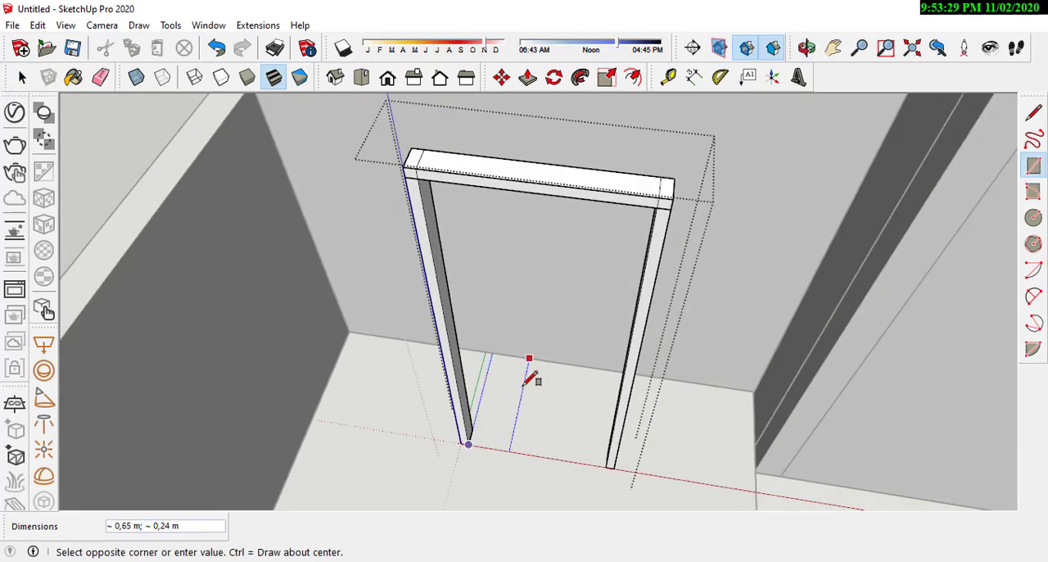
scroll(644, 236, up, 3)
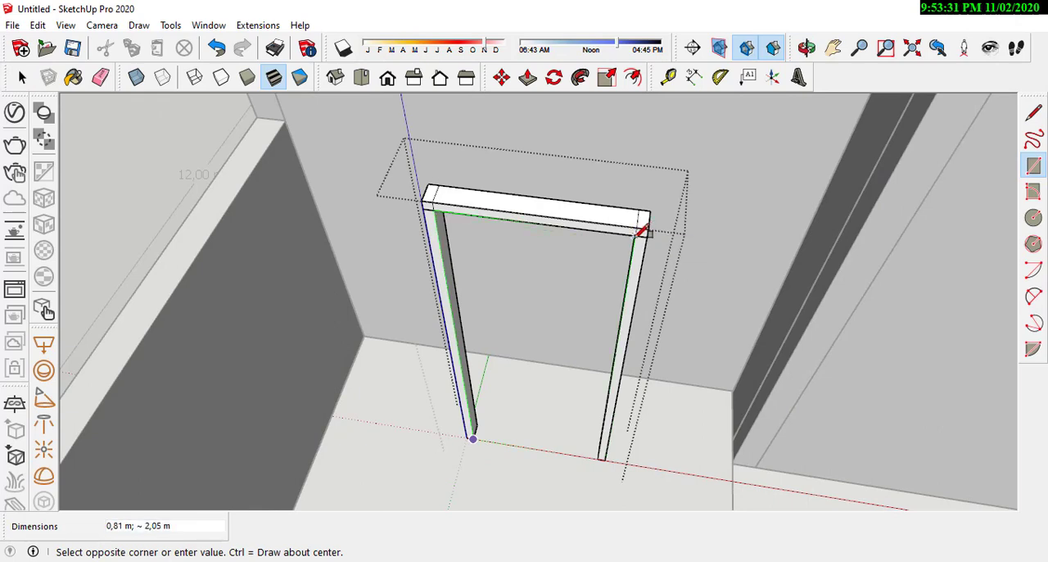
click(643, 233)
middle_drag(628, 241, 547, 101)
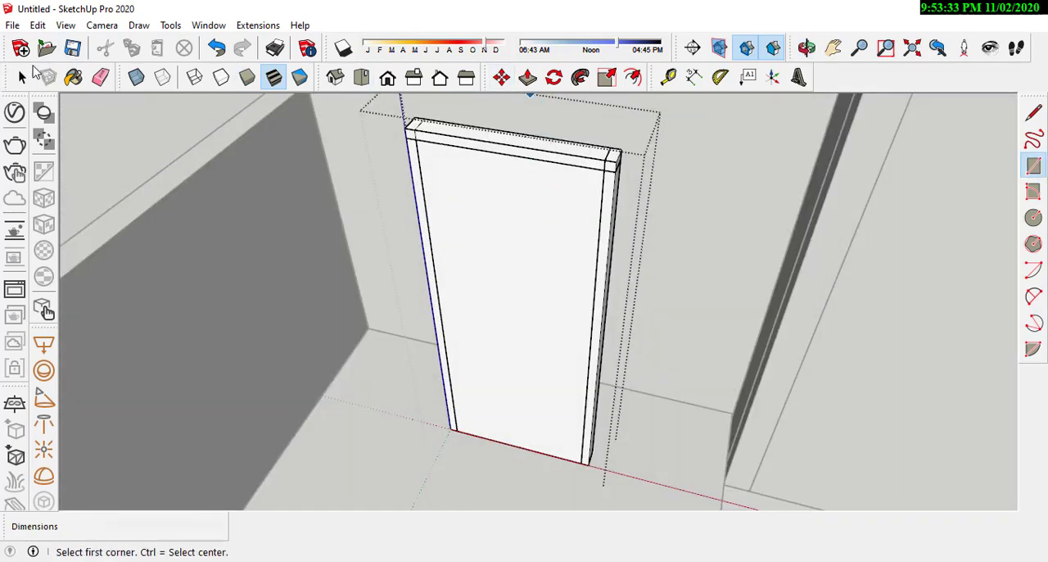
Step: Select the new rectangular face with its edges and make it a group as the door leaf
click(23, 76)
click(546, 345)
scroll(498, 266, up, 1)
right_click(498, 263)
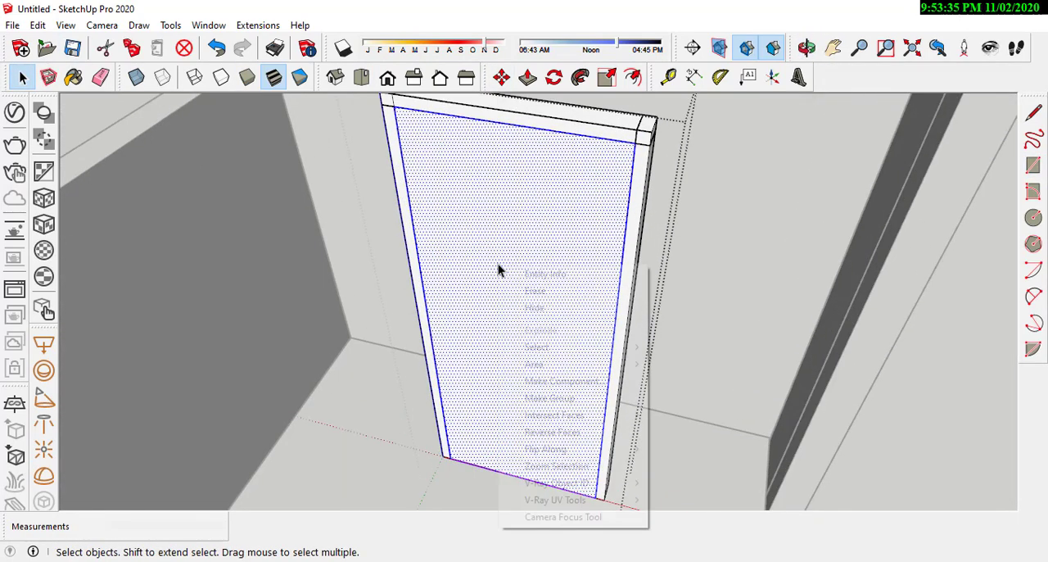
click(492, 242)
right_click(492, 242)
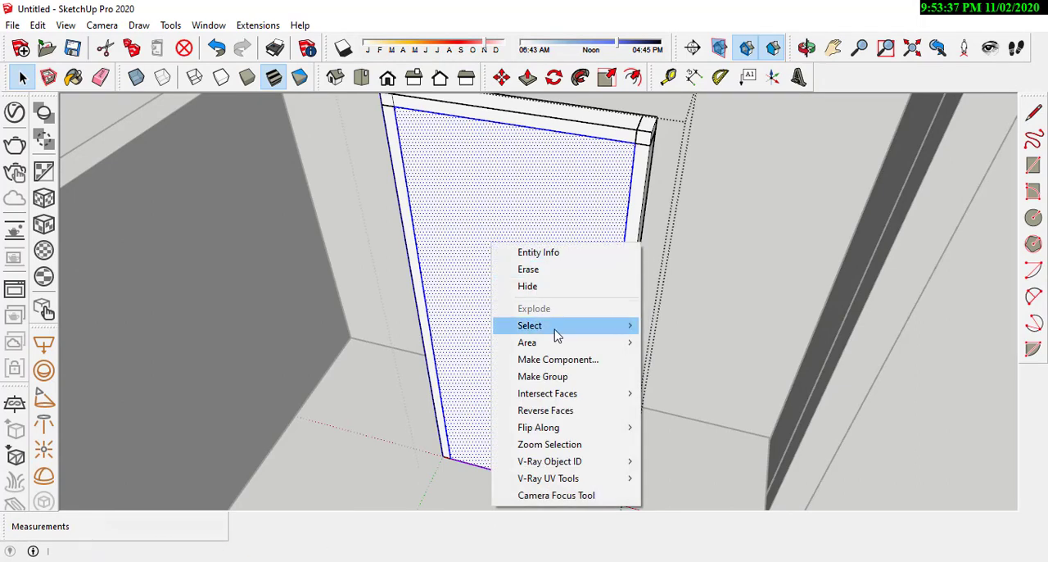
click(555, 375)
Step: Open the door leaf group, push/pull its face to a thickness of 0.03 m, and leave the group
middle_drag(568, 286, 533, 235)
scroll(533, 234, up, 1)
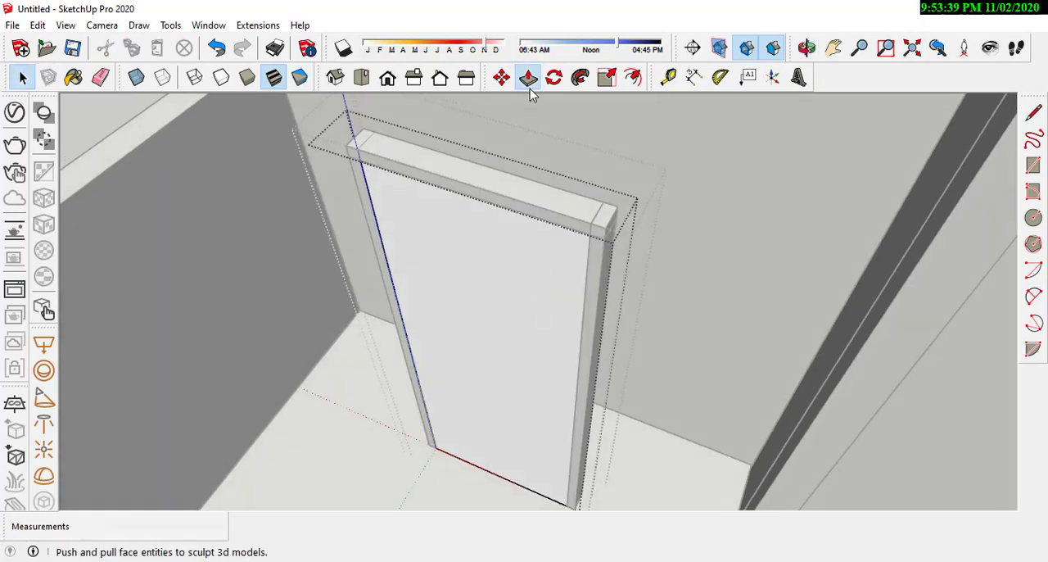
click(528, 78)
click(480, 280)
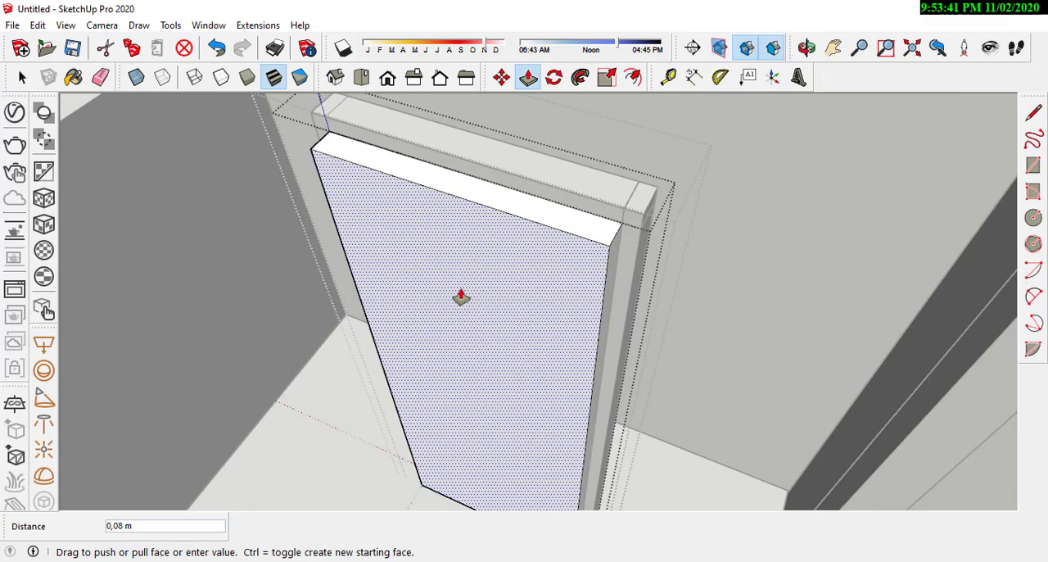
click(461, 296)
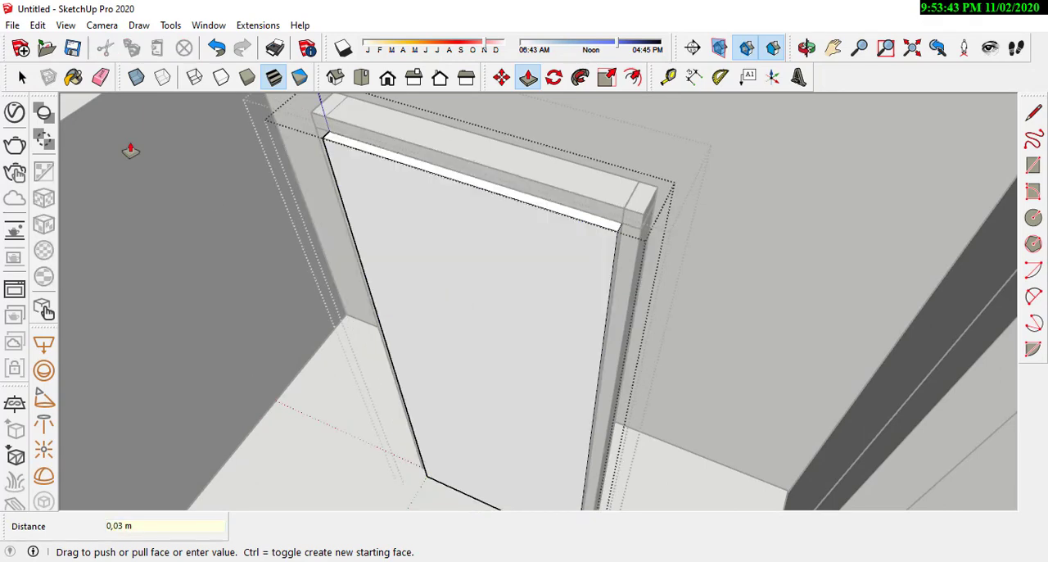
click(664, 304)
click(631, 301)
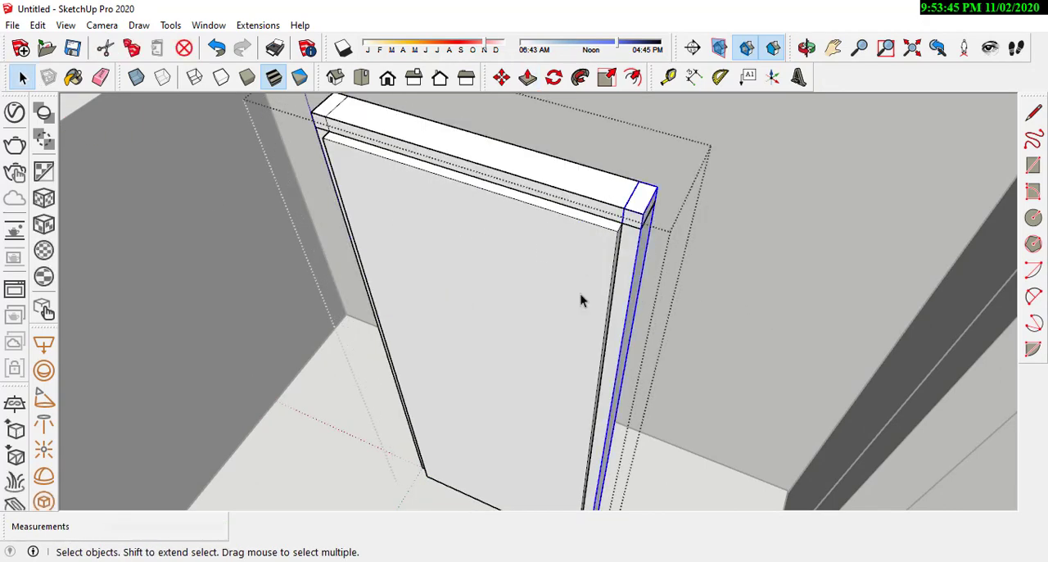
Step: Move the door leaf by the midpoint of its thickness edge to centre it within the frame's depth, and leave the frame group
click(581, 300)
scroll(613, 199, up, 5)
middle_drag(640, 242, 561, 129)
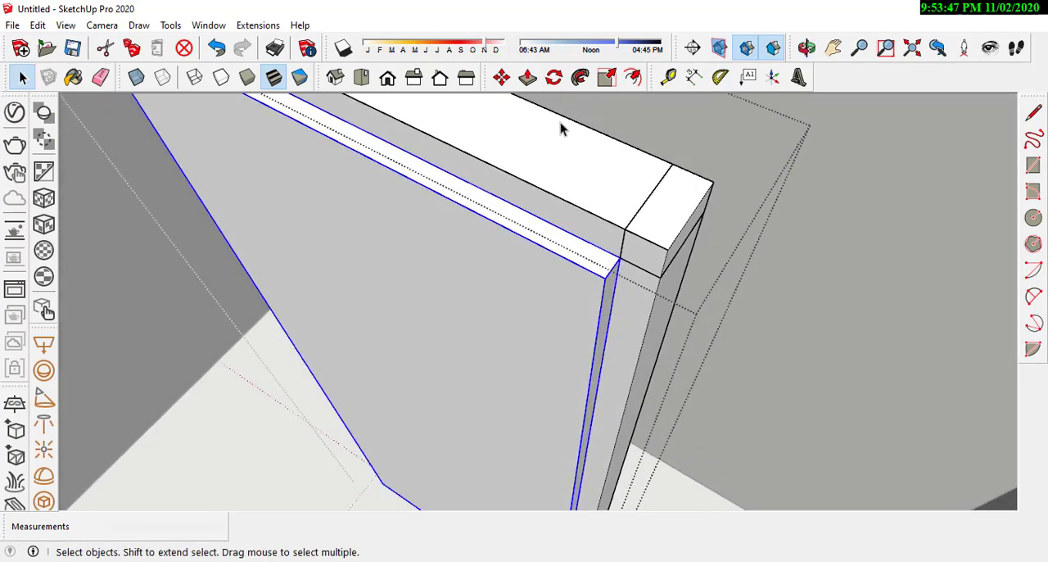
click(501, 76)
scroll(611, 292, up, 3)
scroll(610, 290, down, 2)
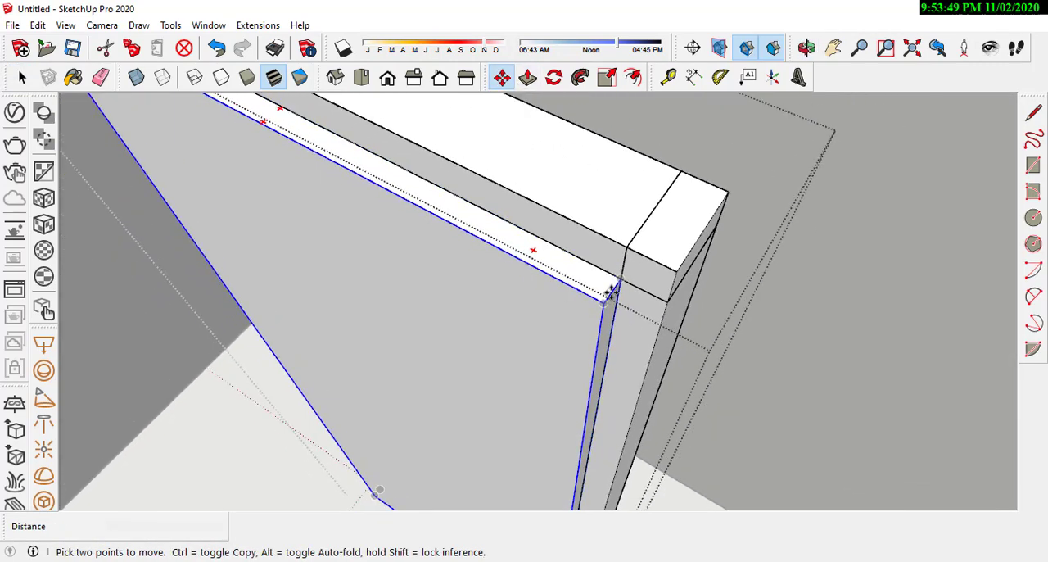
scroll(612, 292, up, 2)
click(612, 291)
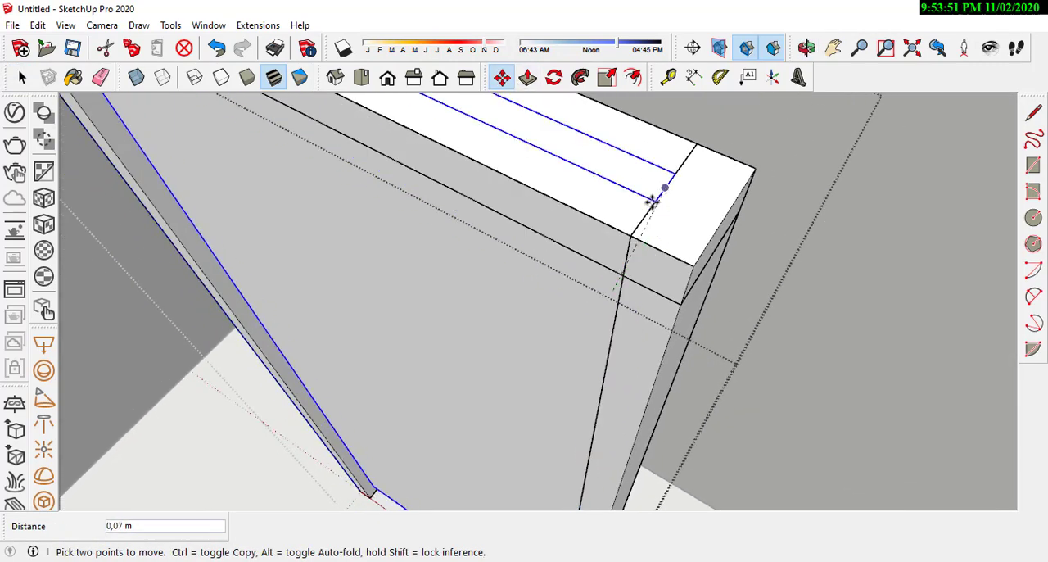
scroll(666, 219, up, 2)
middle_drag(546, 283, 860, 166)
scroll(468, 429, up, 2)
middle_drag(467, 429, 821, 316)
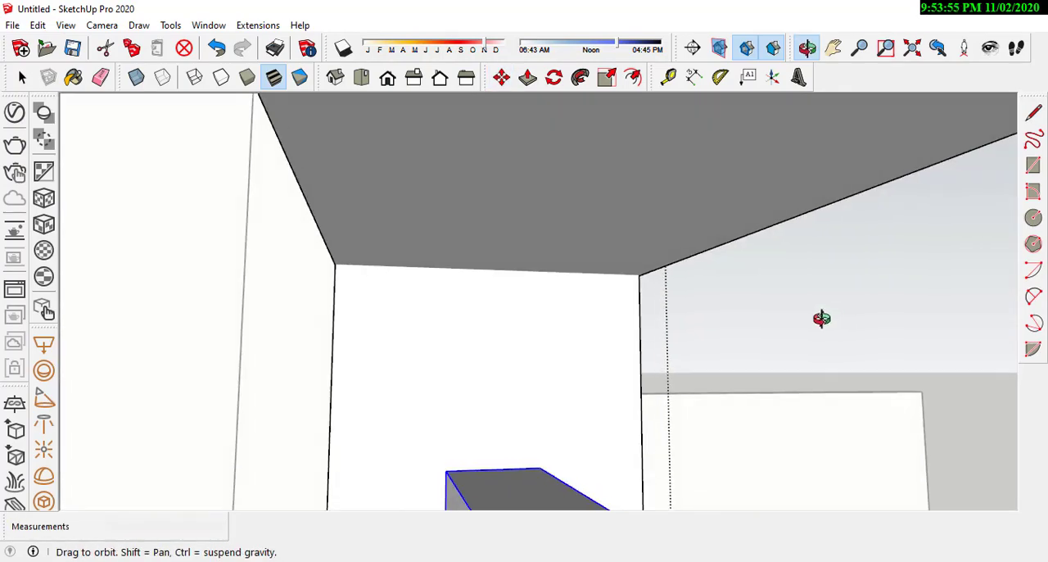
scroll(529, 299, up, 3)
scroll(492, 273, up, 2)
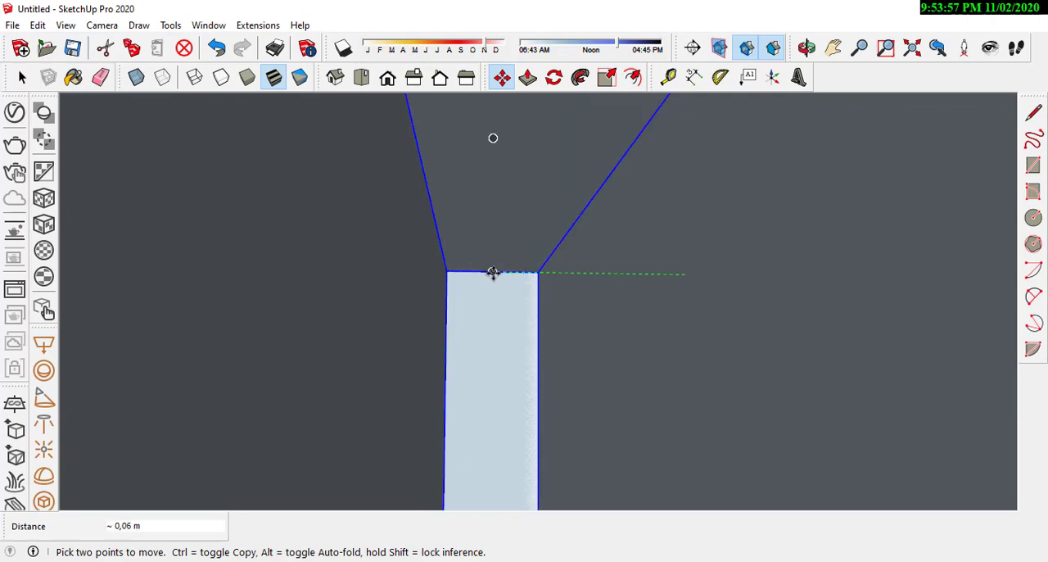
middle_drag(491, 274, 598, 264)
scroll(535, 185, down, 3)
scroll(598, 265, down, 2)
middle_drag(588, 306, 433, 286)
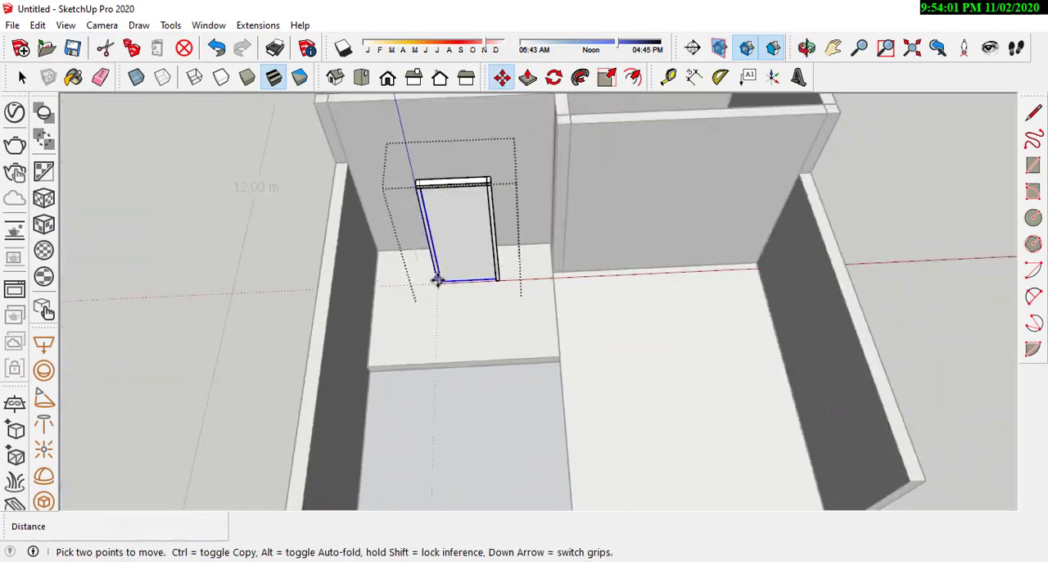
scroll(434, 279, down, 1)
key(space)
middle_drag(555, 248, 515, 283)
click(258, 226)
Step: Move the whole door by its lower outer corner to the base corner where the front wall meets the side wall
scroll(442, 205, up, 3)
click(489, 265)
scroll(488, 273, up, 3)
scroll(486, 273, down, 4)
scroll(562, 240, up, 2)
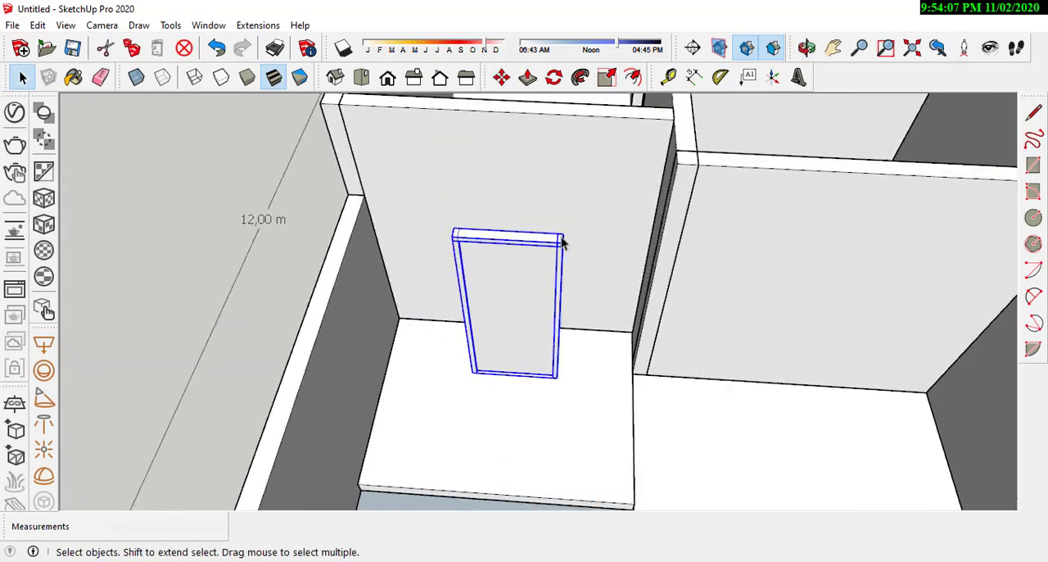
click(502, 76)
scroll(552, 208, up, 3)
click(561, 446)
scroll(559, 401, up, 2)
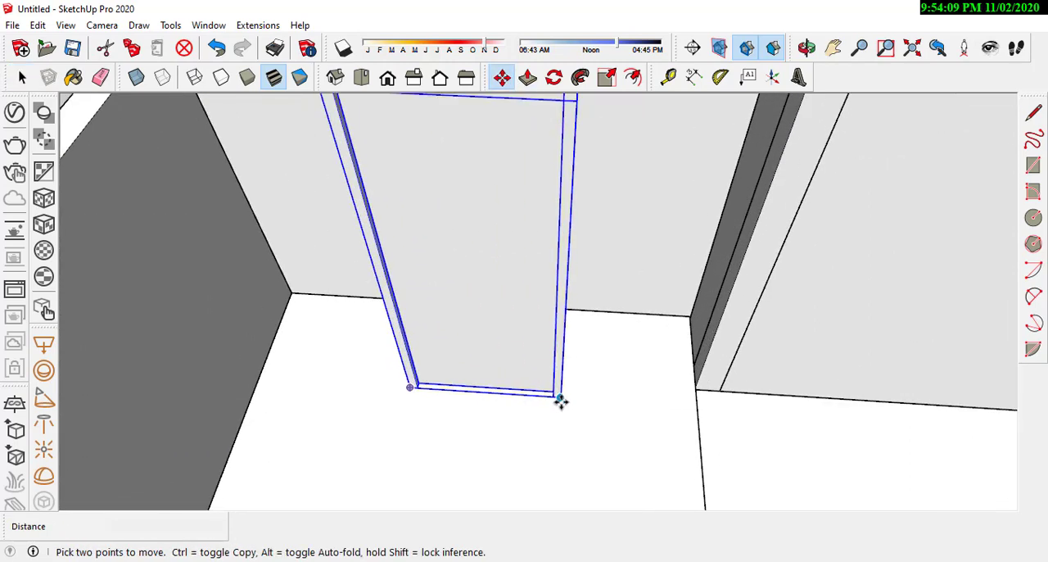
click(685, 311)
scroll(575, 360, down, 5)
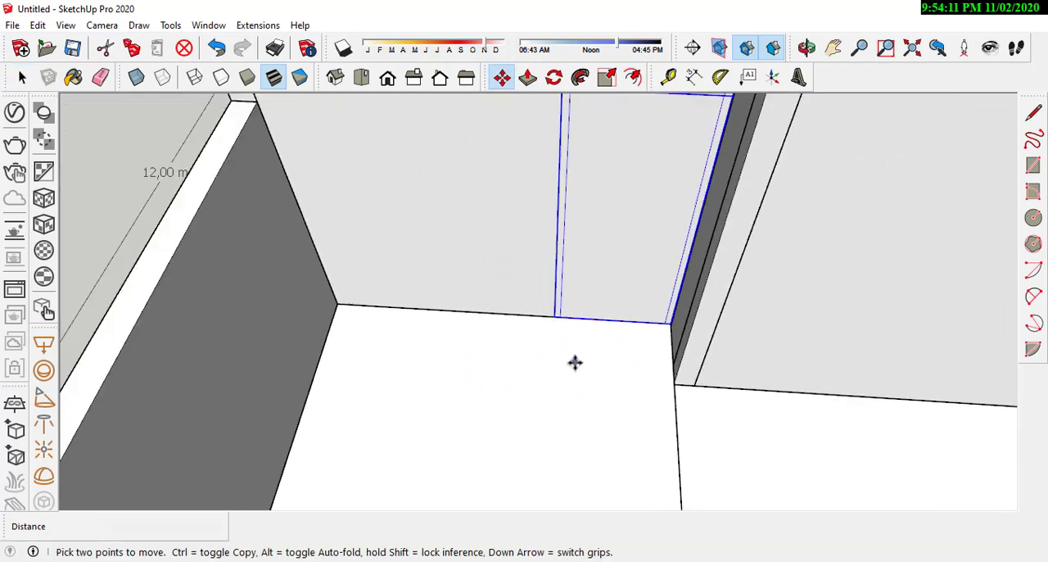
scroll(594, 305, up, 2)
middle_drag(618, 290, 706, 261)
middle_drag(564, 256, 648, 265)
scroll(684, 250, down, 3)
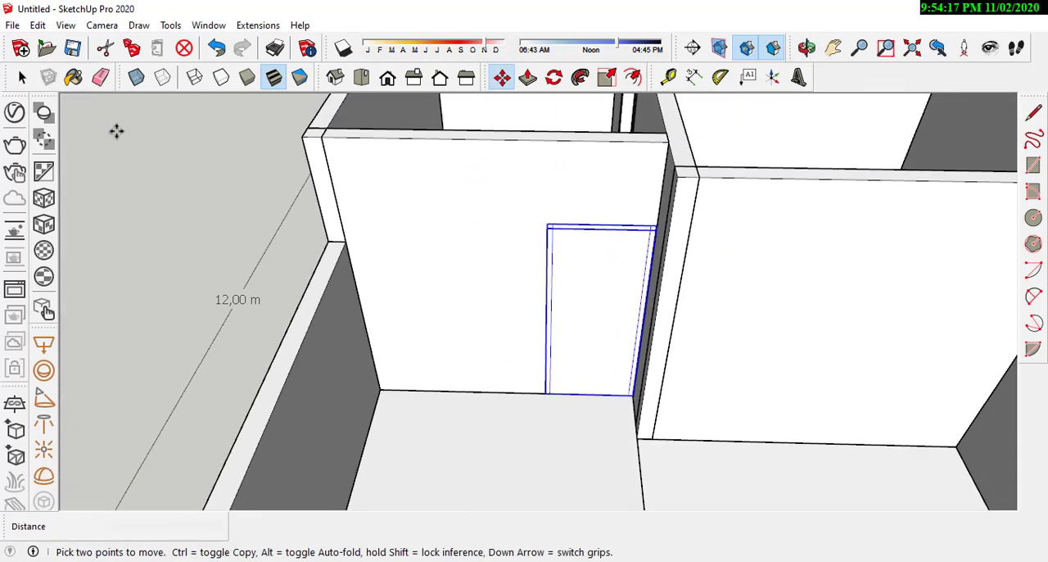
Step: Open the front wall's group and draw a 2.10 by 0.90 m rectangle on its face along the door frame's outline
click(26, 87)
click(168, 139)
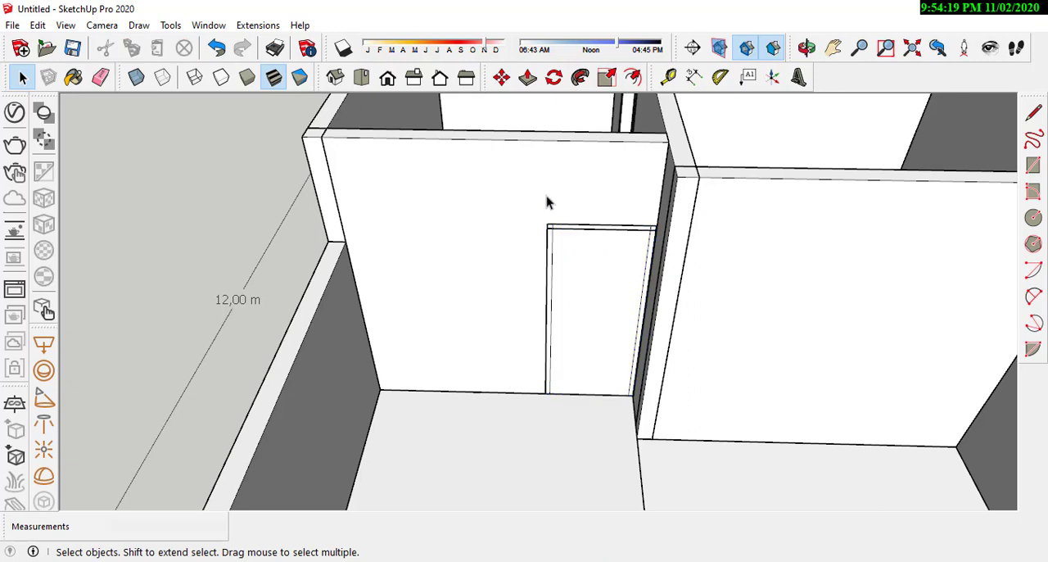
double_click(541, 216)
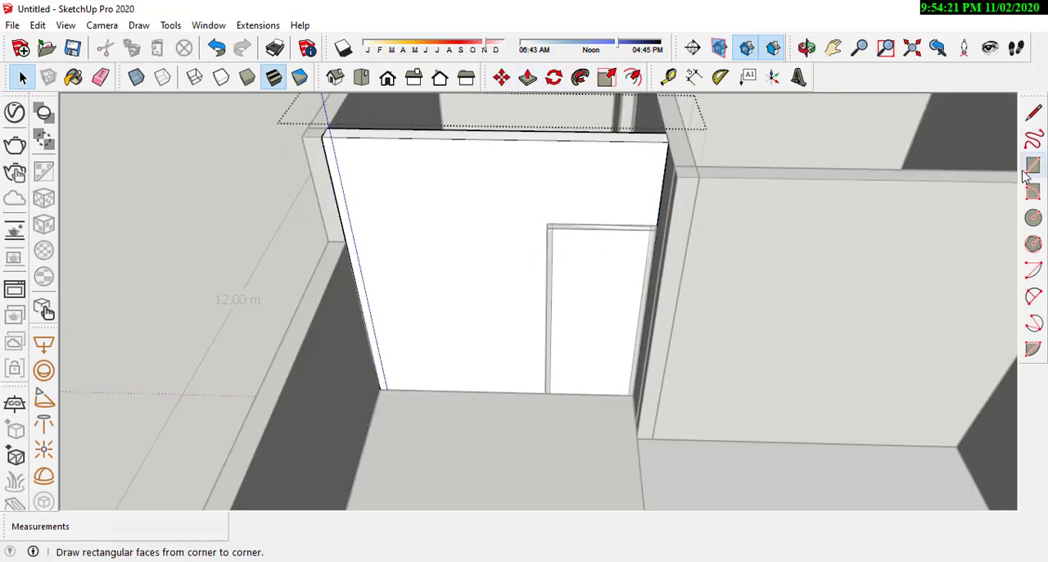
scroll(576, 286, up, 2)
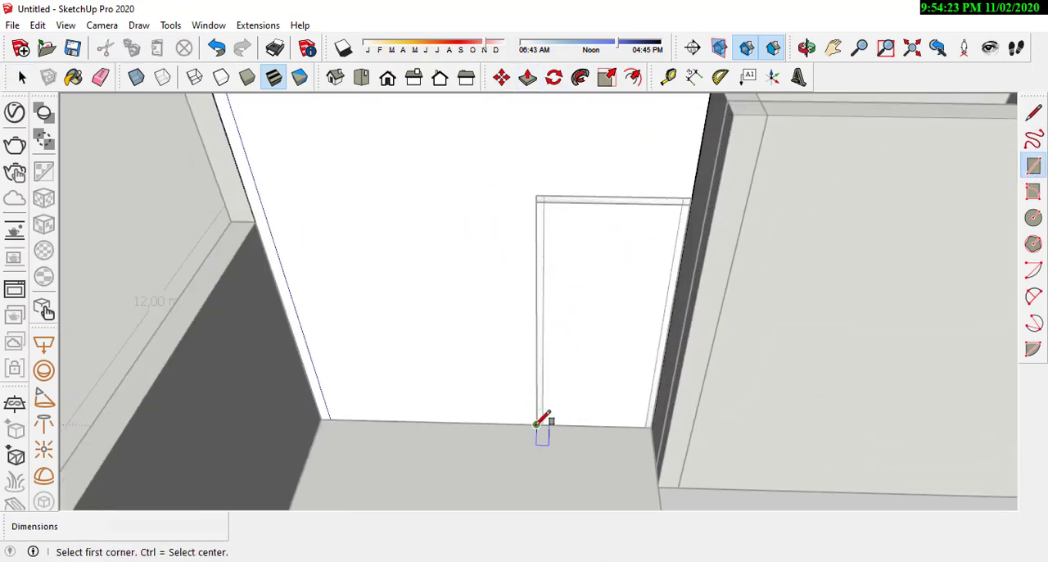
scroll(657, 262, up, 2)
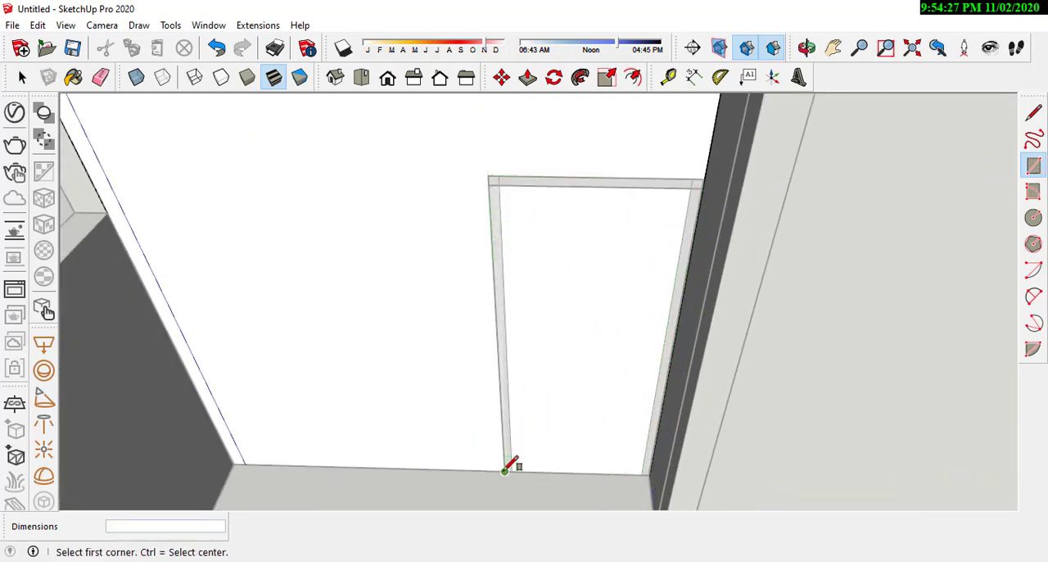
scroll(577, 295, up, 1)
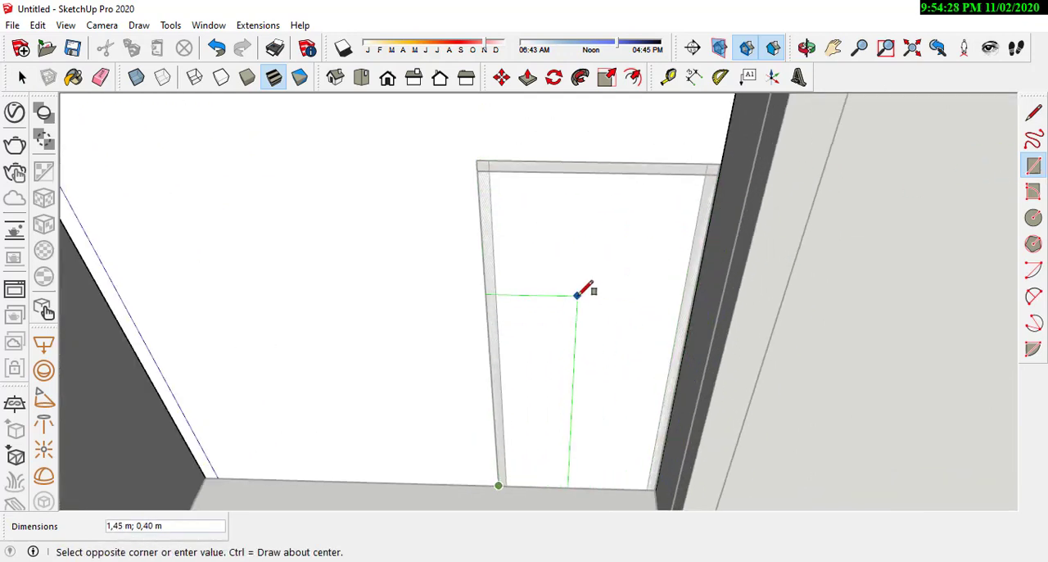
click(720, 161)
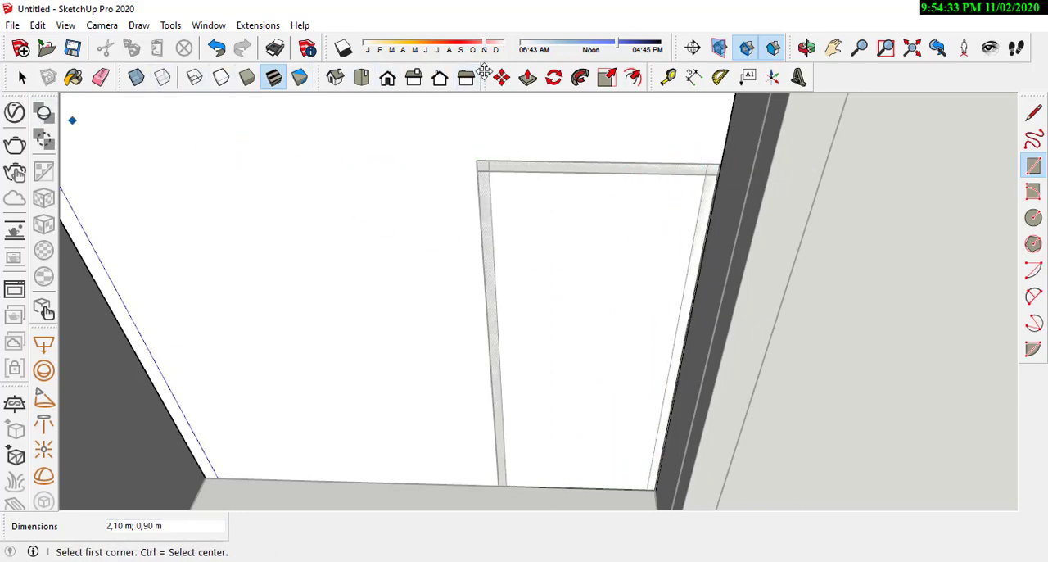
Step: Push the rectangle 0.15 m through the wall to cut the door opening, and leave the wall group
click(527, 77)
scroll(550, 265, down, 1)
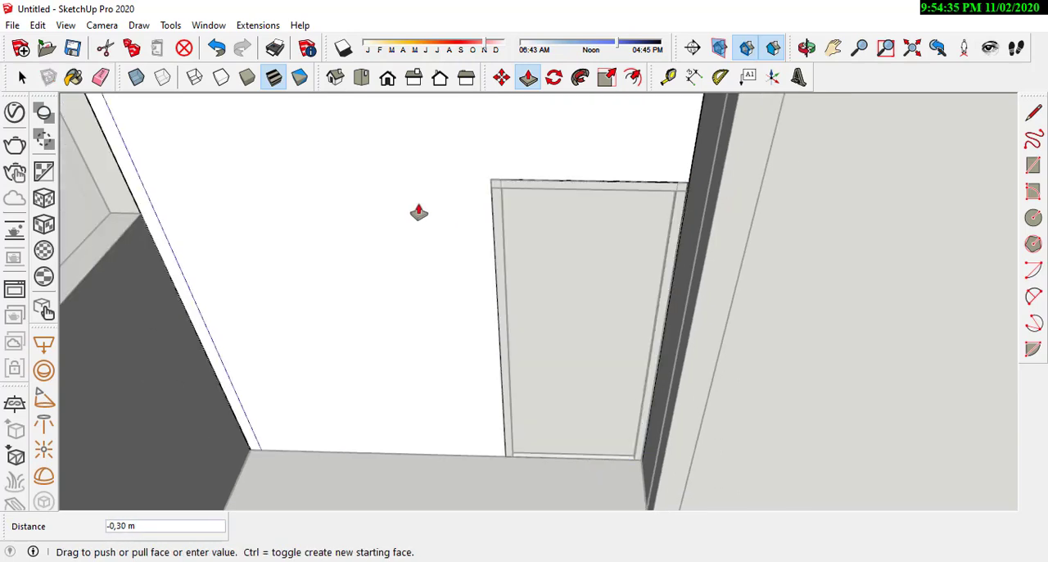
middle_drag(412, 210, 639, 327)
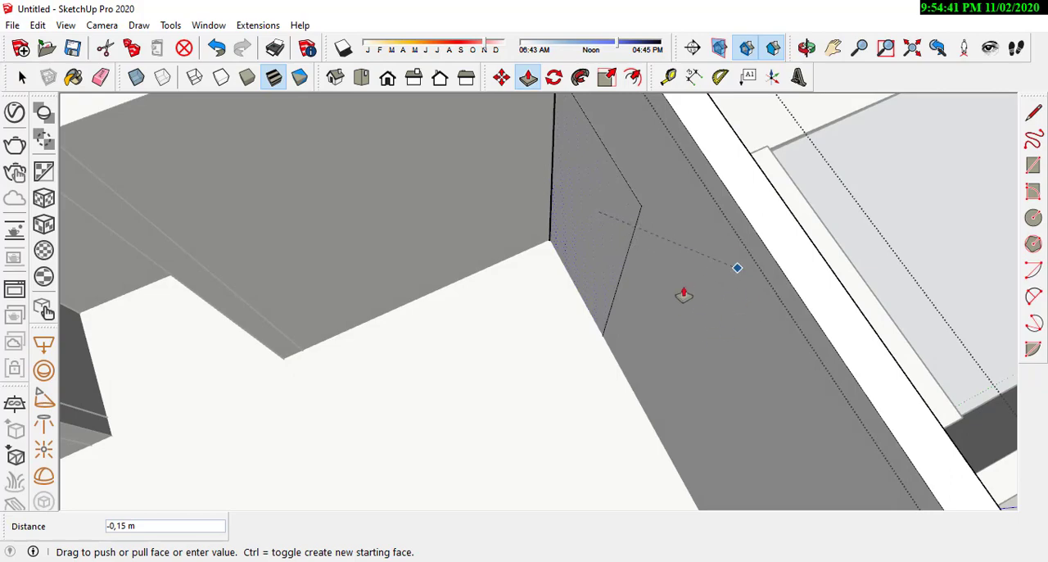
middle_drag(684, 295, 292, 199)
scroll(634, 344, down, 4)
scroll(614, 171, up, 6)
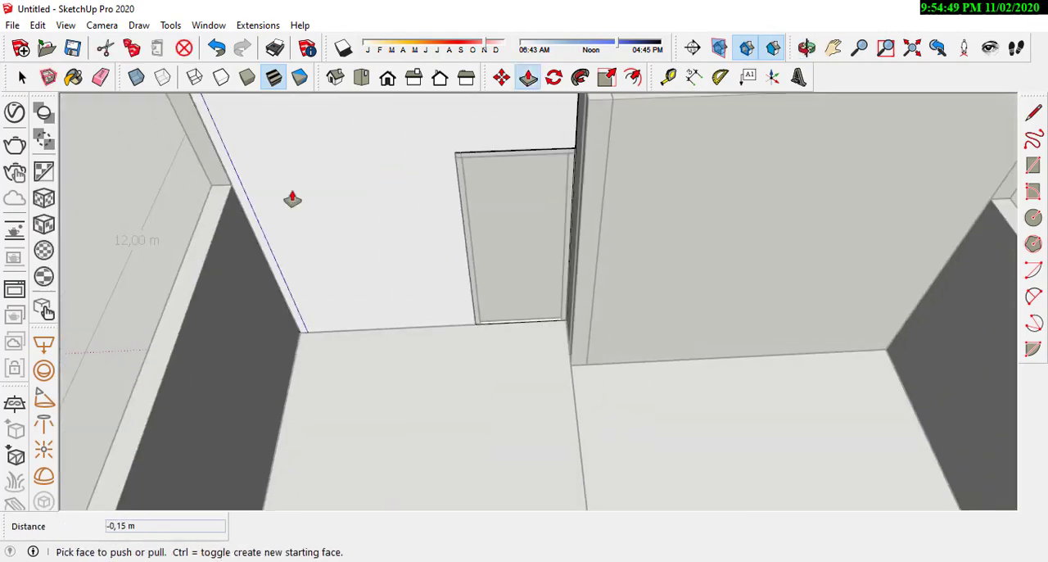
scroll(611, 352, down, 4)
scroll(537, 252, up, 6)
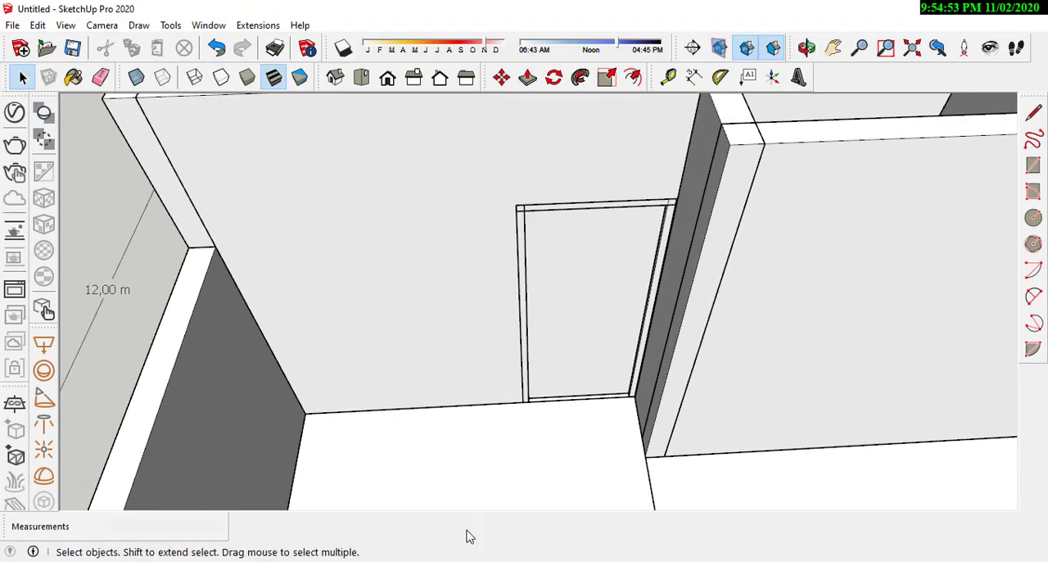
Step: Switch to the AutoCAD floor plan and examine the front wall's window and frame detail beside the door
click(469, 559)
scroll(511, 324, down, 8)
middle_drag(514, 389, 493, 203)
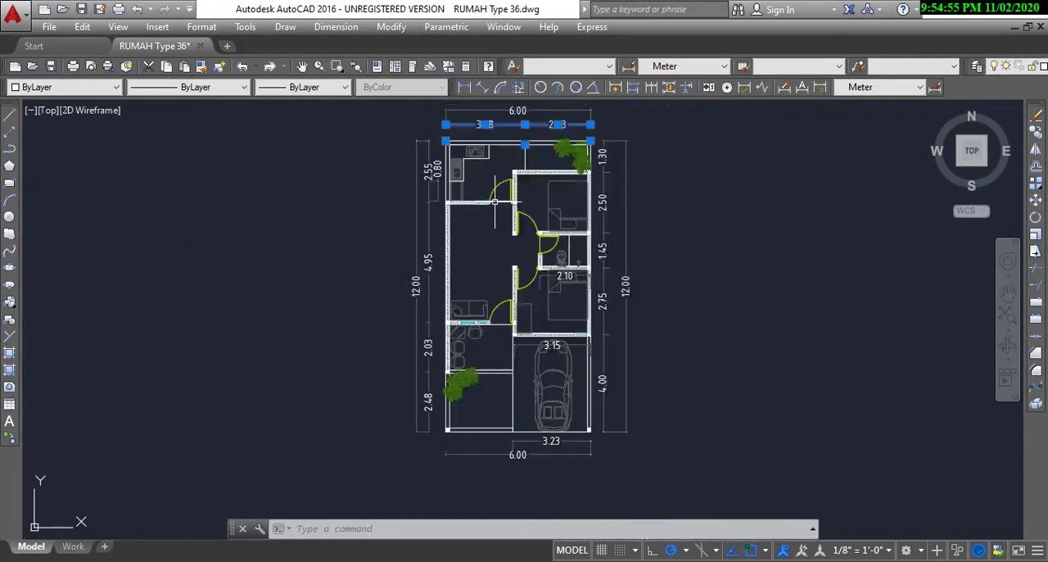
scroll(486, 414, up, 4)
scroll(475, 349, up, 4)
middle_drag(494, 123, 520, 372)
scroll(555, 213, up, 4)
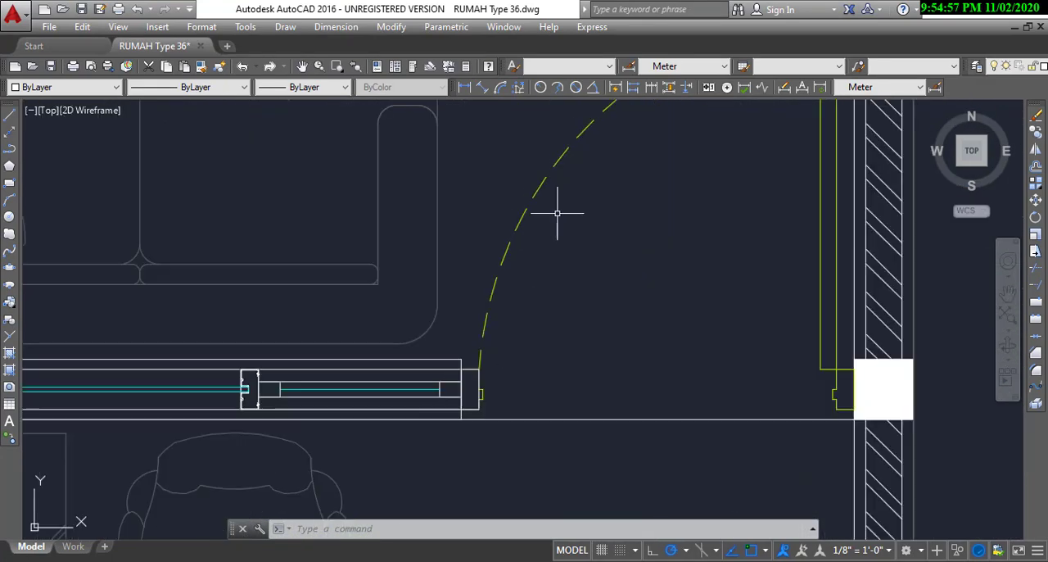
scroll(565, 217, down, 2)
middle_drag(620, 233, 606, 308)
middle_drag(531, 382, 635, 282)
scroll(545, 366, up, 5)
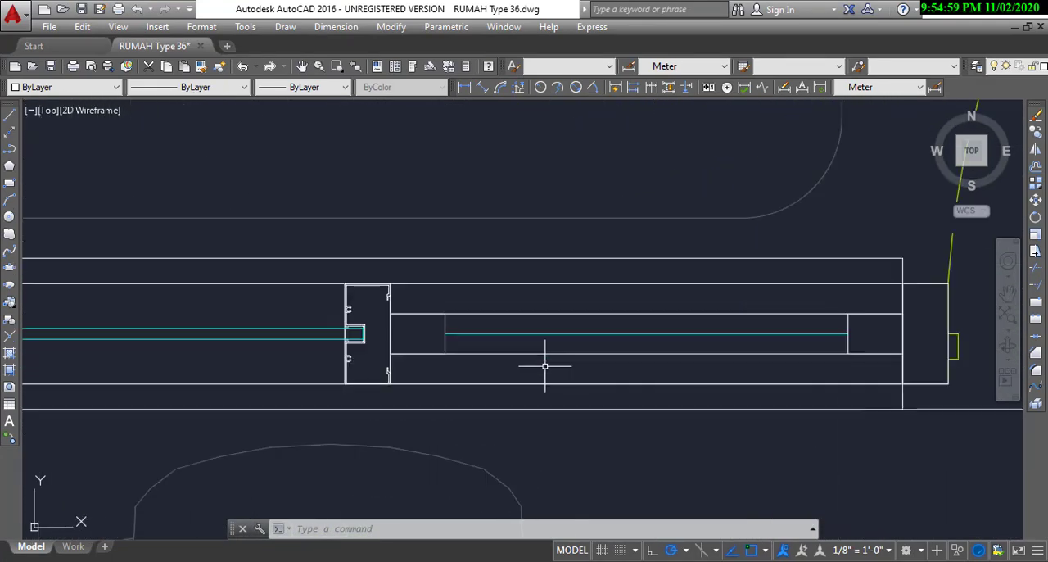
scroll(639, 362, down, 2)
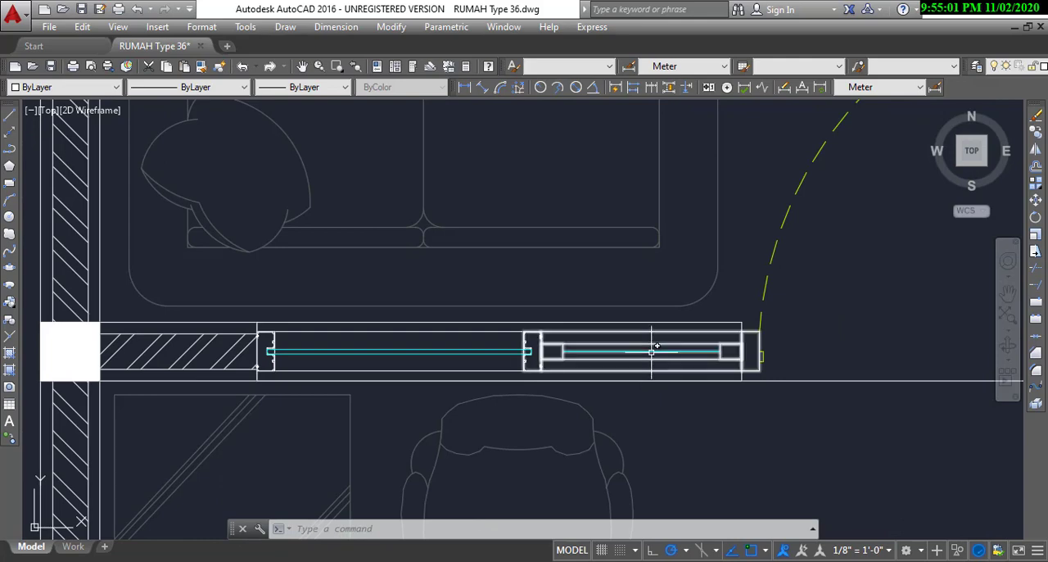
Step: Add a linear dimension below the front window, from the hatched wall's end to the end of the window section beside the door
scroll(657, 338, up, 2)
scroll(657, 339, down, 4)
scroll(475, 348, up, 2)
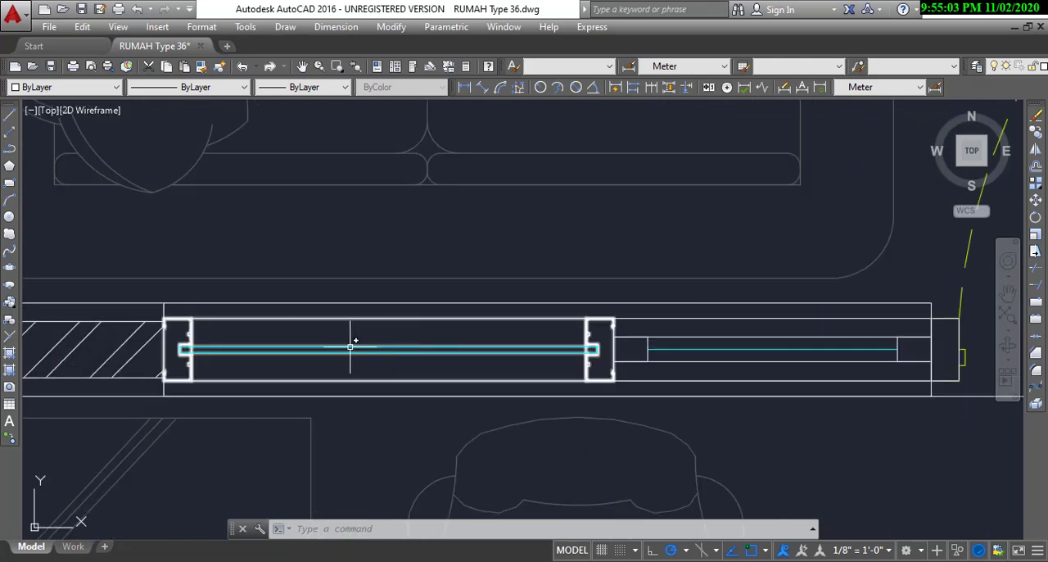
scroll(402, 328, down, 2)
middle_drag(427, 355, 452, 360)
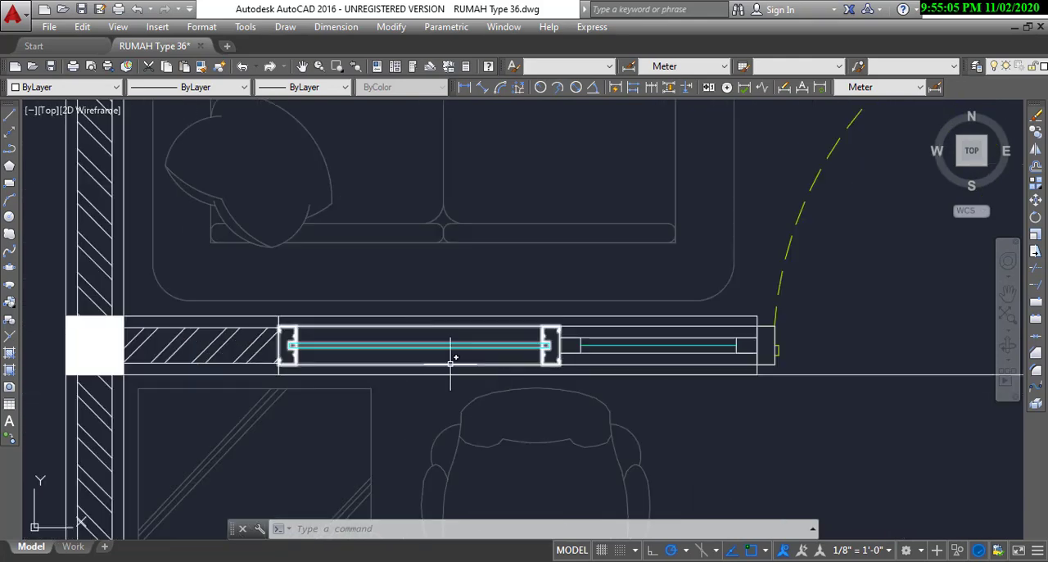
click(654, 88)
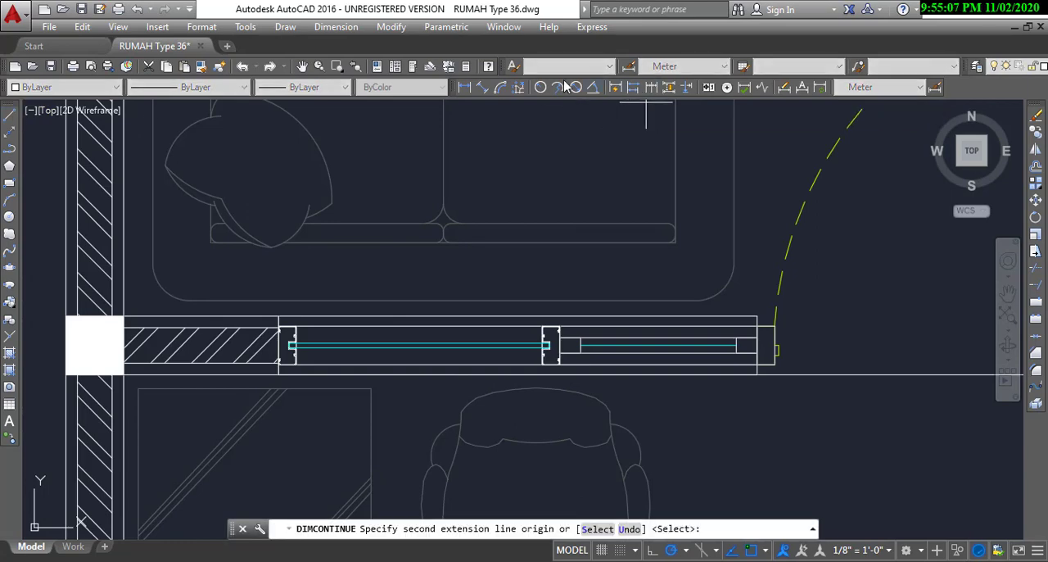
click(469, 88)
scroll(266, 374, up, 2)
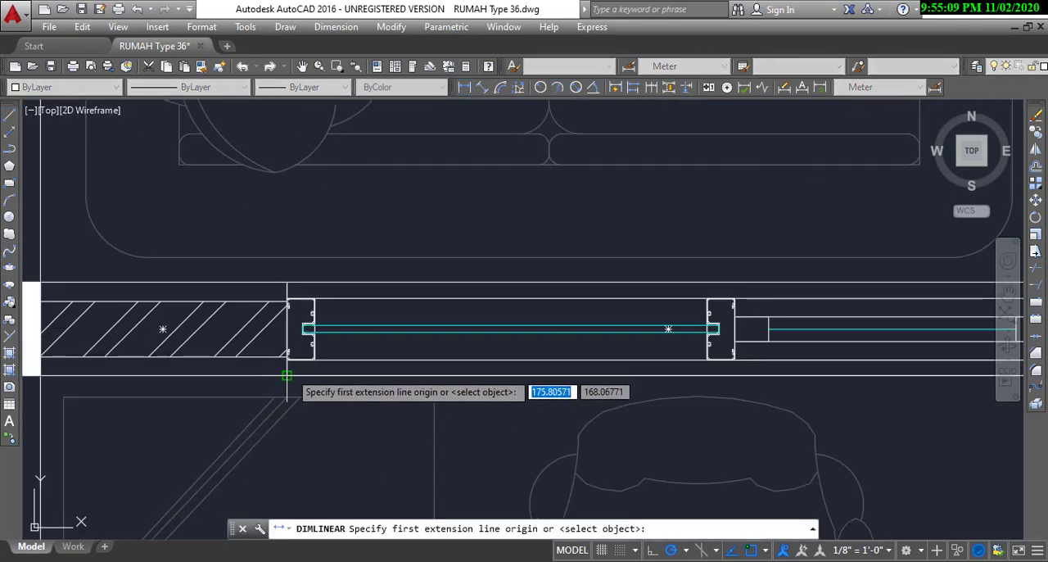
click(285, 374)
scroll(327, 290, down, 4)
scroll(549, 337, up, 4)
click(709, 297)
scroll(707, 307, down, 4)
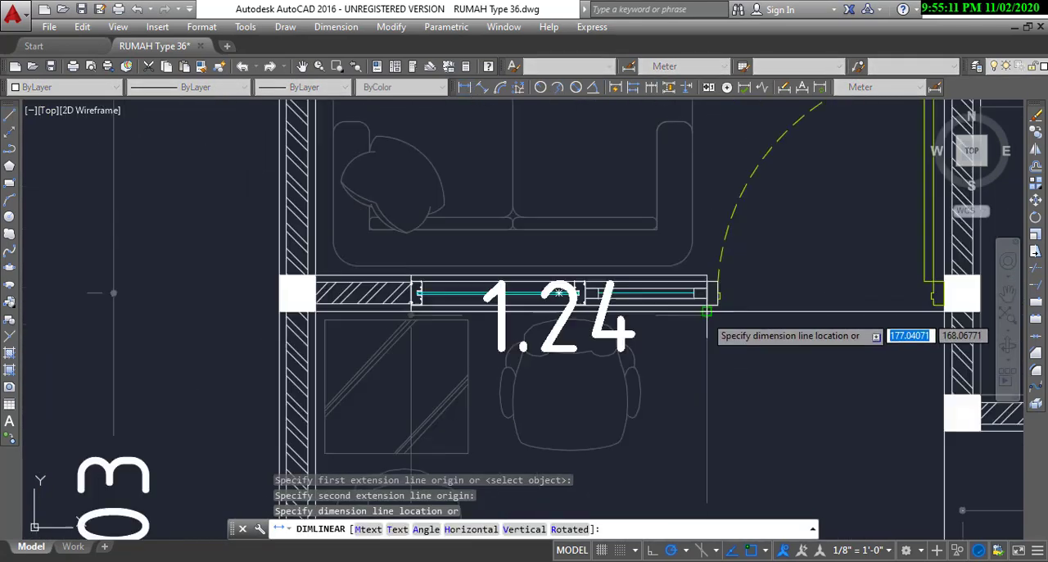
click(696, 352)
middle_drag(718, 384, 674, 387)
scroll(674, 307, up, 4)
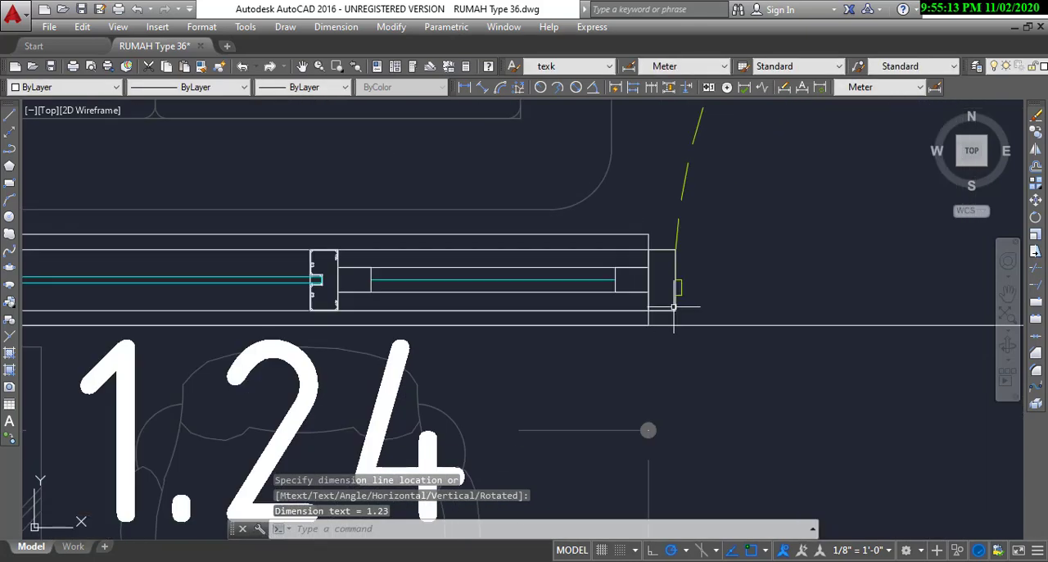
Step: Stretch the window dimension's door-side extension point to the outer corner of the frame post beside the door swing
scroll(664, 300, down, 4)
click(666, 417)
click(650, 265)
scroll(655, 288, up, 4)
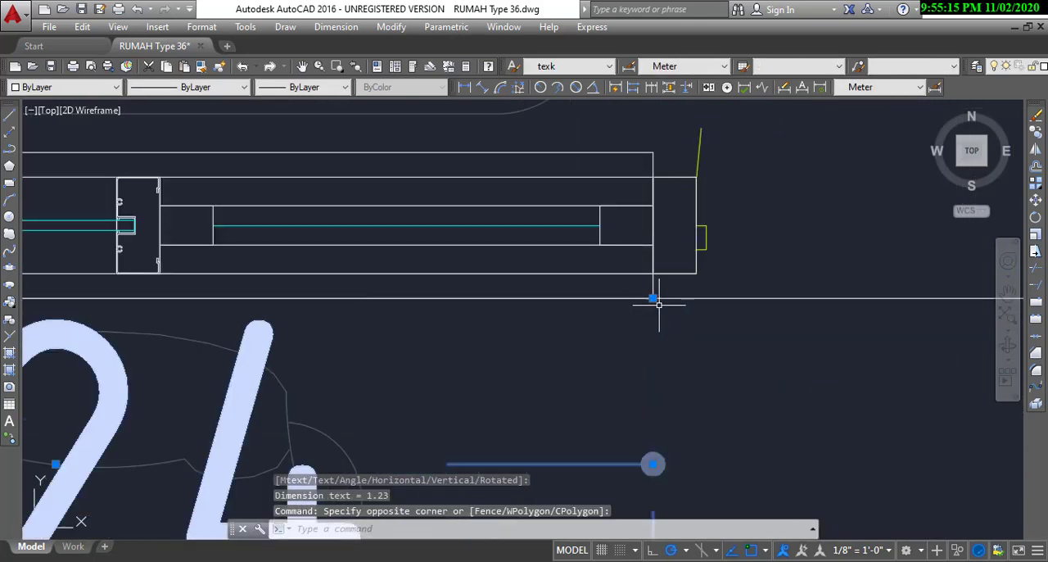
click(652, 298)
click(696, 273)
scroll(694, 276, down, 6)
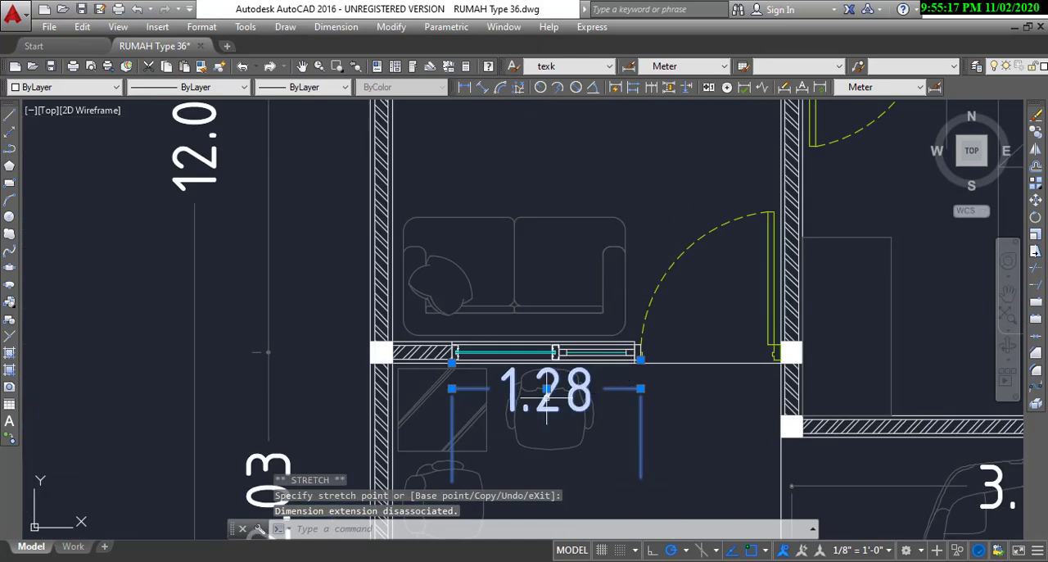
scroll(772, 314, up, 5)
scroll(772, 314, up, 5)
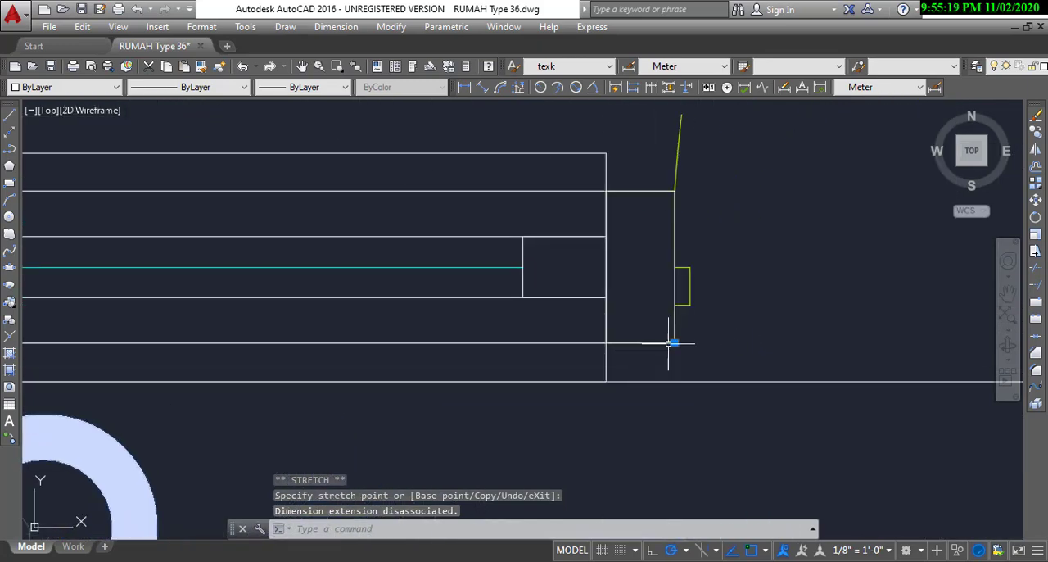
scroll(701, 335, down, 5)
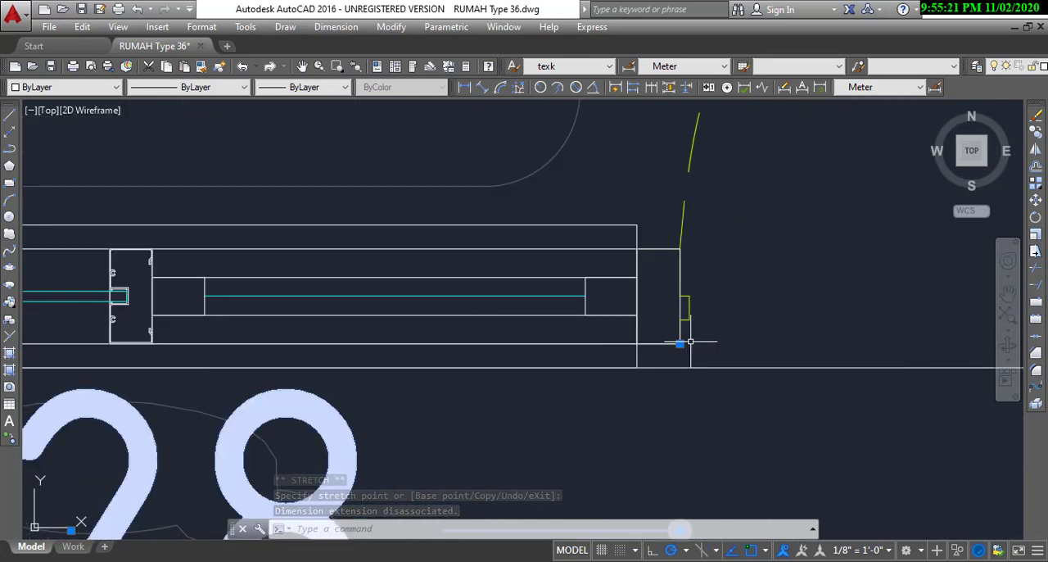
scroll(702, 318, up, 4)
scroll(428, 327, up, 6)
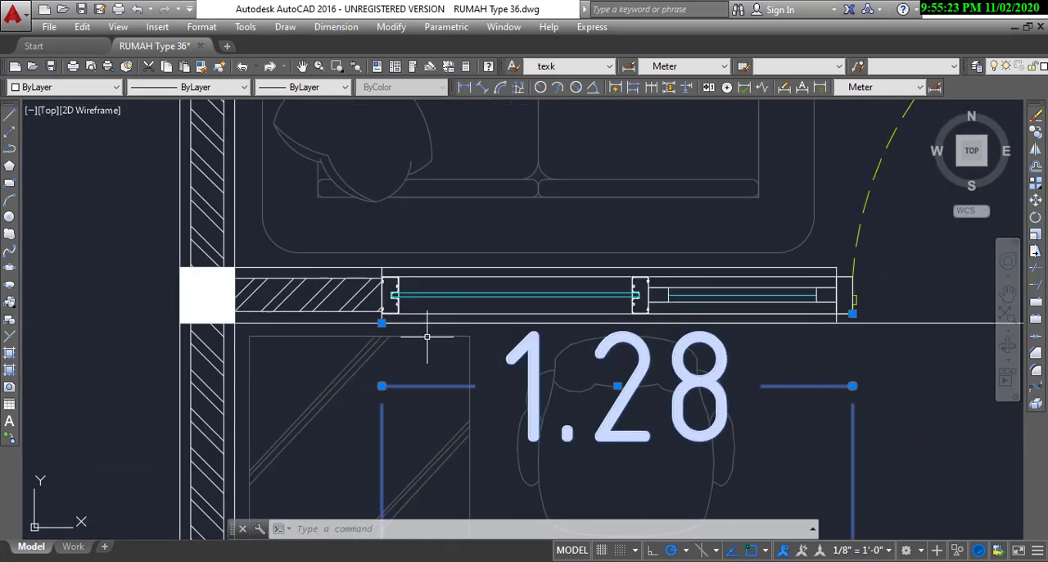
scroll(396, 269, down, 8)
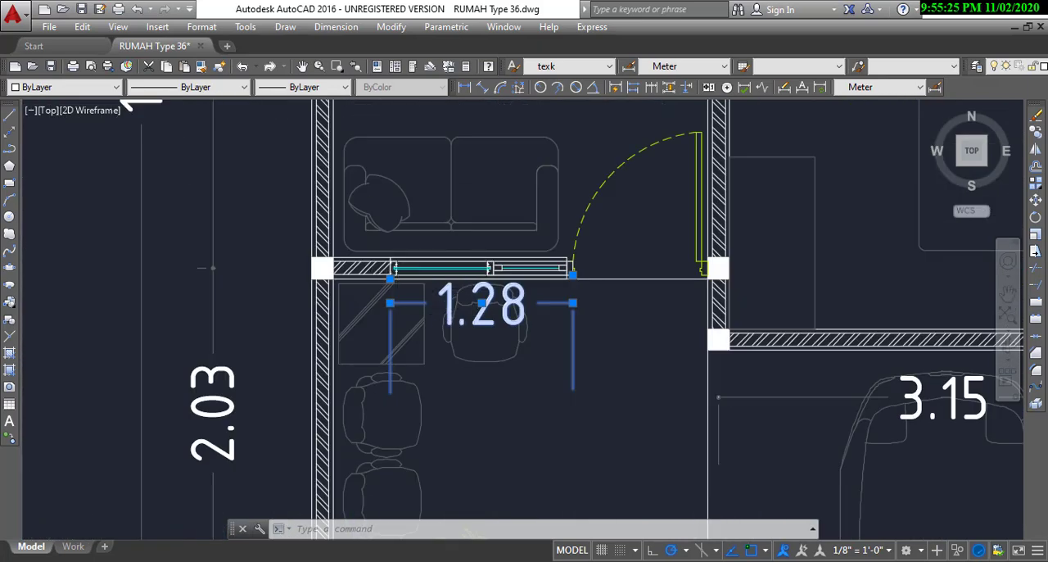
scroll(458, 275, up, 4)
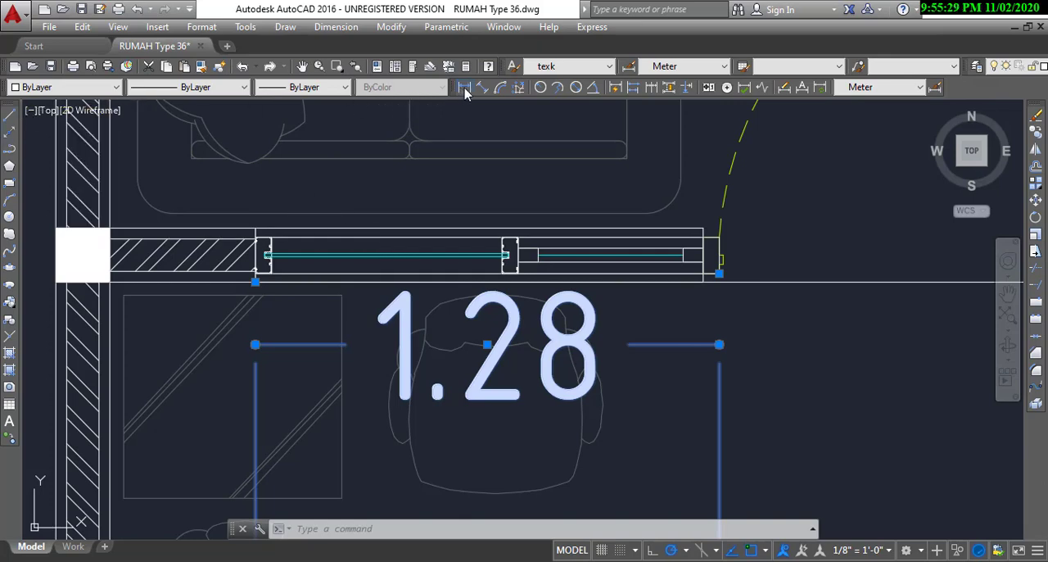
Step: Add a linear dimension above the window, from the middle frame post to the corner of the post beside the door
click(464, 87)
scroll(524, 271, up, 7)
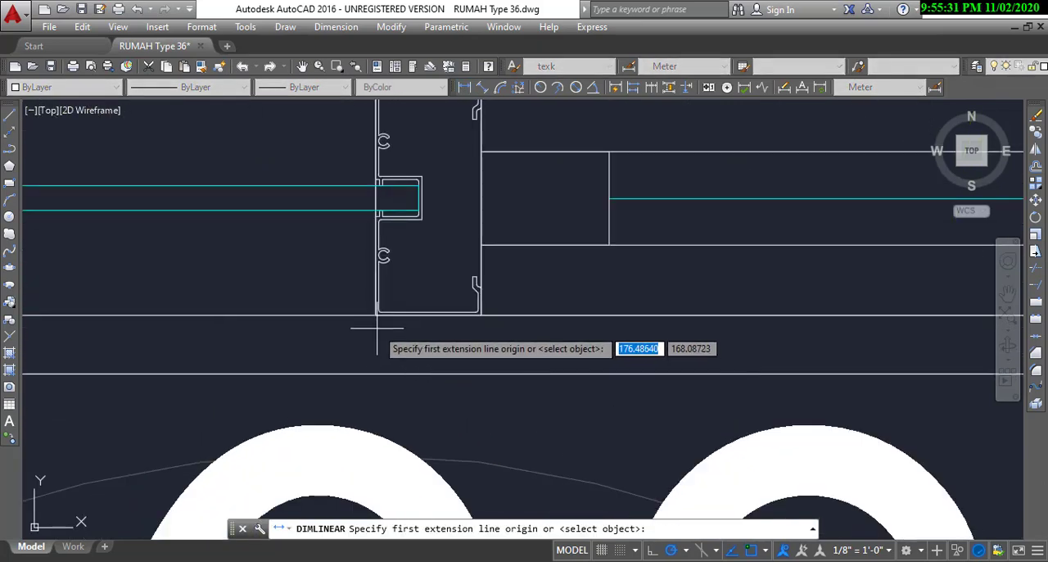
click(376, 312)
scroll(376, 312, down, 6)
scroll(655, 294, up, 6)
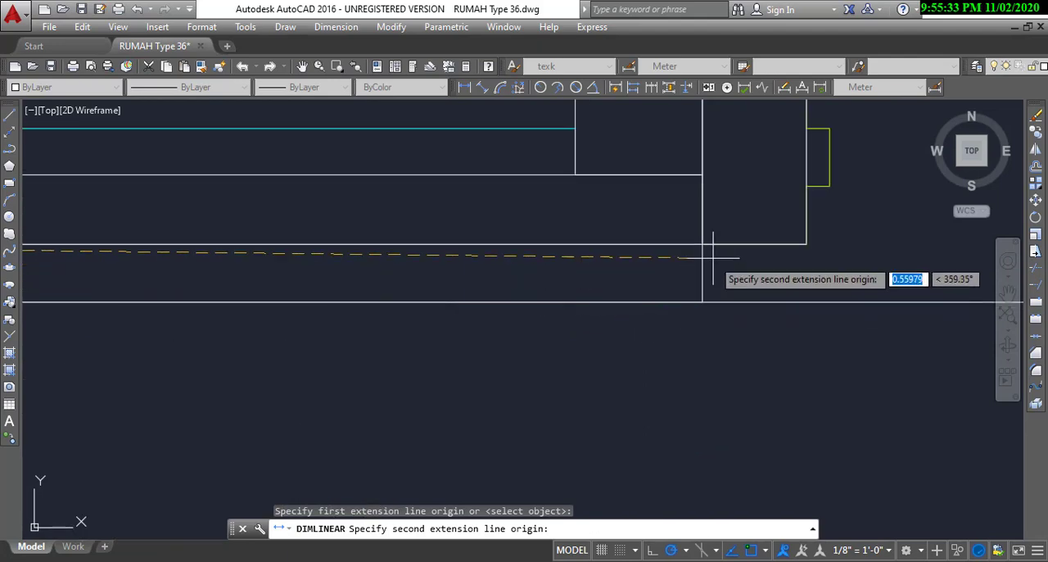
click(807, 243)
scroll(696, 270, down, 4)
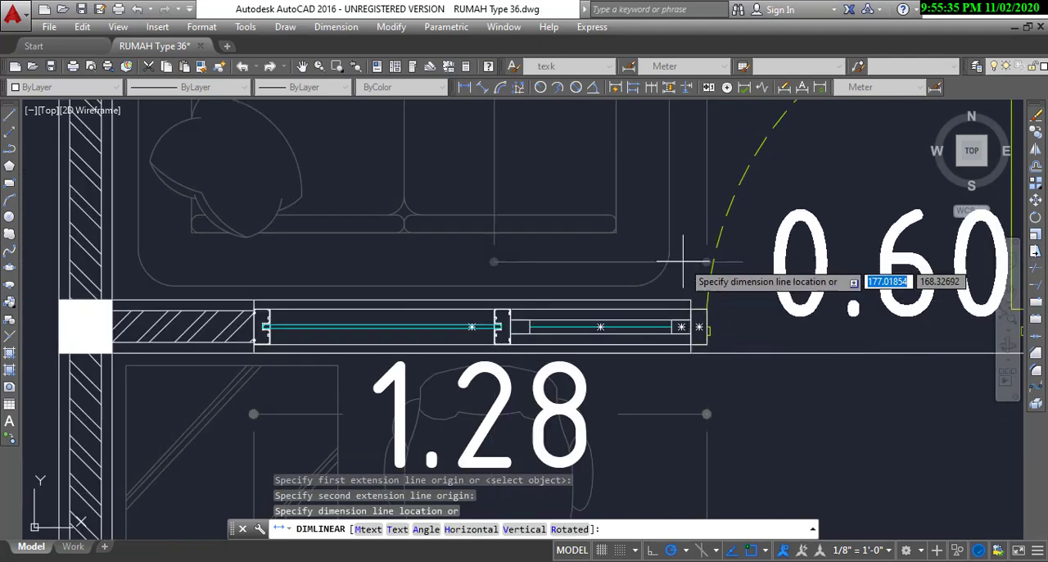
click(696, 219)
middle_drag(871, 236, 700, 243)
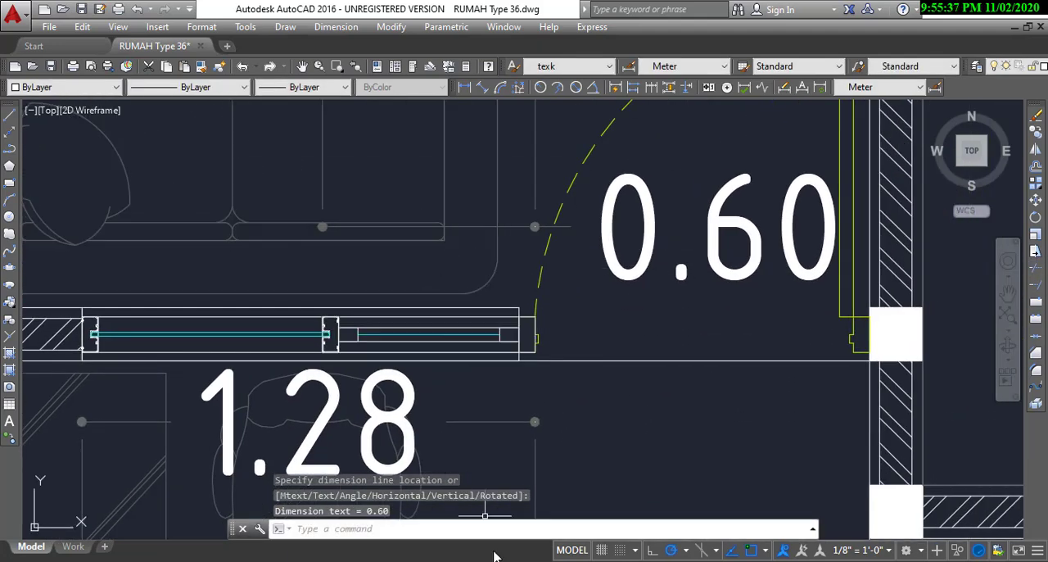
Step: Switch to SketchUp and draw a 1.28 m edge across the front wall from the door frame's top edge, starting at the post's inner side
key(alt+Tab)
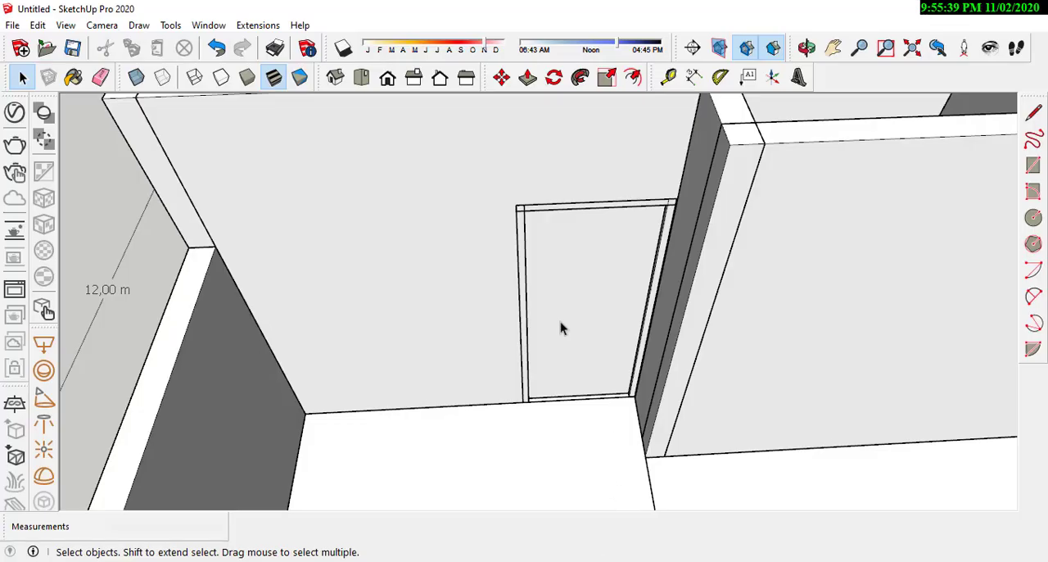
mouse_move(607, 353)
middle_down()
mouse_move(499, 234)
mouse_move(664, 250)
middle_up()
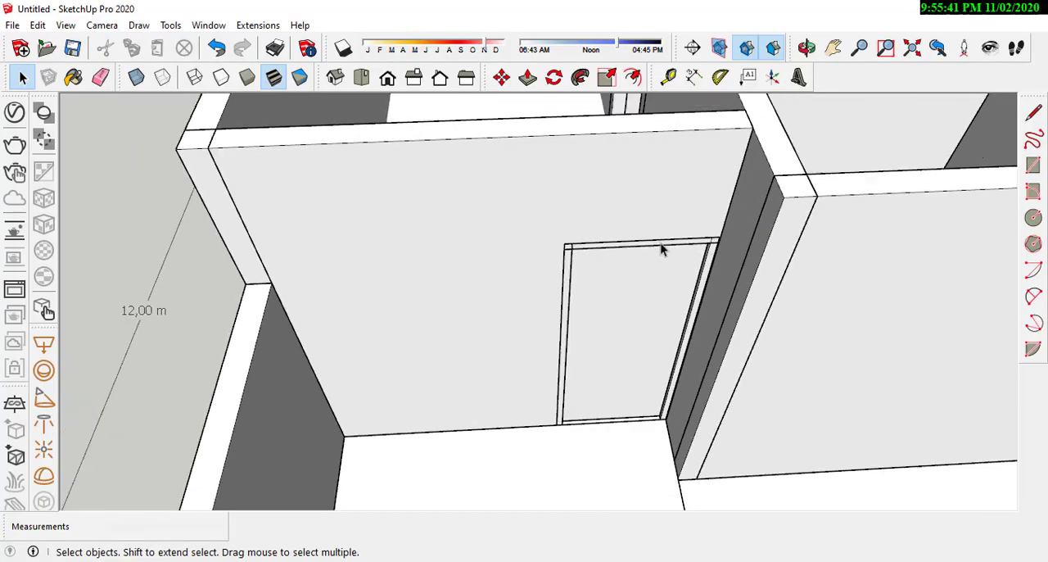
key(alt+Tab)
key(alt+Tab)
scroll(574, 266, down, 1)
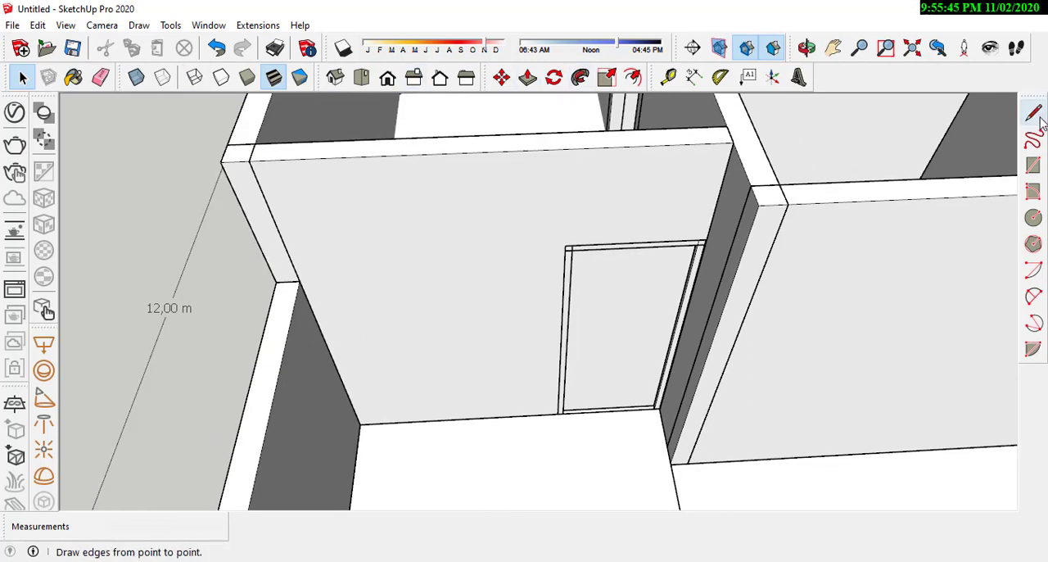
scroll(566, 271, up, 3)
scroll(680, 218, up, 2)
scroll(695, 187, up, 1)
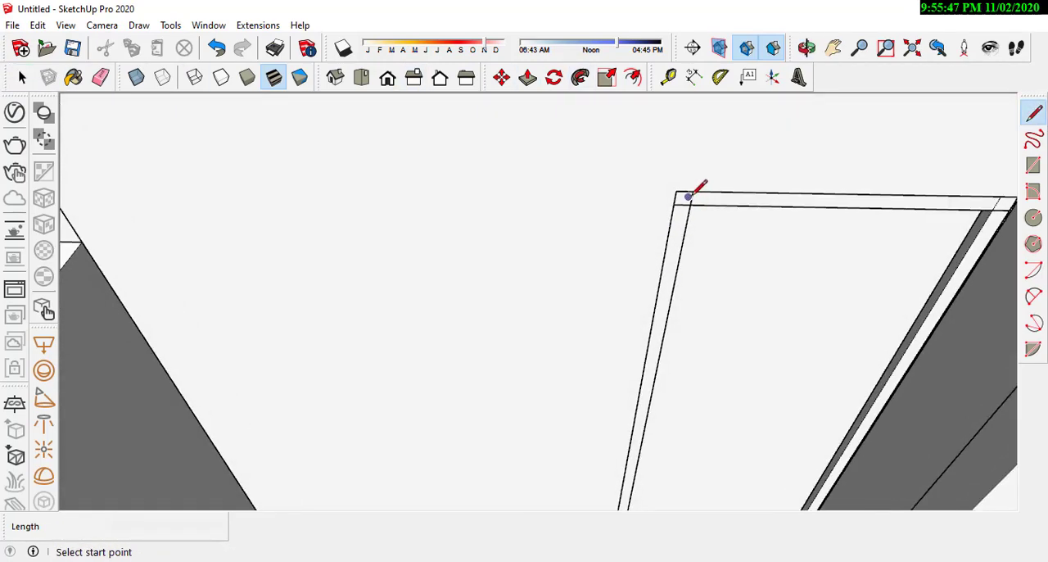
click(695, 188)
scroll(753, 217, down, 2)
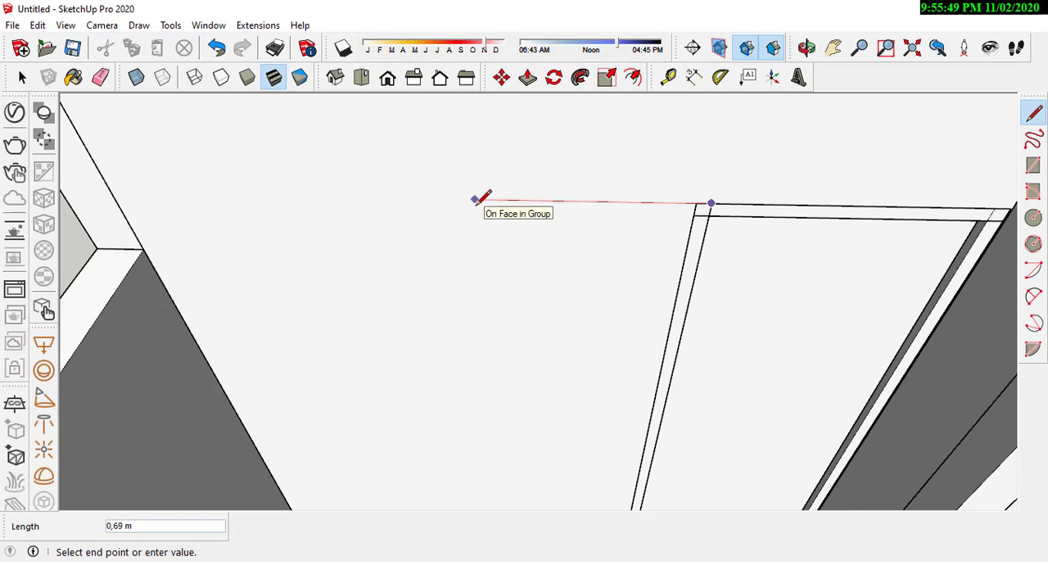
scroll(722, 204, up, 1)
scroll(435, 204, down, 1)
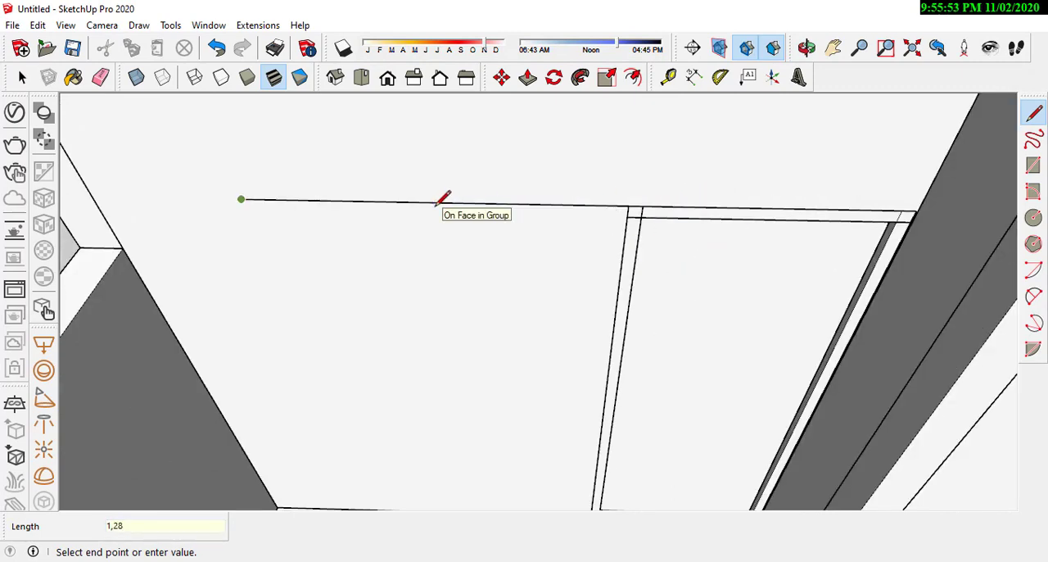
Step: Continue the window outline vertically down to the wall's base and along it to the door frame, then end the line
scroll(460, 190, down, 1)
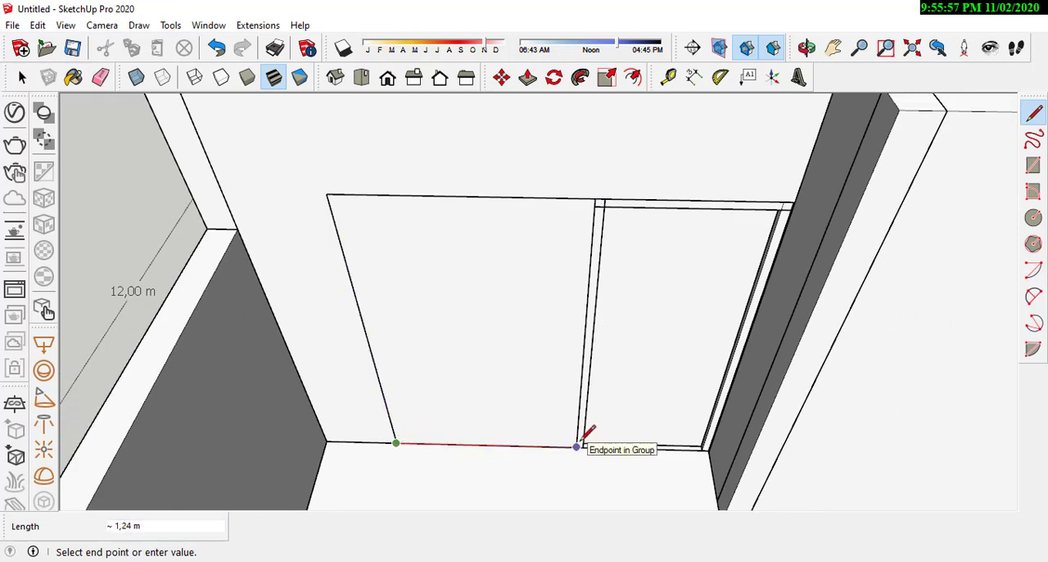
right_click(296, 342)
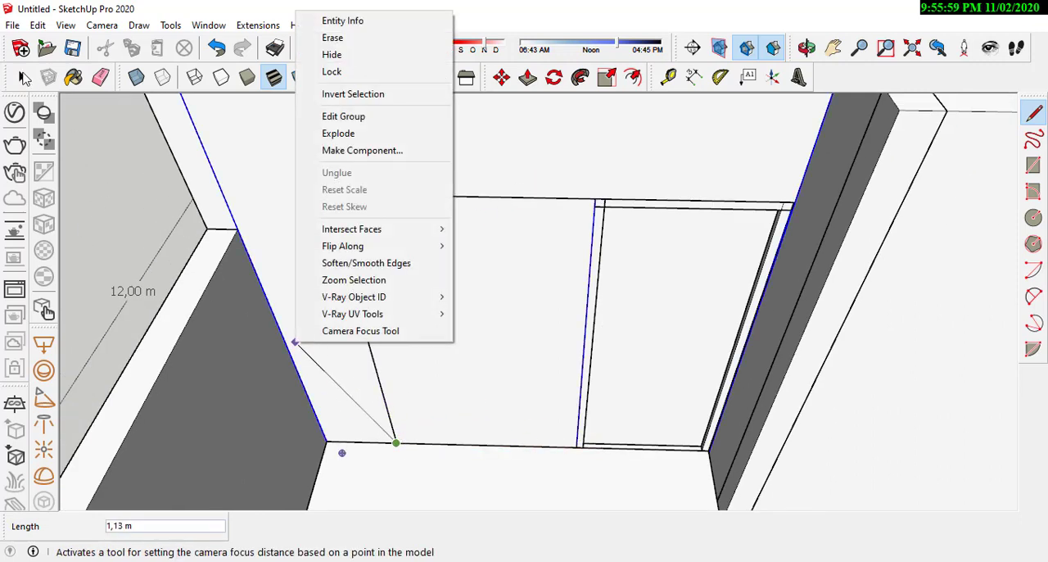
click(22, 74)
click(117, 153)
Step: Copy the whole door group about 0.88 m out in front of the wall and clear the selection
scroll(480, 321, down, 1)
scroll(492, 315, up, 2)
click(499, 314)
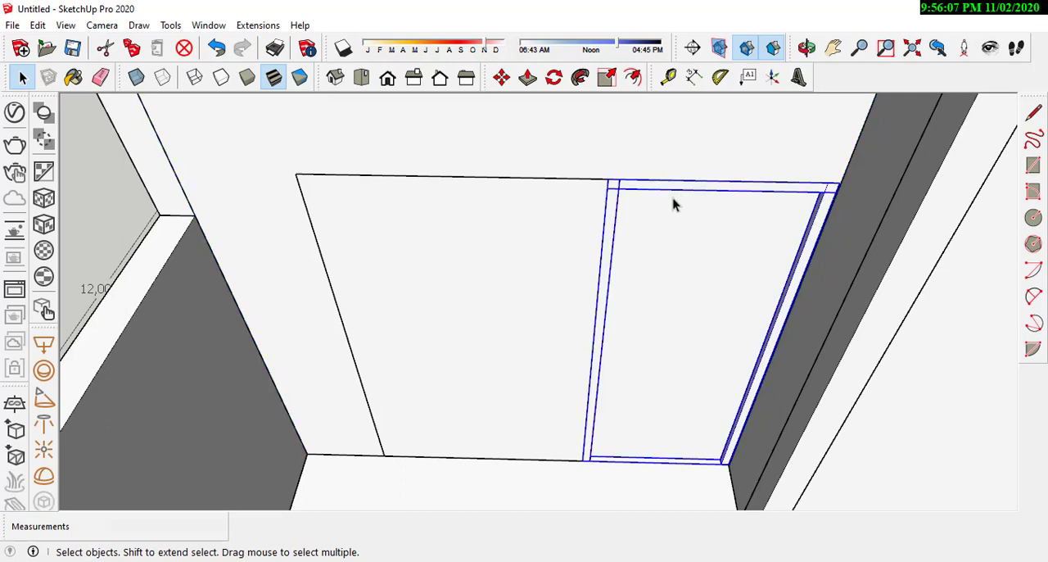
scroll(673, 205, down, 3)
click(502, 76)
scroll(737, 427, up, 3)
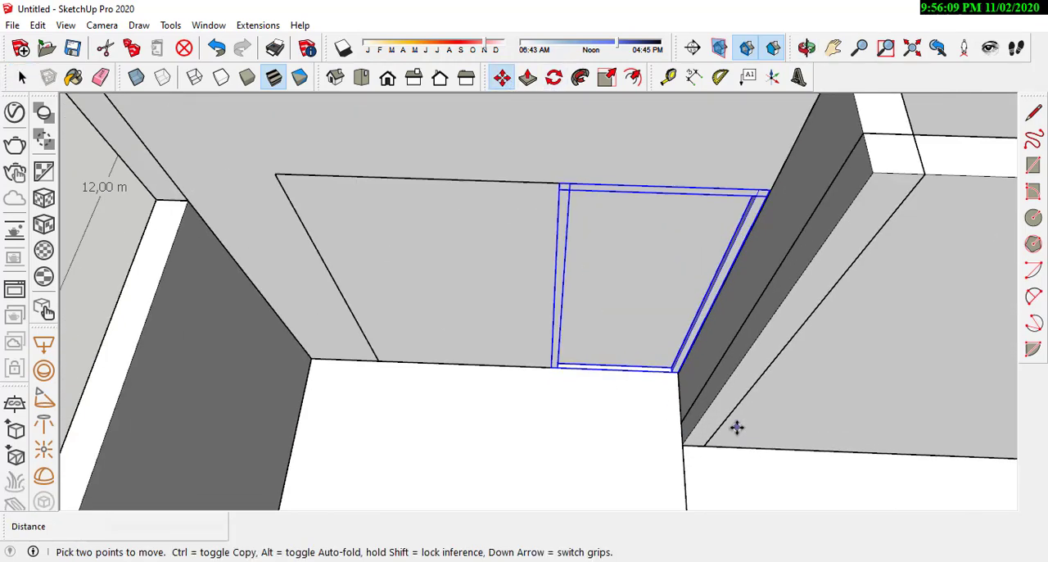
click(600, 393)
scroll(601, 392, down, 2)
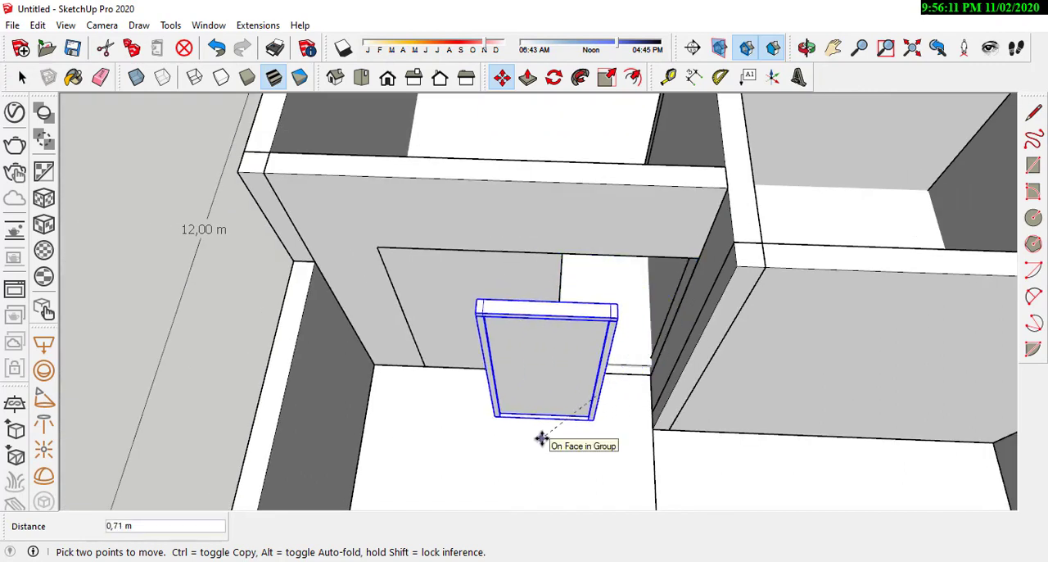
key(ctrl)
click(513, 434)
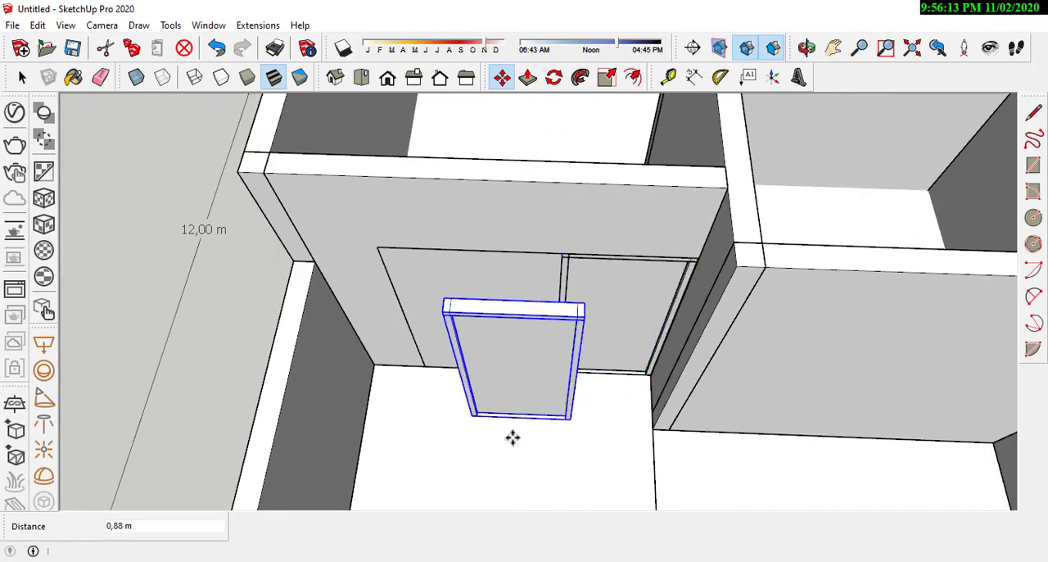
click(20, 79)
click(172, 172)
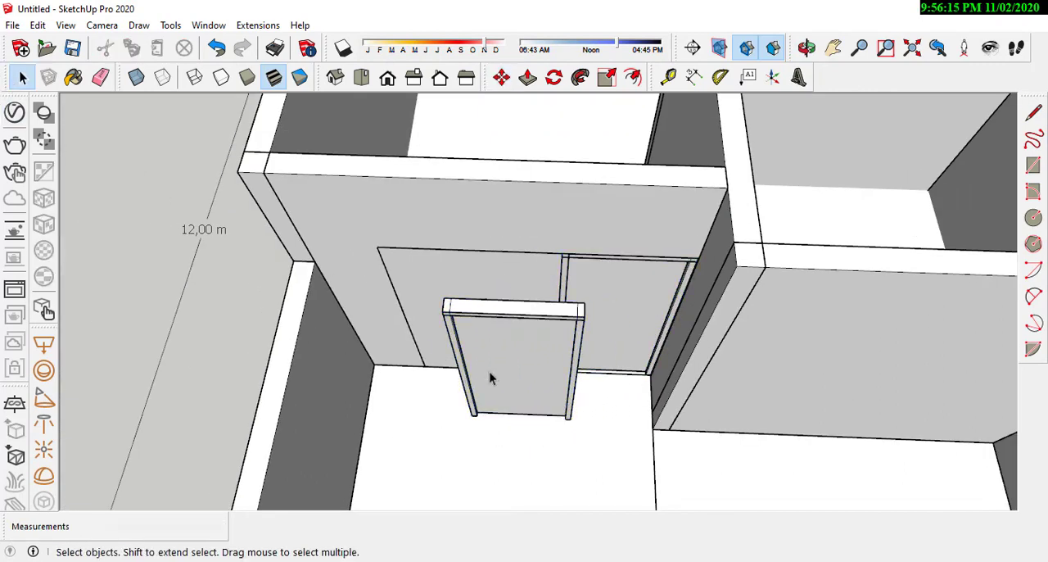
Step: Open the copied door group and delete its door leaf, leaving only the frame
scroll(492, 375, up, 1)
double_click(512, 357)
click(548, 363)
scroll(548, 363, up, 2)
middle_drag(554, 412, 510, 344)
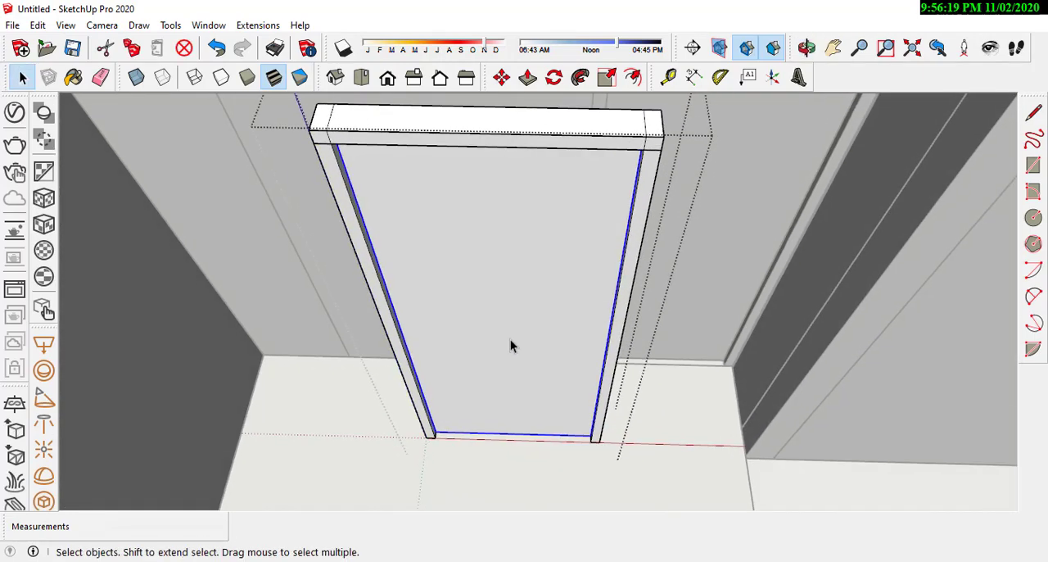
key(Delete)
scroll(510, 344, down, 2)
scroll(519, 368, up, 2)
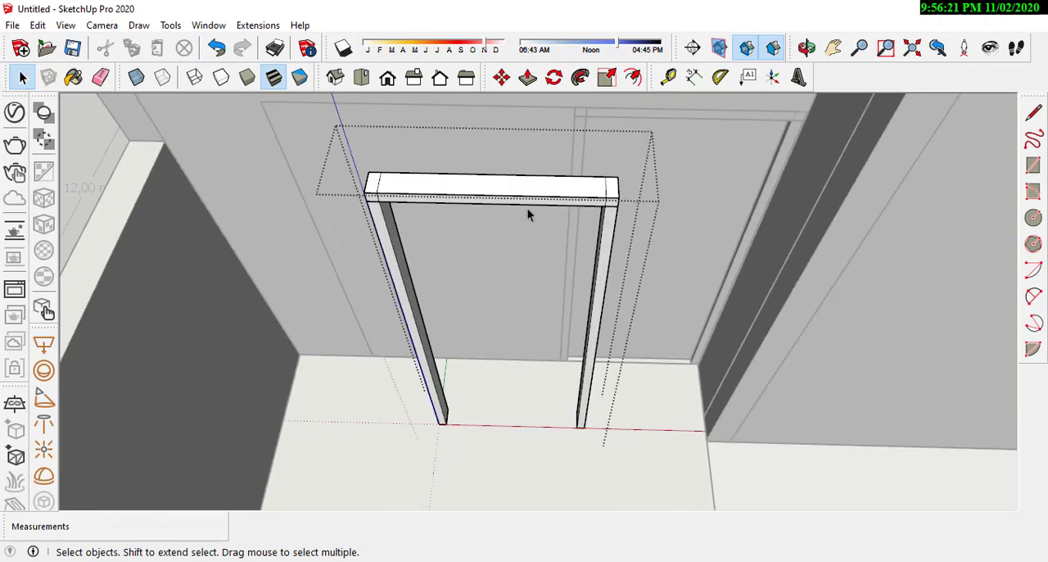
Step: Copy the door frame copy's top rail straight down about 2.05 m to form a bottom rail between the posts
click(529, 211)
middle_drag(610, 283, 566, 273)
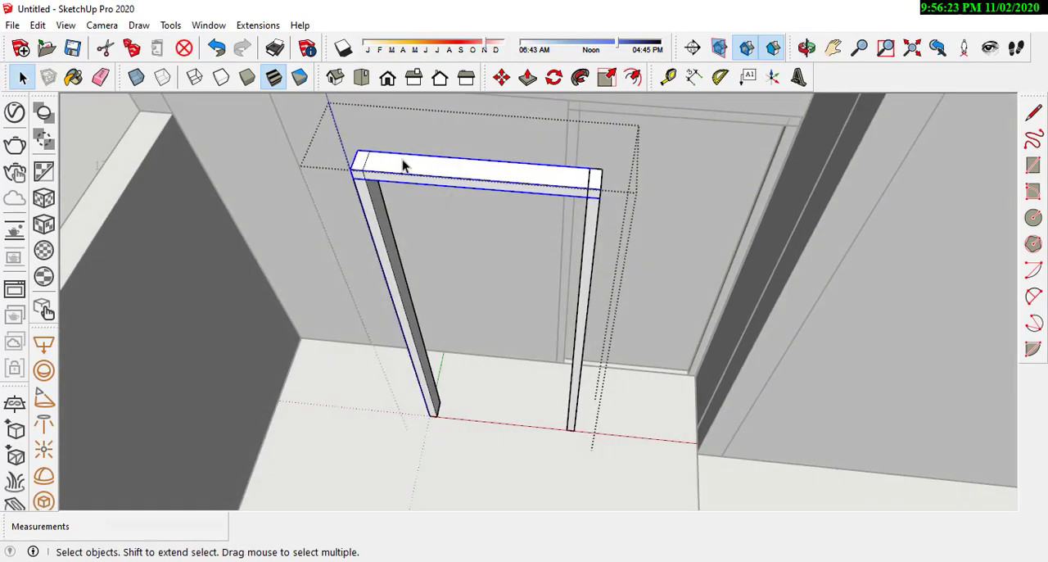
scroll(402, 166, up, 1)
click(504, 84)
middle_drag(524, 115, 608, 131)
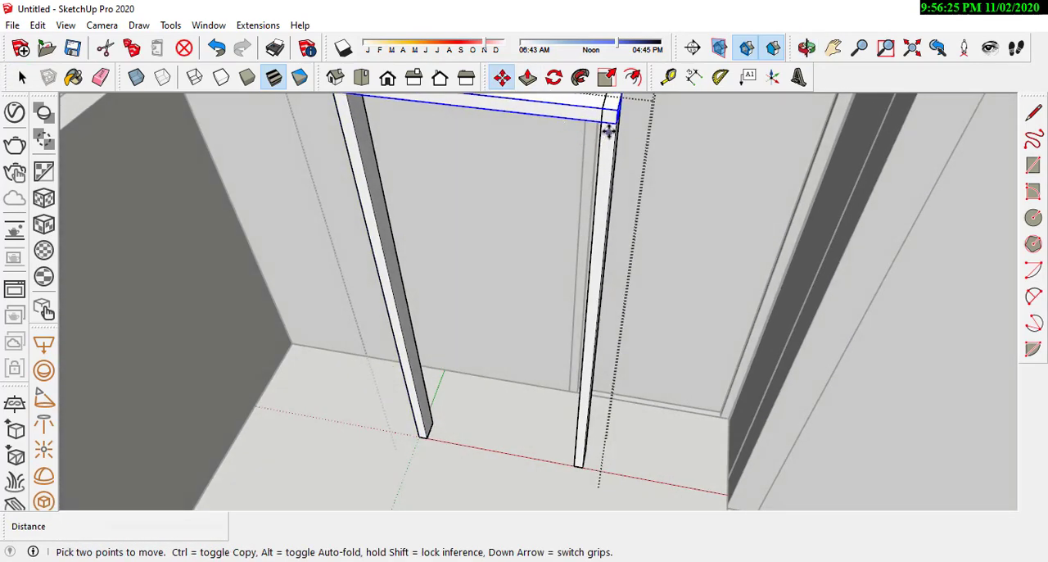
click(616, 124)
key(ctrl)
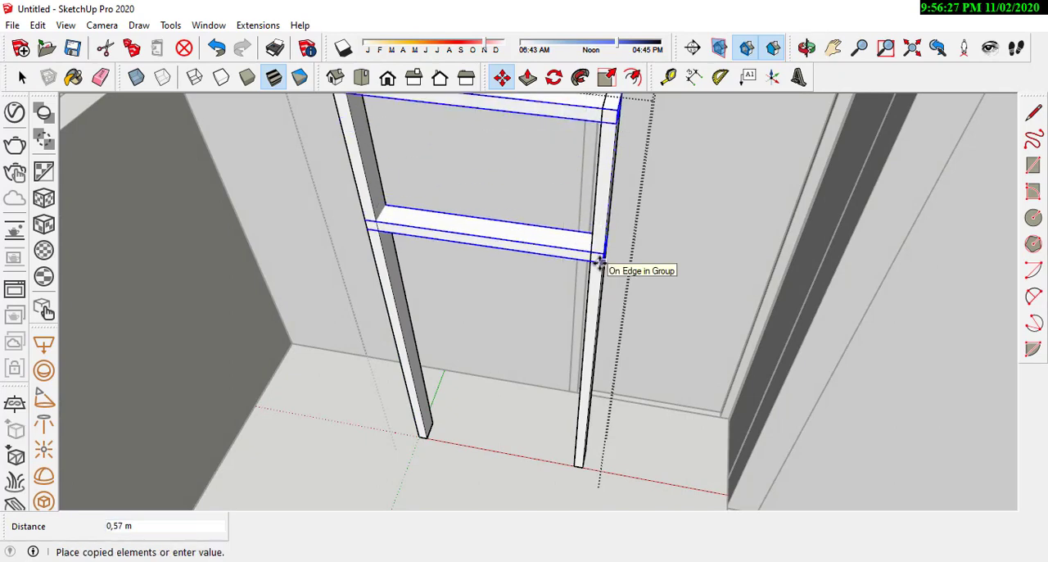
scroll(581, 379, up, 1)
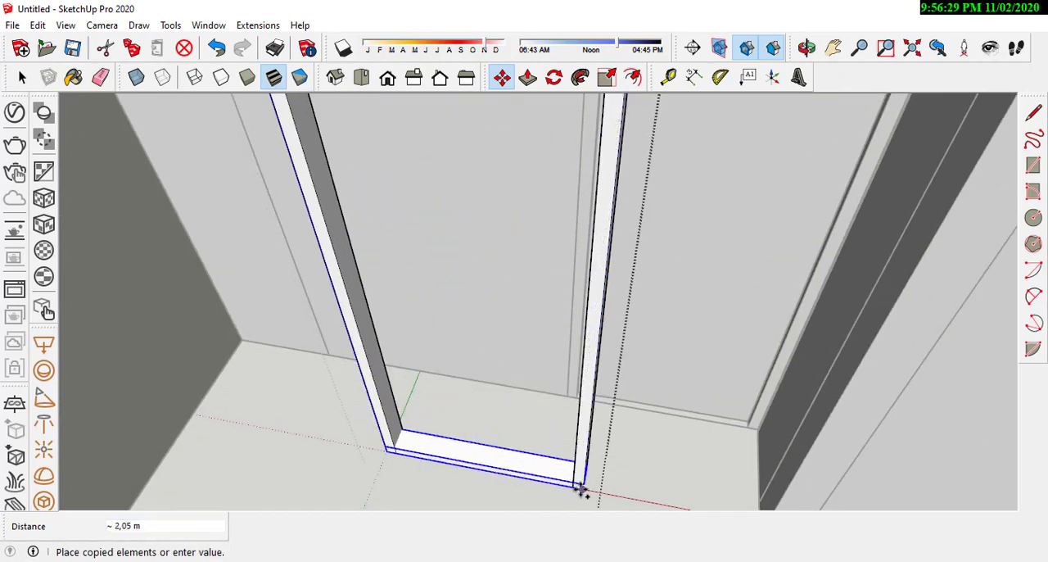
click(578, 489)
scroll(543, 435, down, 4)
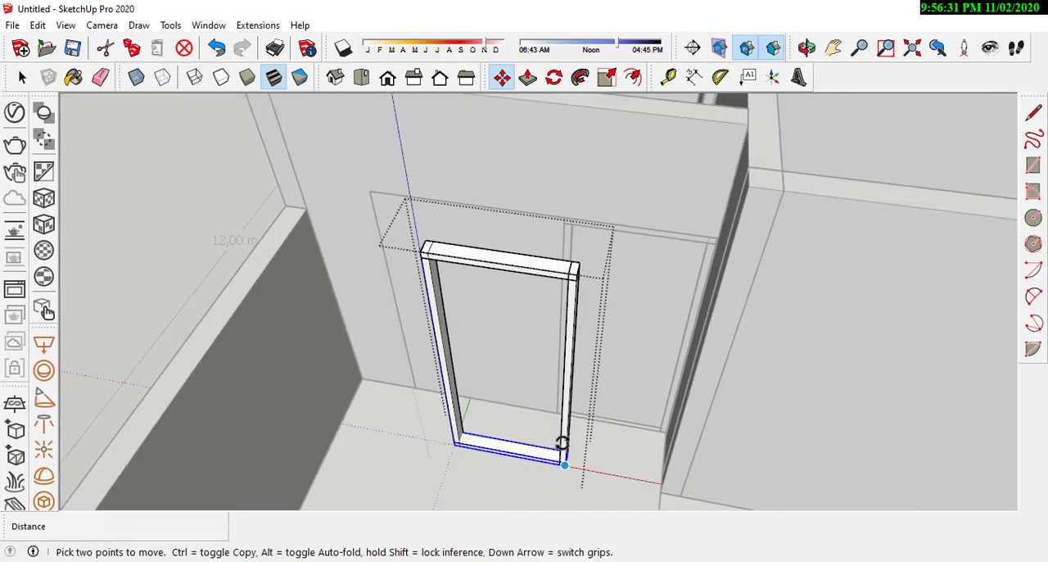
Step: Examine the new bottom rail and the base of the wall's door frame at the wall corner from several angles
middle_drag(561, 440, 628, 433)
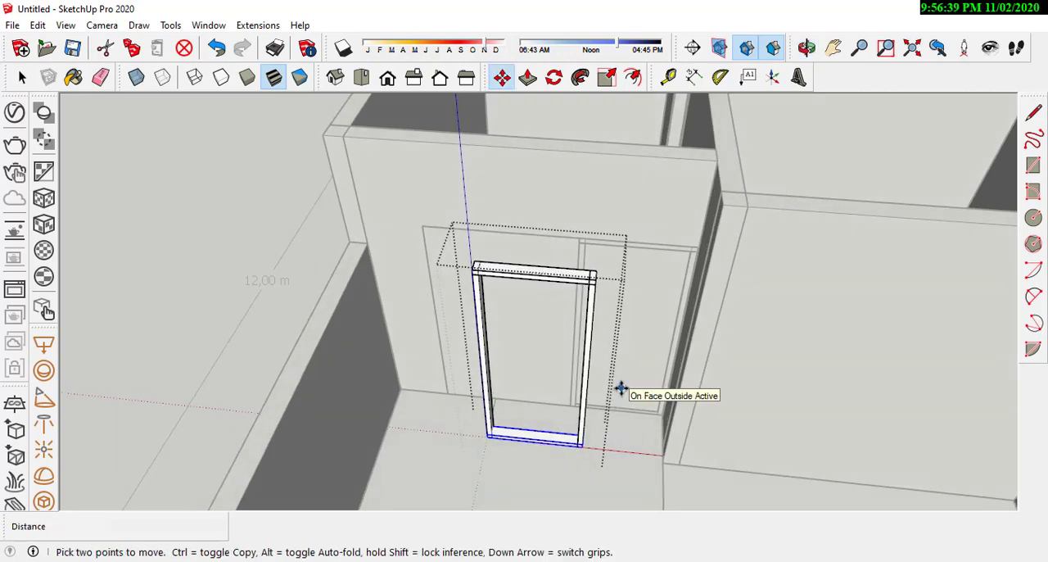
middle_drag(621, 390, 575, 383)
scroll(405, 402, down, 2)
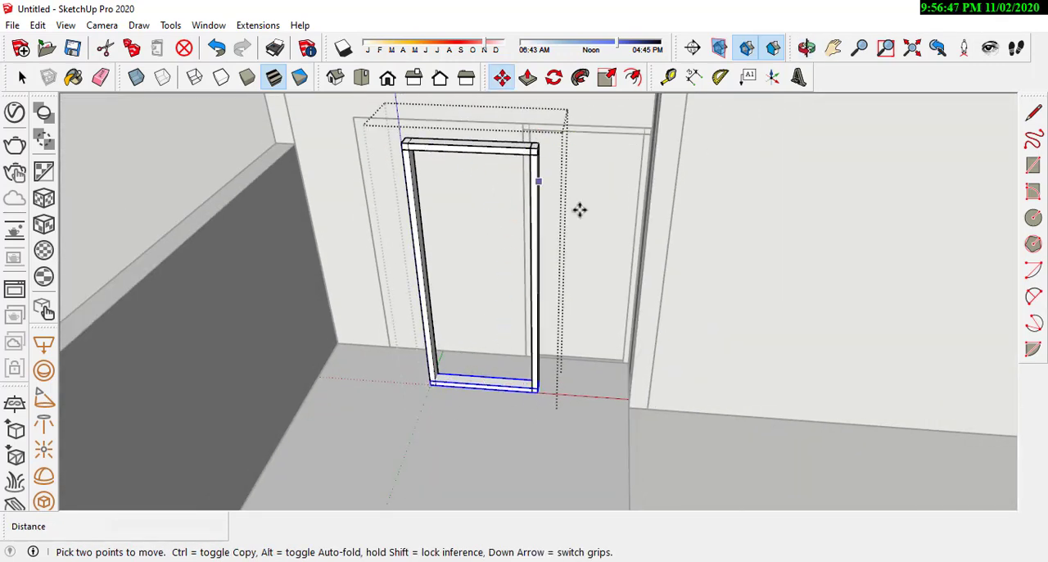
middle_drag(579, 209, 479, 197)
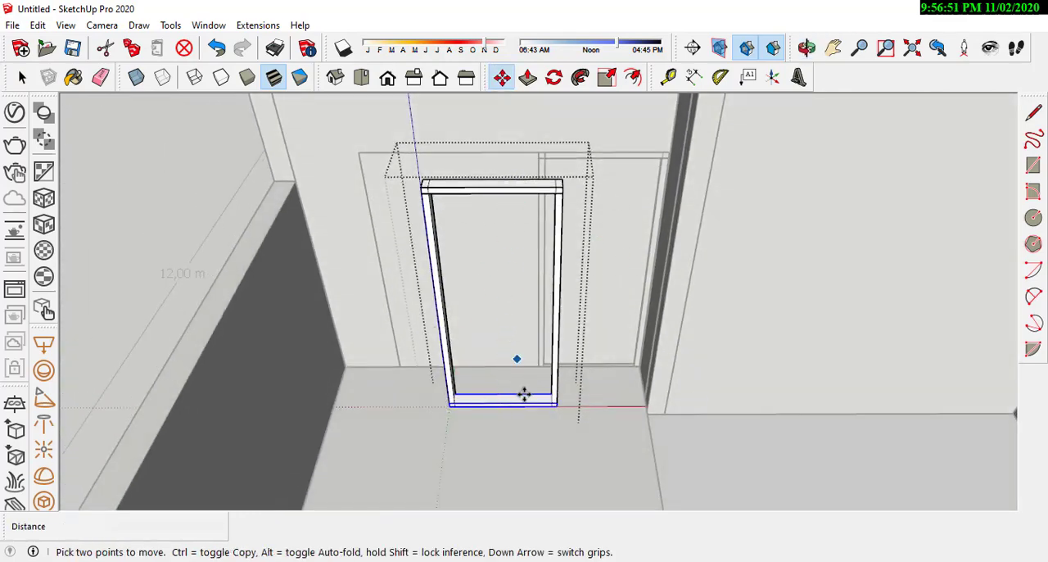
middle_drag(573, 349, 615, 276)
scroll(638, 262, up, 8)
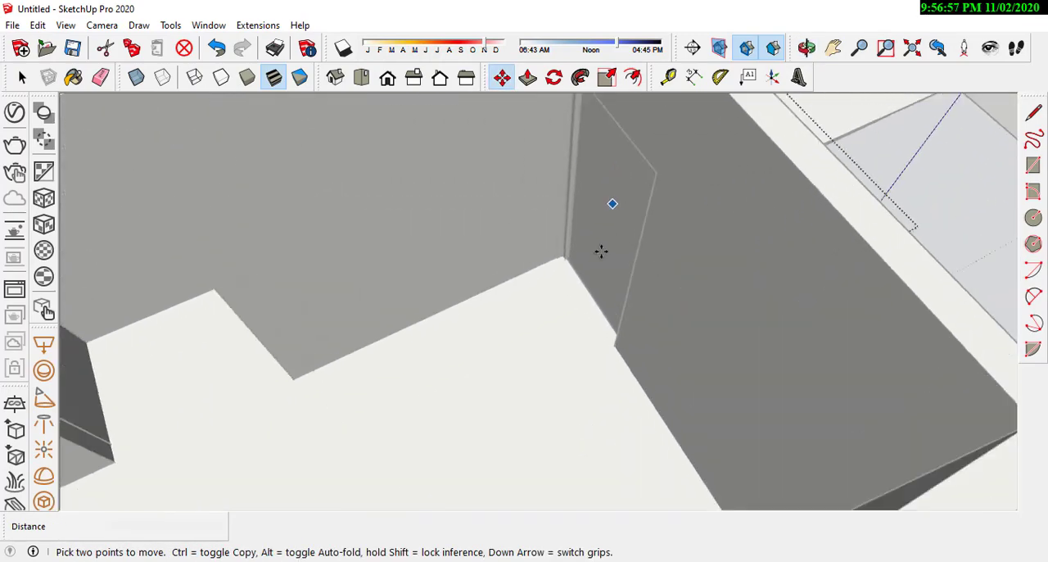
scroll(573, 287, up, 2)
middle_drag(599, 316, 365, 217)
middle_drag(330, 252, 724, 286)
scroll(635, 321, down, 2)
middle_drag(460, 329, 320, 321)
scroll(524, 327, down, 4)
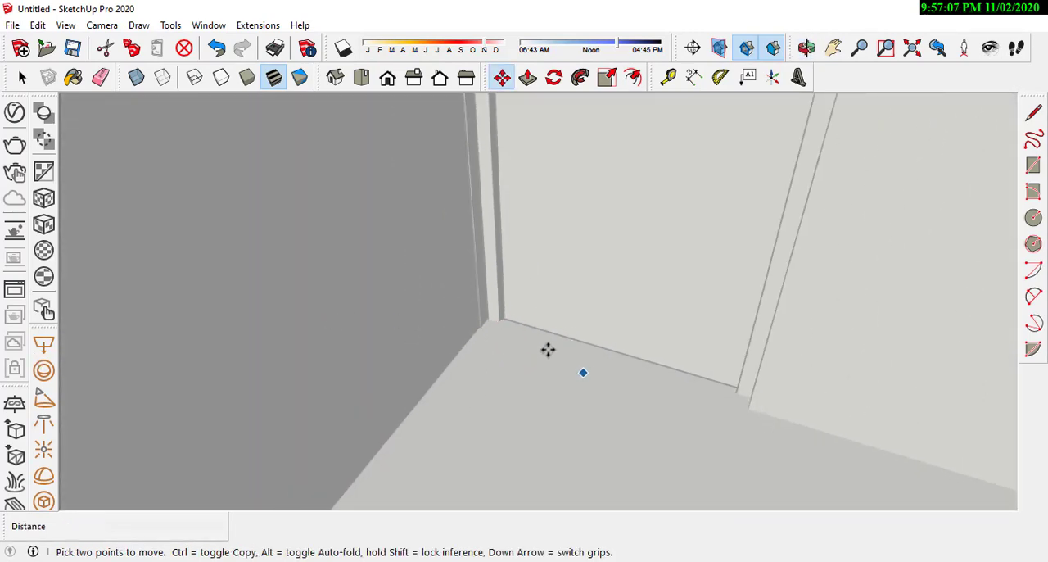
mouse_move(548, 350)
middle_down()
mouse_move(475, 391)
mouse_move(482, 417)
mouse_move(460, 357)
mouse_move(533, 345)
middle_up()
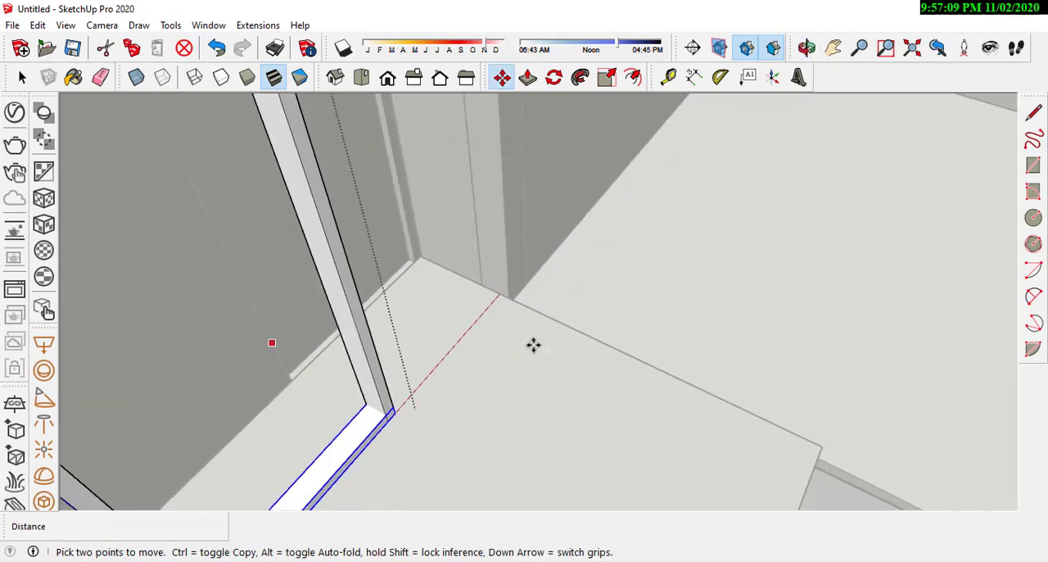
Step: Close the frame group and move the door group in the front wall 0.05 m to the adjacent wall corner
right_click(533, 345)
click(556, 354)
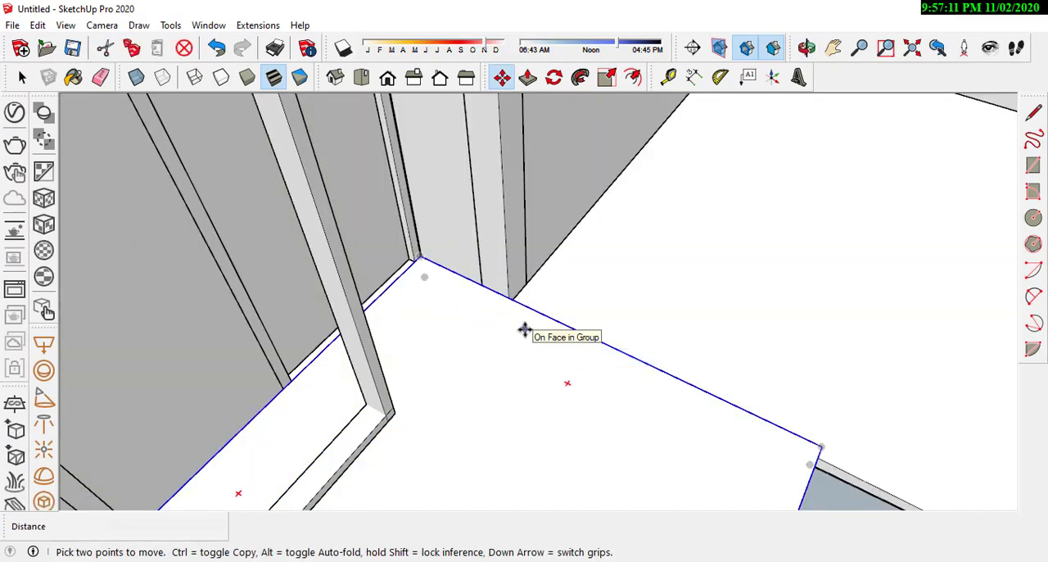
middle_drag(576, 289, 542, 310)
key(space)
click(398, 249)
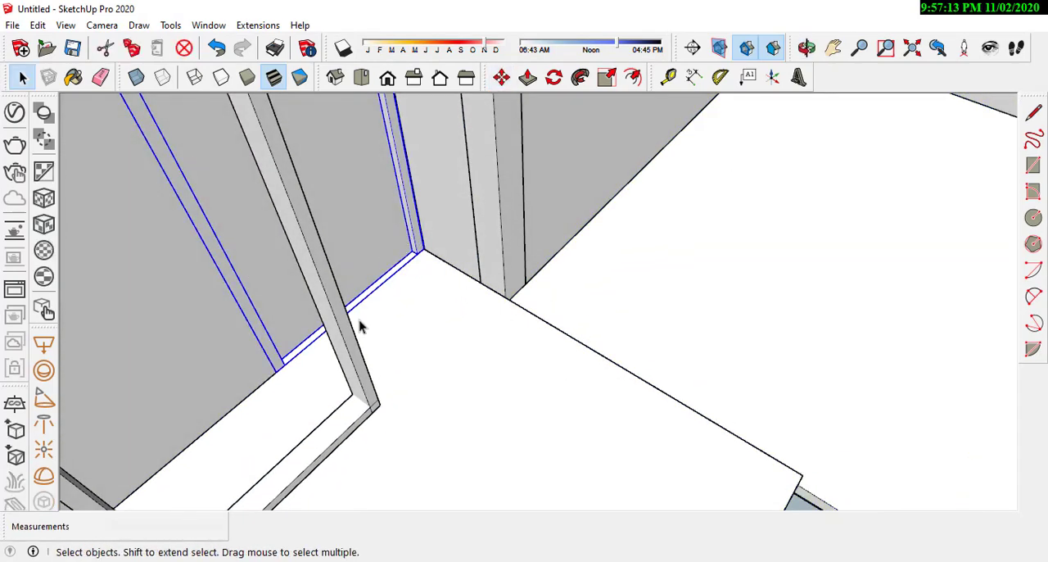
middle_drag(360, 326, 585, 210)
key(m)
scroll(499, 378, down, 2)
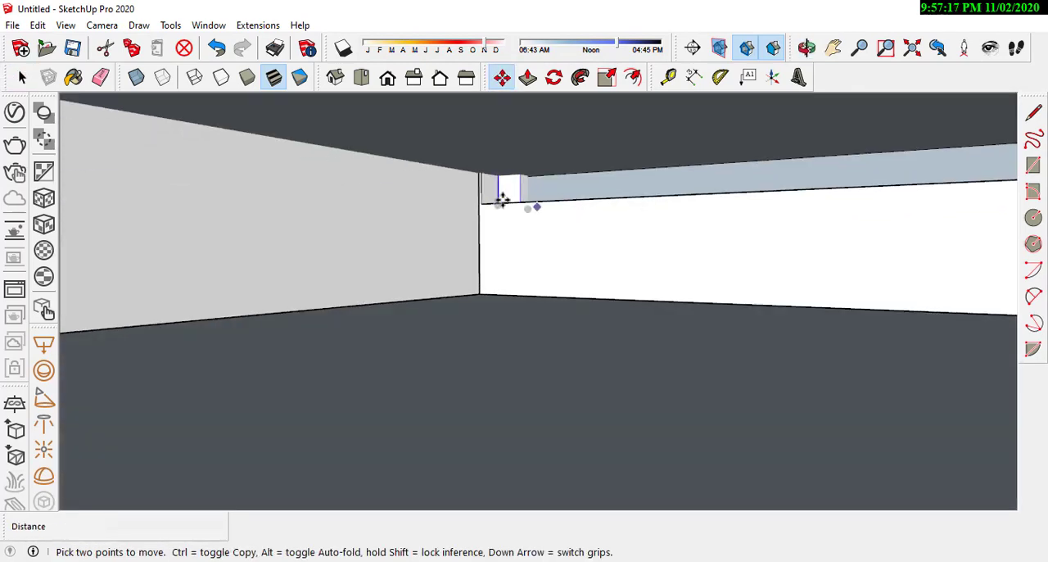
middle_drag(486, 204, 464, 309)
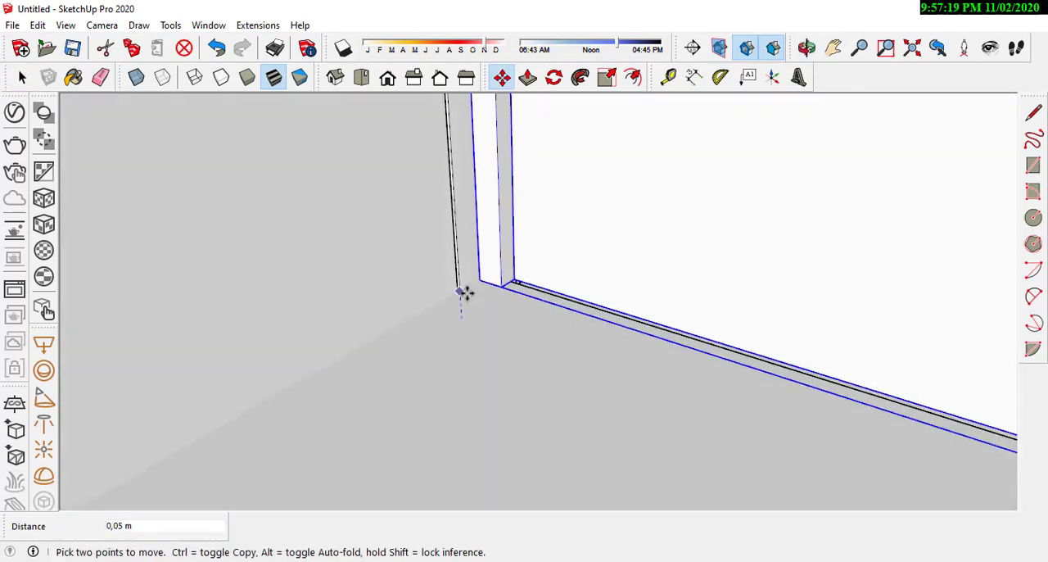
key(space)
Step: Open the thin base group under the door and push/pull its long strip face to the door frame's lower corner
click(514, 322)
scroll(636, 347, down, 2)
middle_drag(636, 348, 567, 324)
scroll(567, 324, down, 2)
middle_drag(650, 264, 457, 248)
scroll(365, 240, up, 4)
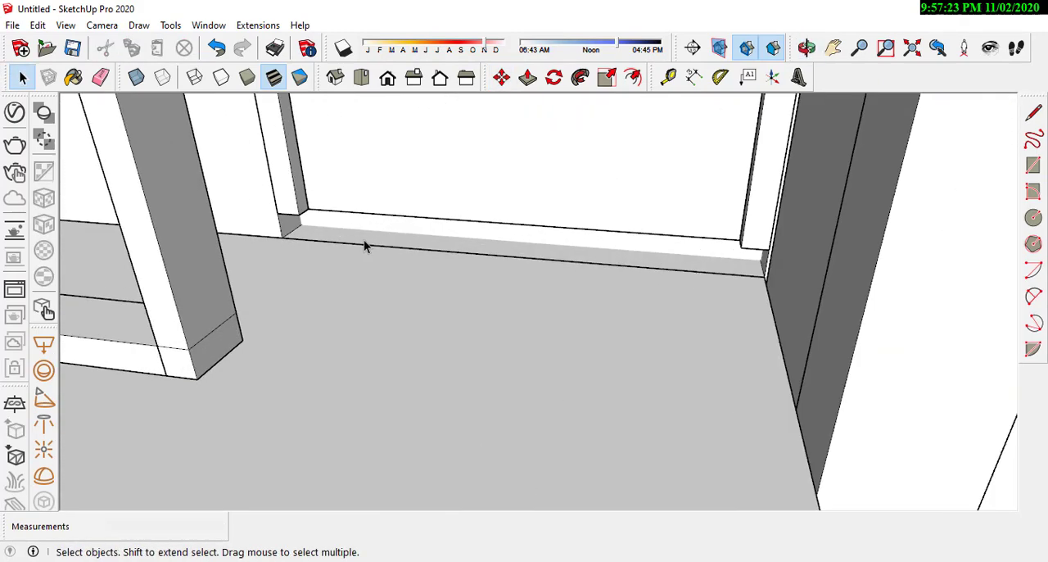
click(375, 220)
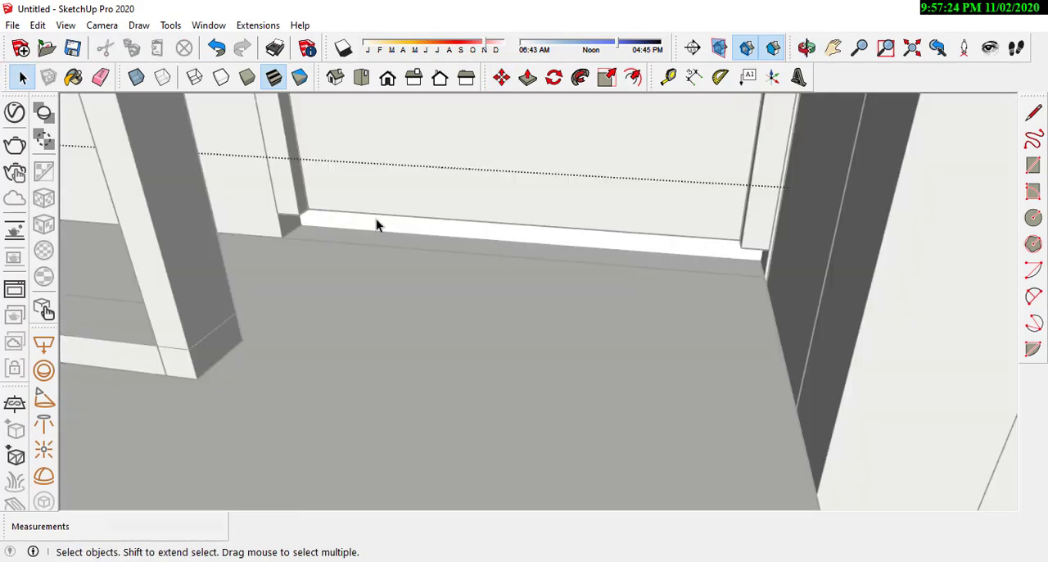
click(529, 77)
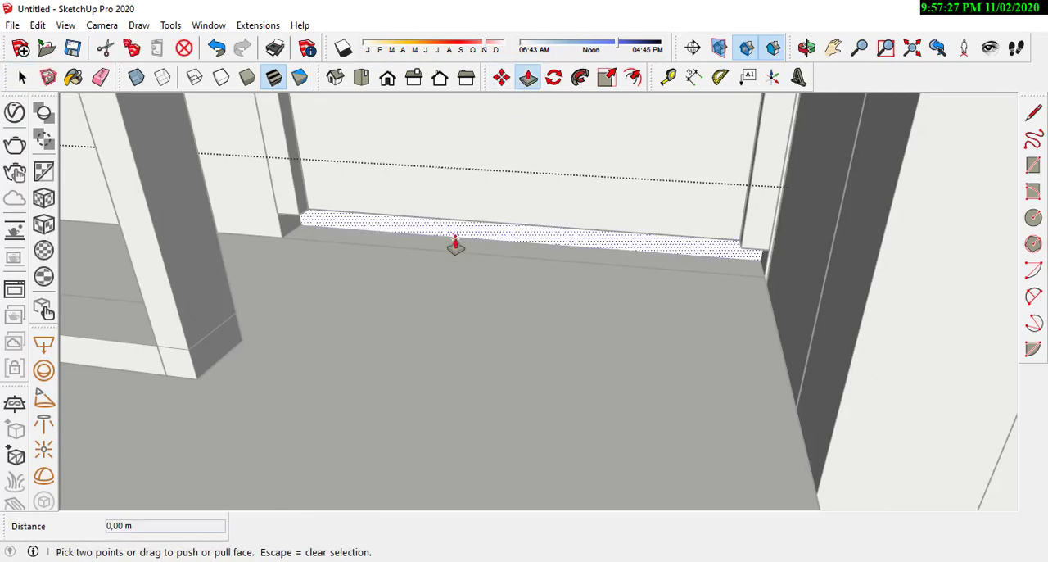
click(453, 239)
click(289, 209)
Step: Draw a 0.6 m reference line along the lower front edge of the copied frame's top rail, starting from its door-side end
middle_drag(416, 166, 557, 357)
scroll(549, 352, down, 2)
middle_drag(467, 203, 411, 248)
scroll(450, 244, up, 3)
click(22, 77)
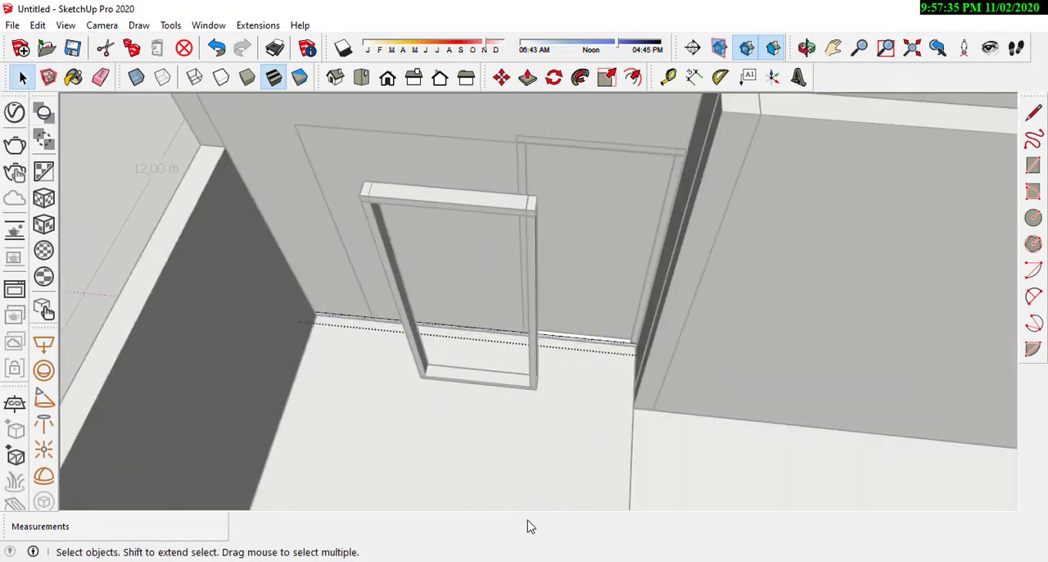
scroll(174, 123, up, 1)
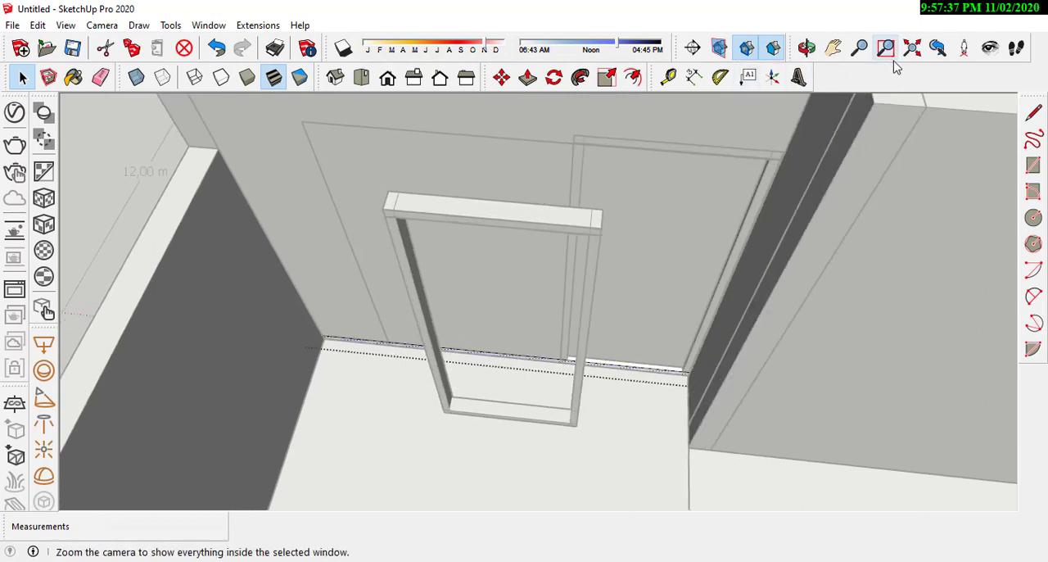
click(693, 77)
scroll(591, 246, up, 1)
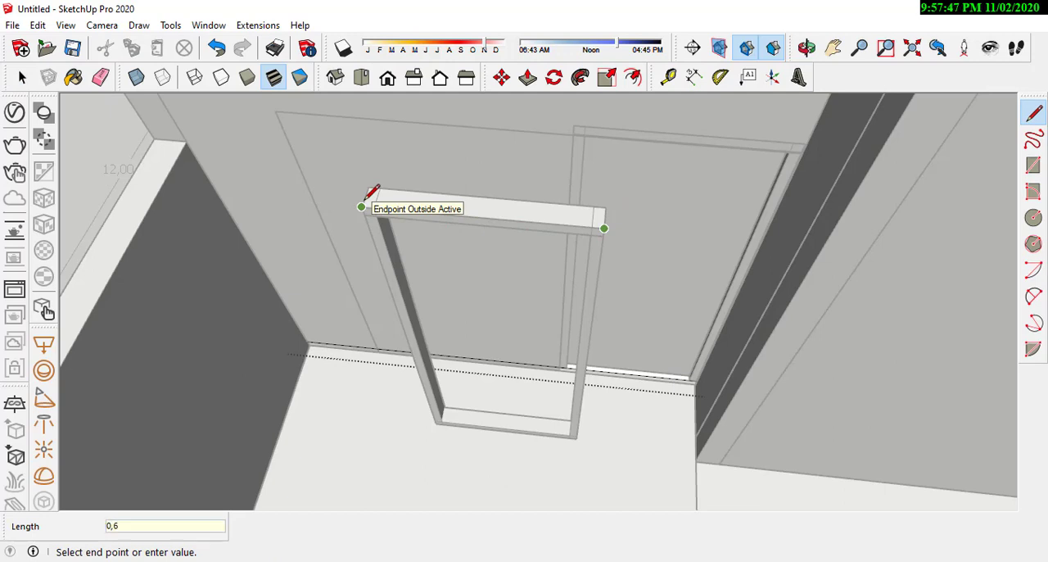
click(366, 199)
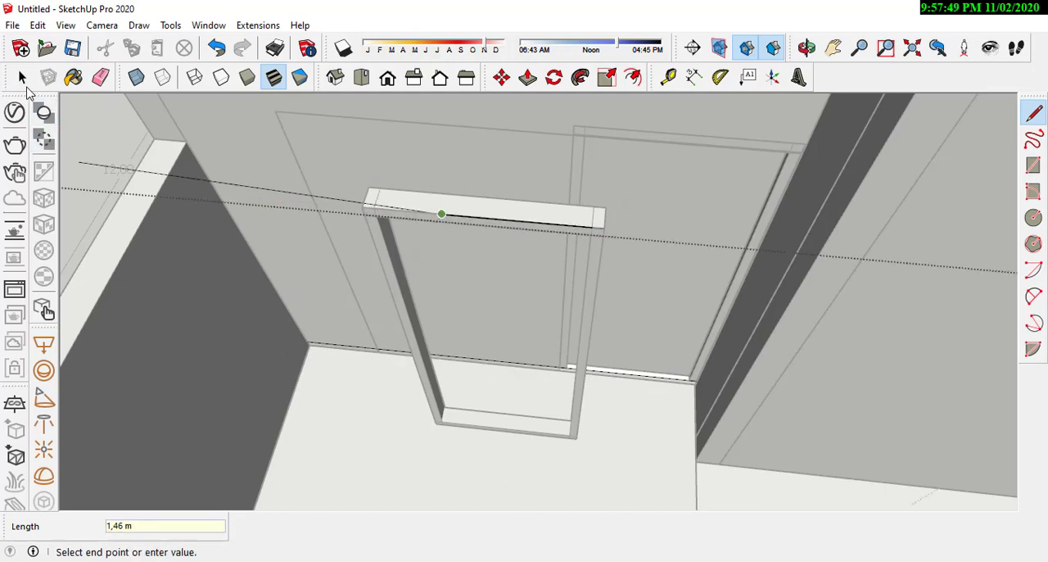
click(23, 80)
Step: Open the copied frame group and move its far post inward to the end of the reference line
scroll(355, 211, up, 3)
double_click(391, 257)
click(397, 285)
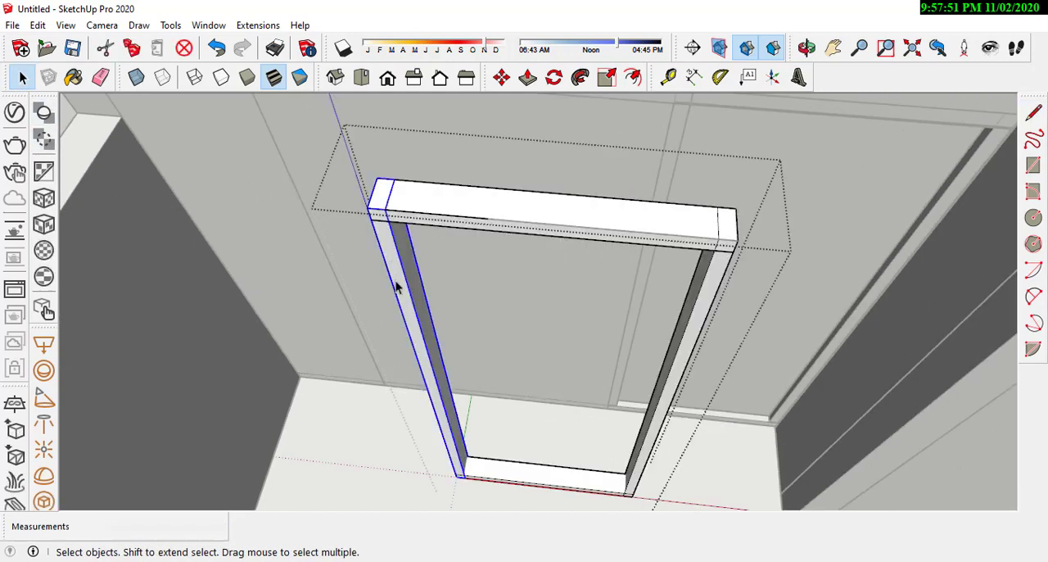
middle_drag(398, 286, 636, 84)
click(501, 76)
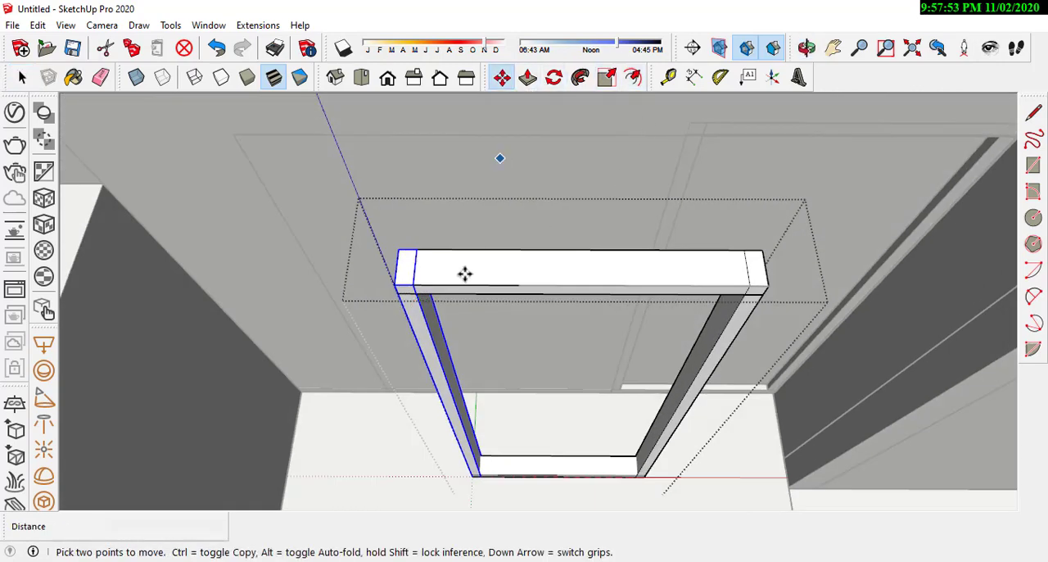
click(409, 285)
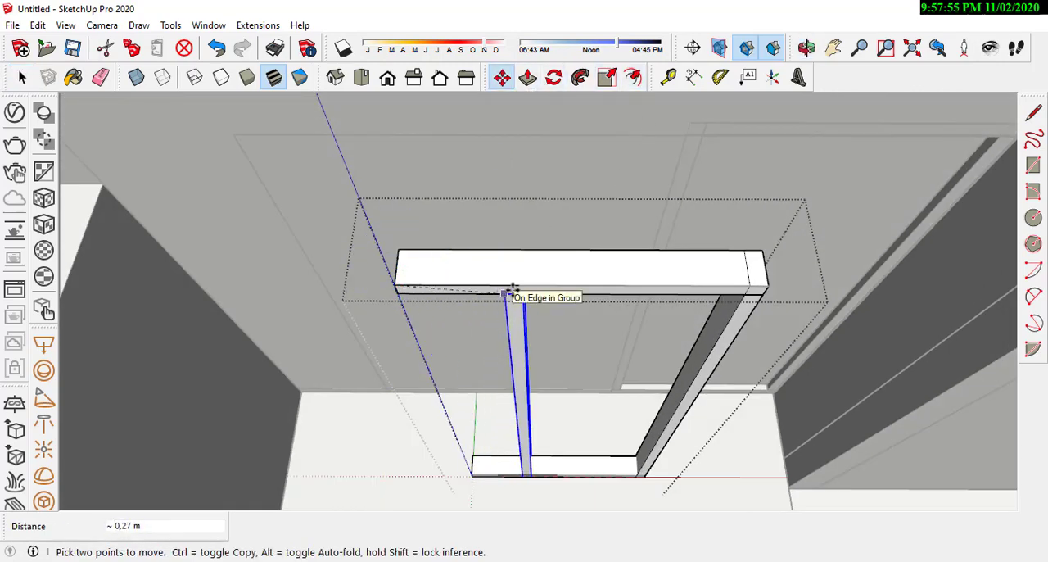
click(518, 285)
Step: Push the projecting end of the frame's top rail back about 0.30 m to the moved post
key(space)
middle_drag(440, 286, 641, 208)
key(p)
click(428, 336)
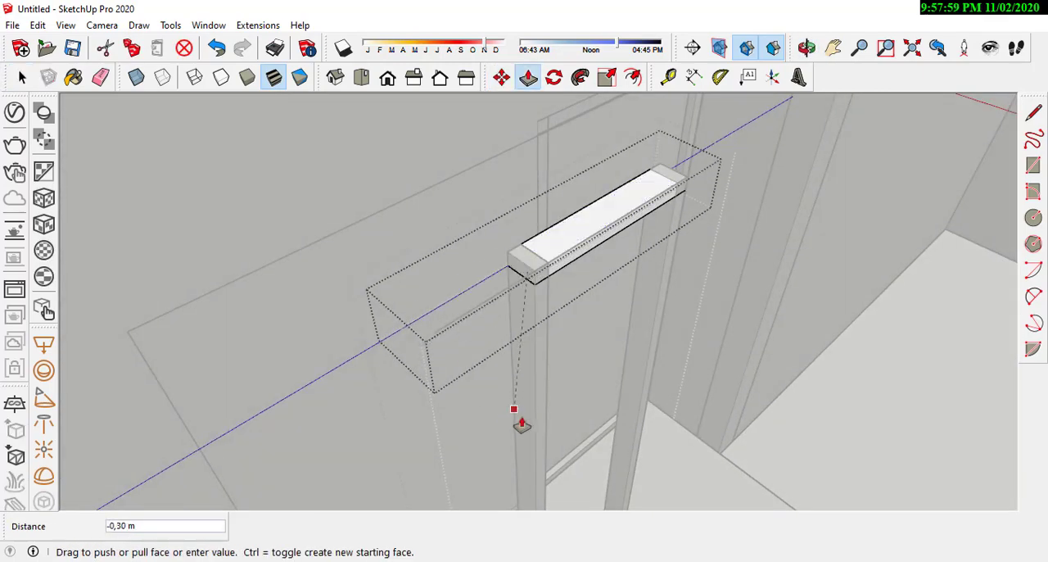
click(516, 411)
Step: Open the frame's bottom rail, push its projecting end back flush with the moved post, and close the groups
middle_drag(516, 411, 540, 324)
scroll(545, 320, down, 4)
key(space)
scroll(438, 464, up, 4)
click(438, 464)
double_click(448, 464)
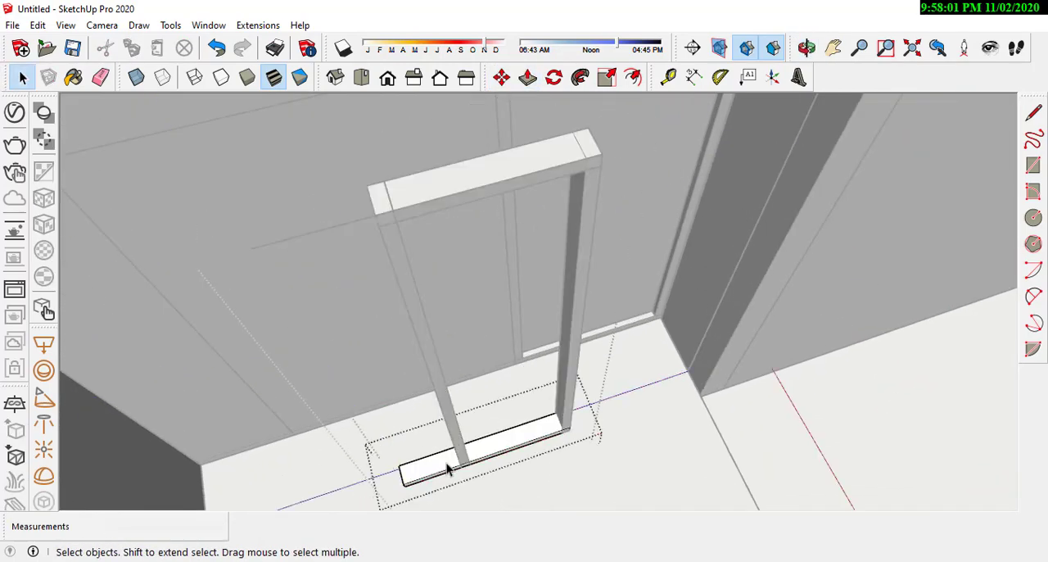
key(p)
middle_drag(448, 464, 361, 455)
scroll(462, 501, up, 2)
click(482, 498)
click(548, 388)
scroll(548, 438, down, 2)
key(space)
click(559, 439)
scroll(558, 434, down, 4)
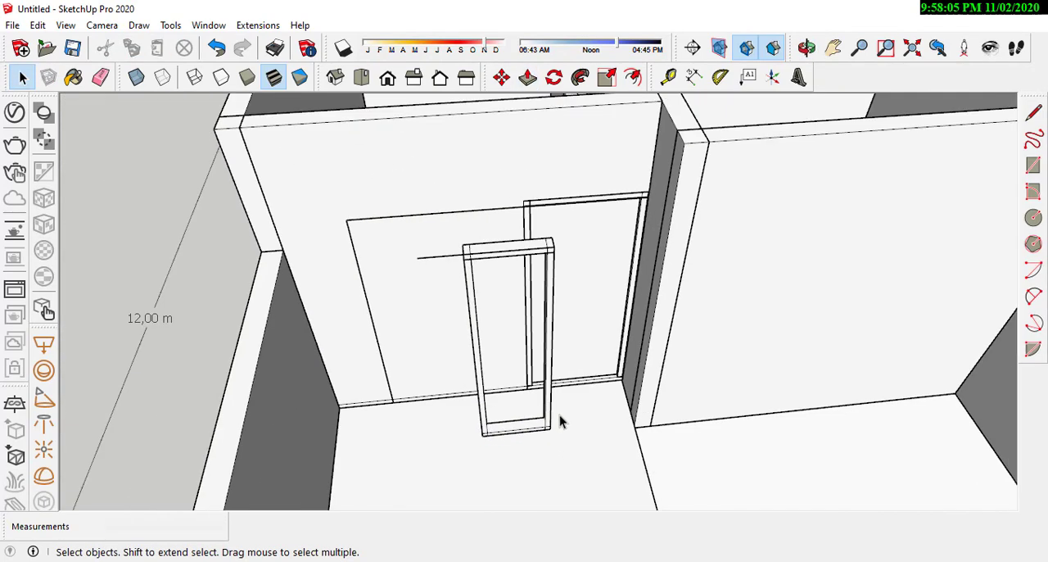
Step: Move the narrowed frame group about 0.48 m back to the wall against the door frame's post and clear the selection
click(433, 260)
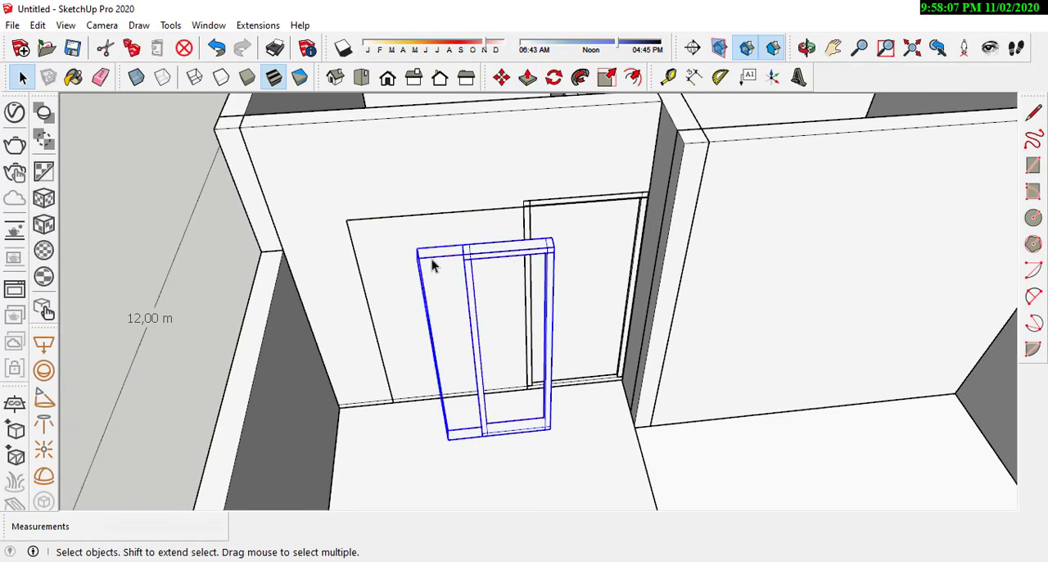
double_click(432, 259)
key(Escape)
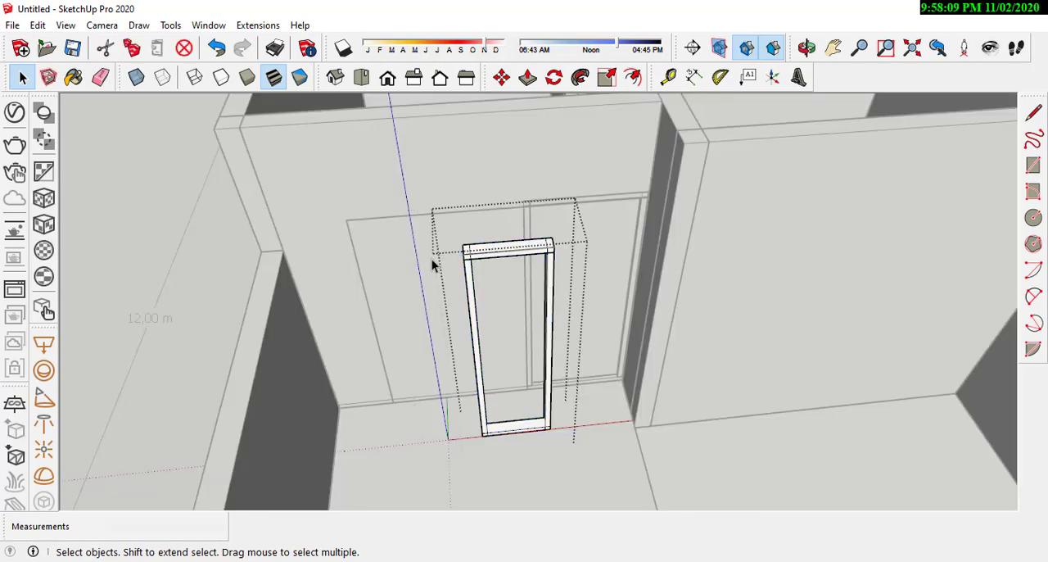
scroll(432, 259, up, 4)
scroll(443, 205, down, 3)
middle_drag(515, 262, 474, 321)
click(499, 81)
scroll(461, 369, up, 4)
scroll(513, 219, up, 2)
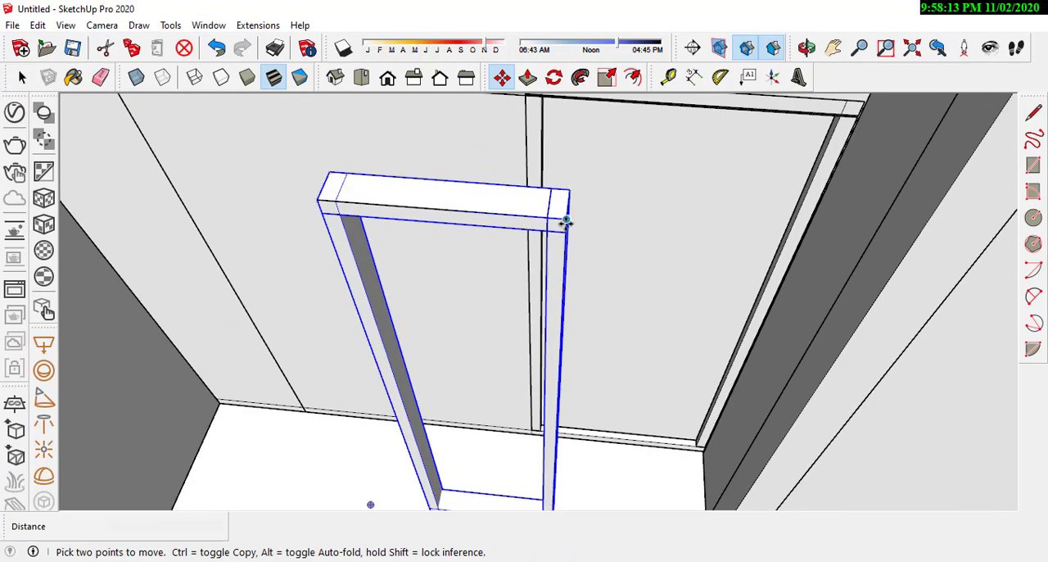
click(566, 221)
scroll(437, 303, down, 3)
scroll(454, 149, up, 5)
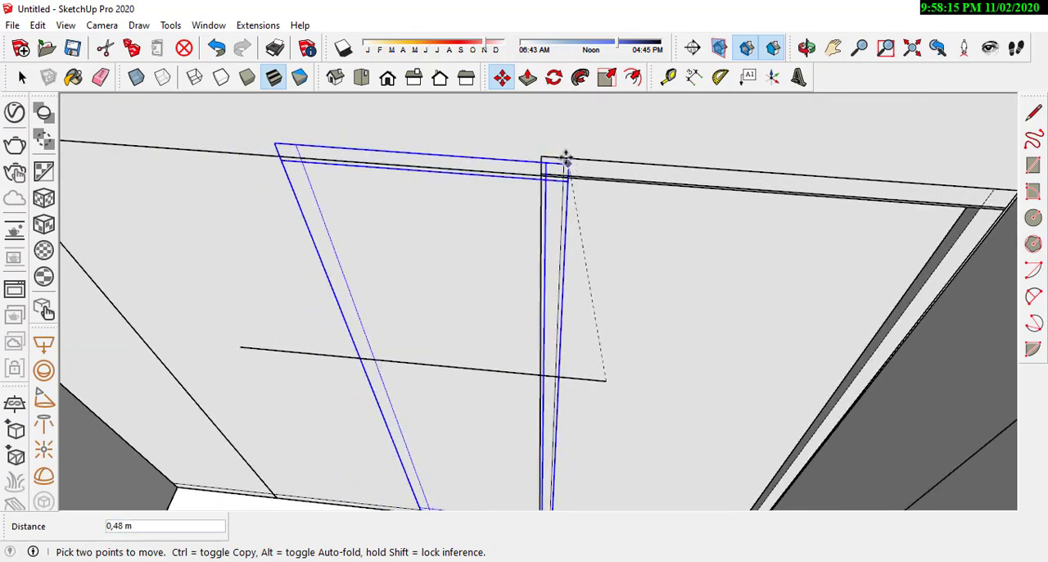
click(564, 159)
middle_drag(564, 158, 539, 120)
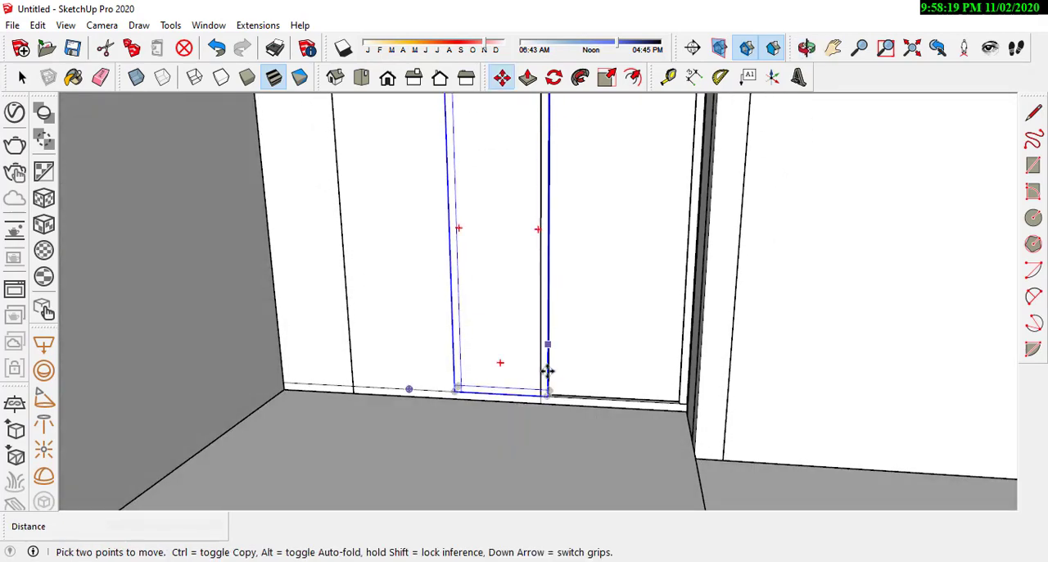
scroll(547, 371, up, 3)
scroll(603, 288, down, 4)
middle_drag(524, 237, 548, 369)
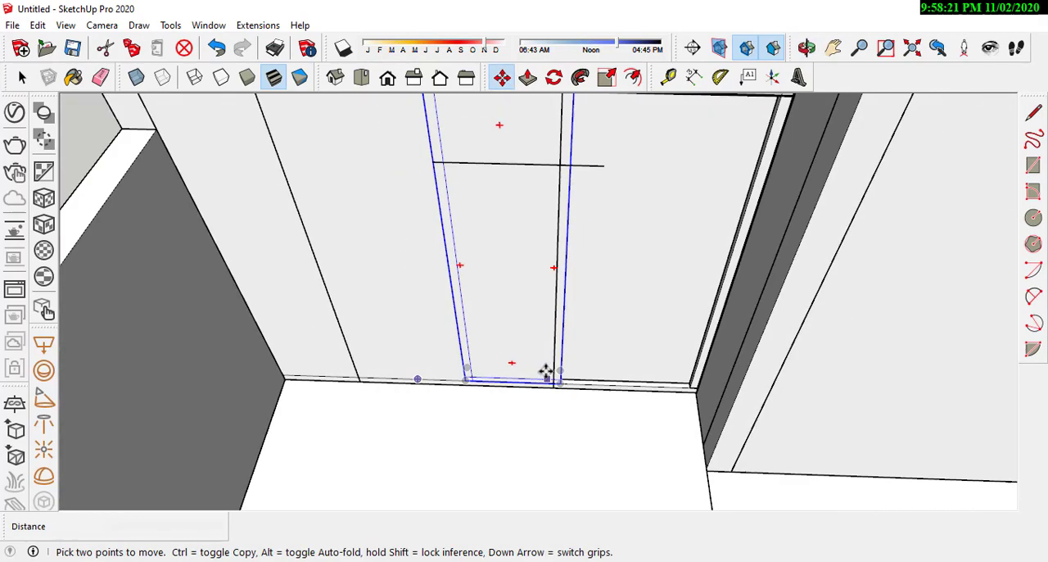
scroll(575, 360, down, 3)
click(22, 77)
scroll(560, 279, up, 2)
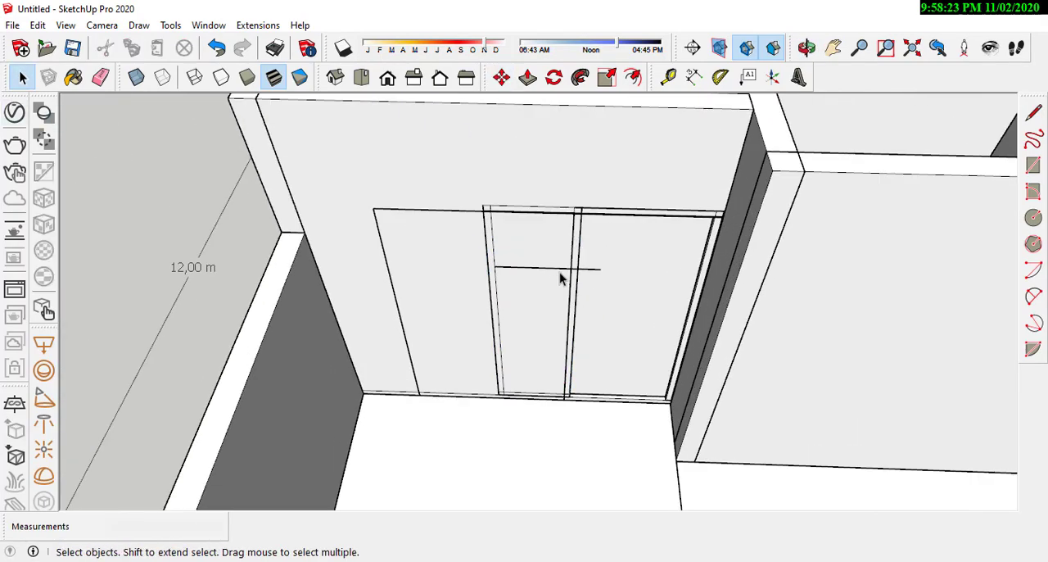
Step: Open the group holding the horizontal reference line that crosses the window frame and erase that line
click(591, 270)
double_click(590, 264)
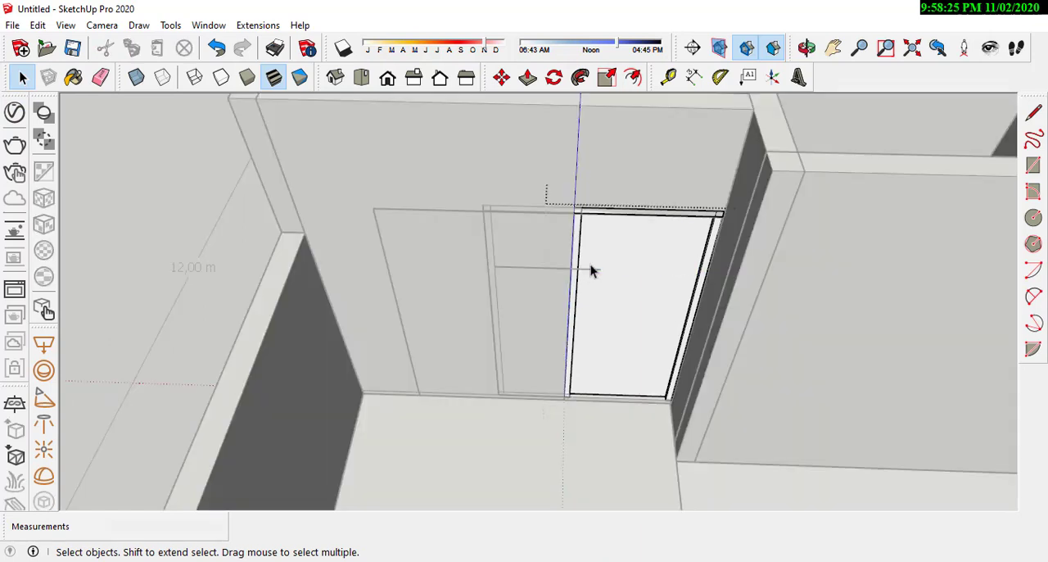
click(591, 265)
double_click(593, 268)
click(593, 269)
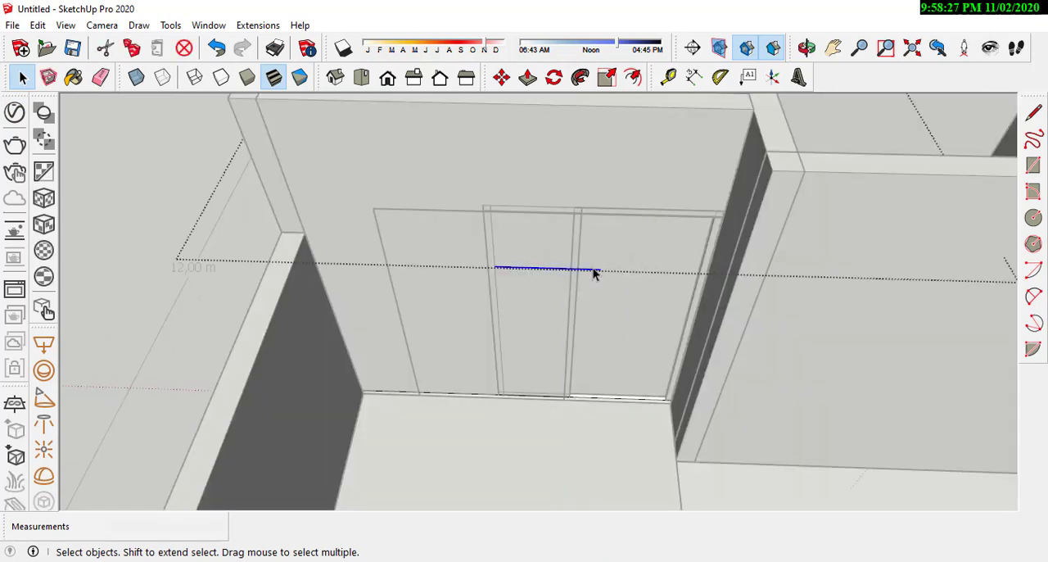
key(Delete)
Step: Open the wall group and push the opening's side jamb about 1.23 m to the marked outline, widening the opening
middle_drag(598, 266, 237, 225)
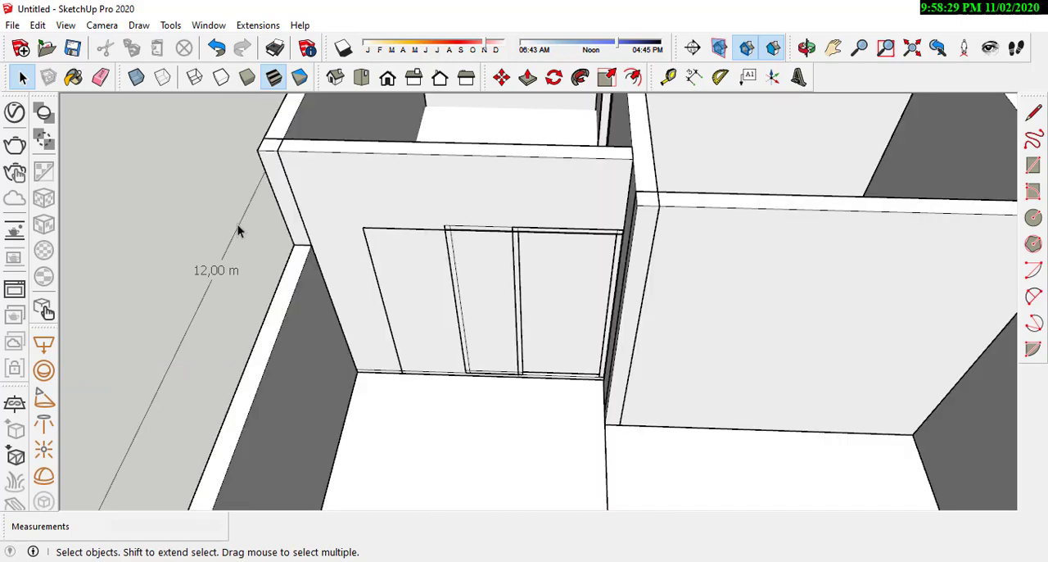
scroll(440, 223, up, 2)
click(417, 230)
scroll(472, 223, down, 3)
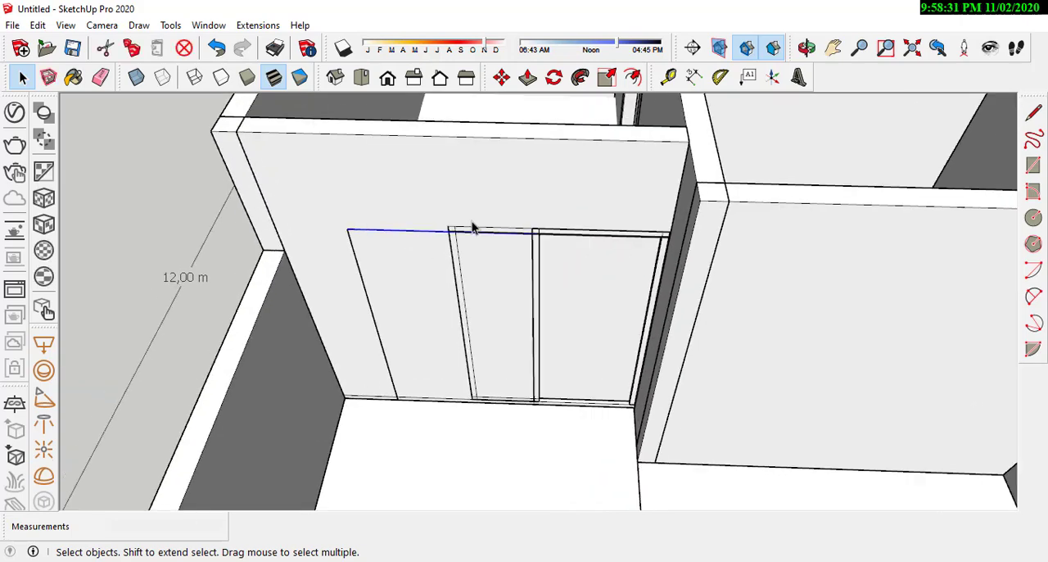
scroll(438, 262, up, 1)
middle_drag(430, 264, 383, 327)
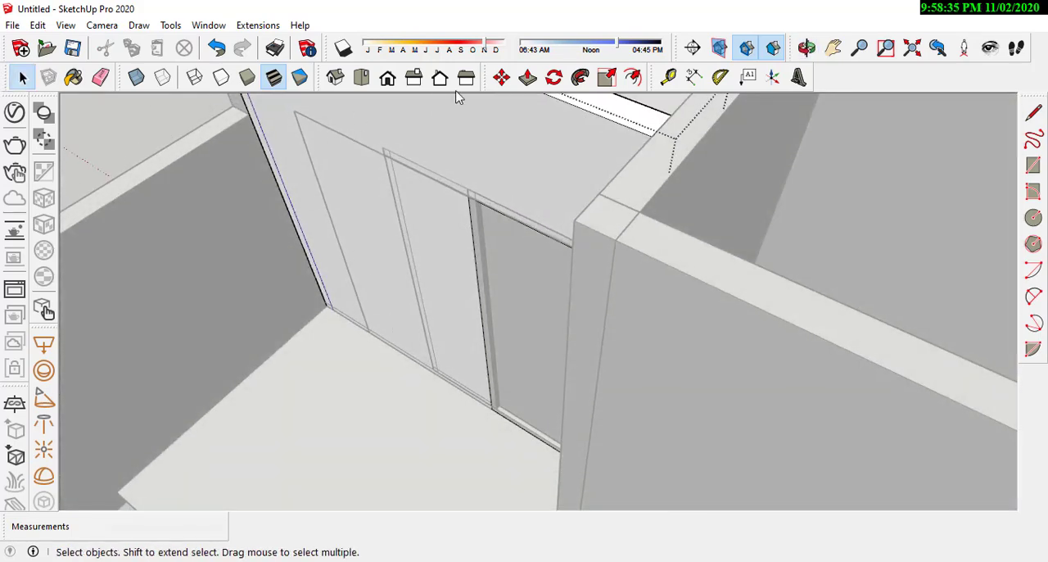
click(527, 78)
scroll(471, 237, up, 1)
click(475, 245)
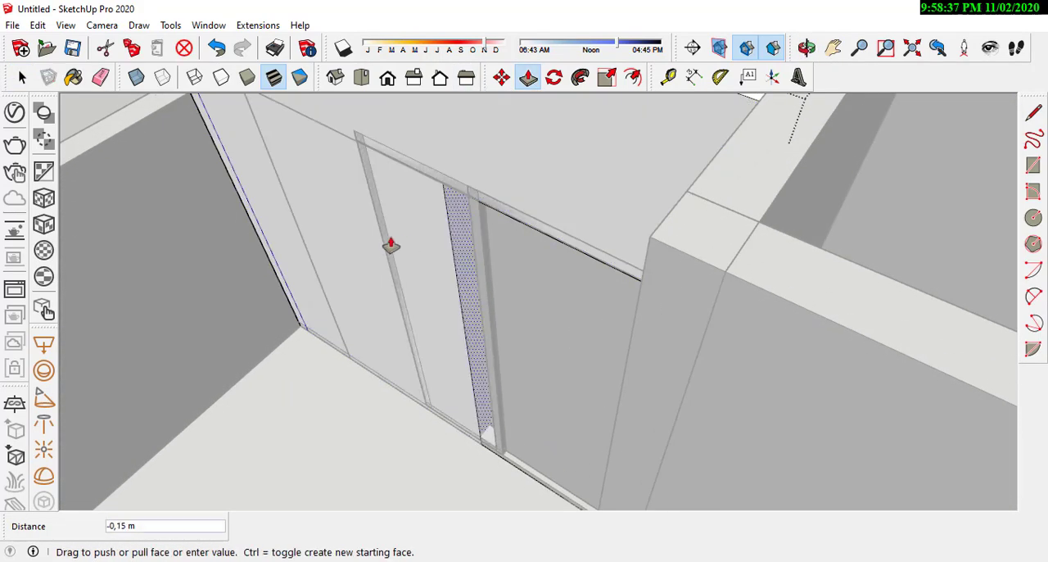
middle_drag(368, 169, 353, 180)
click(266, 213)
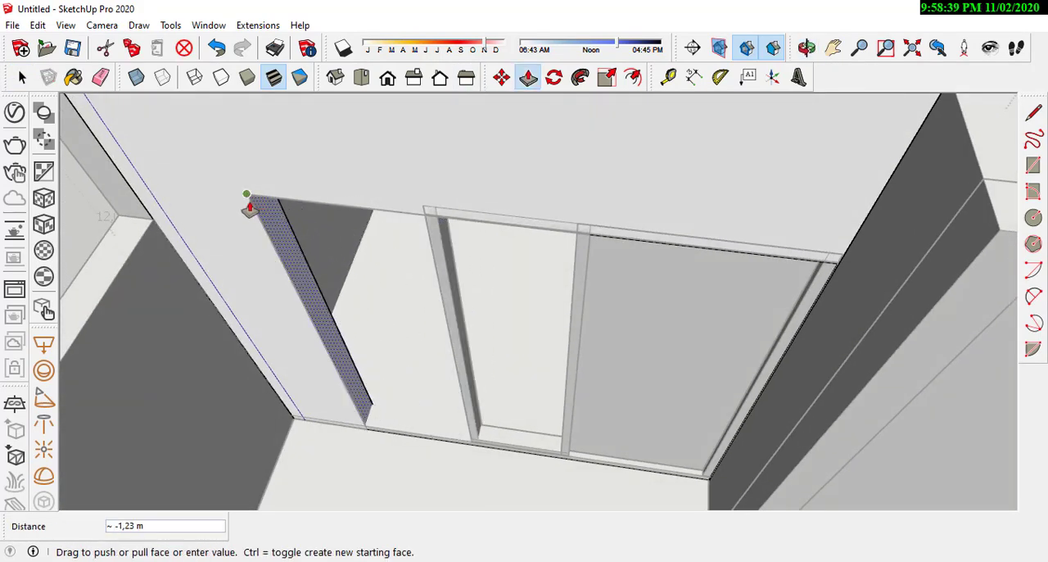
middle_drag(257, 205, 448, 324)
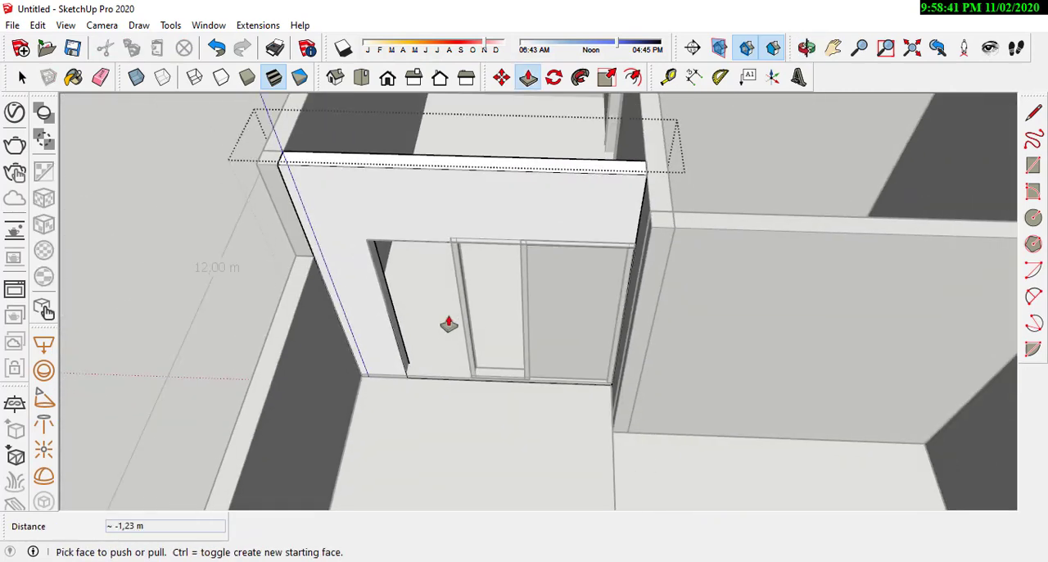
click(22, 77)
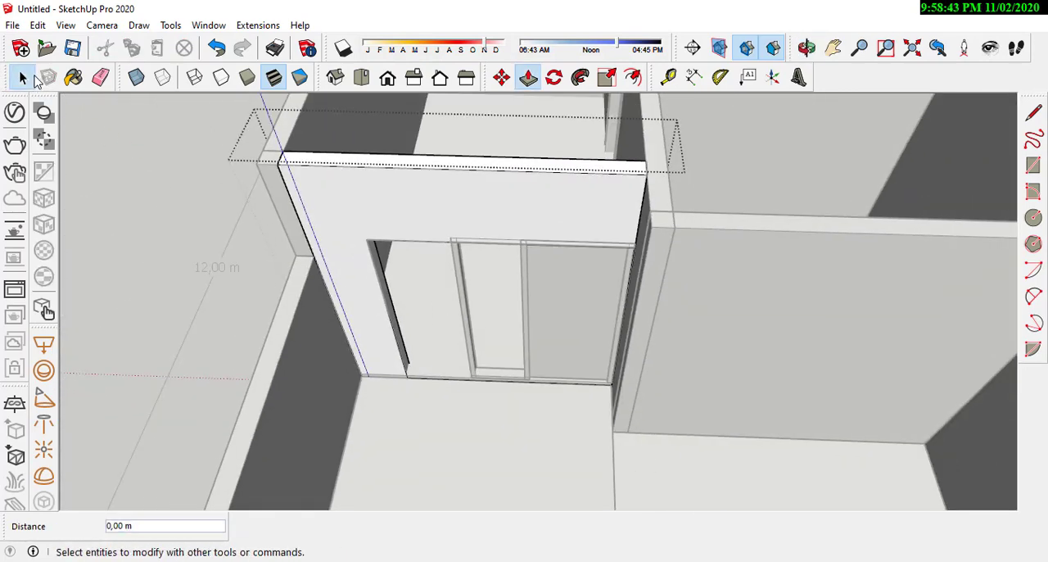
click(144, 206)
Step: Push the top face of the wall opening up 0.05 m, level with the top of the frames, and close the wall group
scroll(482, 221, up, 3)
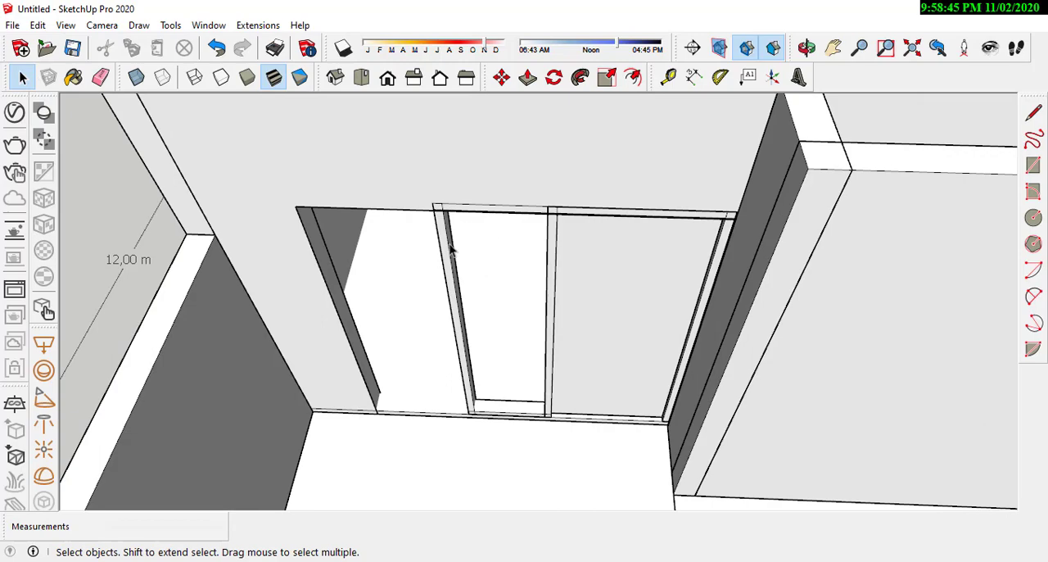
middle_drag(452, 251, 515, 205)
scroll(489, 211, down, 3)
scroll(496, 206, up, 6)
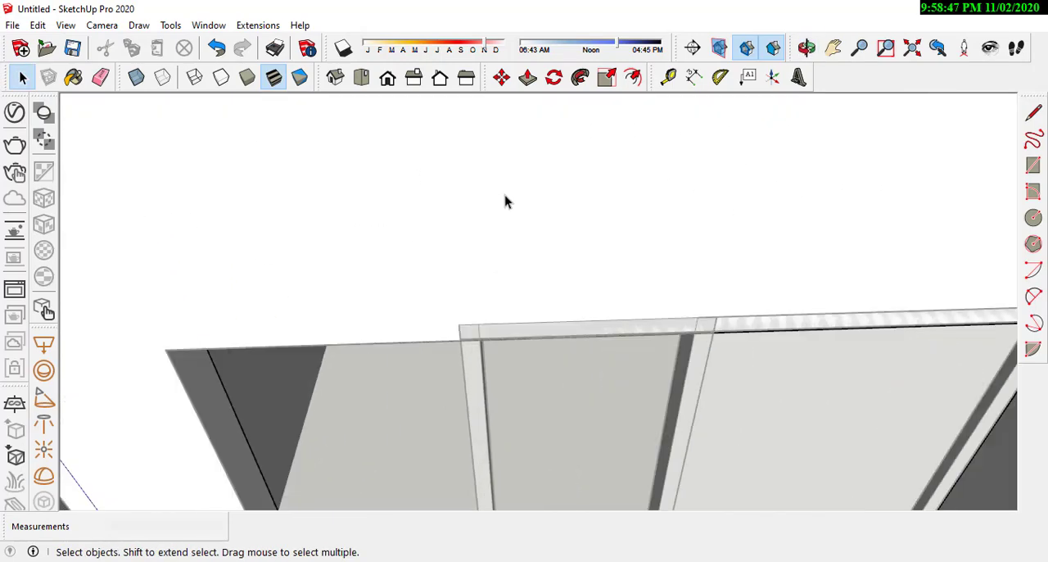
middle_drag(450, 256, 465, 110)
click(528, 81)
middle_drag(528, 262, 549, 142)
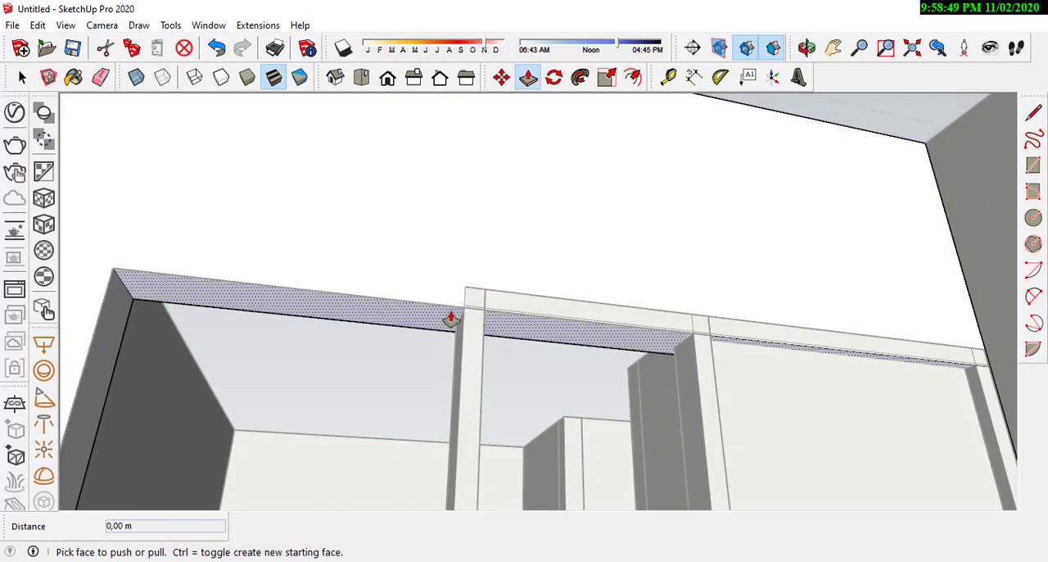
click(451, 318)
click(468, 294)
middle_drag(582, 222, 468, 330)
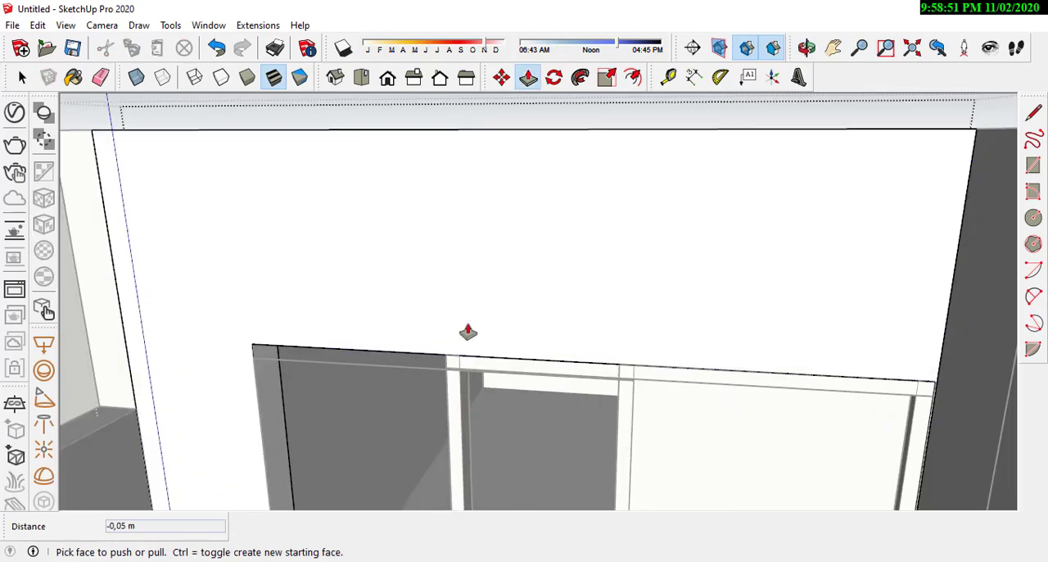
scroll(468, 330, down, 4)
key(space)
Step: Open the narrow window frame group and draw a 0.51 m by about 2.03 m rectangle across its inner opening
middle_drag(143, 222, 420, 297)
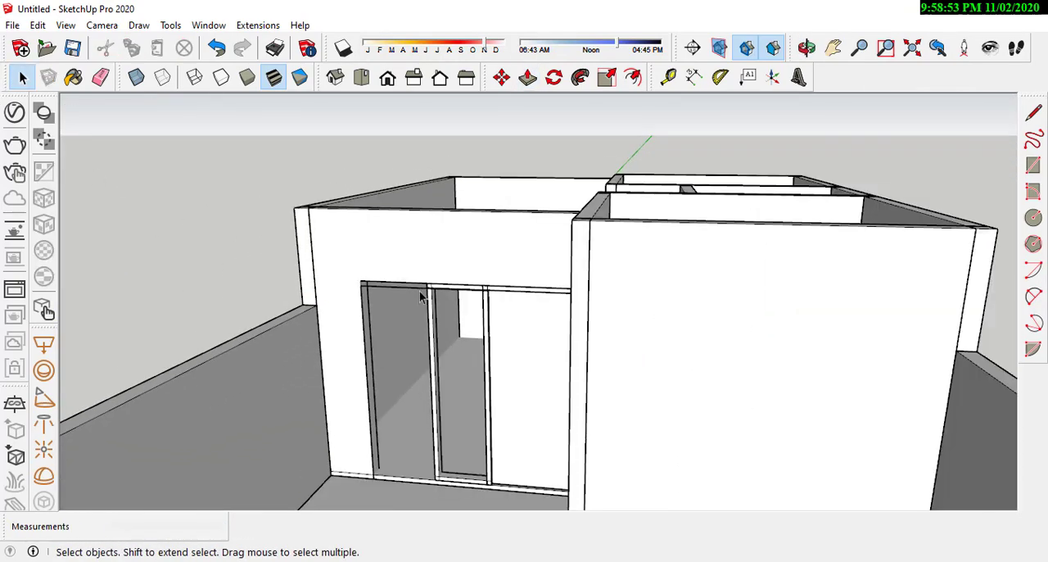
click(415, 298)
click(418, 290)
scroll(417, 295, up, 6)
click(437, 467)
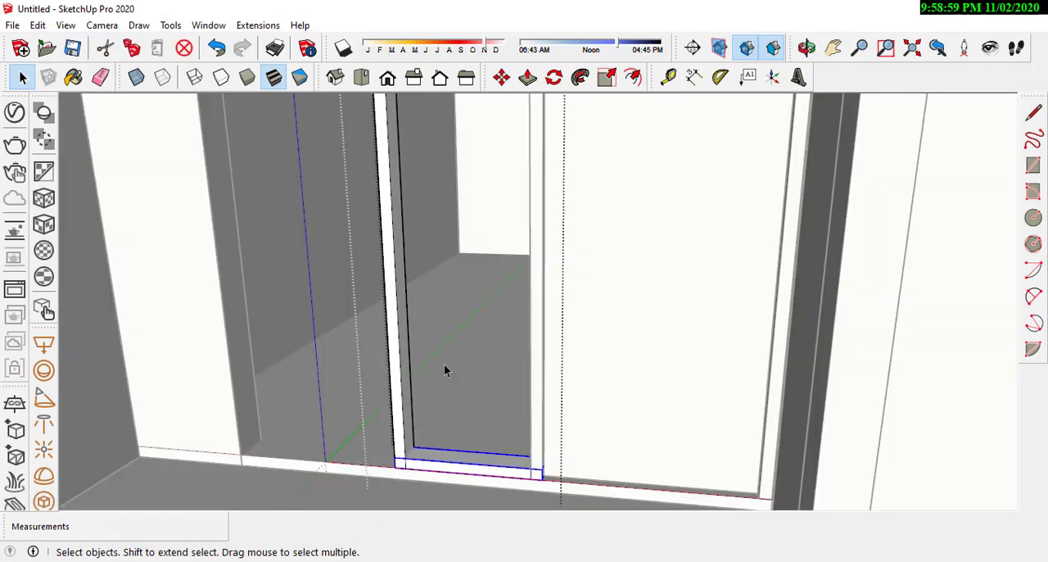
scroll(446, 360, down, 3)
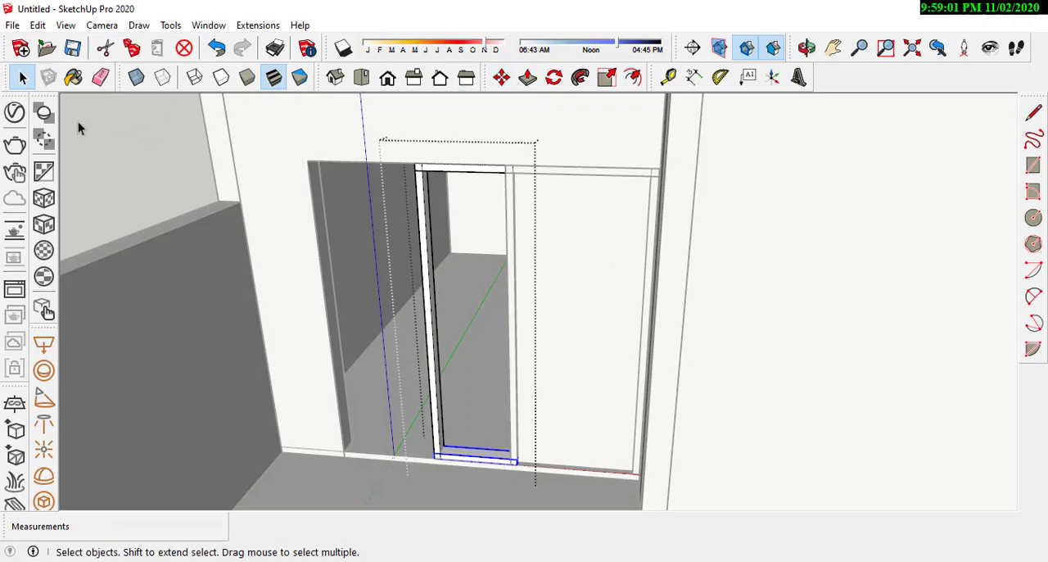
click(1033, 165)
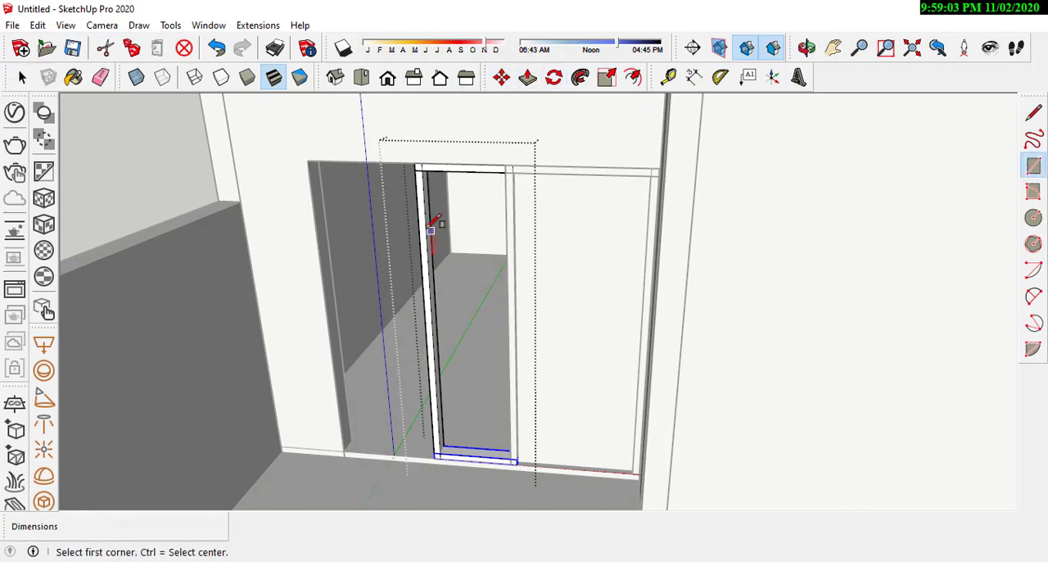
scroll(440, 134, up, 6)
click(442, 118)
scroll(531, 94, down, 6)
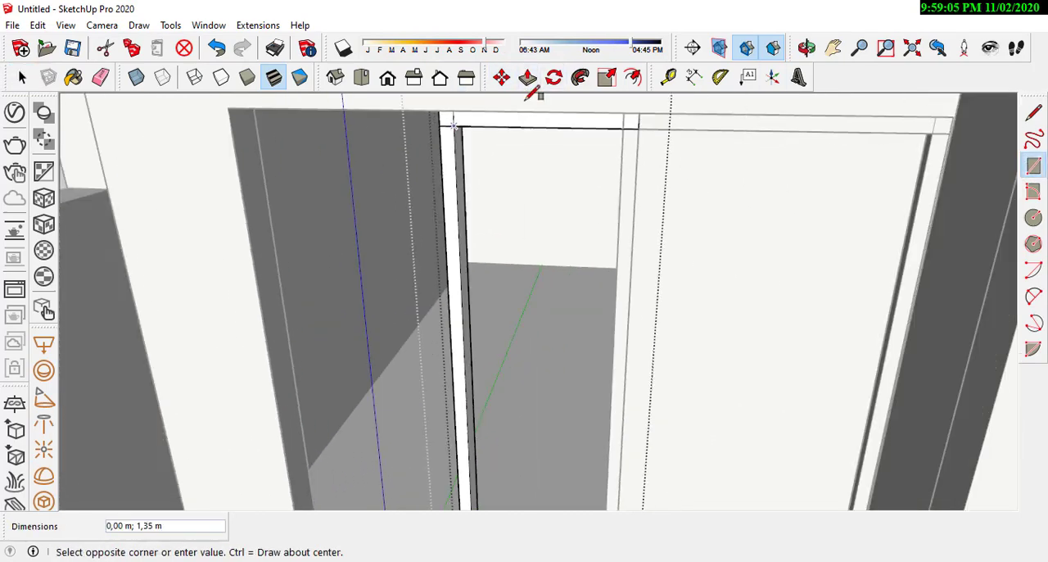
scroll(576, 357, up, 5)
scroll(558, 406, up, 2)
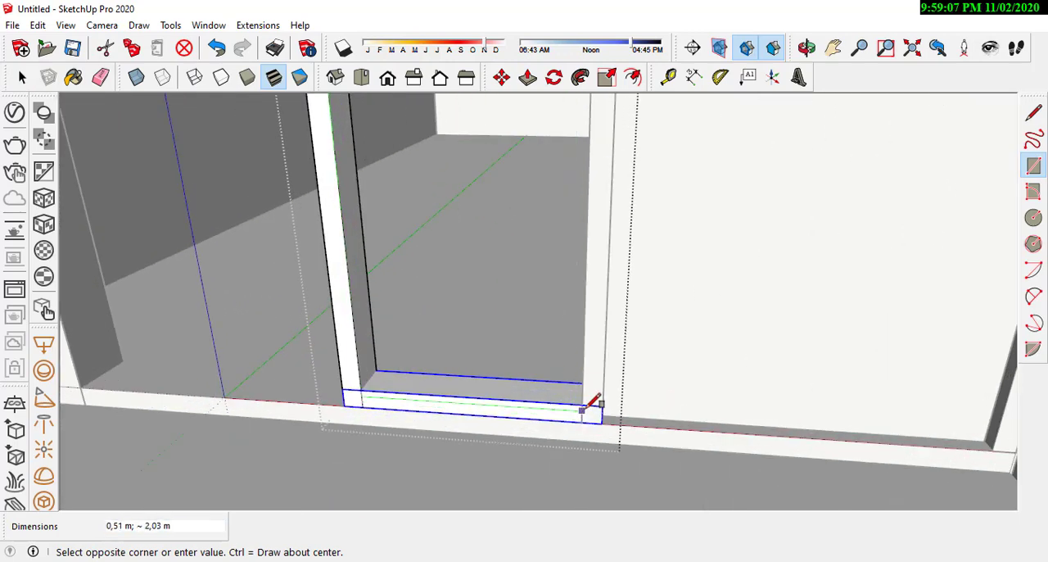
click(582, 403)
scroll(479, 346, down, 6)
middle_drag(477, 346, 459, 321)
scroll(459, 322, down, 2)
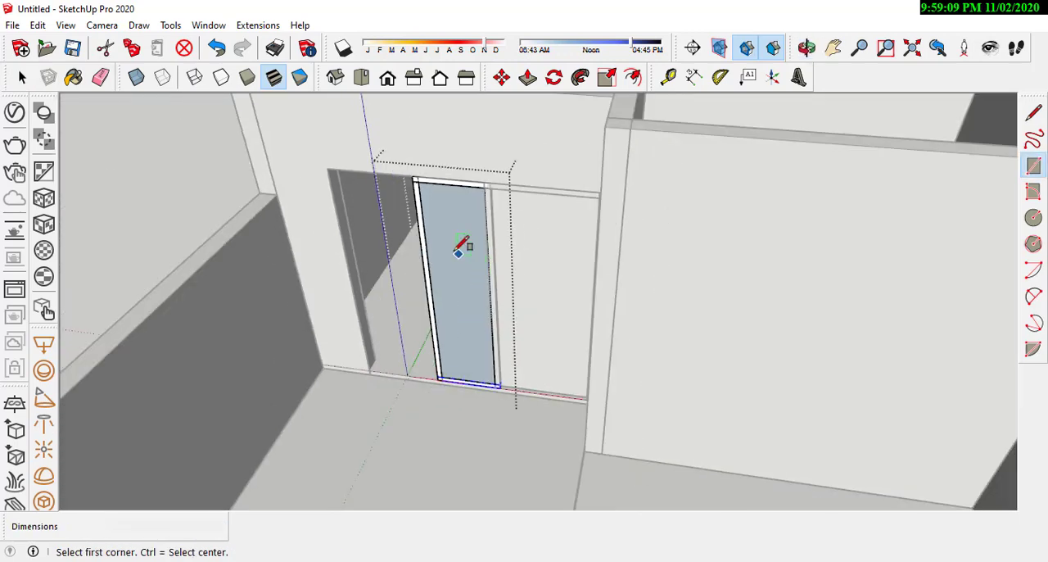
Step: Make the new rectangle inside the window frame, including its edges, a group
scroll(457, 252, up, 2)
click(22, 77)
scroll(385, 246, up, 2)
click(452, 287)
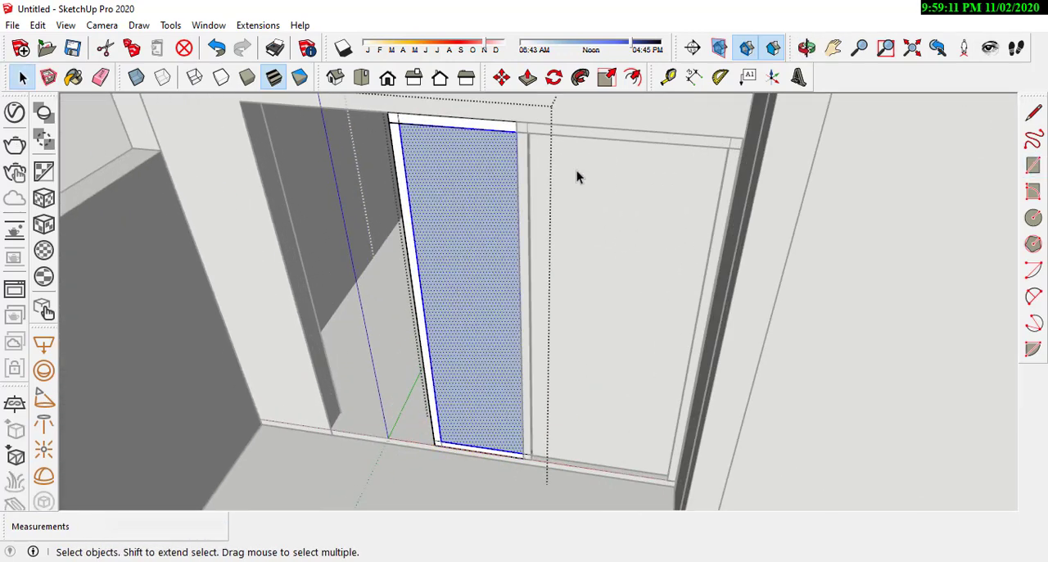
scroll(519, 309, down, 3)
scroll(459, 414, up, 3)
scroll(454, 296, up, 1)
right_click(454, 296)
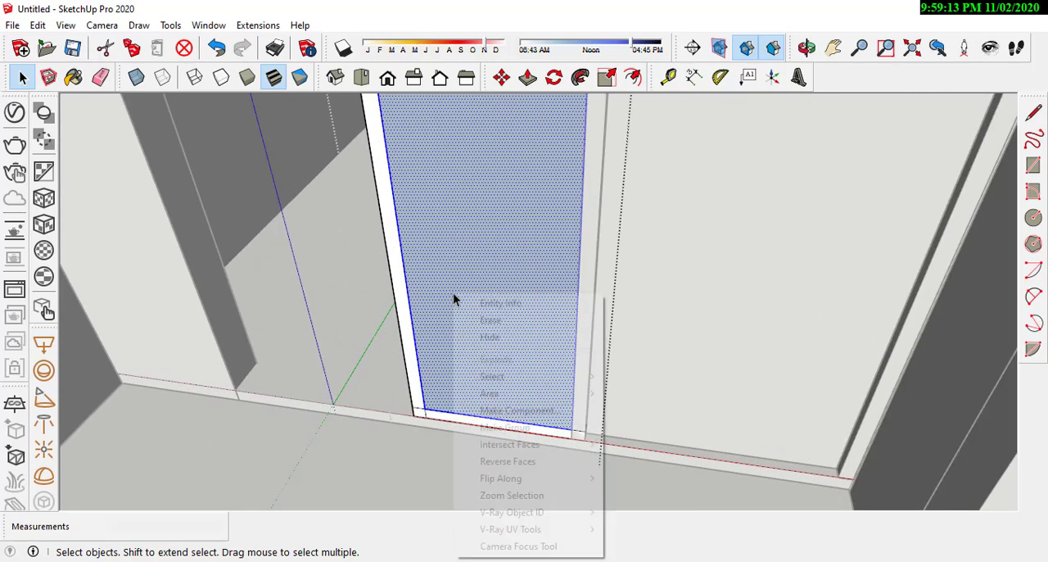
click(532, 426)
Step: Open the panel group and offset the panel's outline inward by 0.06 m
scroll(508, 353, down, 3)
middle_drag(507, 353, 518, 242)
double_click(518, 237)
scroll(548, 156, up, 2)
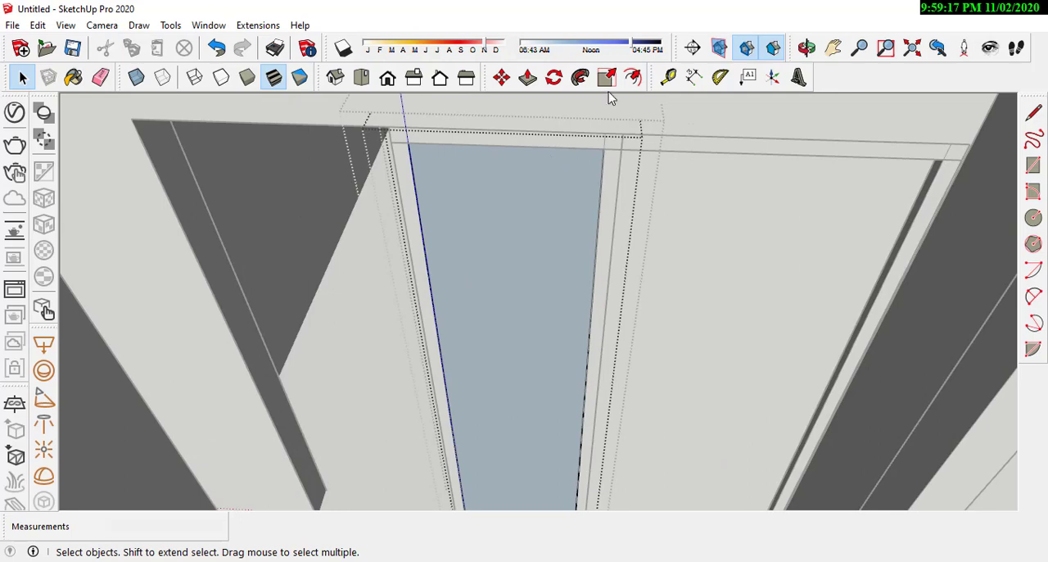
click(633, 77)
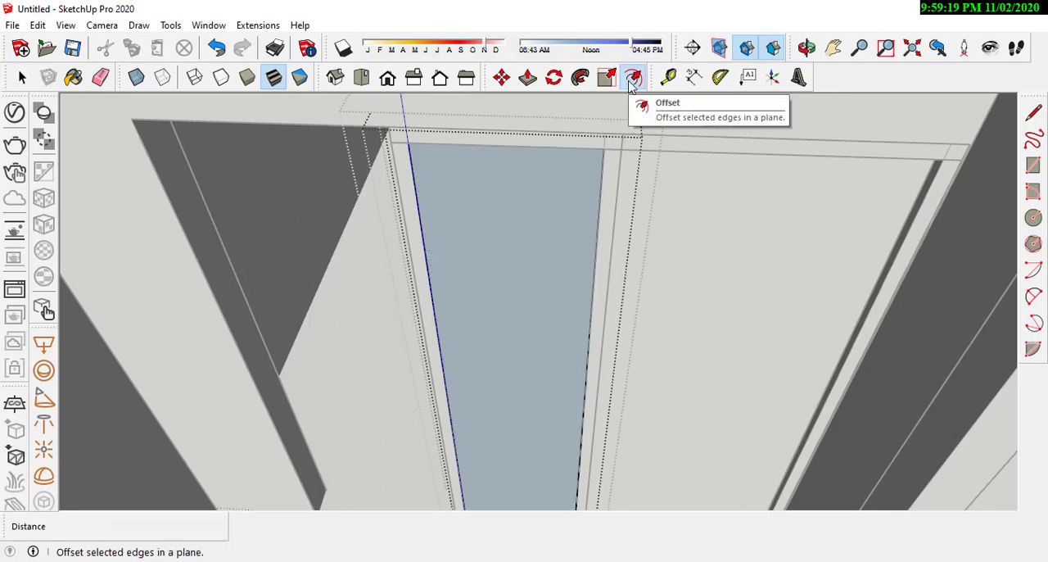
middle_drag(600, 181, 488, 158)
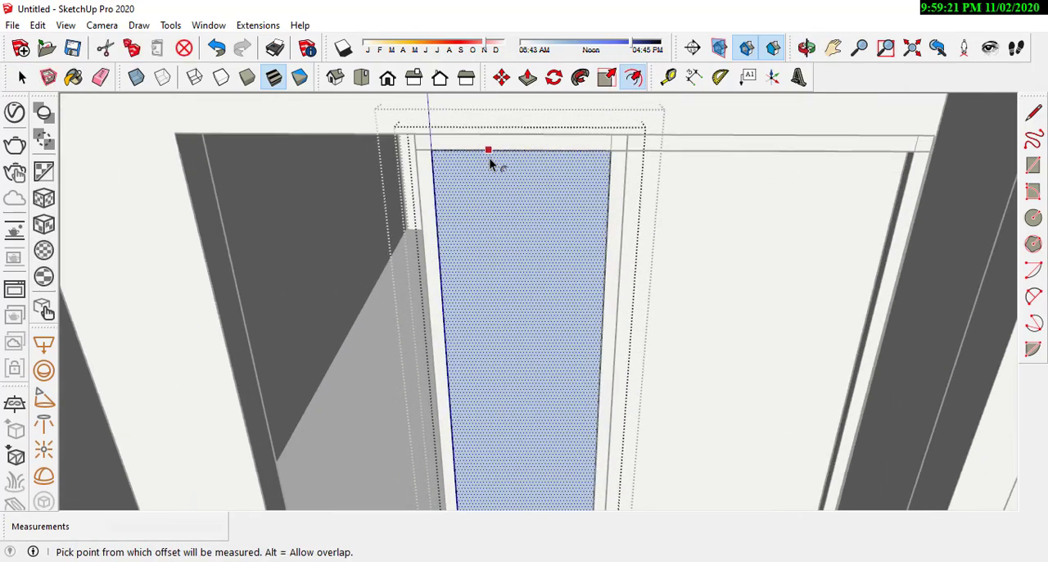
scroll(488, 161, up, 2)
click(433, 168)
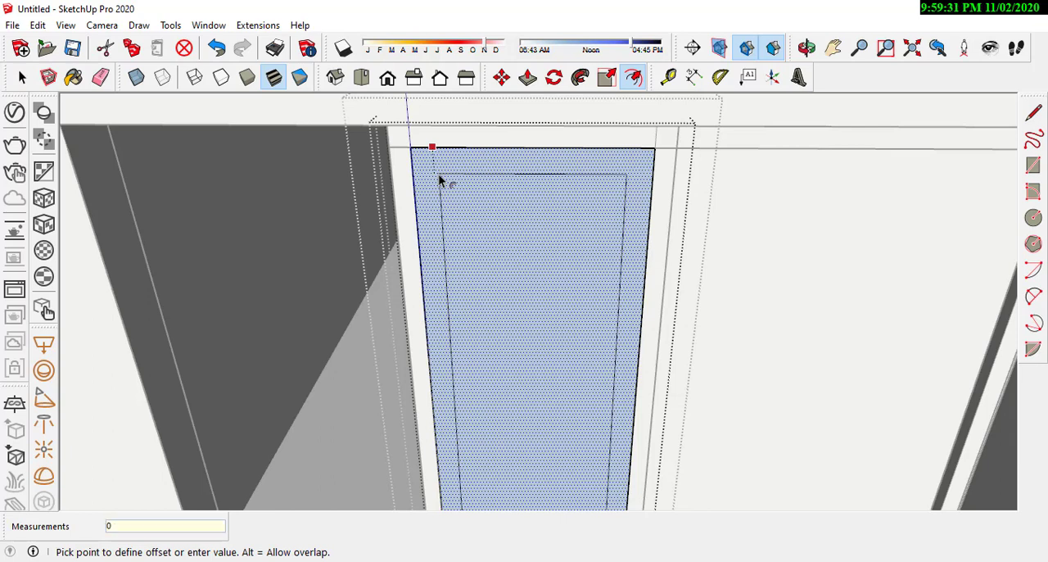
text(6)
key(Return)
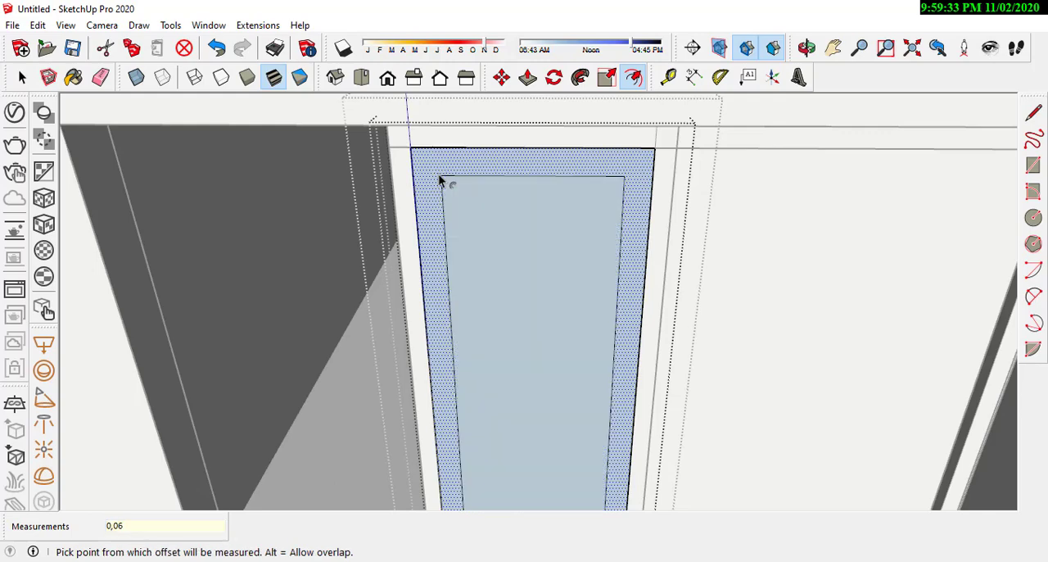
Step: Pull the panel's border face out 0.03 m to form the sash around the pane
click(529, 77)
middle_drag(524, 245, 630, 227)
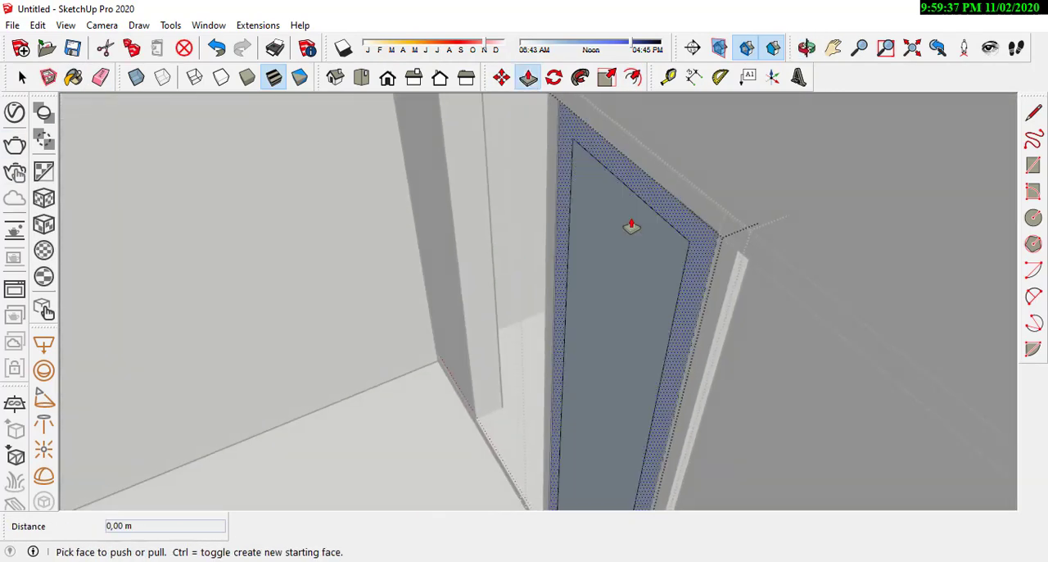
drag(696, 235, 714, 231)
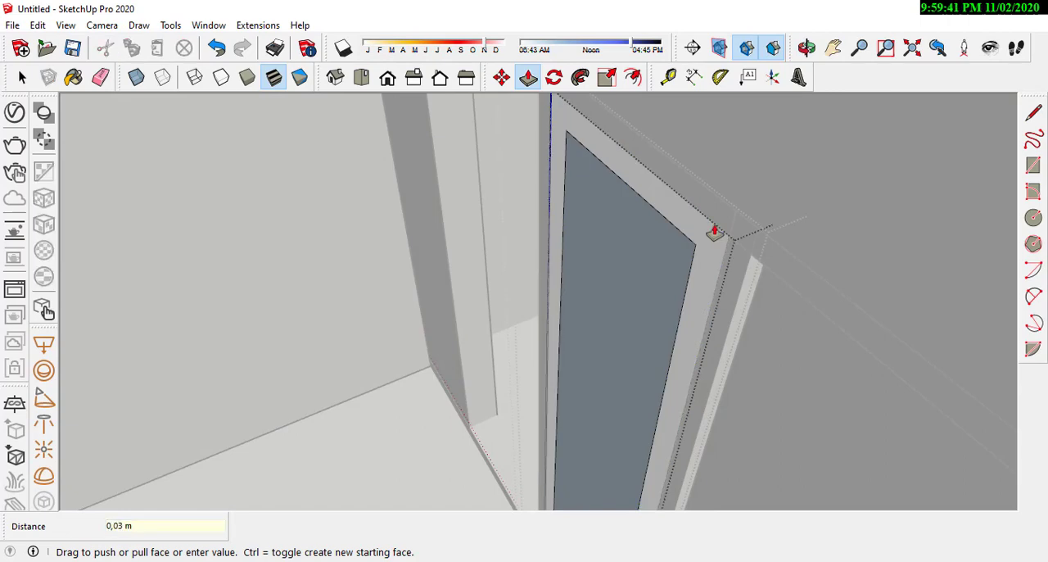
click(22, 77)
Step: Make the inner pane face and its edges a separate group within the sash
middle_drag(390, 211, 713, 265)
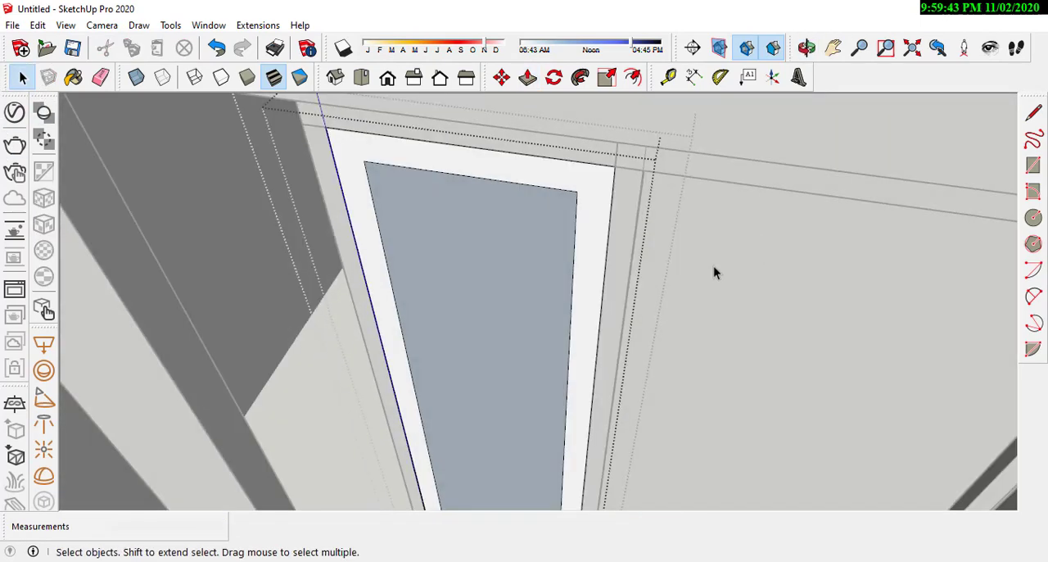
click(527, 289)
middle_drag(527, 289, 601, 296)
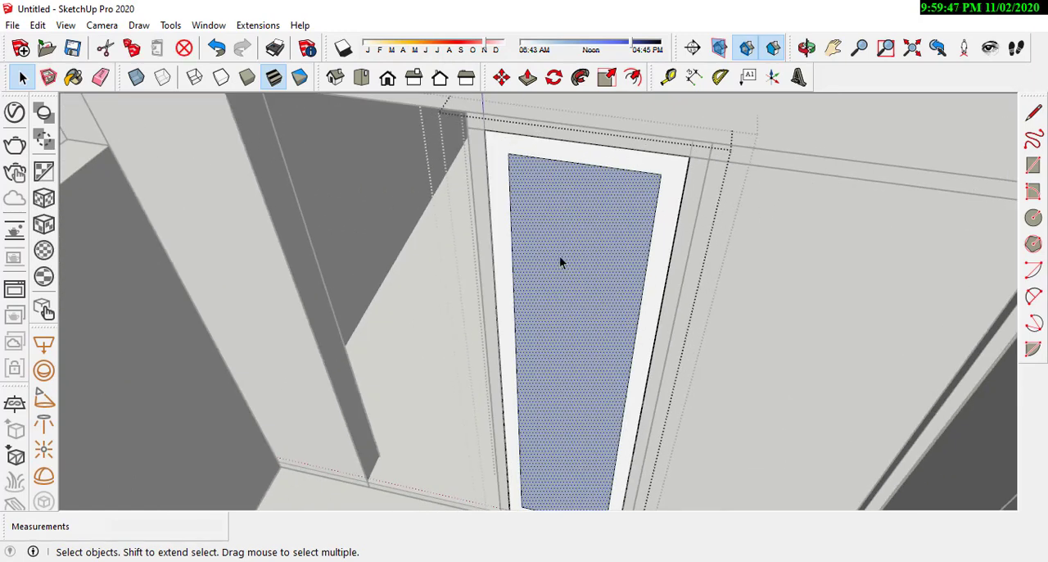
scroll(598, 278, up, 2)
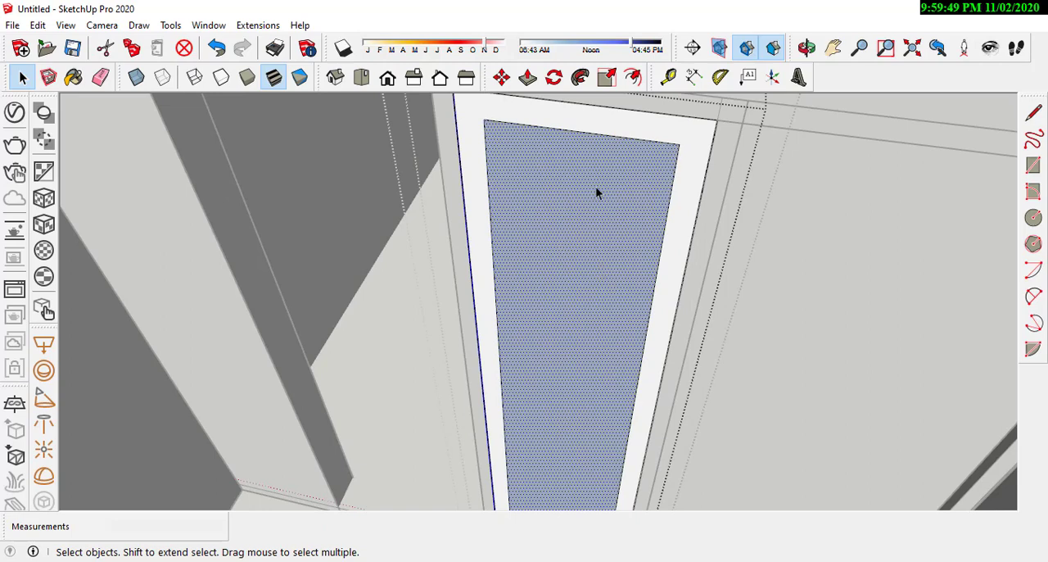
double_click(573, 226)
right_click(573, 226)
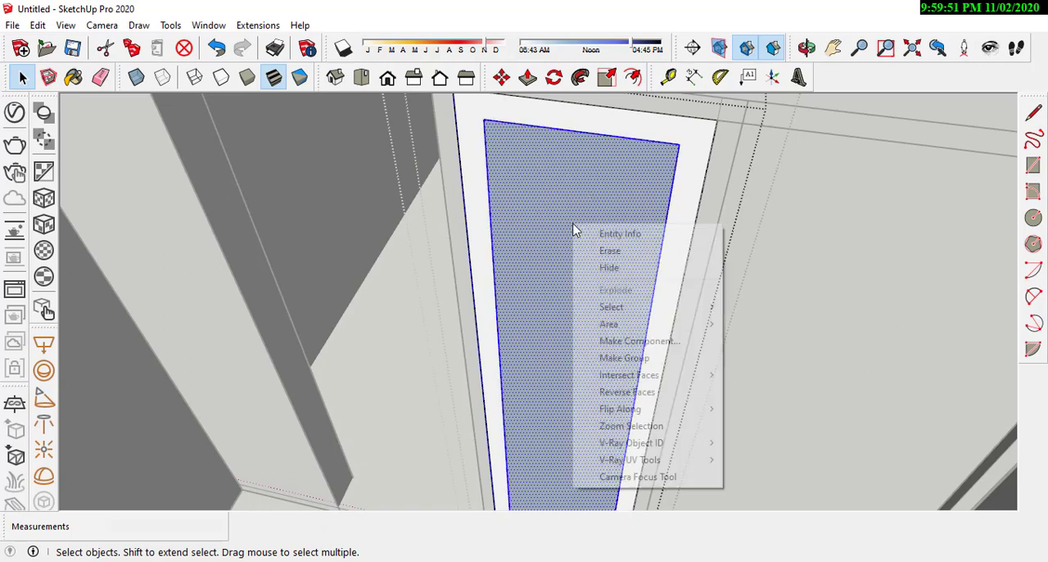
click(620, 357)
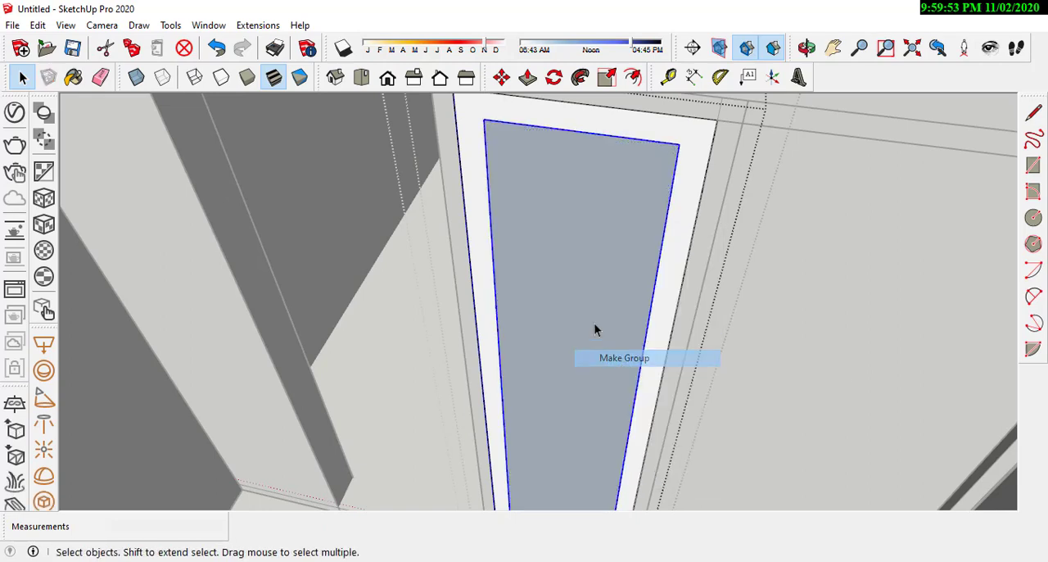
Step: Move the glass pane group within the sash's depth, using its lower corner as the reference point
scroll(598, 240, down, 3)
scroll(598, 240, down, 1)
click(502, 77)
scroll(548, 422, up, 6)
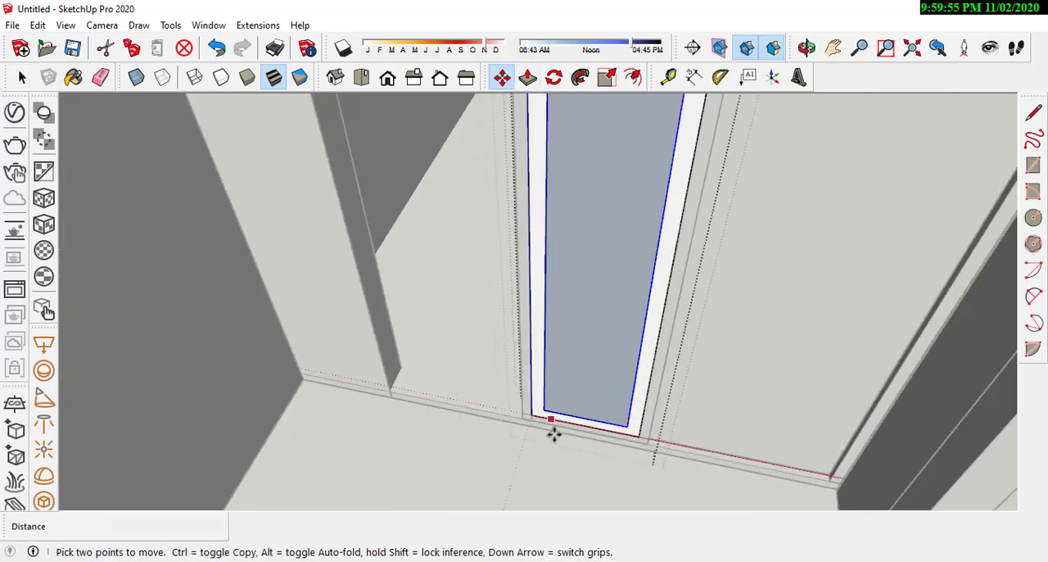
click(541, 409)
middle_drag(579, 390, 480, 418)
click(447, 417)
scroll(472, 369, down, 5)
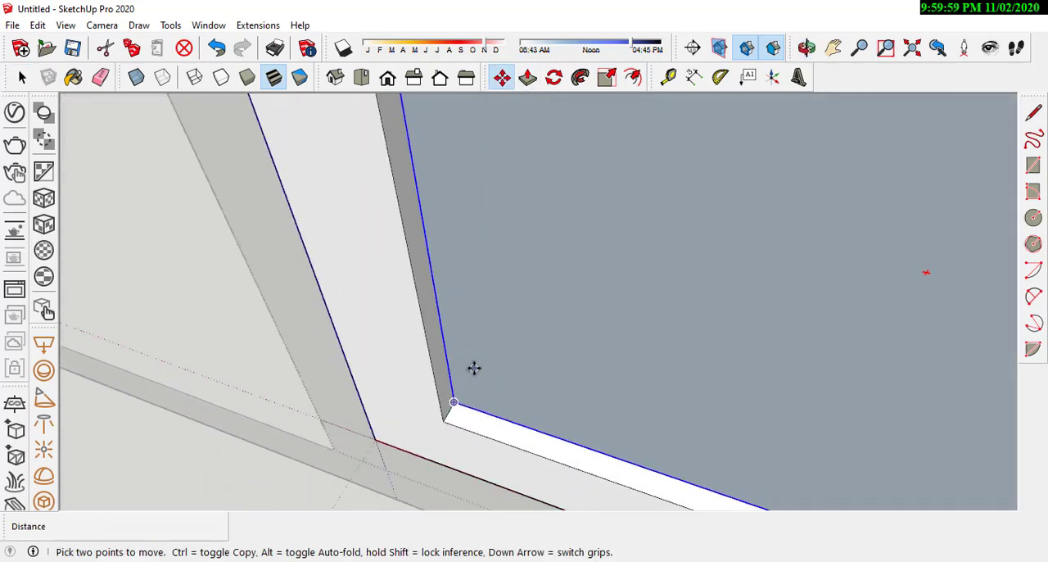
scroll(511, 255, down, 1)
scroll(534, 315, down, 3)
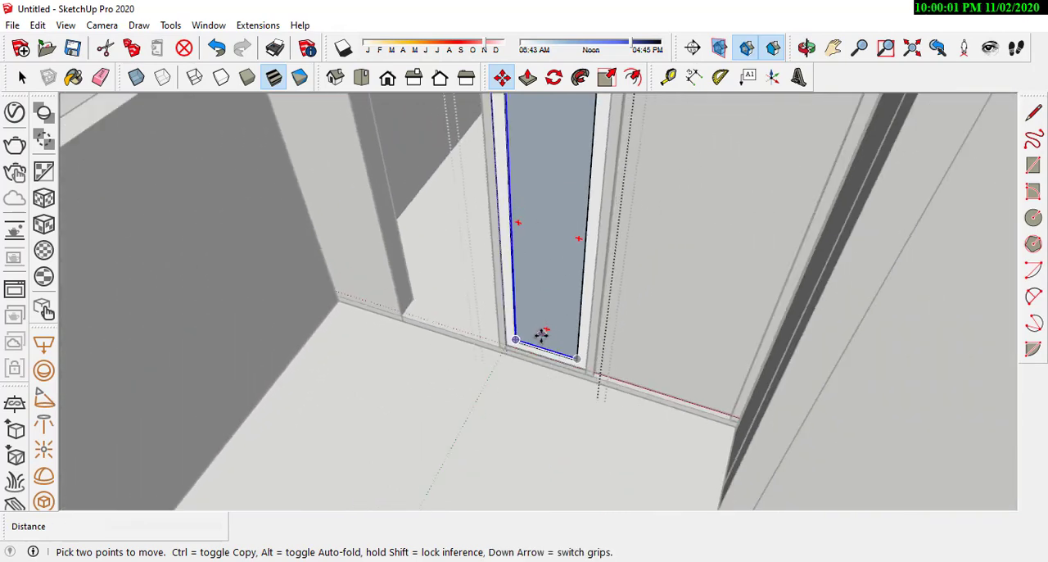
middle_drag(542, 341, 594, 400)
scroll(580, 278, up, 1)
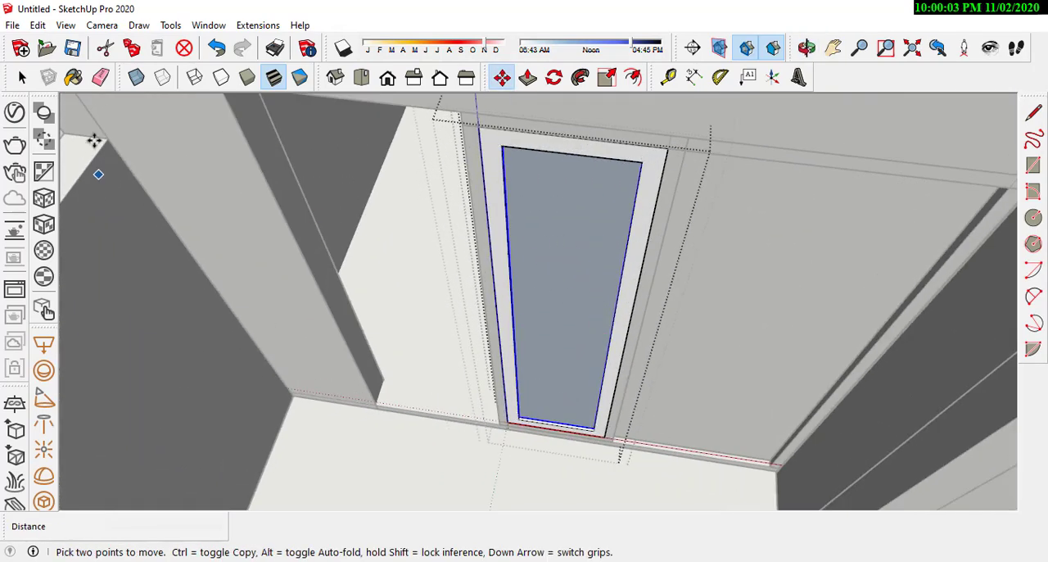
Step: Leave the nested groups, reopen the window group, and select the sash together with its pane
click(24, 82)
scroll(445, 280, down, 5)
click(219, 221)
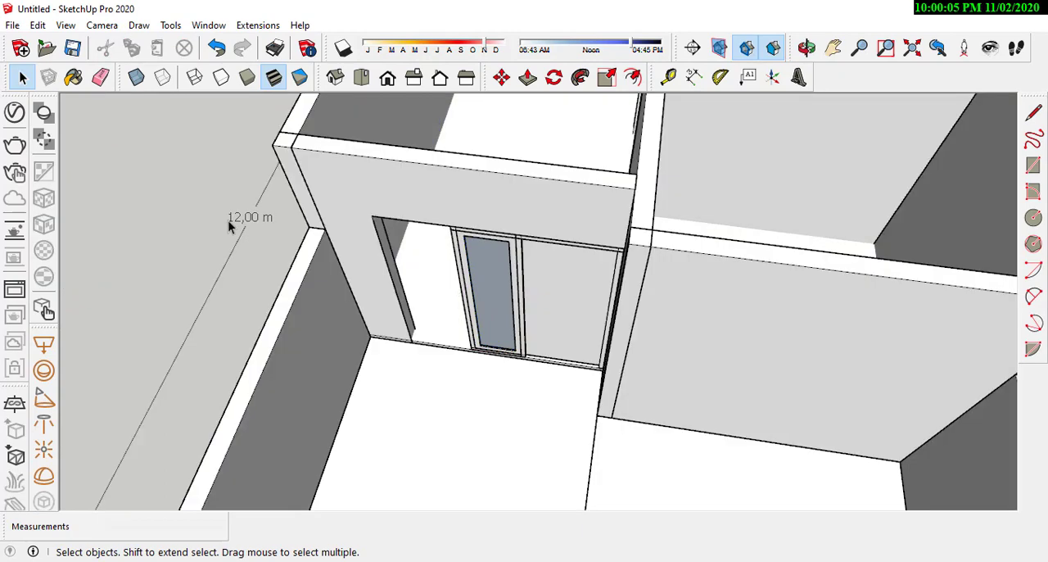
scroll(462, 281, up, 4)
click(498, 335)
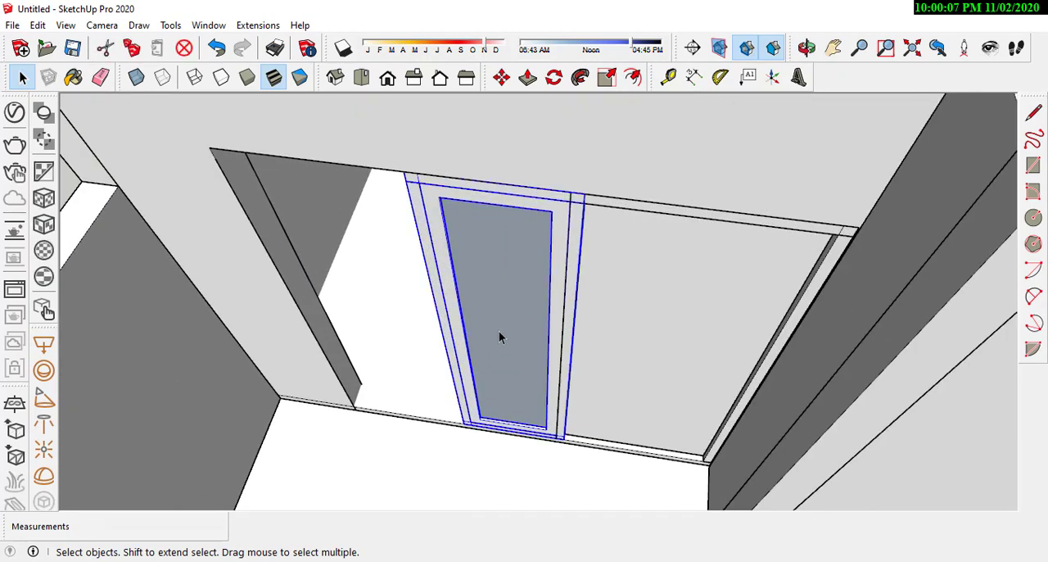
scroll(532, 344, down, 3)
scroll(533, 357, up, 4)
double_click(533, 373)
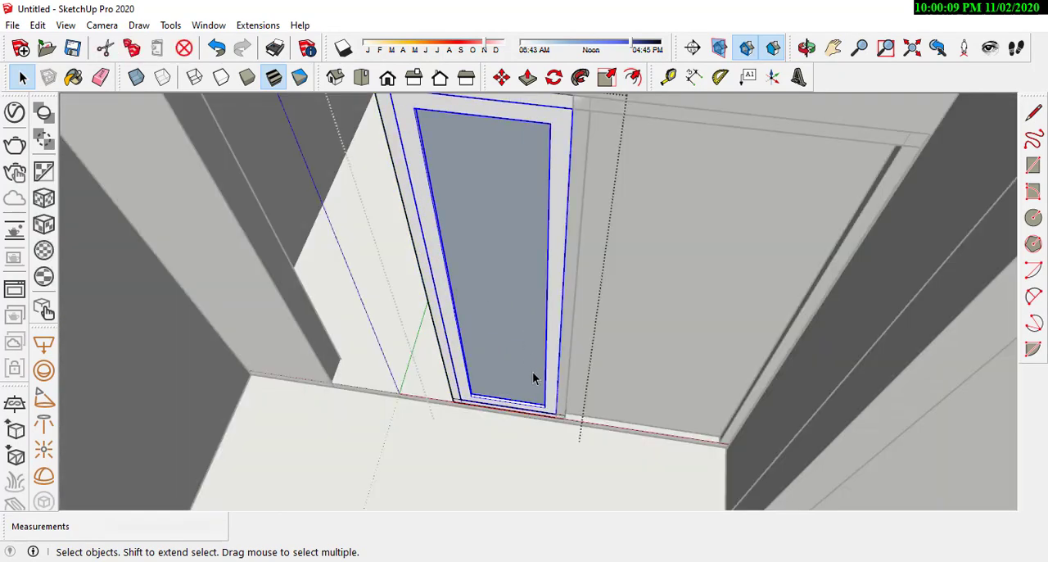
scroll(610, 374, up, 2)
scroll(578, 393, down, 1)
scroll(466, 402, up, 3)
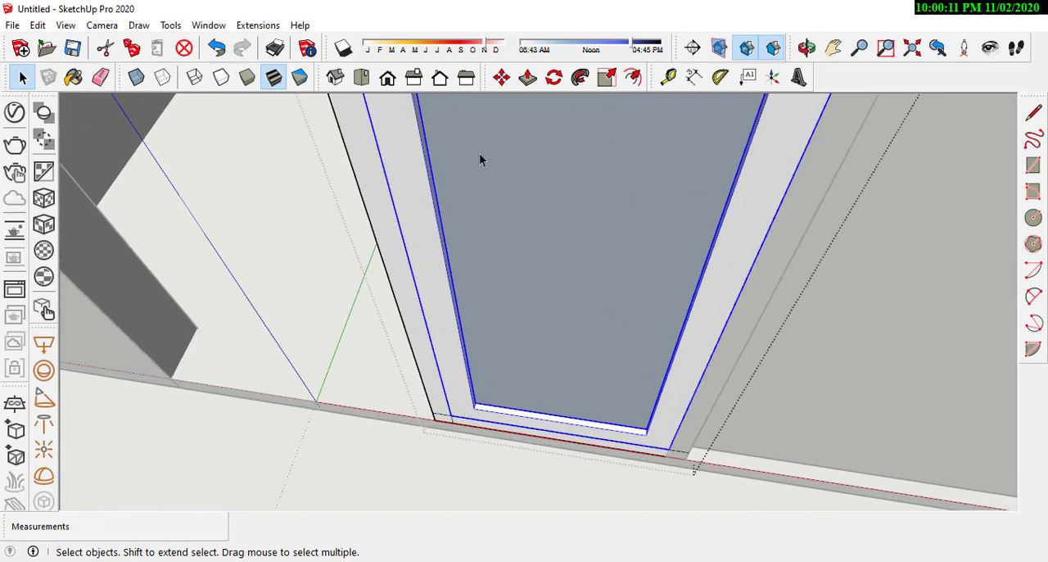
Step: Move the sash and its pane 0.03 m outward from the window frame
click(501, 77)
scroll(480, 402, up, 3)
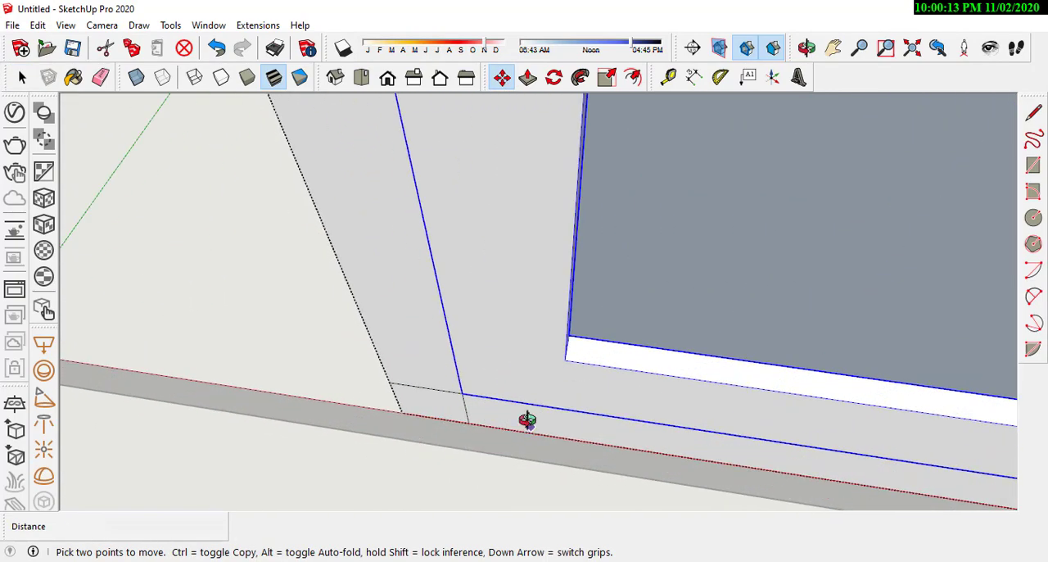
middle_drag(526, 421, 791, 416)
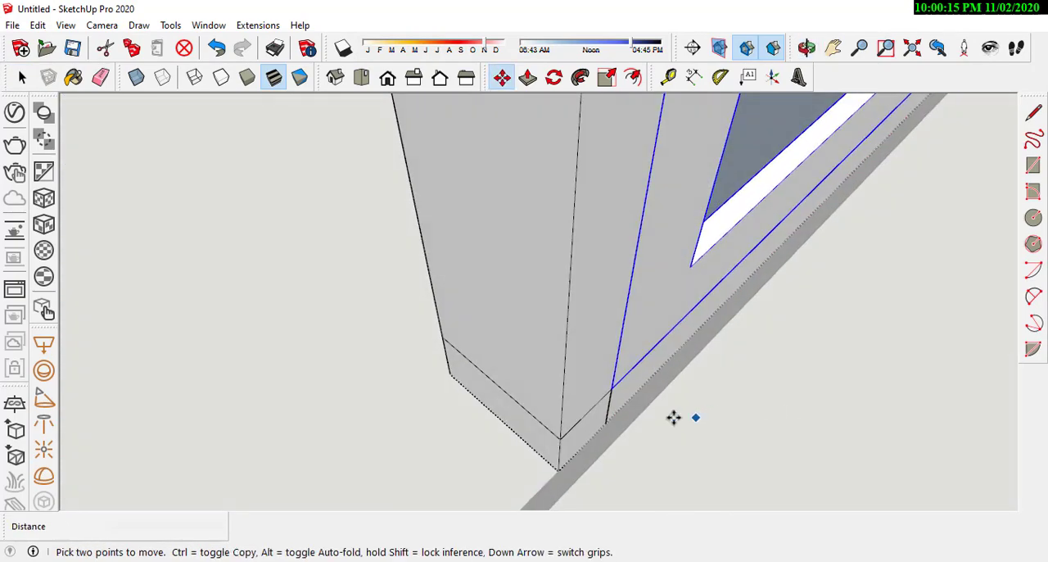
scroll(668, 398, up, 3)
middle_drag(669, 398, 486, 304)
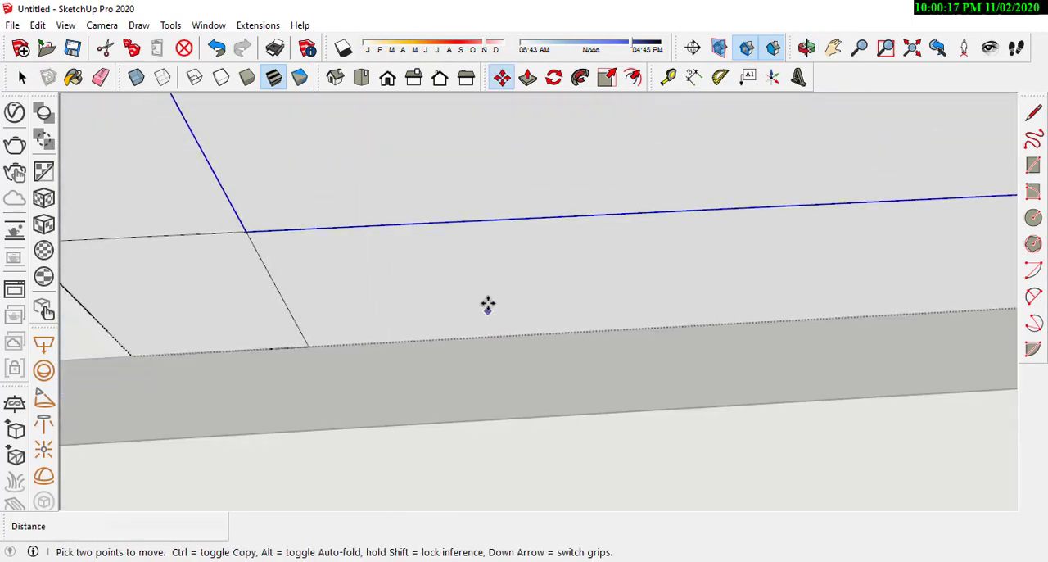
scroll(574, 372, down, 3)
scroll(641, 383, down, 3)
middle_drag(733, 464, 577, 507)
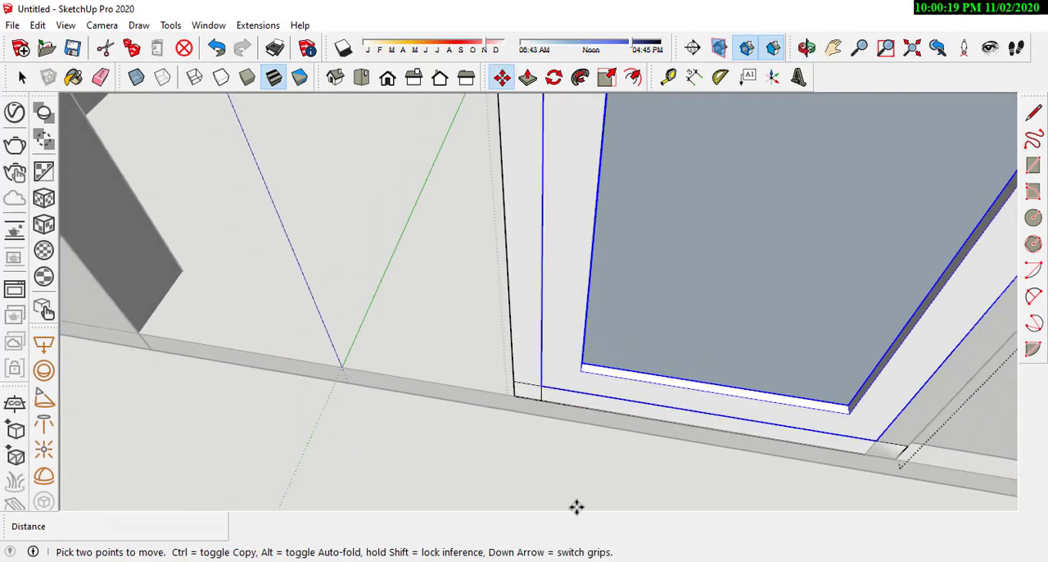
click(576, 507)
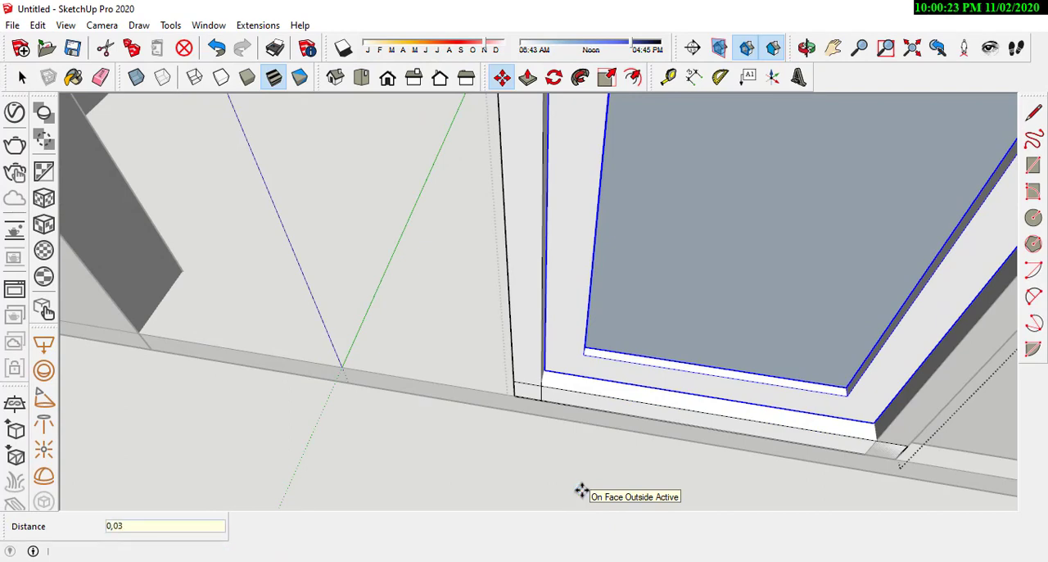
middle_drag(524, 316, 605, 267)
middle_drag(662, 236, 646, 257)
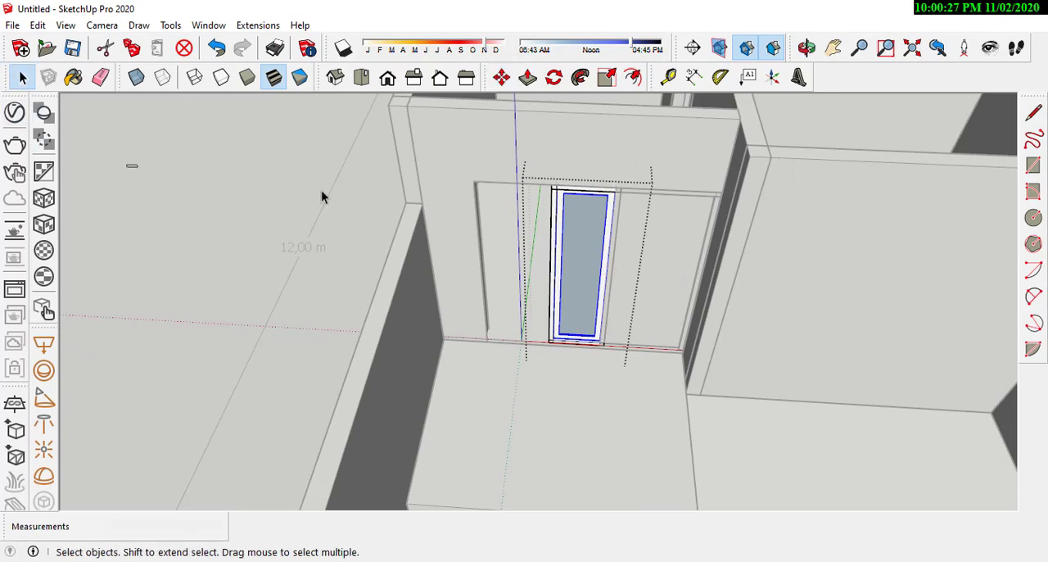
Step: Copy the window frame's outer vertical post 0.68 m across to the far side of the empty opening
scroll(562, 205, up, 5)
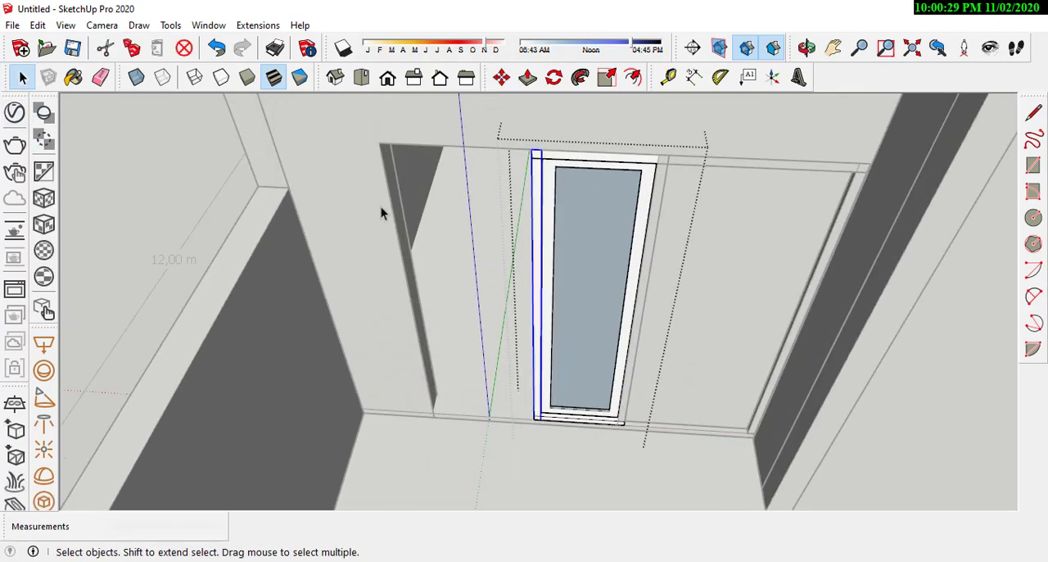
click(501, 77)
scroll(517, 166, up, 4)
scroll(544, 162, down, 3)
scroll(556, 156, up, 1)
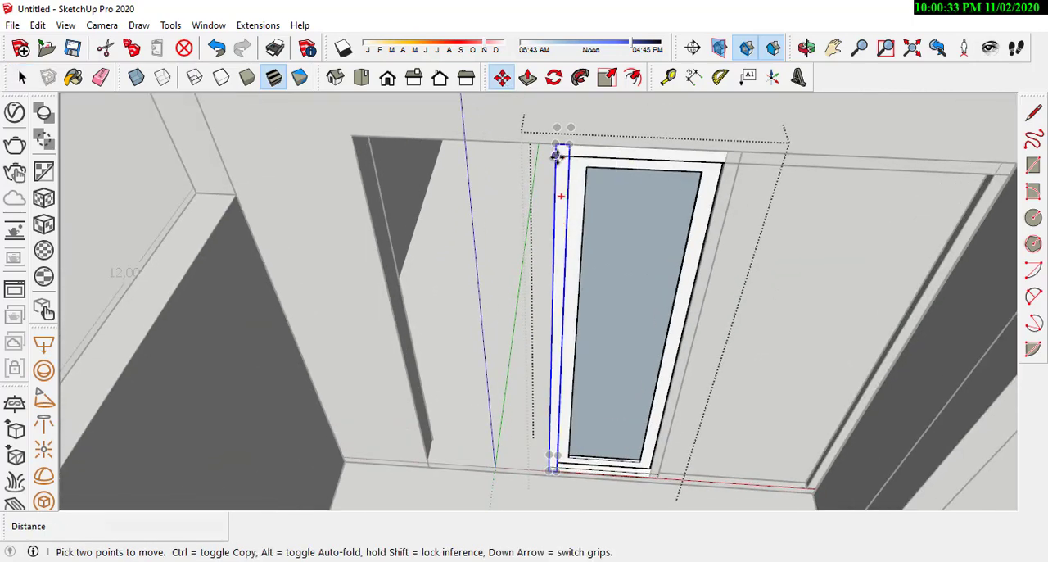
click(556, 156)
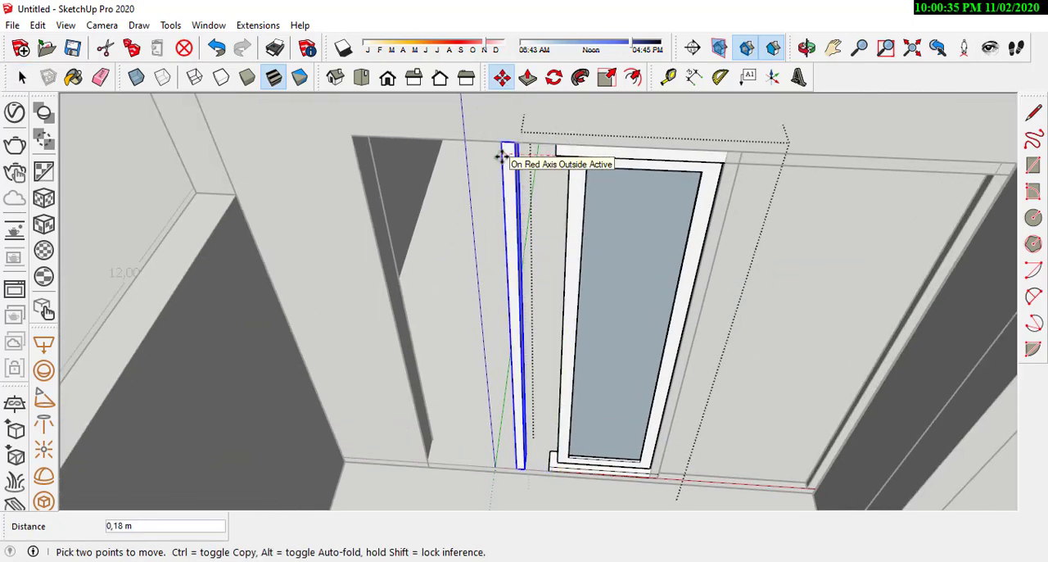
key(ctrl)
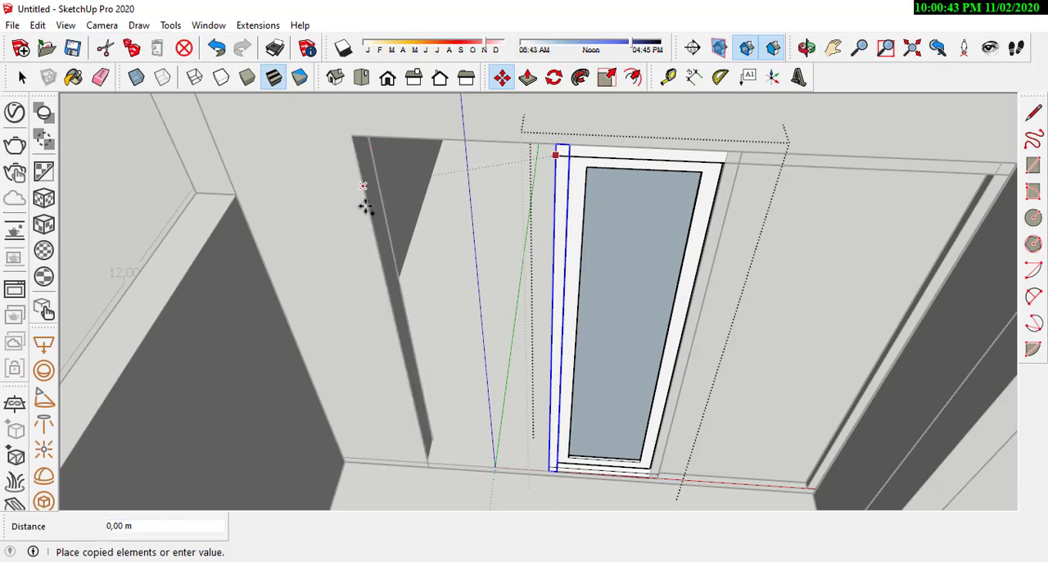
click(380, 239)
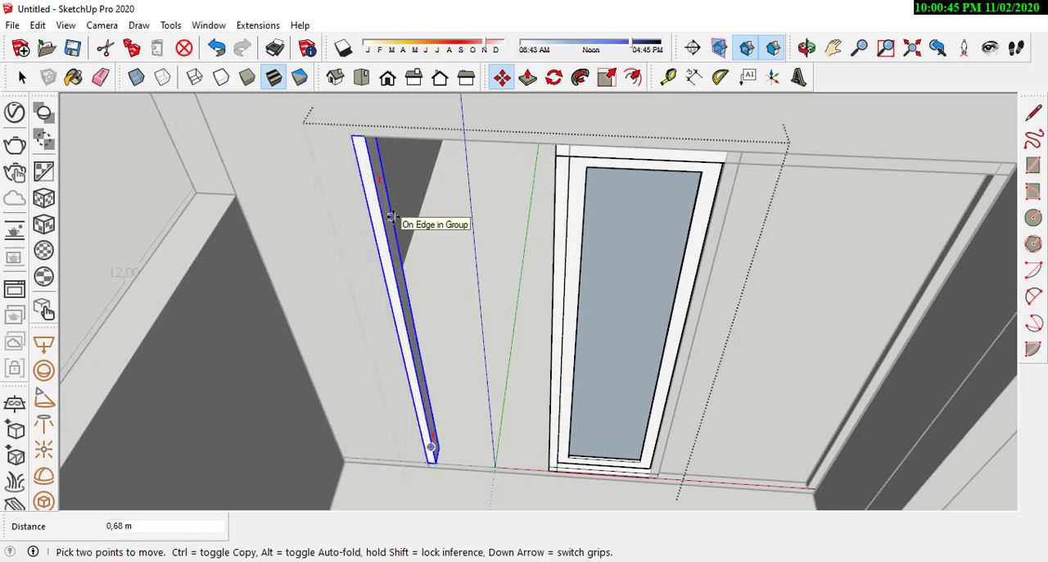
click(22, 77)
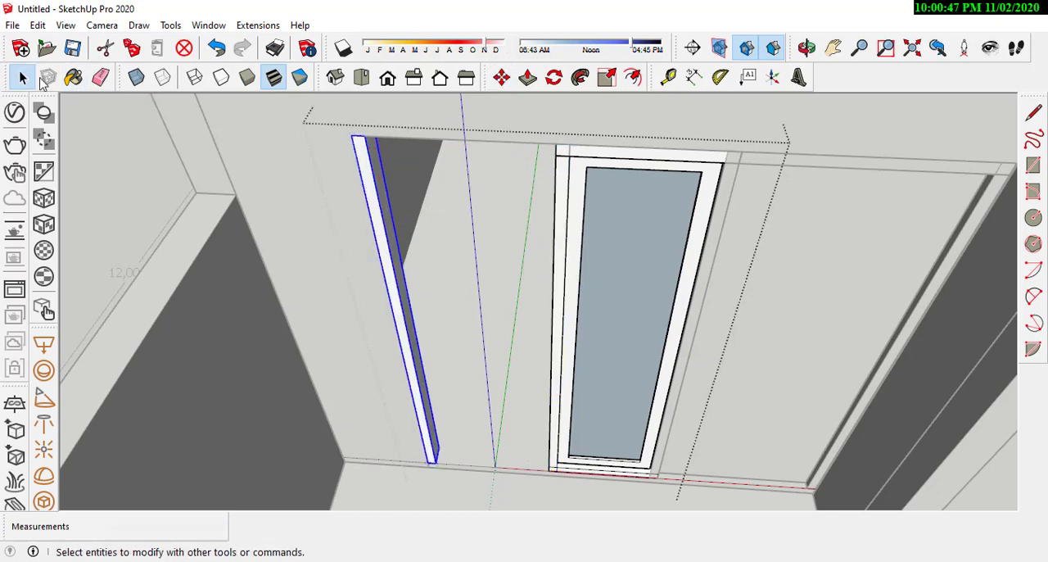
Step: Open the top frame rail group and pull its end face 0.68 m to reach the copied post
click(591, 163)
middle_drag(591, 163, 693, 221)
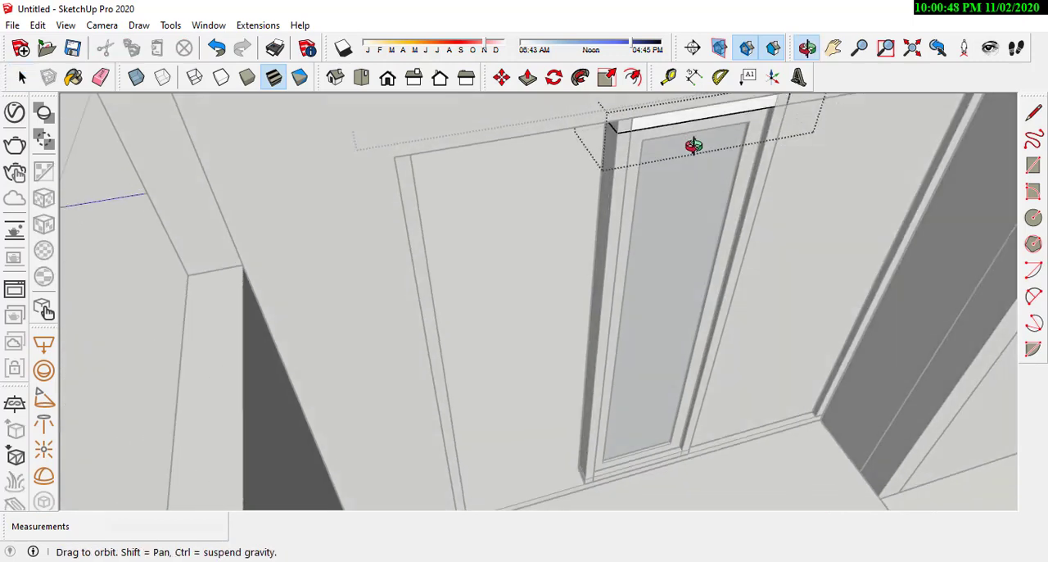
click(527, 77)
scroll(603, 143, up, 2)
mouse_move(616, 140)
middle_down()
mouse_move(604, 133)
mouse_move(613, 150)
middle_up()
click(613, 152)
click(314, 236)
middle_drag(353, 227, 517, 219)
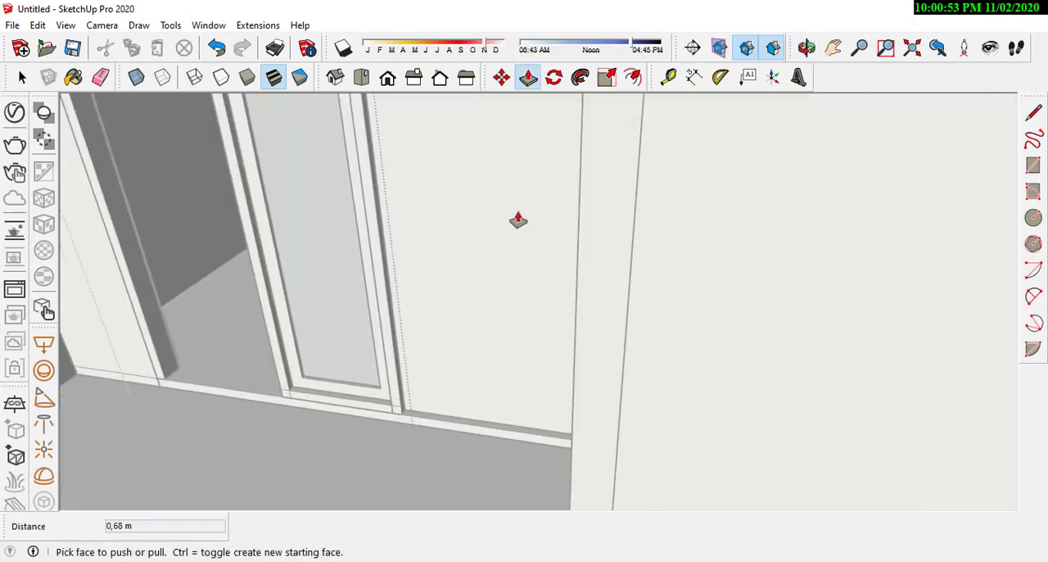
scroll(519, 221, down, 3)
middle_drag(417, 210, 84, 131)
click(20, 80)
click(250, 249)
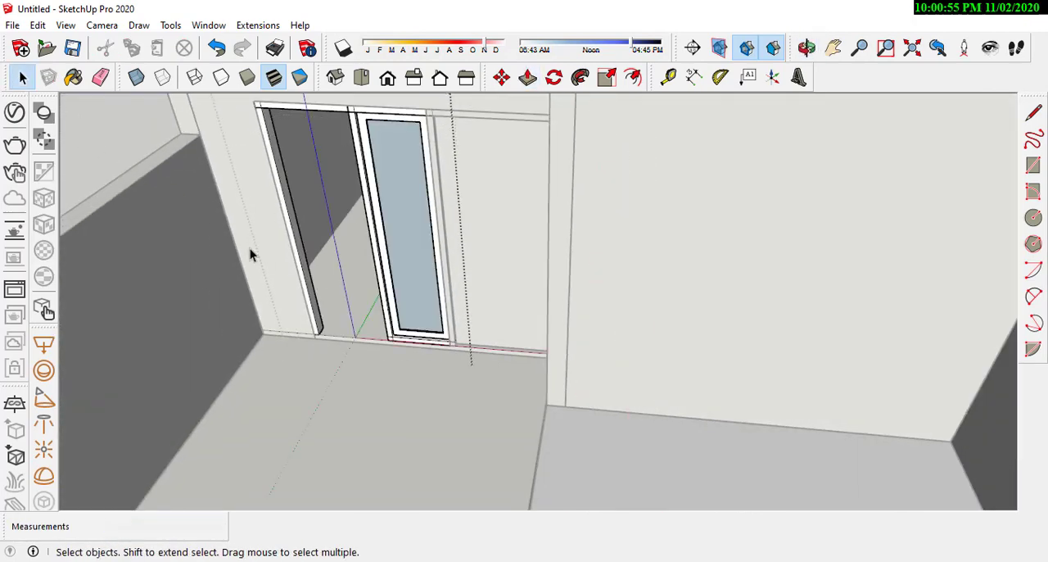
Step: Open the bottom frame rail group and pull its end face 0.67 m to reach the copied post
middle_drag(249, 248, 411, 269)
scroll(448, 383, up, 5)
mouse_move(469, 372)
middle_down()
mouse_move(629, 311)
mouse_move(482, 362)
middle_up()
scroll(483, 363, up, 3)
middle_drag(639, 245, 548, 319)
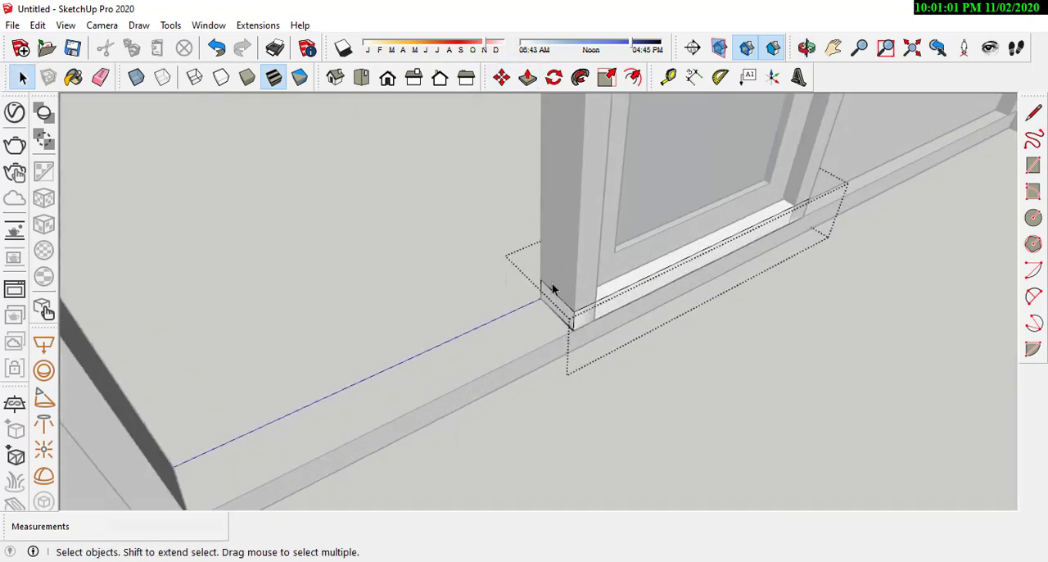
click(527, 77)
scroll(547, 303, down, 3)
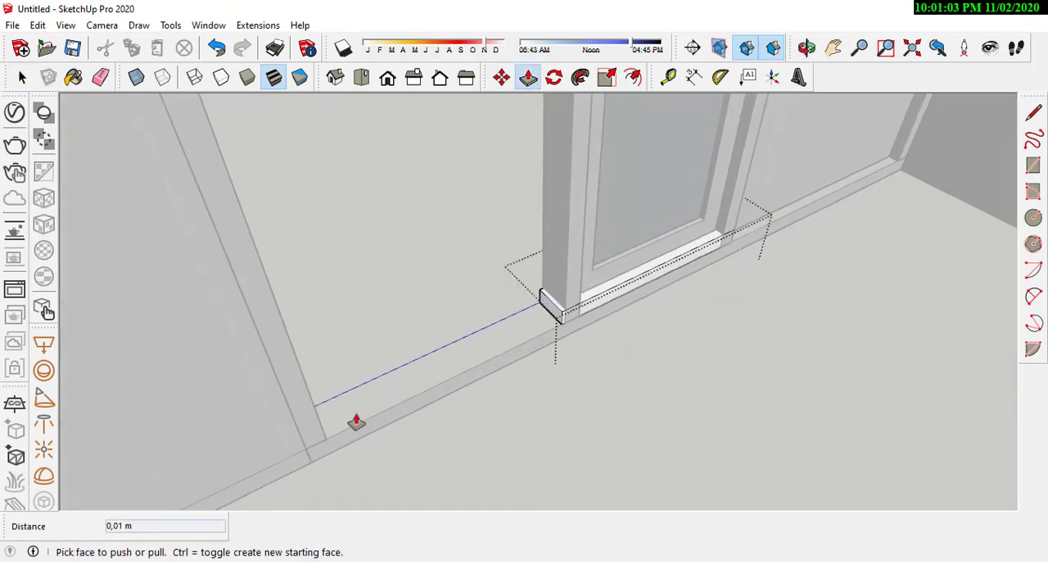
drag(549, 316, 303, 439)
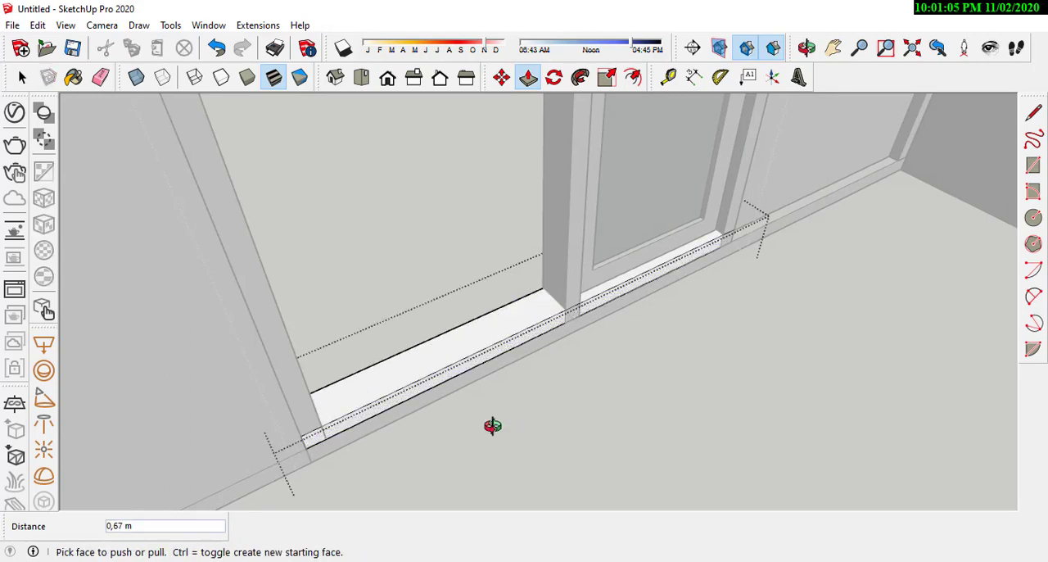
middle_drag(491, 426, 482, 409)
scroll(482, 410, down, 3)
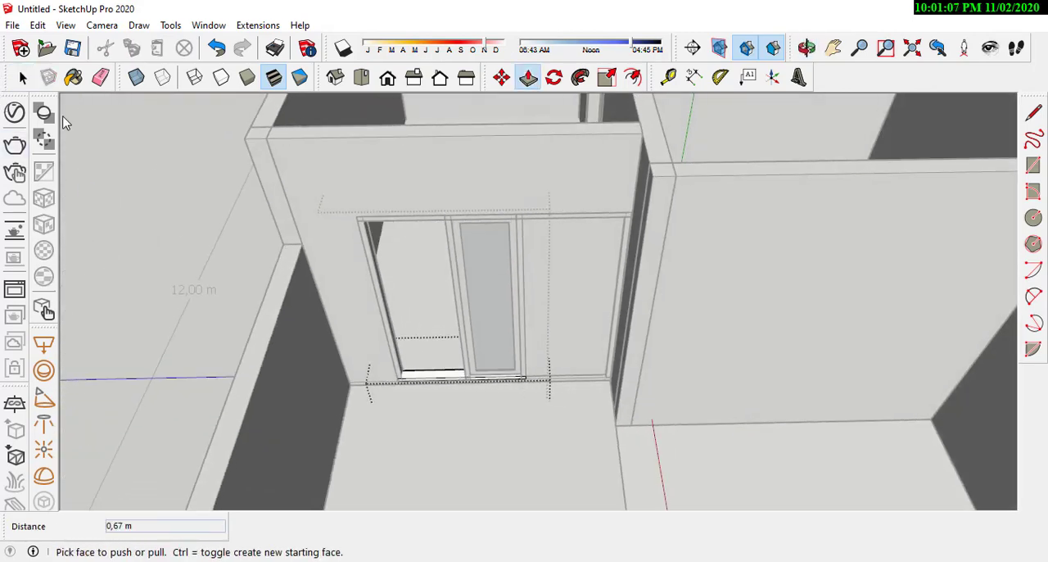
Step: Move the glass pane about 0.50 m out of the sash, snapping its lower corner to the empty bay's inner frame corner
key(space)
scroll(424, 307, up, 3)
click(502, 208)
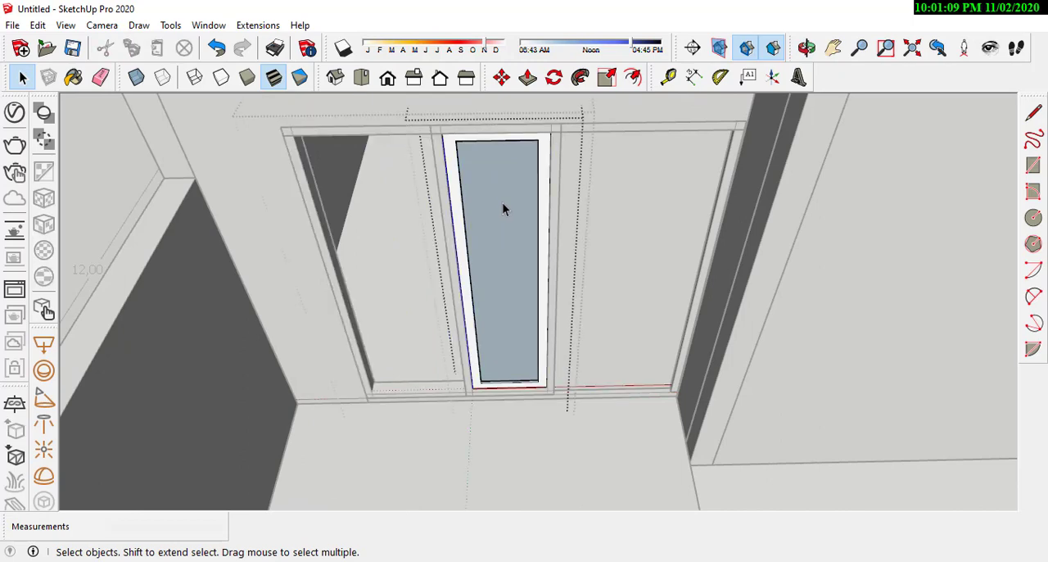
scroll(471, 388, up, 3)
scroll(471, 388, up, 2)
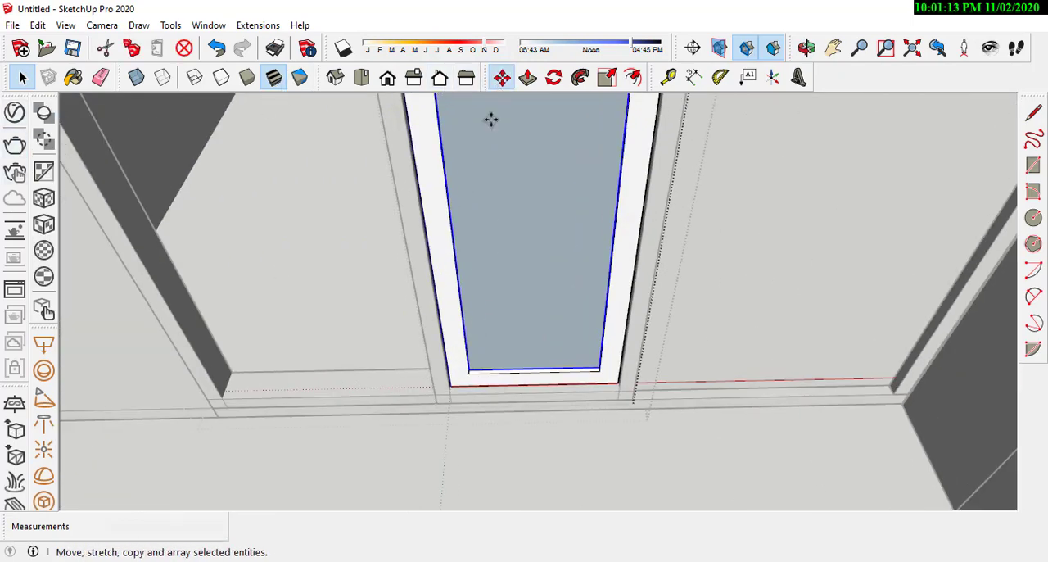
scroll(608, 363, up, 5)
click(641, 348)
scroll(851, 275, down, 5)
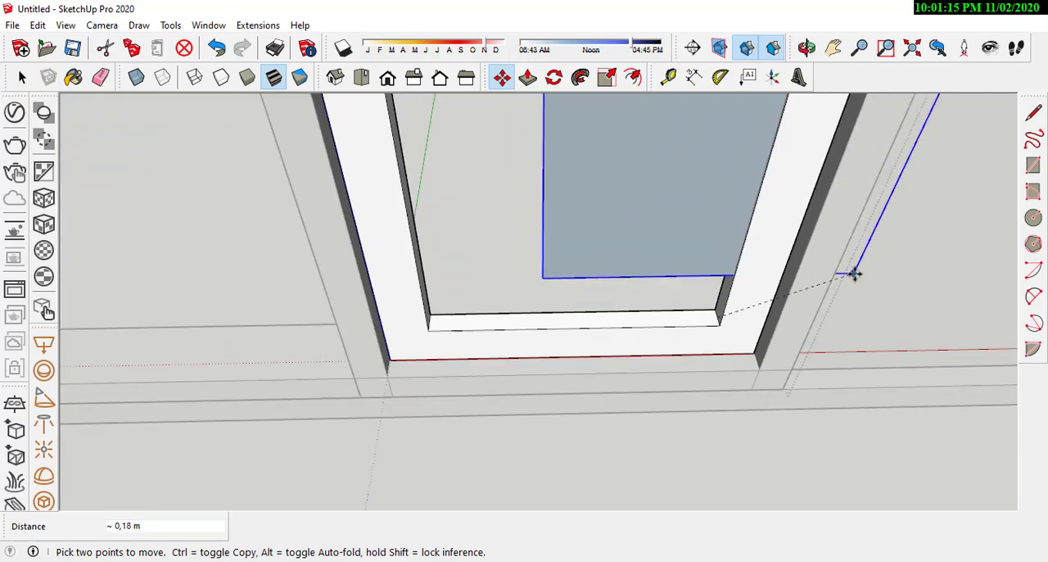
scroll(557, 309, up, 3)
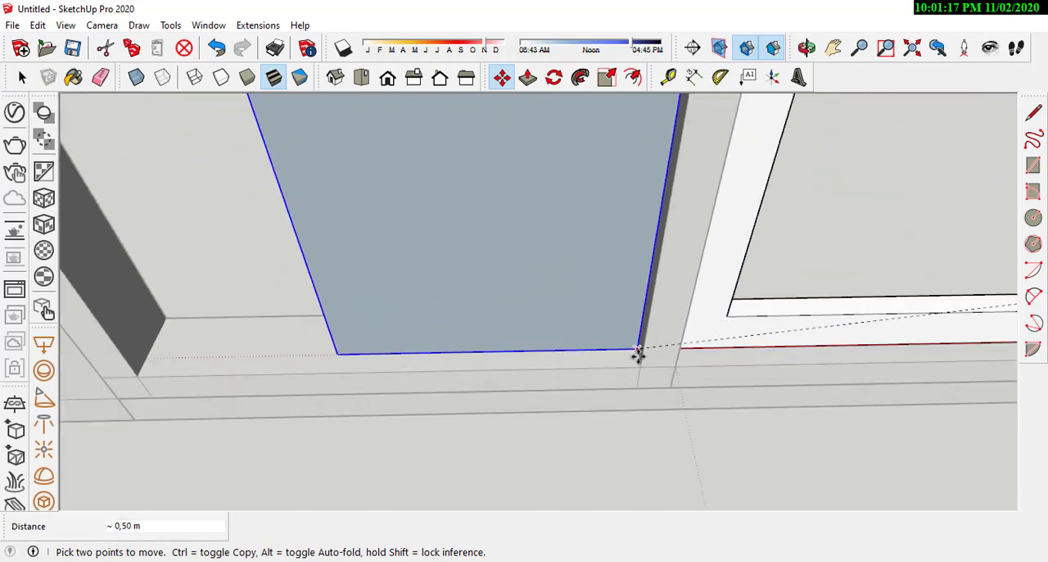
click(638, 363)
scroll(547, 384, down, 4)
scroll(517, 358, down, 4)
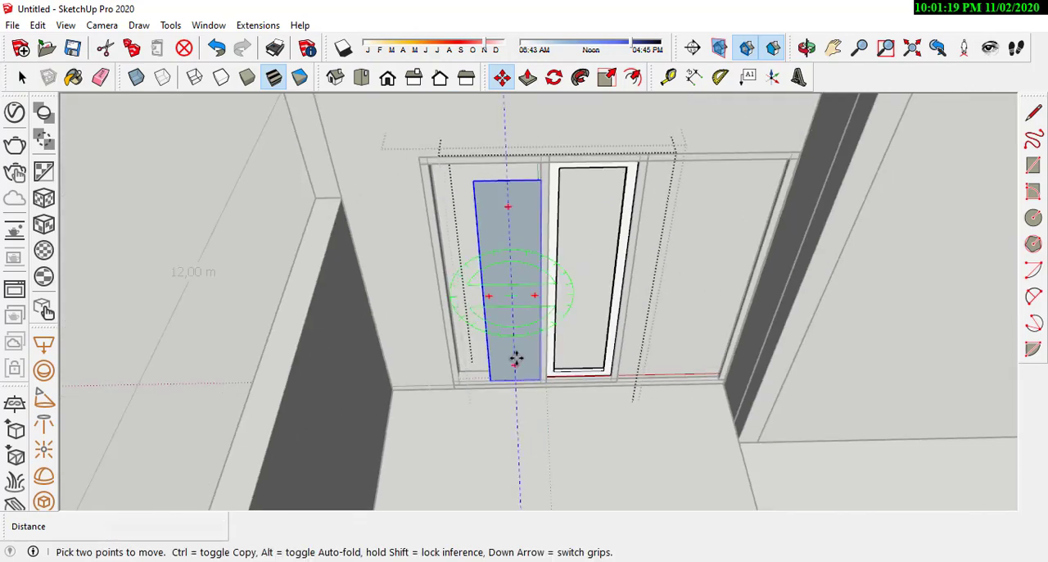
scroll(511, 254, up, 4)
click(18, 84)
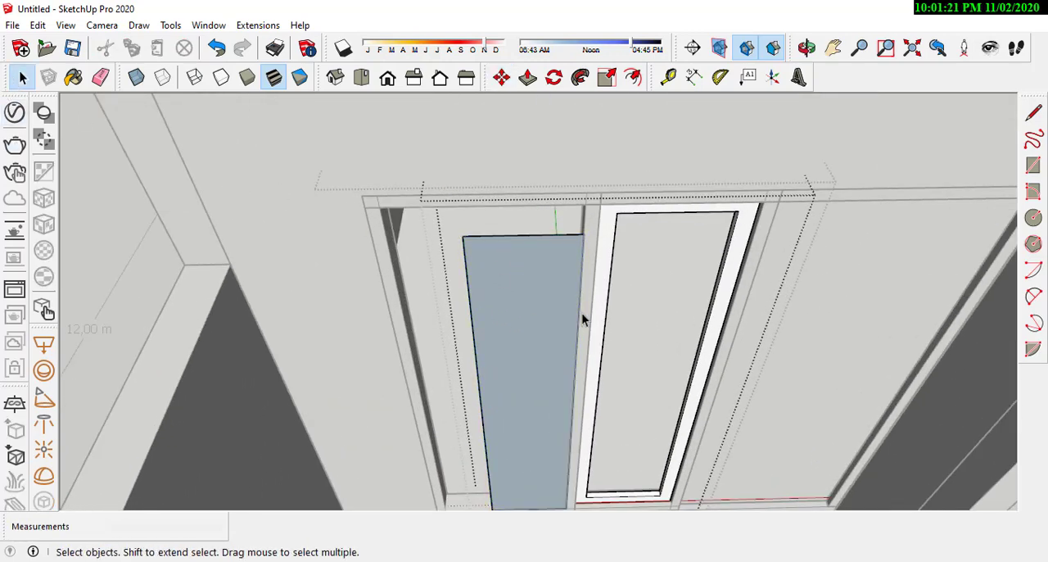
Step: Open the glass pane group and stretch its upper edge to meet the underside of the window frame's top rail
double_click(581, 312)
click(527, 263)
scroll(491, 230, up, 5)
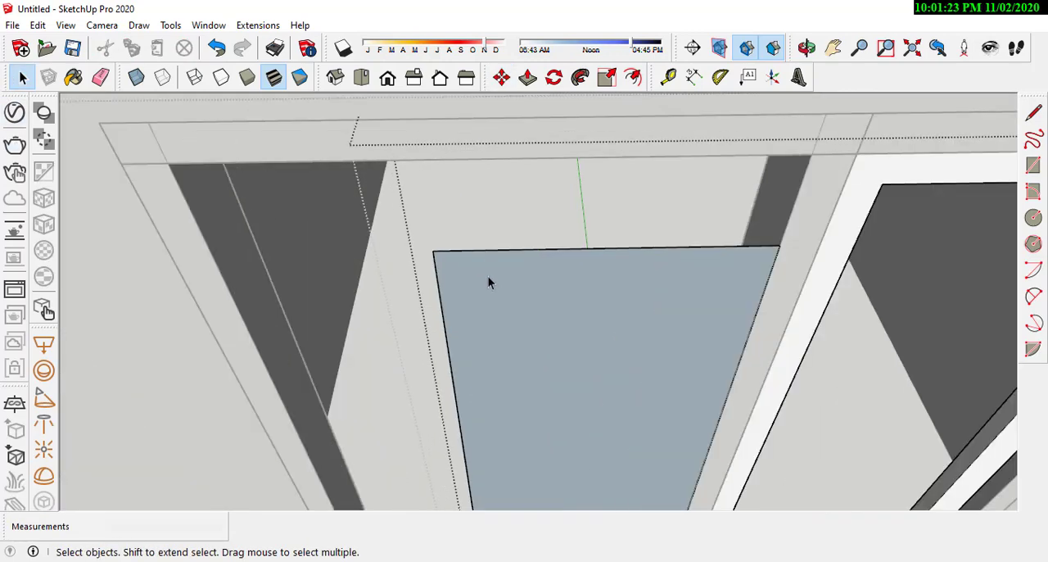
double_click(488, 276)
drag(360, 213, 852, 280)
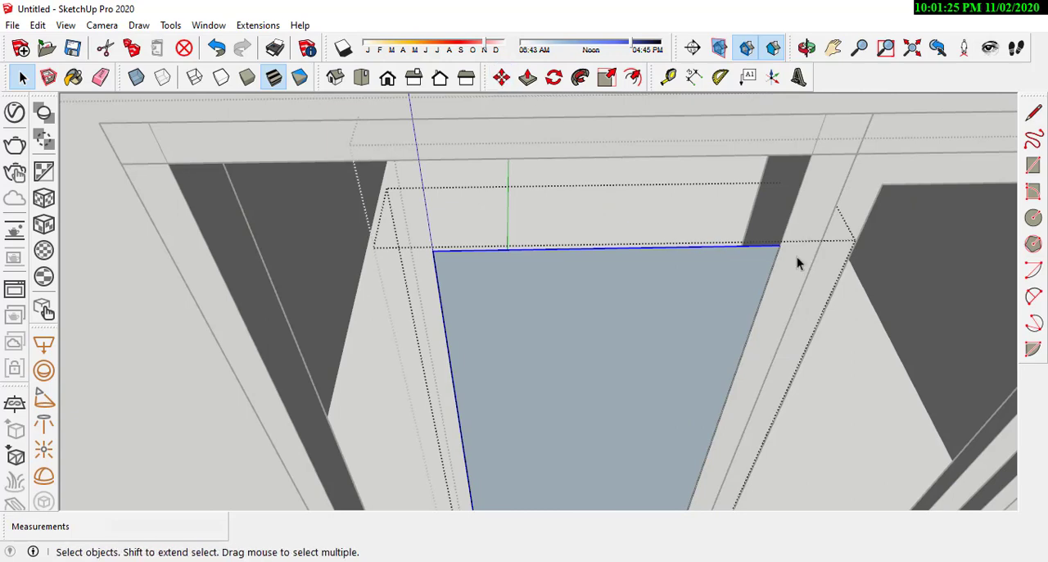
click(503, 80)
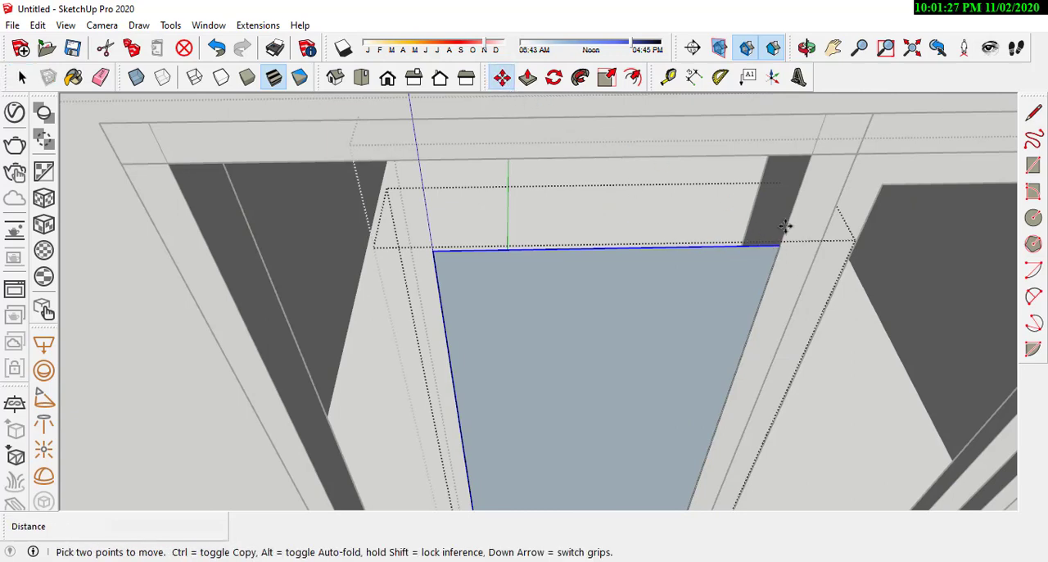
click(784, 225)
click(807, 159)
scroll(573, 123, down, 5)
Step: Stretch the glass pane's short side about 0.25 m to the frame's outer post and close the pane group
click(22, 76)
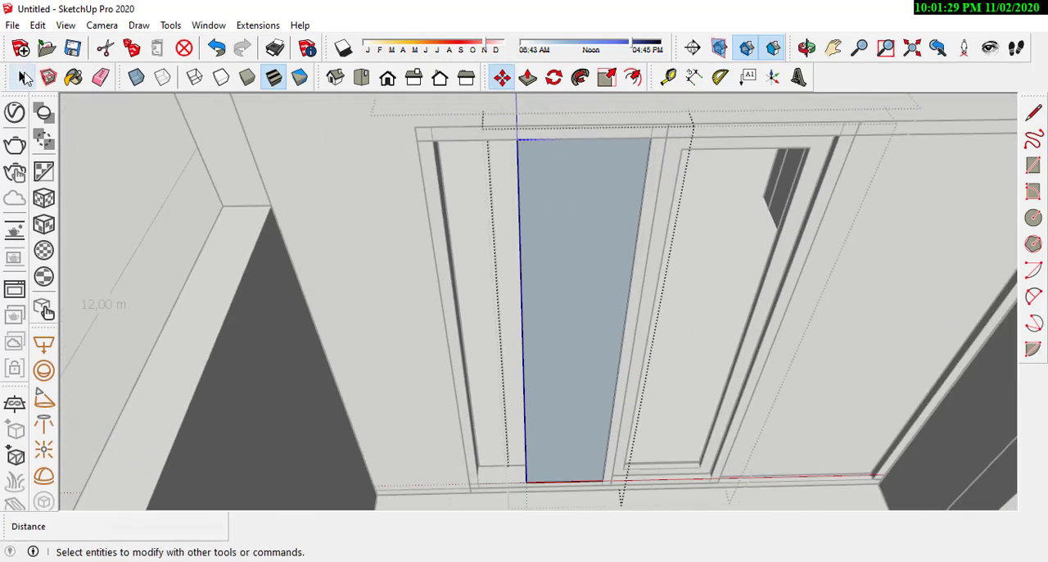
click(23, 77)
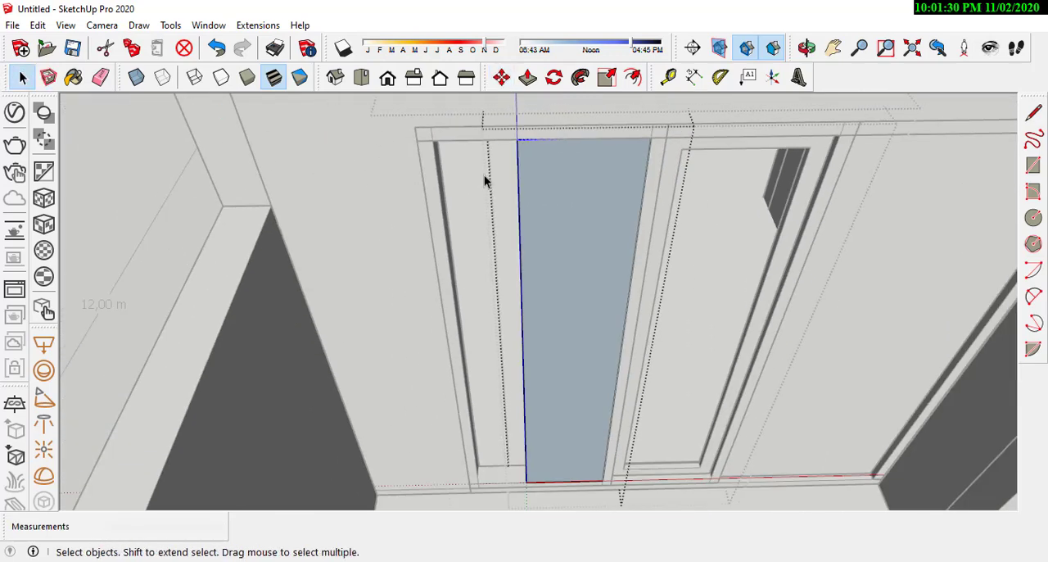
click(504, 80)
scroll(521, 145, up, 3)
click(524, 121)
click(350, 126)
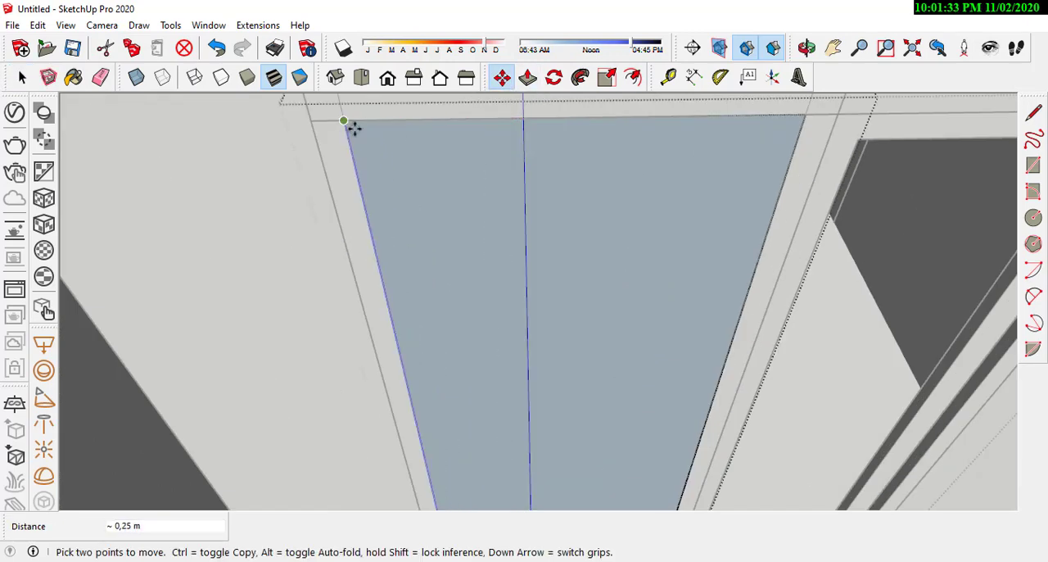
scroll(351, 128, down, 1)
click(20, 85)
click(551, 248)
scroll(332, 190, down, 4)
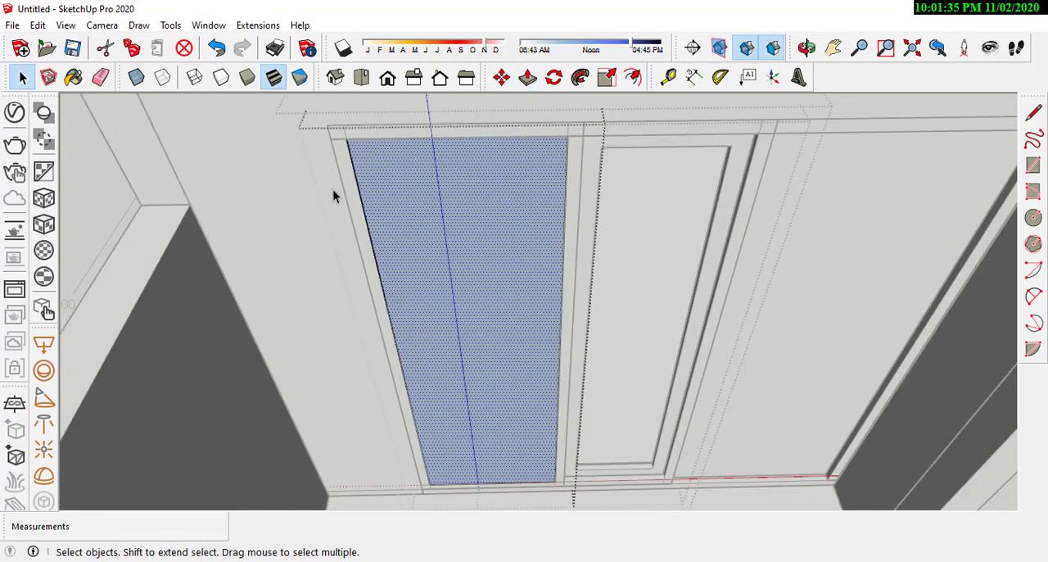
click(122, 205)
Step: Move the glass pane 0.05 m along the green axis into the depth of the window frame and close the window group
middle_drag(551, 276, 497, 264)
scroll(342, 444, up, 8)
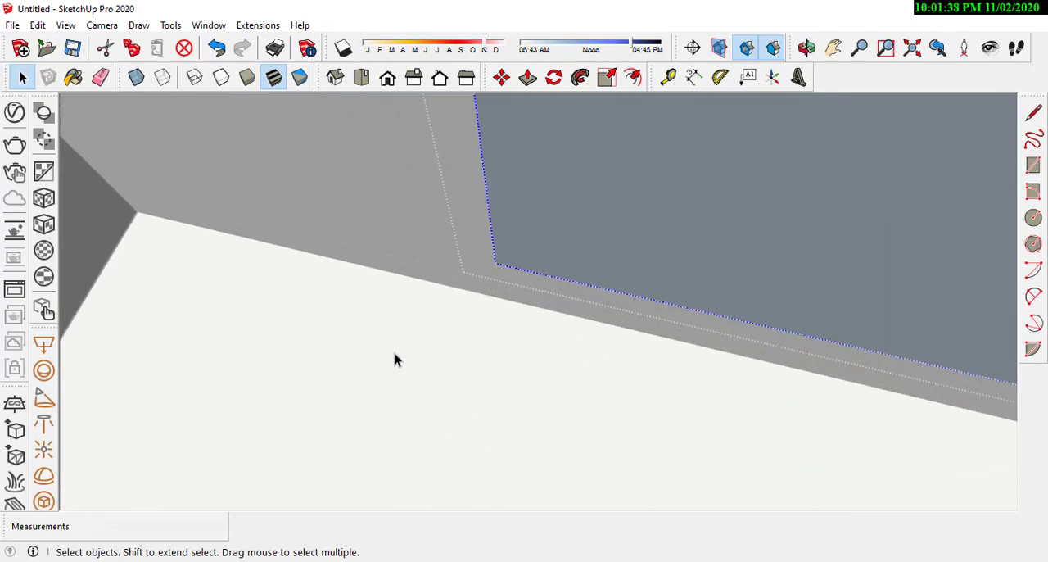
middle_drag(396, 360, 451, 126)
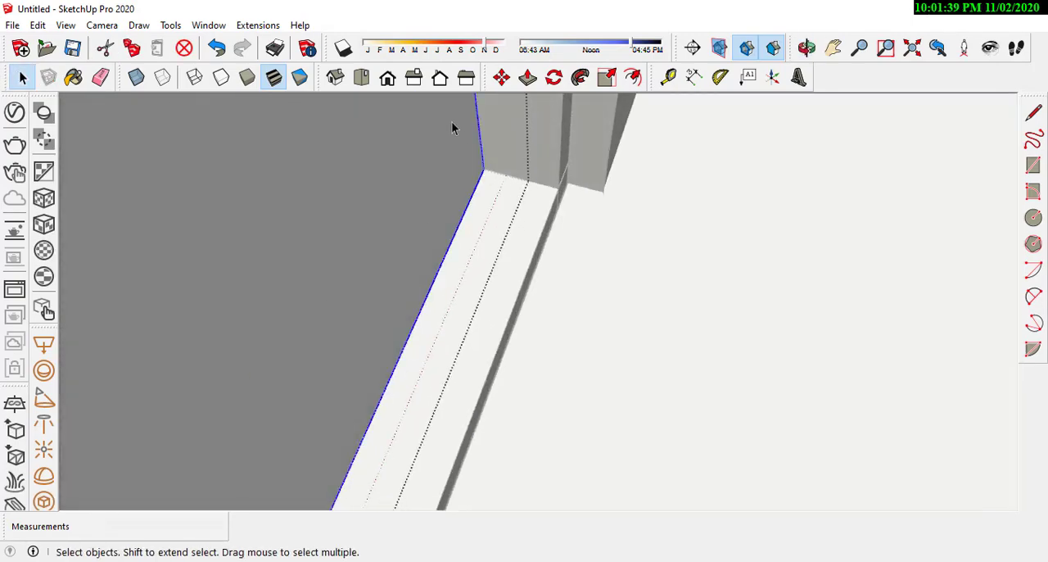
scroll(543, 172, up, 3)
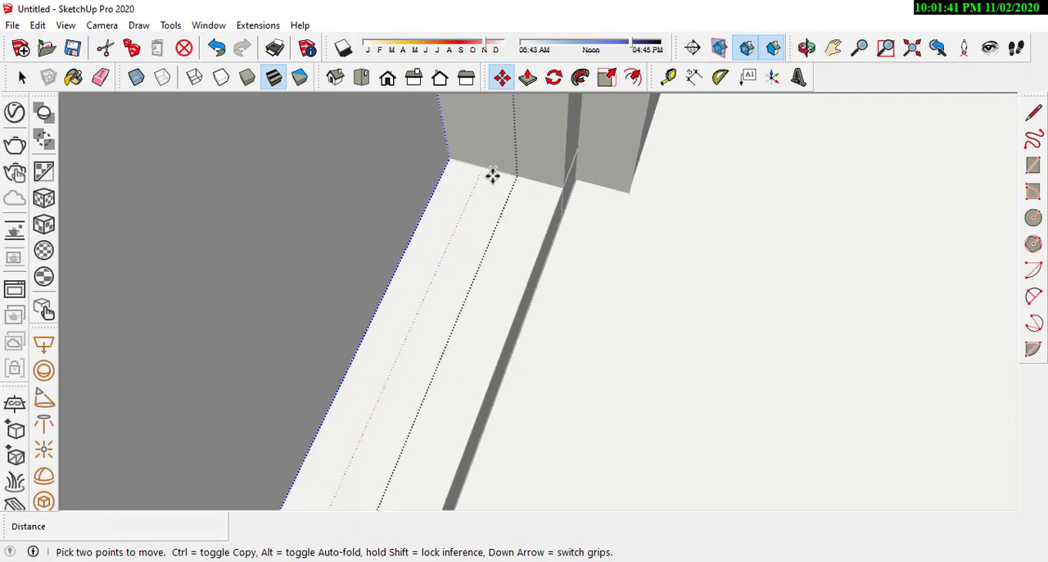
click(445, 157)
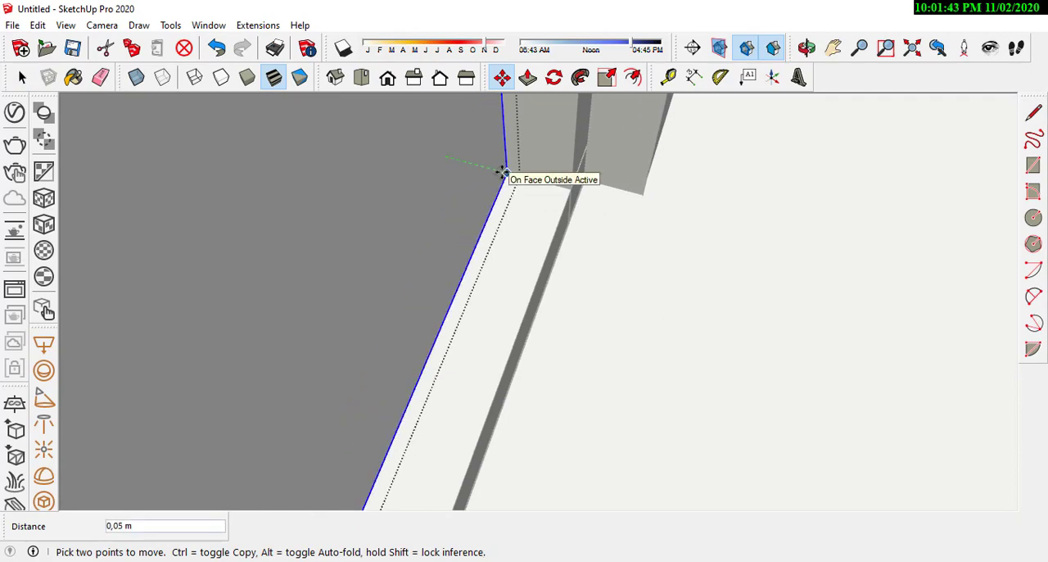
middle_drag(501, 171, 706, 333)
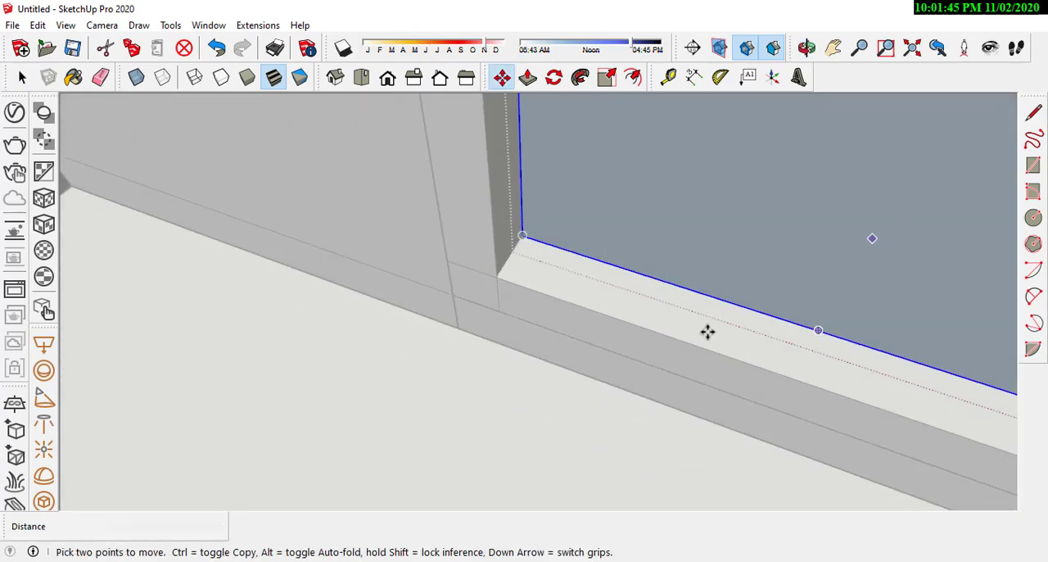
scroll(395, 362, down, 8)
scroll(521, 360, down, 5)
key(space)
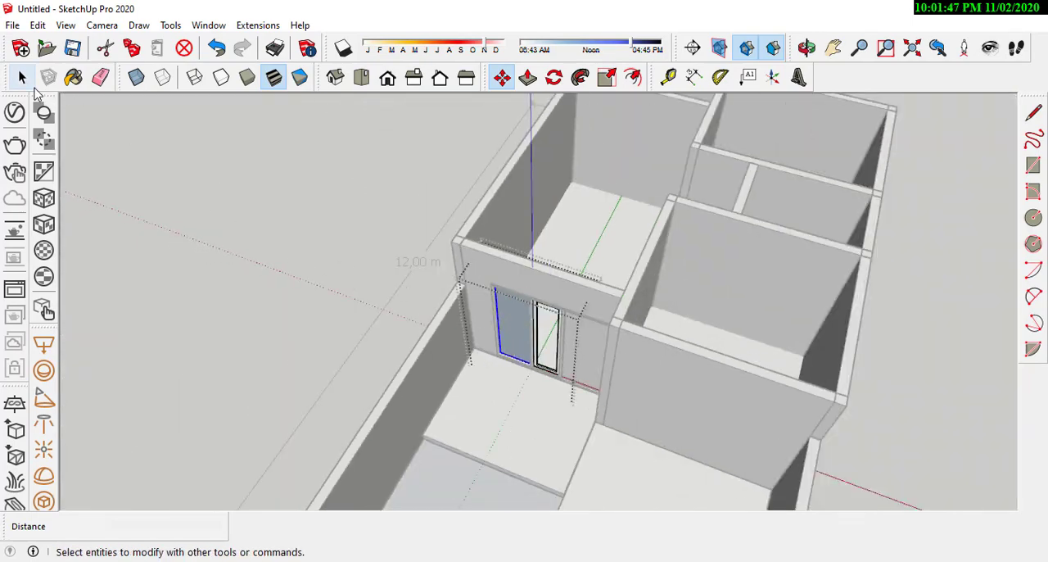
scroll(519, 398, up, 4)
middle_drag(519, 398, 676, 194)
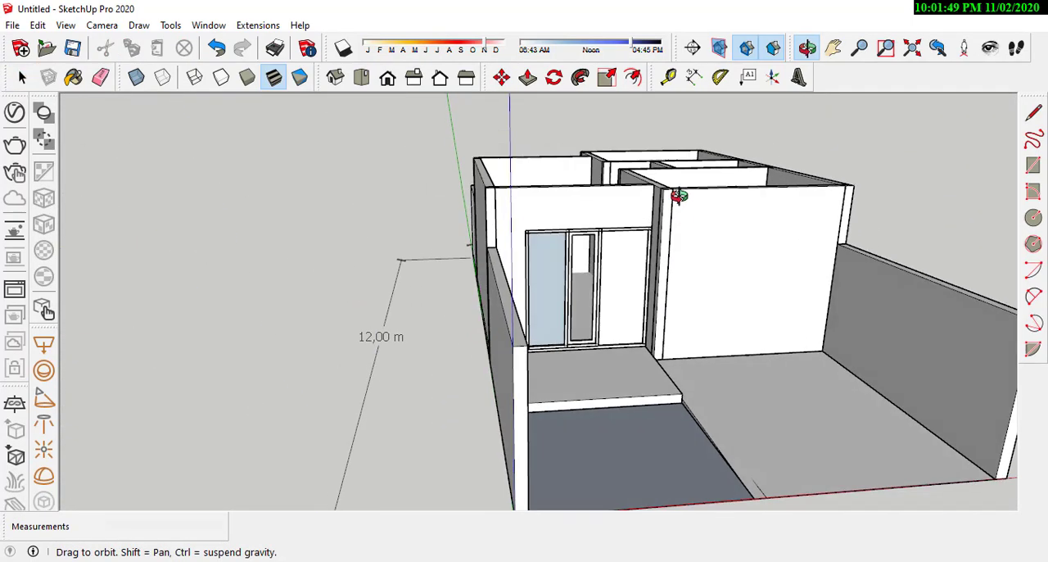
scroll(631, 327, up, 8)
middle_drag(517, 266, 549, 332)
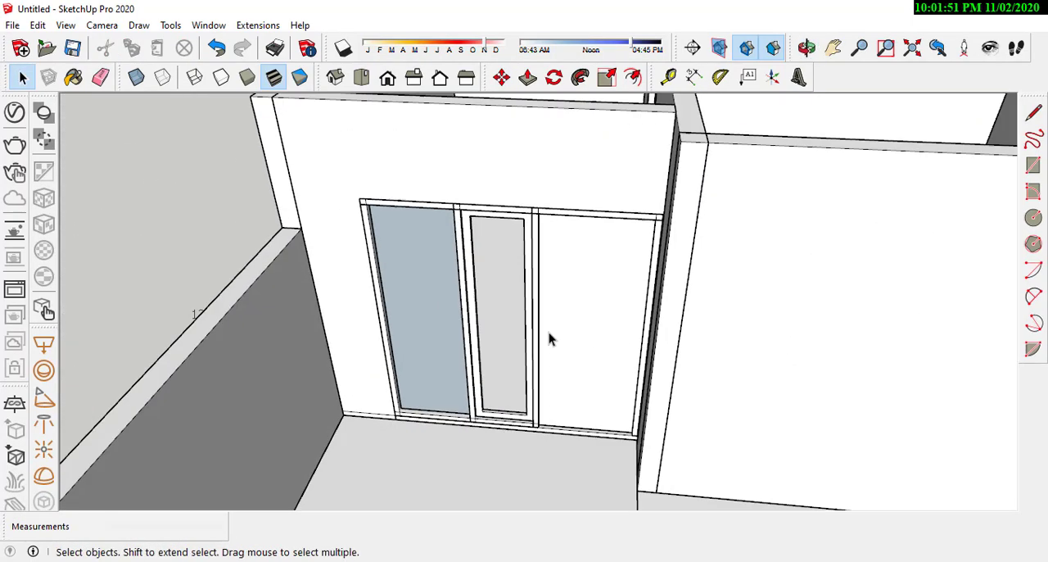
Step: Copy the door frame beside the window about 1.98 m into the room's interior
scroll(553, 315, down, 4)
mouse_move(556, 297)
middle_down()
mouse_move(465, 342)
mouse_move(526, 368)
mouse_move(517, 330)
mouse_move(606, 211)
mouse_move(542, 304)
middle_up()
scroll(515, 224, up, 4)
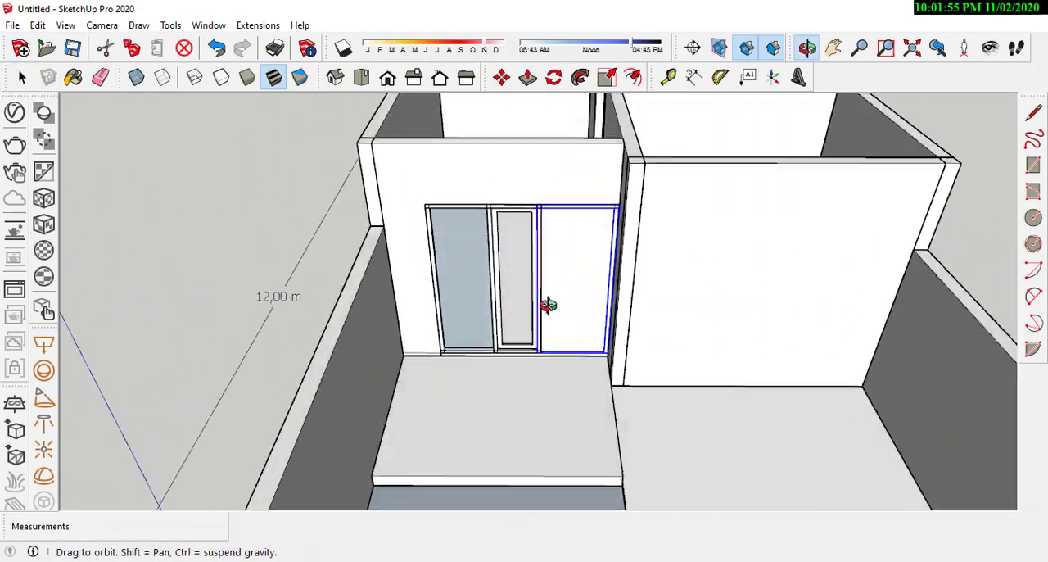
scroll(542, 311, down, 6)
scroll(542, 317, up, 6)
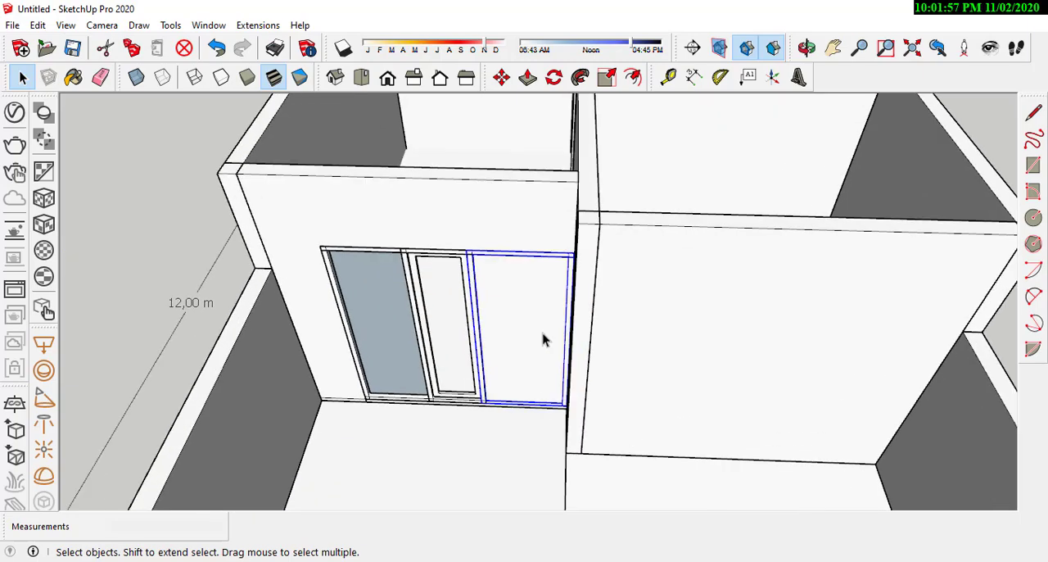
middle_drag(512, 334, 420, 162)
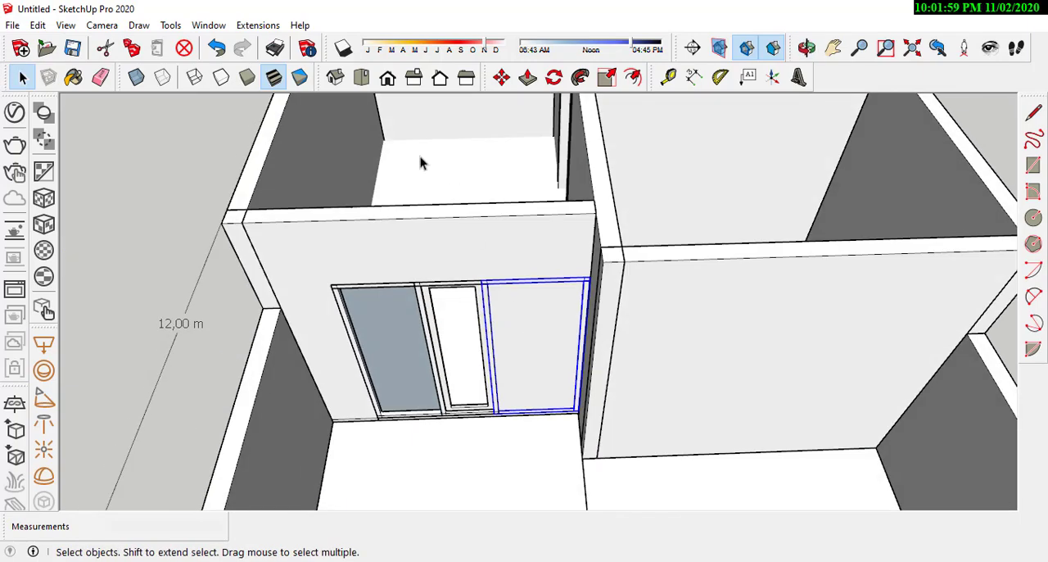
click(501, 78)
middle_drag(486, 434, 631, 343)
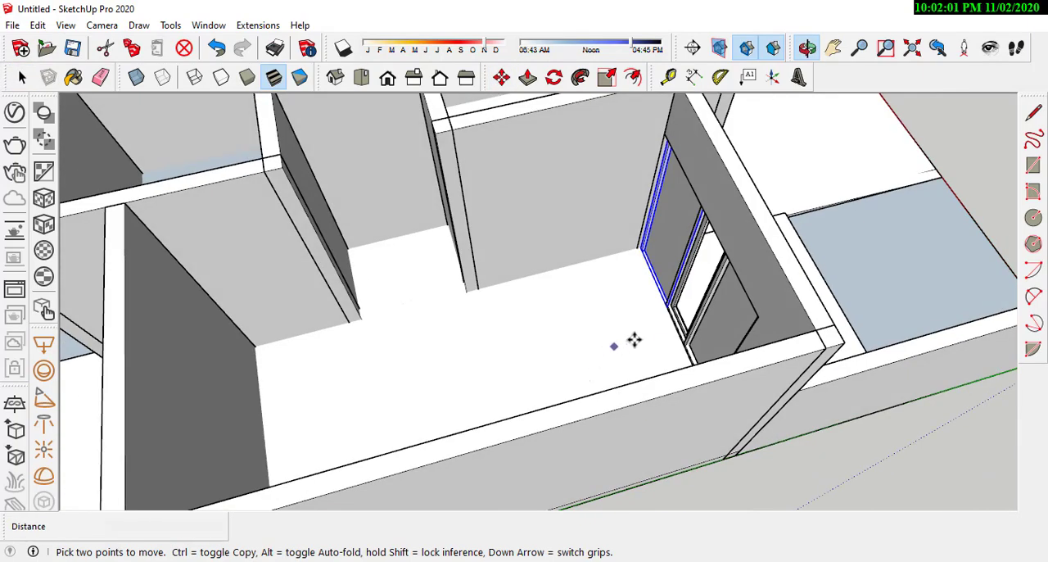
click(632, 340)
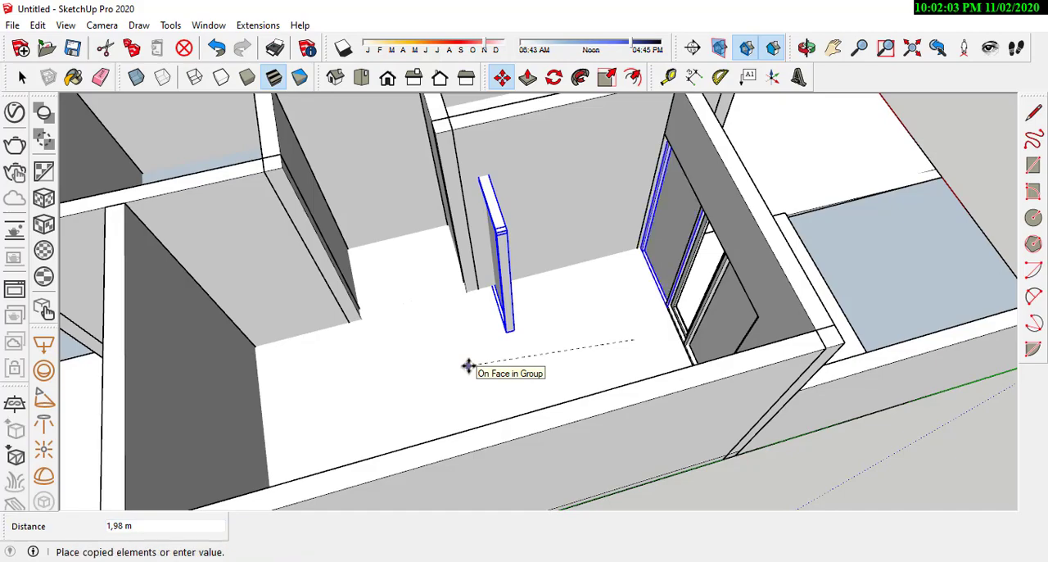
Step: Move the copied door frame by its lower corner about 1.13 m onto the wall beside the hallway opening
scroll(589, 319, down, 3)
middle_drag(491, 321, 461, 246)
scroll(461, 217, up, 3)
middle_drag(565, 287, 676, 318)
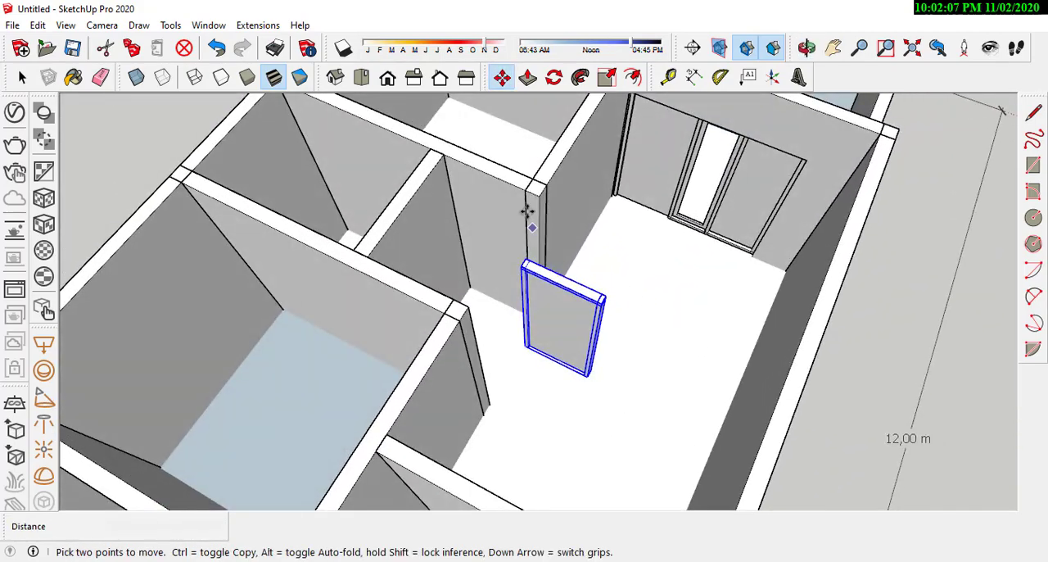
scroll(526, 213, up, 1)
scroll(603, 225, down, 1)
scroll(608, 287, down, 5)
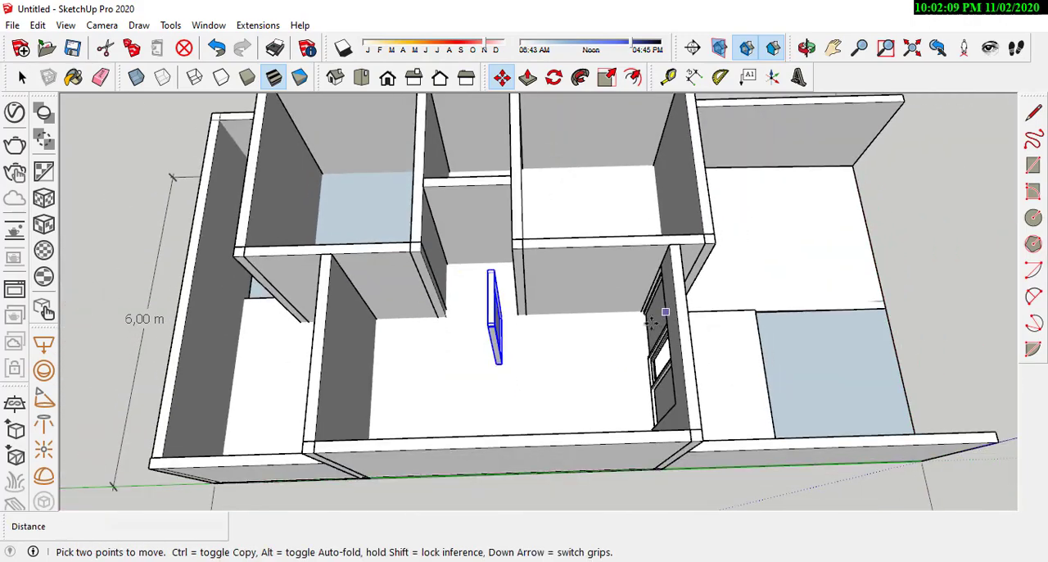
middle_drag(491, 304, 529, 285)
scroll(530, 285, up, 3)
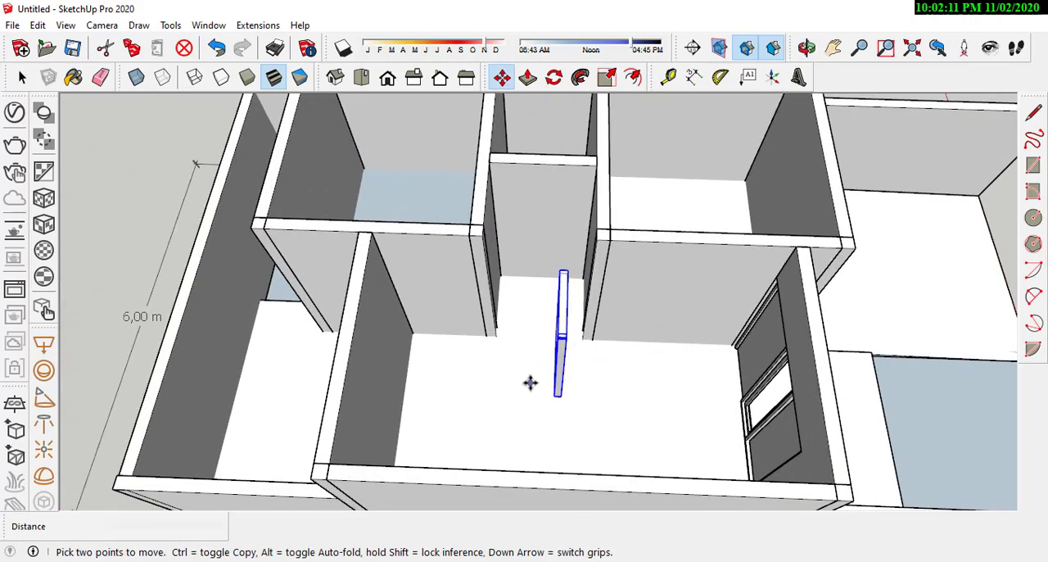
middle_drag(531, 382, 613, 368)
scroll(614, 368, up, 2)
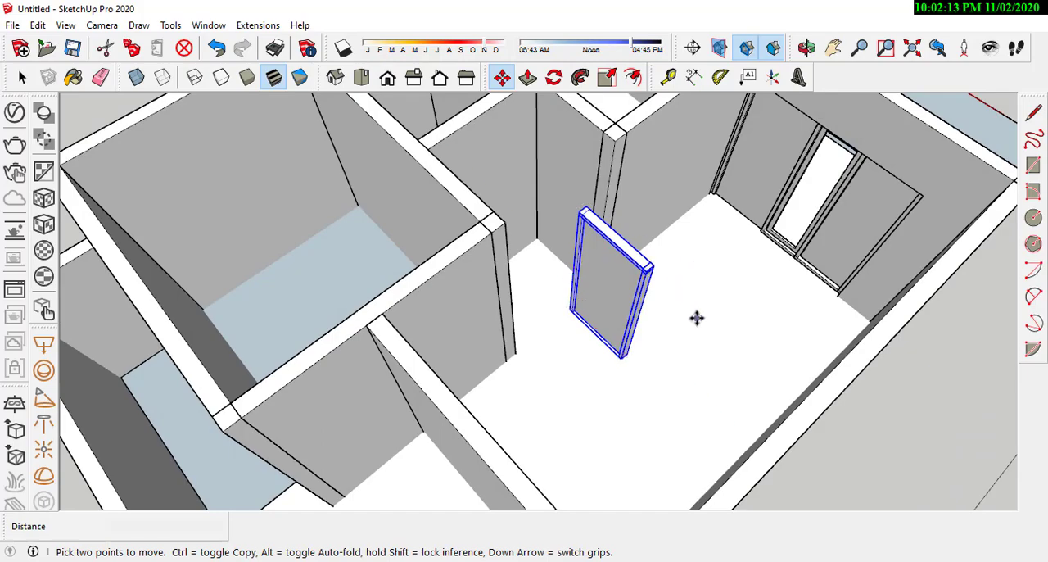
scroll(673, 322, down, 3)
middle_drag(646, 341, 679, 385)
scroll(709, 292, up, 3)
scroll(690, 298, down, 3)
scroll(651, 352, up, 4)
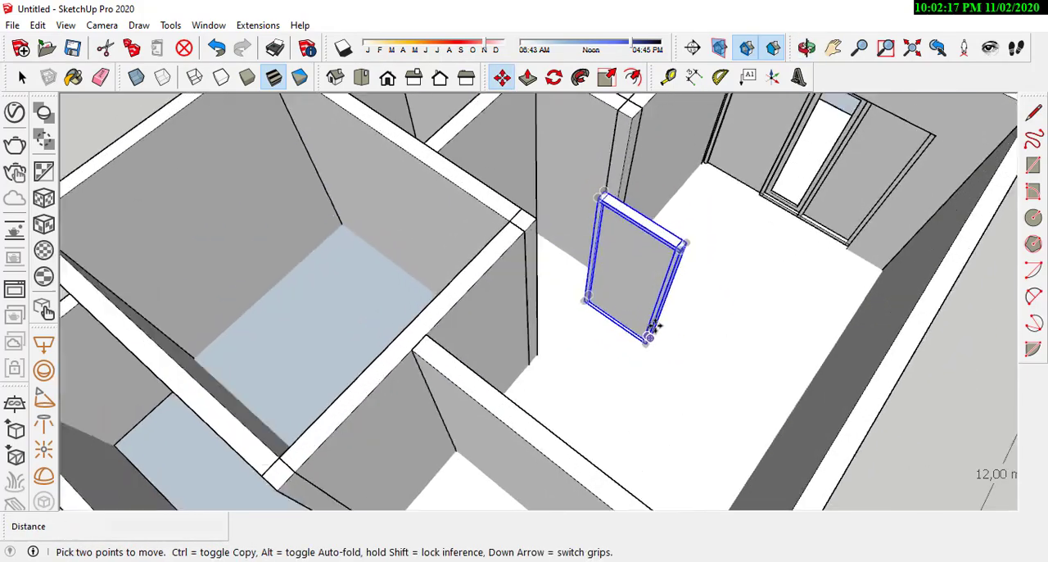
scroll(647, 344, up, 1)
scroll(642, 345, down, 2)
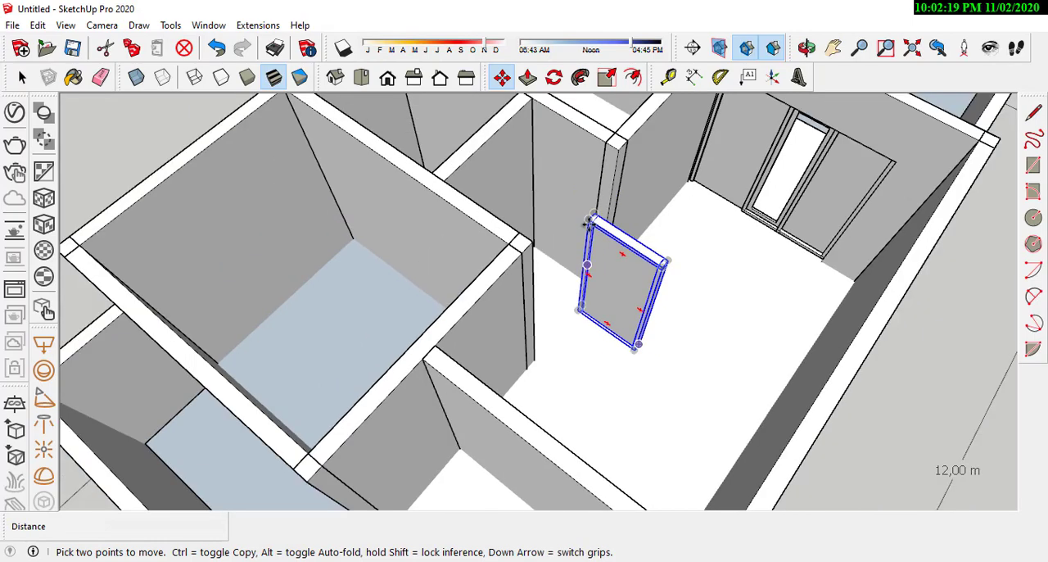
scroll(576, 187, down, 3)
mouse_move(572, 398)
middle_down()
mouse_move(650, 347)
mouse_move(566, 409)
middle_up()
scroll(660, 301, up, 7)
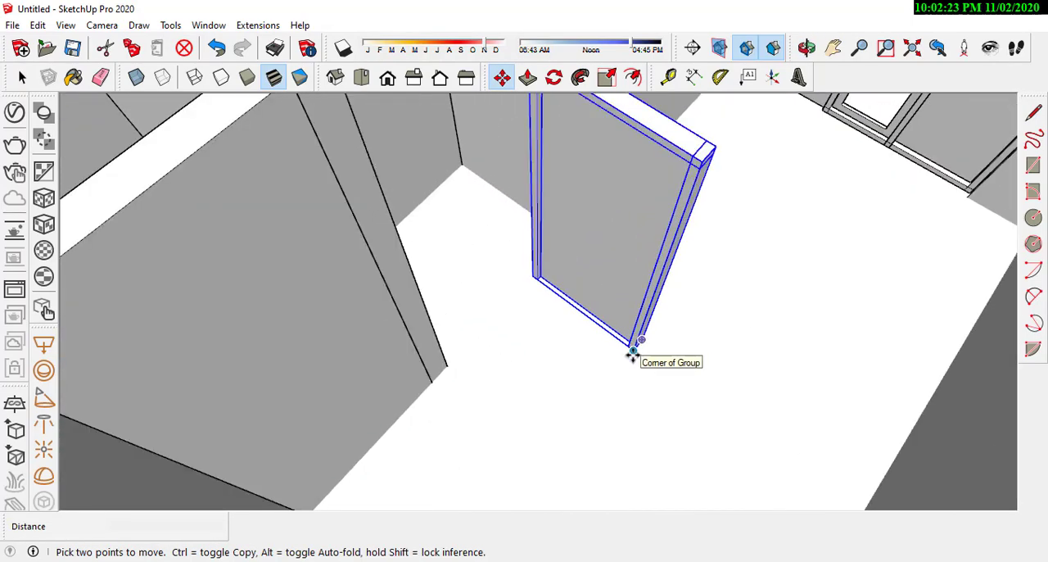
click(632, 350)
scroll(543, 226, down, 5)
scroll(483, 246, up, 4)
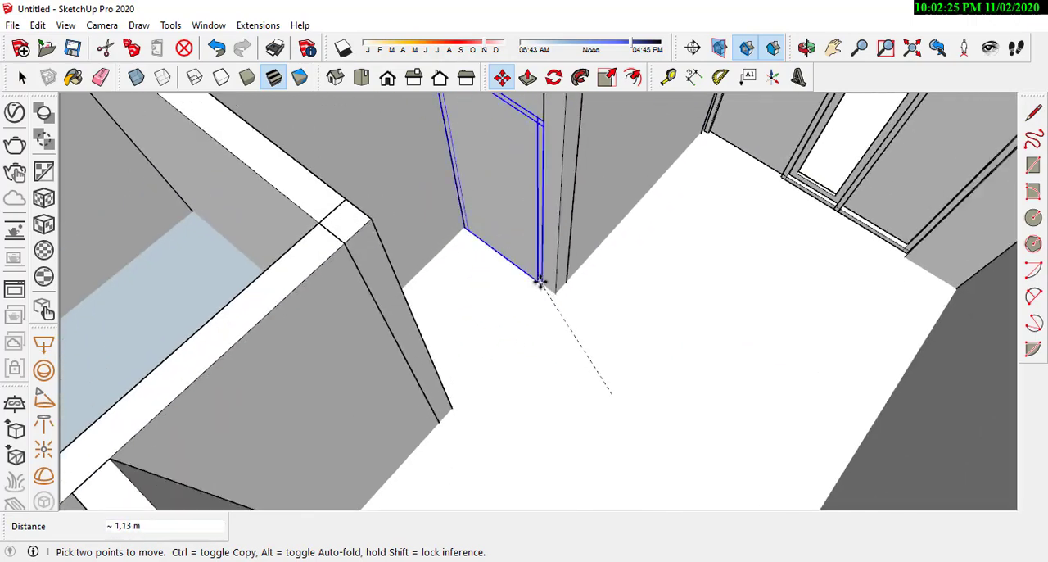
scroll(540, 281, down, 3)
scroll(615, 296, up, 4)
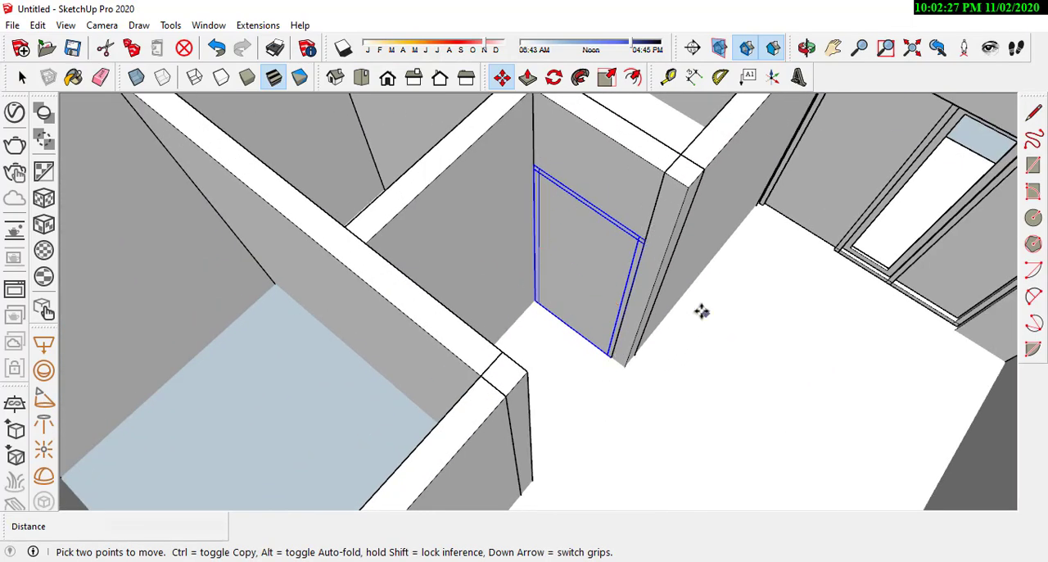
Step: Copy that door frame by its lower corner across the hallway to the opposite room's wall
middle_drag(695, 374, 552, 333)
scroll(578, 356, up, 2)
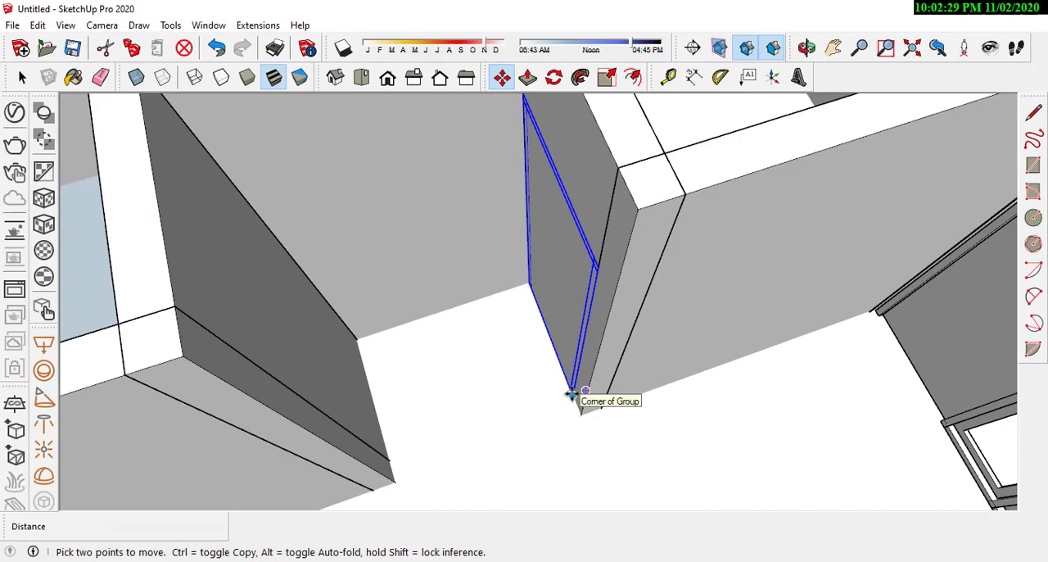
click(572, 393)
key(ctrl)
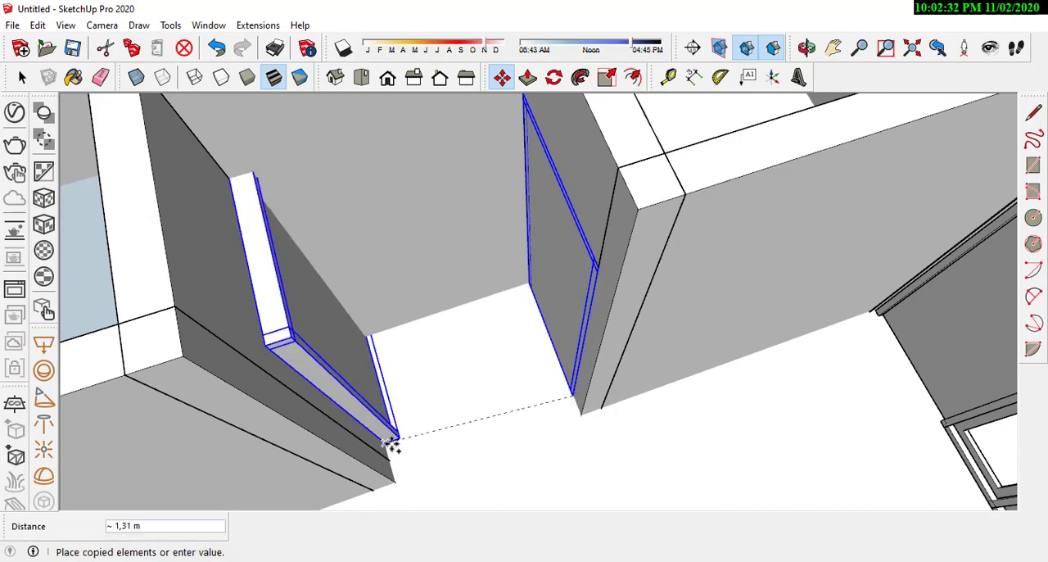
middle_drag(393, 440, 547, 337)
click(618, 482)
Step: Open the first hallway wall group, draw a rectangle matching the door frame and push it through to cut the doorway
key(space)
double_click(547, 338)
scroll(546, 334, up, 3)
key(r)
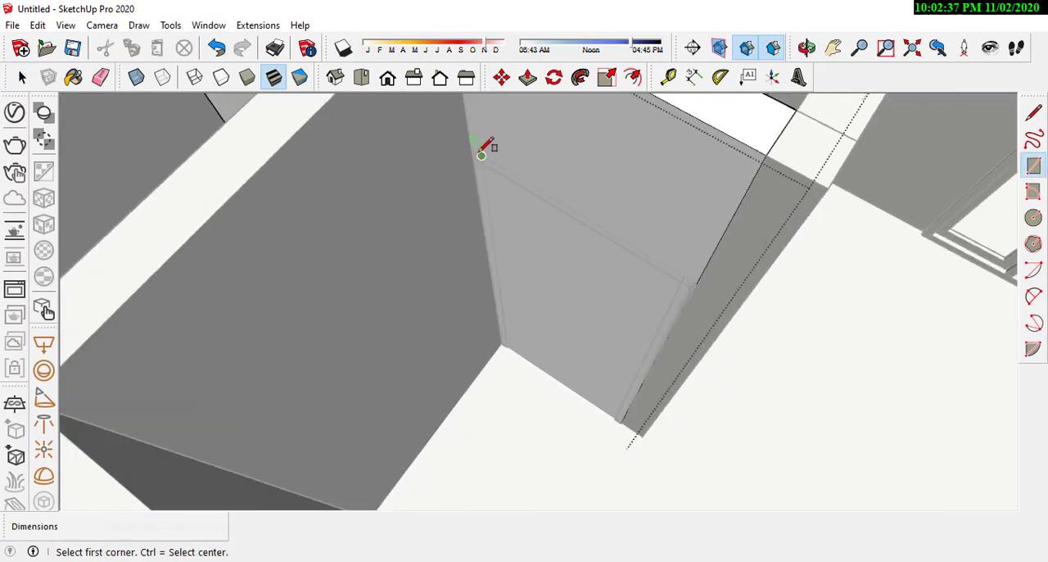
click(482, 155)
click(632, 420)
scroll(578, 360, down, 4)
key(space)
key(p)
click(568, 331)
click(598, 170)
Step: Open the opposite hallway wall group, draw a rectangle at its door frame and push it 0.15 m through the wall
scroll(598, 170, down, 4)
middle_drag(442, 311, 602, 327)
key(space)
double_click(482, 156)
scroll(413, 229, up, 5)
key(r)
scroll(489, 336, up, 3)
click(491, 337)
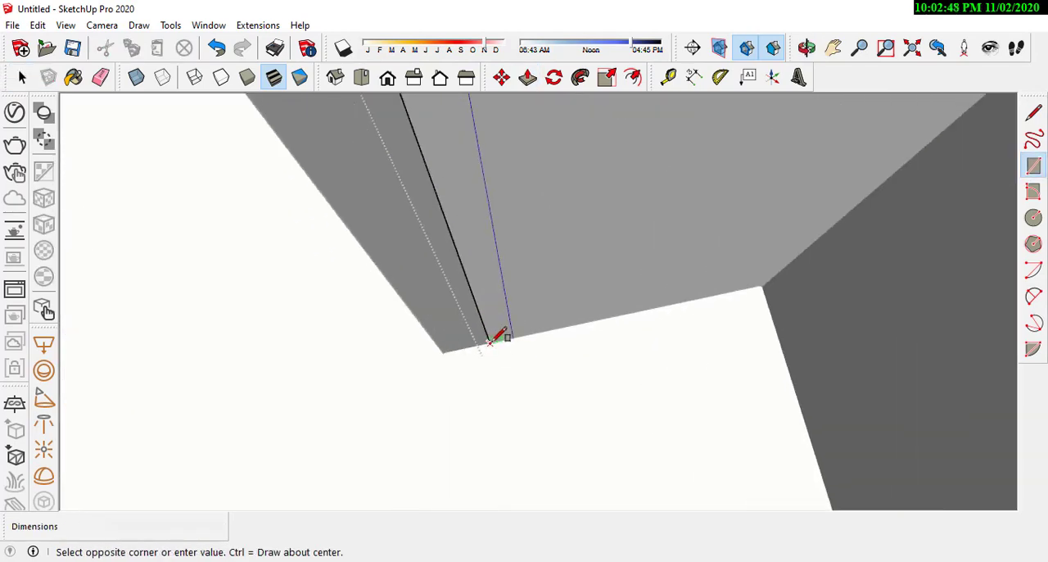
scroll(524, 303, down, 4)
click(665, 166)
scroll(604, 263, up, 1)
key(p)
click(601, 269)
middle_drag(600, 268, 605, 295)
click(608, 165)
scroll(611, 238, down, 4)
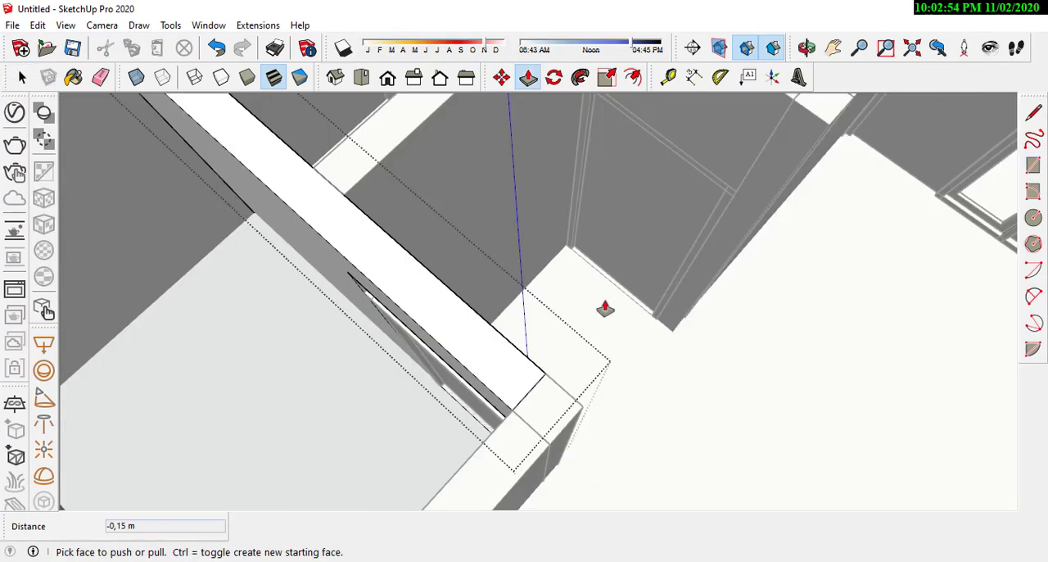
Step: Pull the top face of the opposite doorway's opening about 0.11 m toward the top of the door frame
middle_drag(709, 196, 515, 235)
click(515, 234)
scroll(374, 204, down, 3)
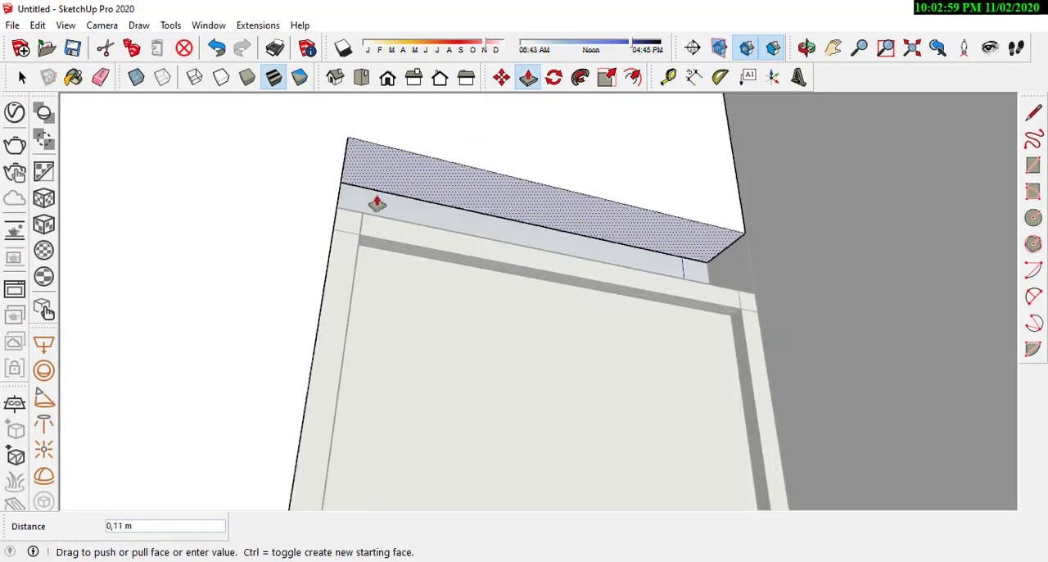
key(space)
scroll(433, 381, down, 4)
Step: Move the door frame clear of its wall, then set it by its corner into the doorway opening
scroll(545, 306, down, 3)
key(m)
click(595, 396)
click(568, 434)
scroll(443, 387, up, 5)
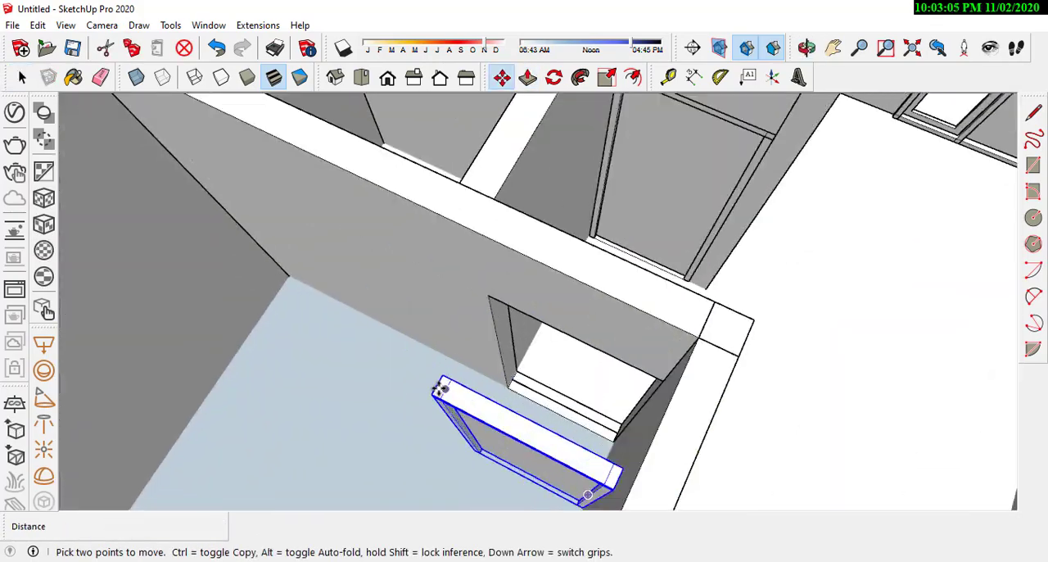
click(438, 389)
scroll(438, 389, down, 4)
click(625, 335)
key(space)
Step: Move the door frame on the other hallway wall clear of it and set it by its corner into its opening
middle_drag(778, 316, 635, 333)
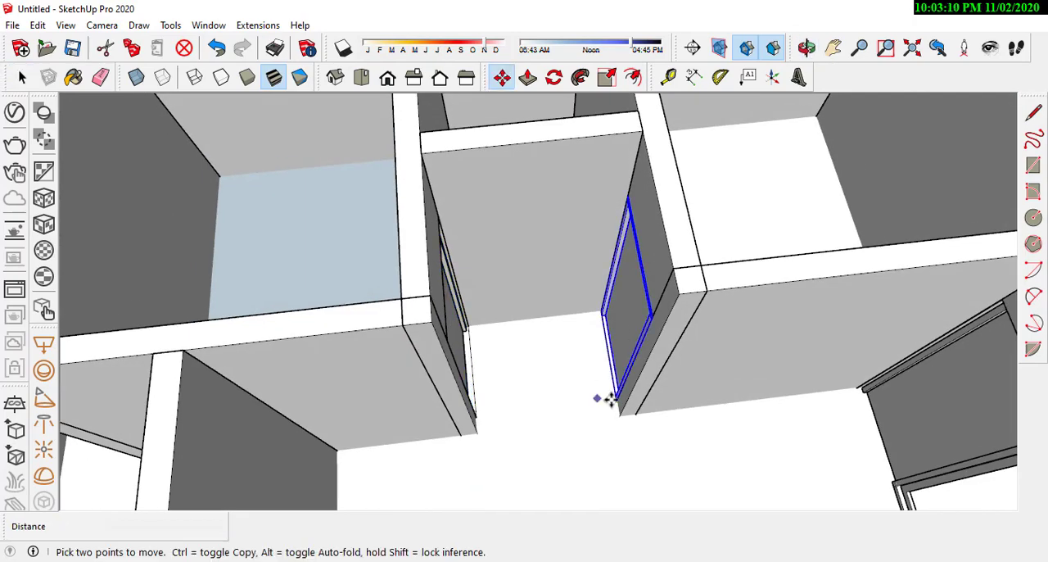
click(614, 398)
click(558, 404)
scroll(576, 328, up, 4)
scroll(570, 310, down, 3)
click(567, 308)
click(758, 255)
key(space)
scroll(606, 311, down, 5)
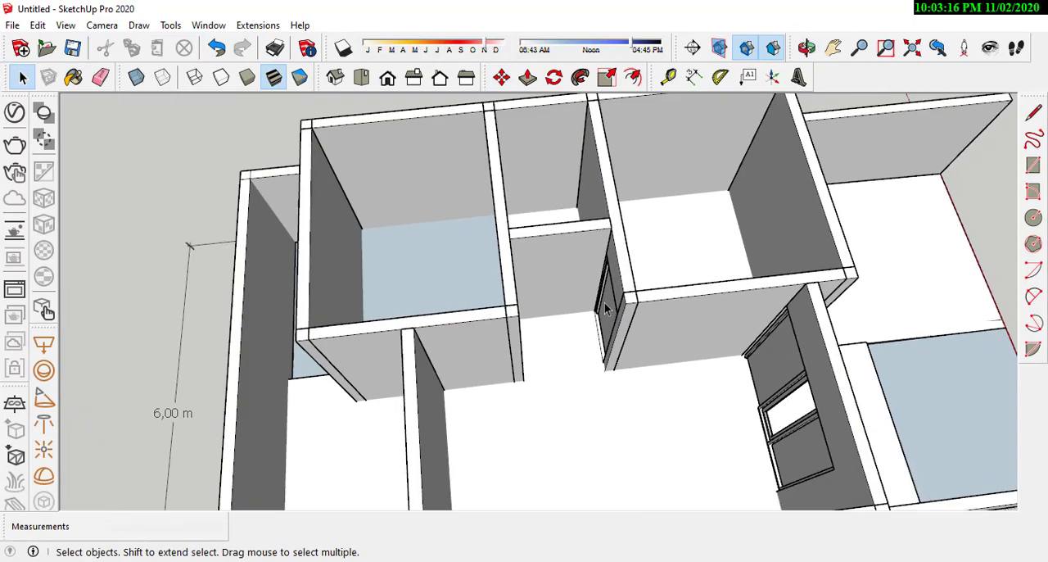
Step: Copy the hallway door frame into the middle of the hallway
click(606, 309)
scroll(580, 307, up, 5)
key(m)
click(564, 365)
click(477, 380)
click(528, 328)
key(Escape)
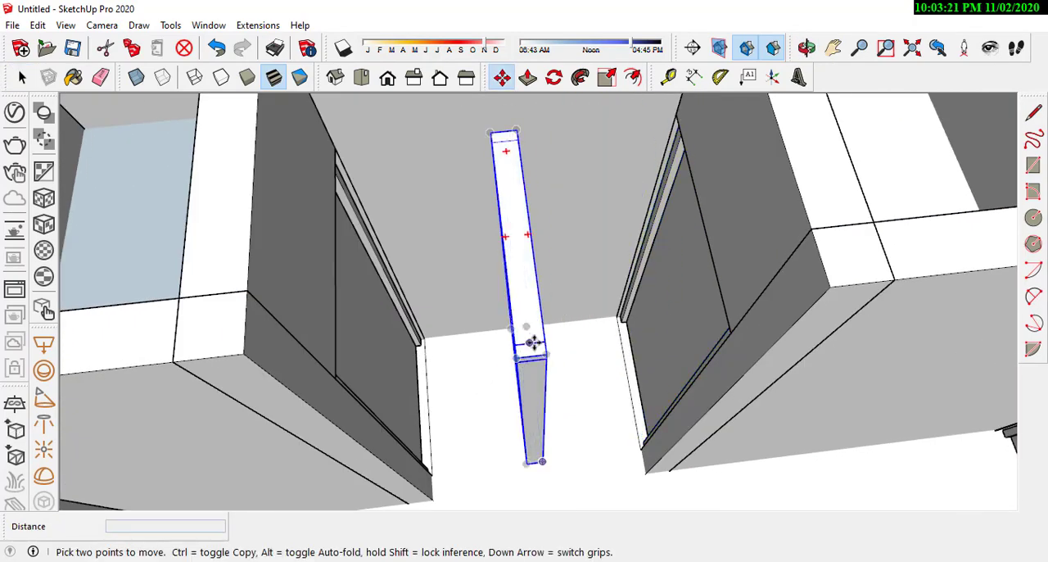
Step: Rotate the copied door frame so that it faces the hallway's end wall
scroll(534, 342, down, 3)
middle_drag(529, 299, 506, 332)
click(519, 292)
click(465, 380)
key(space)
Step: Draw a reference line along the top edge of the rotated door frame
key(l)
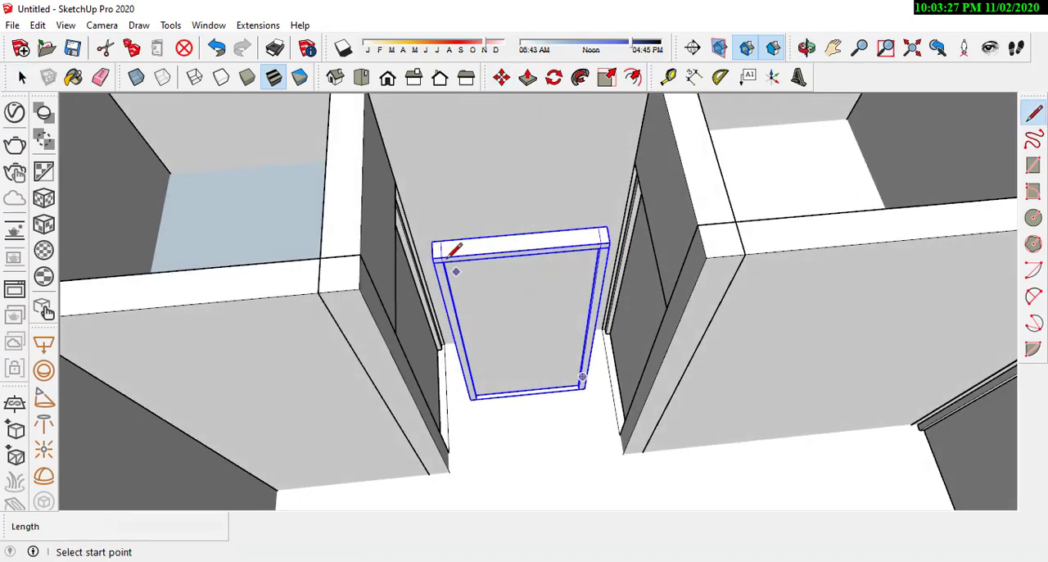
click(447, 257)
middle_drag(447, 257, 623, 237)
Step: Open the copied frame group and move its right jamb inward to narrow the frame
double_click(608, 242)
click(612, 262)
scroll(612, 259, up, 5)
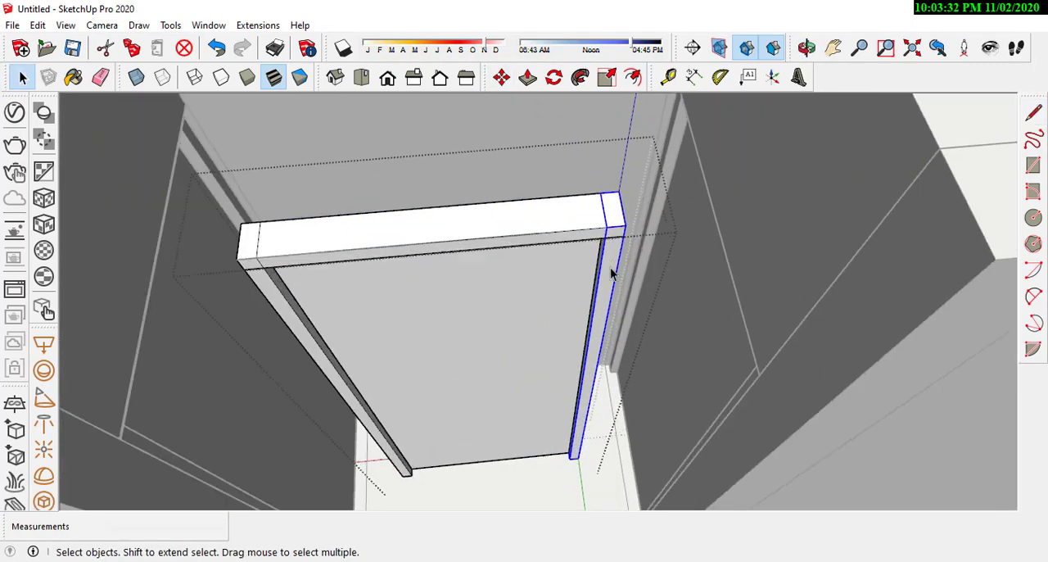
key(m)
click(615, 220)
click(523, 228)
Step: Open the header of the copied frame and move its end 0.20 m inward to the relocated jamb
key(space)
double_click(553, 209)
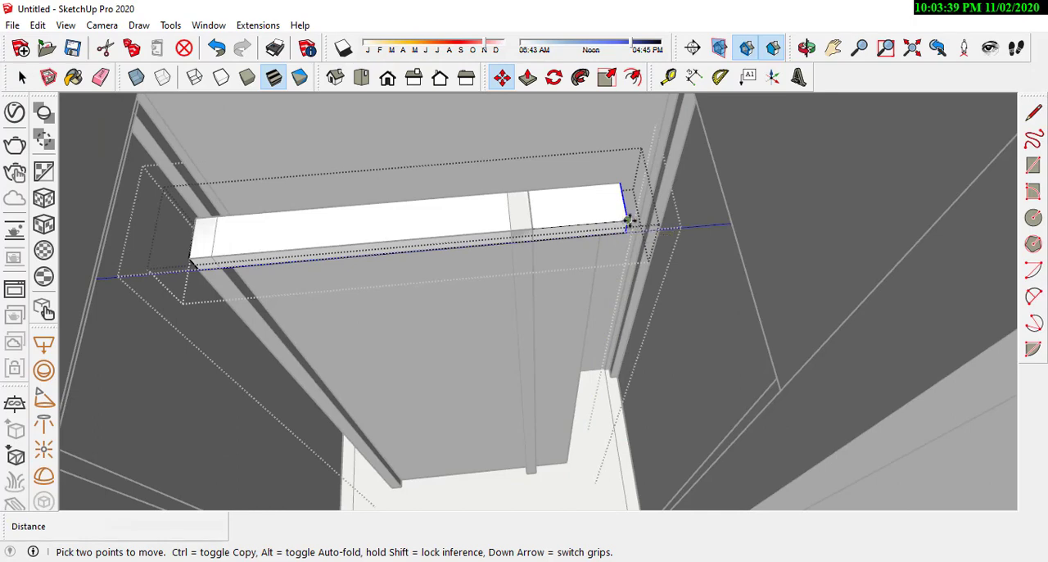
click(627, 220)
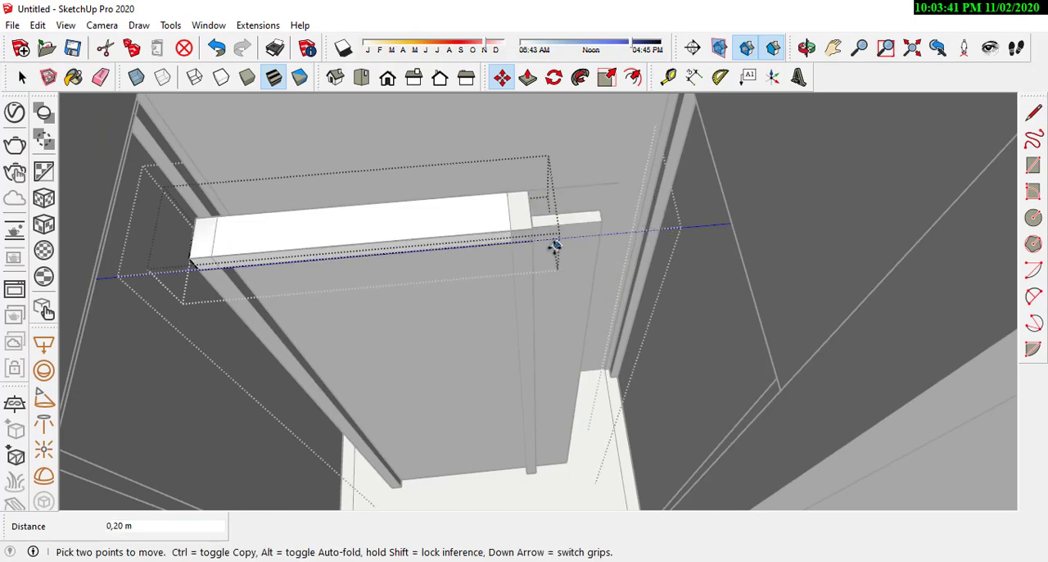
middle_drag(555, 245, 235, 197)
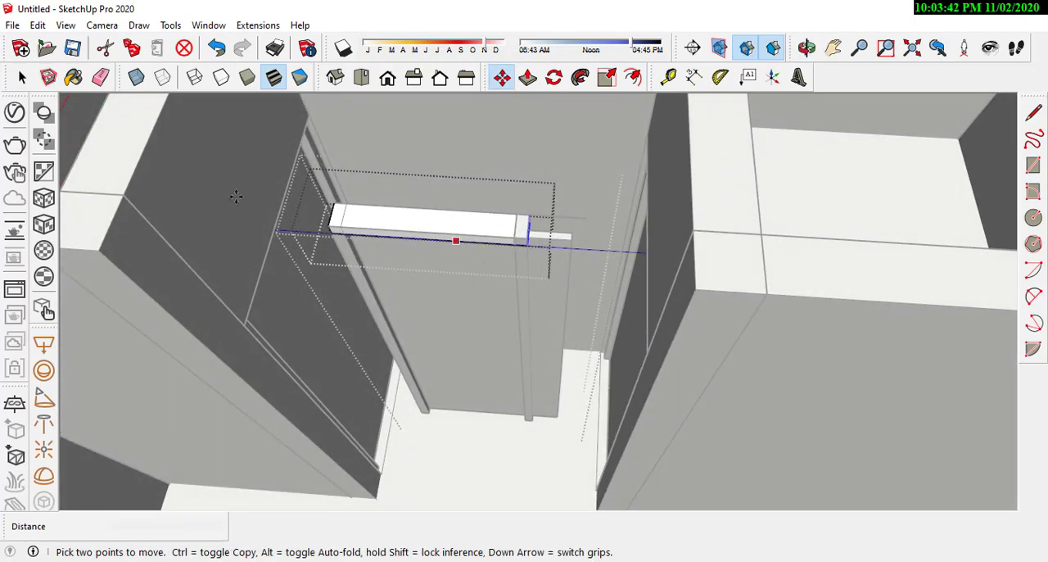
Step: Open the door panel of the copied frame and push its side face in 0.20 m to the jamb
double_click(471, 304)
scroll(540, 256, up, 3)
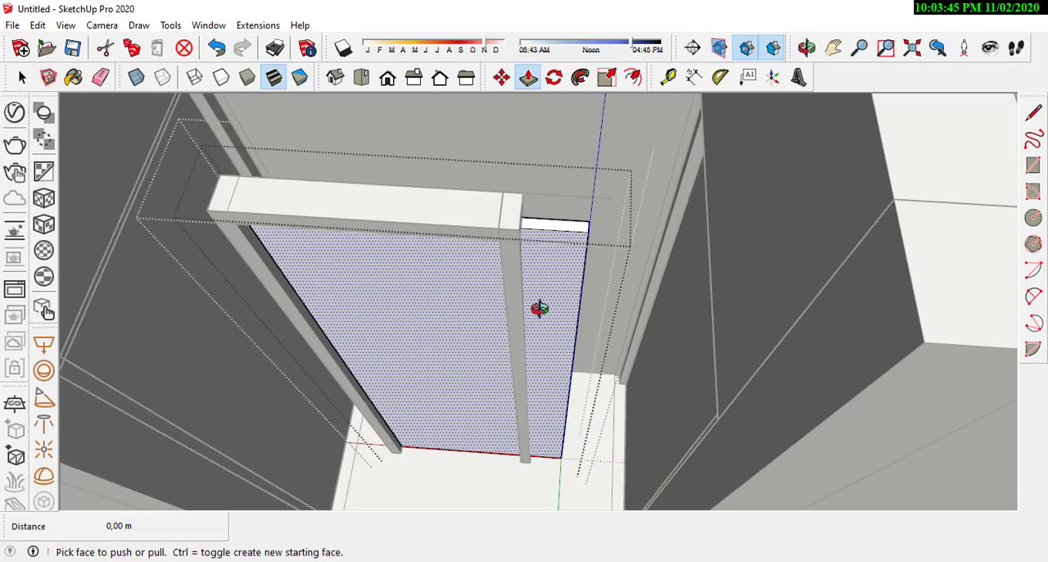
middle_drag(540, 307, 485, 321)
click(556, 269)
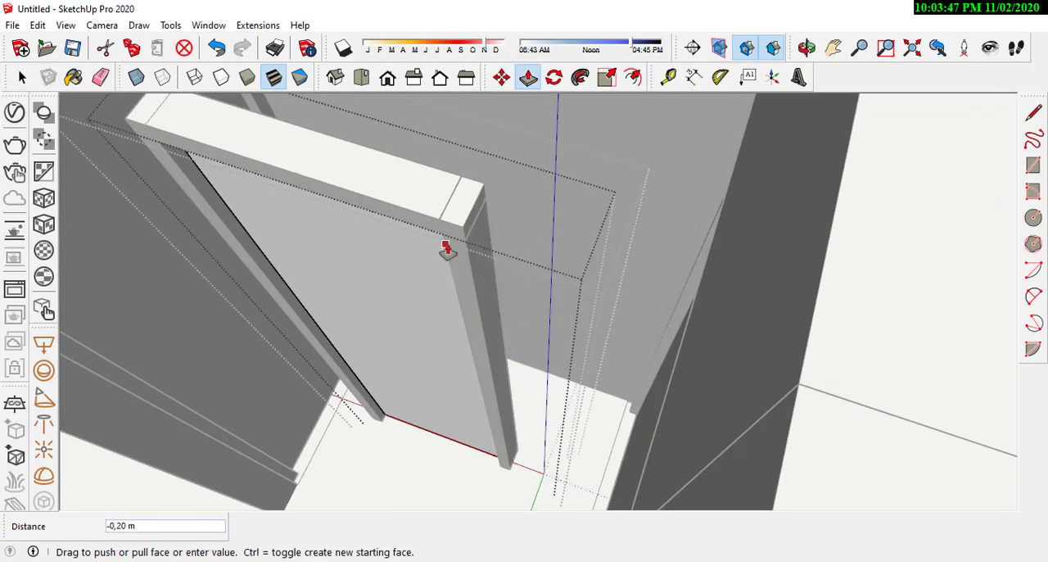
click(446, 250)
middle_drag(446, 249, 262, 163)
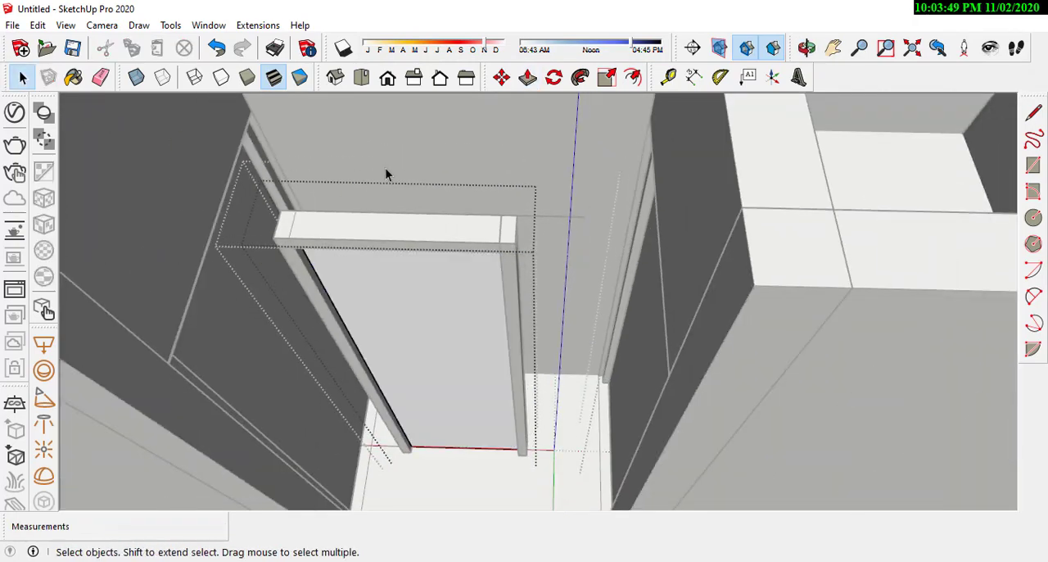
Step: Delete the leftover edge sticking out beyond the narrowed frame's header
scroll(386, 173, down, 8)
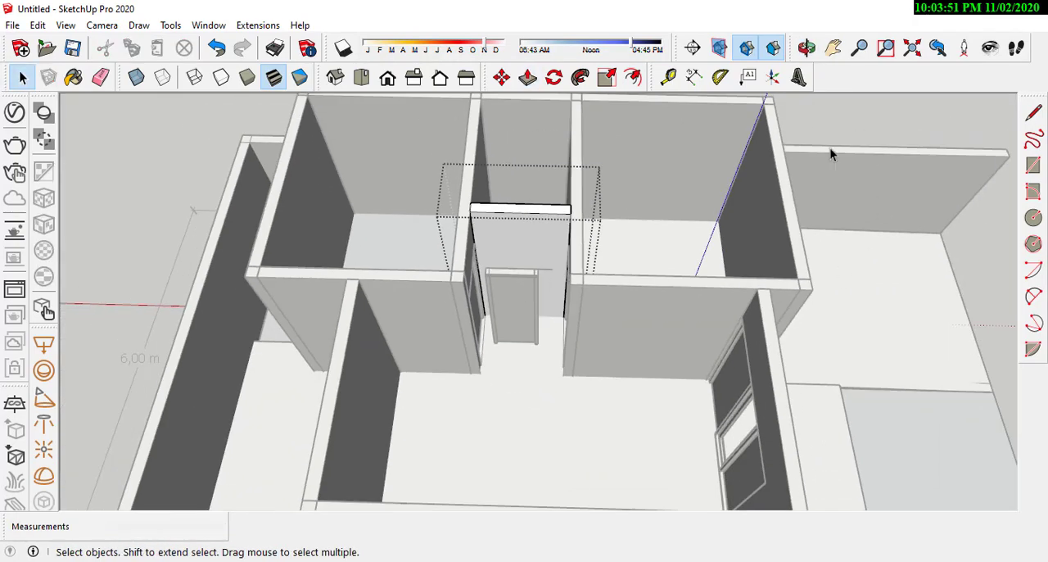
scroll(578, 285, up, 8)
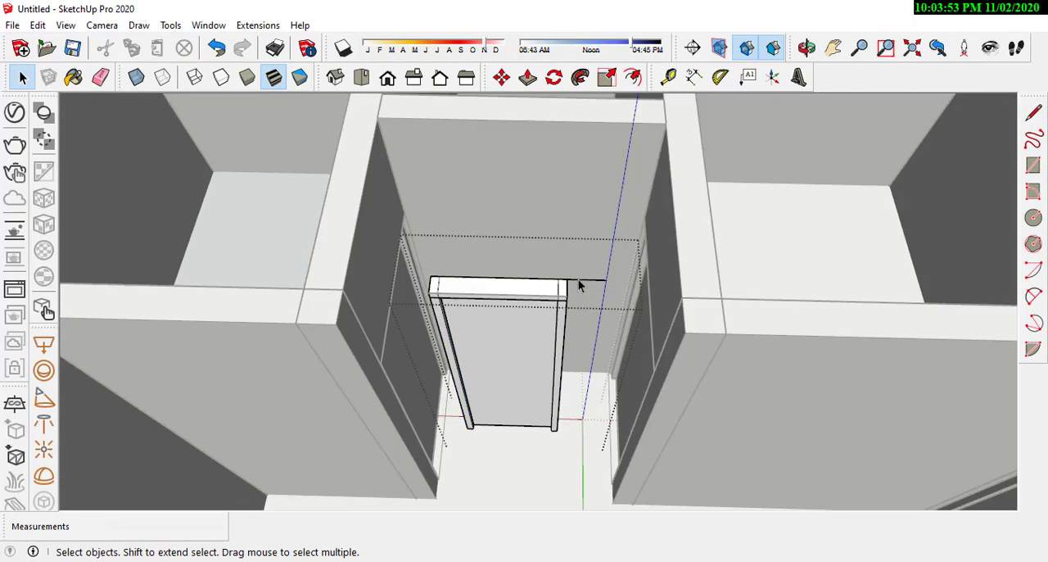
click(578, 280)
key(Delete)
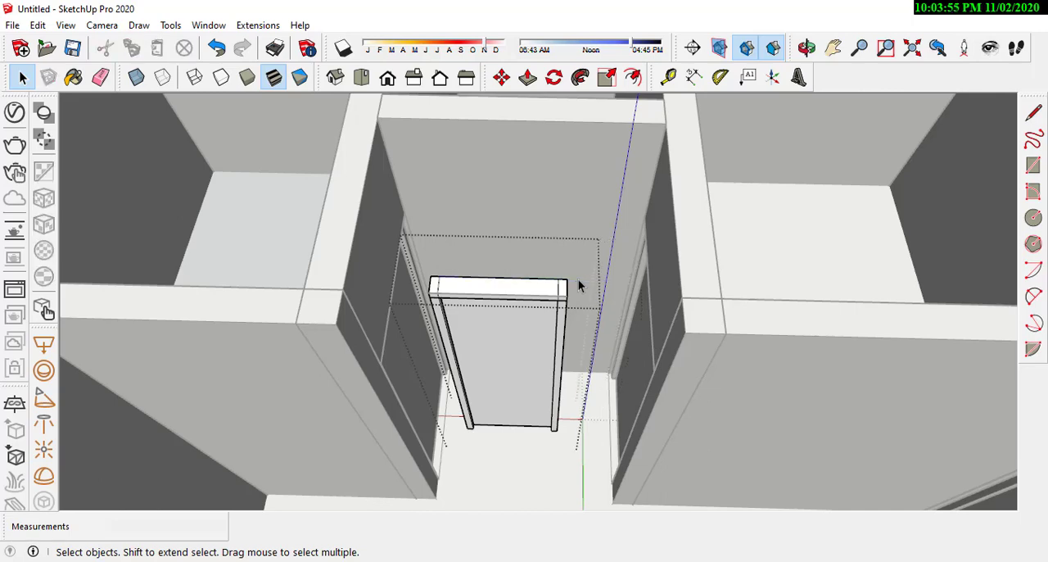
Step: Measure the narrowed frame's overall width with a dimension along the header, then delete the dimension
scroll(537, 310, up, 3)
middle_drag(536, 310, 529, 264)
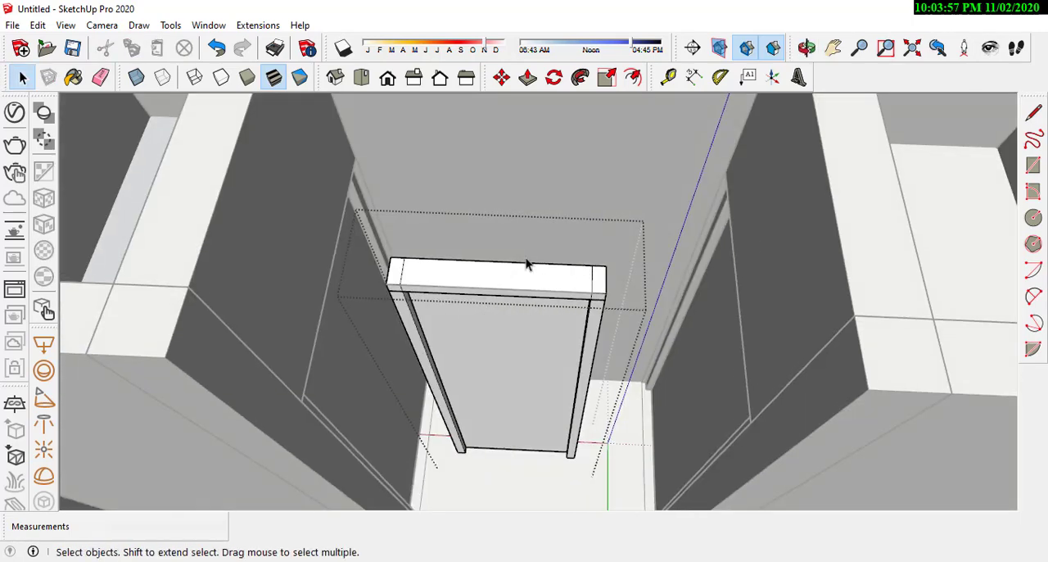
scroll(470, 300, up, 2)
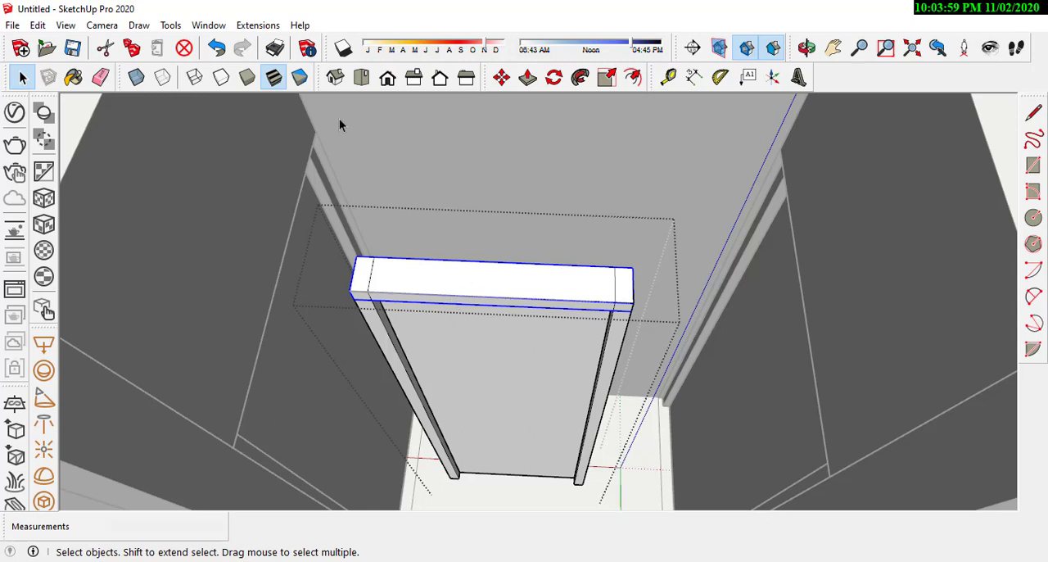
click(695, 77)
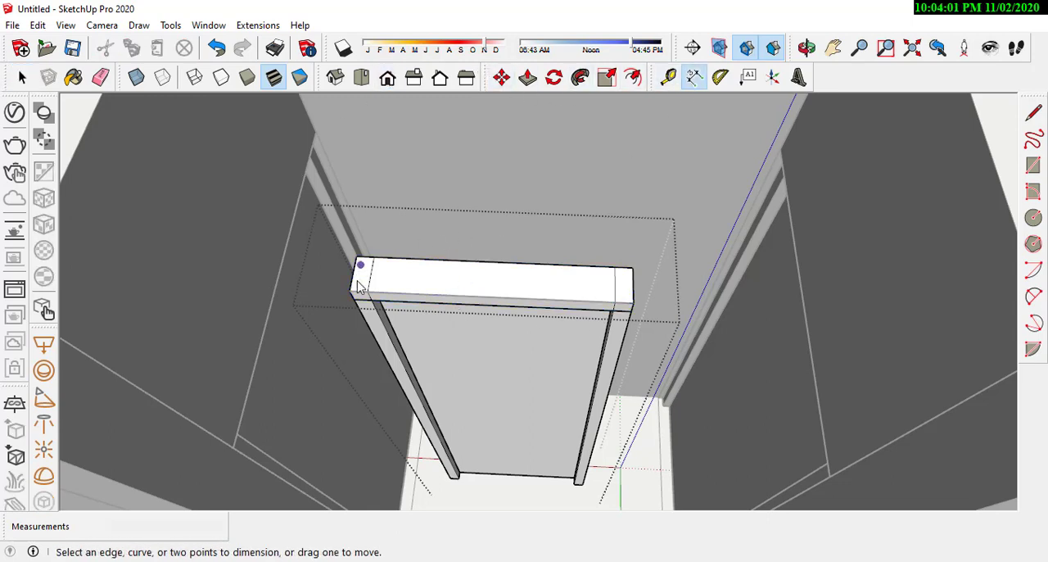
click(632, 304)
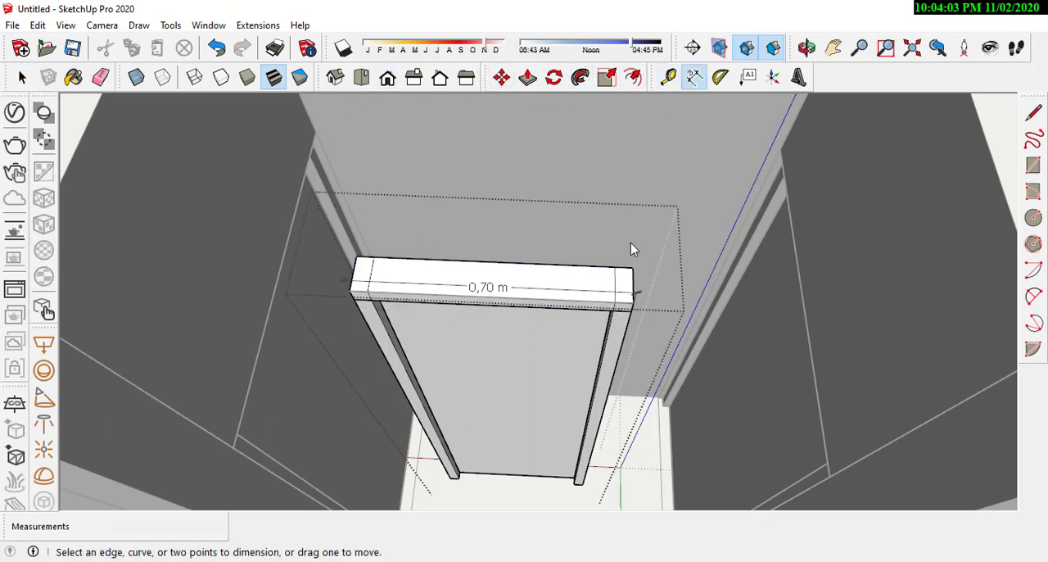
click(475, 287)
click(552, 260)
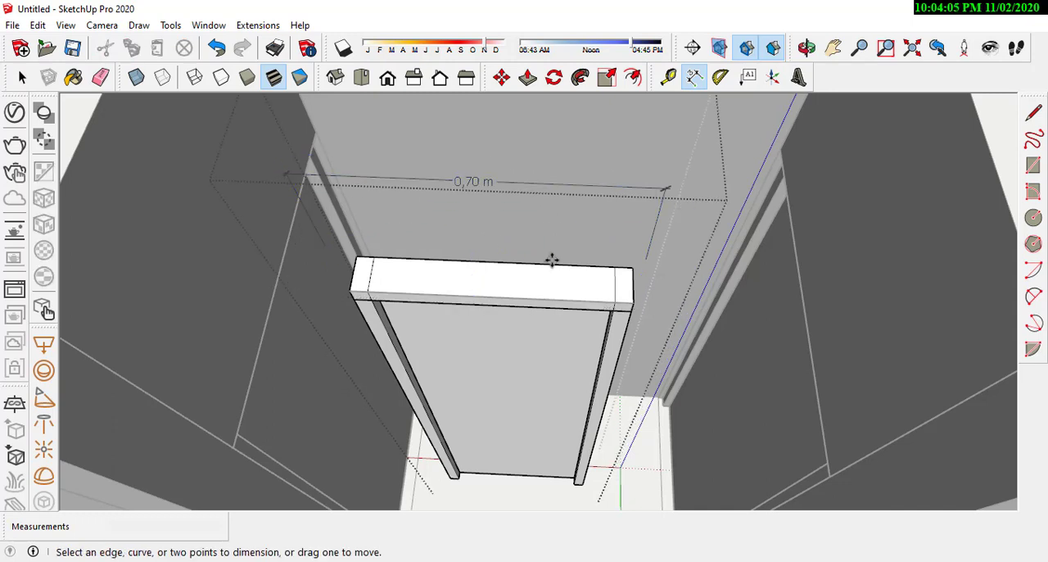
key(Delete)
click(514, 144)
Step: Move the narrowed door frame by its lower corner onto the hallway's end wall, against the side wall
scroll(503, 281, down, 3)
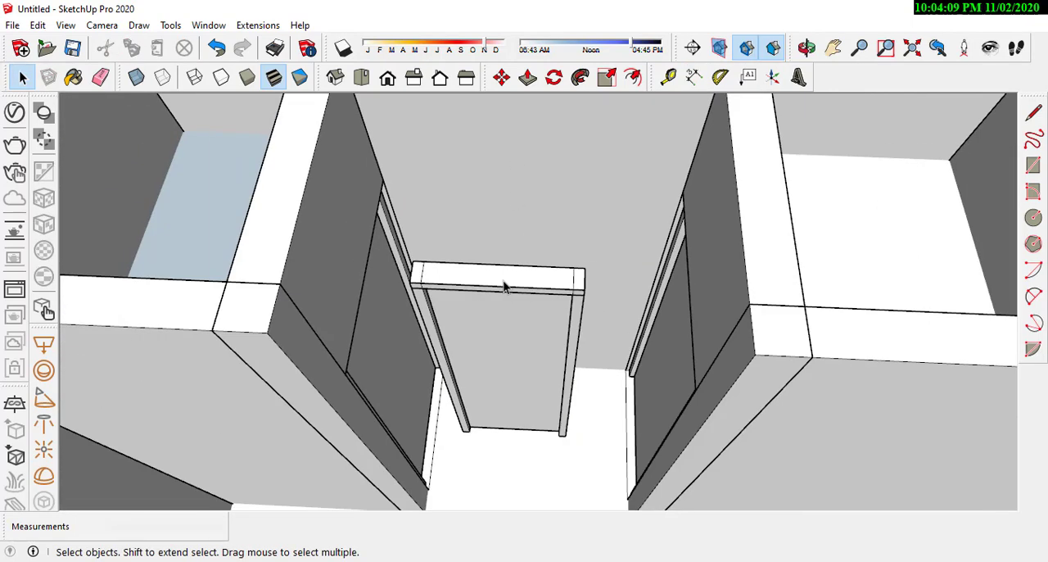
click(503, 284)
scroll(401, 281, up, 2)
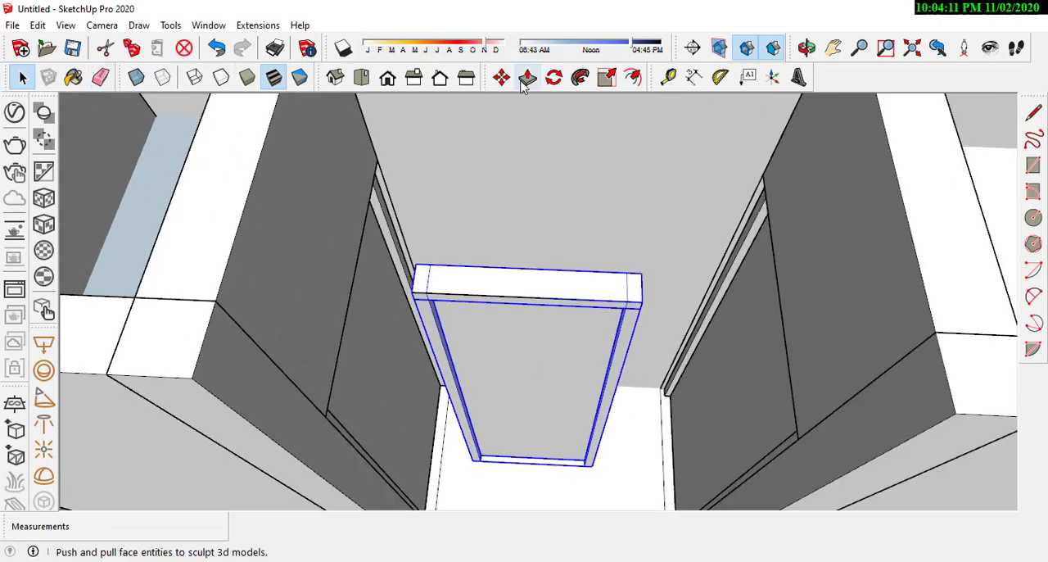
click(471, 464)
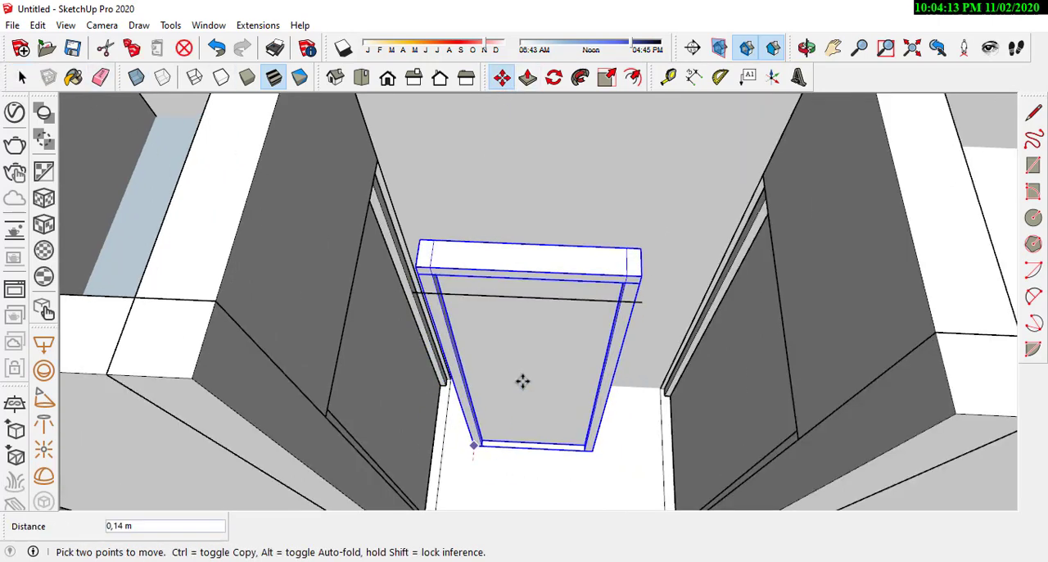
scroll(467, 440, up, 5)
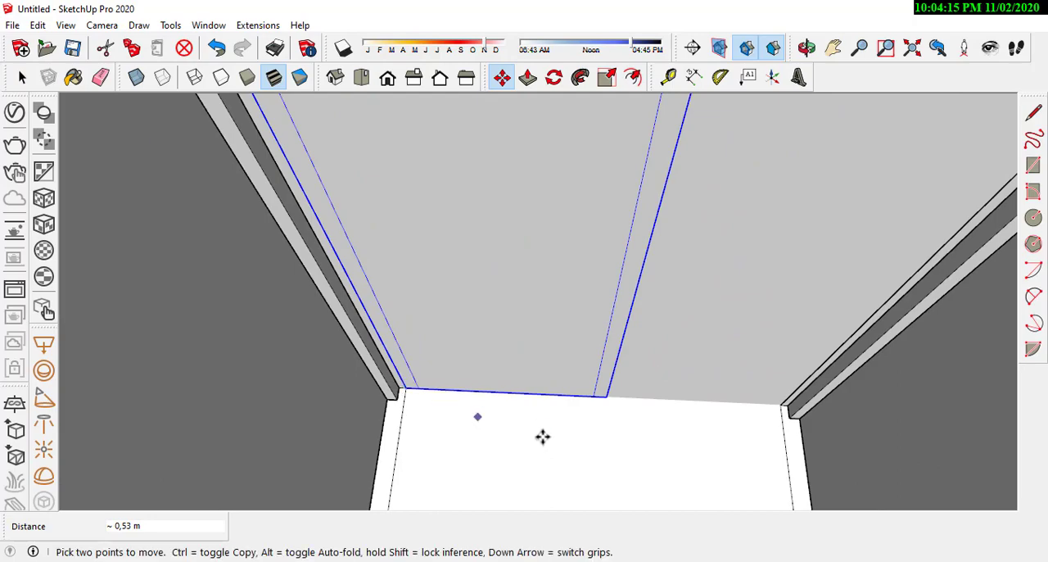
scroll(524, 409, down, 4)
middle_drag(513, 382, 543, 279)
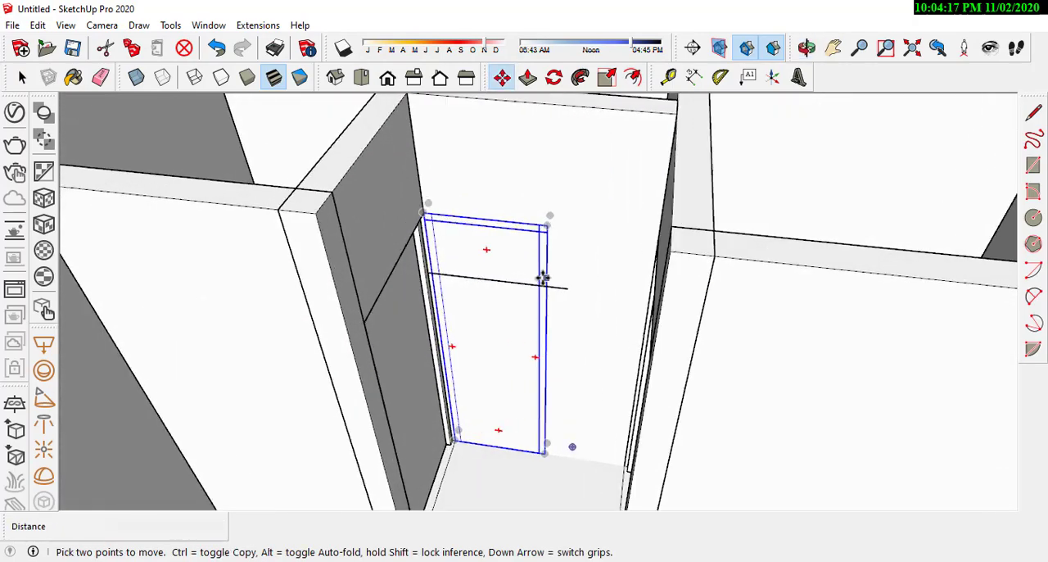
scroll(524, 285, up, 4)
Step: Delete the leftover reference line, then draw a rectangle matching the frame on the end wall and push it through as a doorway
key(space)
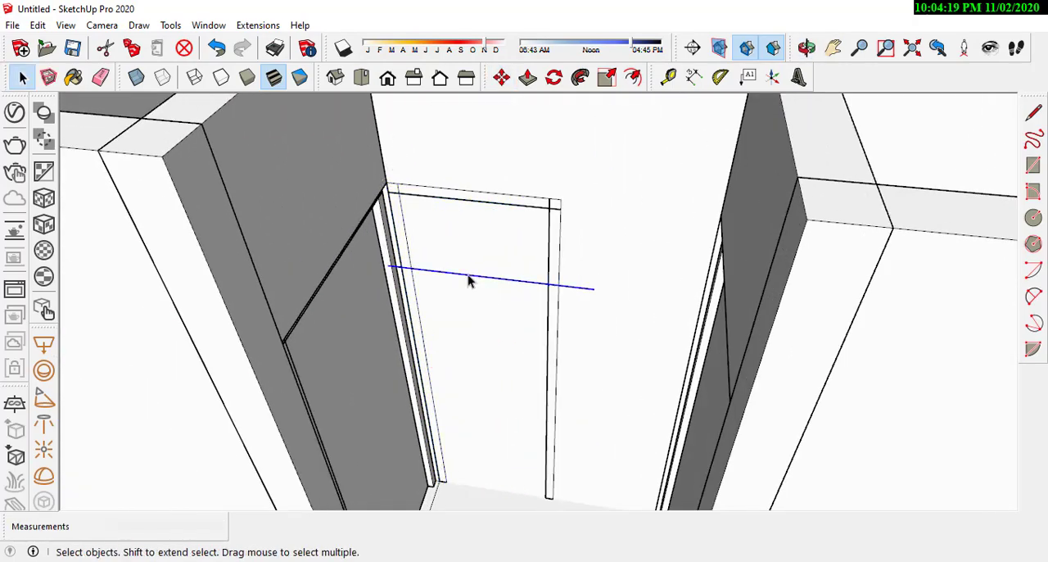
double_click(620, 327)
key(r)
click(561, 199)
scroll(439, 484, up, 3)
click(440, 488)
scroll(462, 483, down, 5)
key(p)
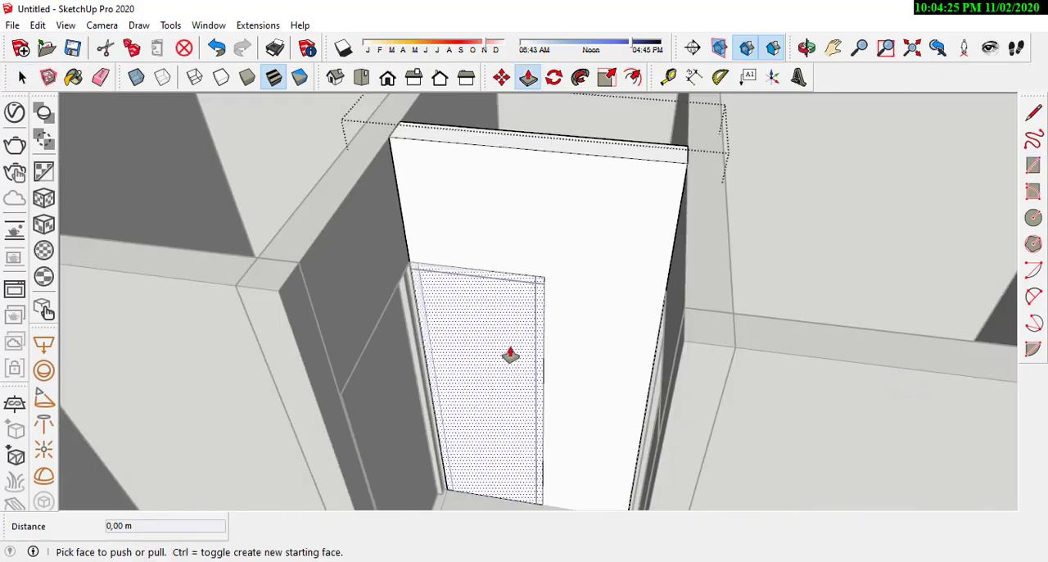
middle_drag(510, 354, 475, 418)
click(501, 246)
scroll(508, 287, down, 5)
Step: Move the narrowed door frame by its corner into the hallway end wall's opening
key(space)
click(519, 341)
key(m)
drag(558, 393, 543, 427)
middle_drag(540, 343, 737, 270)
click(537, 382)
scroll(532, 395, down, 1)
click(718, 322)
key(space)
Step: Copy the front door-and-window frame by its lower corner to the wall of another room
scroll(603, 304, down, 7)
scroll(730, 262, up, 4)
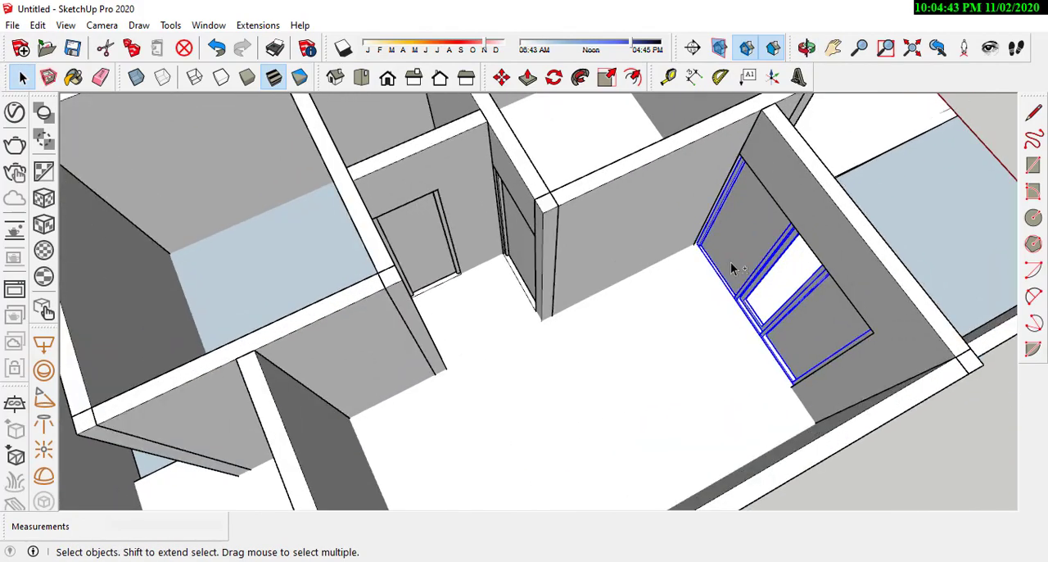
scroll(692, 250, up, 6)
click(711, 250)
scroll(717, 256, down, 10)
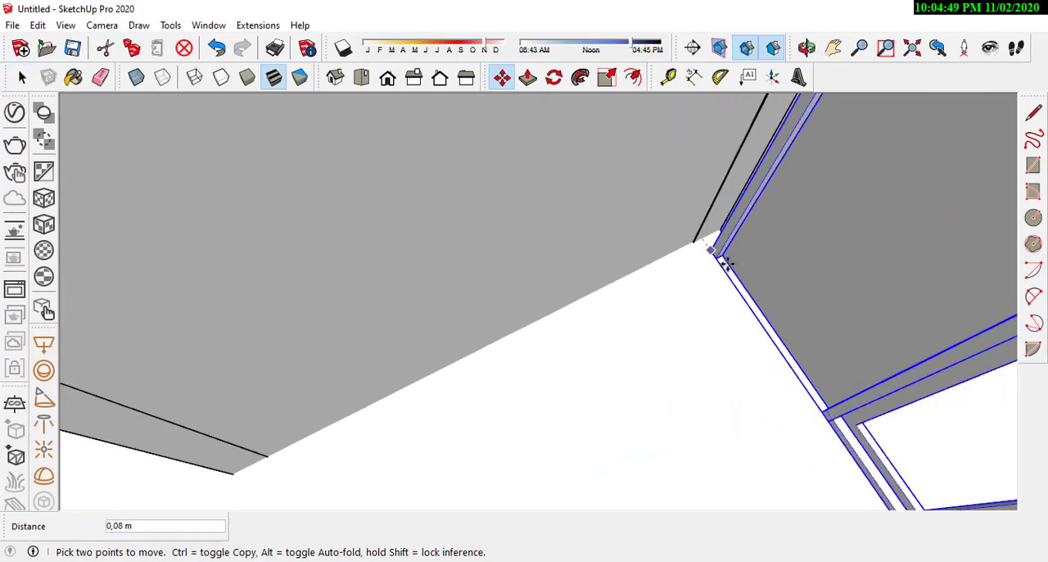
key(ctrl)
middle_drag(584, 385, 443, 372)
scroll(531, 344, up, 5)
click(535, 347)
Step: Move the copied door-and-window frame by its lower corner into the corner of the room's wall
scroll(542, 348, up, 5)
click(548, 348)
middle_drag(548, 349, 464, 327)
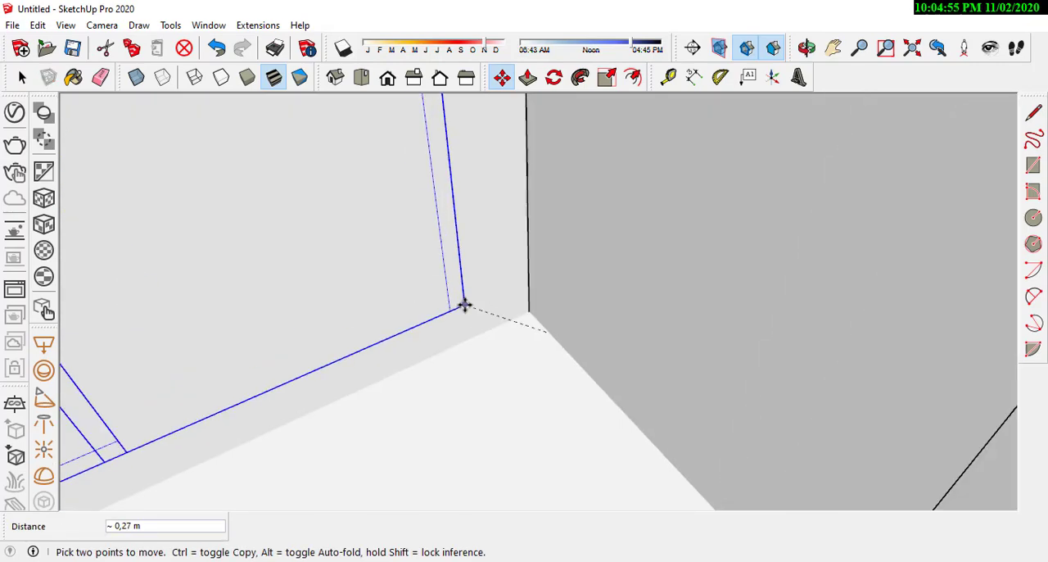
click(529, 311)
key(space)
Step: Open the copied frame group and delete its outer left jamb
scroll(639, 413, down, 6)
middle_drag(639, 392, 285, 348)
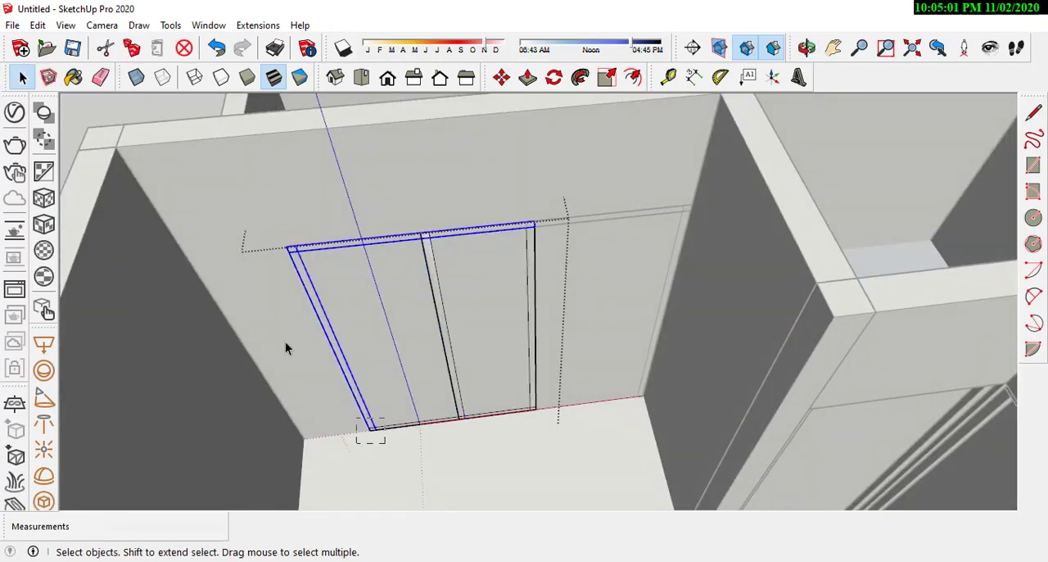
key(Delete)
Step: Open the copied frame's header and move its left end back to the middle post
double_click(313, 246)
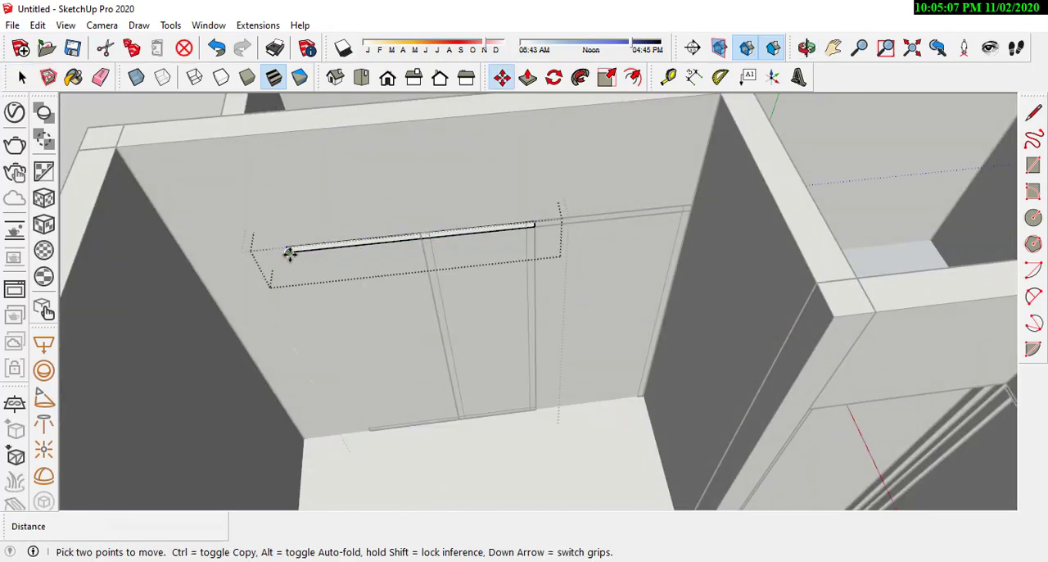
click(422, 239)
middle_drag(388, 426, 400, 398)
scroll(400, 398, up, 1)
Step: Open the copied frame's bottom sill and move its left end back to the middle post
key(space)
double_click(412, 414)
drag(332, 328, 465, 497)
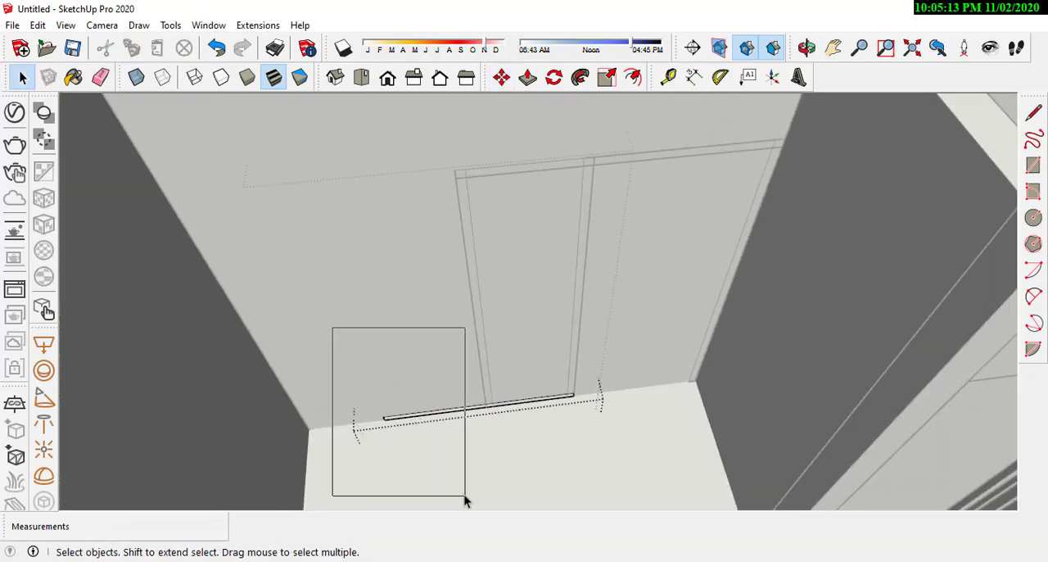
scroll(384, 415, up, 1)
key(m)
scroll(446, 425, down, 2)
Step: Open the wall group and draw a rectangle over the full outline of the copied door-and-window frame
key(space)
double_click(459, 367)
scroll(460, 368, up, 1)
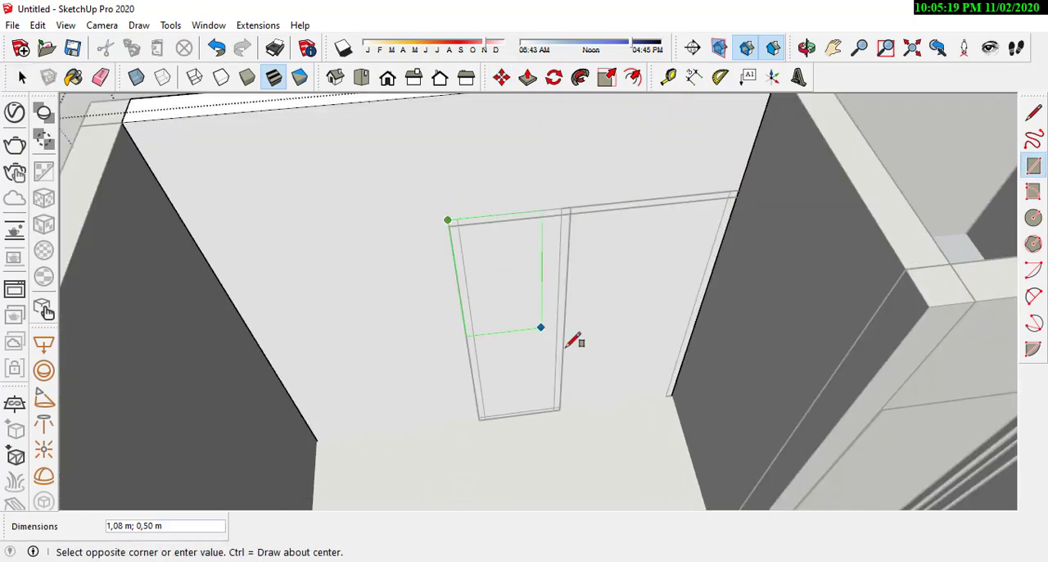
scroll(665, 402, up, 3)
click(665, 407)
scroll(659, 413, down, 3)
Step: Push the drawn rectangle through the wall's thickness to cut the frame's opening, and leave the wall group
key(p)
click(590, 328)
click(407, 121)
scroll(454, 298, down, 3)
middle_drag(458, 304, 628, 319)
key(space)
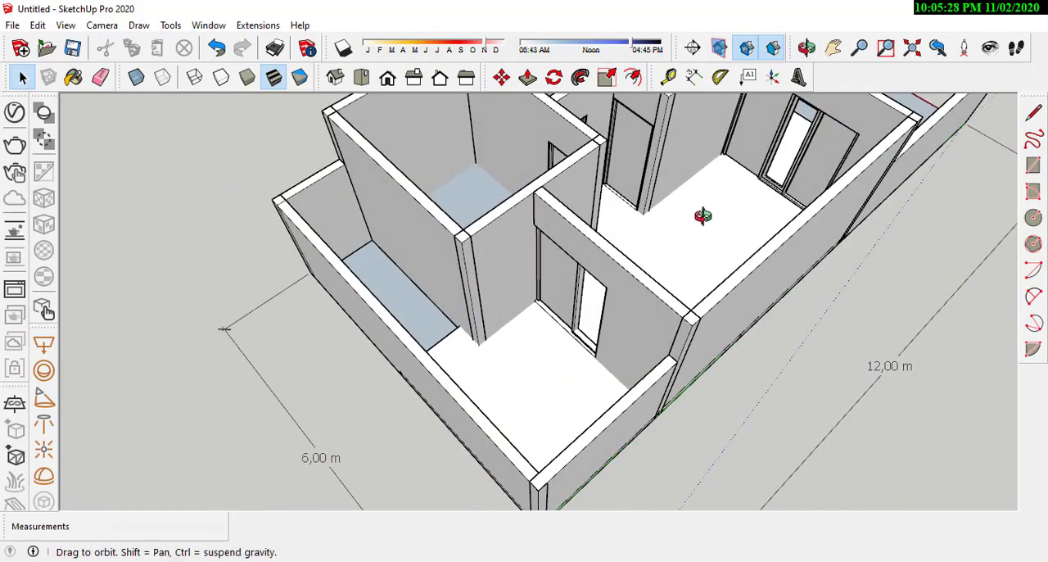
Step: Examine the door and window frames and their wall openings from inside and outside the house
mouse_move(702, 216)
middle_down()
mouse_move(303, 204)
mouse_move(603, 346)
mouse_move(312, 164)
mouse_move(427, 295)
mouse_move(374, 323)
mouse_move(659, 314)
mouse_move(742, 229)
mouse_move(728, 192)
mouse_move(529, 289)
middle_up()
scroll(374, 307, up, 5)
scroll(659, 315, down, 5)
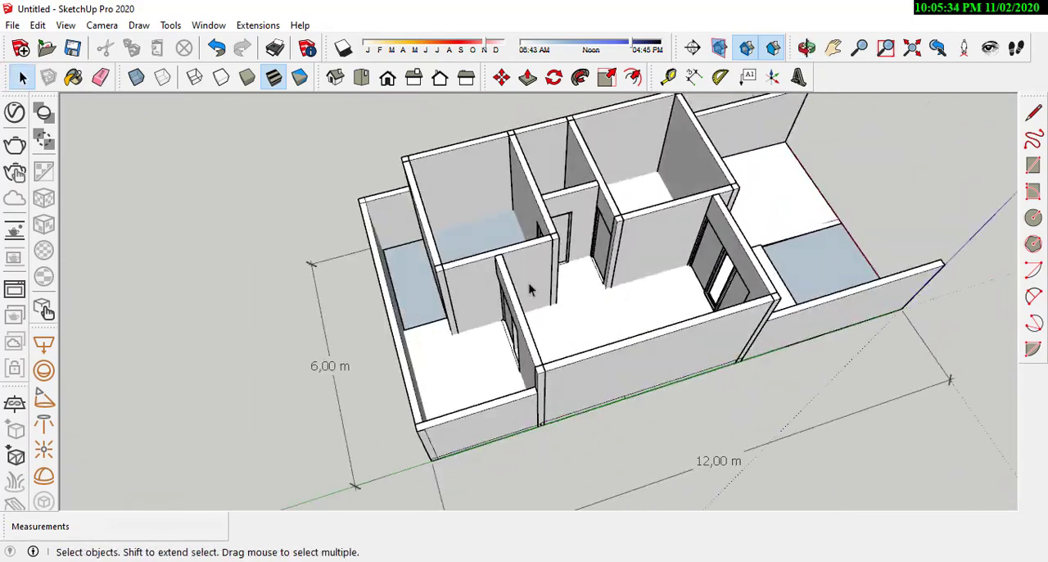
scroll(529, 290, up, 5)
middle_drag(655, 311, 785, 175)
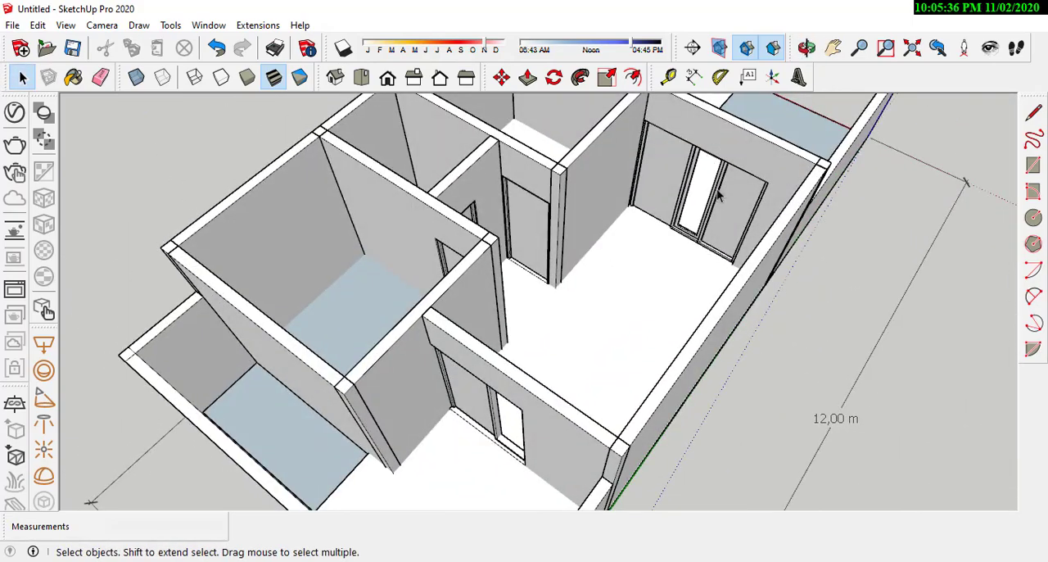
middle_drag(711, 223, 720, 356)
scroll(622, 312, up, 5)
mouse_move(622, 311)
middle_down()
mouse_move(584, 276)
mouse_move(562, 289)
middle_up()
middle_drag(536, 225, 456, 313)
scroll(513, 190, up, 1)
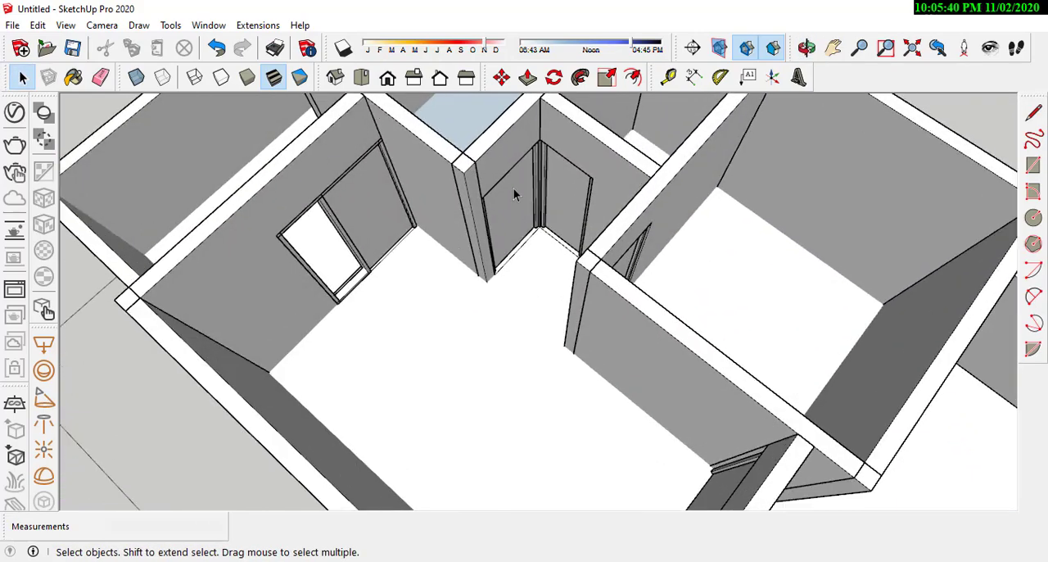
scroll(606, 285, down, 3)
scroll(417, 234, up, 4)
mouse_move(534, 259)
middle_down()
mouse_move(346, 164)
mouse_move(499, 292)
mouse_move(917, 282)
middle_up()
scroll(500, 290, down, 1)
scroll(690, 281, down, 2)
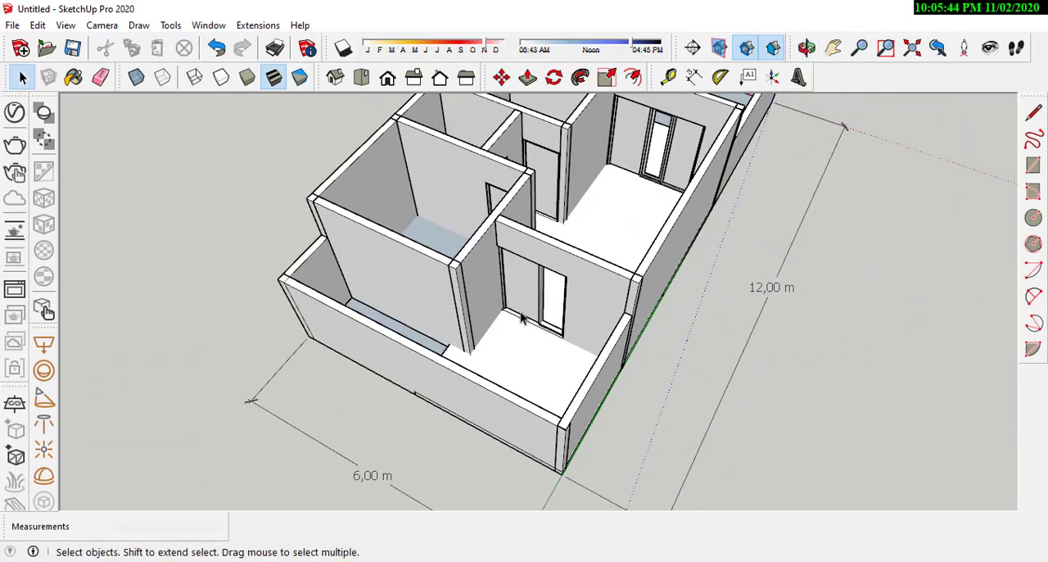
scroll(522, 315, up, 2)
scroll(560, 320, down, 1)
mouse_move(669, 198)
middle_down()
mouse_move(475, 276)
mouse_move(447, 300)
mouse_move(423, 227)
mouse_move(639, 363)
mouse_move(639, 229)
mouse_move(463, 353)
mouse_move(638, 365)
mouse_move(670, 253)
middle_up()
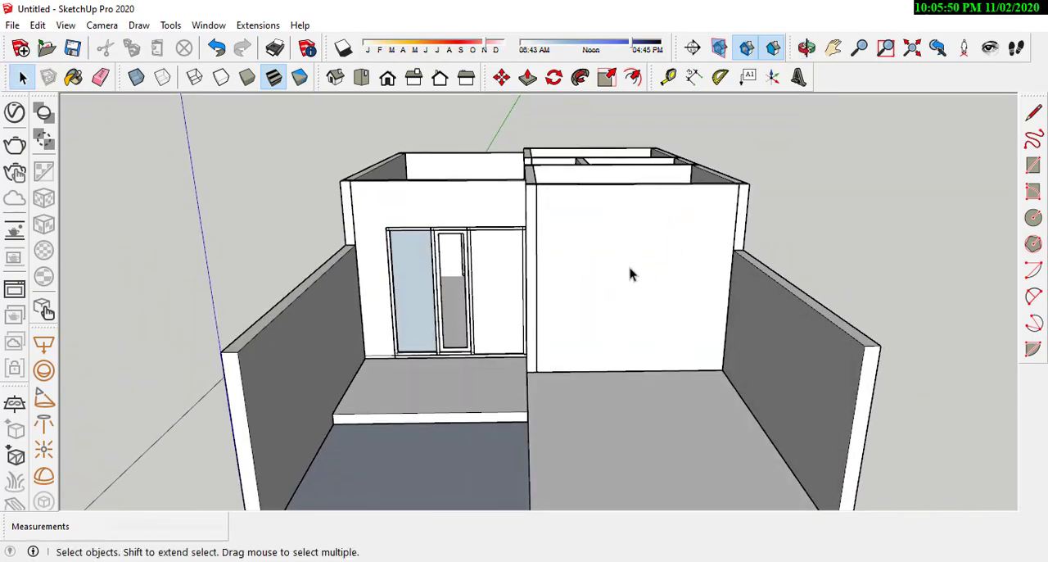
Step: Copy the living room's exterior door-and-window frame onto the adjacent room's outer wall, picking it up by its lower corner
scroll(664, 329, up, 2)
mouse_move(624, 287)
middle_down()
mouse_move(566, 368)
mouse_move(638, 320)
mouse_move(409, 358)
mouse_move(721, 269)
mouse_move(290, 156)
mouse_move(357, 316)
mouse_move(514, 330)
mouse_move(638, 262)
mouse_move(601, 414)
mouse_move(627, 262)
mouse_move(603, 269)
mouse_move(545, 374)
mouse_move(391, 383)
middle_up()
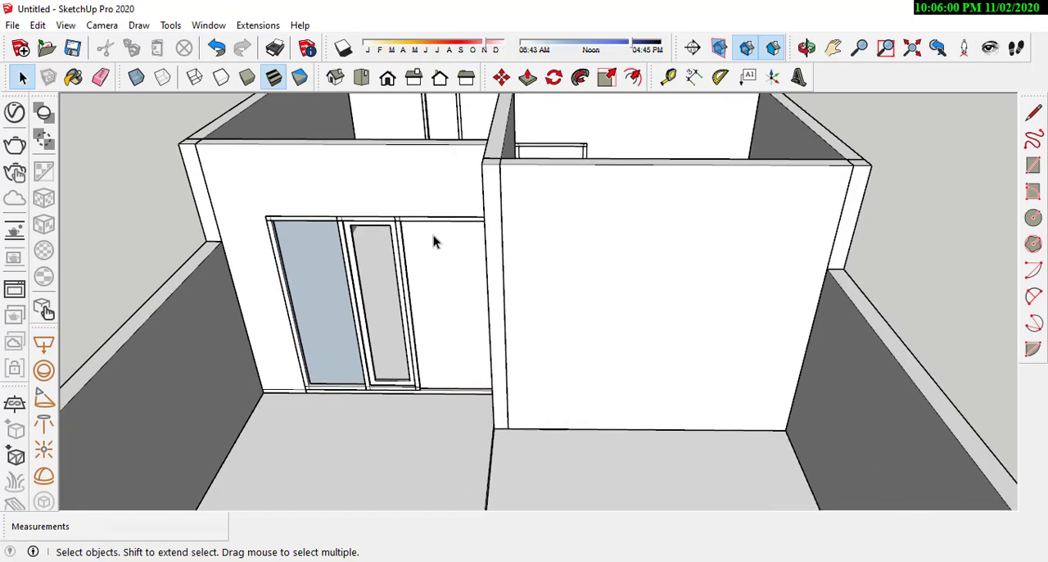
mouse_move(463, 358)
middle_down()
mouse_move(470, 322)
mouse_move(374, 354)
middle_up()
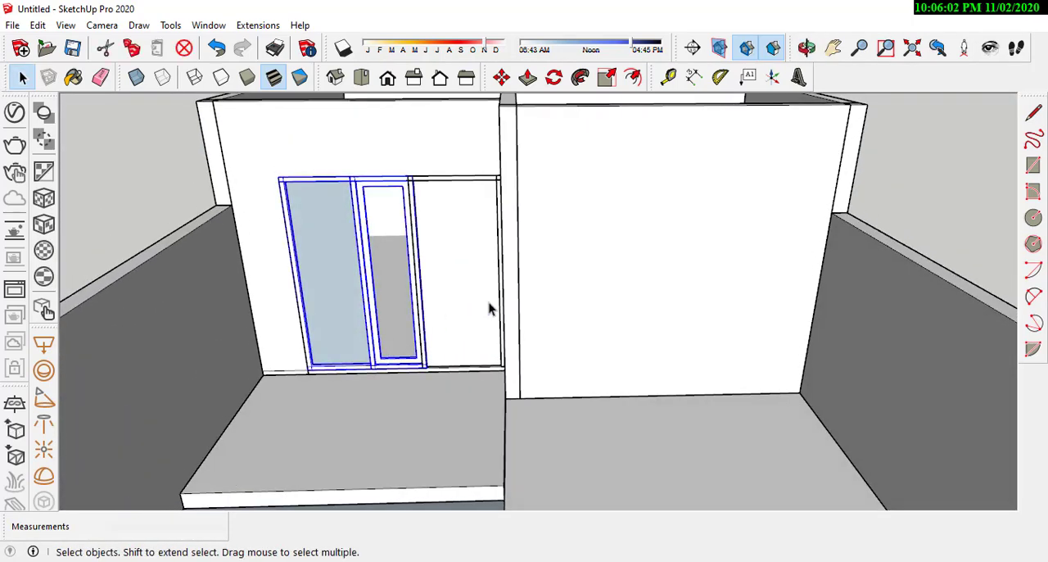
scroll(489, 308, down, 5)
scroll(374, 393, up, 6)
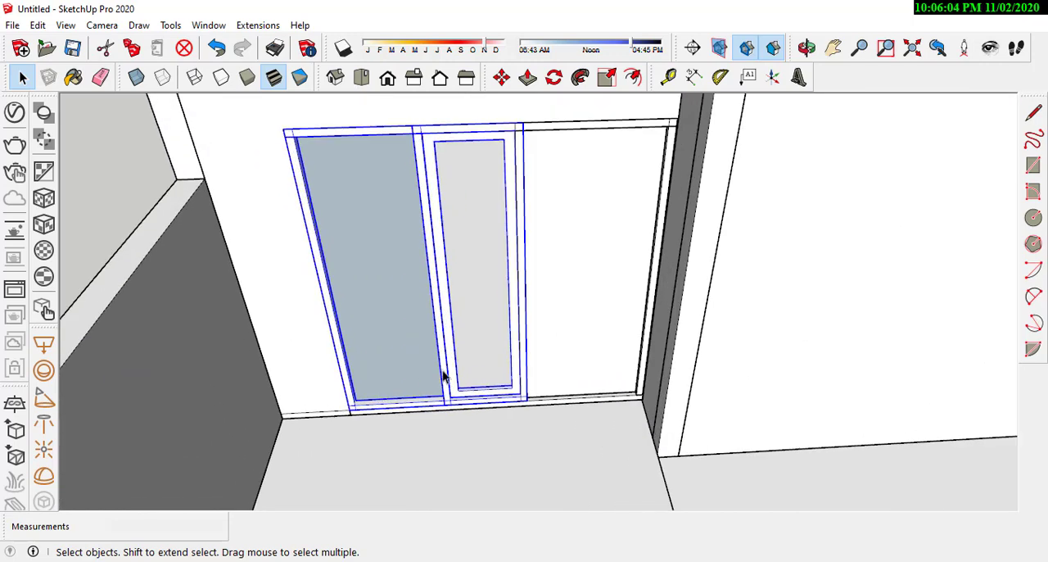
click(502, 76)
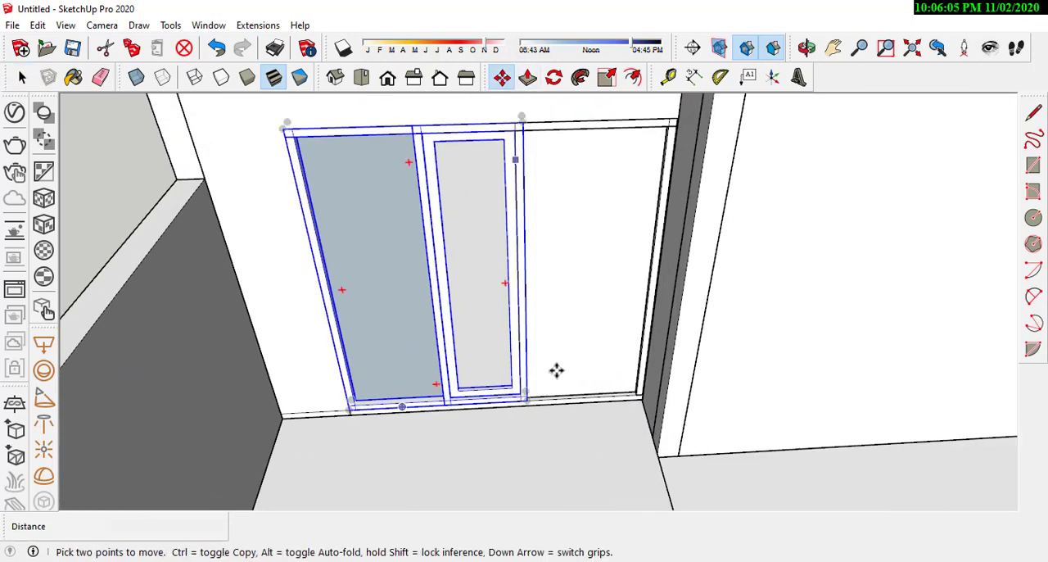
click(528, 401)
scroll(527, 401, down, 3)
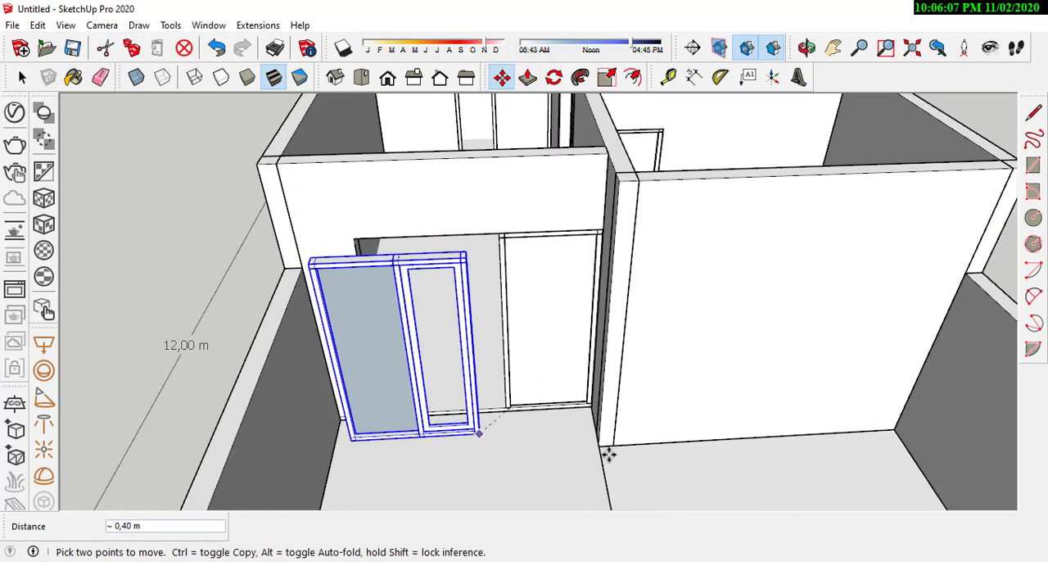
key(ctrl)
click(721, 430)
Step: Move the new frame copy by its lower corner into the inside corner of the room's outer wall at floor level
middle_drag(720, 430, 343, 378)
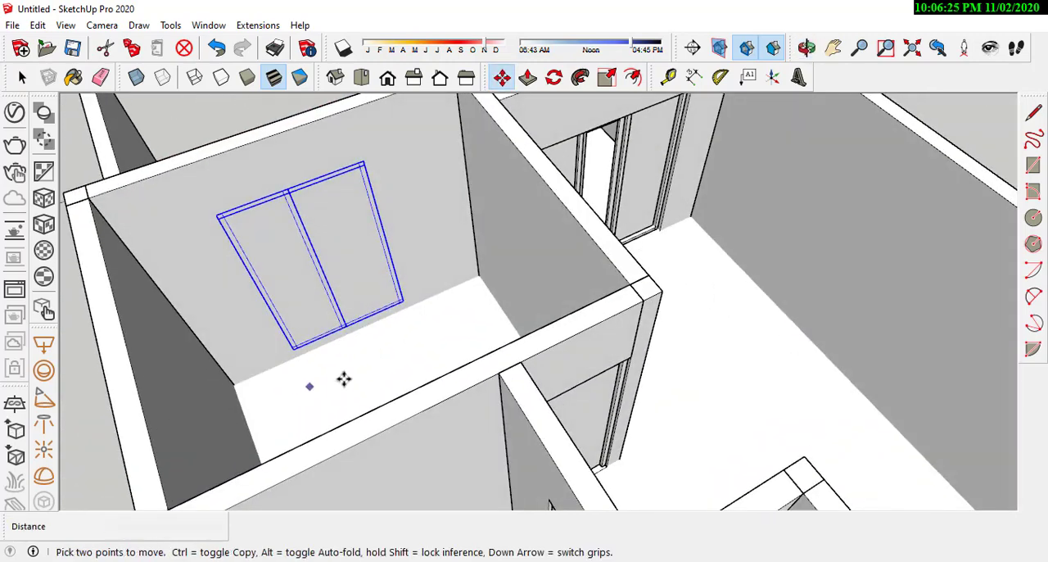
middle_drag(680, 348, 661, 401)
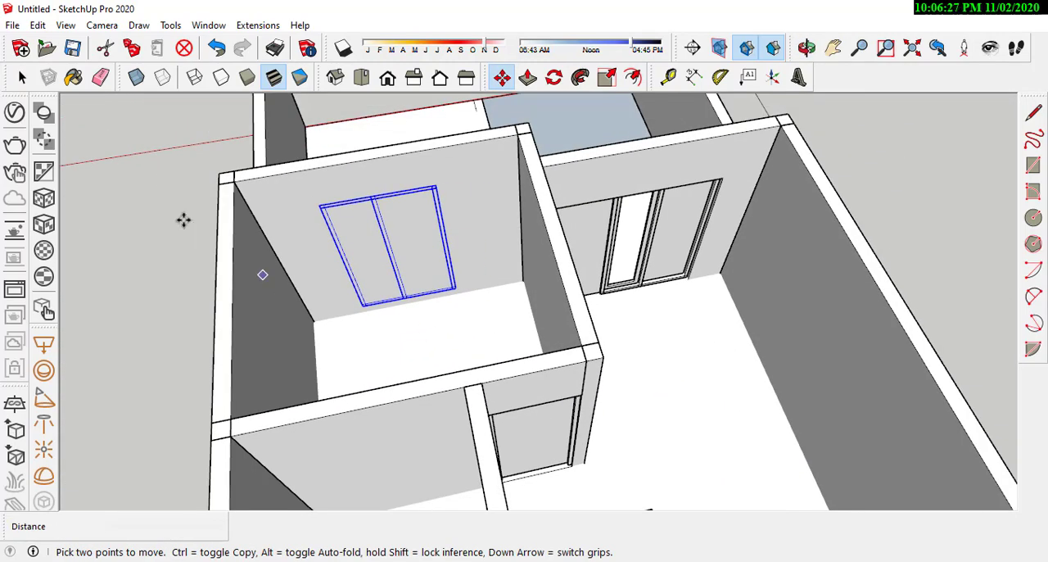
scroll(363, 325, up, 6)
scroll(451, 346, up, 1)
click(491, 322)
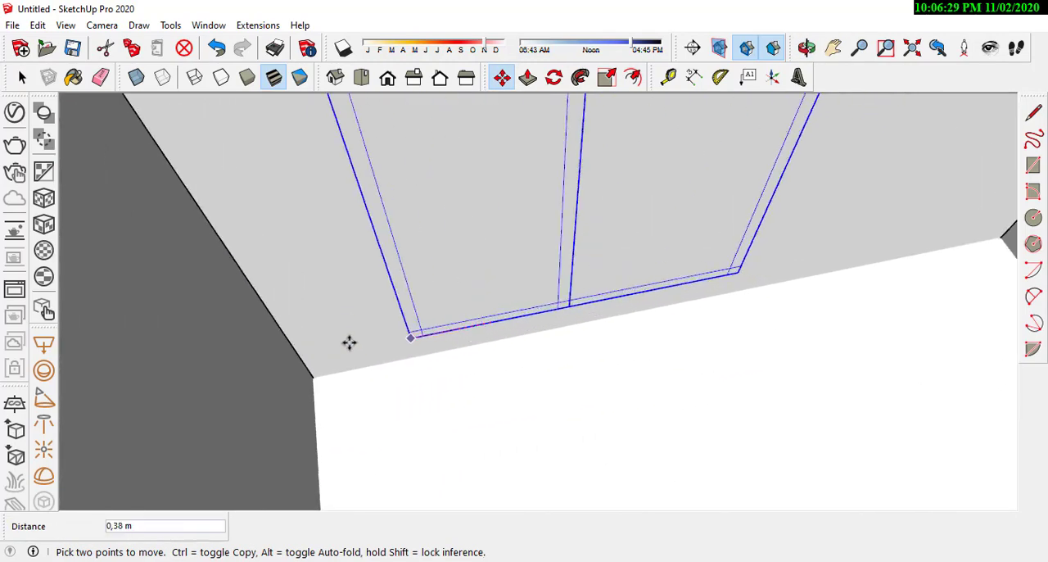
scroll(321, 379, down, 3)
middle_drag(442, 374, 240, 311)
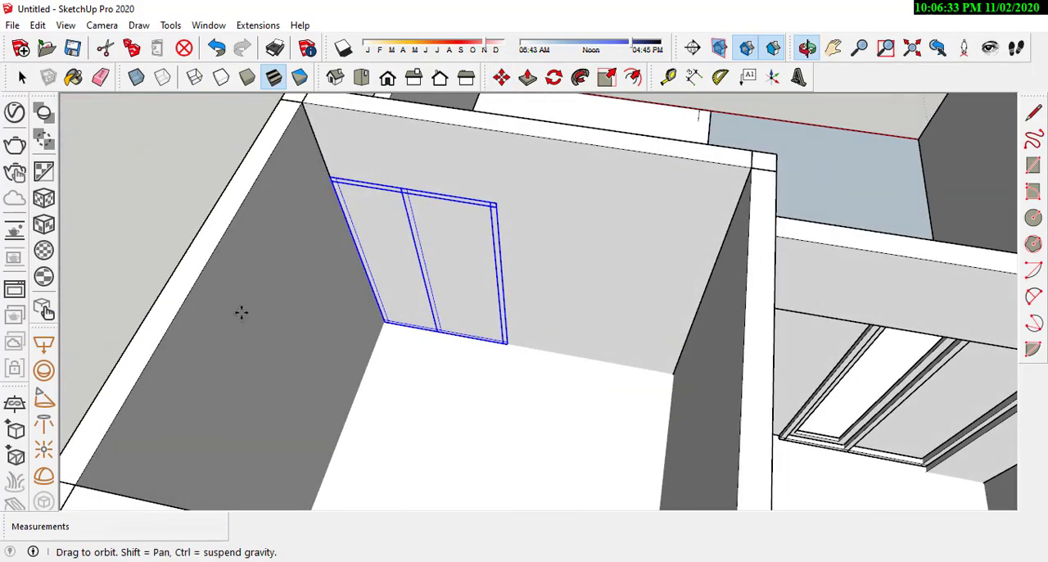
scroll(592, 297, down, 2)
scroll(592, 300, up, 2)
scroll(480, 283, up, 2)
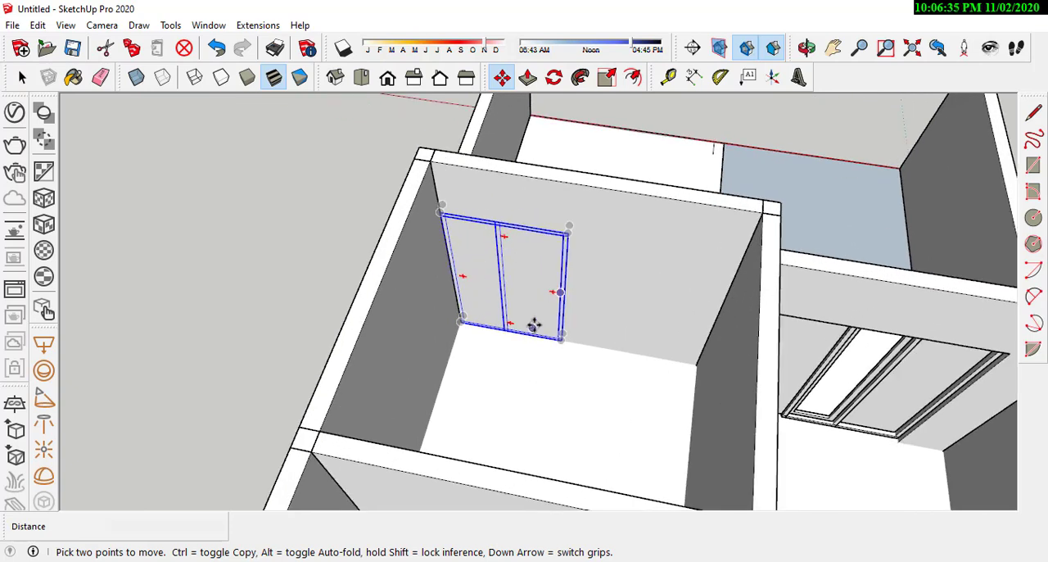
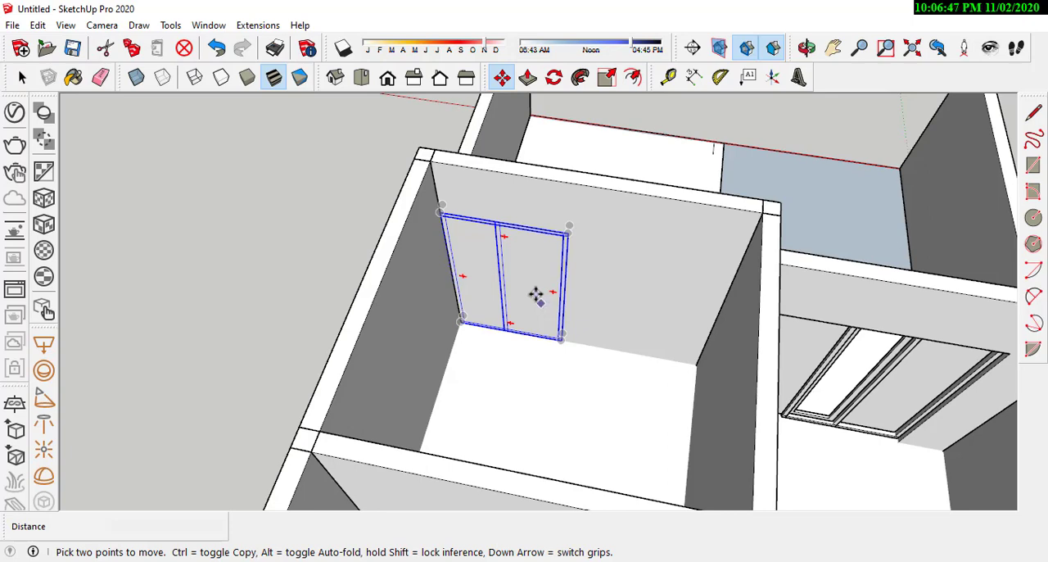
Step: Move the selected window frame 0.6 m along the bedroom wall away from the room corner, then clear the selection
scroll(532, 293, up, 3)
middle_drag(529, 293, 573, 312)
scroll(421, 281, up, 1)
scroll(536, 343, down, 2)
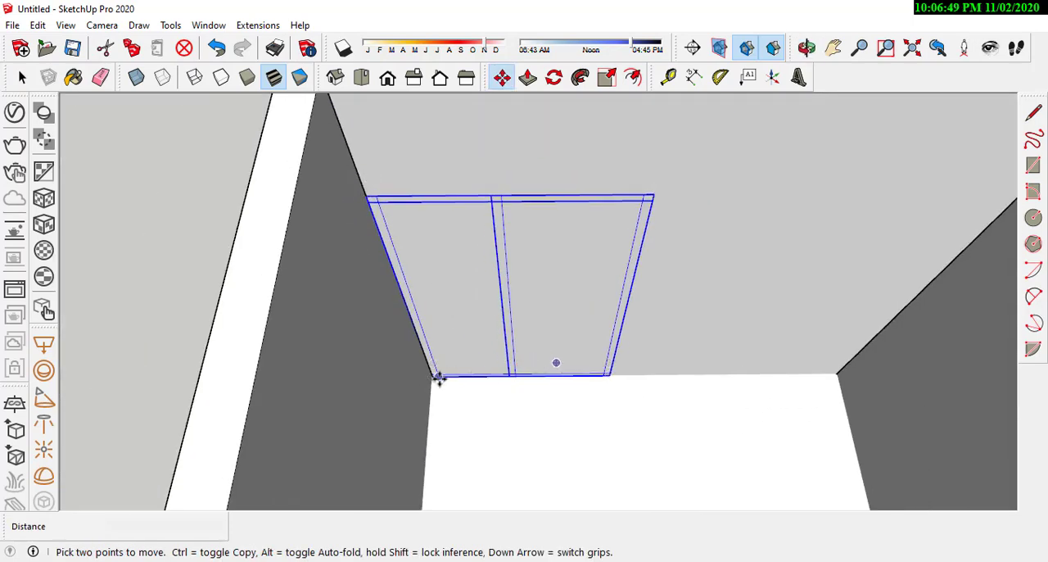
scroll(438, 378, up, 4)
middle_drag(480, 393, 400, 378)
scroll(400, 377, up, 2)
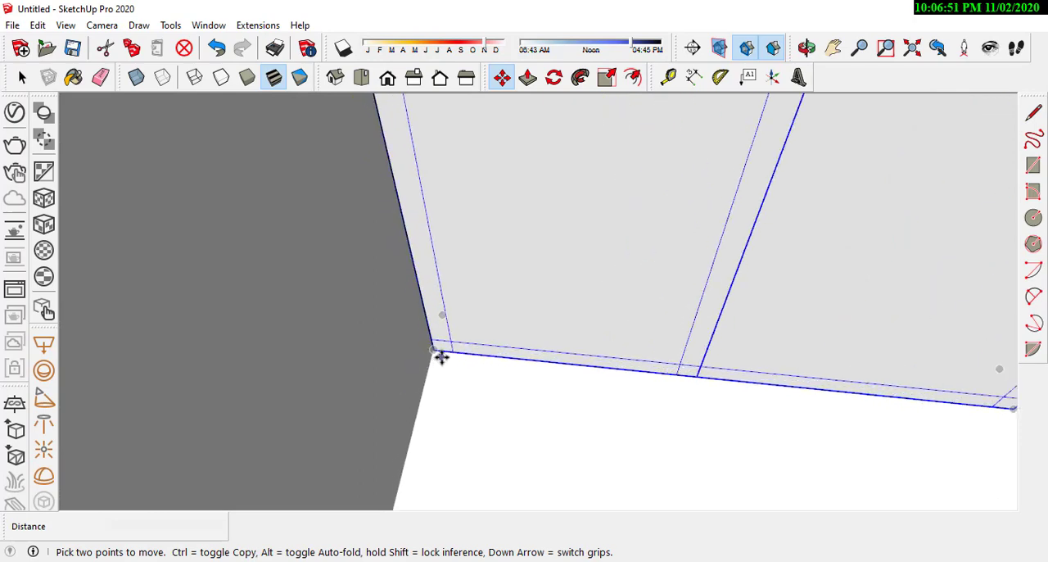
scroll(450, 360, down, 4)
scroll(473, 323, up, 4)
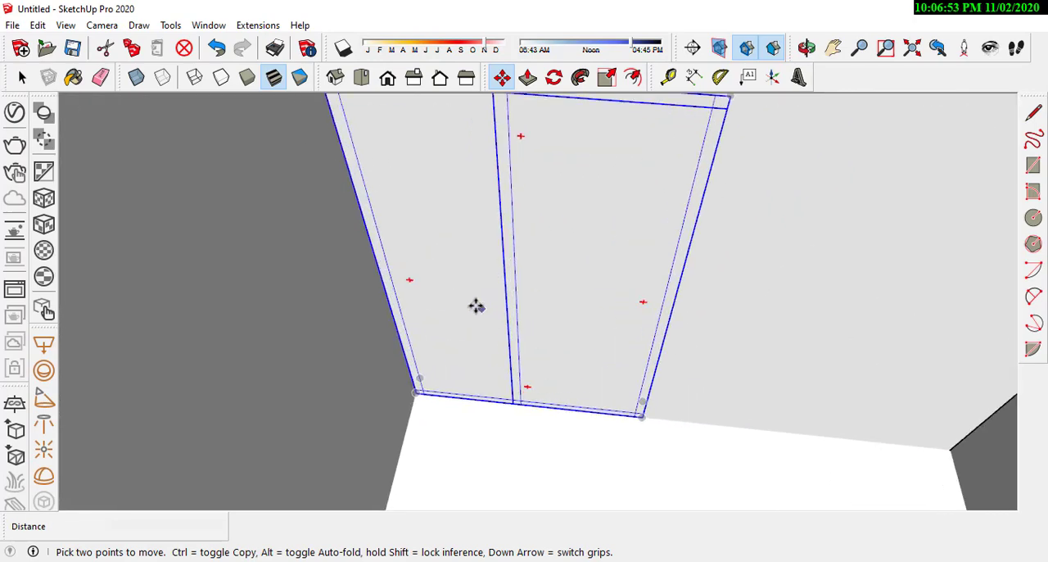
click(466, 306)
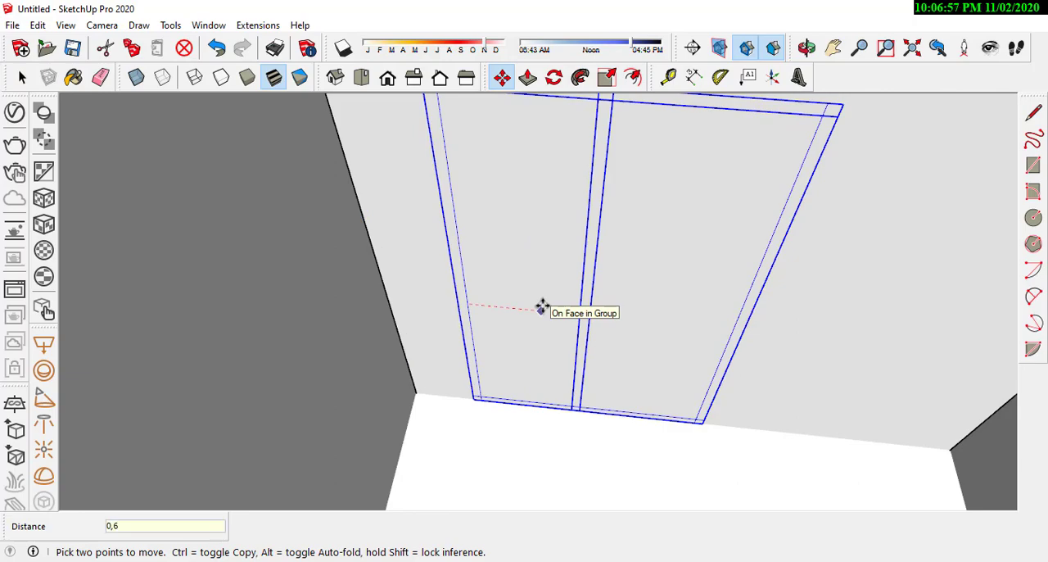
key(Return)
scroll(542, 306, down, 5)
middle_drag(524, 332, 340, 398)
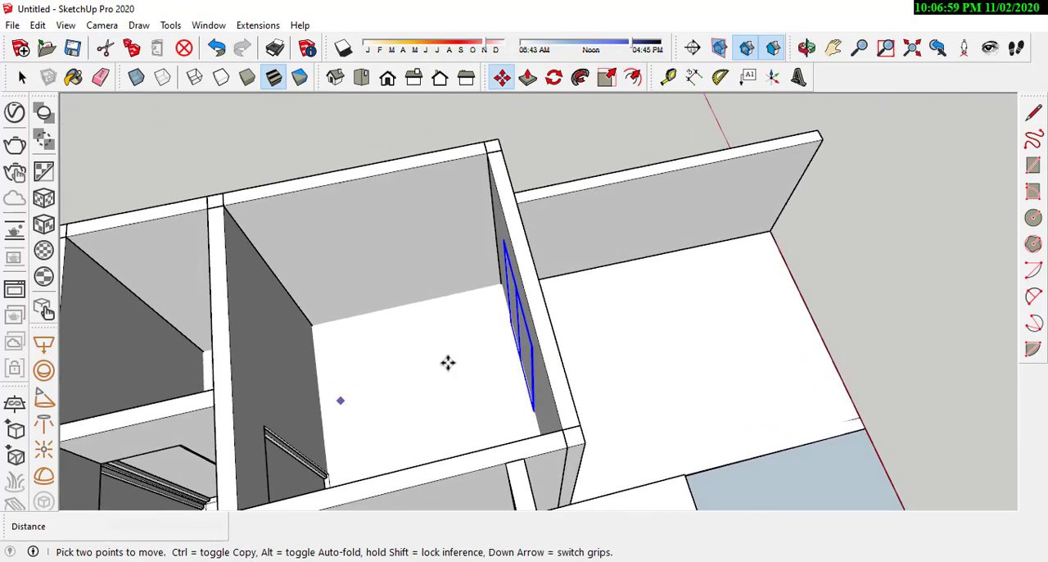
scroll(450, 339, down, 2)
scroll(452, 316, up, 3)
click(21, 77)
click(289, 139)
scroll(529, 341, up, 5)
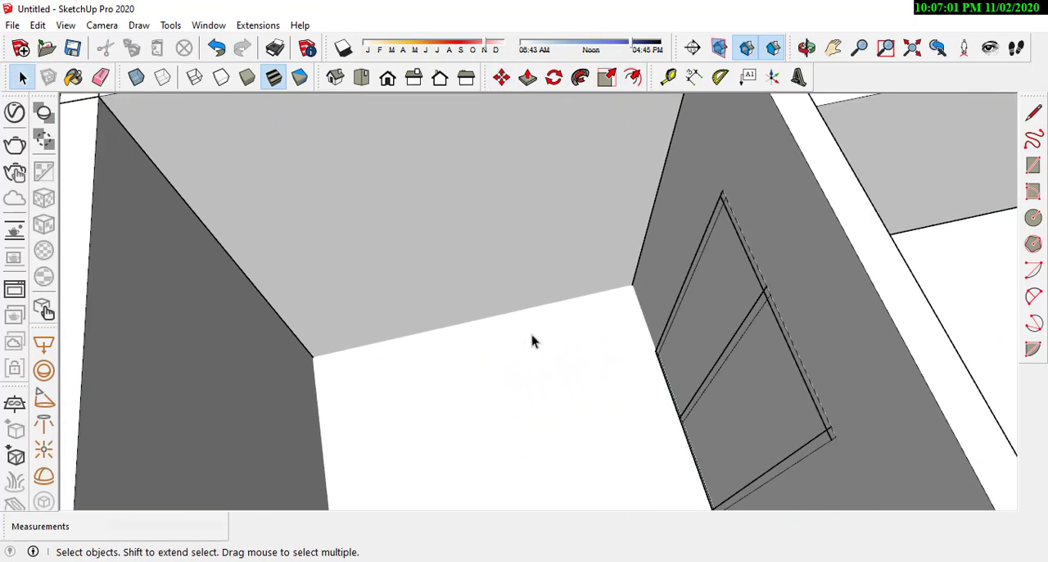
Step: Switch to the AutoCAD floor plan, examine the window's position on the bedroom's front wall, and return to SketchUp
scroll(628, 339, down, 2)
middle_drag(627, 339, 462, 408)
scroll(576, 327, down, 2)
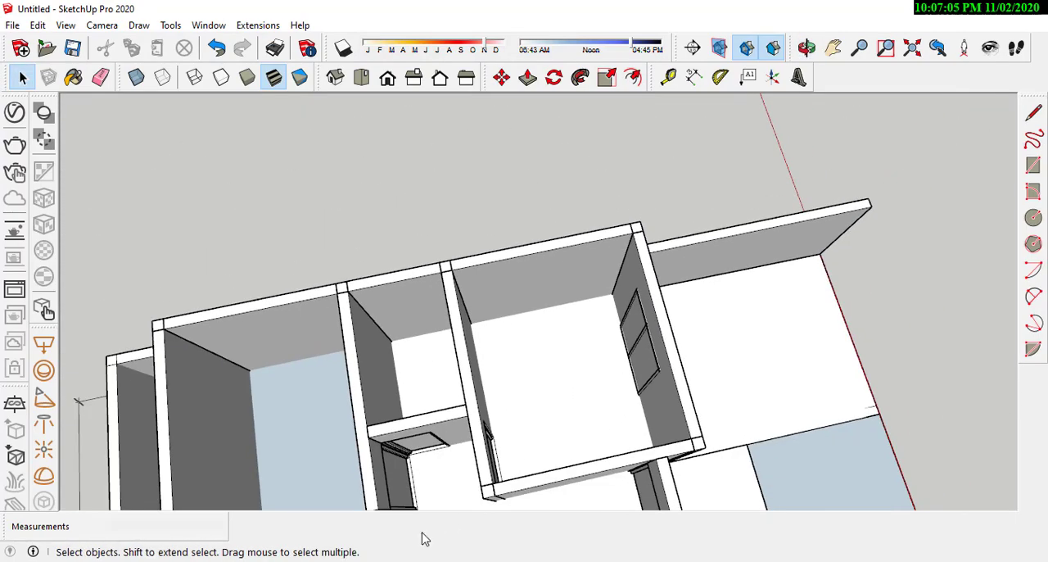
key(alt+Tab)
scroll(543, 286, down, 3)
scroll(562, 283, up, 5)
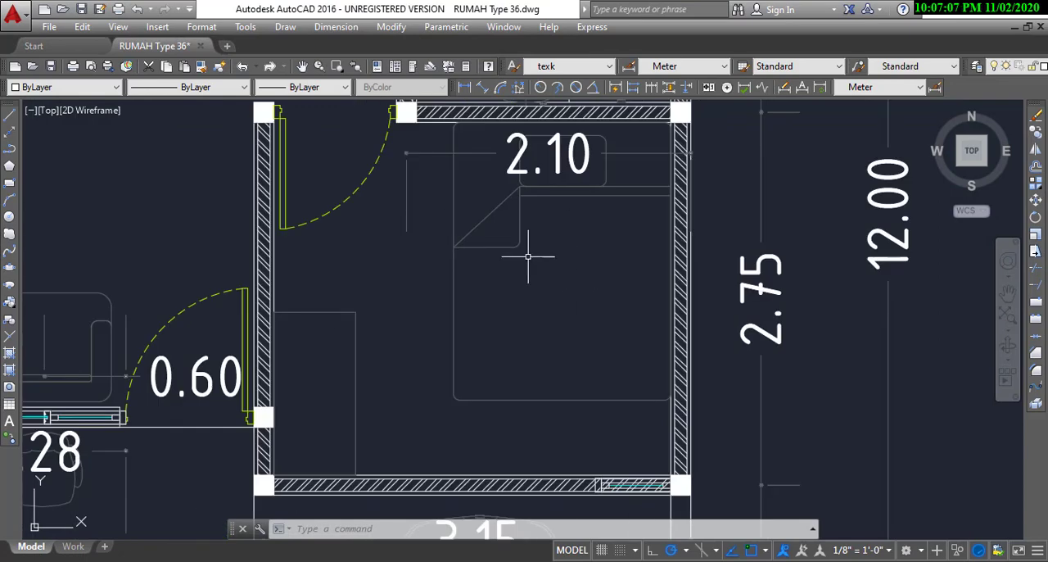
scroll(539, 256, down, 4)
scroll(539, 255, up, 4)
scroll(590, 352, down, 2)
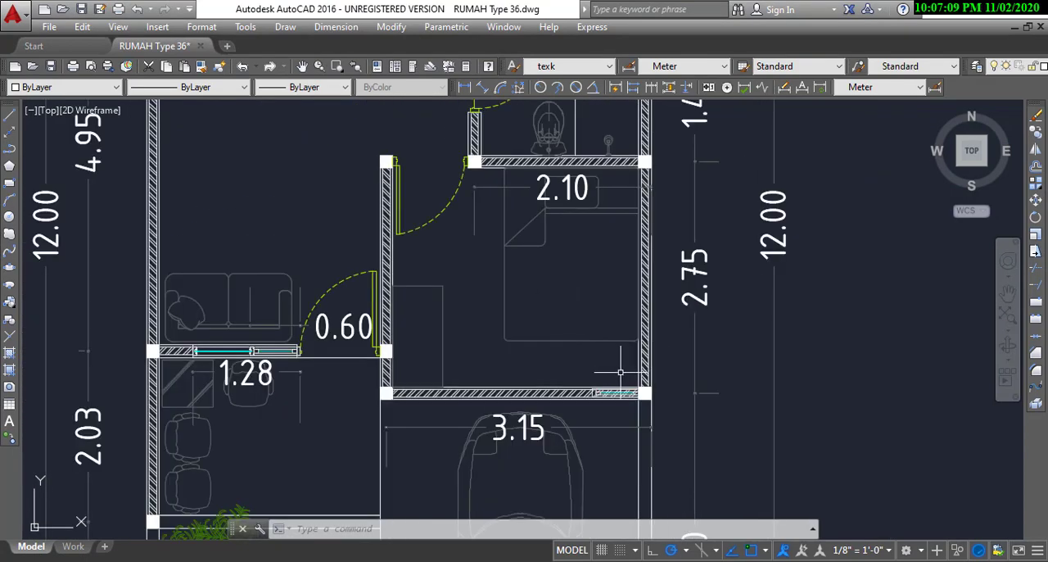
key(alt+Tab)
Step: Dimension the gap between the room corner and the window's near edge along the floor
scroll(601, 329, up, 4)
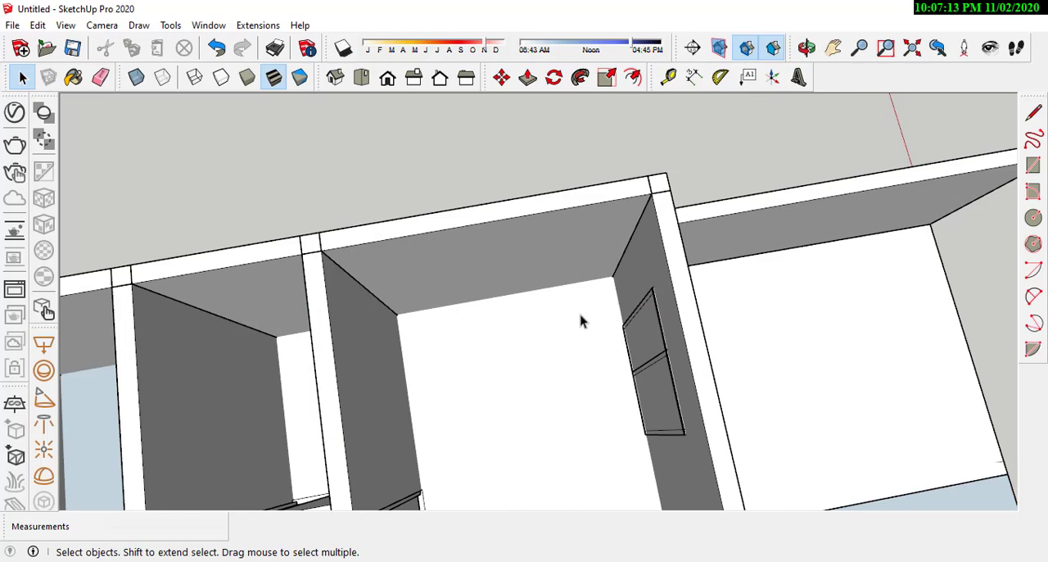
scroll(583, 322, up, 2)
middle_drag(580, 332, 609, 308)
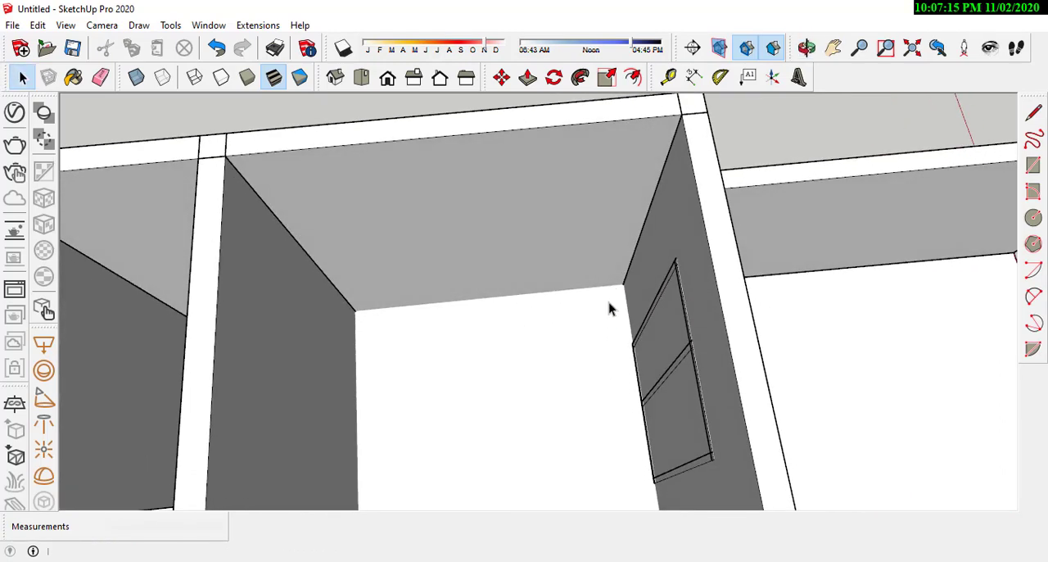
scroll(637, 227, down, 3)
scroll(633, 266, up, 3)
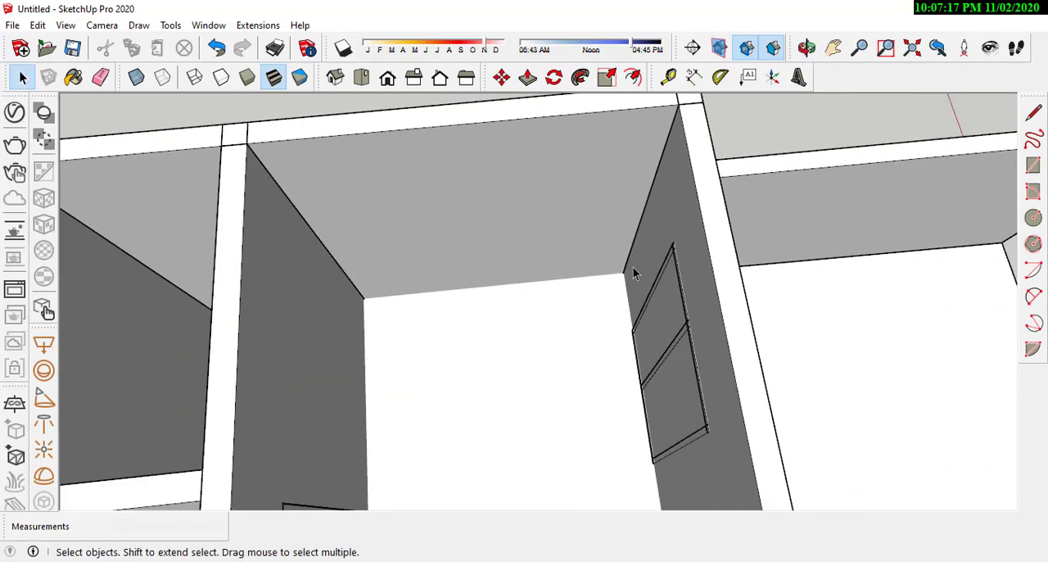
mouse_move(569, 315)
middle_down()
mouse_move(679, 341)
mouse_move(767, 346)
mouse_move(731, 161)
mouse_move(787, 261)
mouse_move(786, 288)
middle_up()
scroll(589, 234, down, 3)
scroll(572, 294, up, 3)
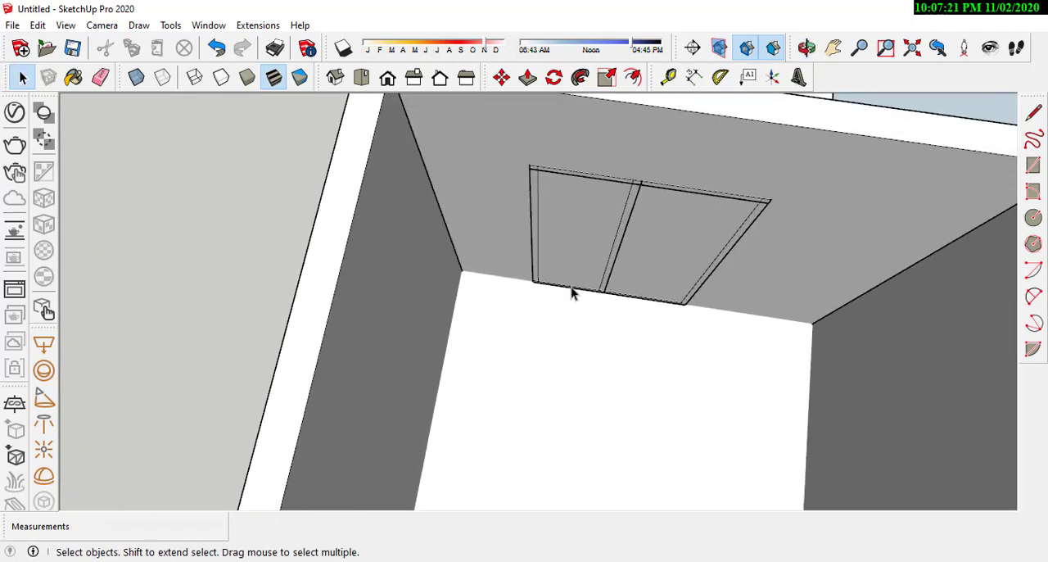
click(694, 77)
scroll(473, 295, up, 2)
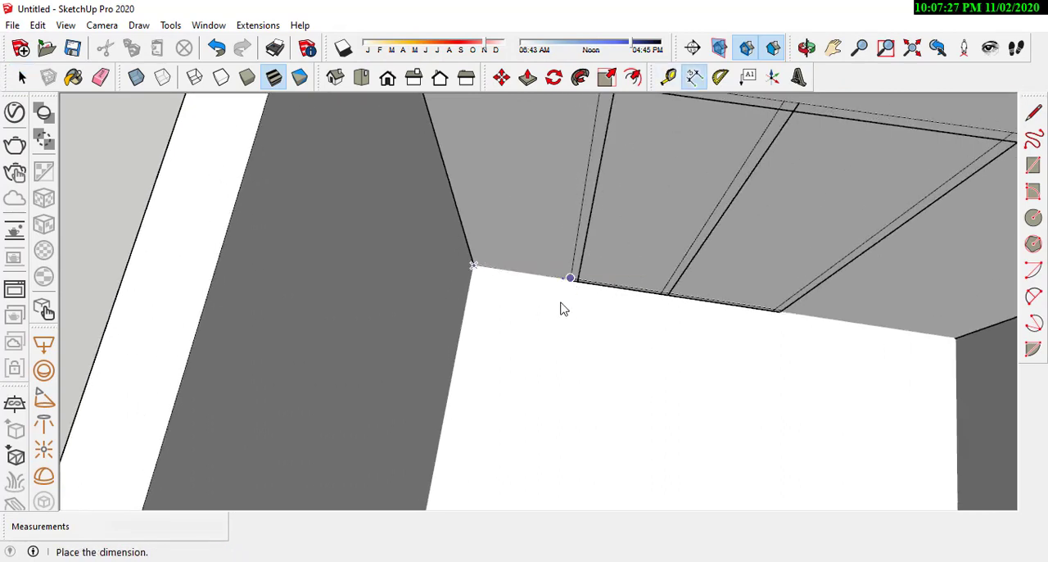
click(534, 313)
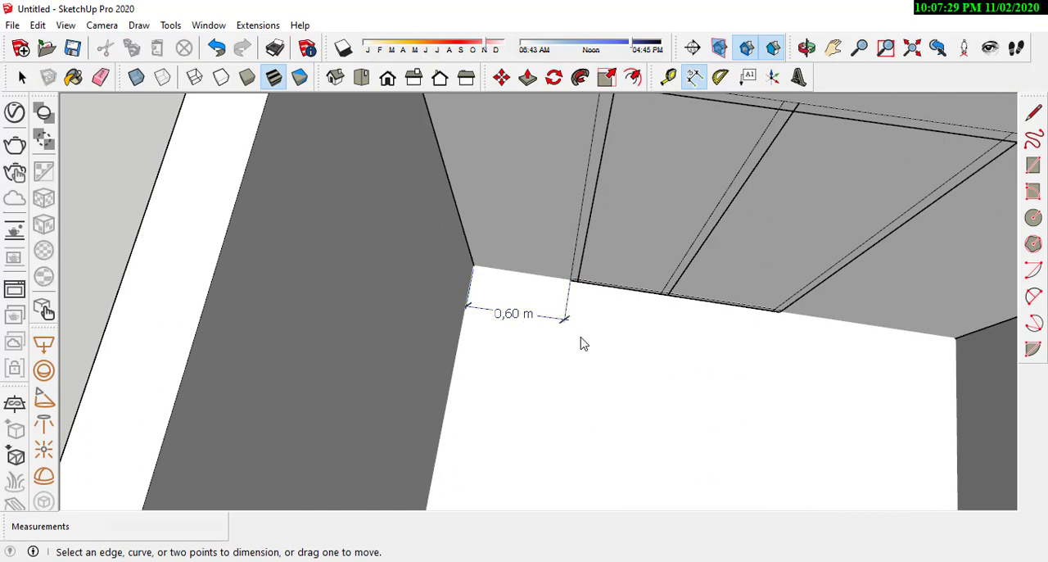
click(518, 356)
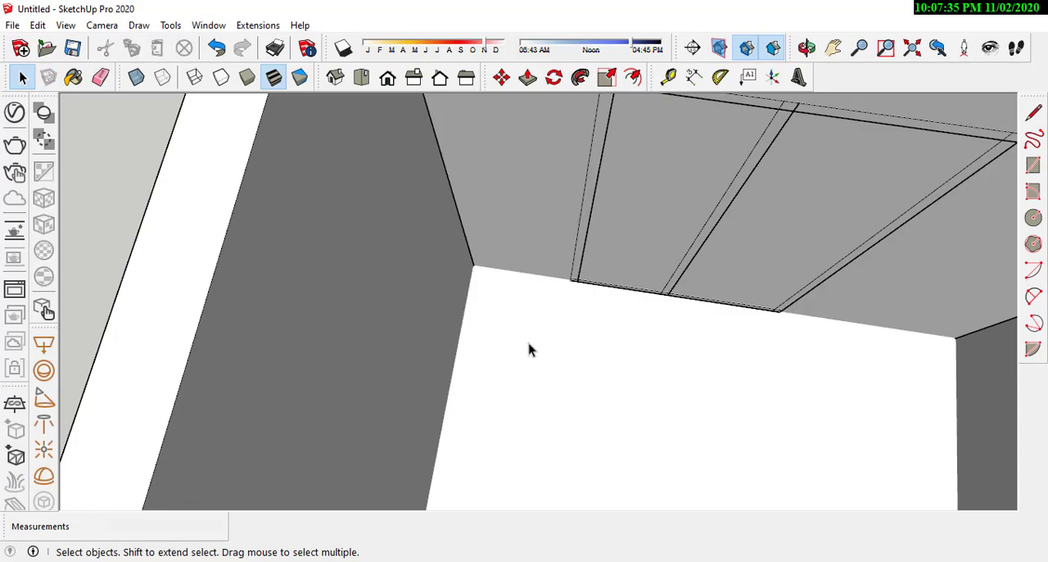
Step: Open the bedroom's front wall group for editing and draw a 1.28 m by 2.10 m rectangle over the window frame's outline
middle_drag(524, 343, 465, 141)
middle_drag(523, 337, 525, 342)
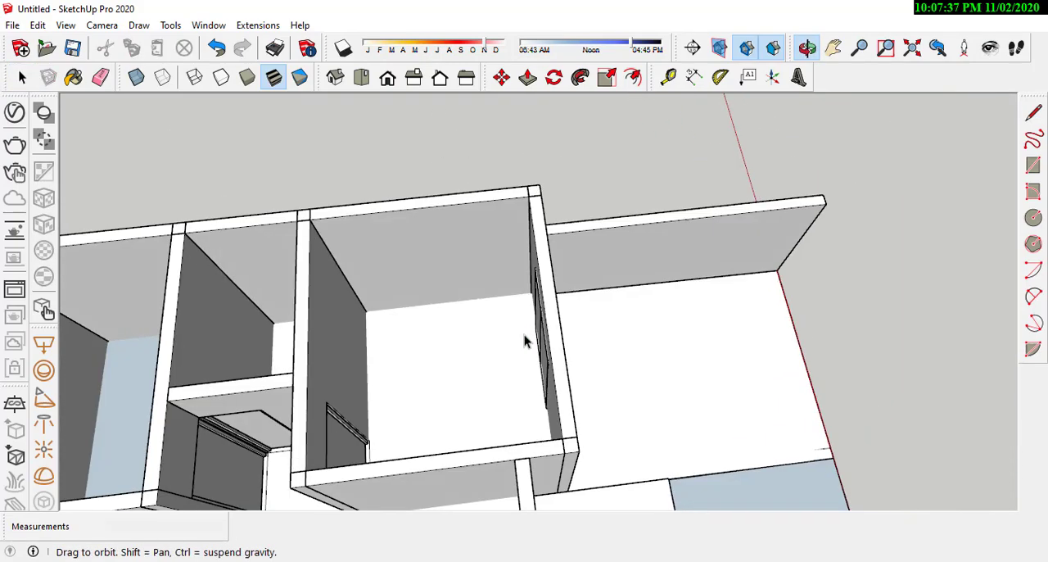
middle_drag(714, 326, 663, 343)
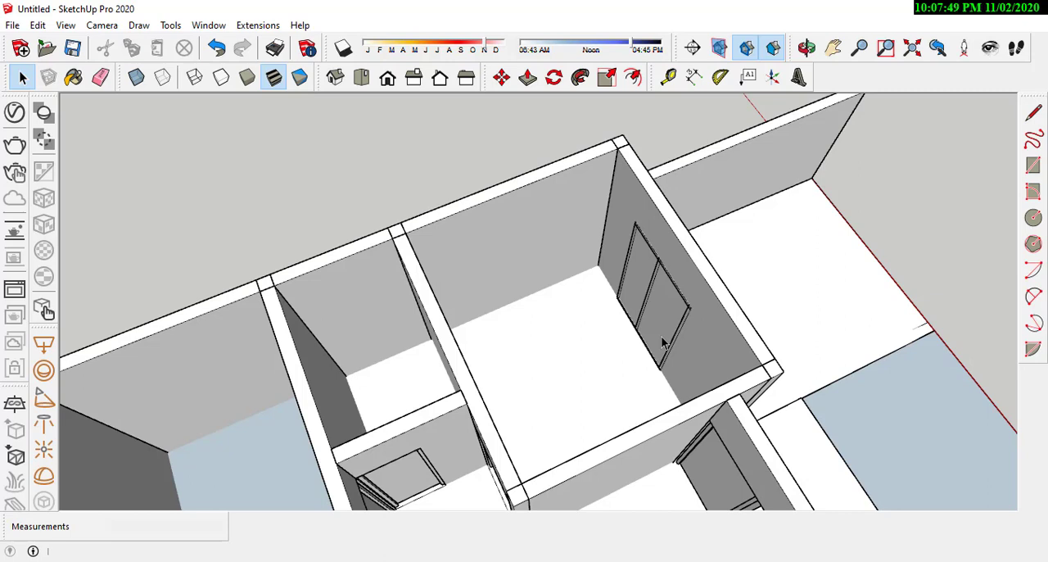
scroll(662, 338, up, 3)
middle_drag(662, 341, 555, 309)
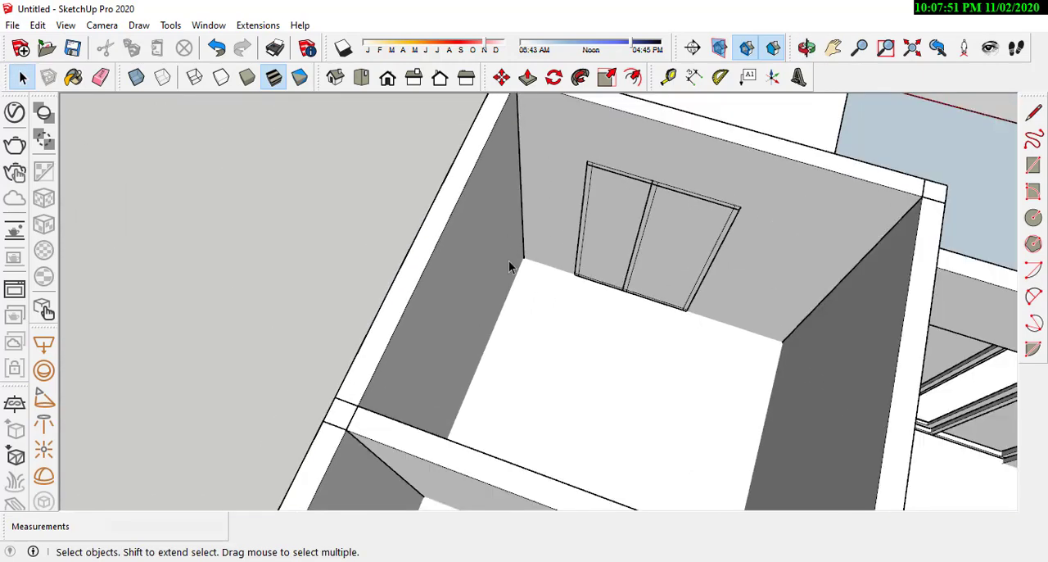
scroll(725, 195, up, 2)
double_click(694, 257)
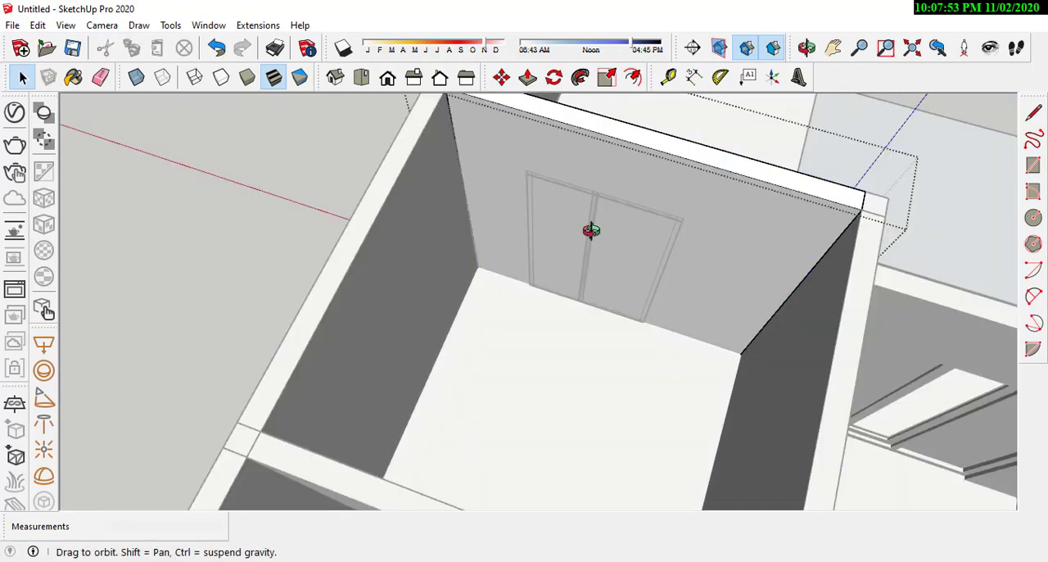
middle_drag(592, 230, 655, 187)
scroll(654, 186, up, 2)
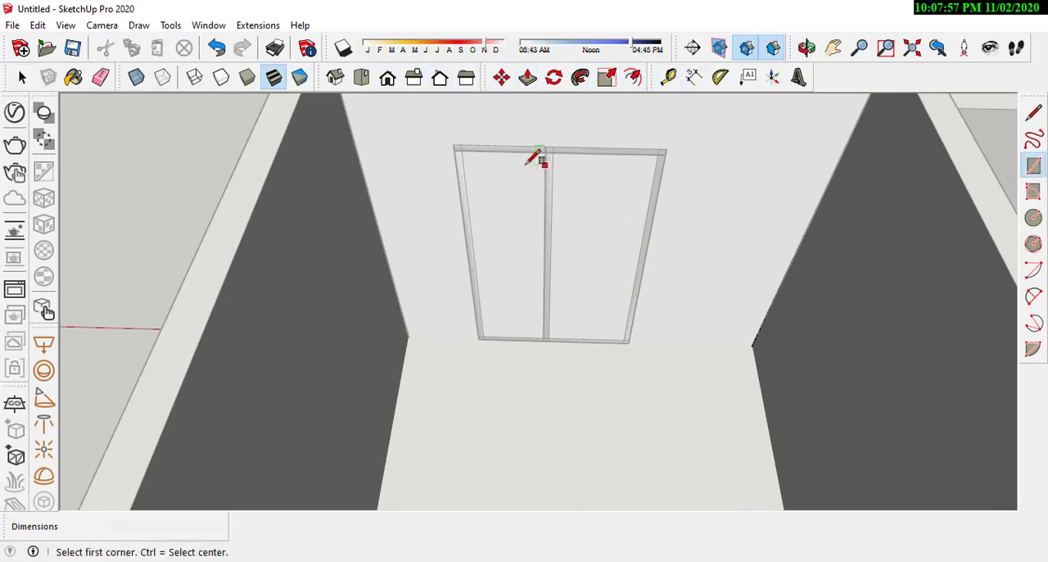
scroll(539, 161, up, 1)
scroll(645, 375, up, 1)
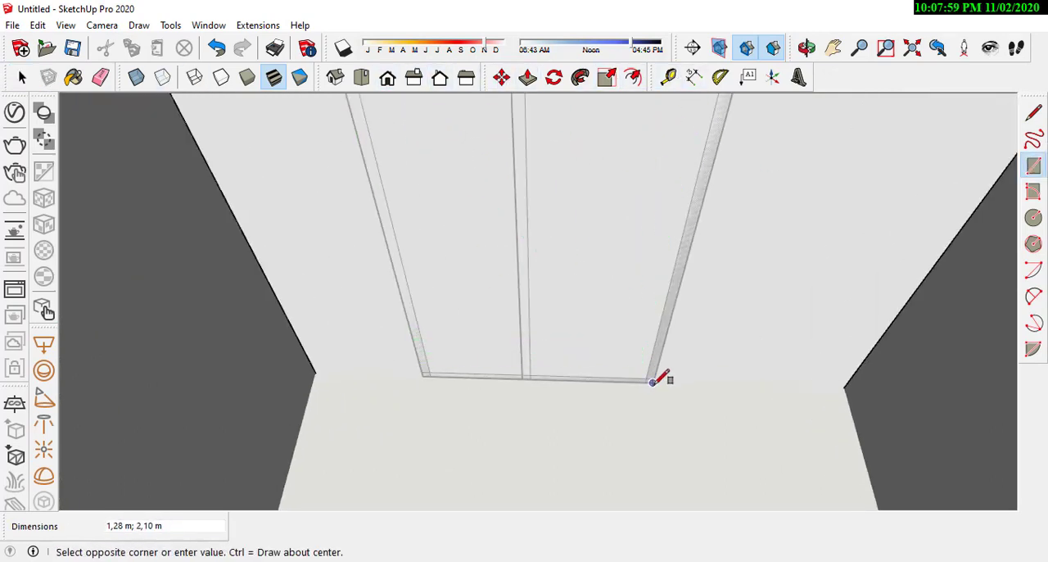
scroll(520, 365, down, 3)
Step: Push the rectangle through the full wall thickness to cut the window opening, and finish the Push/Pull operation
click(532, 79)
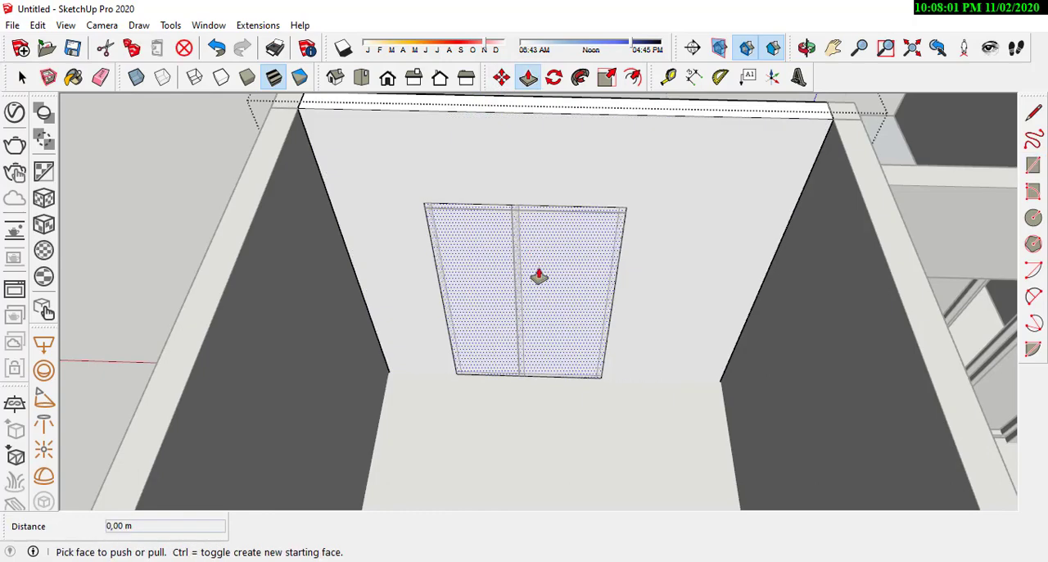
click(541, 277)
middle_drag(558, 258, 408, 175)
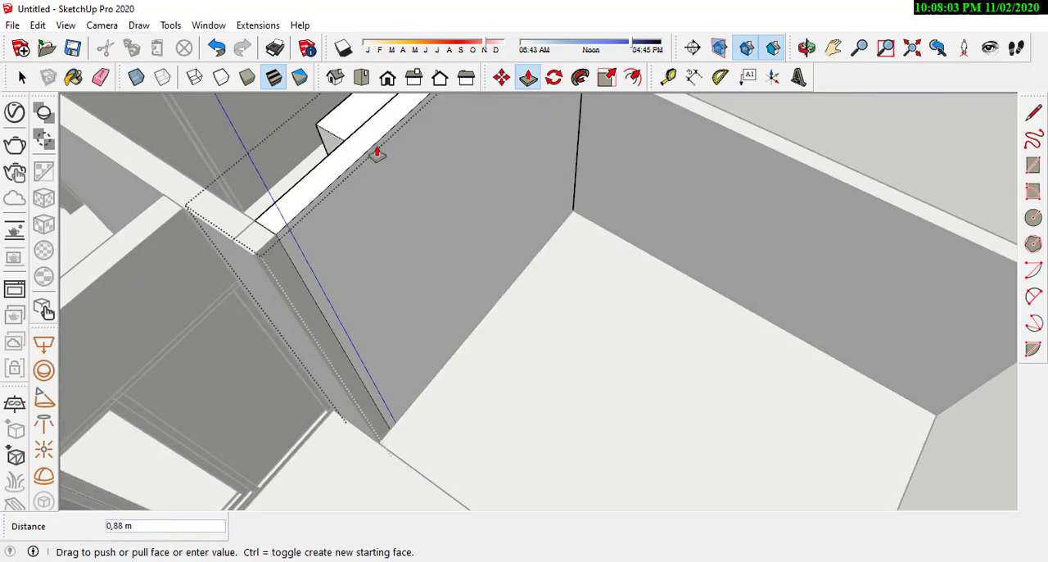
click(377, 89)
middle_drag(376, 89, 344, 370)
click(344, 370)
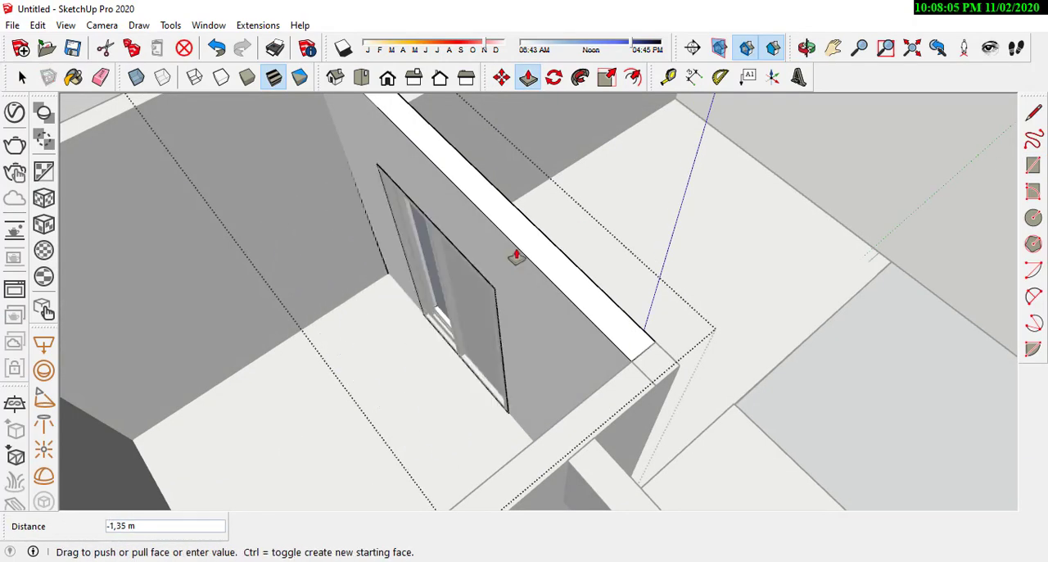
click(620, 287)
middle_drag(621, 286, 49, 229)
scroll(479, 303, down, 2)
click(22, 77)
Step: Inspect the house model from the front, above and behind to check the window openings
scroll(653, 355, down, 3)
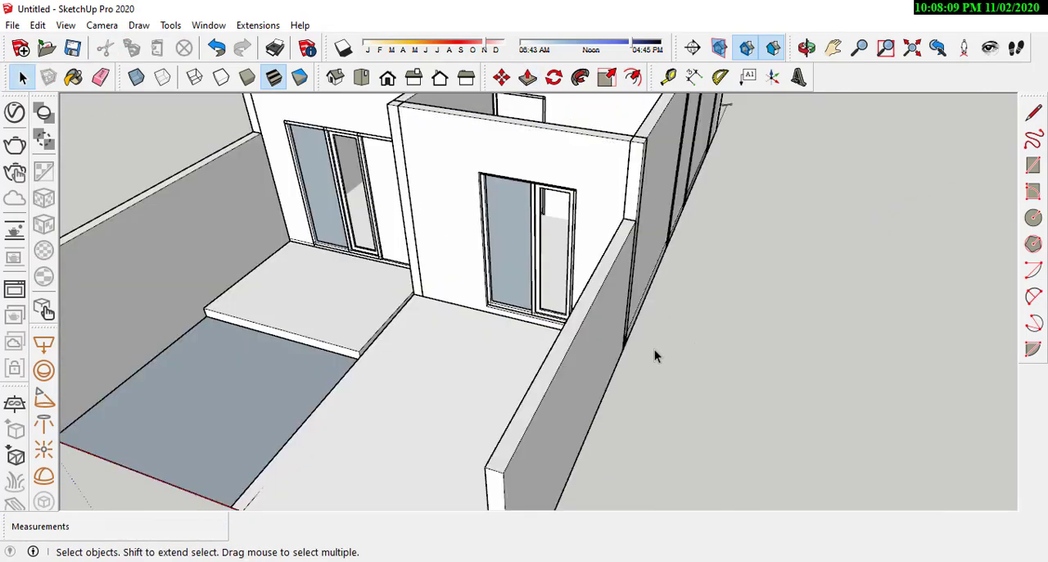
middle_drag(653, 356, 551, 167)
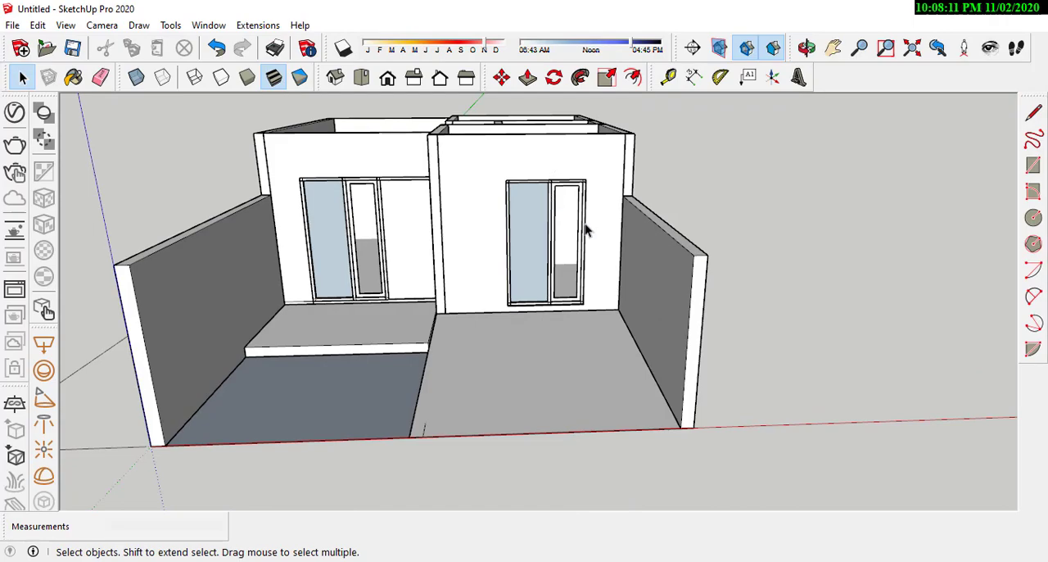
middle_drag(586, 230, 579, 358)
scroll(579, 368, down, 5)
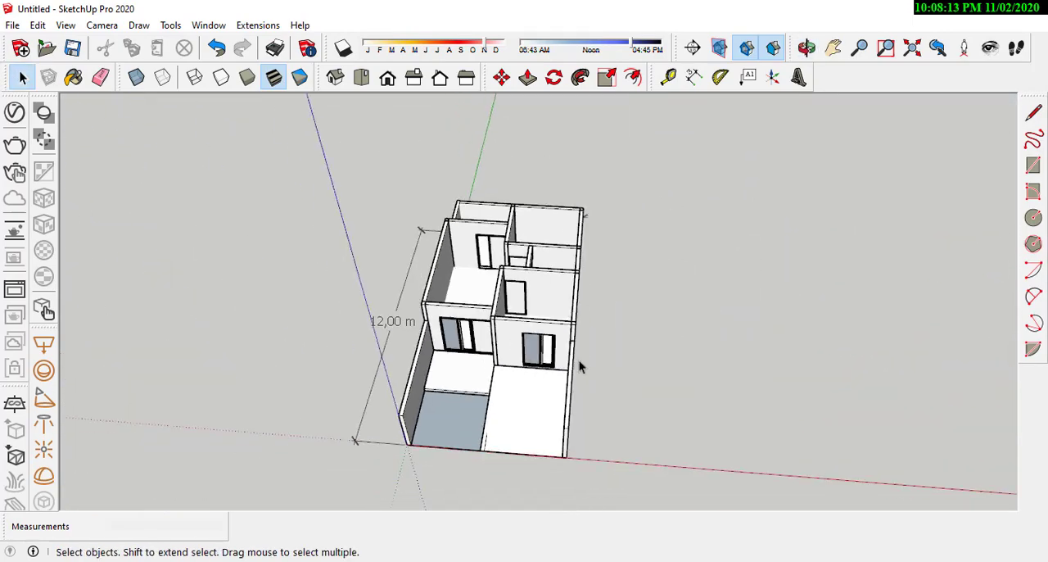
middle_drag(515, 370, 638, 373)
scroll(423, 299, up, 3)
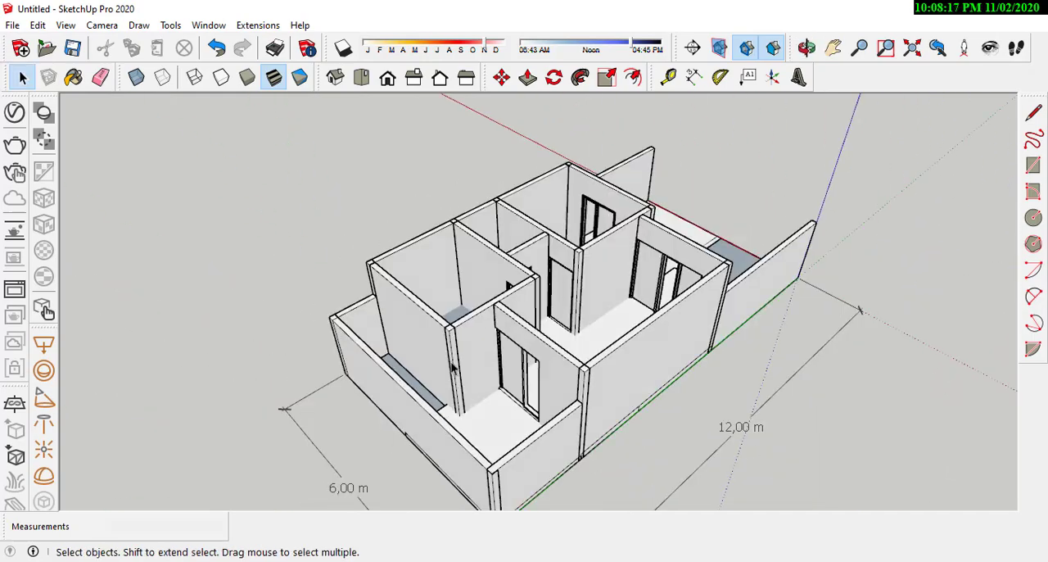
middle_drag(452, 365, 533, 461)
scroll(576, 377, up, 6)
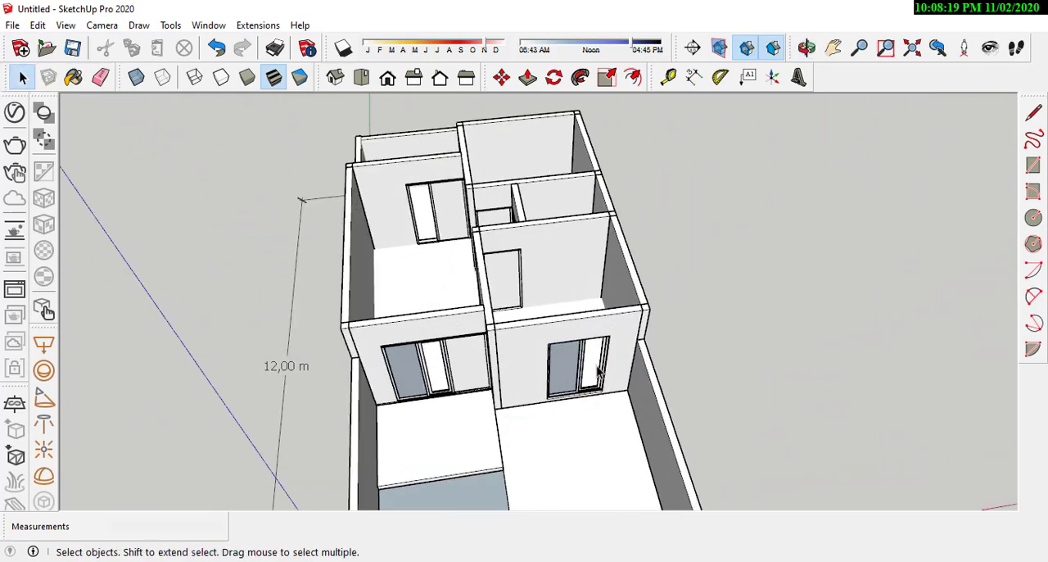
Step: Select the front bedroom's window frame and move it point to point within its wall opening
click(576, 378)
mouse_move(575, 377)
middle_down()
mouse_move(575, 281)
mouse_move(580, 386)
middle_up()
scroll(580, 386, up, 2)
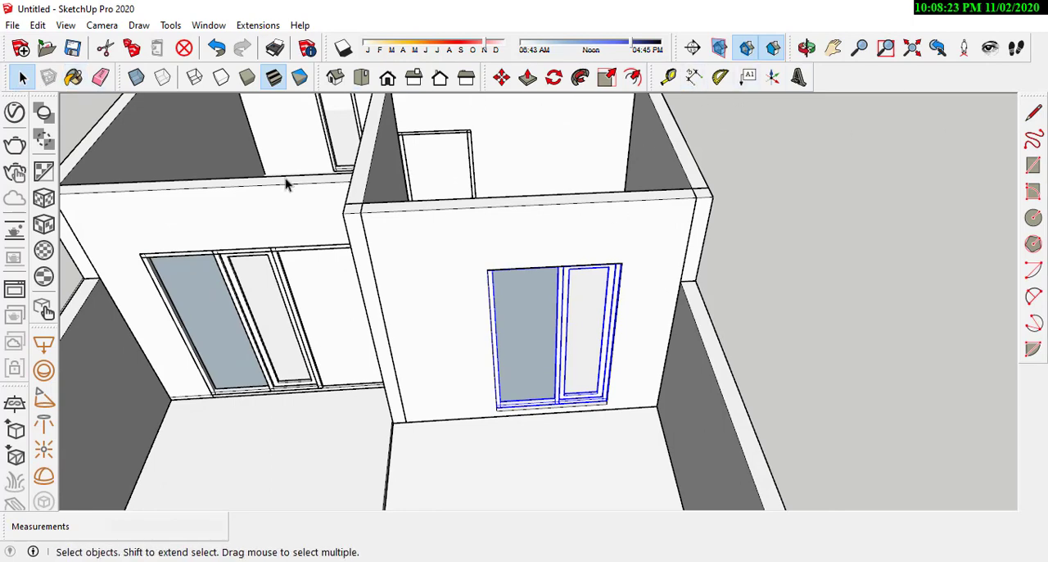
scroll(607, 398, up, 4)
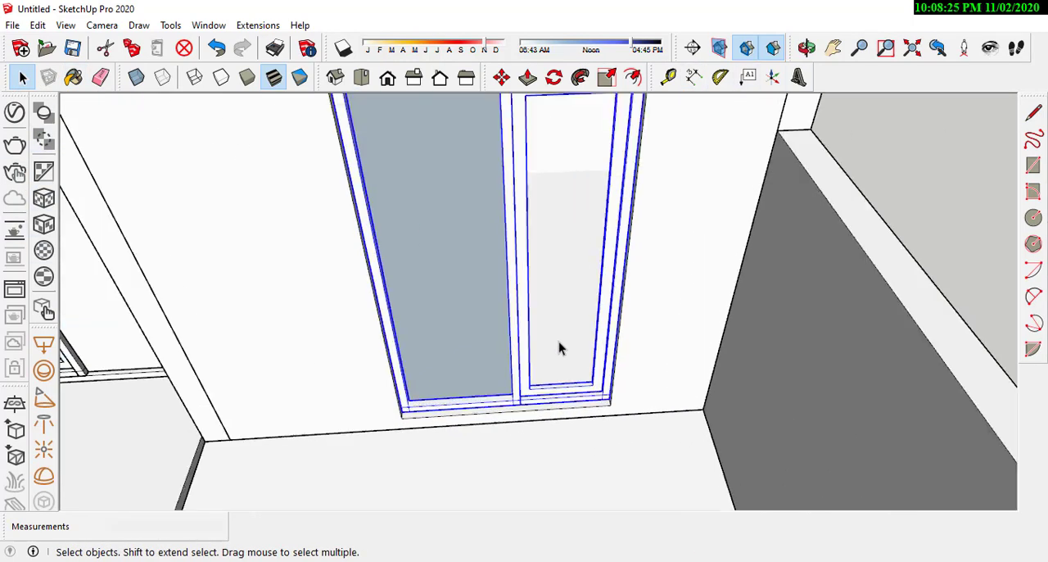
scroll(523, 336, down, 2)
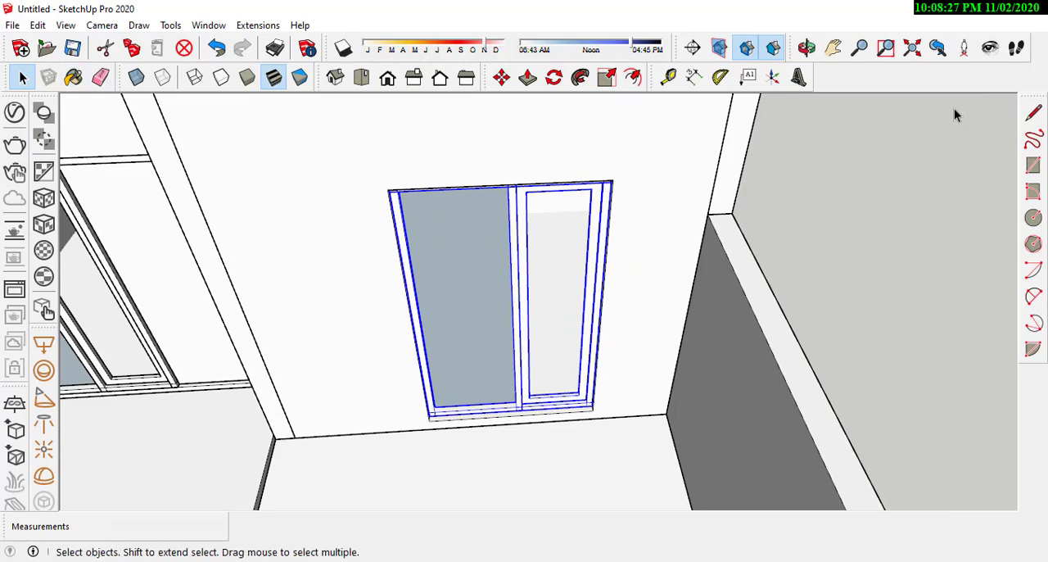
click(496, 84)
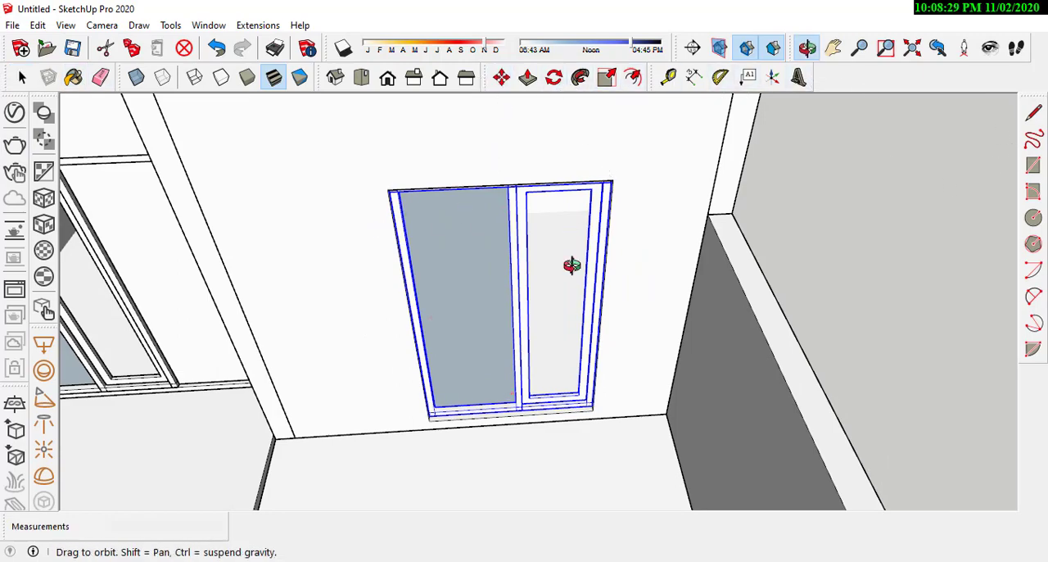
middle_drag(571, 264, 548, 293)
scroll(567, 446, up, 6)
click(571, 446)
click(565, 466)
scroll(526, 499, down, 8)
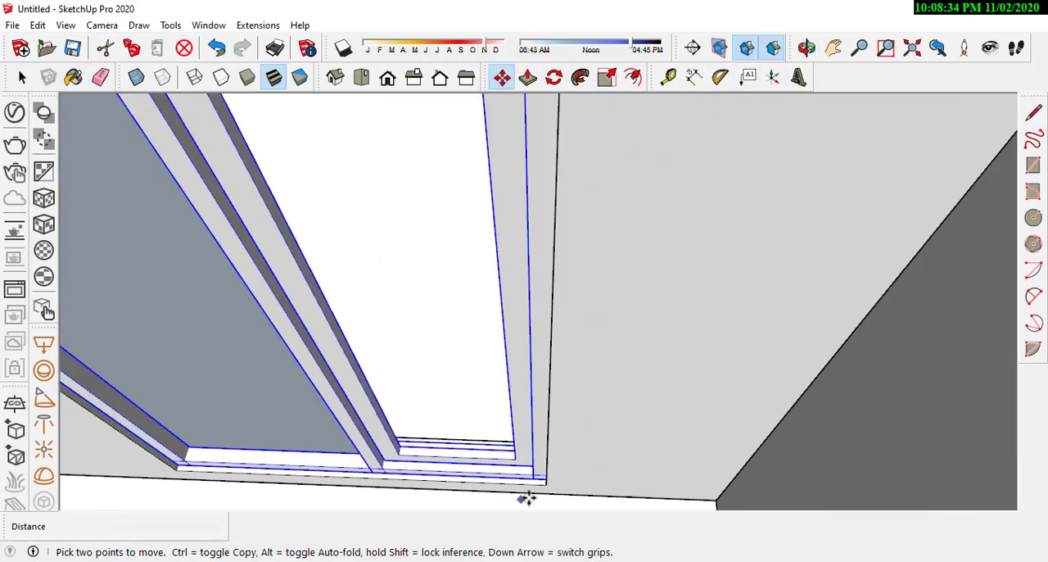
Step: Copy the front bedroom's window frame 6.70 m back to the rear bedroom's back wall
click(594, 390)
key(ctrl)
scroll(542, 495, down, 4)
scroll(552, 264, up, 4)
click(592, 296)
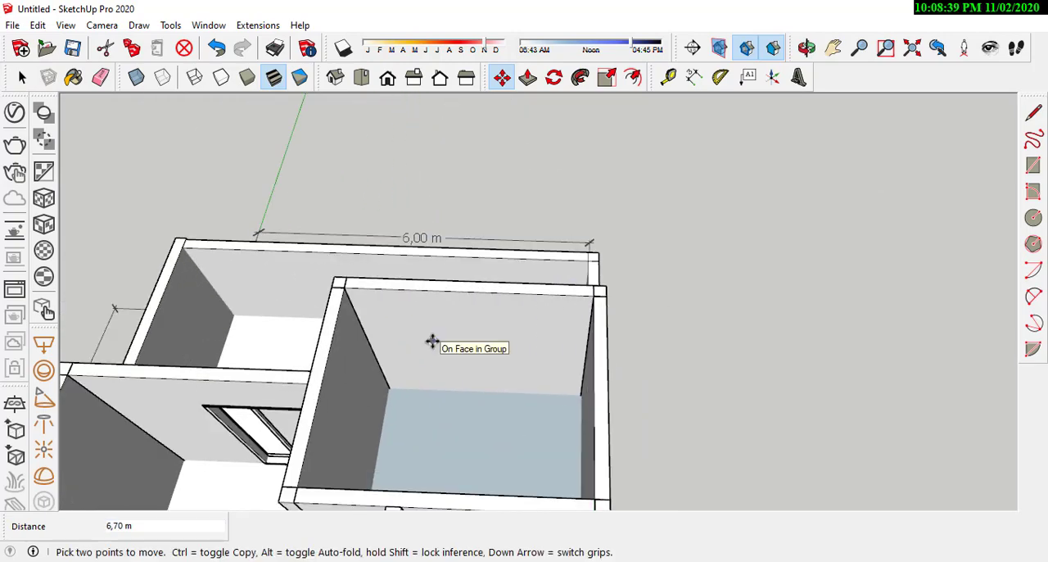
scroll(449, 345, up, 4)
key(r)
middle_drag(458, 314, 737, 358)
key(space)
mouse_move(643, 357)
middle_down()
mouse_move(663, 361)
mouse_move(586, 205)
middle_up()
key(r)
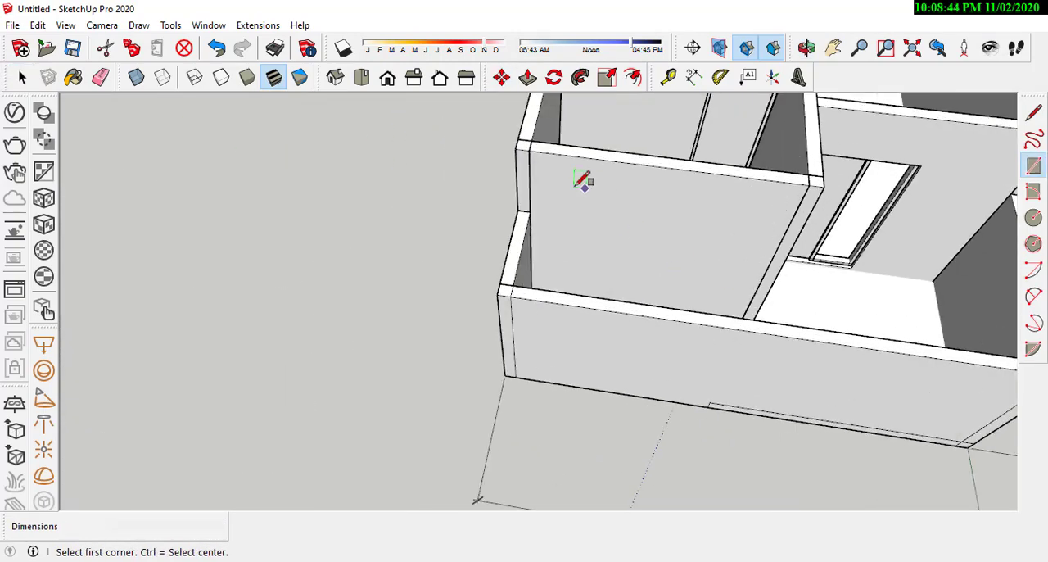
click(577, 190)
click(647, 287)
Step: Open the rear bedroom's back wall group for editing and draw a rectangle on its outer face for the window opening
key(space)
double_click(713, 269)
key(r)
click(560, 201)
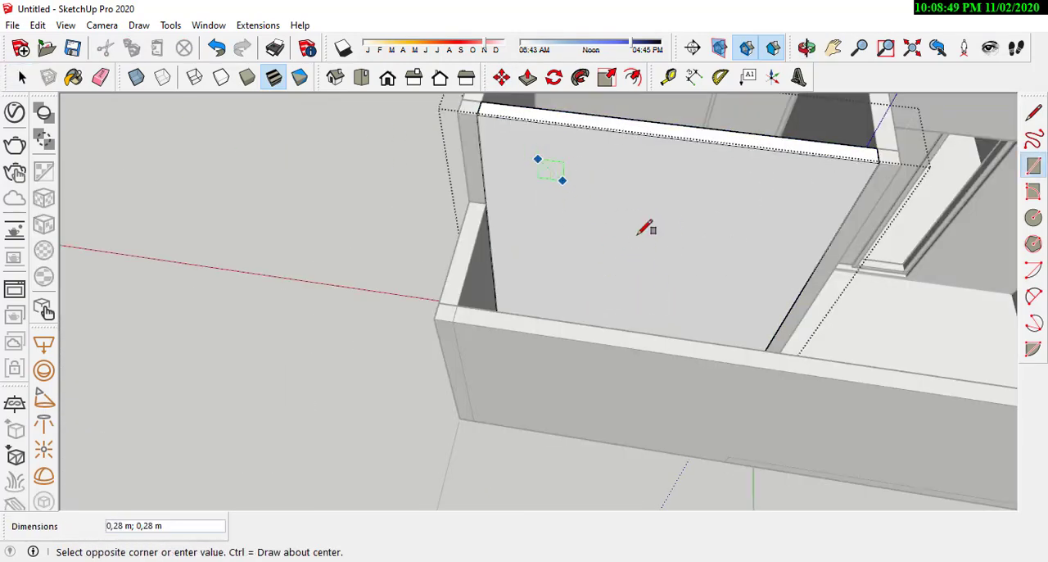
click(720, 304)
click(679, 230)
Step: Push the rectangle through the full wall thickness to cut the rear bedroom's window opening
scroll(720, 237, up, 2)
key(p)
click(709, 268)
click(701, 283)
Step: Push the opening's sill face down to the bottom of the copied window frame
click(688, 308)
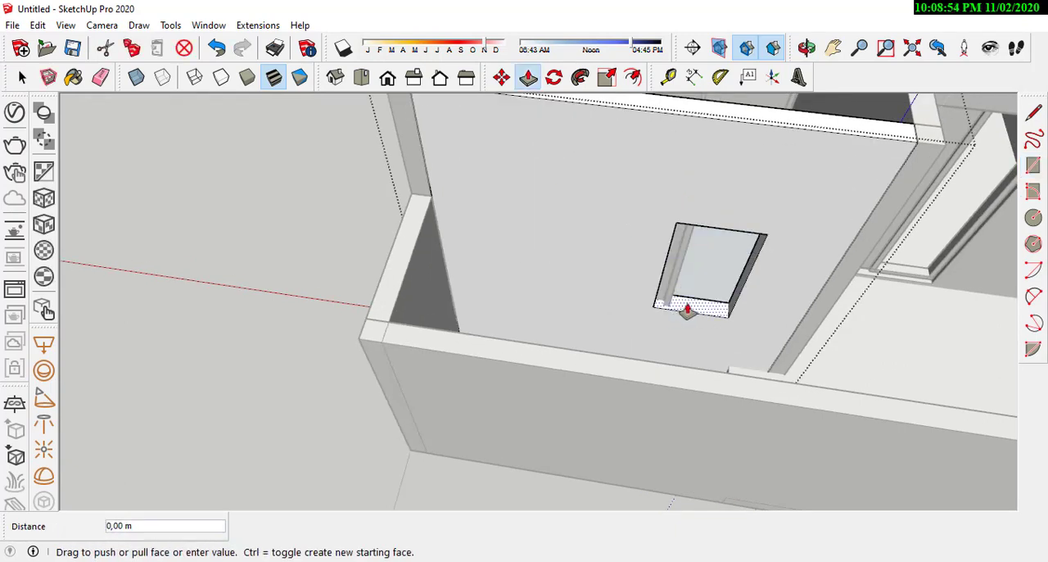
middle_drag(681, 354, 540, 411)
scroll(554, 429, up, 2)
click(608, 411)
Step: Push the opening's first side face out to the window frame's edge and correct it until flush
click(604, 379)
scroll(460, 264, up, 4)
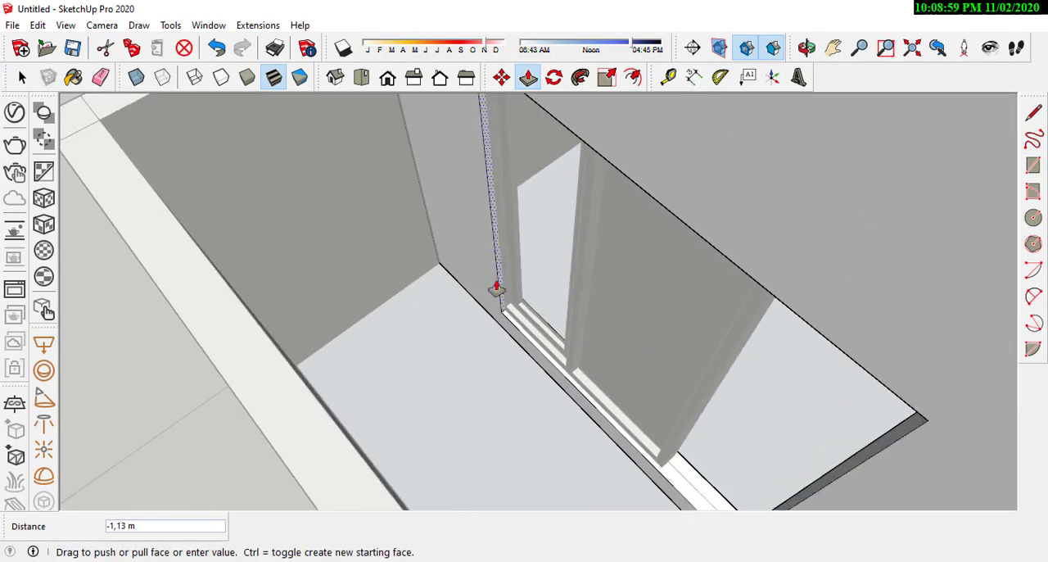
click(487, 298)
scroll(491, 292, up, 3)
click(496, 290)
click(499, 302)
scroll(505, 297, up, 2)
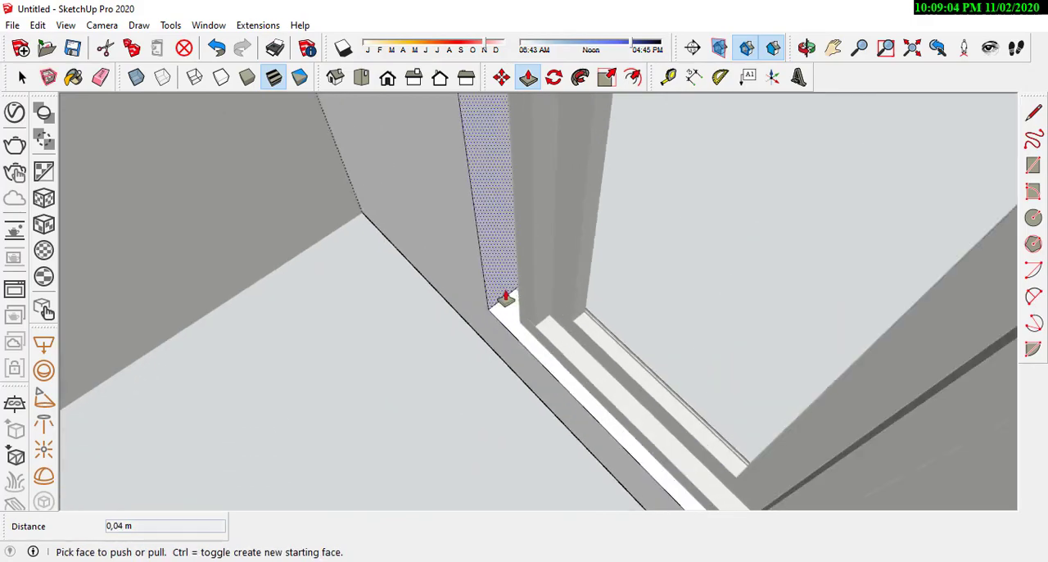
click(505, 299)
click(505, 328)
Step: Push the opening's opposite side face out to the window frame's other edge
scroll(466, 355, down, 2)
scroll(466, 354, down, 5)
middle_drag(467, 354, 789, 334)
scroll(788, 334, up, 2)
click(763, 259)
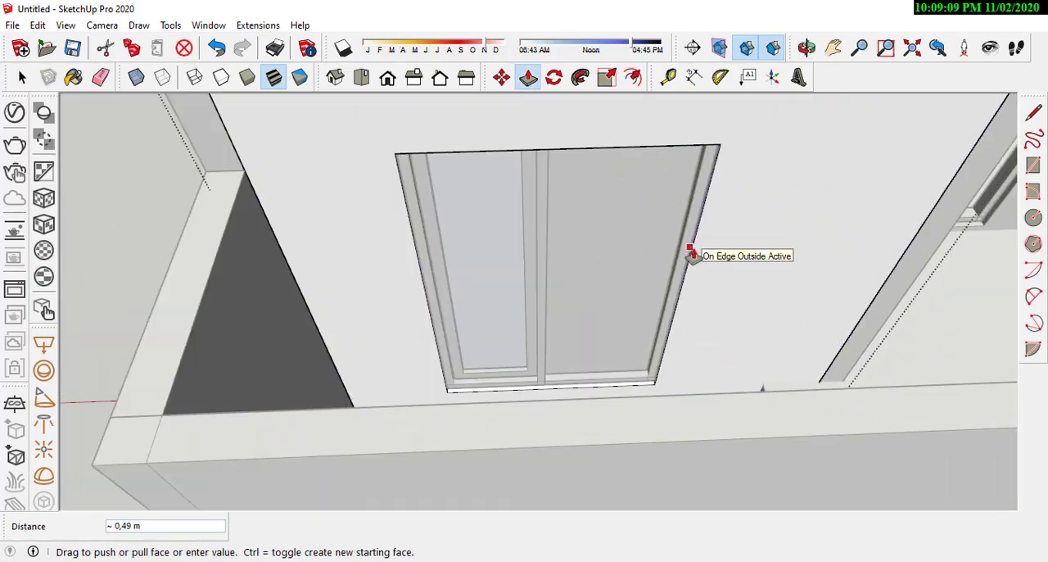
click(692, 251)
Step: Push the opening's top face up to the window frame's top edge and finish editing the wall group
scroll(692, 251, down, 4)
middle_drag(691, 251, 442, 100)
scroll(425, 125, up, 5)
click(440, 131)
click(445, 168)
middle_drag(444, 167, 393, 381)
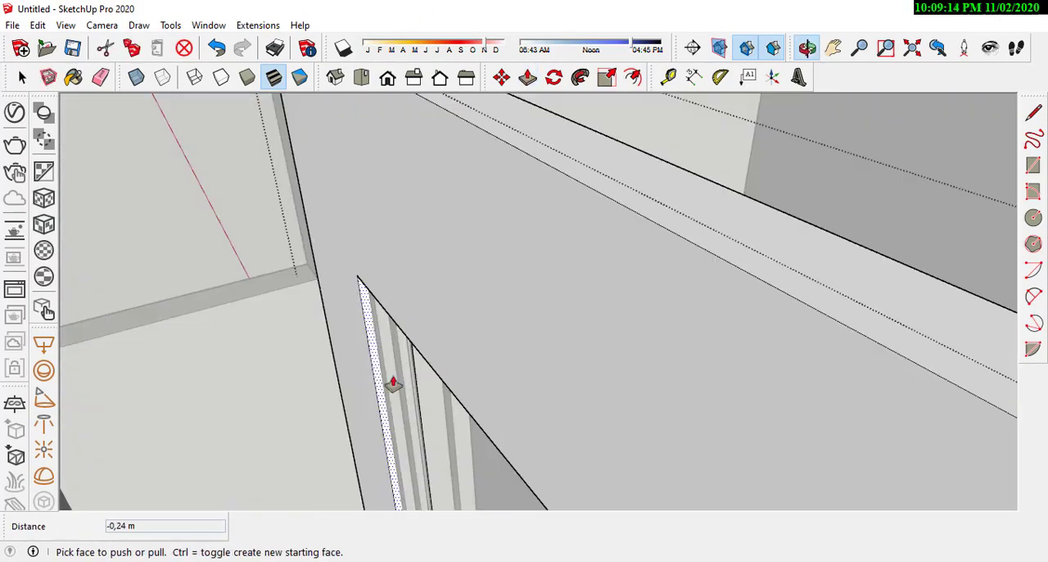
scroll(483, 328, down, 5)
key(space)
key(Escape)
Step: Examine the house model's side walls and front façade from outside
scroll(491, 336, down, 5)
middle_drag(777, 383, 398, 365)
scroll(397, 365, down, 3)
middle_drag(467, 273, 438, 417)
scroll(540, 393, up, 2)
middle_drag(541, 393, 458, 189)
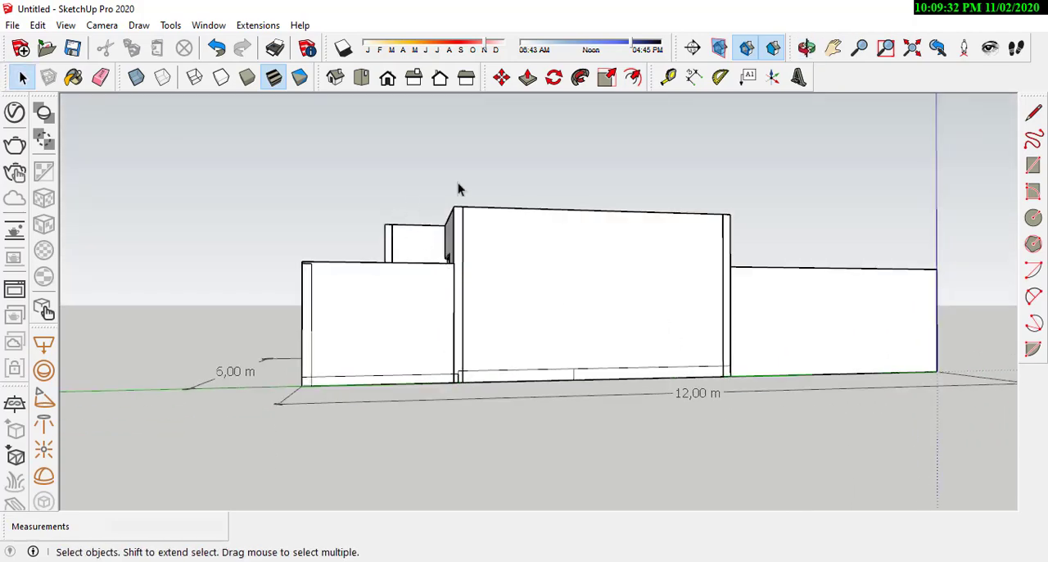
middle_drag(748, 226, 528, 306)
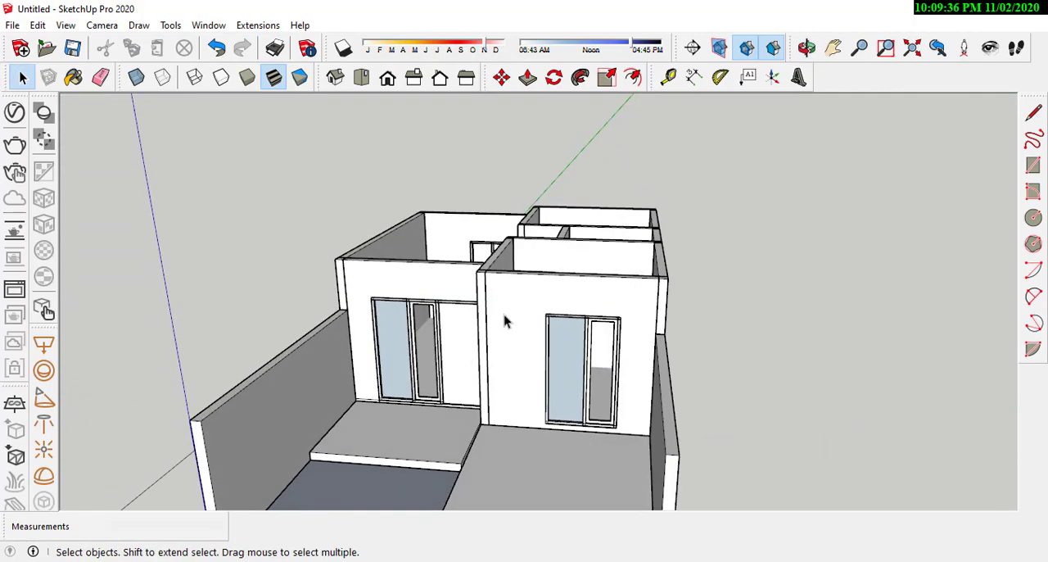
scroll(528, 306, down, 3)
scroll(502, 363, up, 3)
middle_drag(502, 362, 497, 262)
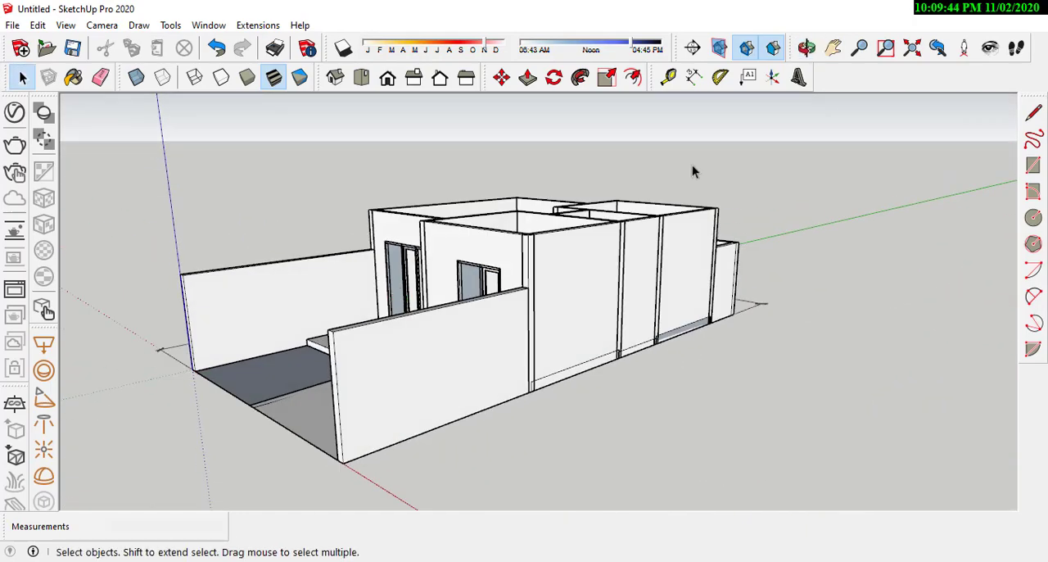
middle_drag(692, 166, 480, 239)
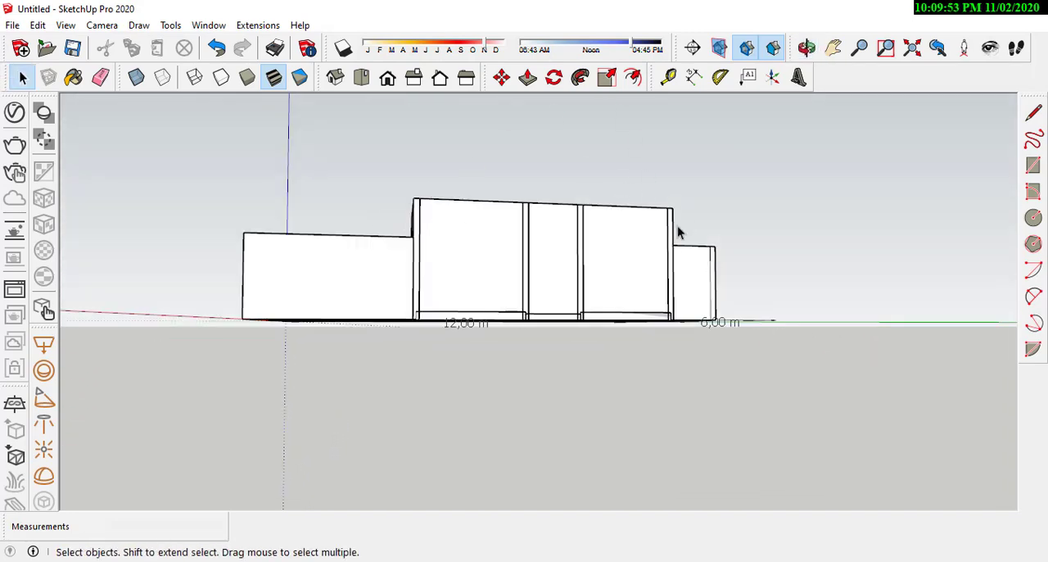
middle_drag(677, 226, 524, 440)
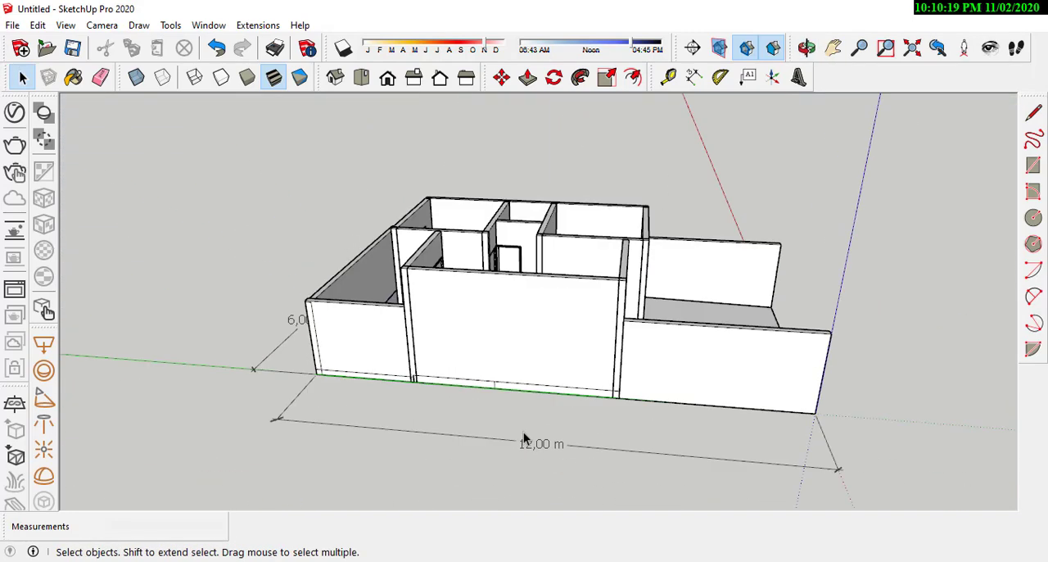
Step: Examine the room layout and all window and door openings from above and from the front
middle_drag(624, 323, 521, 257)
middle_drag(413, 179, 575, 353)
scroll(602, 377, down, 3)
middle_drag(626, 394, 533, 443)
middle_drag(573, 385, 736, 365)
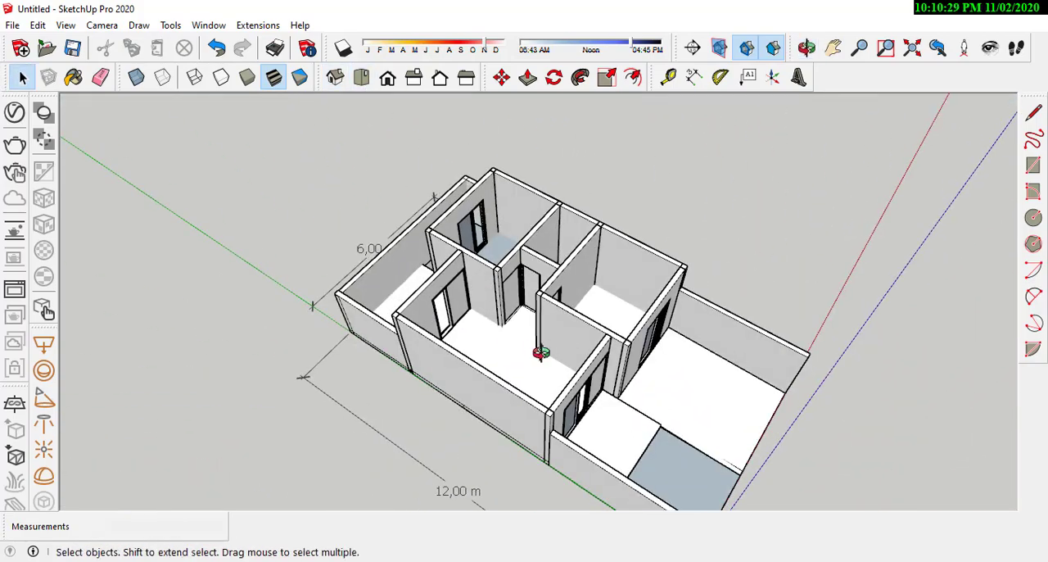
middle_drag(541, 352, 630, 396)
mouse_move(456, 299)
middle_down()
mouse_move(744, 332)
mouse_move(461, 310)
middle_up()
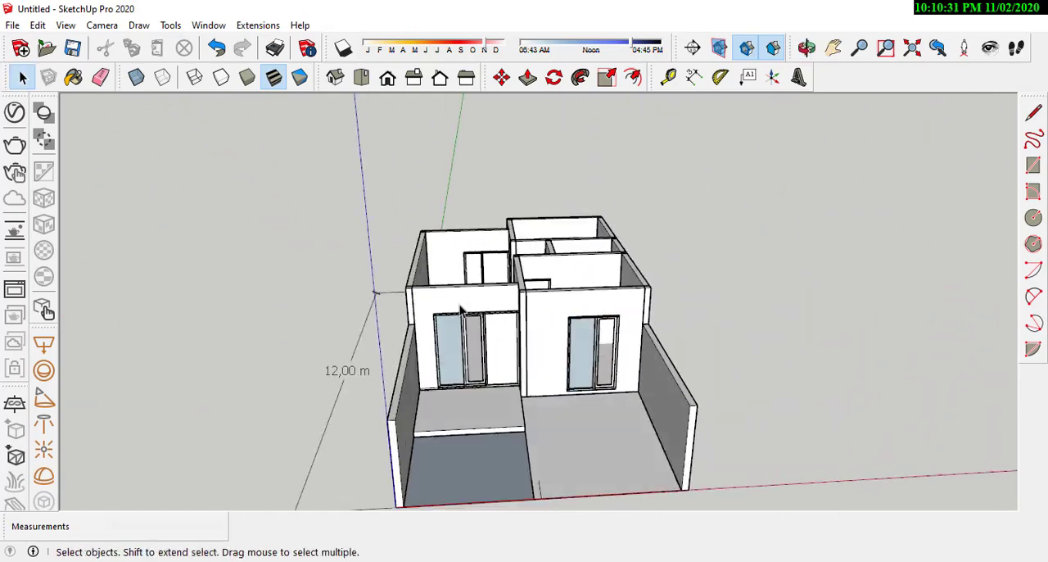
middle_drag(548, 340, 636, 324)
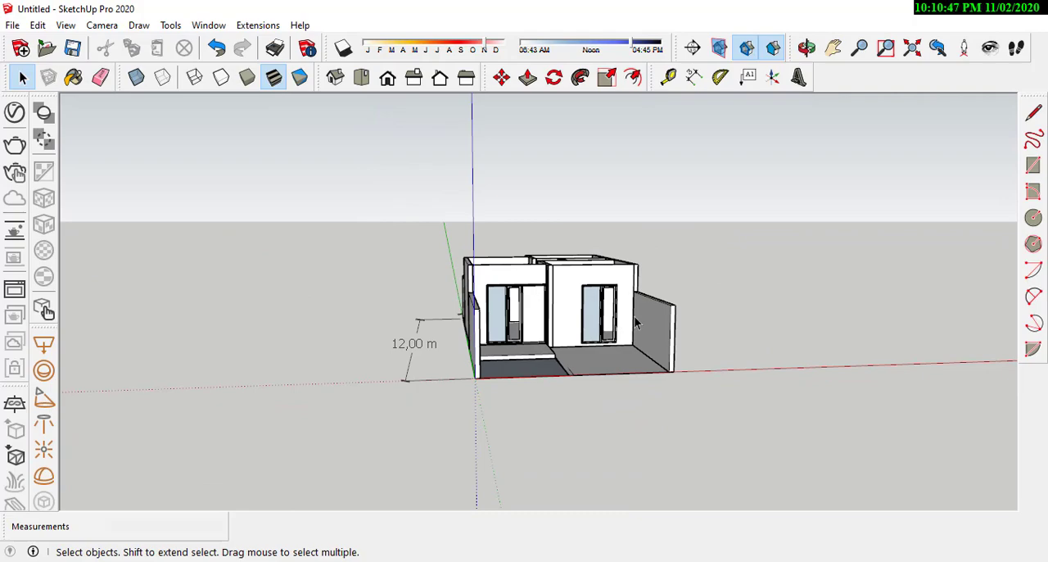
scroll(535, 286, up, 5)
middle_drag(535, 285, 522, 339)
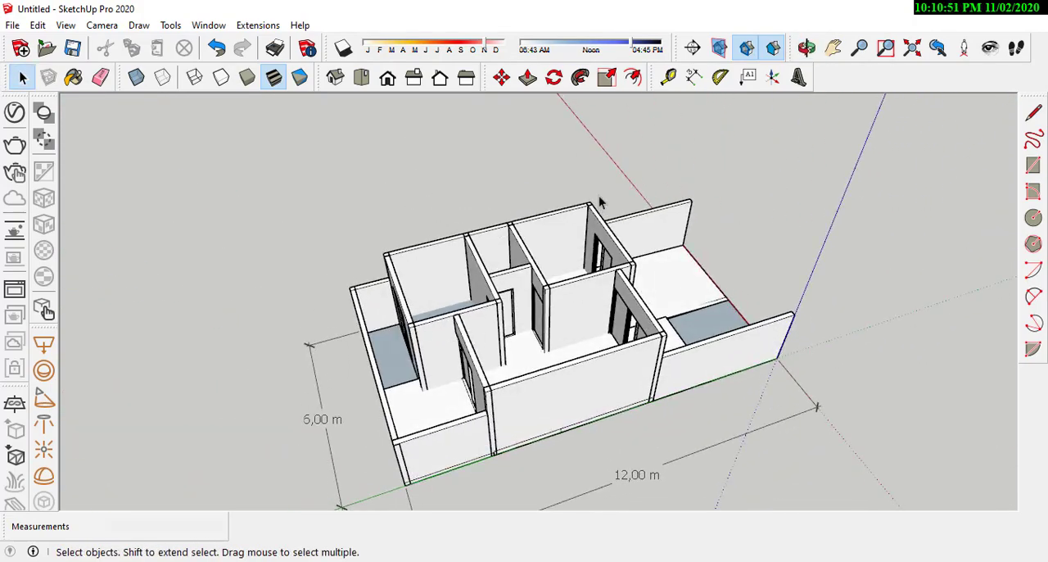
middle_drag(442, 378, 571, 295)
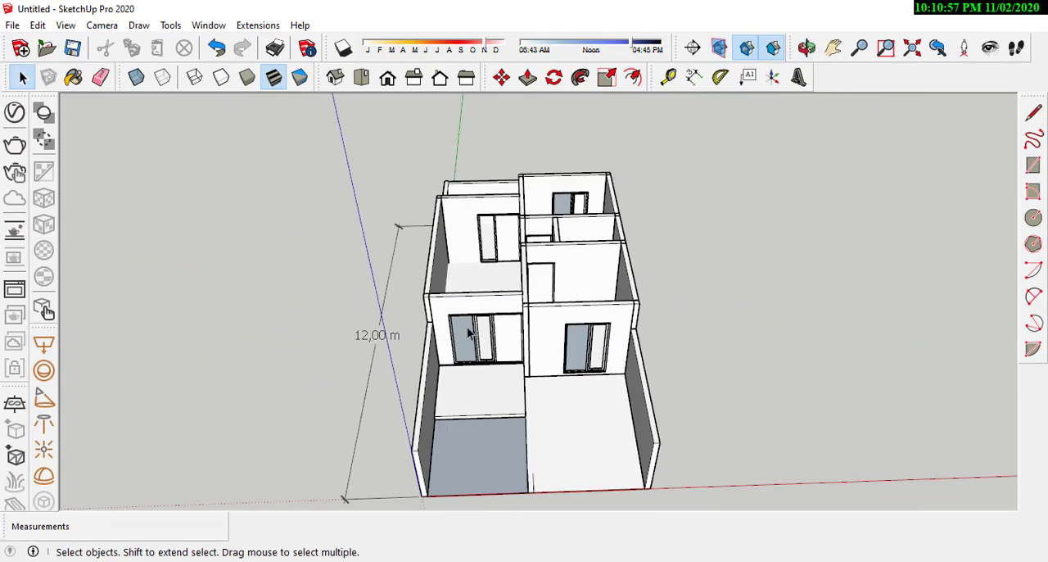
middle_drag(469, 332, 493, 309)
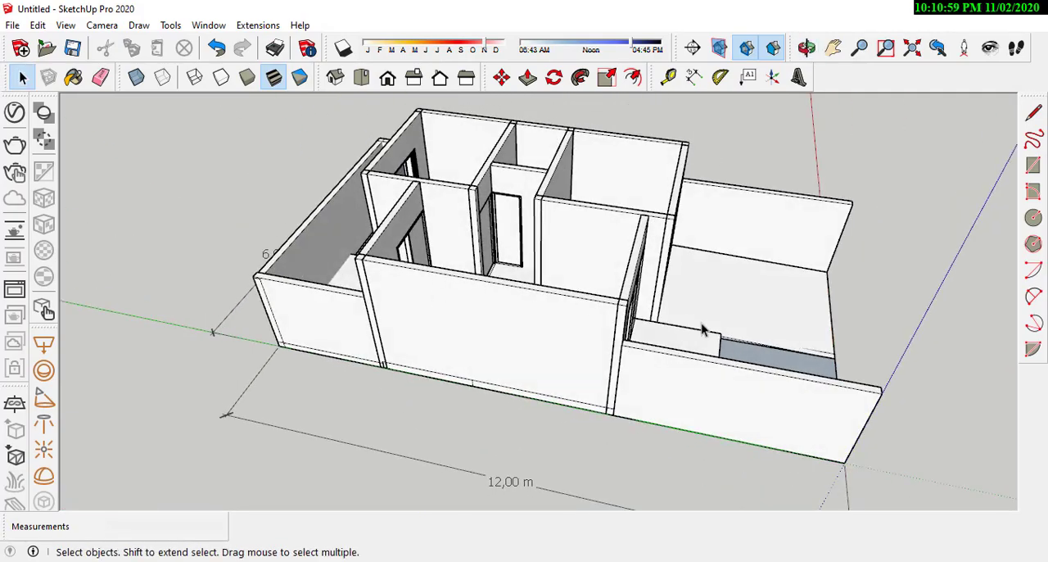
middle_drag(702, 330, 655, 315)
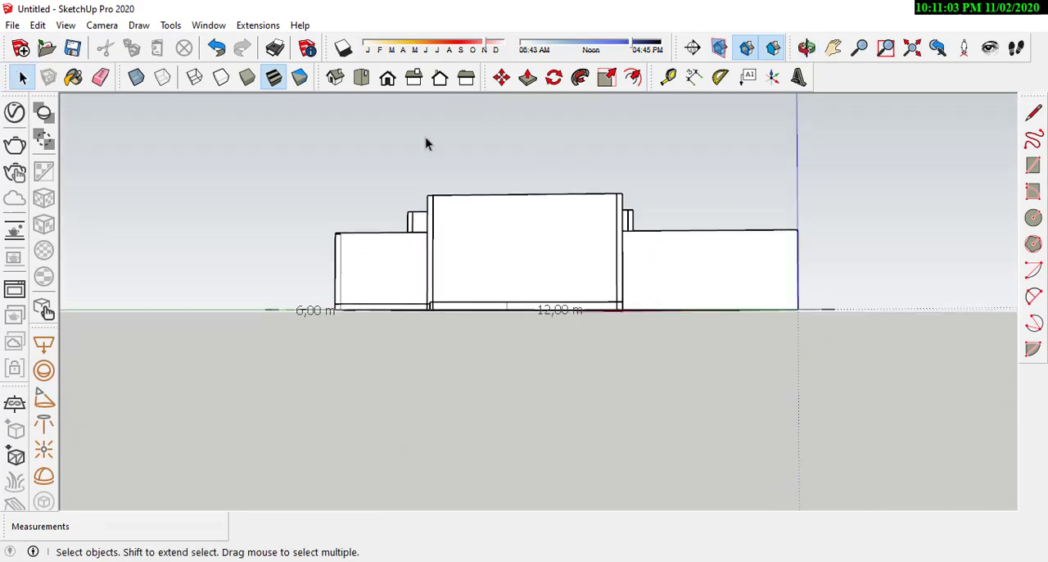
Step: Create a protractor guide at 30° from the rear top corner of the house's left side wall
middle_drag(504, 167, 500, 261)
middle_drag(572, 275, 167, 361)
middle_drag(440, 284, 591, 266)
scroll(592, 266, up, 2)
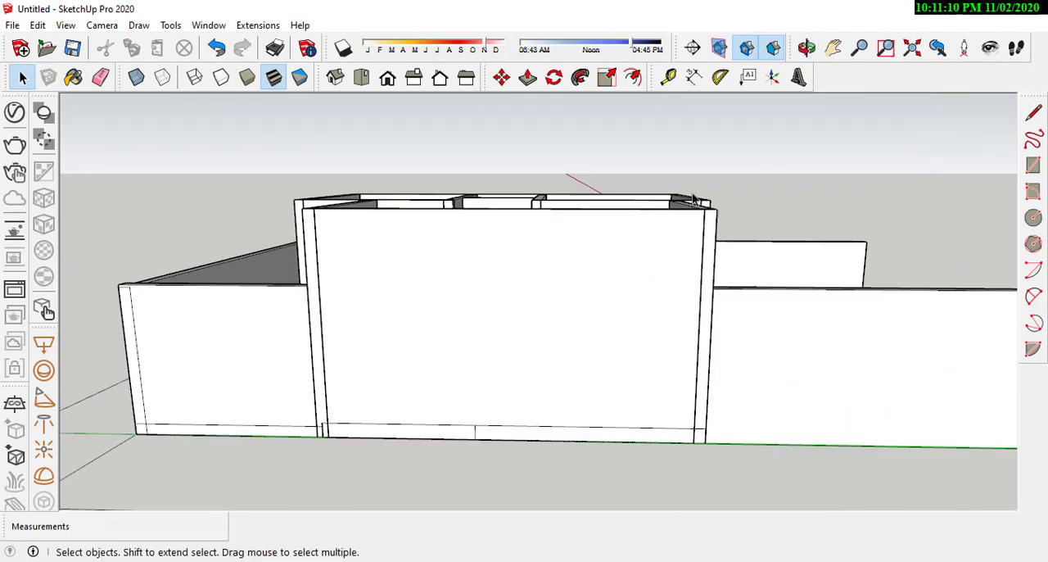
click(718, 85)
middle_drag(667, 231, 690, 210)
scroll(707, 333, down, 3)
scroll(491, 252, up, 3)
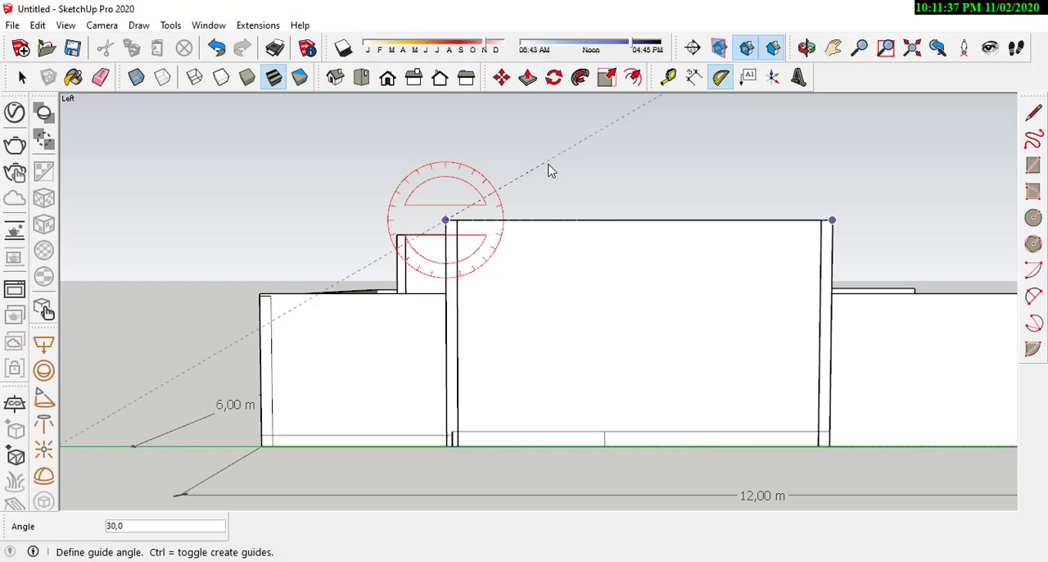
key(Return)
scroll(360, 270, down, 1)
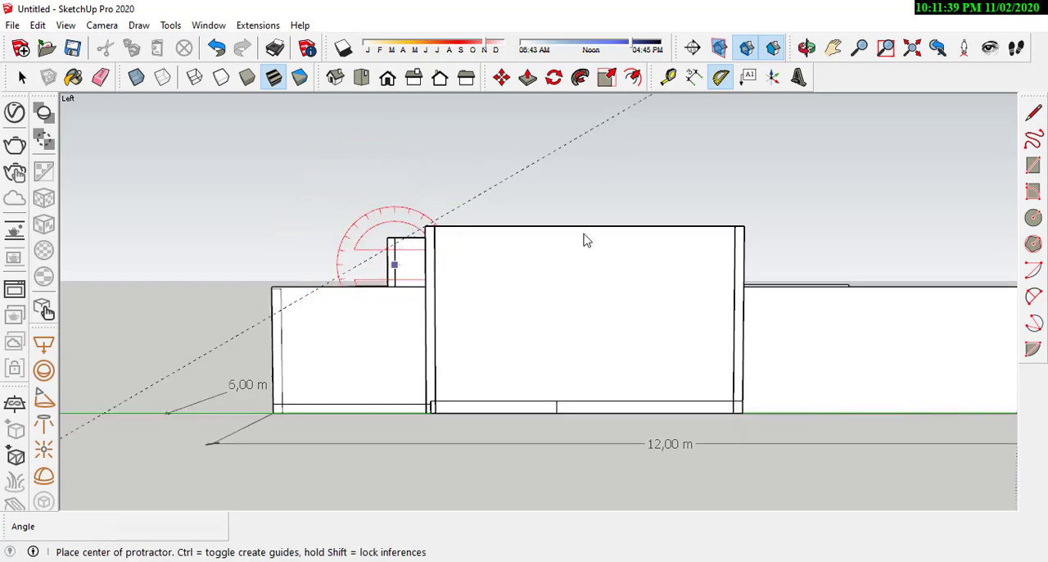
Step: Create an opposing 30° protractor guide from the front top corner of the left side wall
scroll(624, 237, up, 2)
click(792, 228)
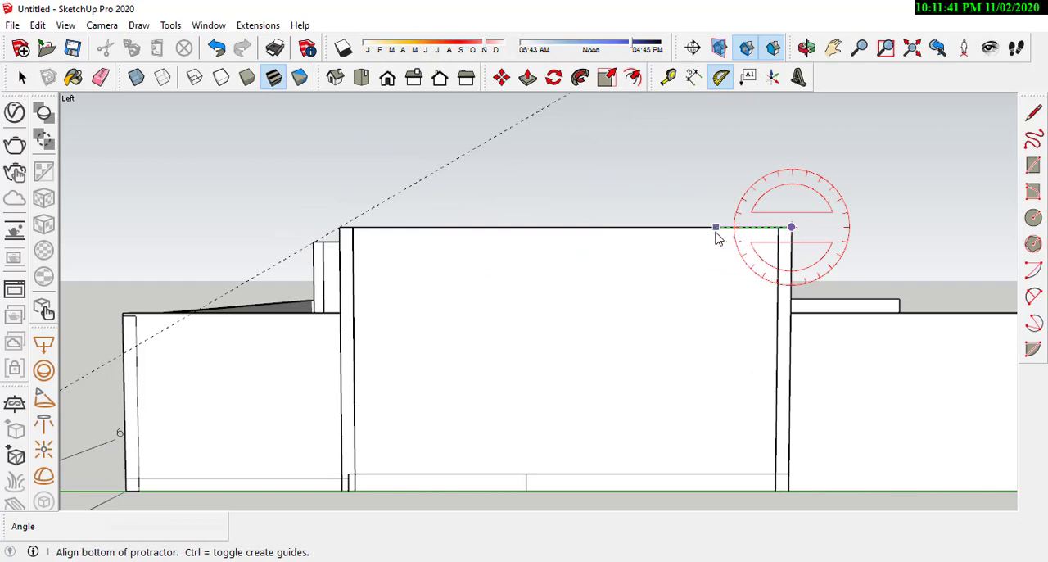
click(716, 233)
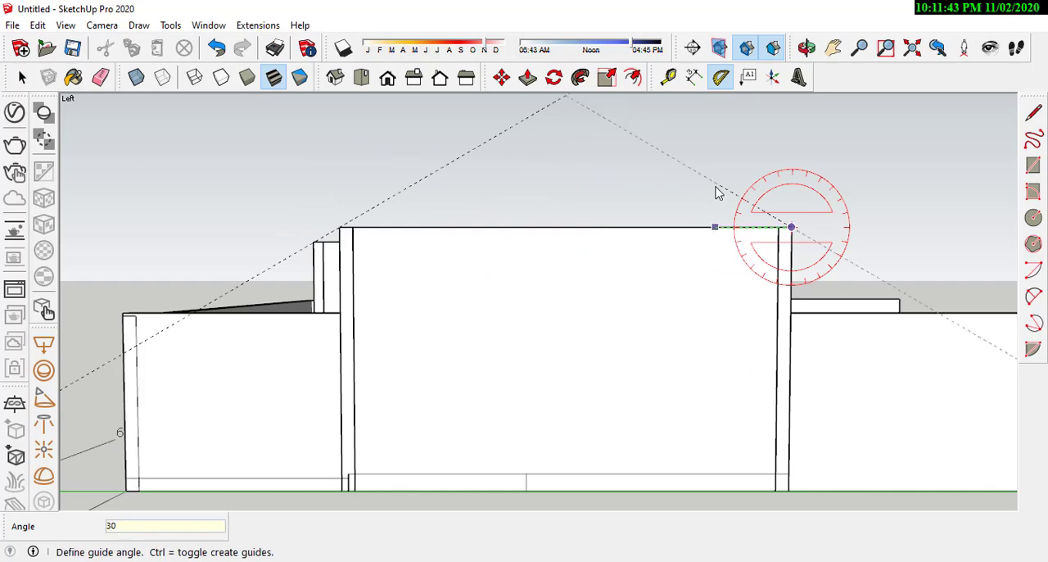
click(717, 193)
Step: Create a 30° protractor guide from the rear top corner of the house's right side wall
scroll(402, 346, down, 3)
middle_drag(402, 346, 844, 180)
scroll(786, 213, up, 2)
click(738, 247)
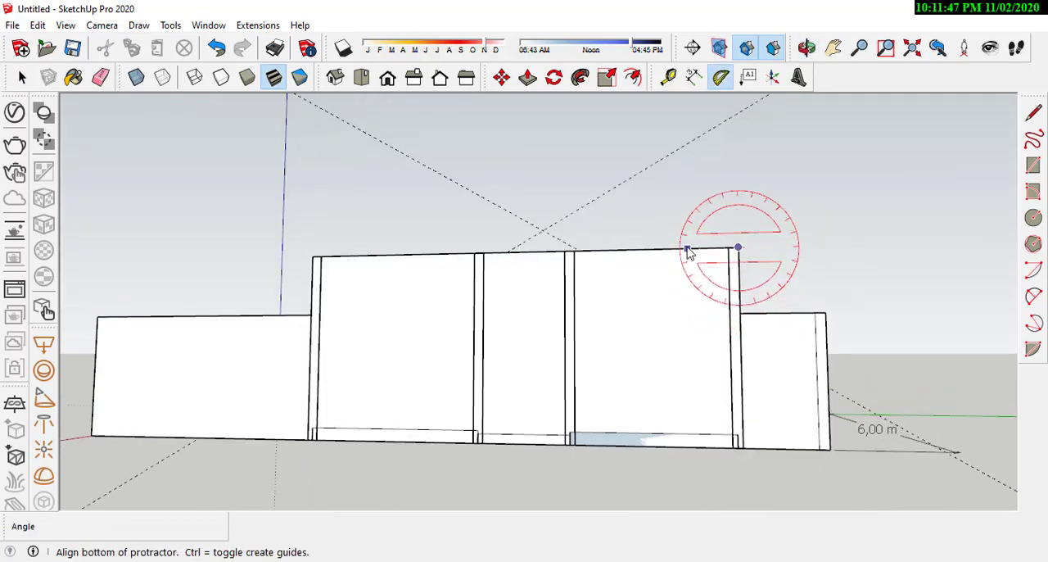
click(687, 252)
middle_drag(679, 210, 638, 226)
click(642, 213)
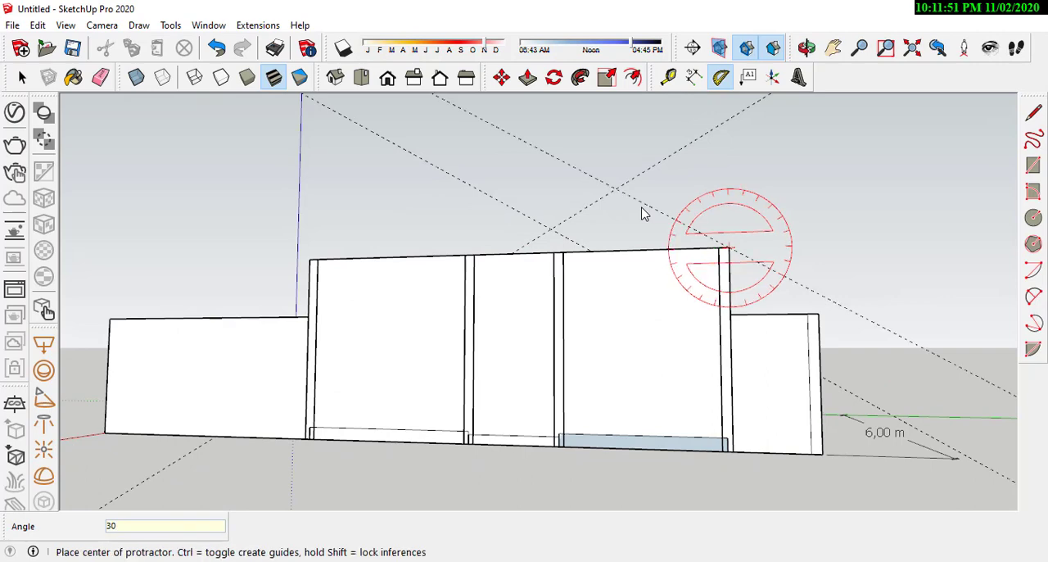
Step: Create an opposing 30° protractor guide from the front top corner of the right side wall
click(310, 261)
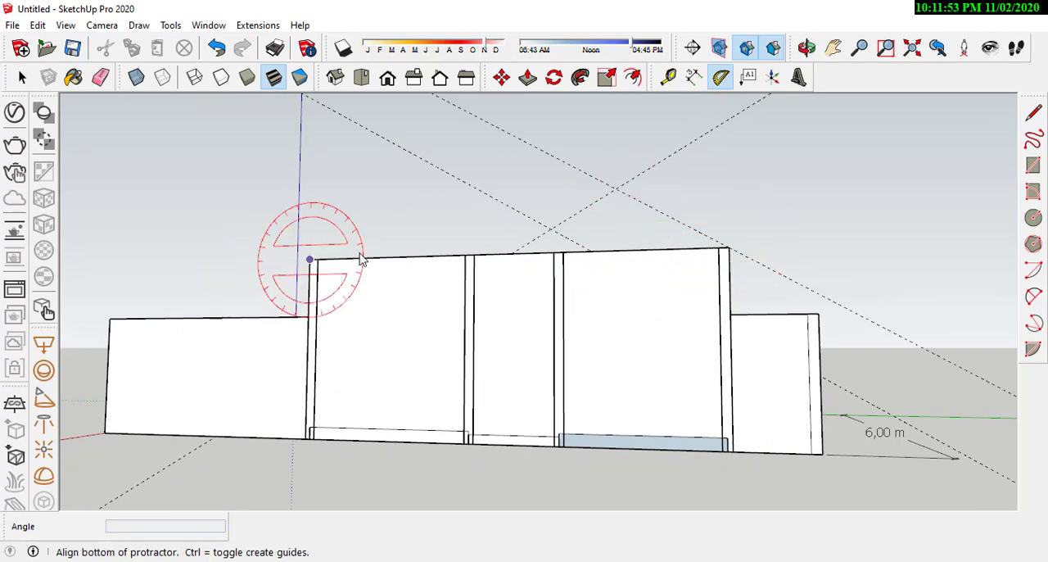
click(360, 259)
text(30)
key(Return)
middle_drag(344, 217, 516, 214)
scroll(517, 241, up, 3)
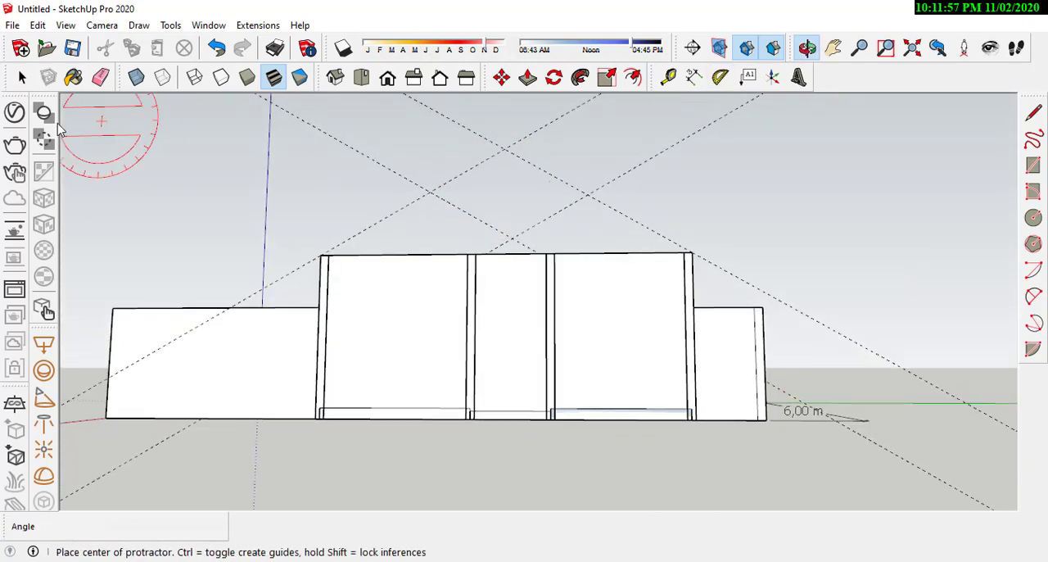
Step: Draw a closed gable triangle with lines from the right wall's top corners to the intersection of its guides
click(1033, 114)
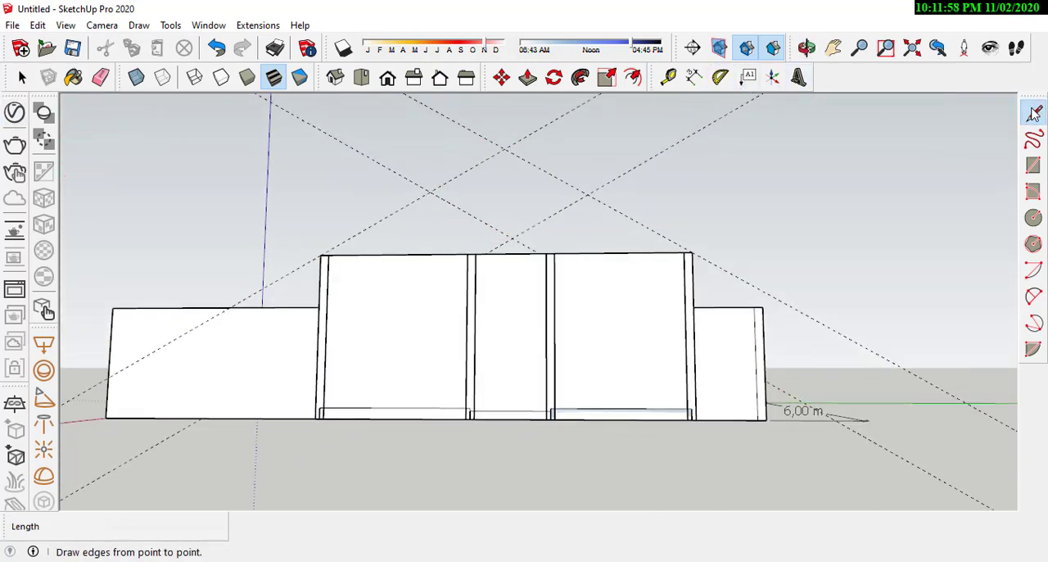
click(320, 255)
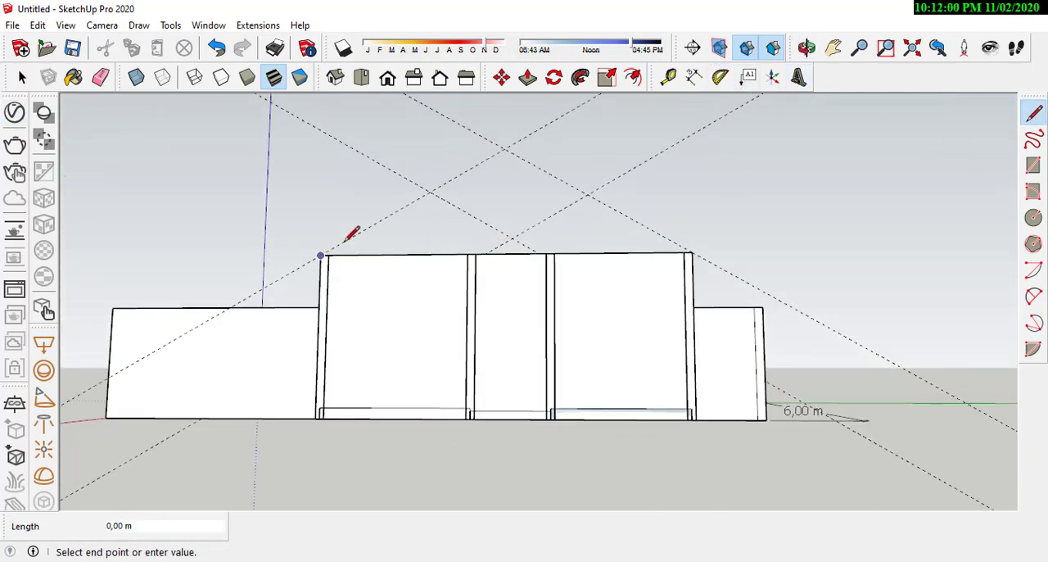
click(504, 149)
click(691, 252)
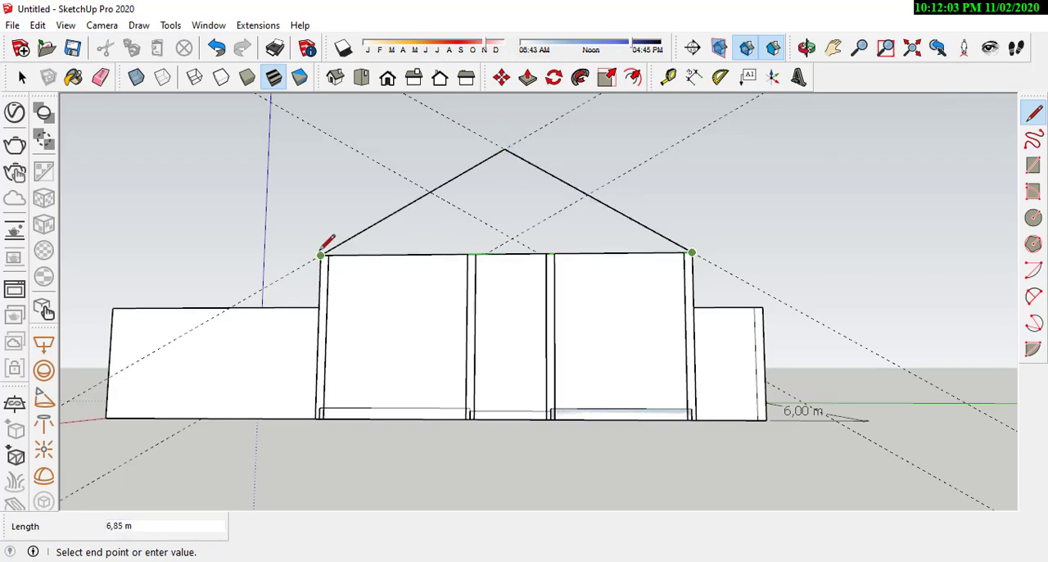
click(320, 255)
Step: Select the triangular gable face on the right side wall and make it a group
middle_drag(541, 159, 306, 254)
click(22, 77)
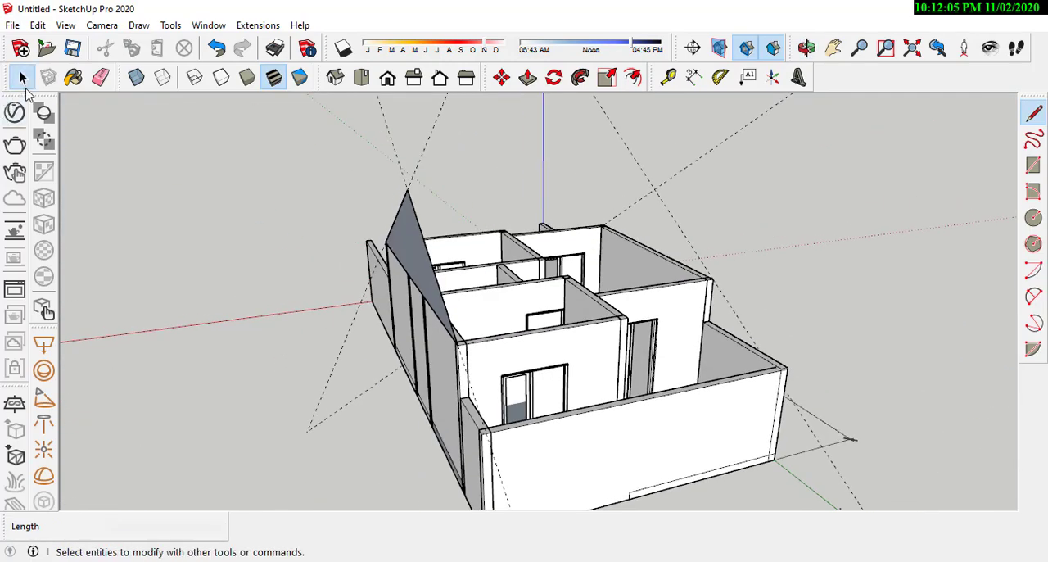
key(l)
scroll(181, 184, up, 5)
click(21, 81)
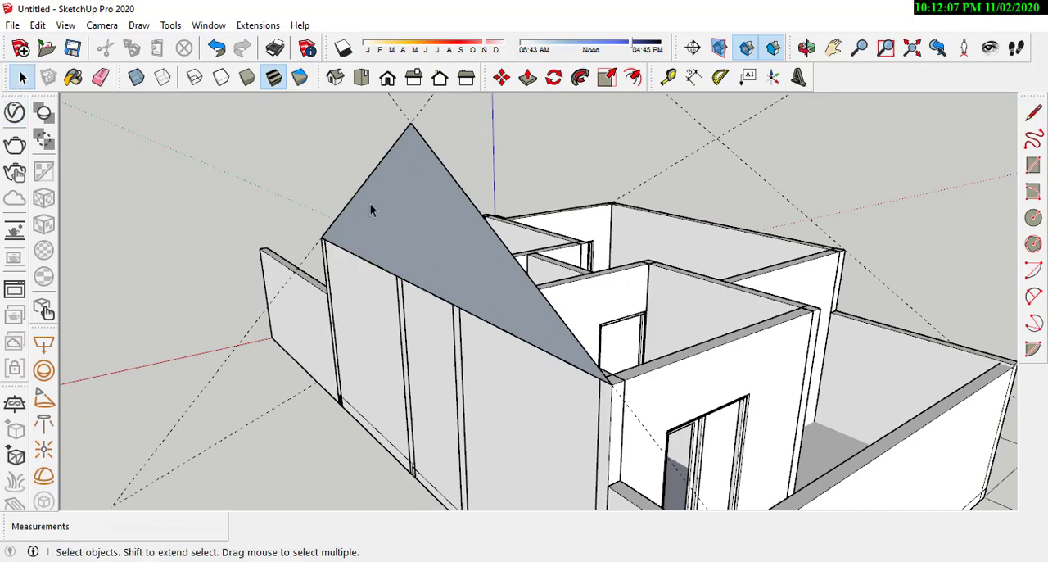
click(400, 211)
right_click(400, 211)
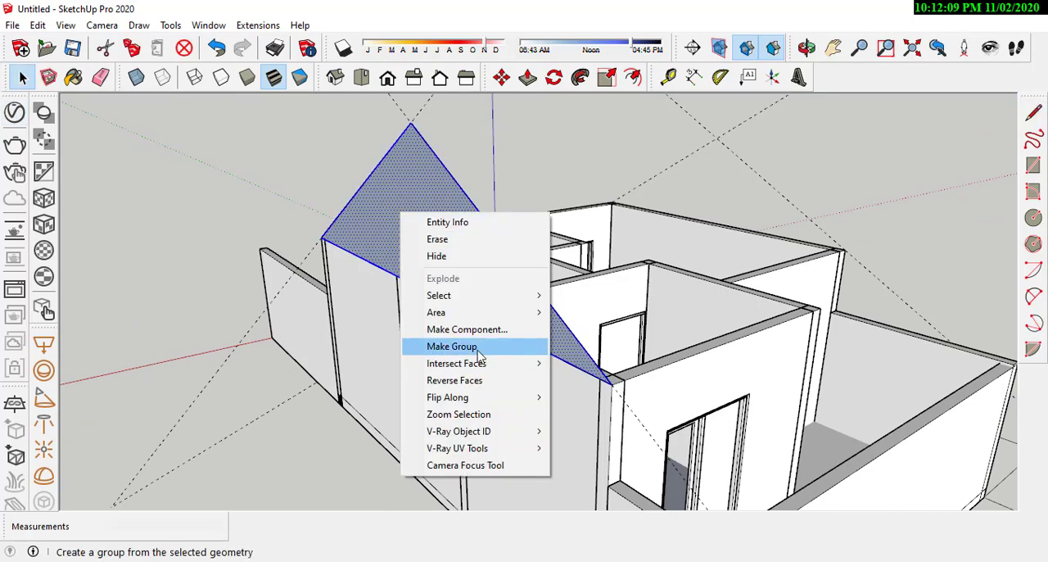
click(451, 347)
Step: Open the right gable group and extrude its triangular face inward by 0.15 m with Push/Pull
middle_drag(440, 262, 490, 145)
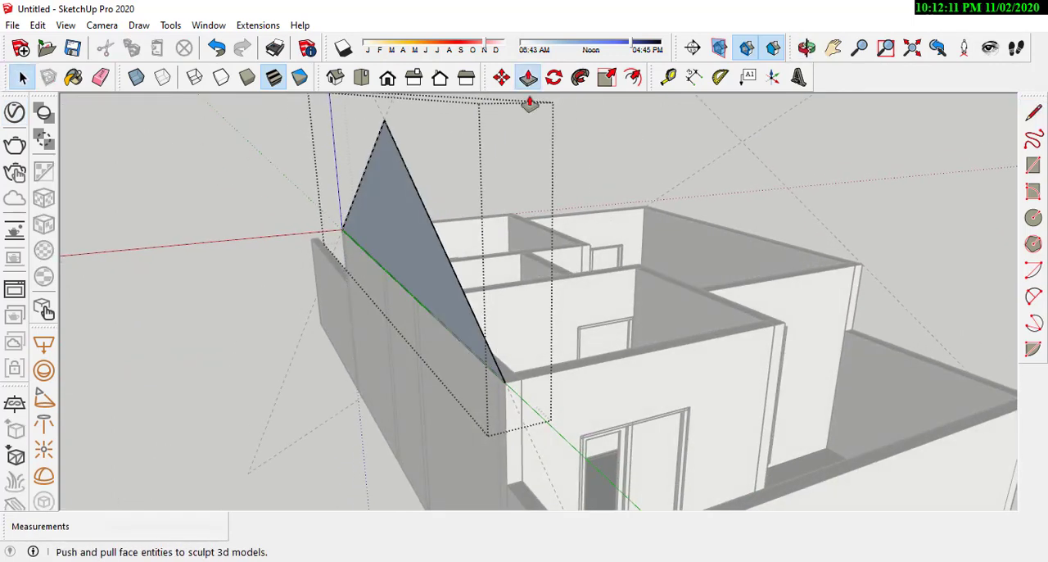
click(527, 76)
middle_drag(459, 204, 290, 194)
drag(290, 194, 275, 309)
click(275, 308)
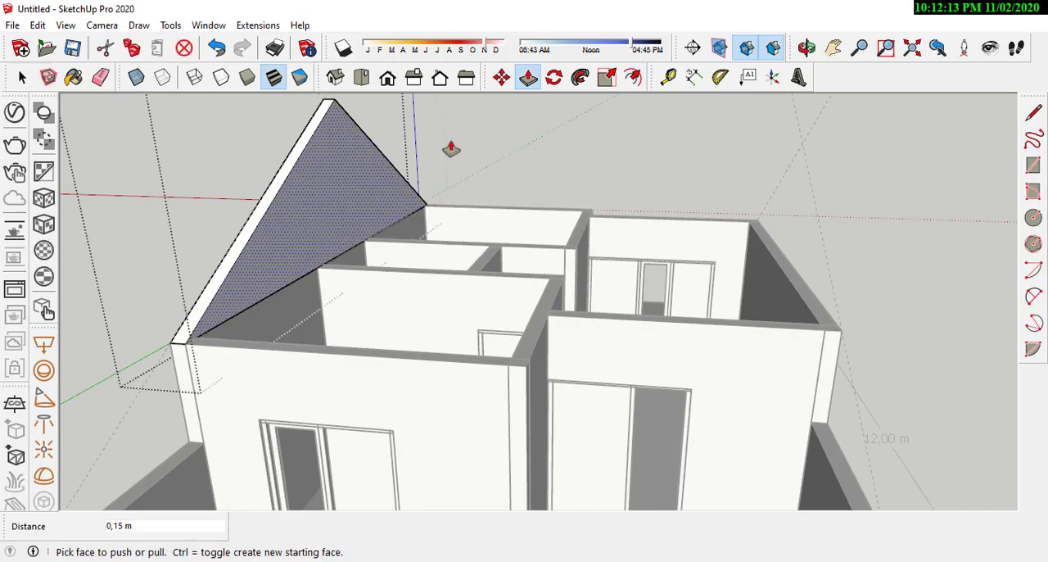
click(22, 77)
Step: Copy the extruded gable group from the right side wall onto the top of the middle wall
middle_drag(219, 219, 589, 266)
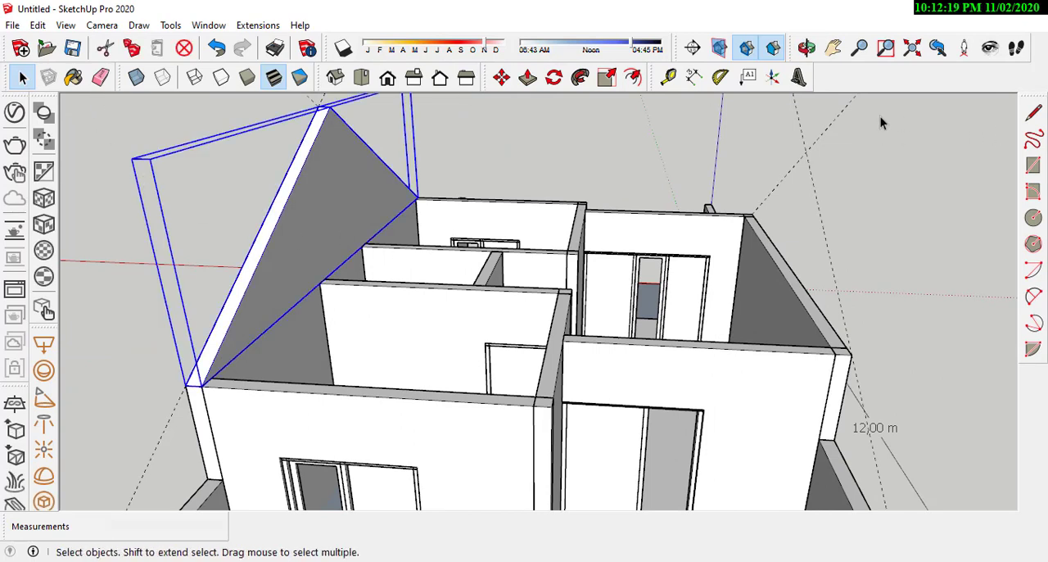
click(501, 77)
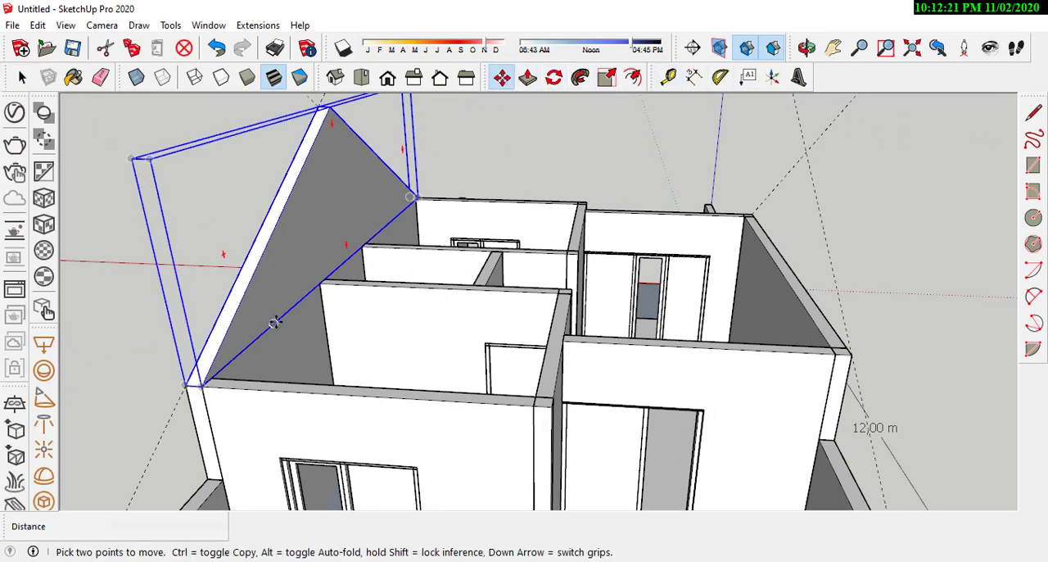
click(203, 387)
key(ctrl)
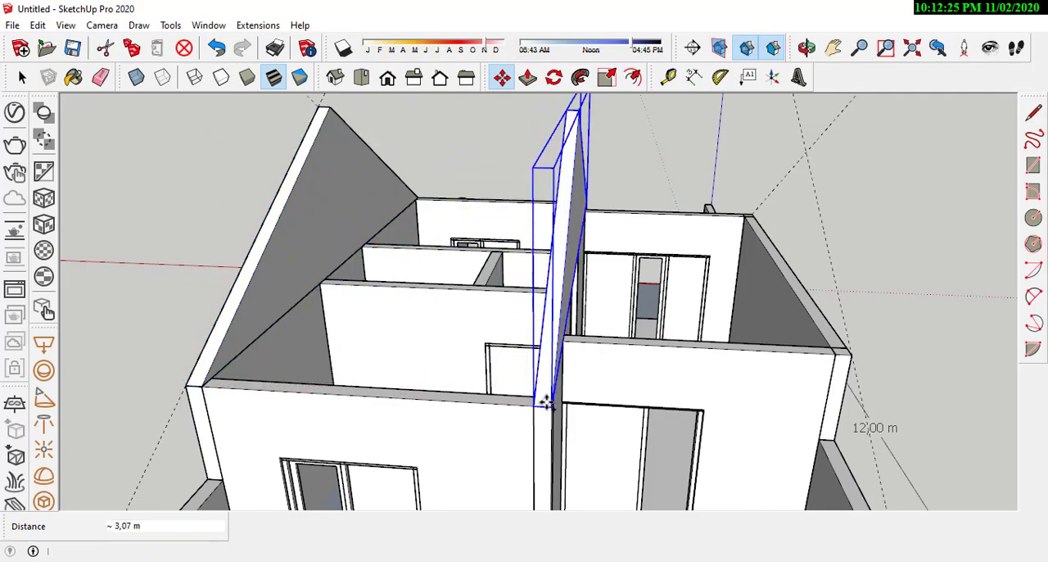
click(546, 402)
Step: Draw a closed gable triangle with lines from the left side wall's top corners to the intersection of its guides
scroll(587, 297, down, 3)
middle_drag(587, 297, 672, 314)
scroll(590, 243, down, 2)
middle_drag(483, 258, 542, 210)
scroll(533, 277, up, 3)
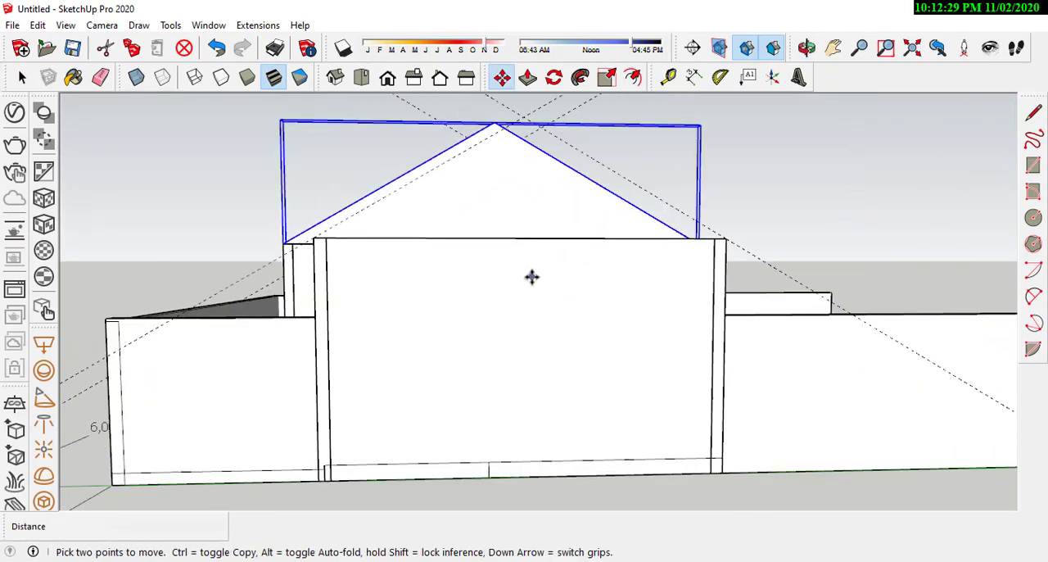
click(1030, 119)
middle_drag(472, 274, 478, 220)
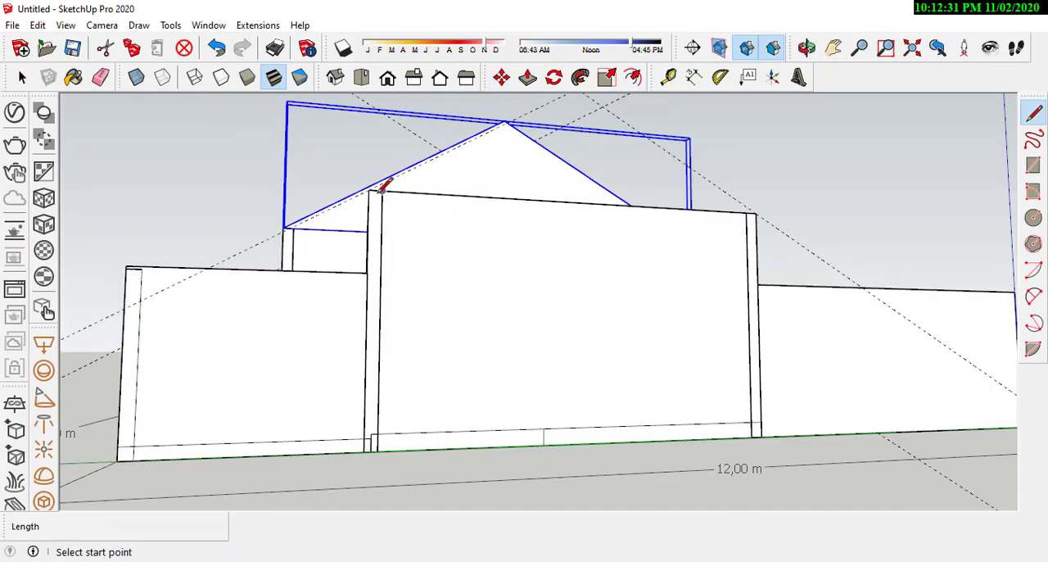
middle_drag(425, 197, 531, 188)
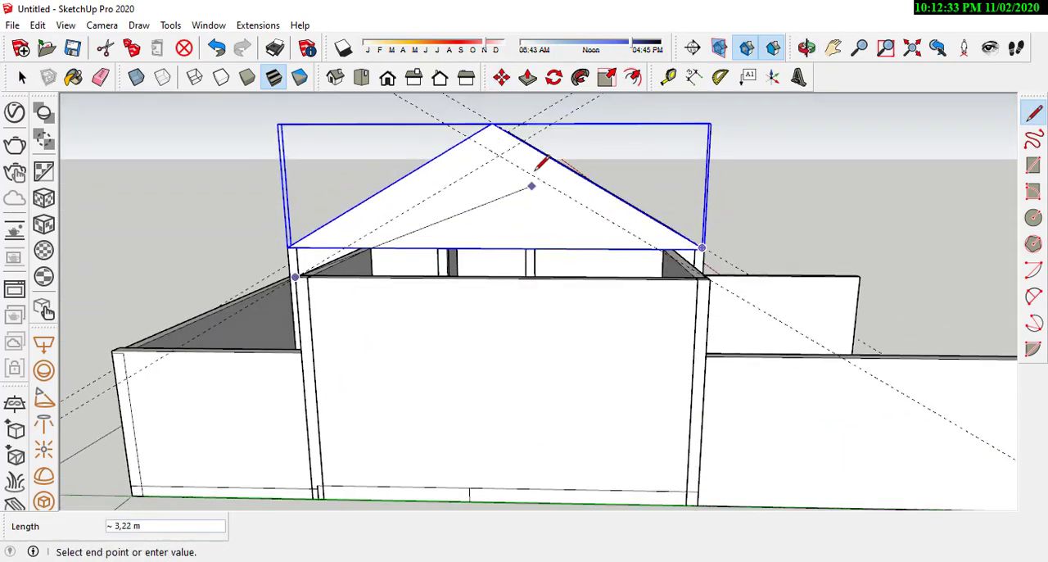
click(498, 155)
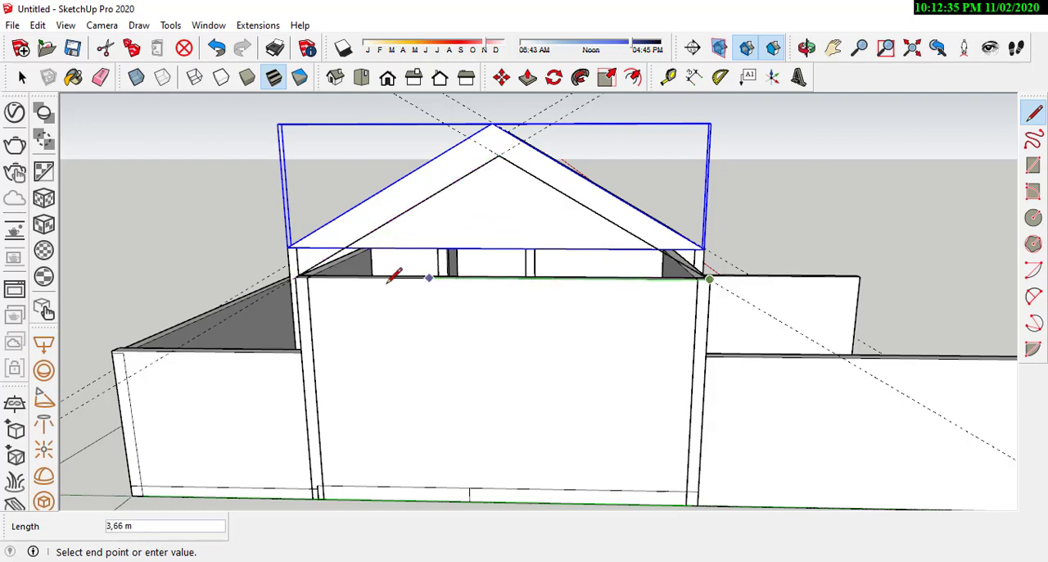
click(298, 277)
middle_drag(328, 276, 222, 266)
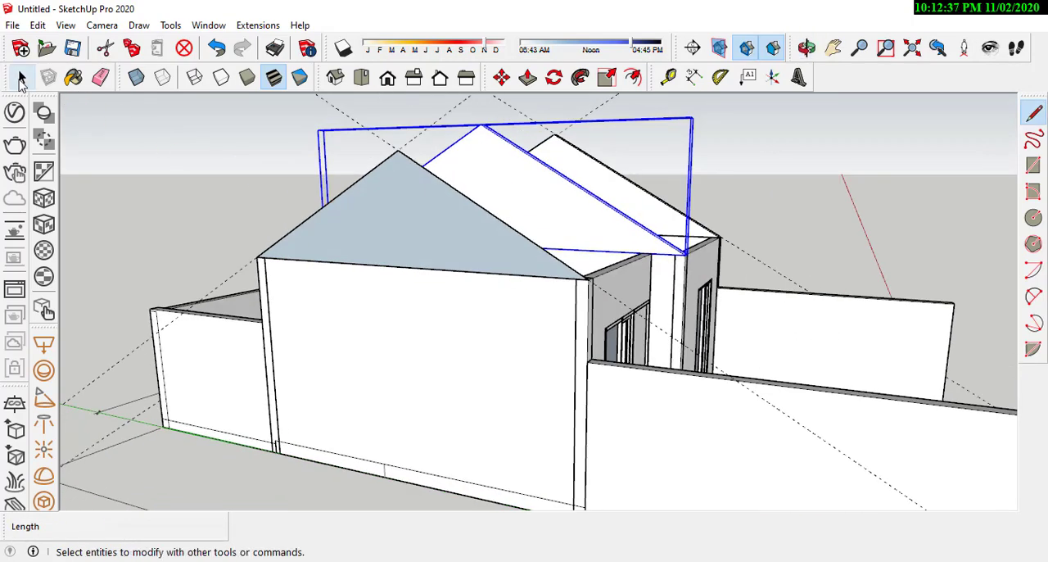
Step: Make the triangular gable face on the left side wall a group
click(22, 77)
scroll(404, 201, up, 2)
right_click(403, 207)
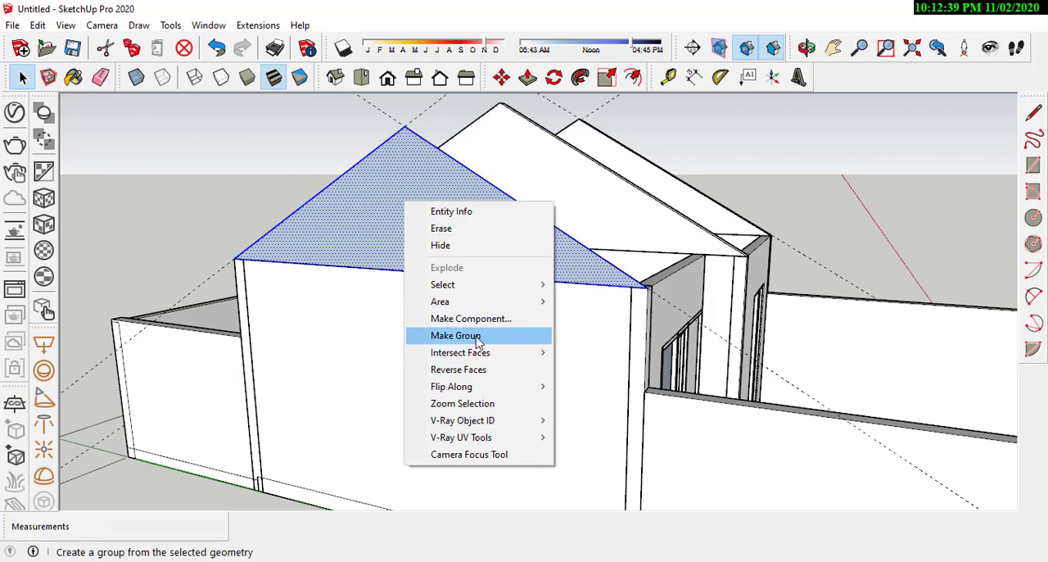
click(471, 338)
Step: Open the left gable group and extrude its face inward to the wall's inner edge with Push/Pull
middle_drag(470, 338, 266, 347)
middle_drag(319, 300, 321, 343)
double_click(320, 225)
scroll(313, 274, up, 2)
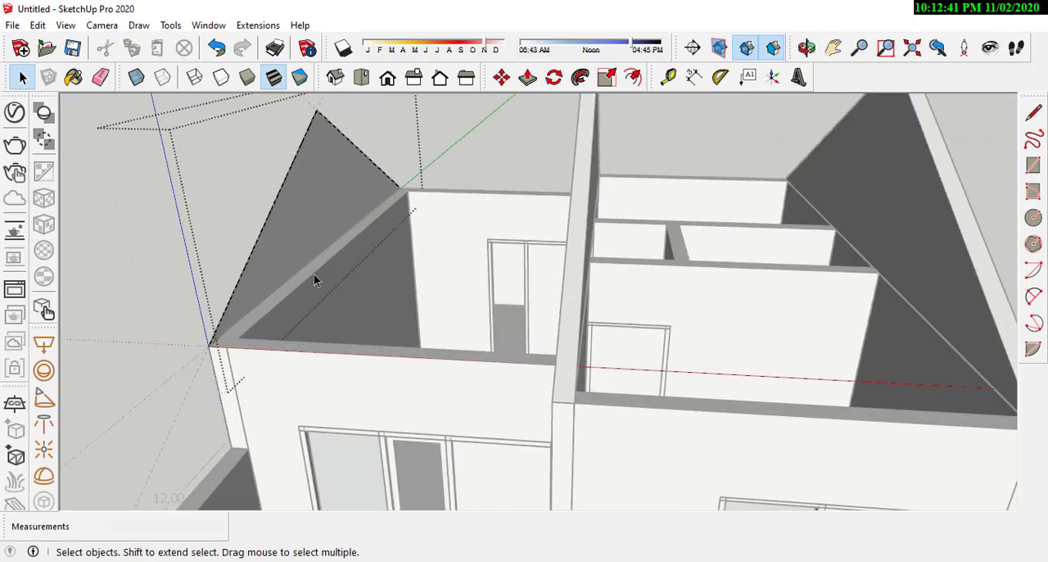
click(527, 77)
drag(334, 215, 291, 305)
click(23, 77)
click(165, 200)
Step: Erase the dashed protractor guide lines around the three gables
scroll(470, 256, down, 5)
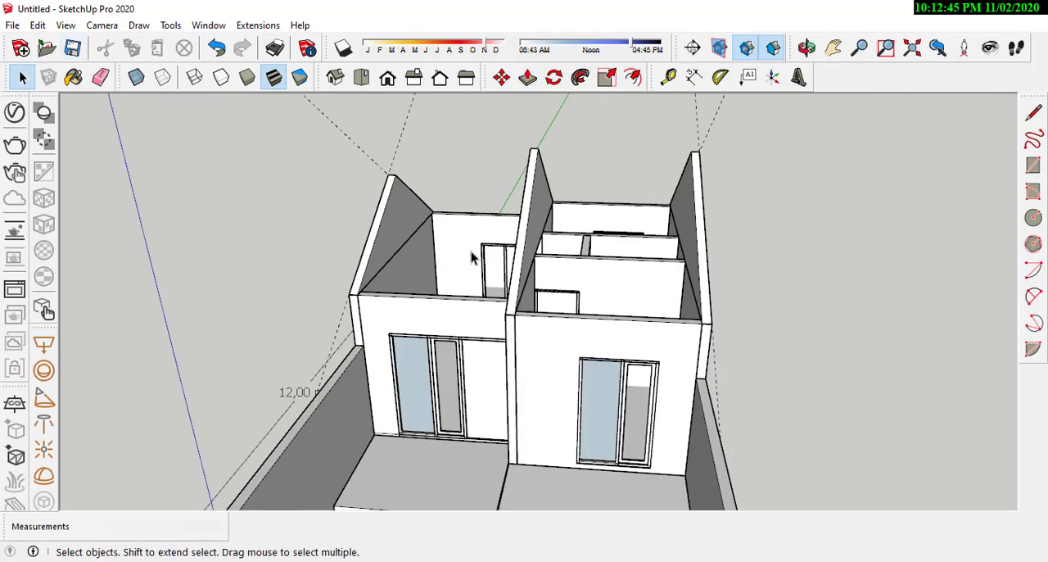
middle_drag(472, 257, 706, 234)
scroll(549, 241, up, 3)
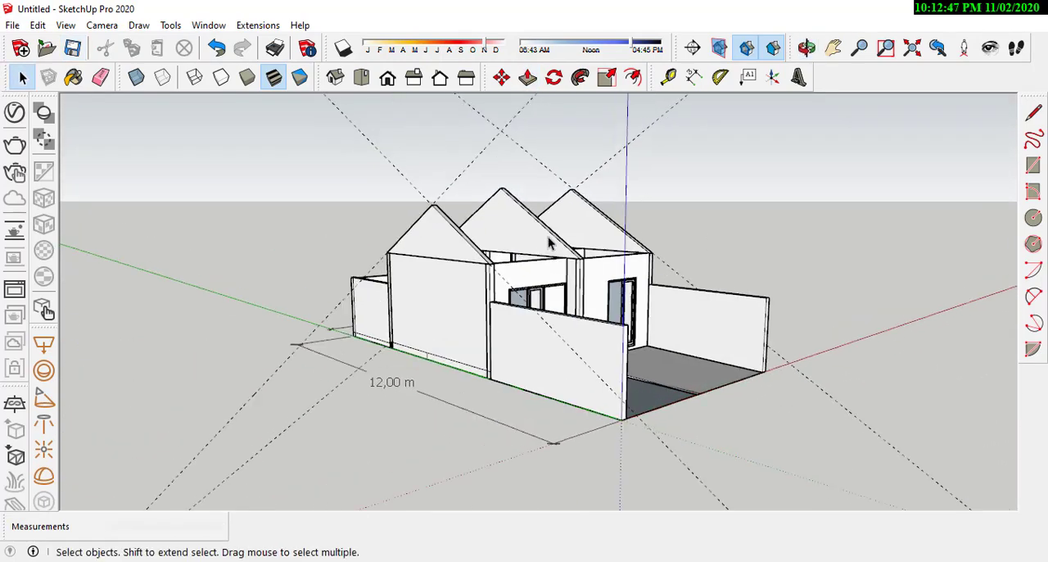
middle_drag(550, 241, 639, 82)
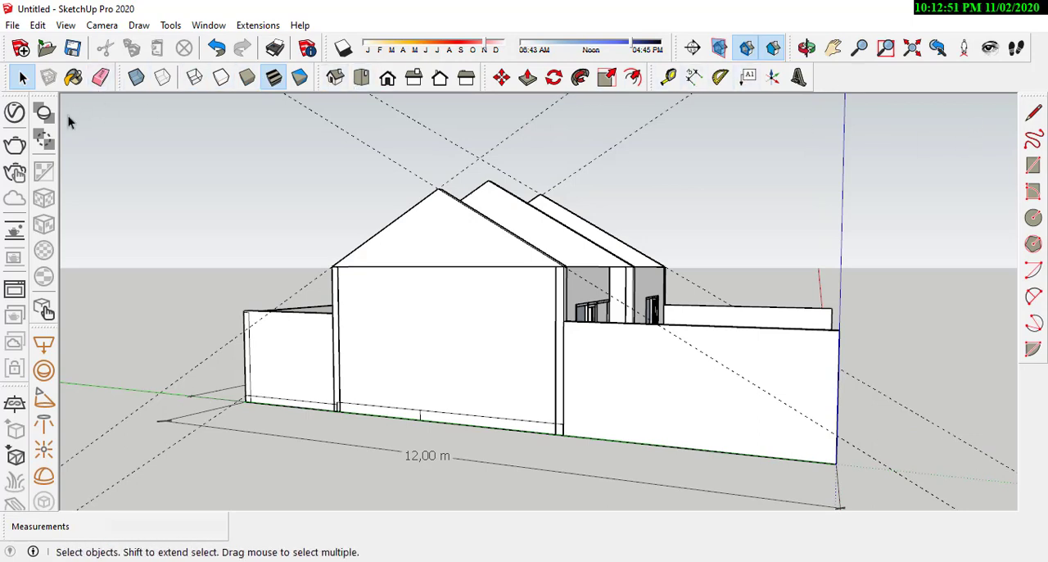
click(74, 77)
click(99, 77)
drag(318, 164, 434, 163)
middle_drag(484, 182, 259, 327)
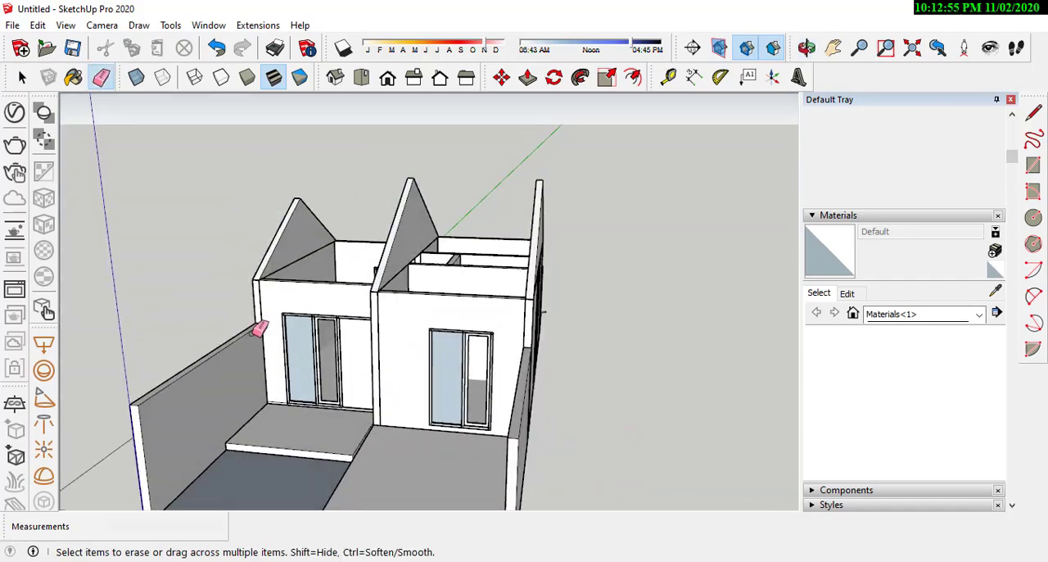
key(space)
Step: Examine the three gable walls and the open rooms between them from several angles
mouse_move(310, 159)
middle_down()
mouse_move(445, 253)
mouse_move(713, 330)
mouse_move(588, 273)
mouse_move(569, 159)
mouse_move(253, 227)
mouse_move(409, 189)
mouse_move(446, 218)
mouse_move(262, 299)
mouse_move(340, 264)
middle_up()
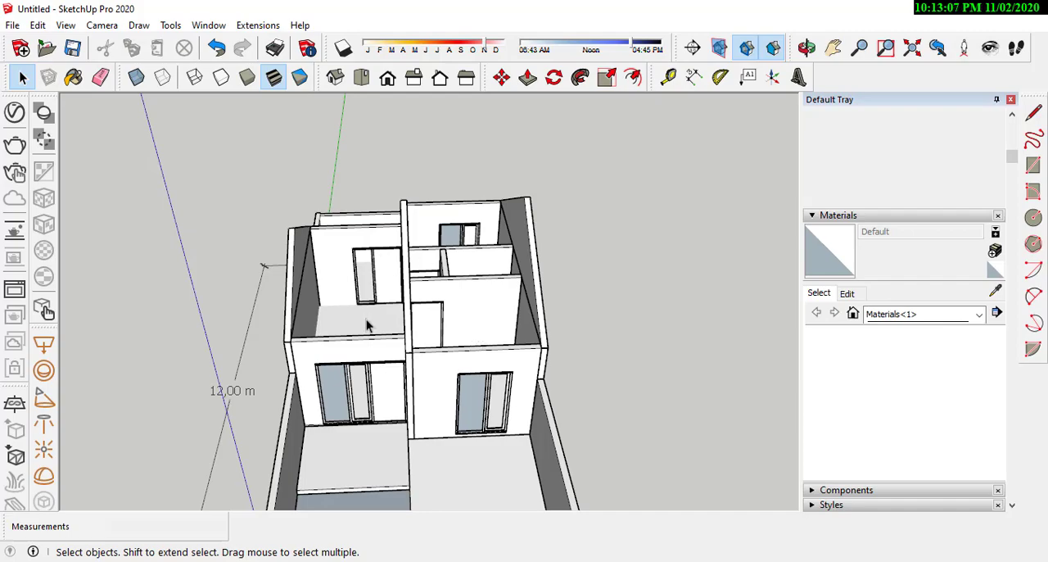
scroll(373, 344, up, 2)
middle_drag(379, 367, 484, 325)
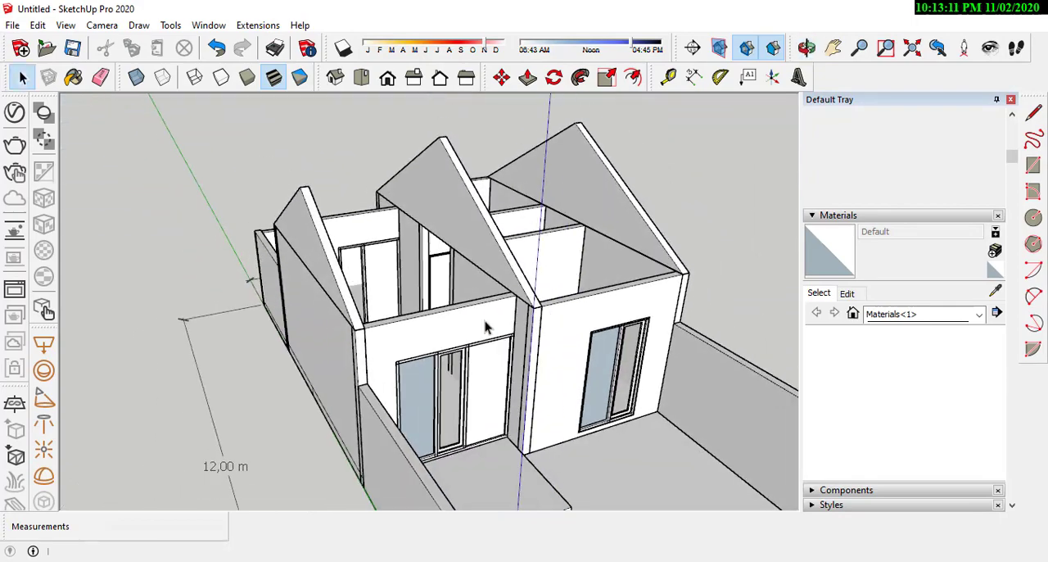
middle_drag(412, 327, 622, 306)
middle_drag(301, 307, 331, 291)
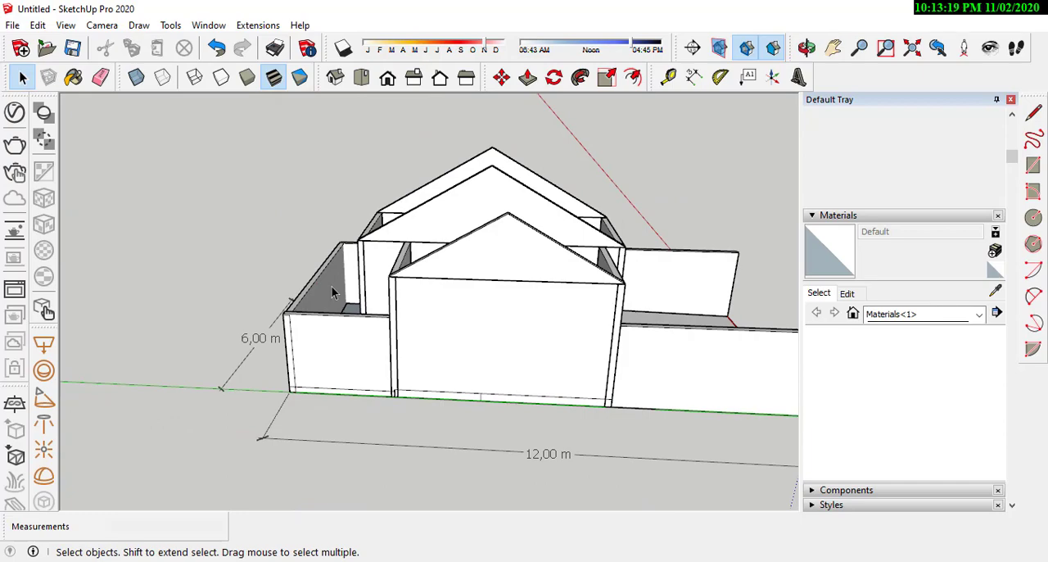
scroll(461, 210, up, 5)
middle_drag(589, 265, 368, 304)
scroll(439, 334, up, 2)
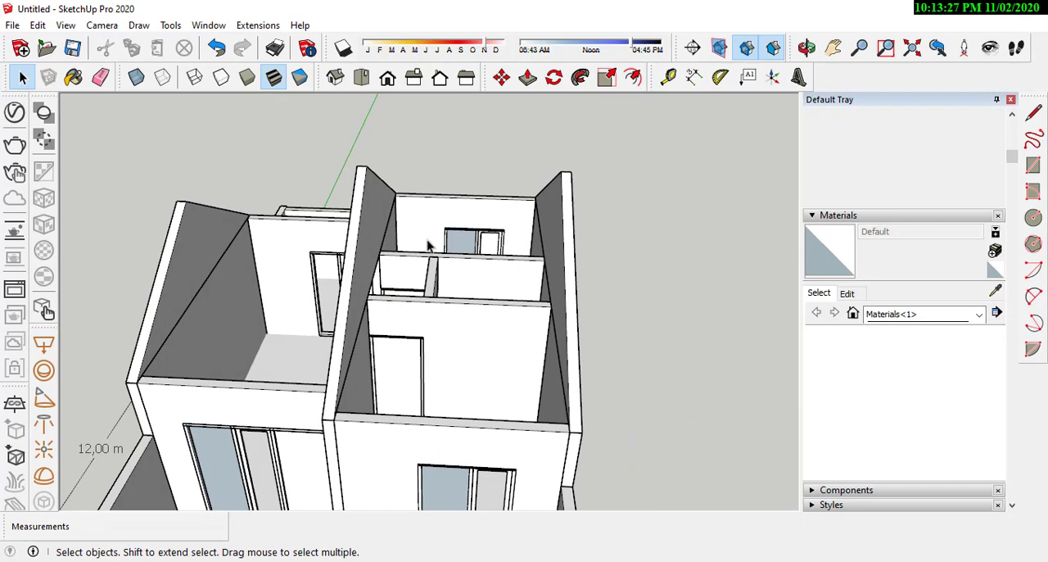
Step: Draw the ridge and sloping edges between the middle and right gables to form the front roof face
key(l)
middle_drag(475, 271, 458, 271)
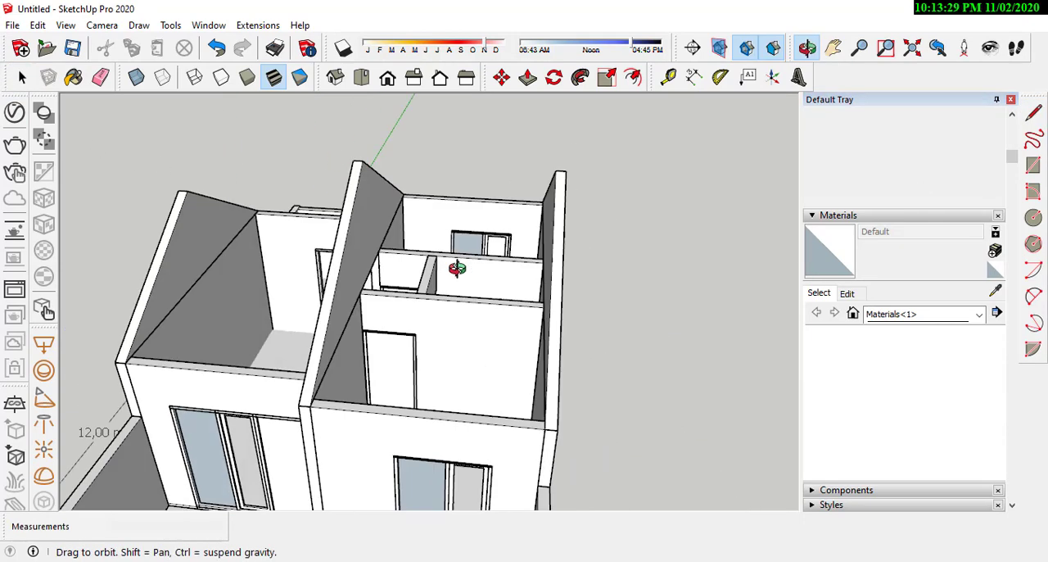
scroll(370, 188, up, 2)
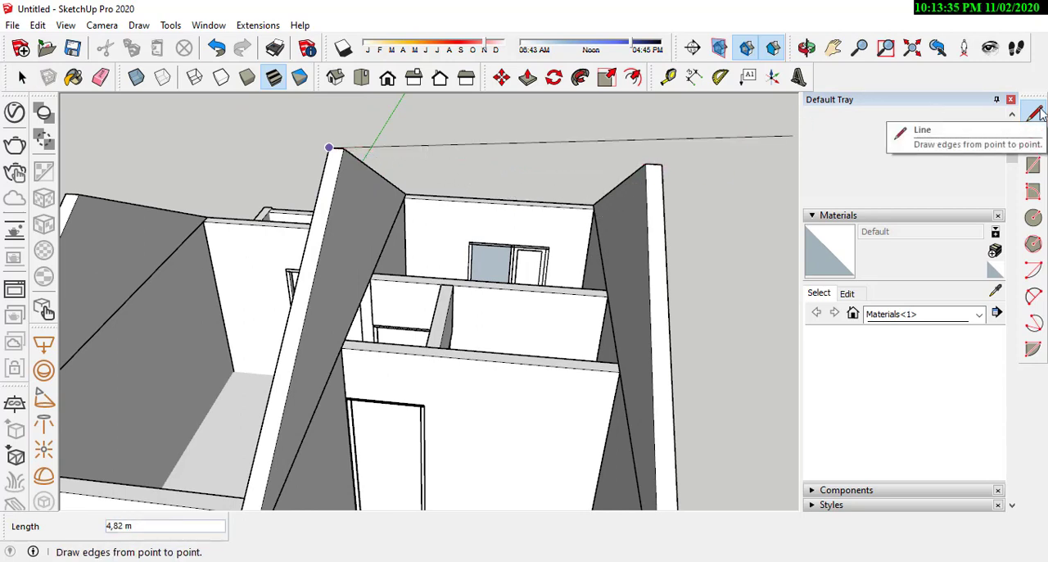
click(663, 167)
middle_drag(557, 161, 393, 297)
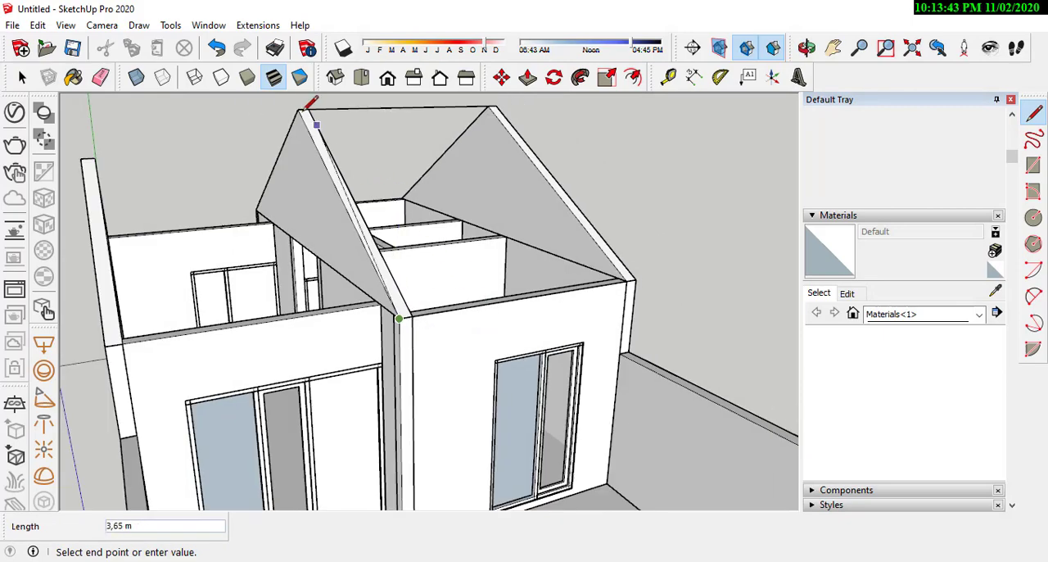
click(307, 107)
mouse_move(398, 158)
middle_down()
mouse_move(417, 182)
mouse_move(134, 316)
mouse_move(321, 256)
mouse_move(435, 248)
mouse_move(335, 243)
mouse_move(401, 150)
middle_up()
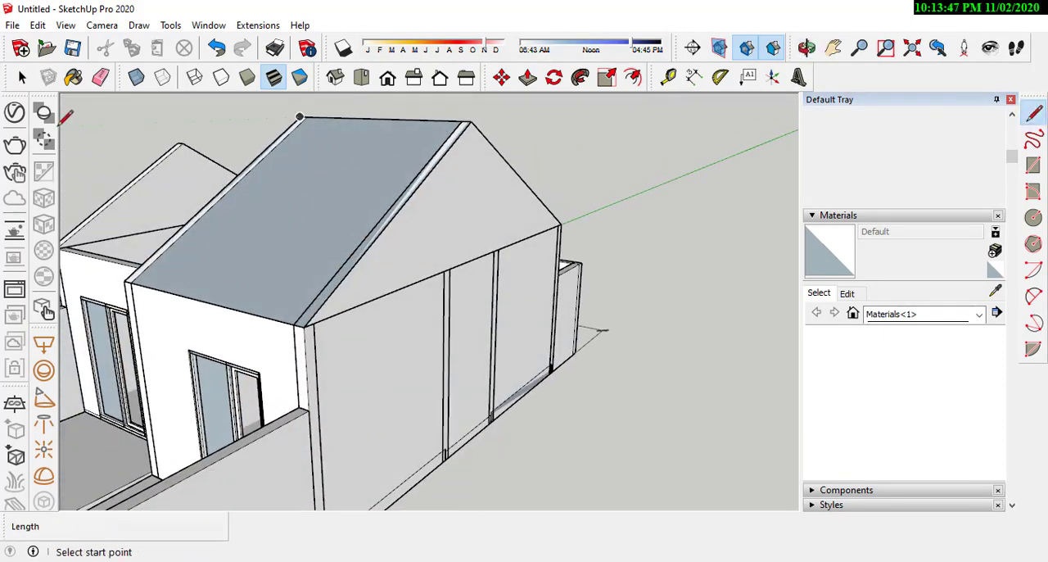
Step: Select the front roof face between the middle and right gables and make it a group
key(space)
middle_drag(183, 211, 454, 244)
click(470, 254)
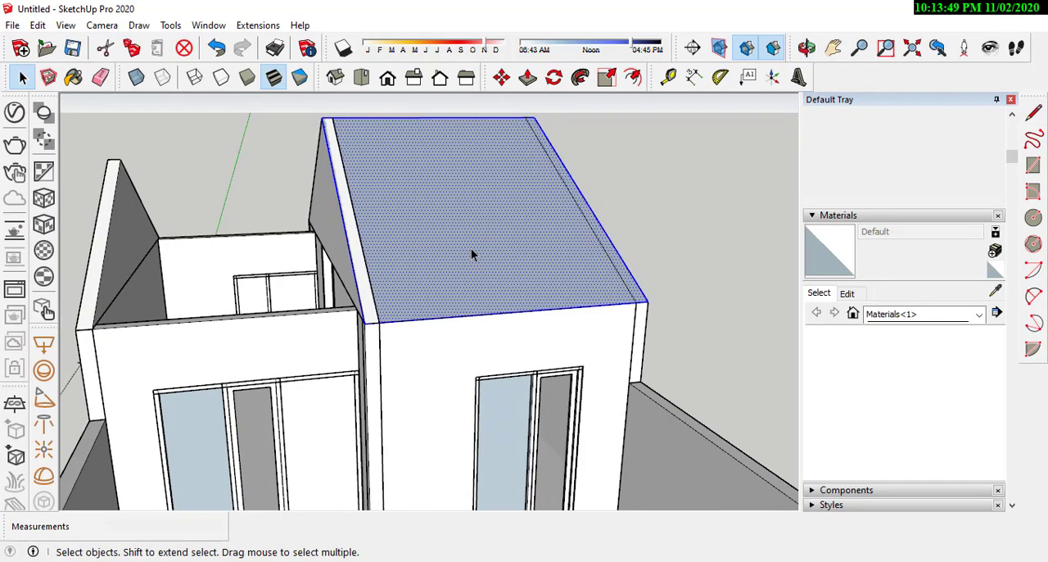
right_click(532, 238)
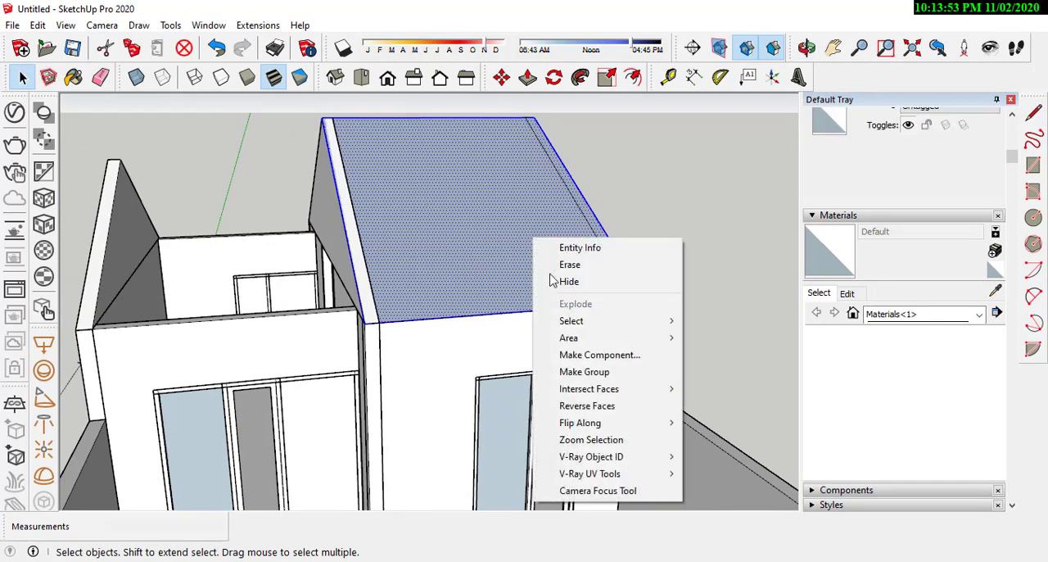
click(584, 373)
Step: Make the selected front roof face a group and examine its slope from the gable end
middle_drag(583, 373, 371, 251)
middle_drag(509, 292, 313, 272)
scroll(484, 278, down, 4)
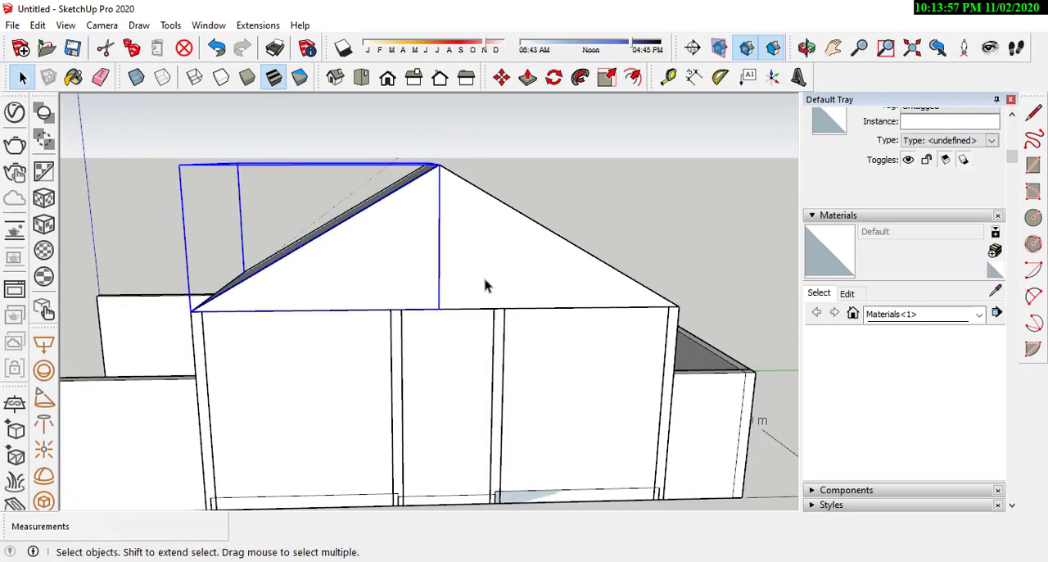
scroll(229, 277, up, 6)
middle_drag(377, 292, 506, 216)
scroll(426, 326, down, 2)
scroll(502, 224, up, 5)
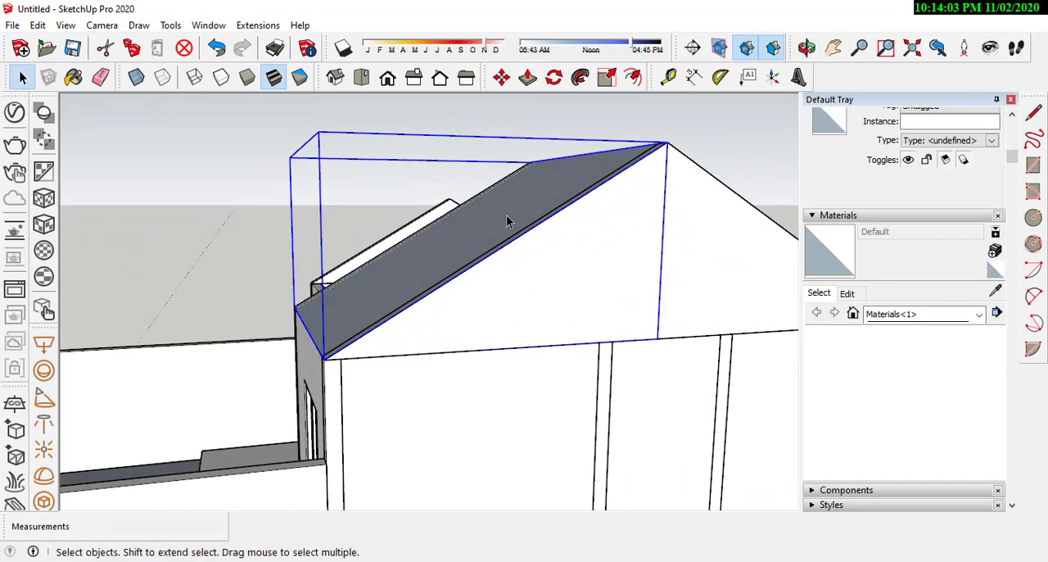
scroll(506, 216, down, 1)
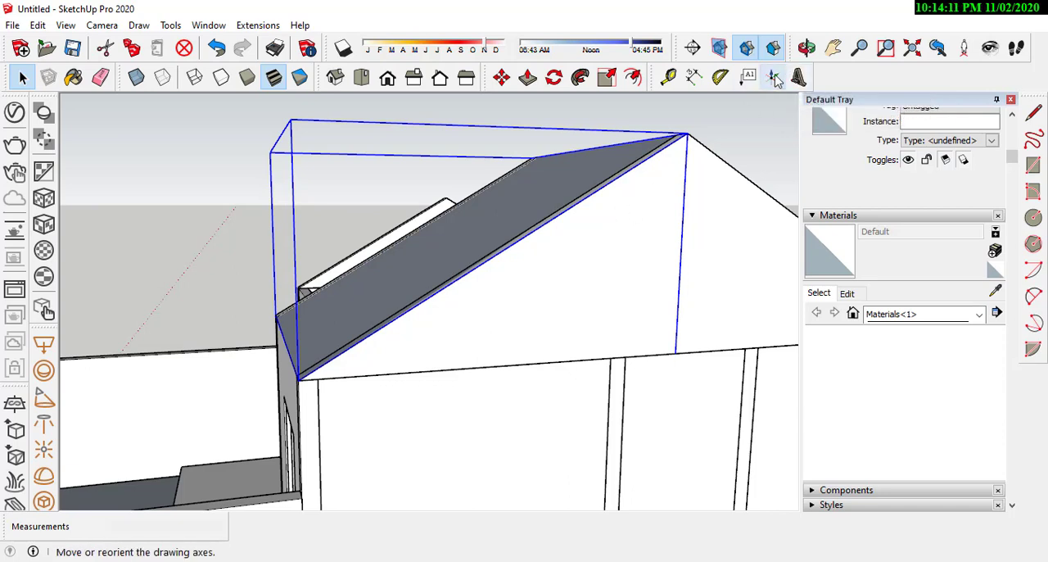
Step: Open the front roof group and reset its axes at the lower corner, with red up the slope and green along the eave
double_click(442, 264)
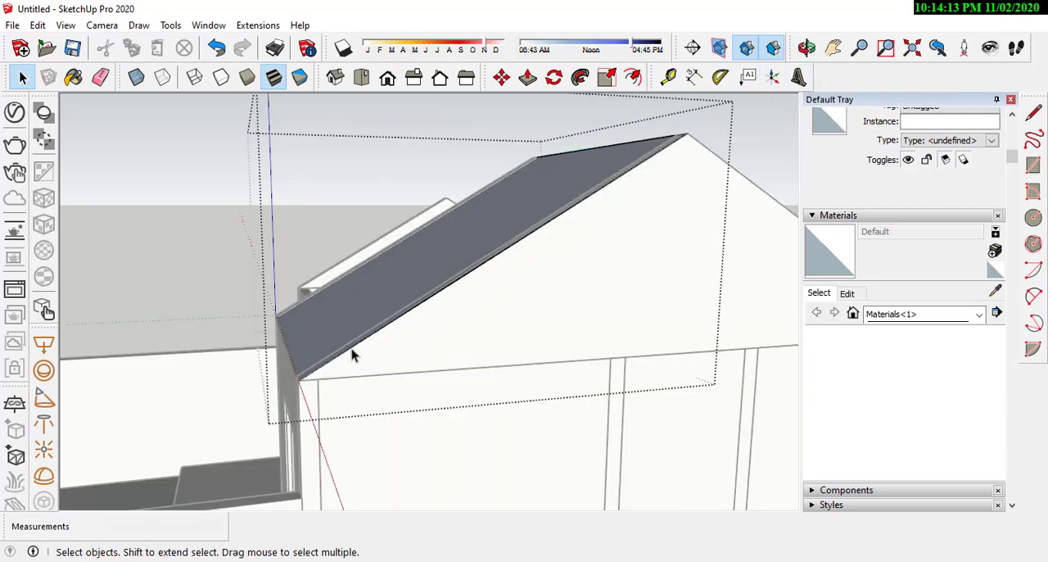
click(773, 77)
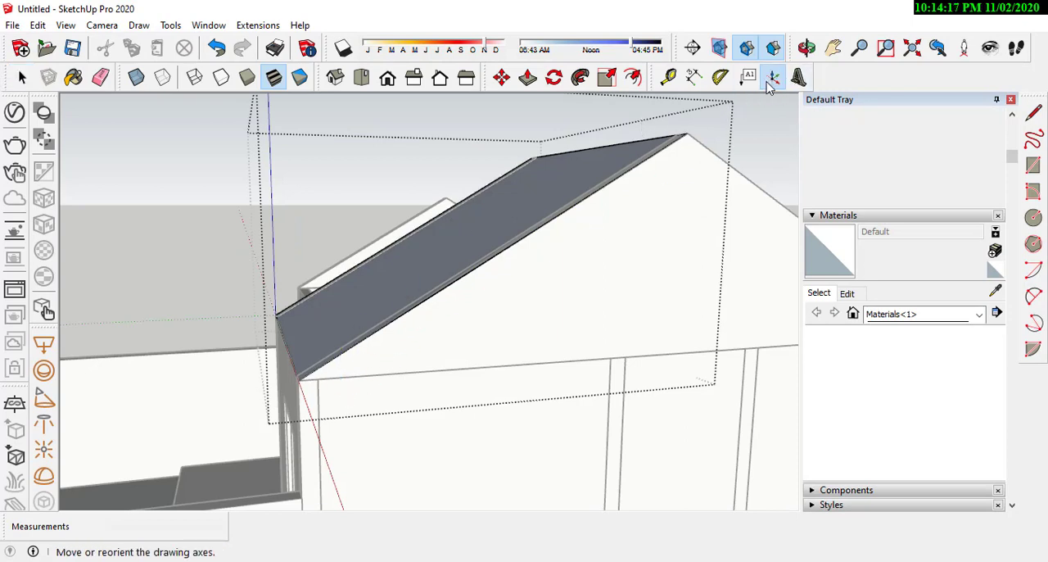
scroll(358, 374, up, 5)
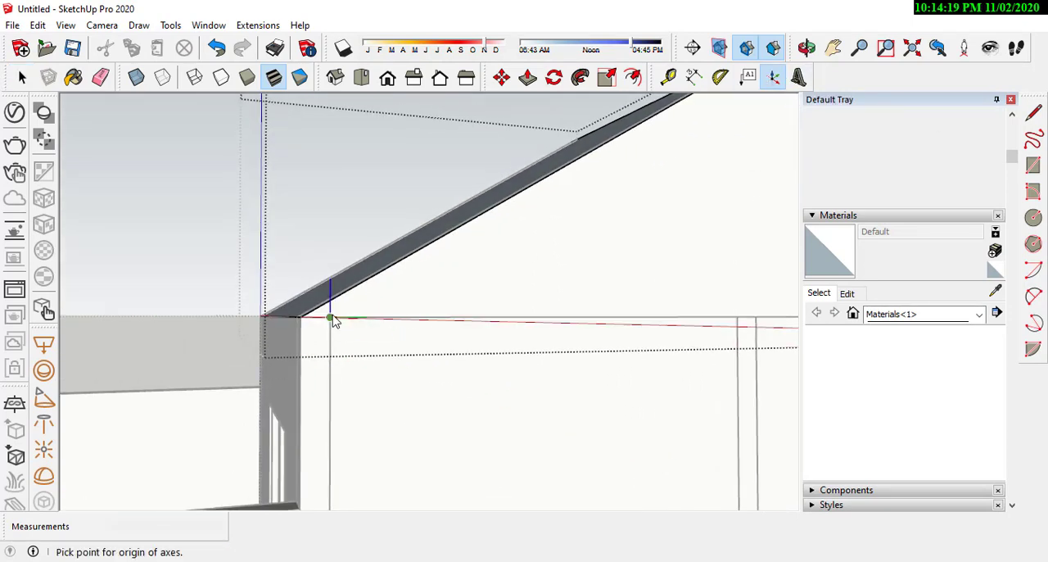
middle_drag(303, 319, 550, 217)
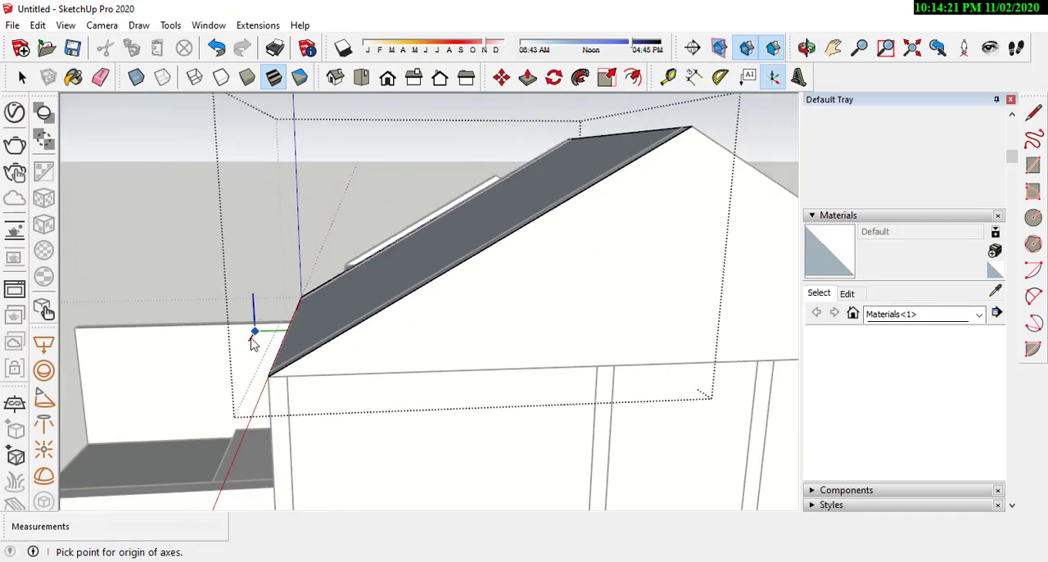
scroll(253, 342, up, 2)
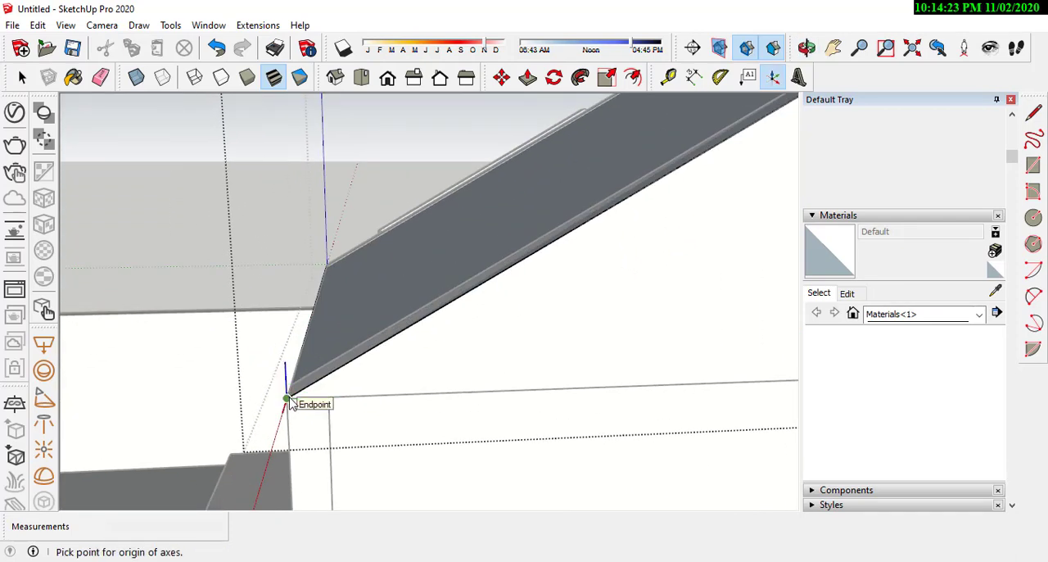
click(286, 400)
scroll(270, 391, down, 3)
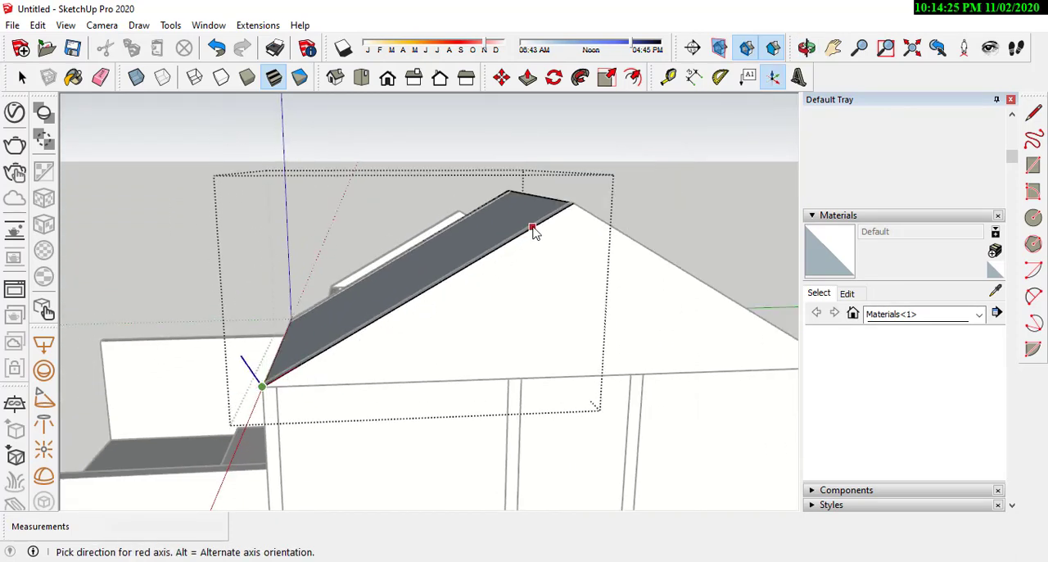
click(574, 212)
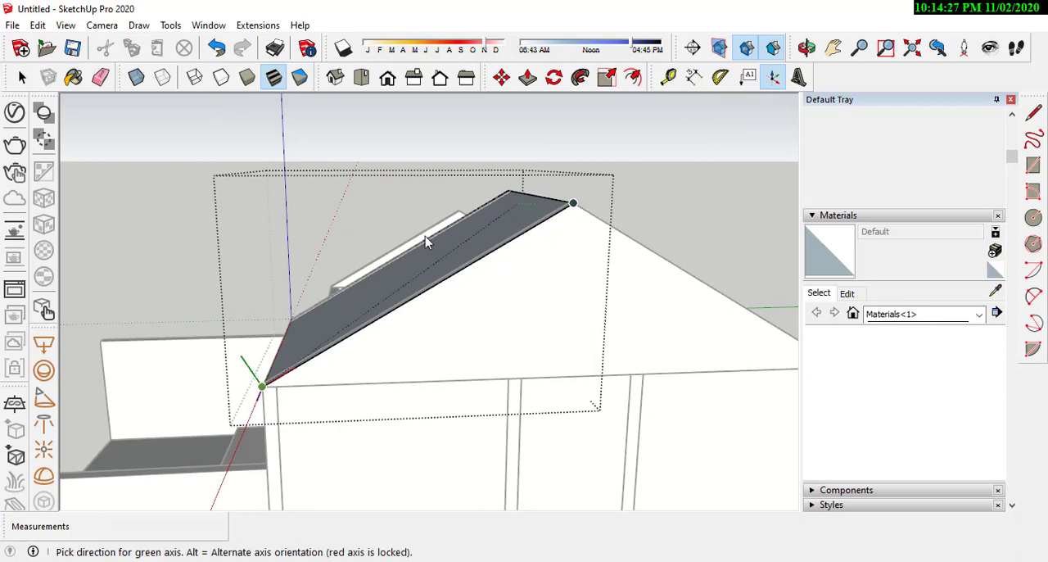
middle_drag(234, 345, 461, 351)
scroll(426, 351, up, 3)
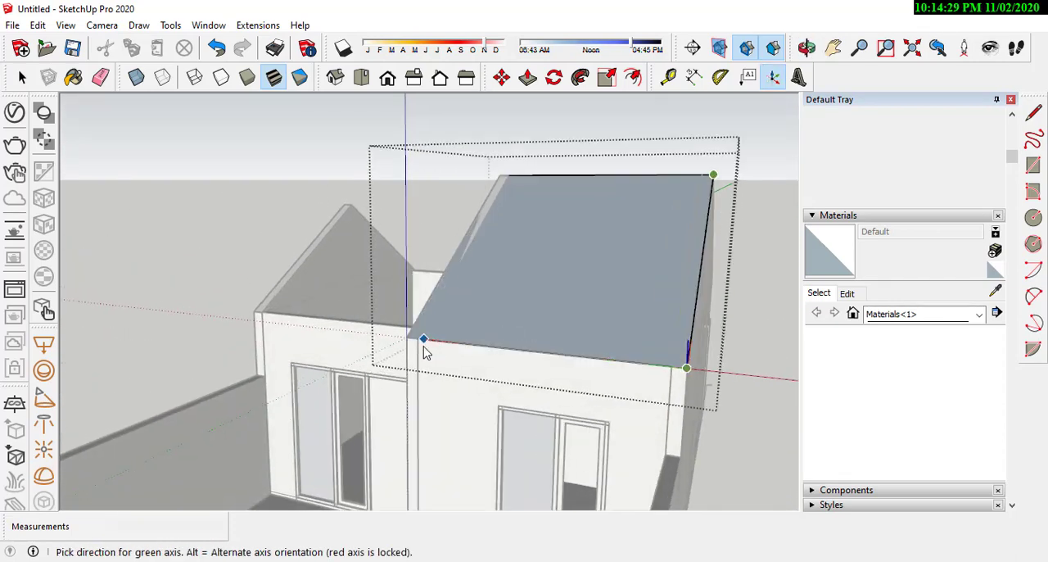
click(702, 367)
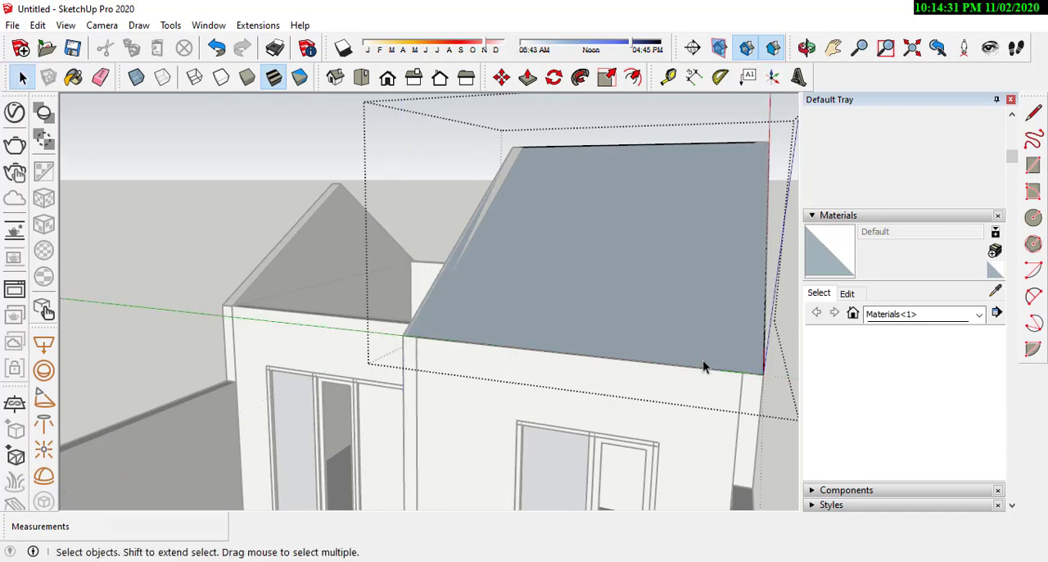
Step: Close the roof group and examine its fit along the gable from the end wall and from above
middle_drag(702, 367, 511, 298)
click(525, 280)
scroll(585, 340, up, 2)
scroll(513, 299, down, 2)
scroll(257, 301, up, 2)
scroll(254, 301, down, 1)
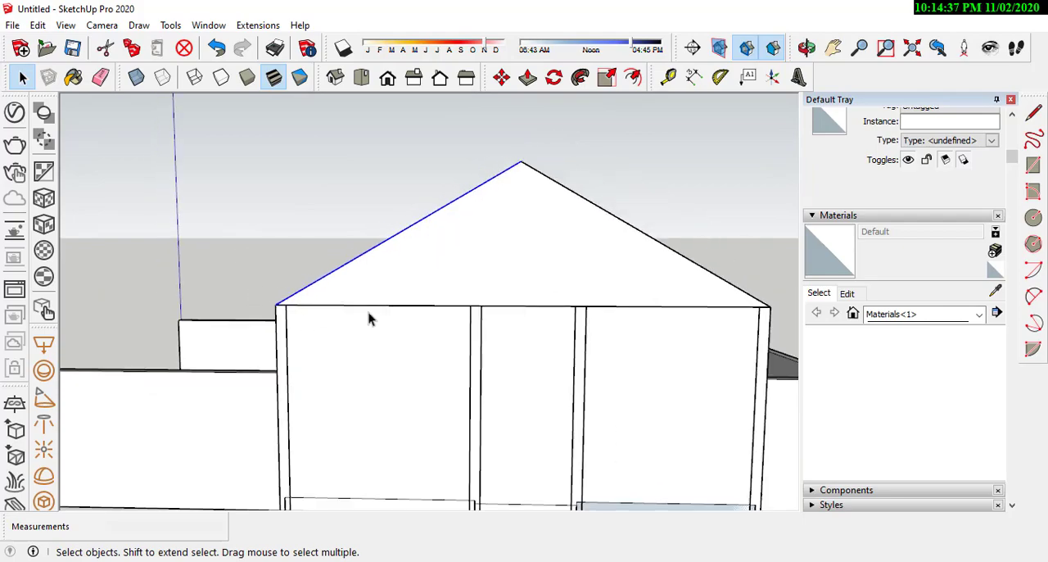
middle_drag(394, 282, 441, 326)
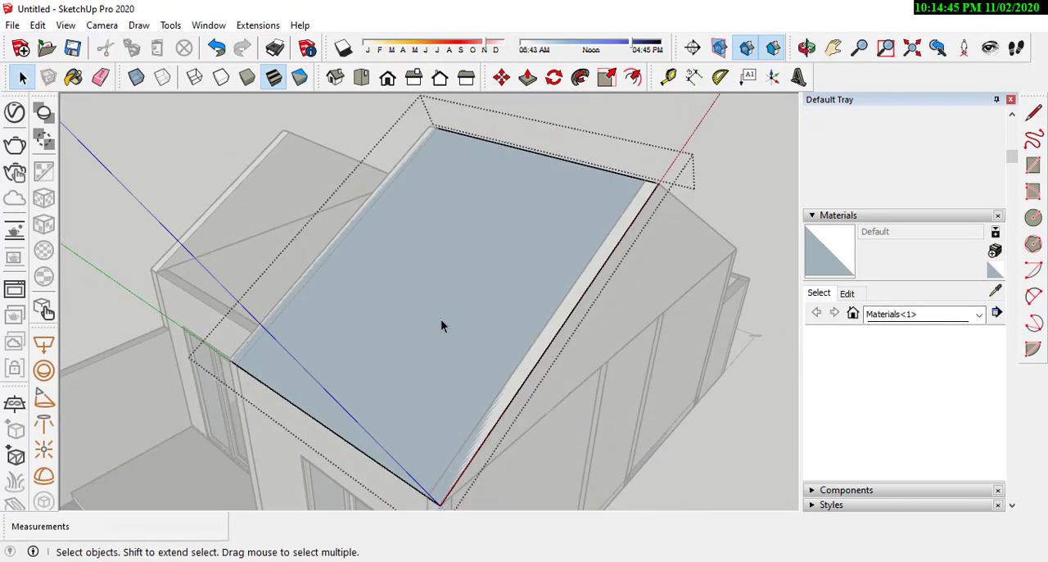
Step: Extrude the front roof face inside its group to a thickness of about 0.07 m
middle_drag(440, 319, 402, 276)
scroll(421, 328, down, 2)
middle_drag(413, 389, 305, 204)
middle_drag(462, 307, 401, 248)
scroll(519, 271, up, 2)
middle_drag(519, 271, 480, 268)
click(528, 77)
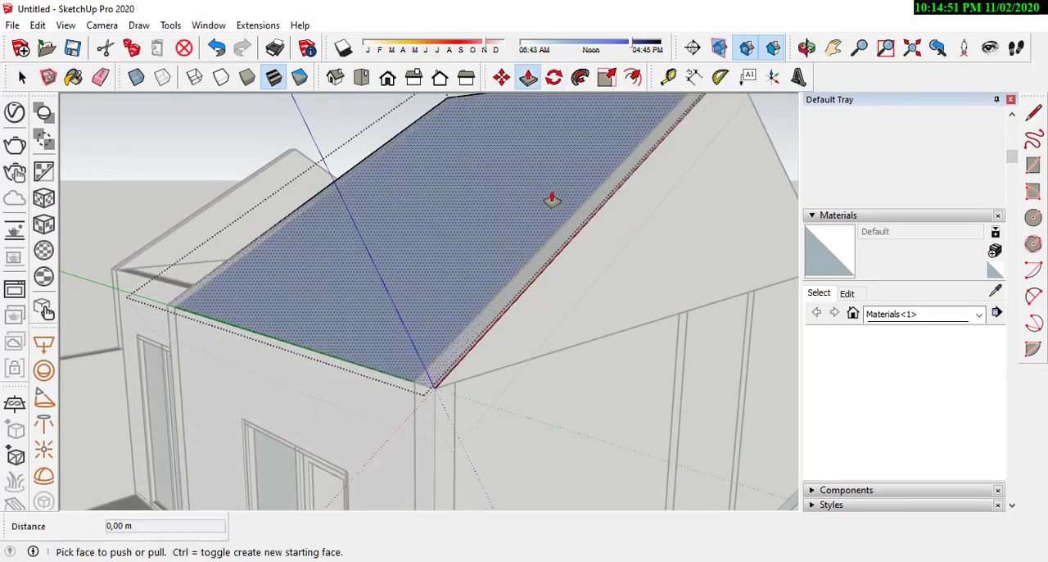
middle_drag(552, 198, 444, 299)
scroll(438, 300, up, 2)
click(438, 299)
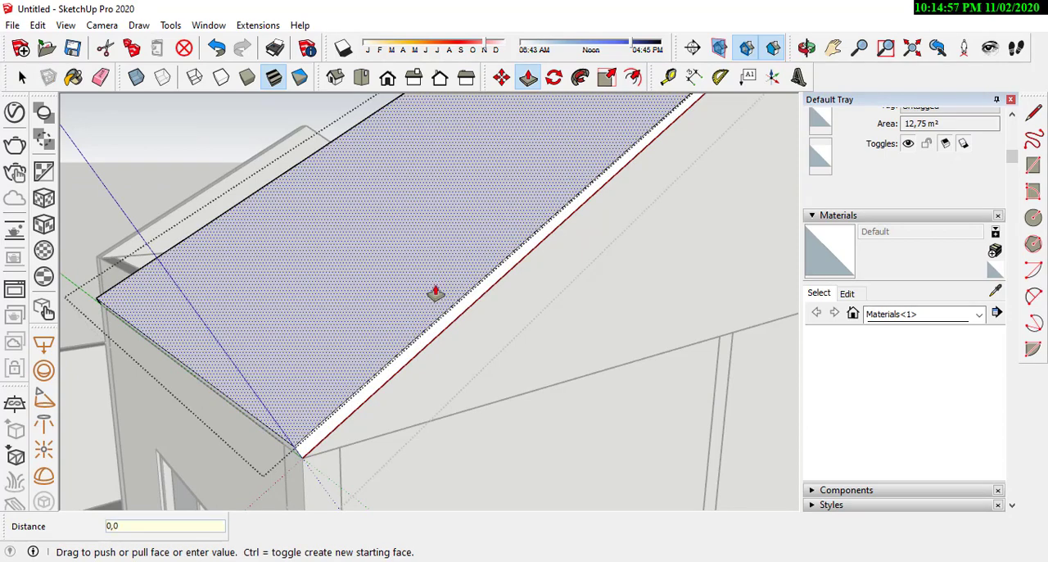
key(Return)
scroll(434, 294, down, 4)
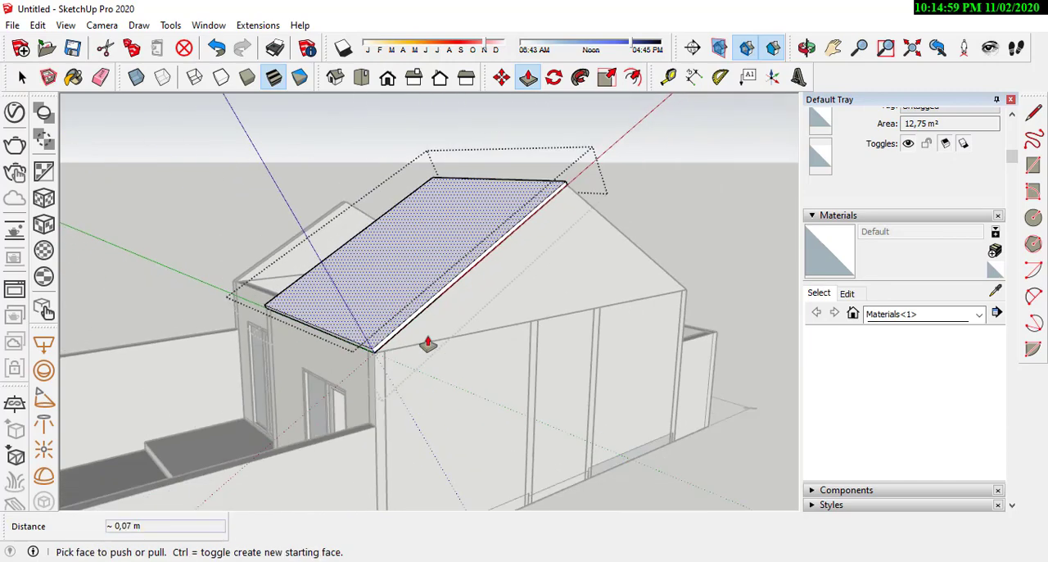
Step: Extend the roof slab's lower edge face 1.00 m down the slope past the front wall as an eave overhang
click(22, 78)
click(493, 248)
middle_drag(493, 248, 459, 317)
middle_drag(347, 318, 419, 300)
scroll(417, 284, up, 1)
click(438, 258)
double_click(437, 257)
scroll(422, 291, up, 4)
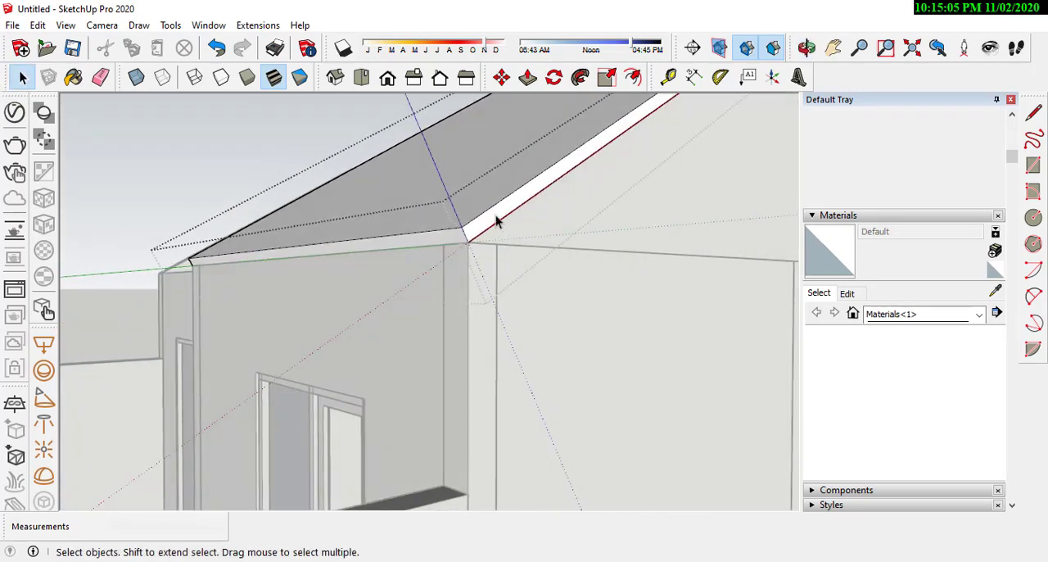
scroll(495, 215, down, 1)
click(536, 85)
scroll(449, 236, up, 2)
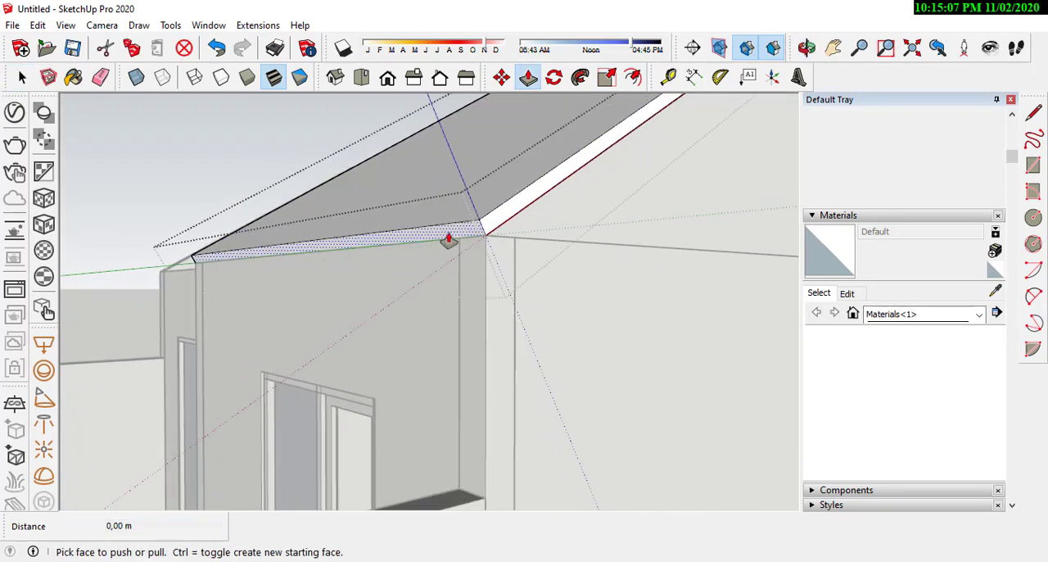
click(448, 236)
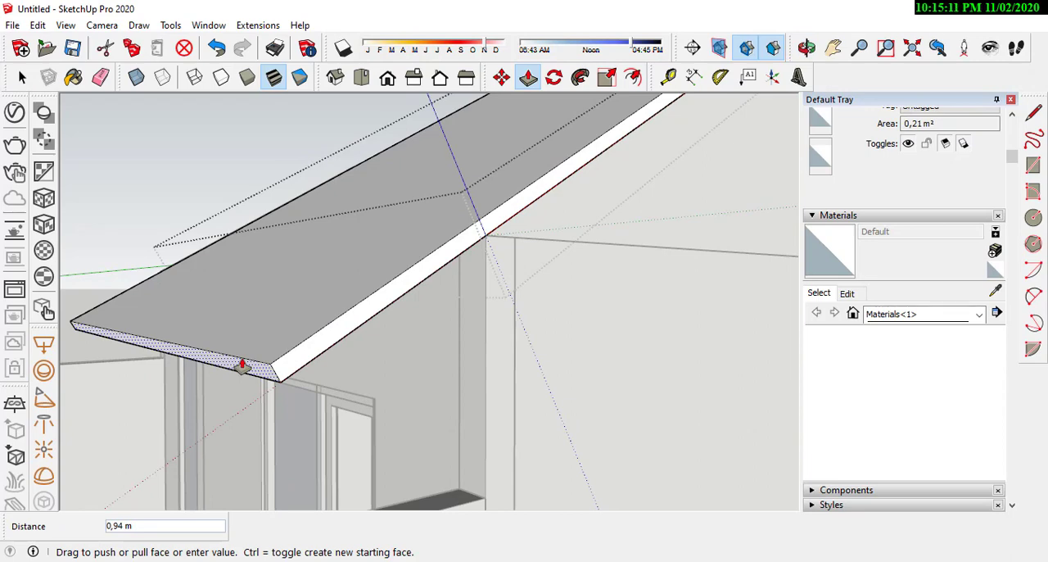
key(Return)
Step: Push the eave end of the roof slab back by 0.40 m to shorten the overhang
scroll(242, 365, down, 3)
middle_drag(243, 368, 376, 390)
scroll(417, 398, up, 3)
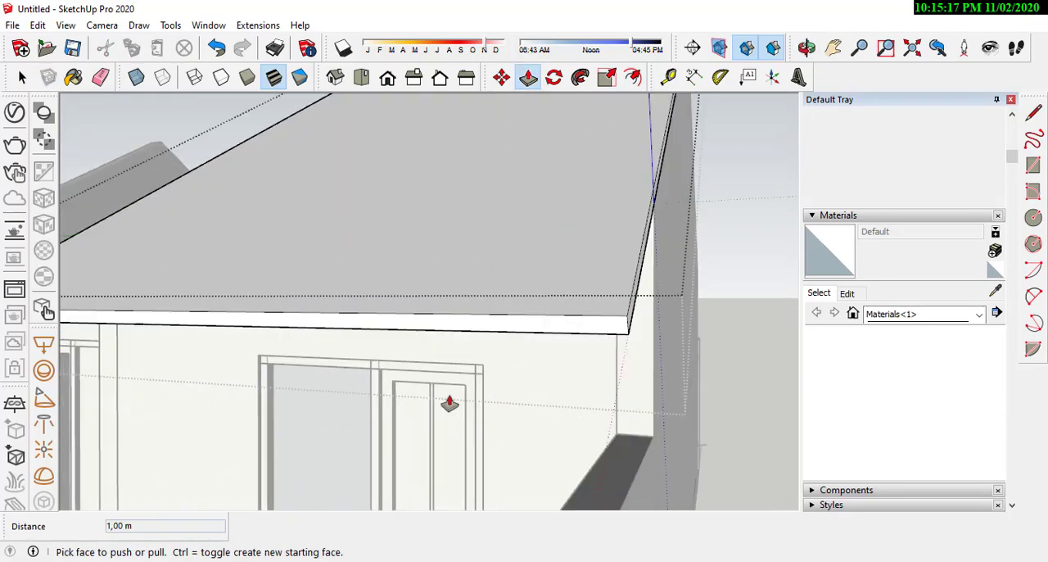
middle_drag(445, 398, 386, 328)
drag(385, 327, 498, 279)
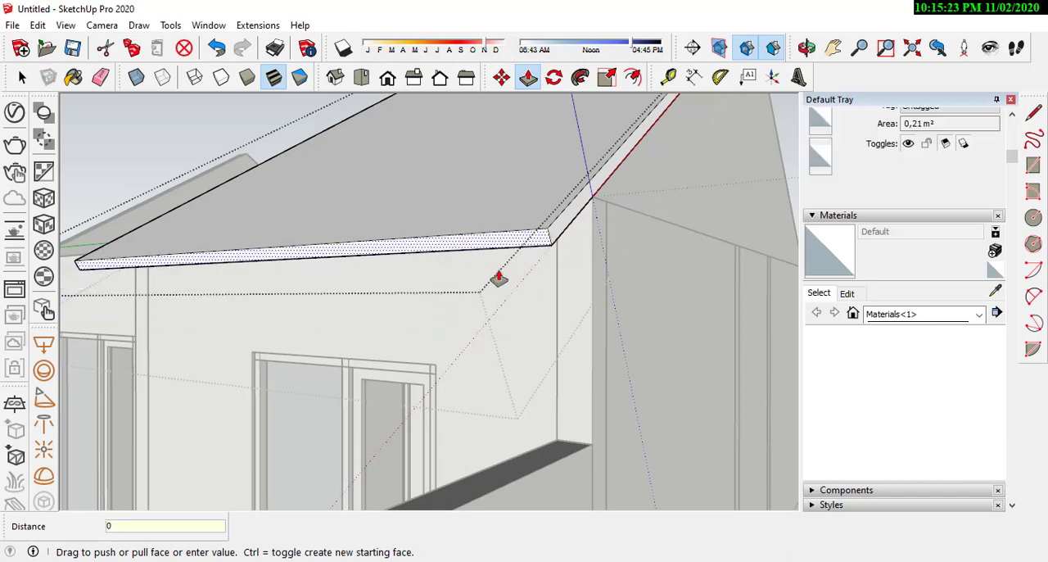
key(Return)
scroll(544, 288, down, 3)
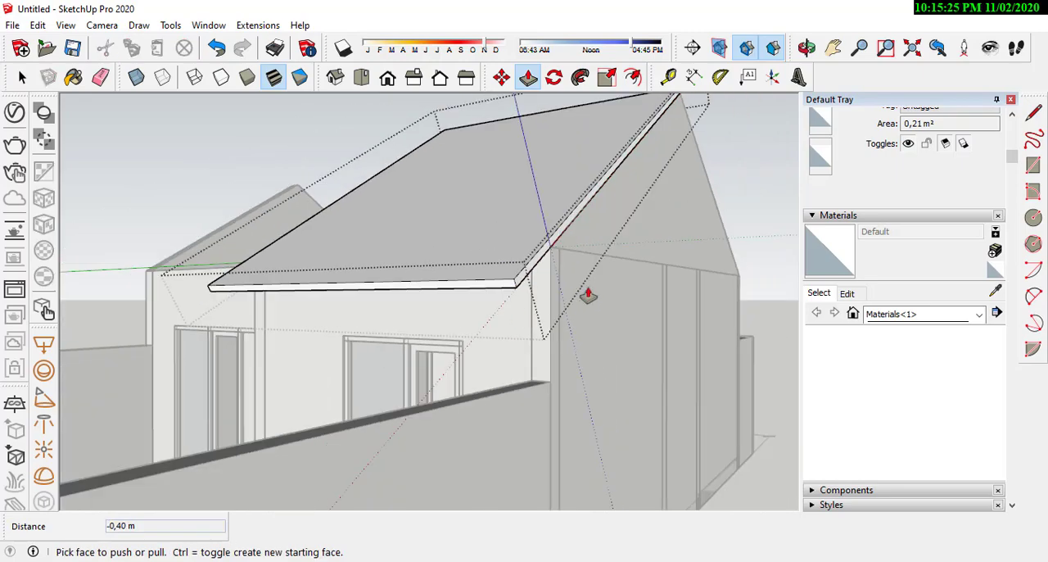
Step: Examine the extended roof slab from several sides and close its group
middle_drag(587, 295, 355, 300)
middle_drag(164, 323, 339, 286)
scroll(341, 283, down, 2)
scroll(341, 283, down, 2)
scroll(347, 391, up, 3)
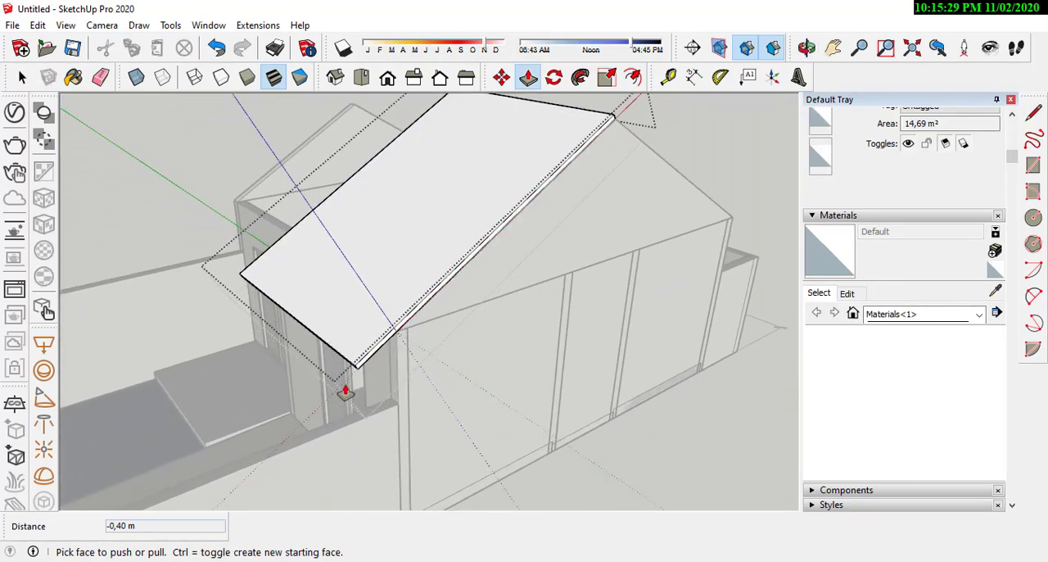
middle_drag(209, 349, 189, 371)
scroll(275, 239, up, 3)
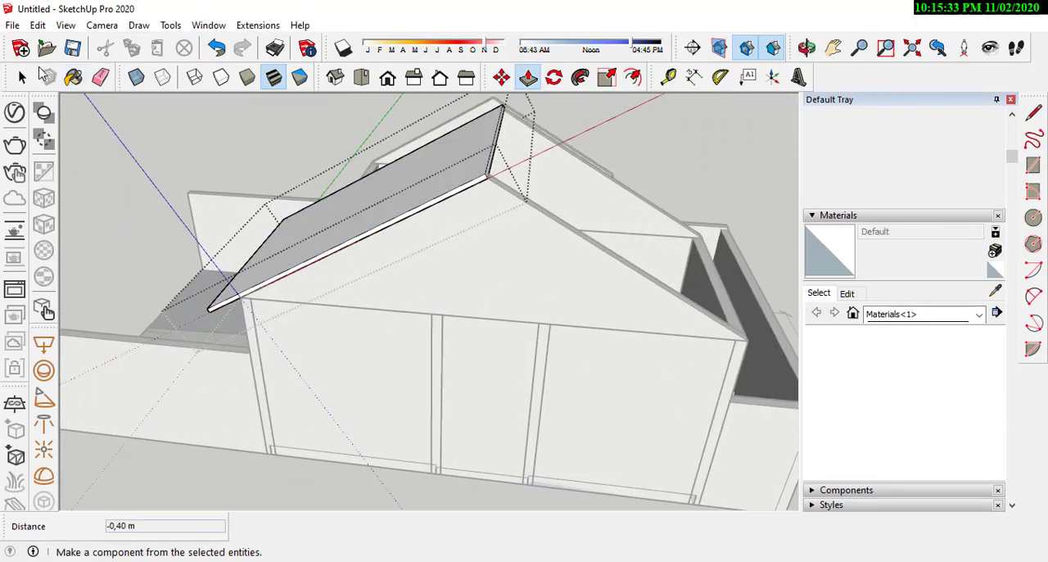
click(22, 77)
click(259, 148)
Step: Select the front roof slab and rotate a copy of it 180° about a vertical axis beside the end wall
click(364, 203)
middle_drag(364, 203, 484, 194)
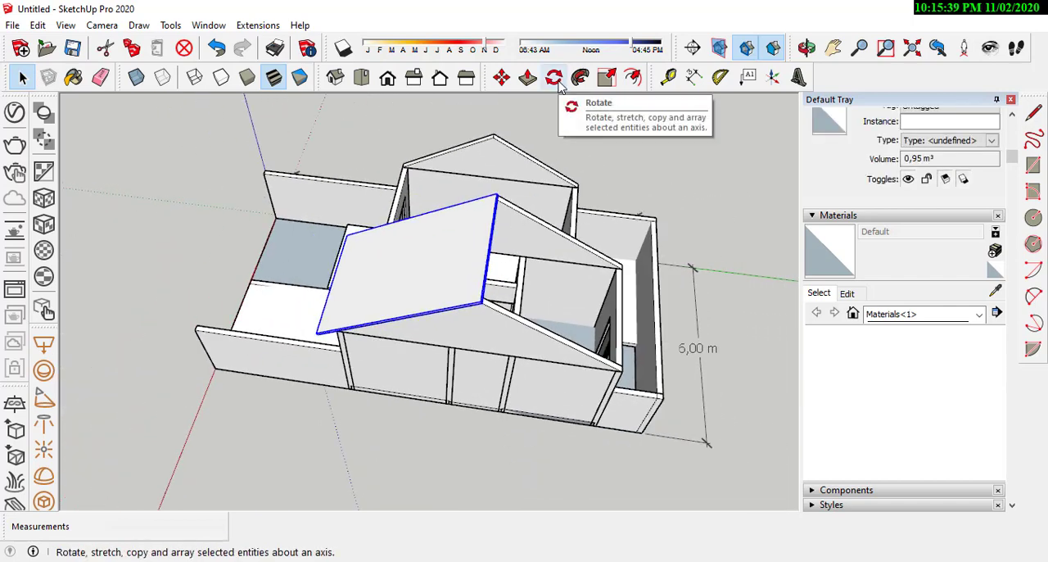
click(557, 82)
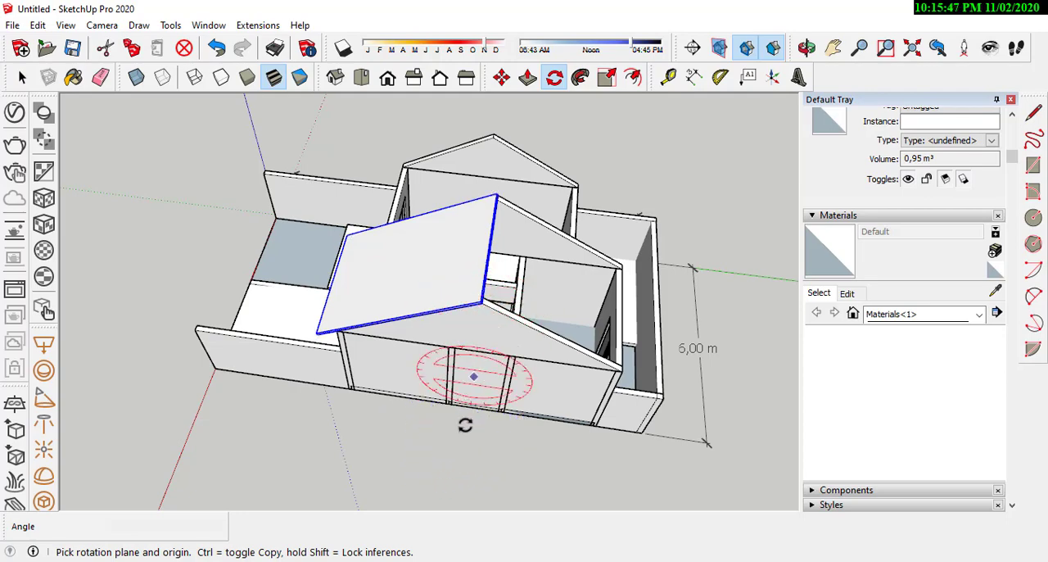
middle_drag(464, 429, 456, 358)
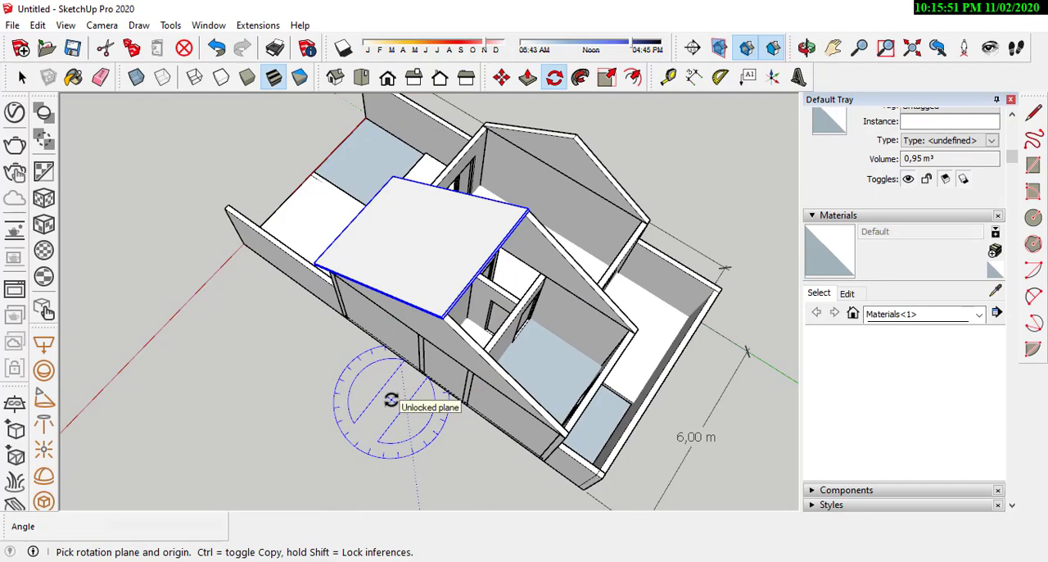
middle_drag(390, 405, 450, 317)
middle_drag(465, 380, 377, 478)
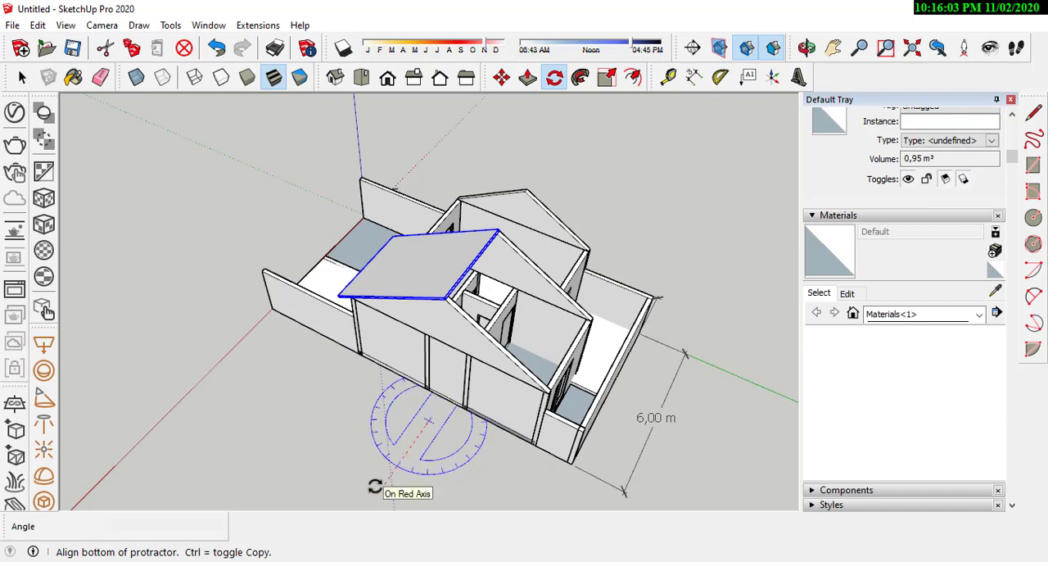
middle_drag(381, 484, 658, 393)
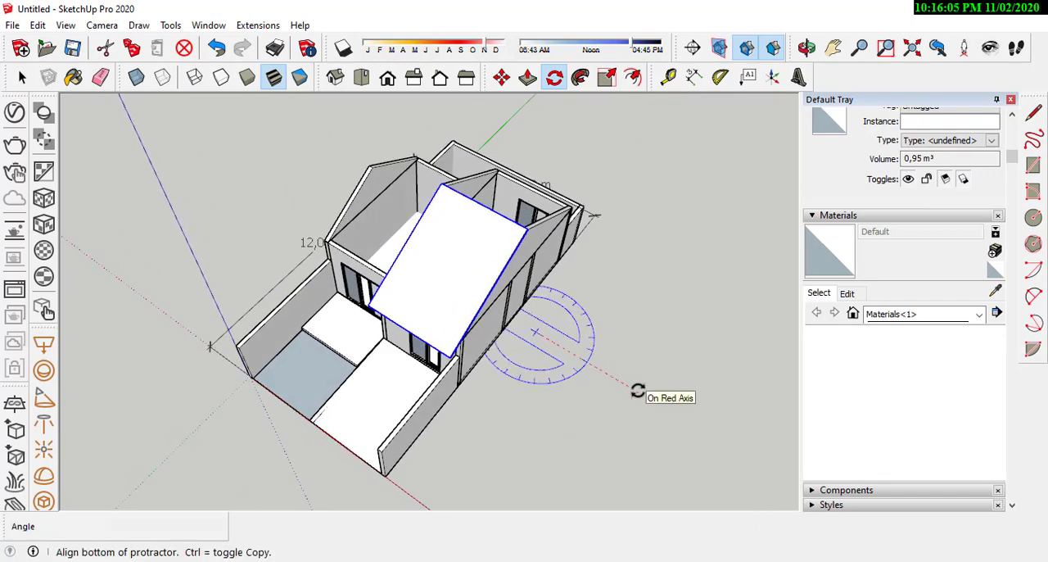
middle_drag(680, 313, 608, 333)
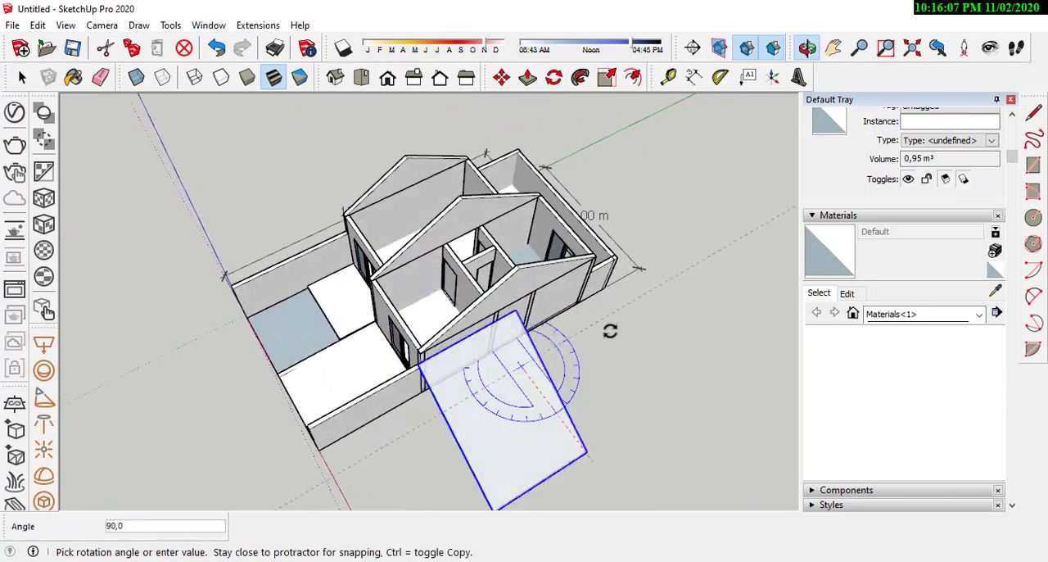
key(ctrl)
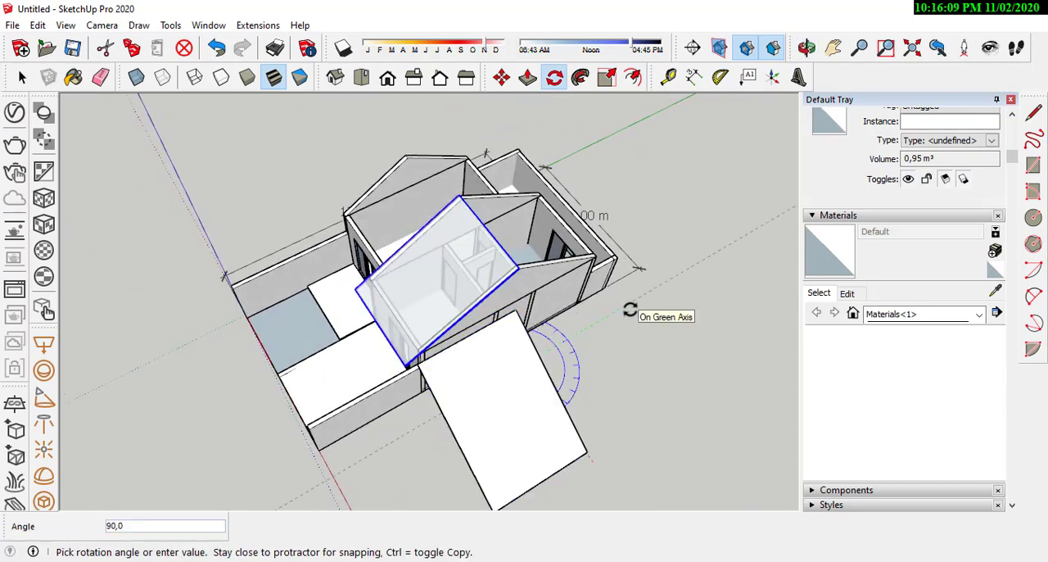
click(341, 118)
Step: Move the rotated roof slab copy by its corner onto the front slab's ridge corner to form the rear slope
scroll(573, 327, up, 3)
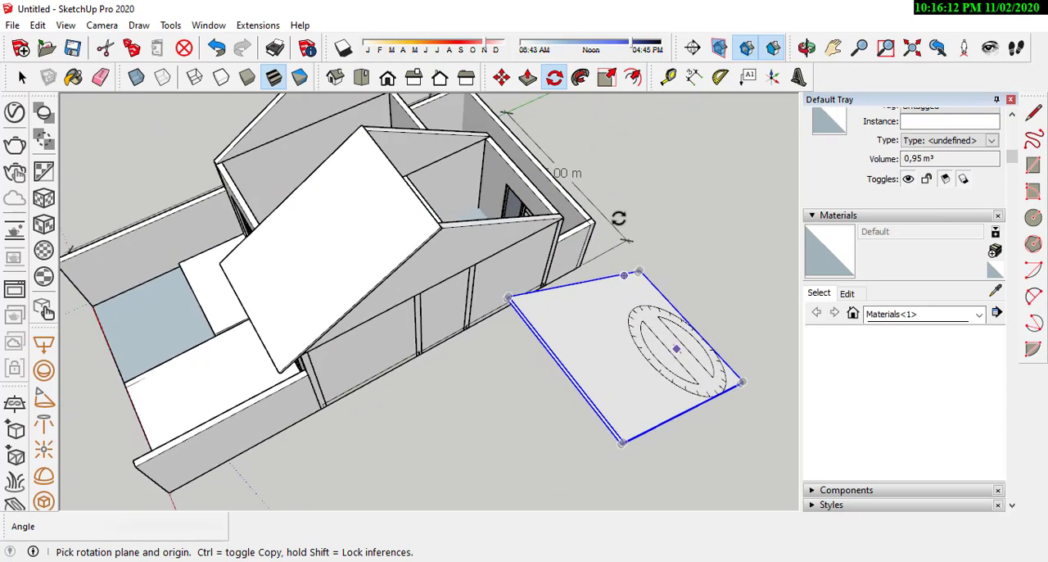
click(501, 77)
scroll(614, 425, up, 5)
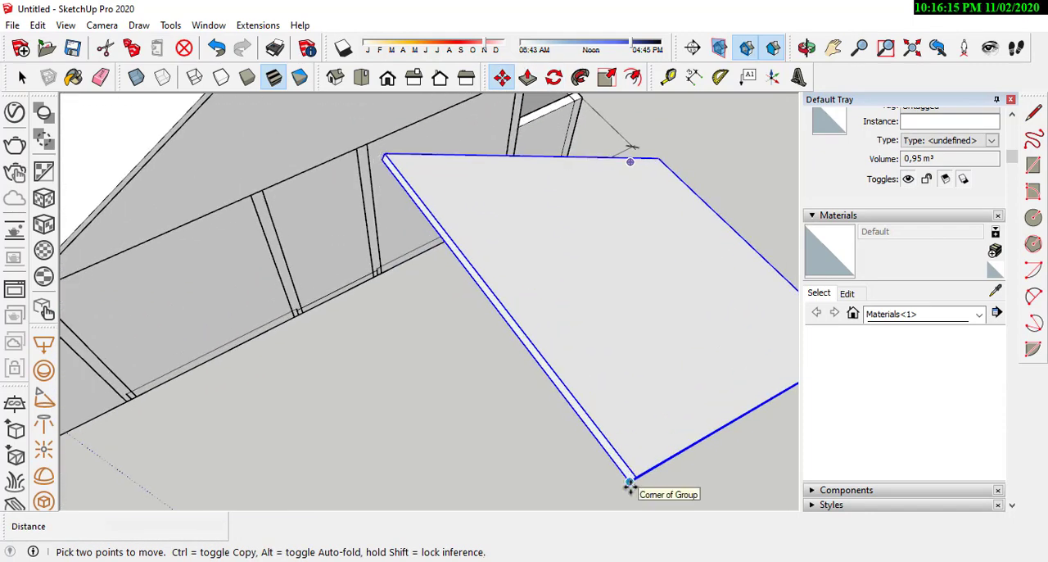
click(630, 484)
scroll(630, 483, down, 4)
scroll(367, 165, up, 7)
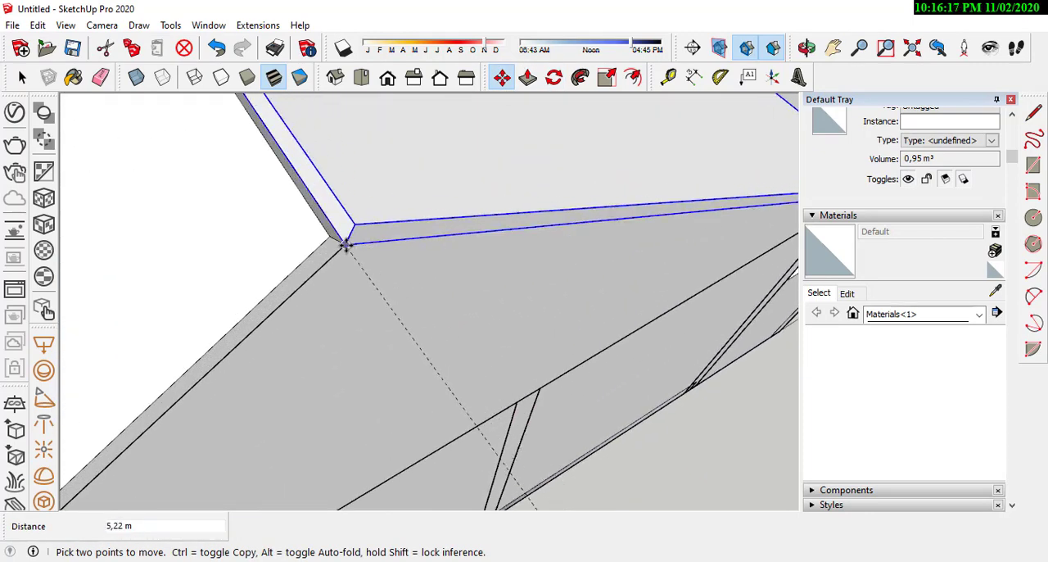
click(345, 245)
middle_drag(346, 245, 437, 302)
scroll(437, 303, down, 6)
middle_drag(579, 313, 614, 288)
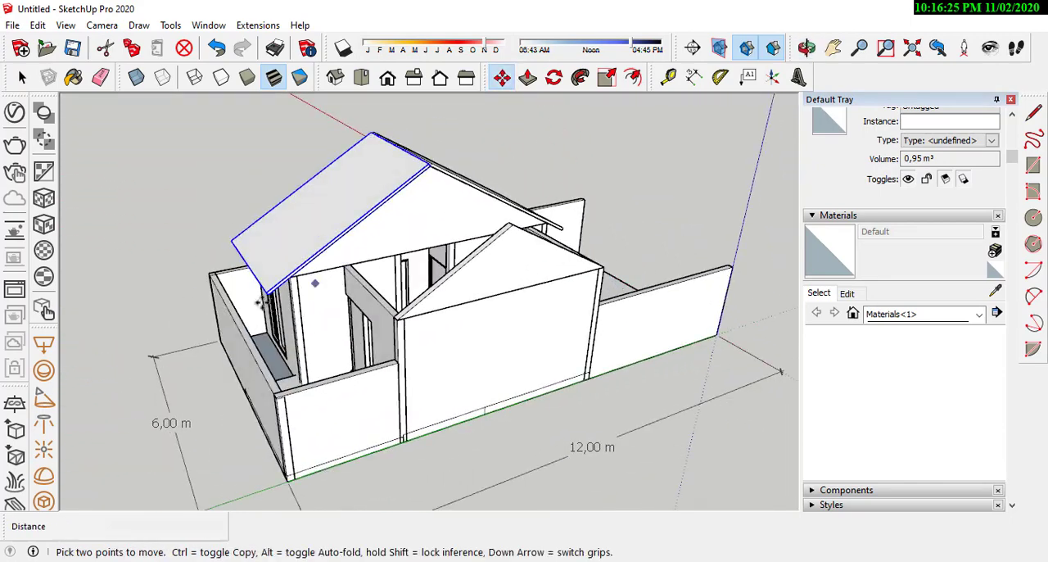
scroll(473, 284, up, 2)
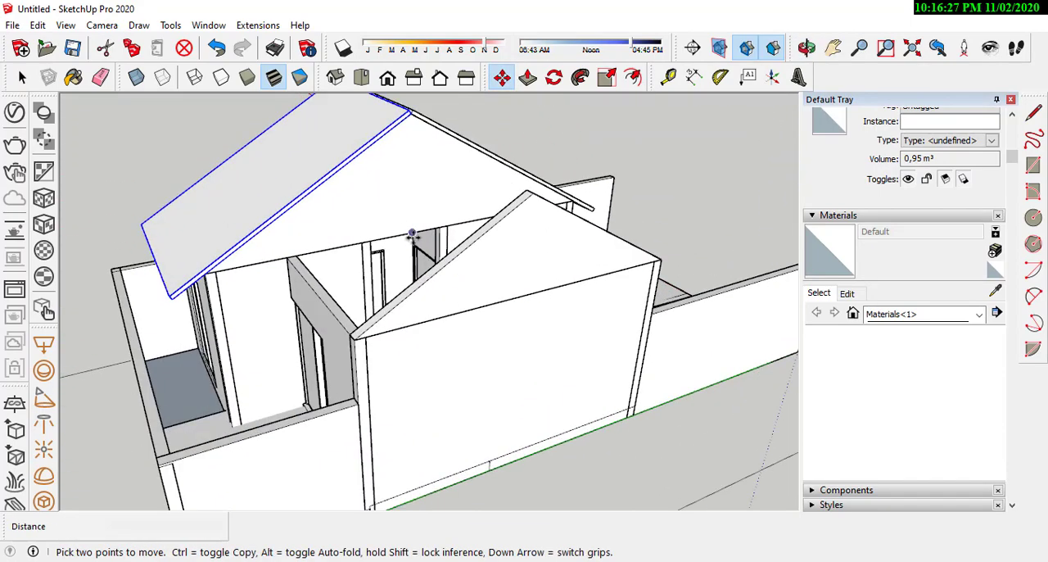
scroll(411, 235, down, 2)
scroll(402, 156, up, 3)
middle_drag(412, 168, 446, 176)
Step: Open the rear roof slab's group for editing
click(18, 80)
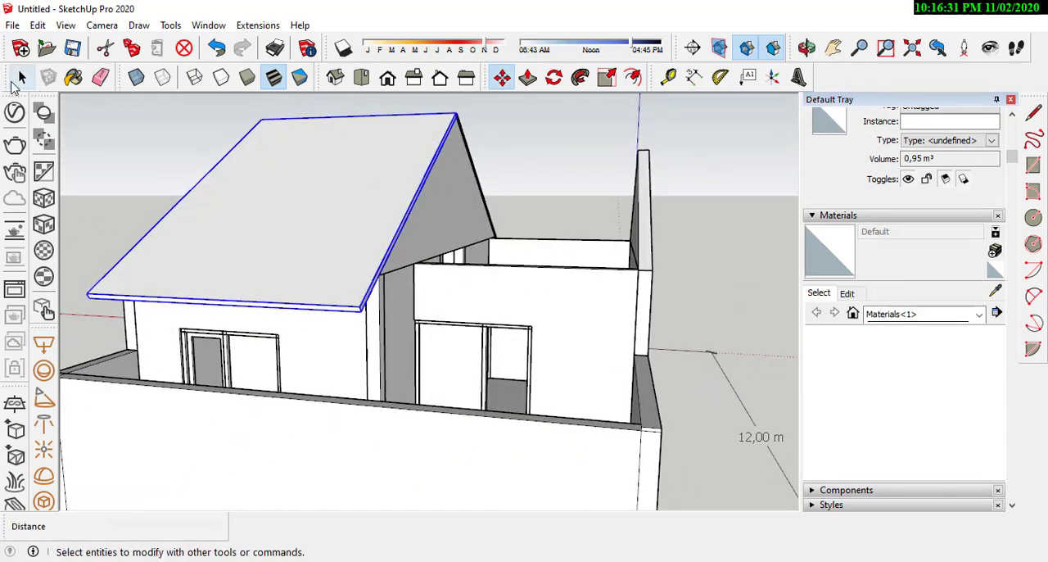
click(18, 81)
click(180, 156)
scroll(428, 160, up, 3)
double_click(360, 158)
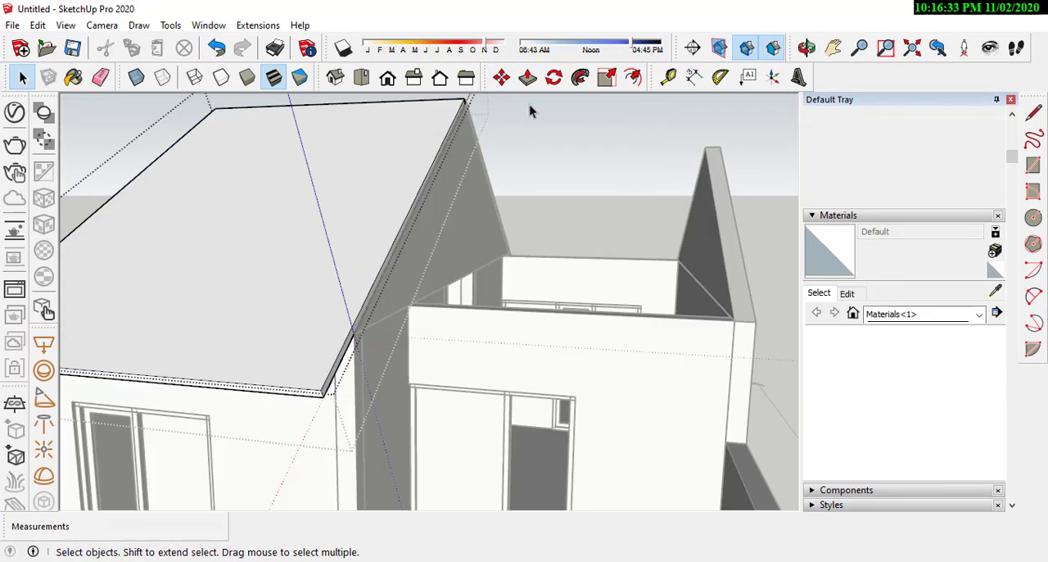
click(528, 77)
scroll(330, 183, up, 3)
drag(323, 182, 384, 255)
key(Return)
middle_drag(384, 255, 470, 273)
key(ctrl+z)
Step: Extend the rear roof slab's gable-end face 0.60 m beyond the gable wall
click(352, 219)
text(0,6)
key(Return)
middle_drag(451, 215, 246, 245)
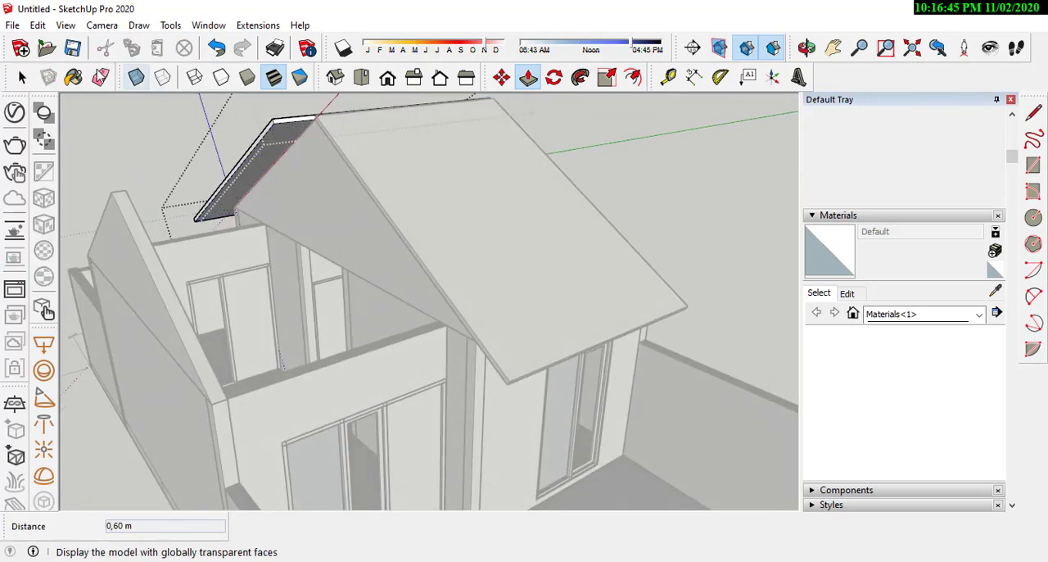
Step: Extend the front roof slab's gable-end face by the same 0.60 m and close its group
click(23, 77)
scroll(451, 200, up, 4)
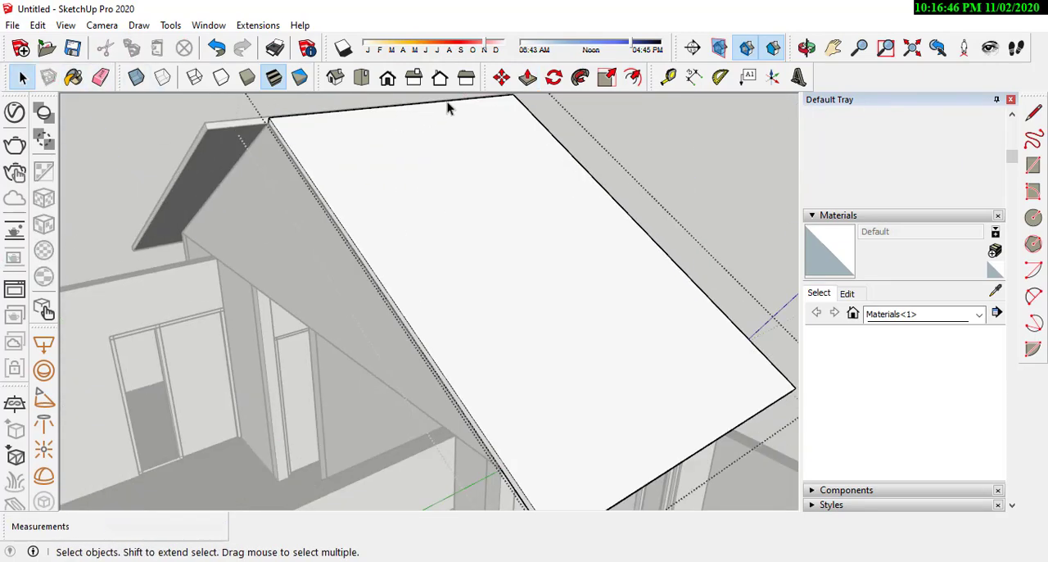
click(528, 82)
double_click(296, 169)
scroll(350, 187, down, 4)
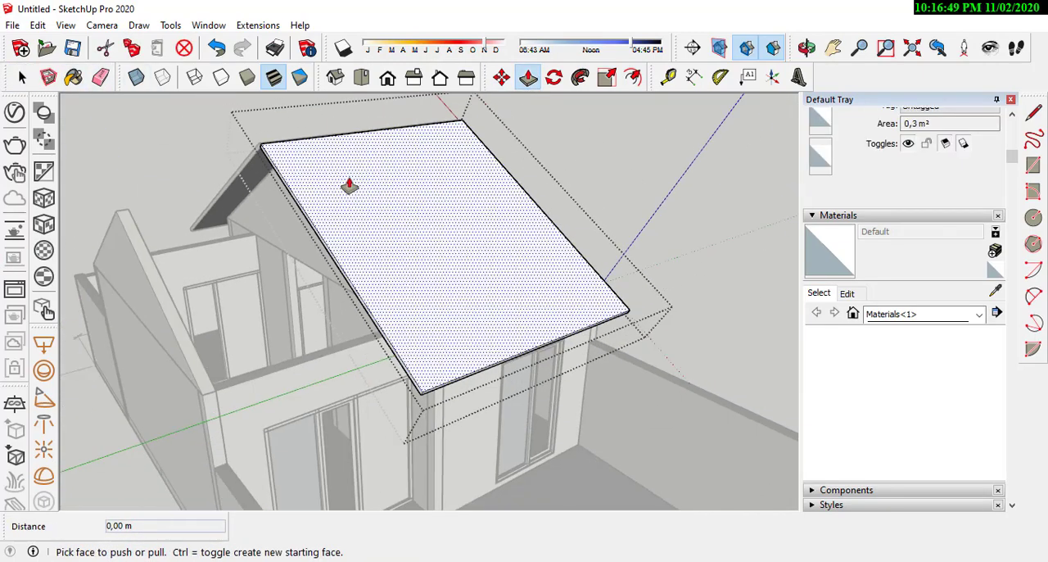
scroll(349, 187, down, 1)
key(space)
key(Escape)
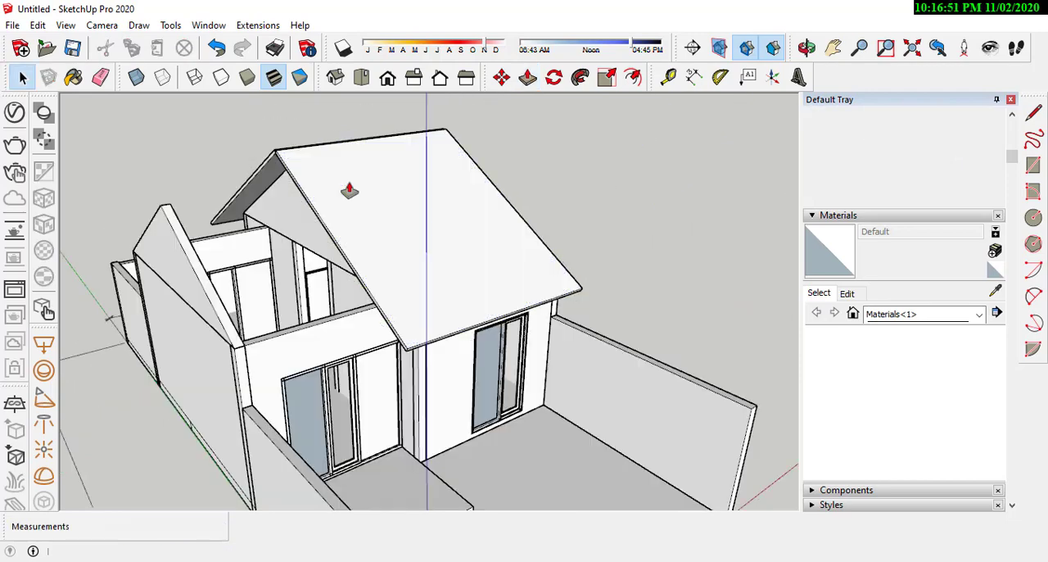
Step: Copy both main roof slabs from the ridge end onto the apex of the lower gable wall
scroll(350, 190, down, 2)
middle_drag(350, 190, 279, 274)
scroll(279, 275, up, 3)
scroll(279, 274, up, 3)
middle_drag(241, 238, 381, 264)
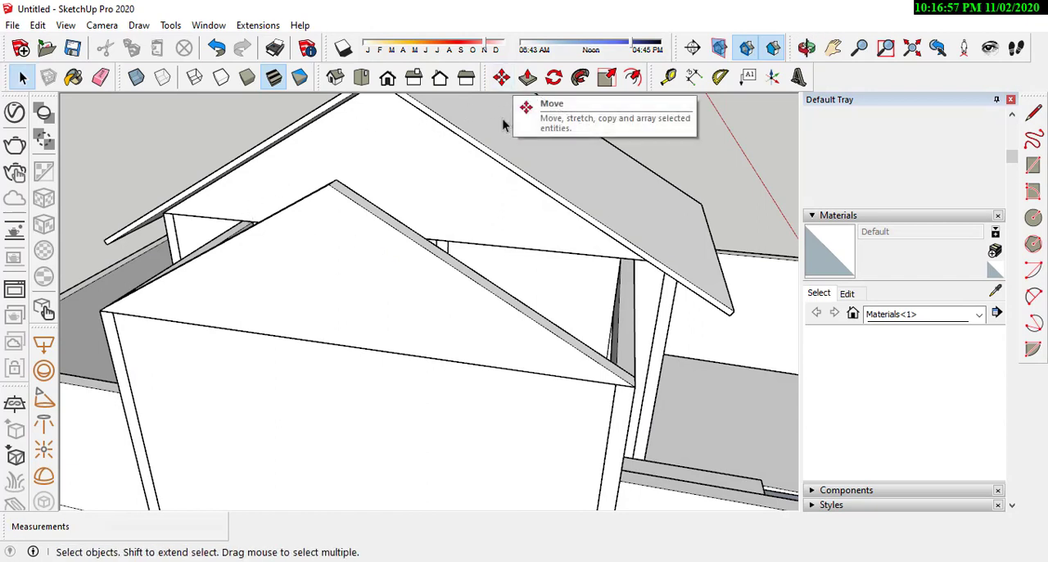
click(498, 156)
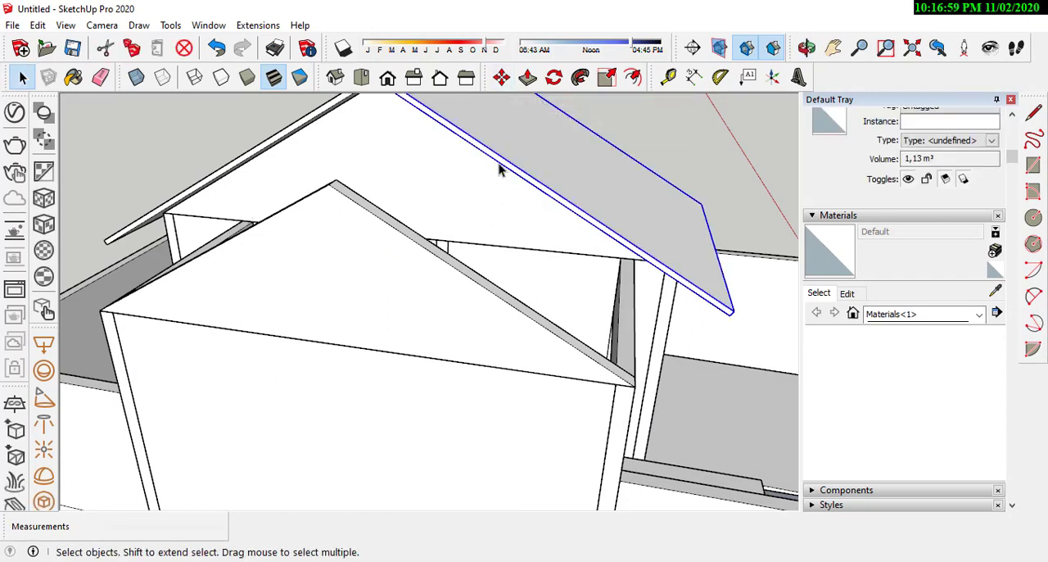
mouse_move(562, 222)
middle_down()
mouse_move(573, 215)
mouse_move(565, 205)
middle_up()
click(501, 77)
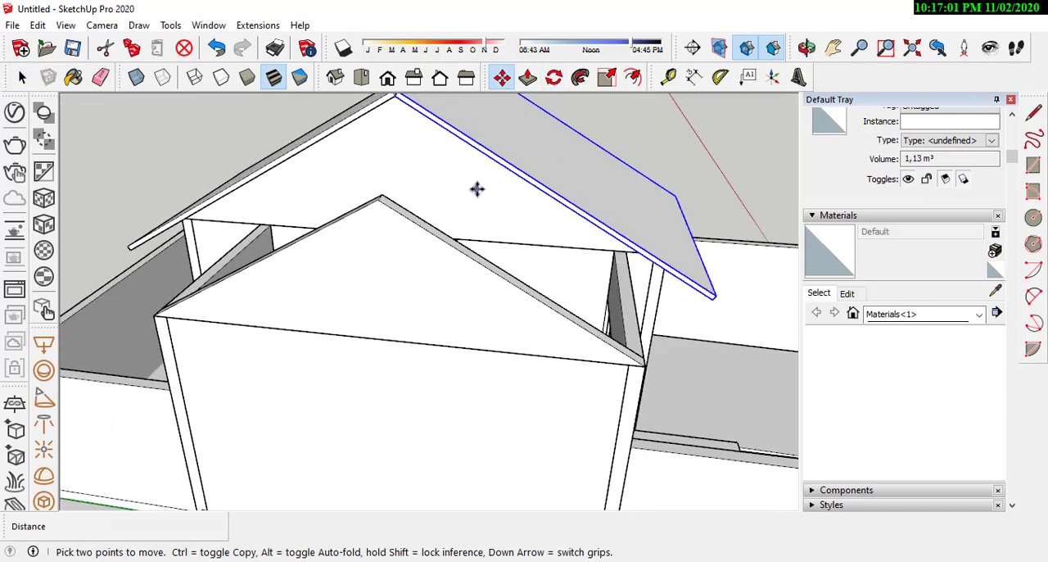
middle_drag(477, 189, 534, 172)
scroll(467, 188, down, 2)
scroll(467, 109, up, 2)
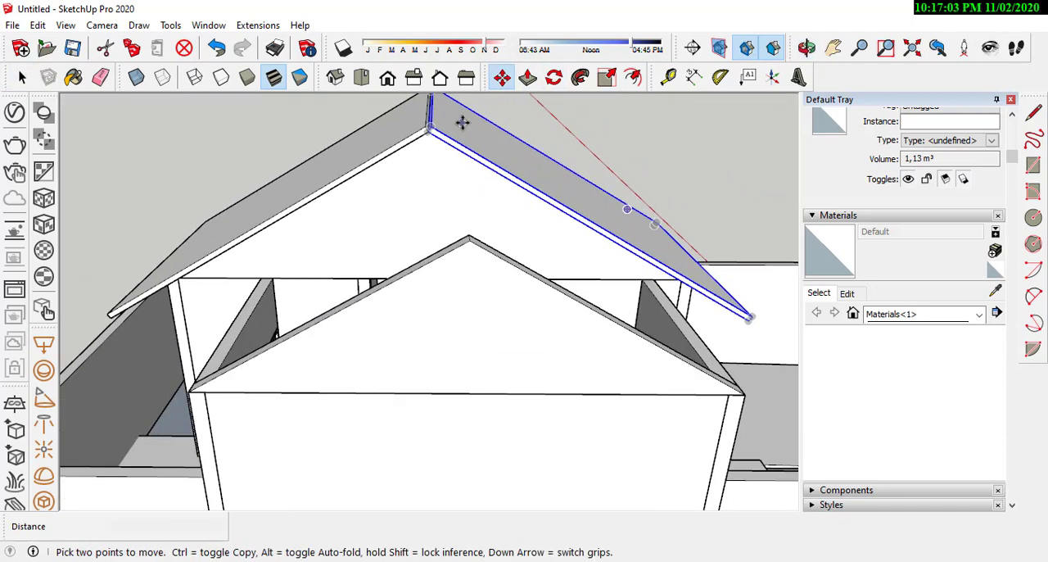
key(space)
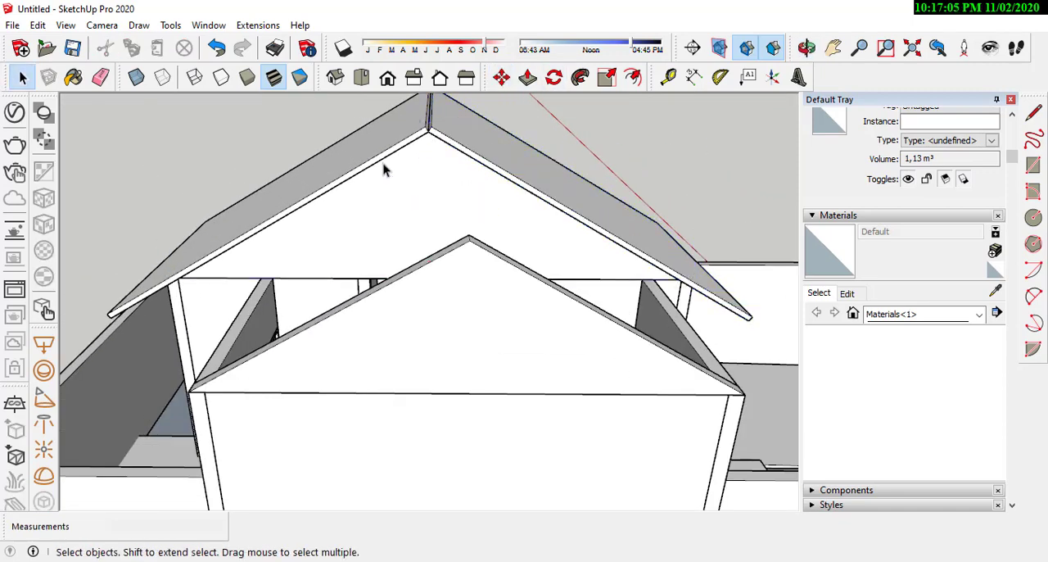
click(390, 155)
click(501, 77)
scroll(432, 140, up, 2)
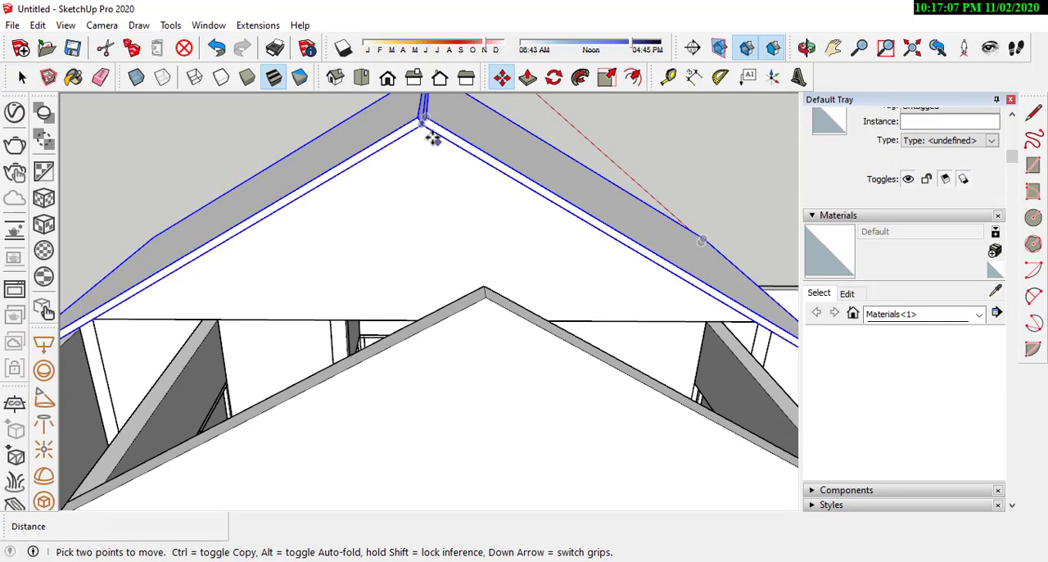
click(424, 129)
middle_drag(441, 276, 447, 230)
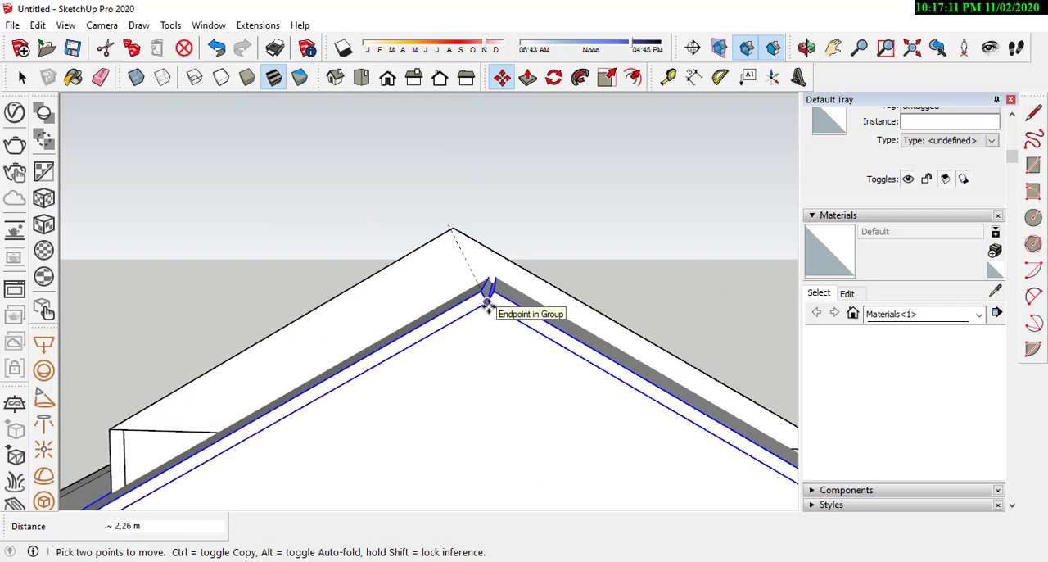
key(ctrl)
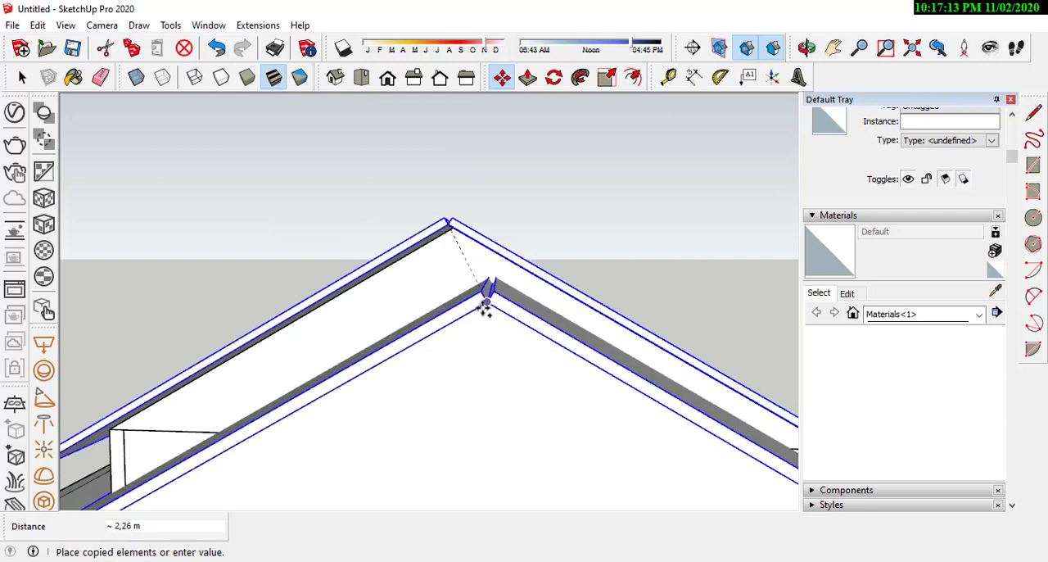
click(488, 306)
Step: Open the lower roof's front slab and push its inner end face back 1.05 m to the main house wall
middle_drag(384, 306, 346, 423)
scroll(347, 423, up, 1)
middle_drag(447, 399, 242, 312)
click(21, 78)
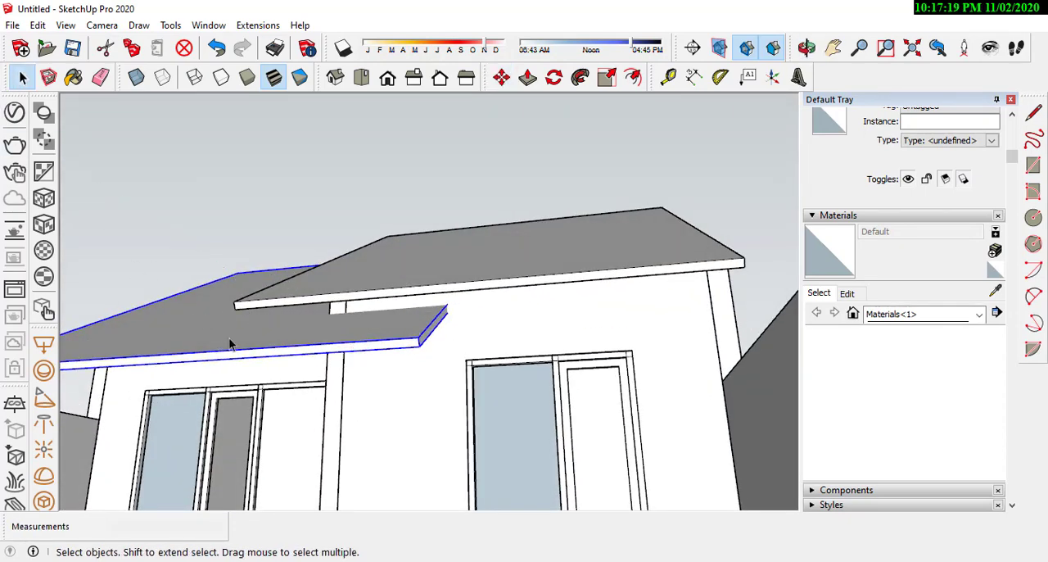
double_click(230, 345)
click(527, 77)
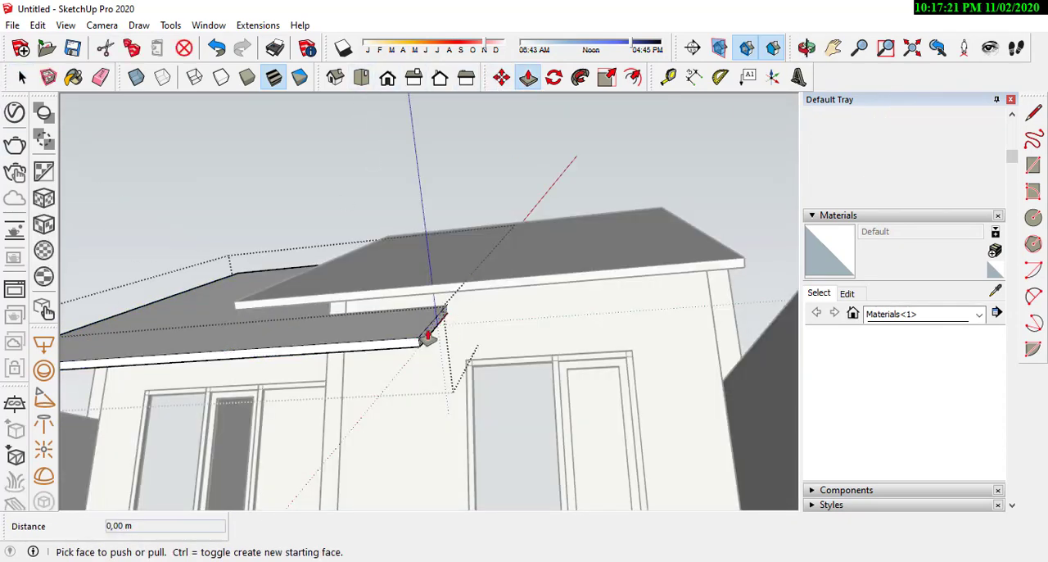
drag(427, 336, 318, 410)
middle_drag(318, 409, 524, 384)
middle_drag(286, 343, 528, 357)
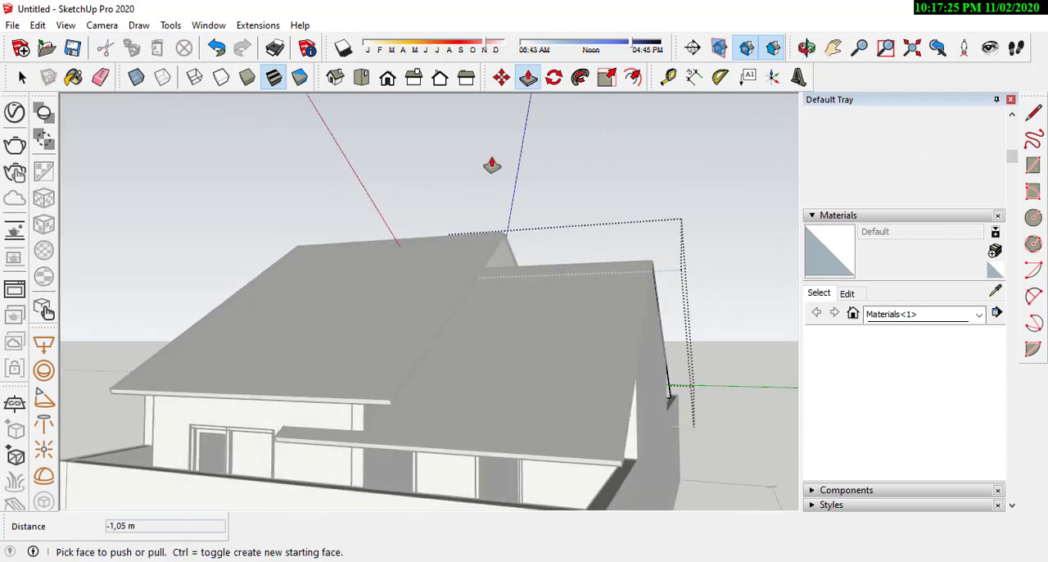
Step: Open the lower roof's rear slab and push its inner end face back to the main house wall
key(space)
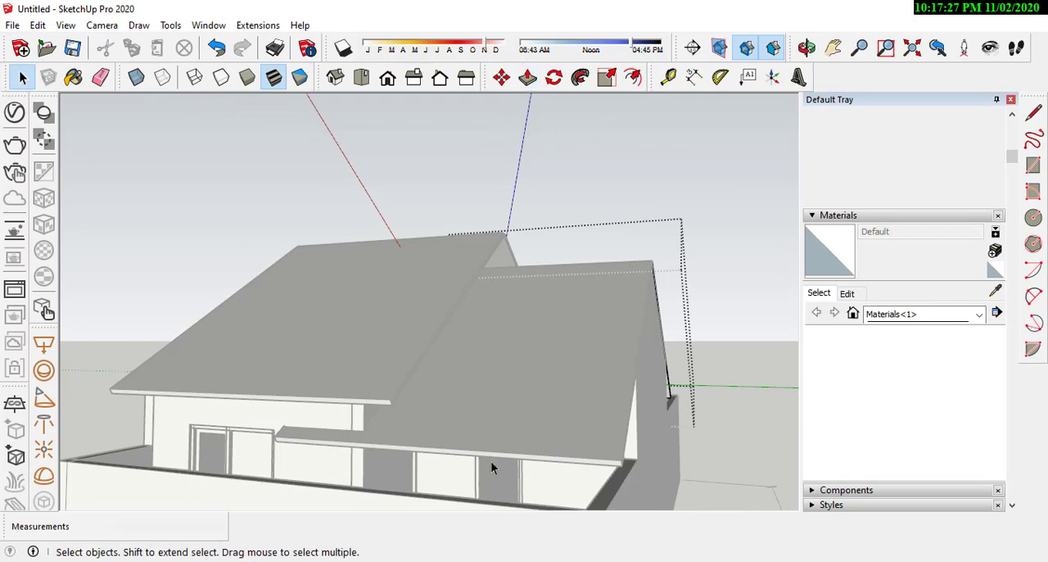
middle_drag(491, 461, 385, 444)
scroll(385, 445, up, 6)
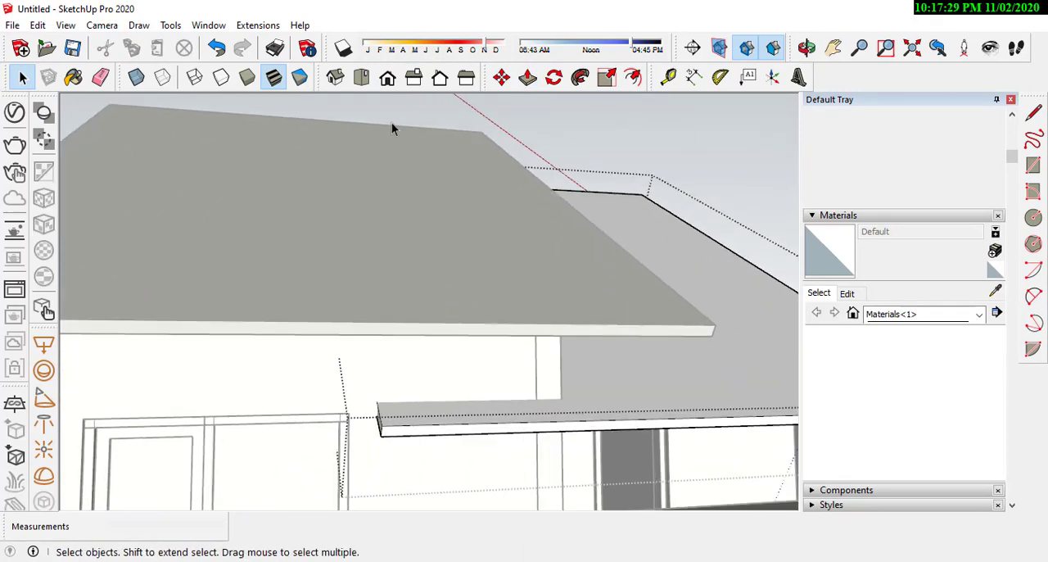
click(528, 76)
middle_drag(426, 393, 461, 402)
drag(461, 402, 638, 450)
middle_drag(638, 449, 290, 402)
scroll(290, 402, down, 2)
middle_drag(435, 349, 311, 374)
scroll(444, 412, up, 3)
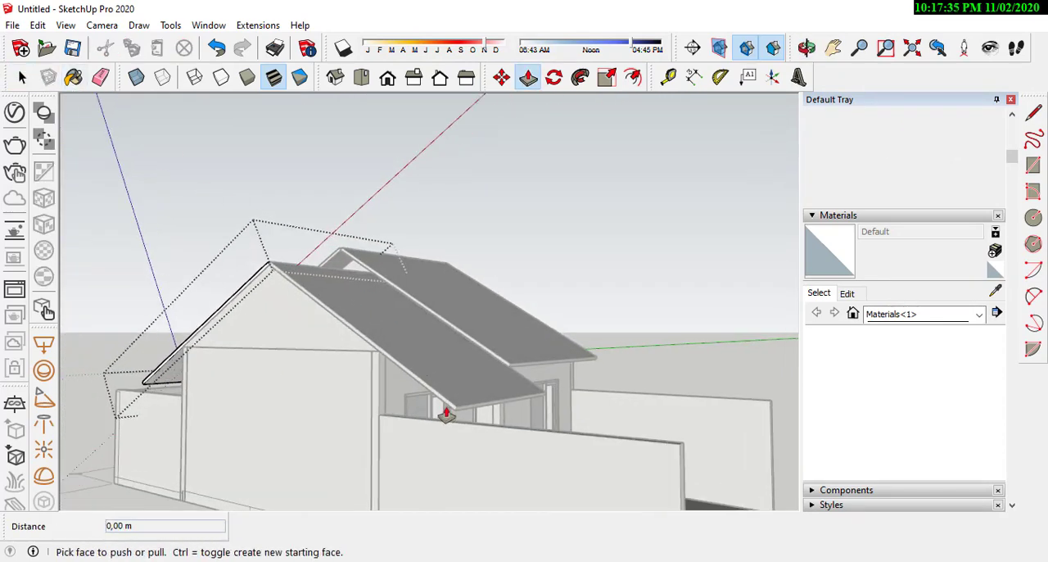
Step: Open the lower roof's front slab and push its eave face back up the slope to the wall corner
click(22, 78)
click(236, 234)
click(237, 235)
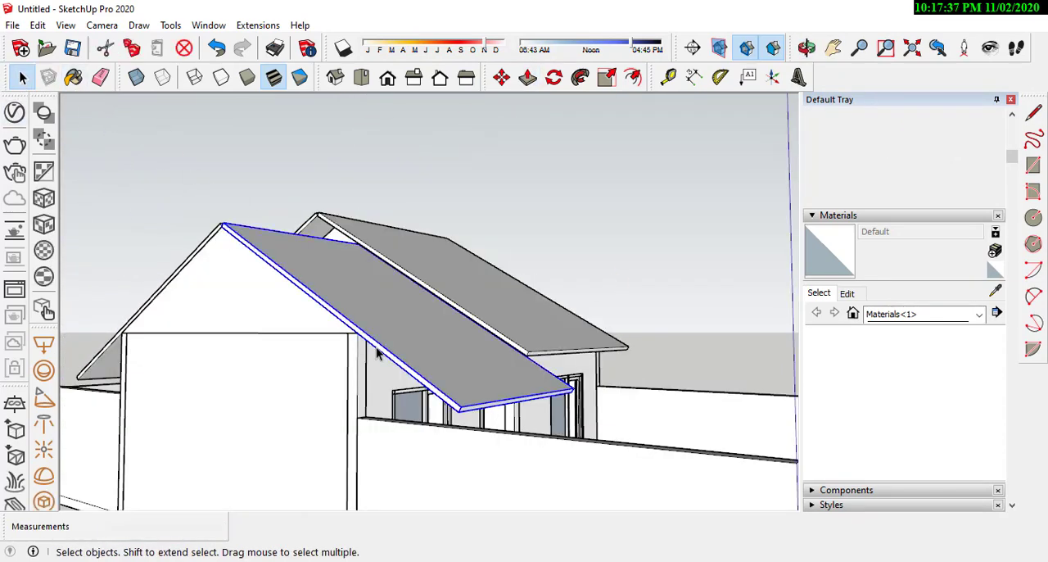
scroll(458, 405, up, 2)
double_click(443, 326)
scroll(461, 421, up, 2)
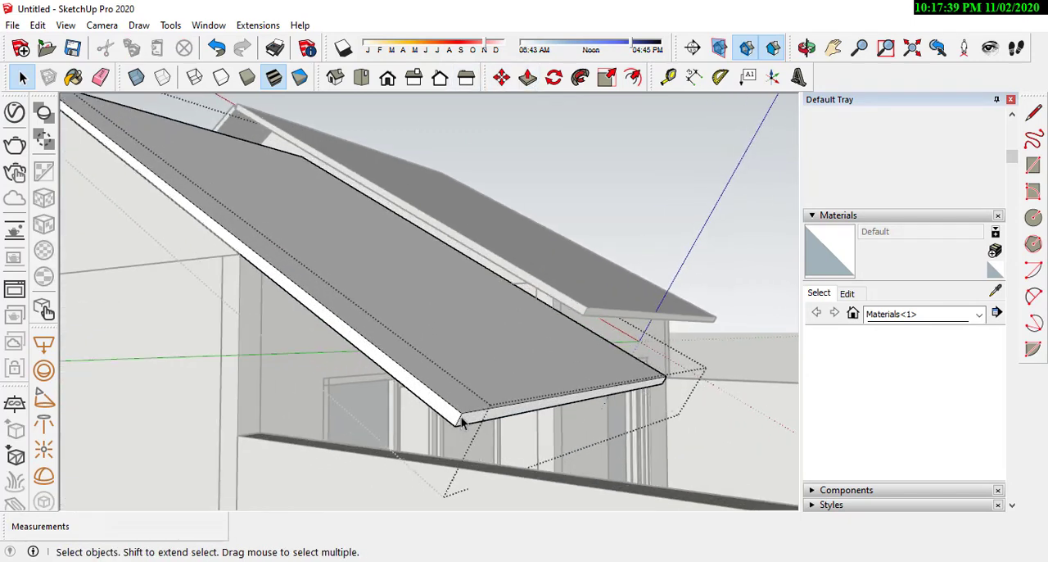
click(528, 77)
click(472, 422)
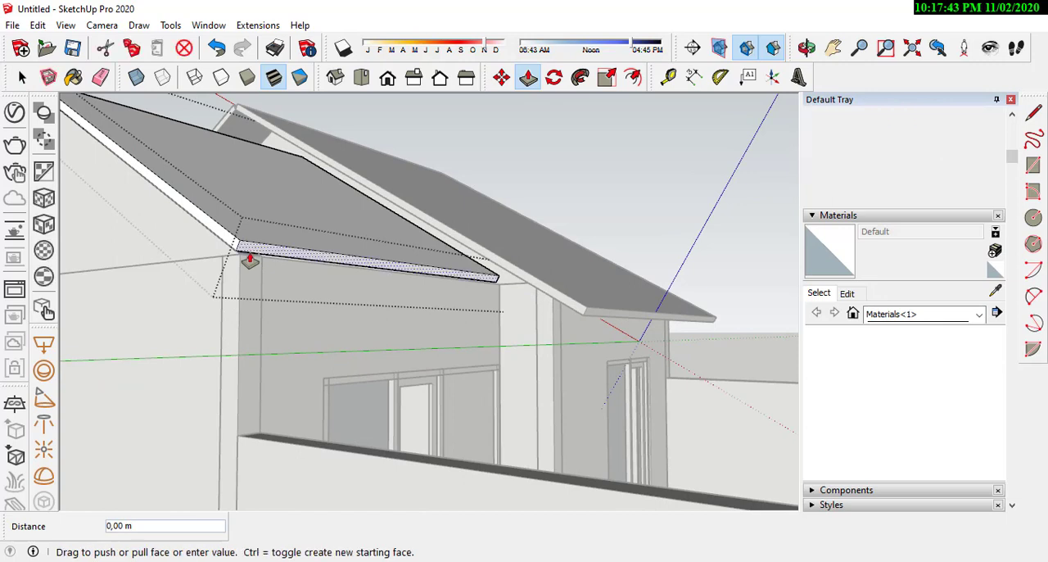
click(242, 264)
middle_drag(241, 264, 292, 293)
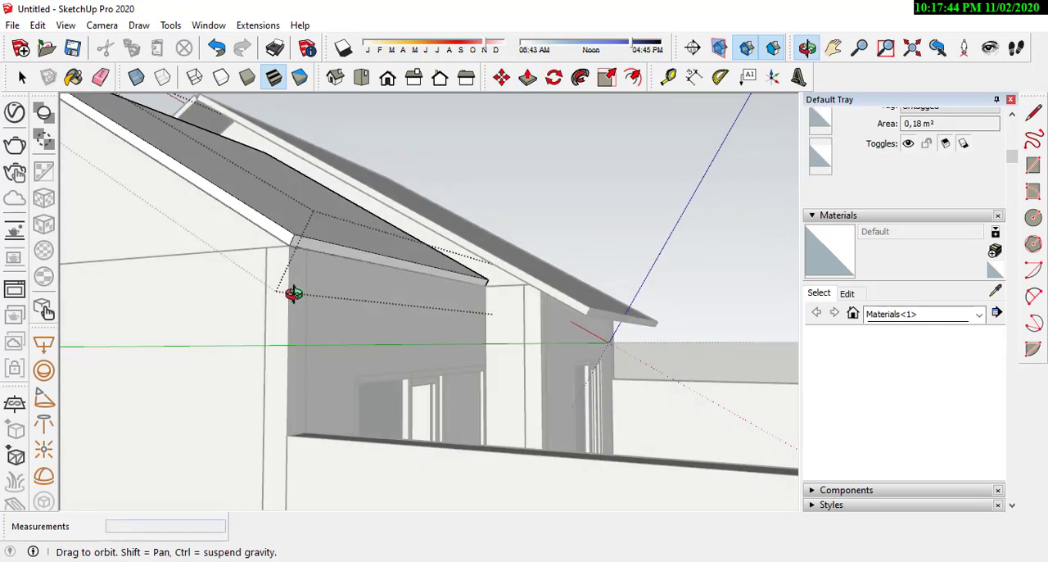
Step: Pull the front slab's eave face 0.60 m out from the wall corner as an overhang
click(313, 257)
click(334, 268)
key(ctrl+z)
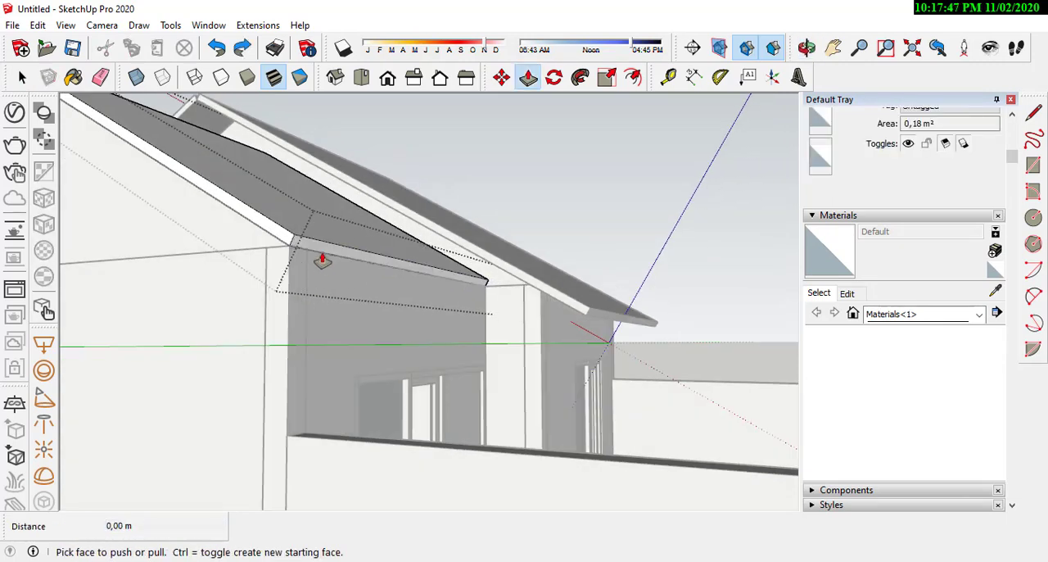
click(331, 254)
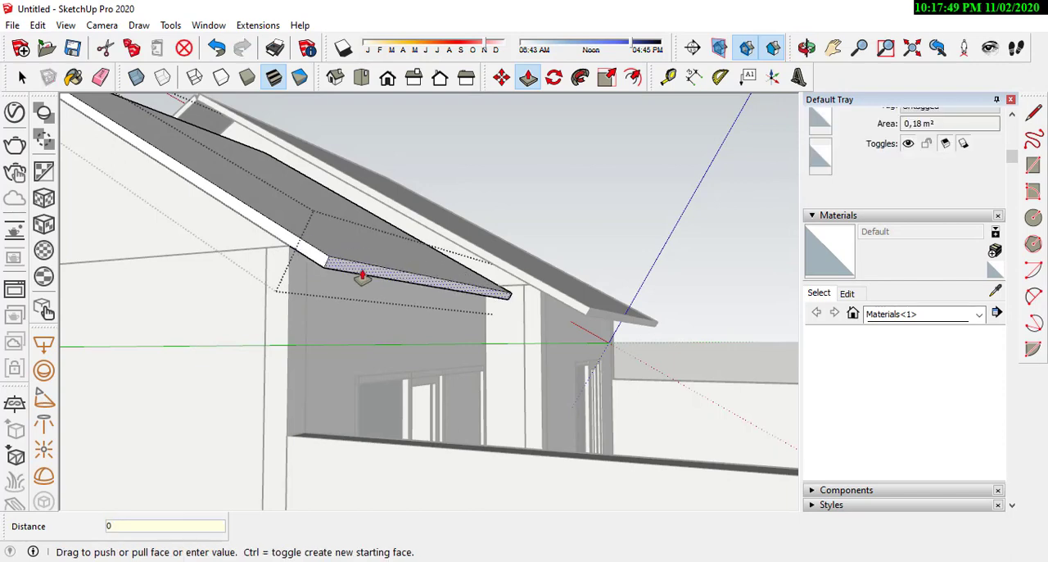
text(0,60)
key(Return)
Step: Open the lower roof's rear slab, push its eave face back to the wall corner and extend it 0.60 m as an overhang
middle_drag(363, 276, 308, 314)
scroll(309, 314, up, 3)
click(23, 79)
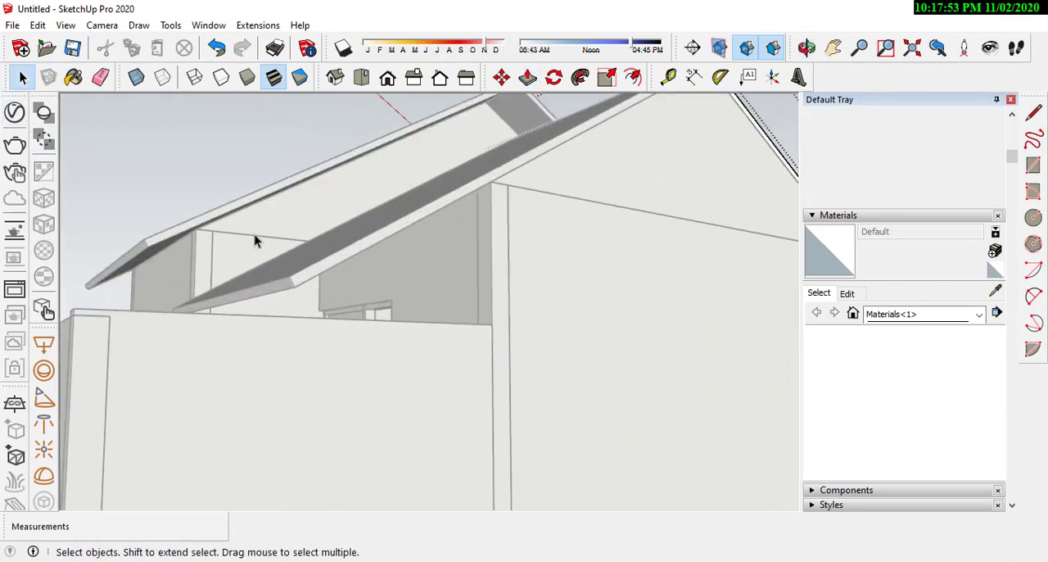
click(302, 239)
click(330, 255)
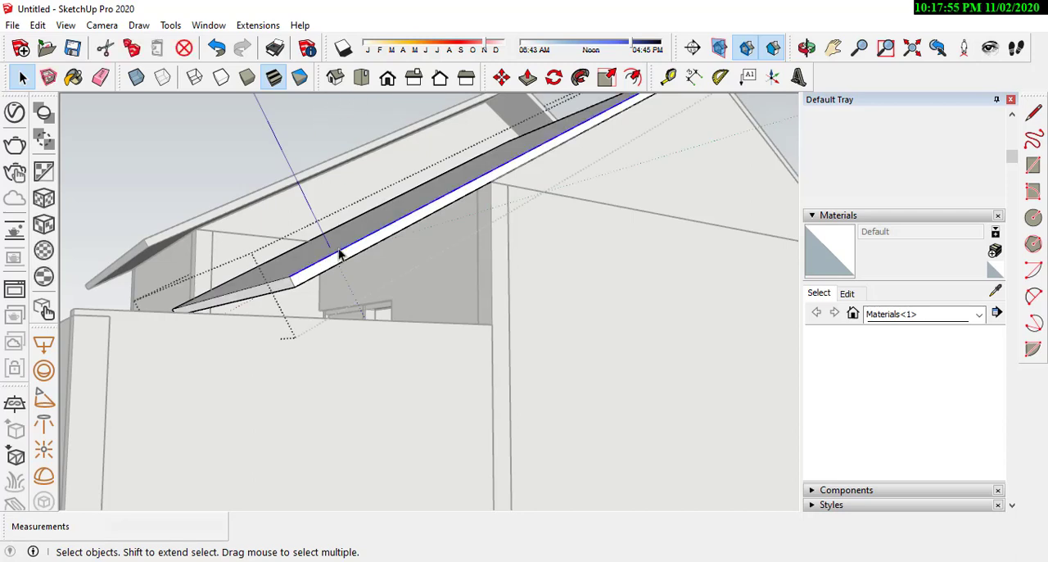
key(m)
key(p)
click(292, 285)
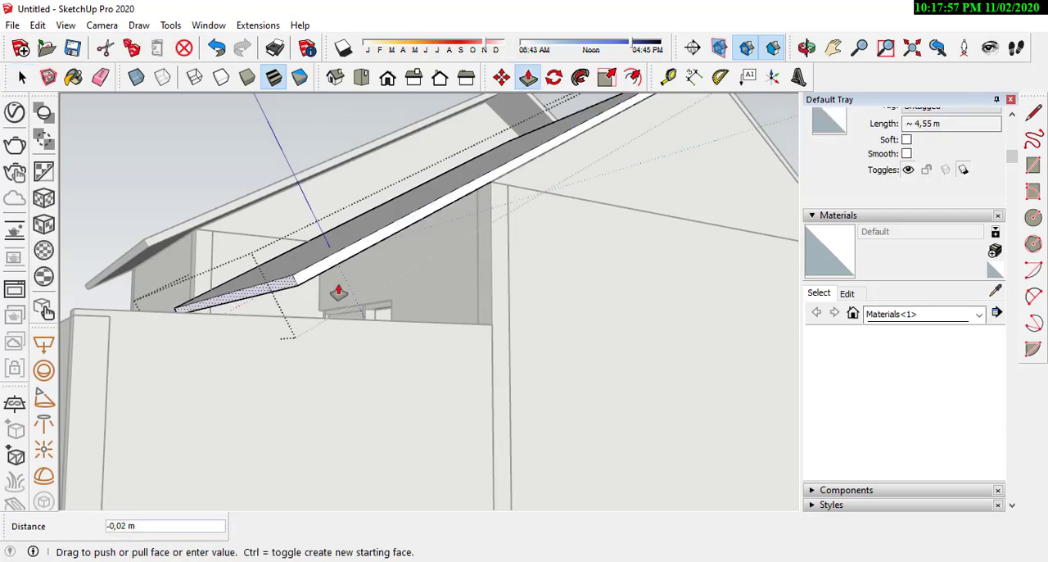
click(493, 187)
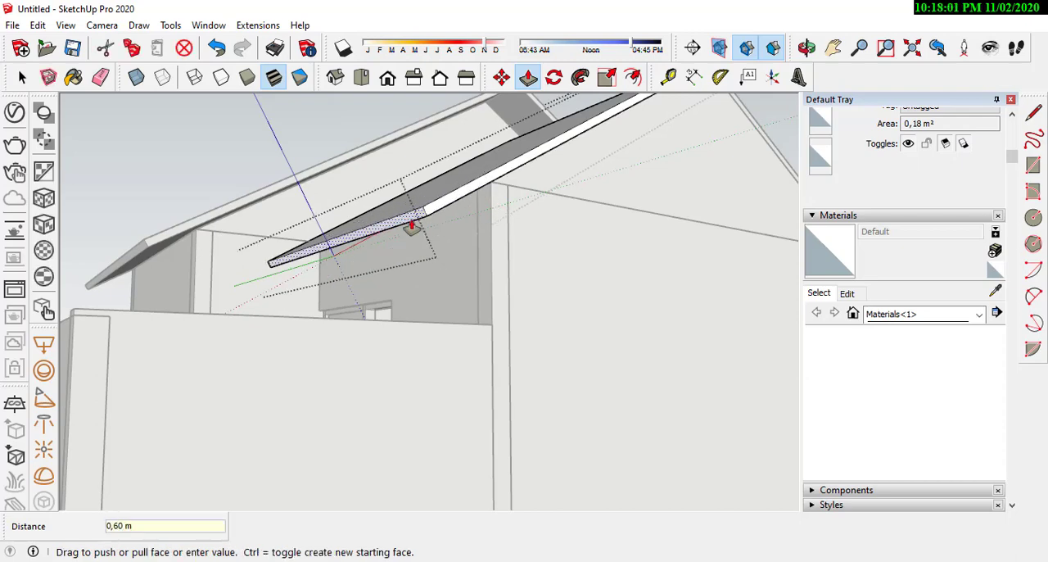
Step: Finish extending the rear slab's eave by 0.60 m and leave the Push/Pull tool
key(Return)
middle_drag(409, 227, 455, 330)
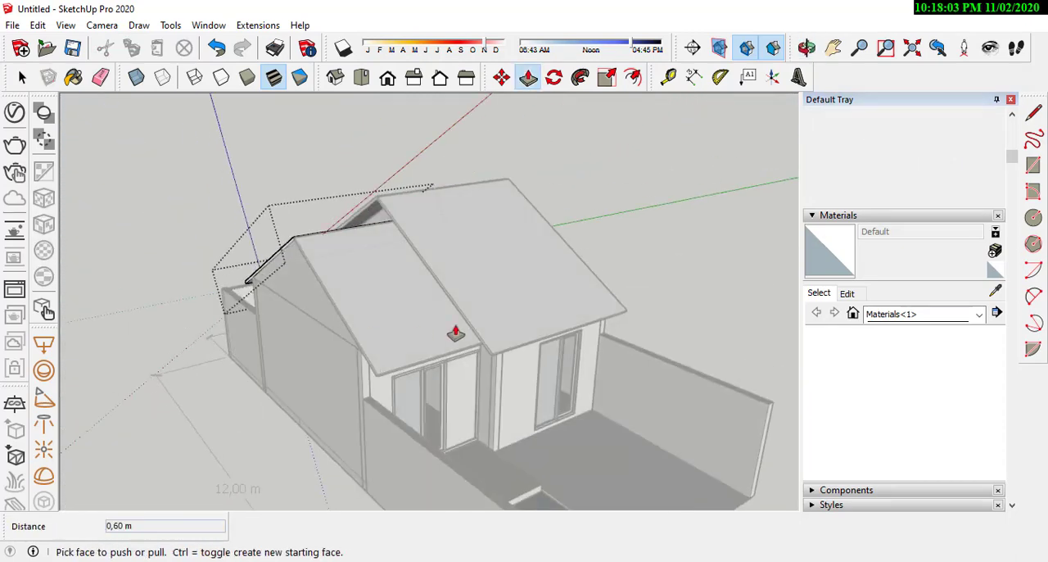
key(space)
Step: Examine the house's front and roof slabs, including where the gable walls meet the roofs
middle_drag(670, 321, 605, 380)
scroll(457, 316, down, 3)
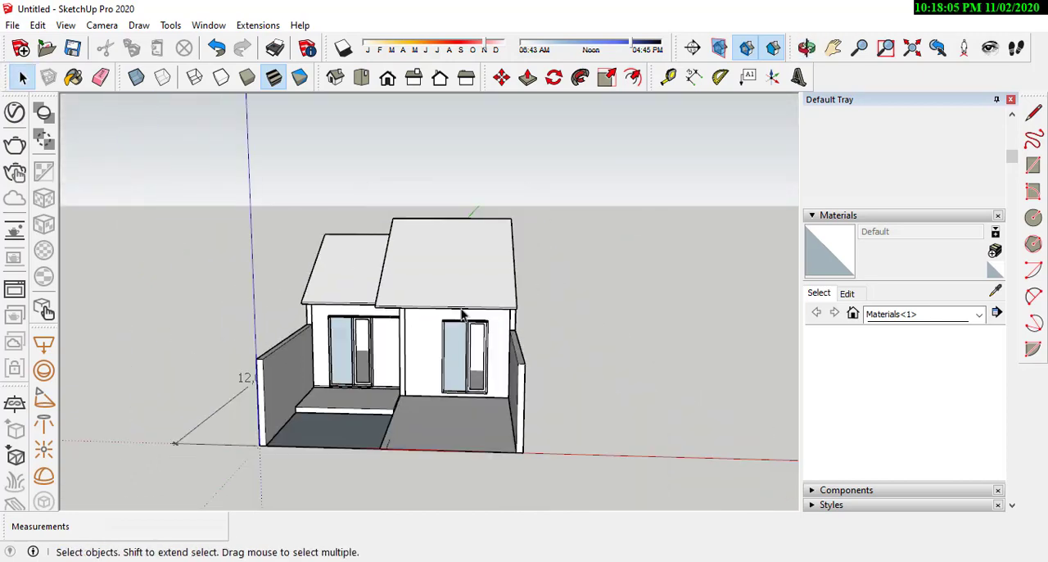
scroll(363, 393, up, 4)
mouse_move(363, 393)
middle_down()
mouse_move(507, 365)
mouse_move(362, 379)
mouse_move(133, 428)
mouse_move(360, 385)
middle_up()
scroll(491, 372, down, 3)
middle_drag(491, 372, 503, 103)
scroll(366, 240, up, 4)
scroll(496, 242, up, 2)
Step: Raise the lower gable wall straight up about 0.15 m so it projects above the roof slabs
click(466, 77)
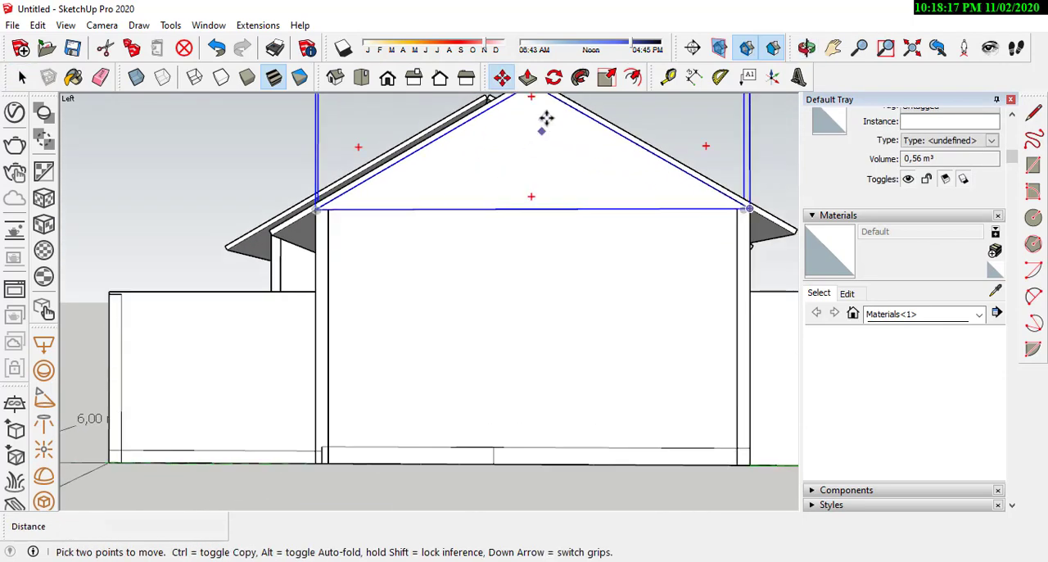
scroll(521, 245, down, 2)
scroll(538, 131, up, 4)
middle_drag(531, 167, 505, 228)
scroll(505, 228, up, 1)
middle_drag(497, 290, 503, 273)
click(500, 292)
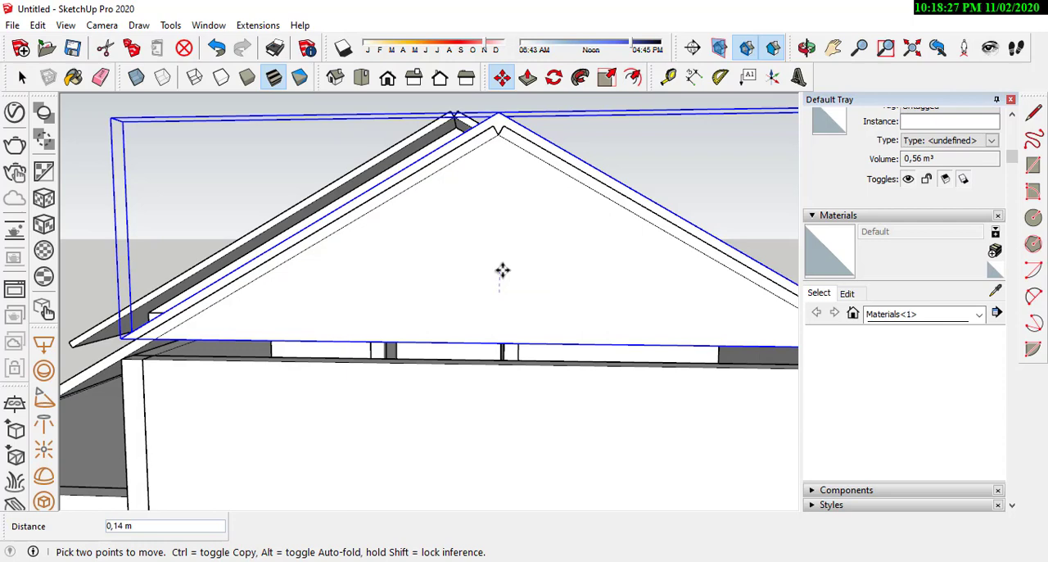
middle_drag(565, 238, 173, 290)
scroll(352, 205, down, 4)
scroll(197, 305, up, 4)
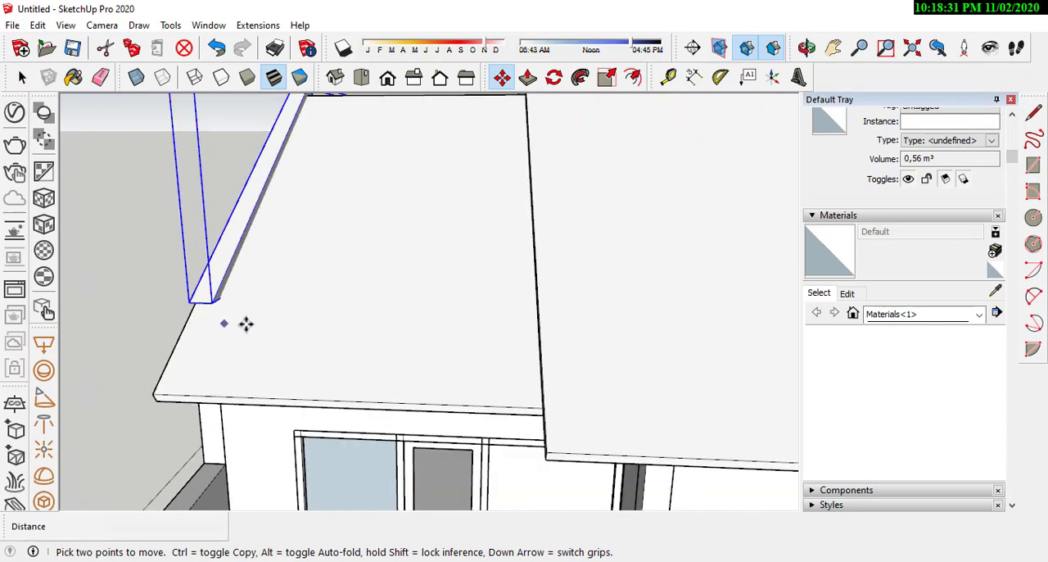
scroll(246, 323, down, 2)
Step: Open the lower gable wall and extend its bottom face 0.15 m down to the wall top
middle_drag(248, 203, 272, 120)
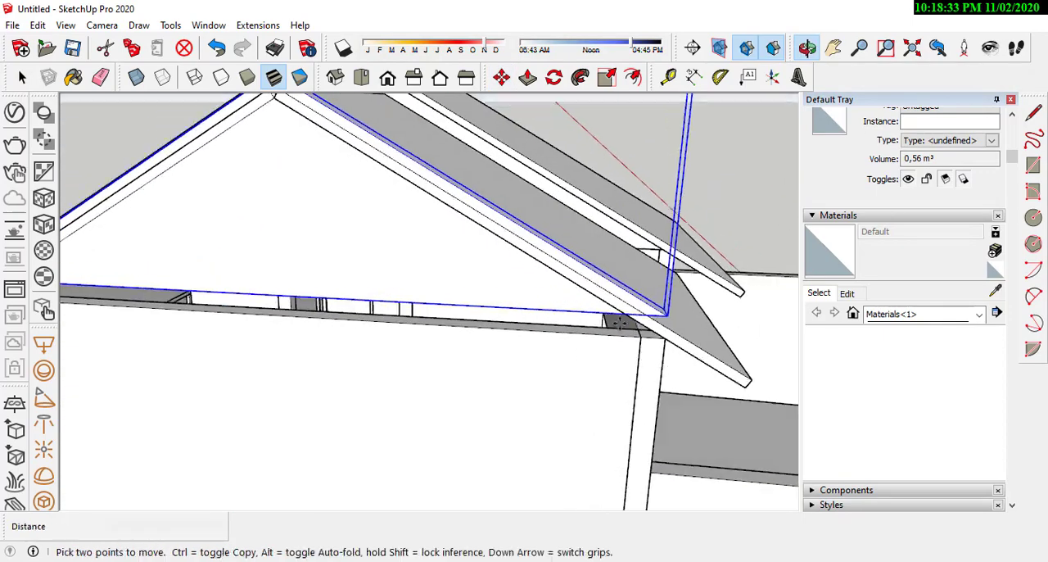
scroll(776, 305, down, 3)
middle_drag(716, 311, 486, 213)
scroll(489, 214, up, 3)
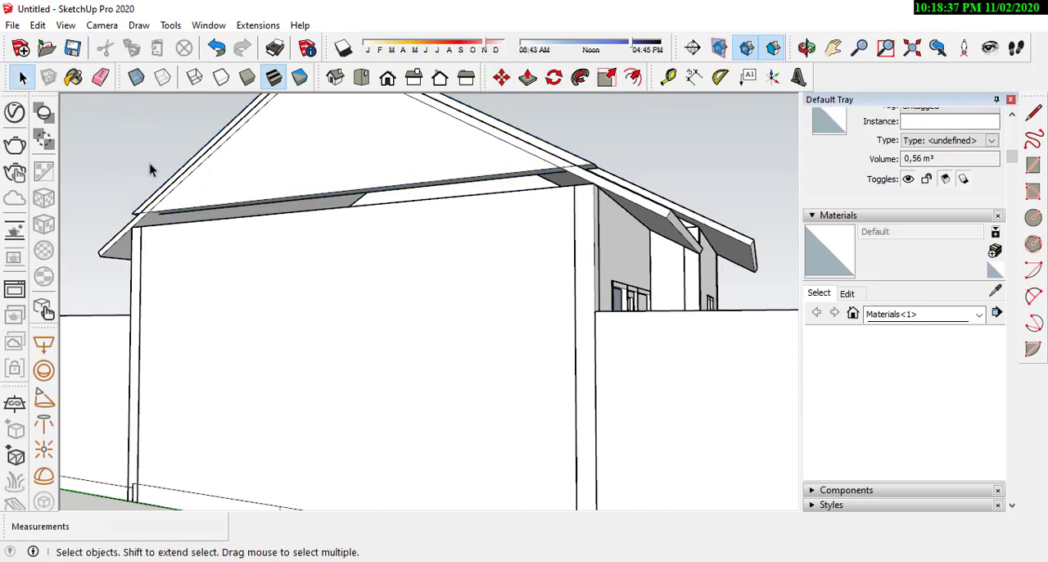
middle_drag(149, 164, 344, 205)
key(space)
scroll(354, 189, up, 3)
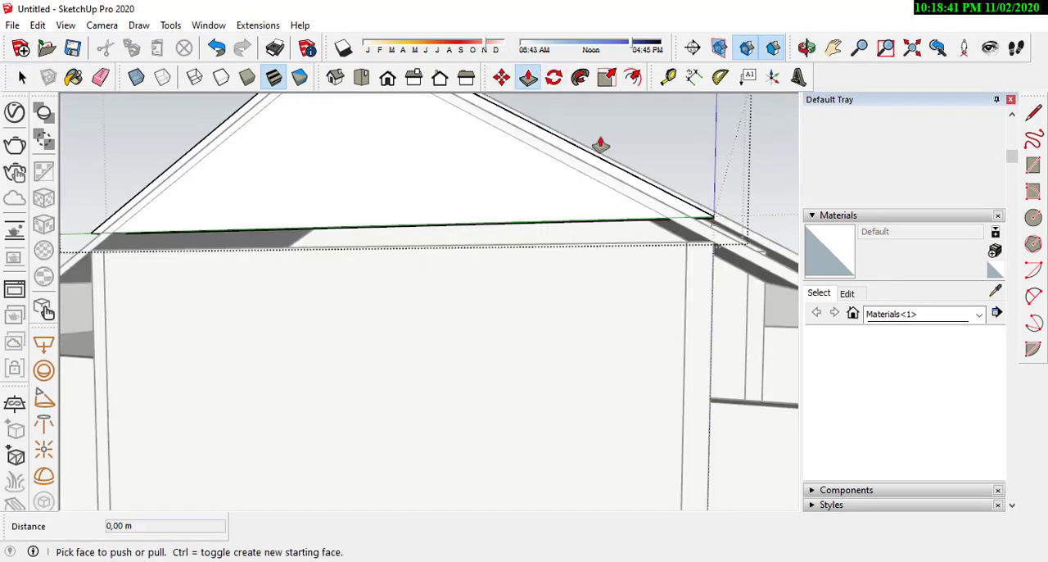
middle_drag(600, 145, 662, 225)
drag(657, 221, 748, 254)
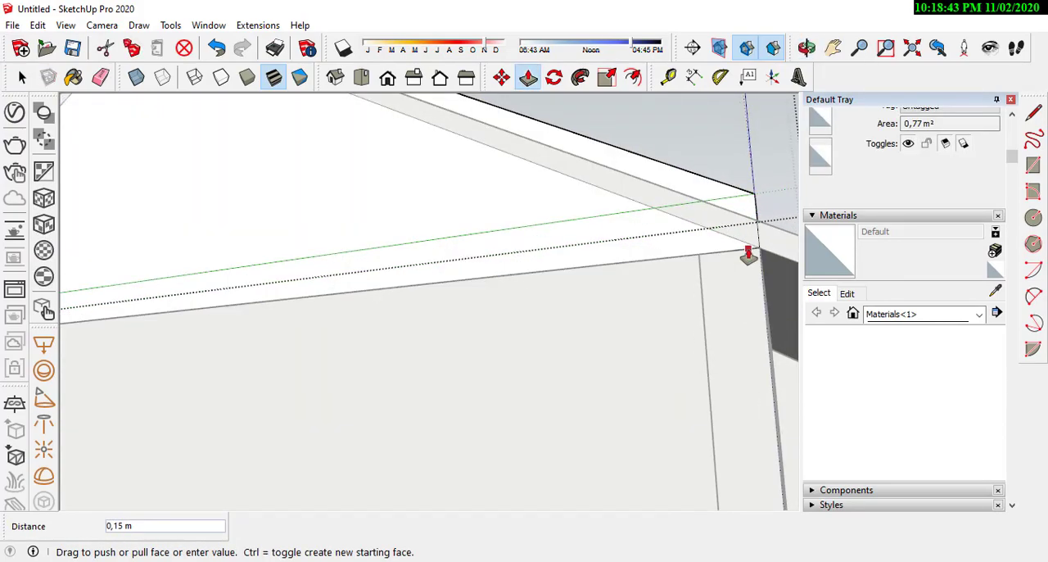
scroll(781, 248, down, 4)
Step: Move the main gable wall on the opposite side straight up so it projects above its roof slabs
middle_drag(303, 260, 79, 129)
scroll(486, 300, up, 3)
scroll(652, 234, up, 3)
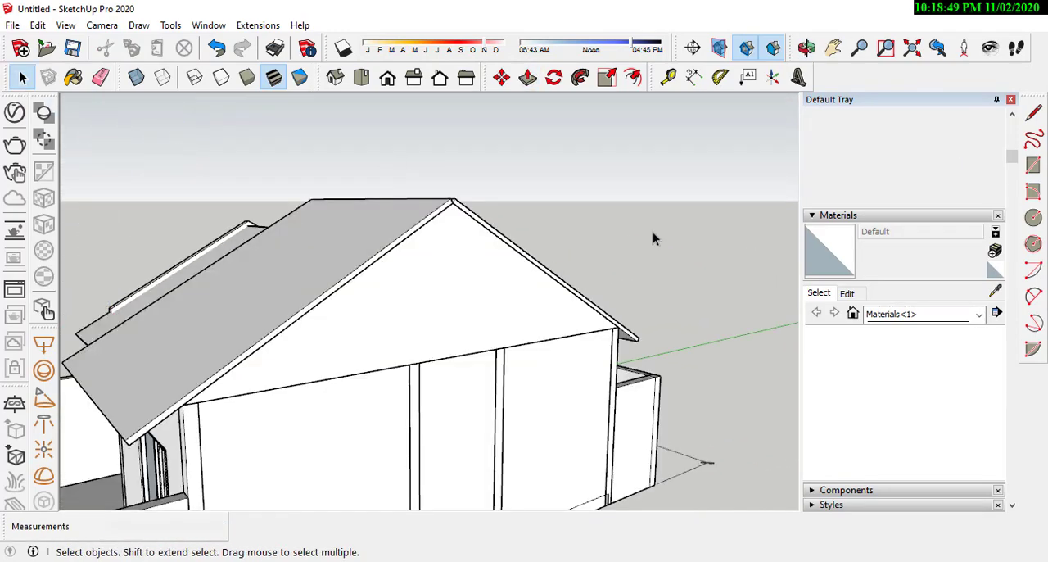
scroll(419, 297, up, 2)
middle_drag(419, 297, 564, 286)
scroll(567, 286, down, 2)
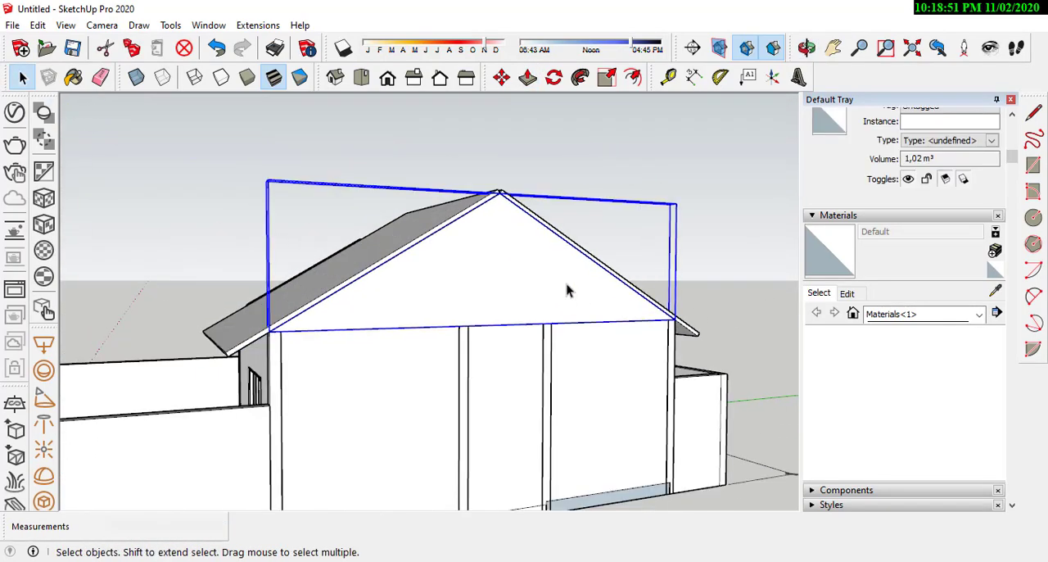
scroll(444, 280, up, 2)
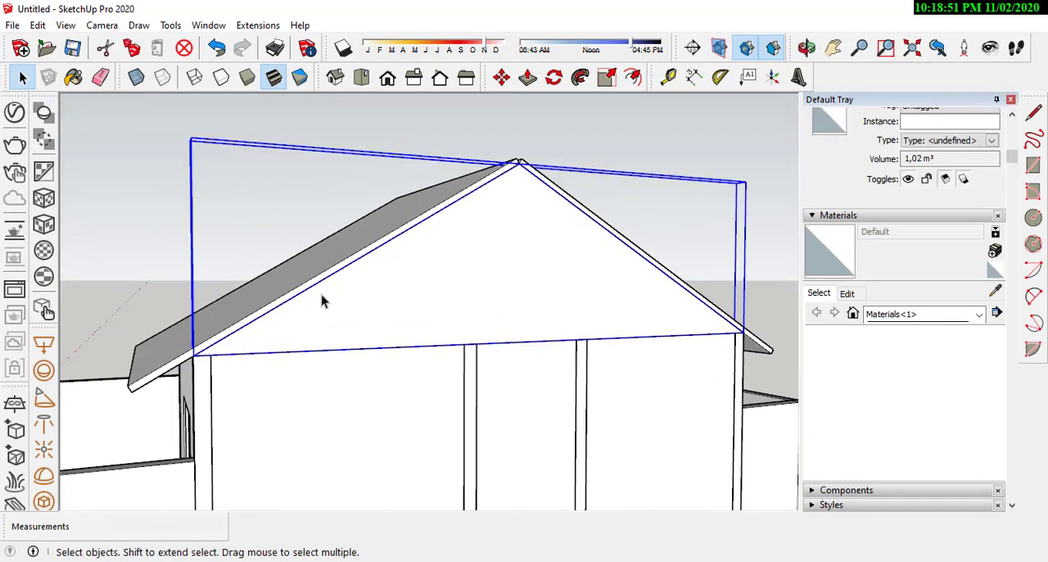
click(510, 310)
key(ctrl)
key(Return)
key(space)
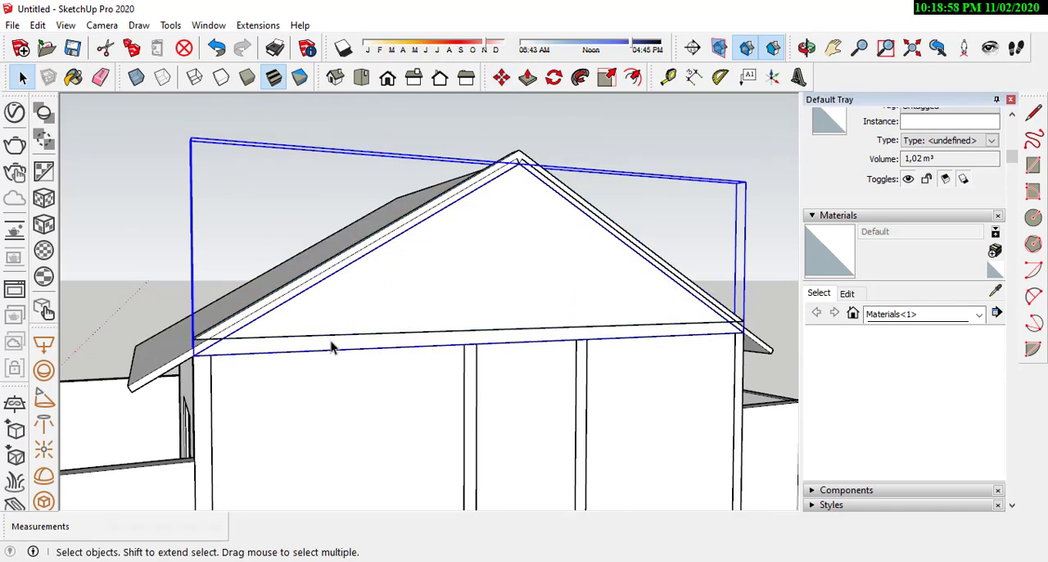
Step: Open the main gable wall and extend its bottom face down to the top of the wall below
double_click(423, 319)
middle_drag(424, 320, 518, 135)
key(p)
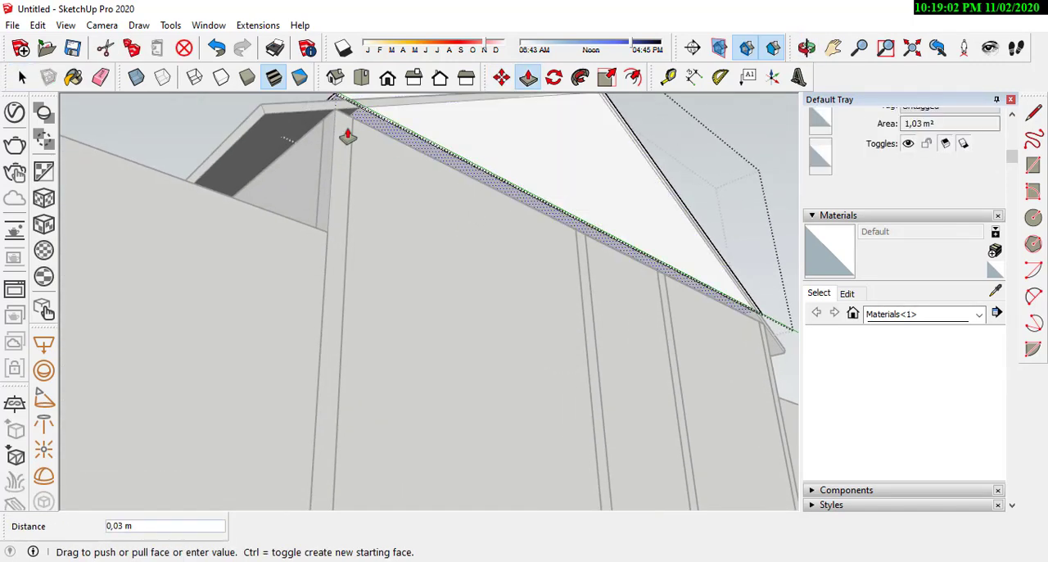
click(334, 112)
key(space)
Step: Examine the roof slabs and raised gable walls from the front, both sides and the rear
scroll(334, 114, down, 5)
middle_drag(334, 115, 591, 362)
click(564, 339)
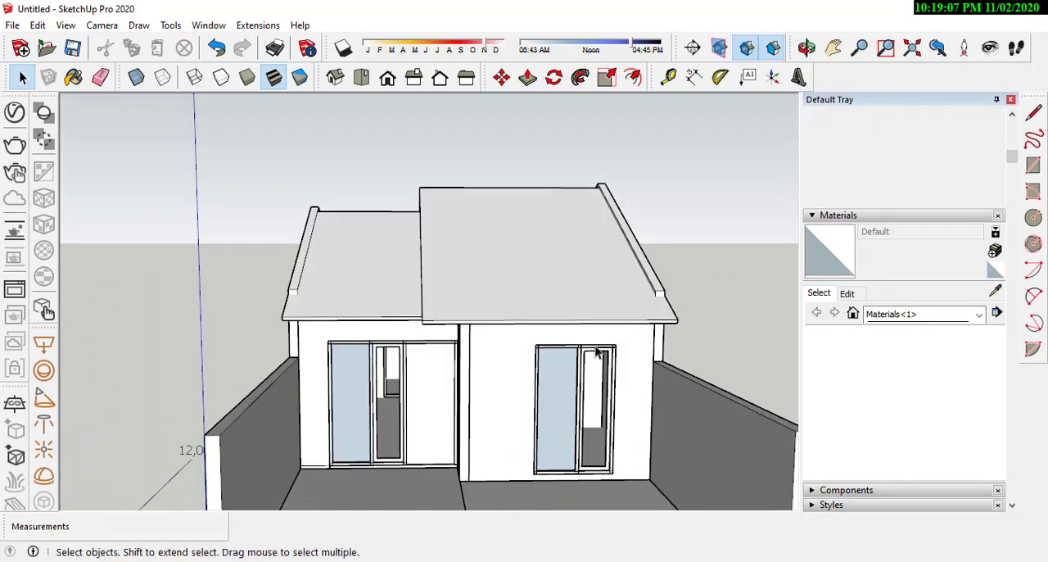
scroll(579, 372, down, 2)
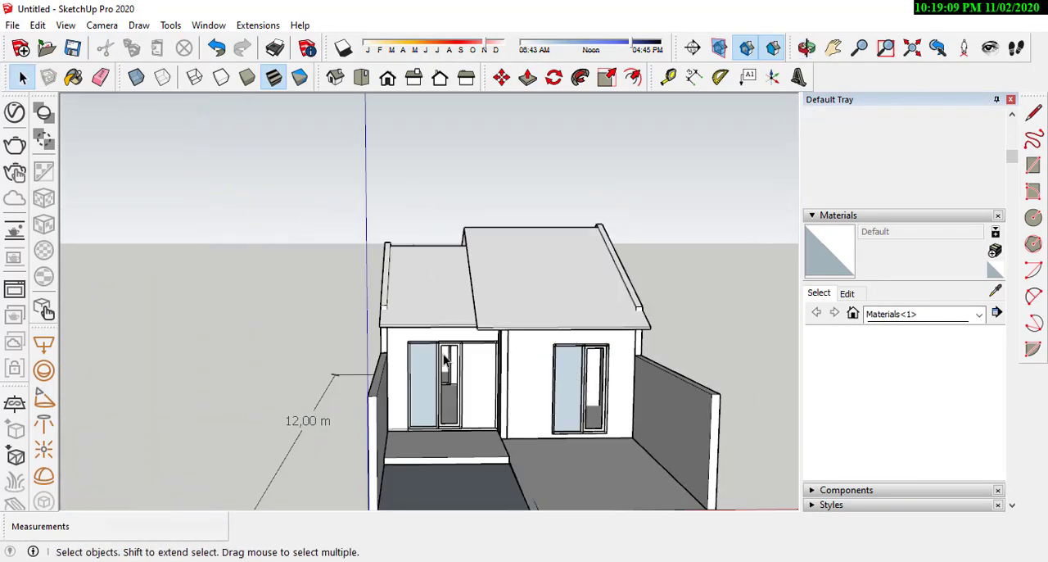
scroll(430, 352, up, 2)
middle_drag(416, 339, 461, 341)
scroll(461, 341, down, 3)
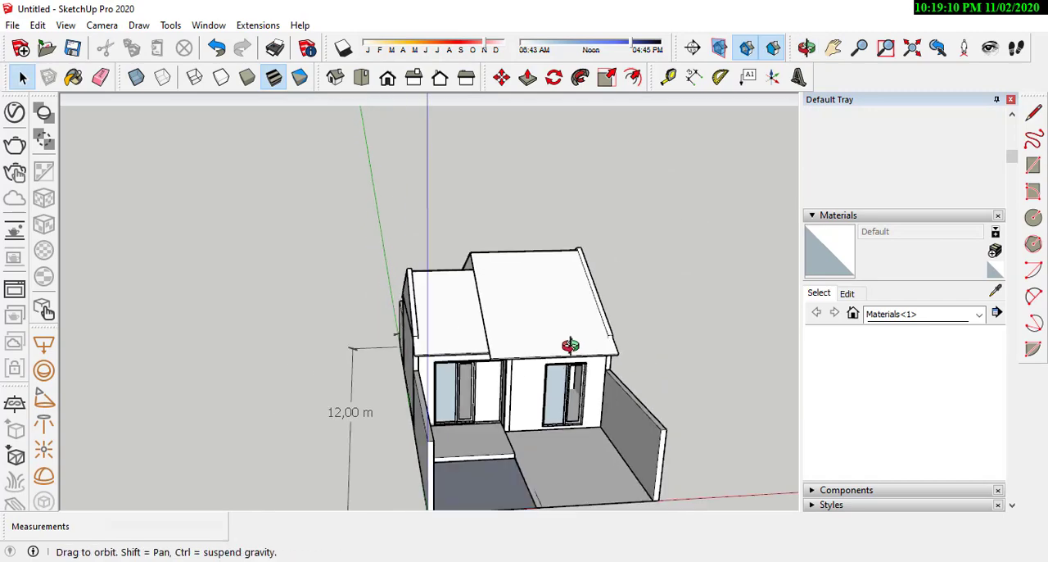
middle_drag(570, 345, 549, 418)
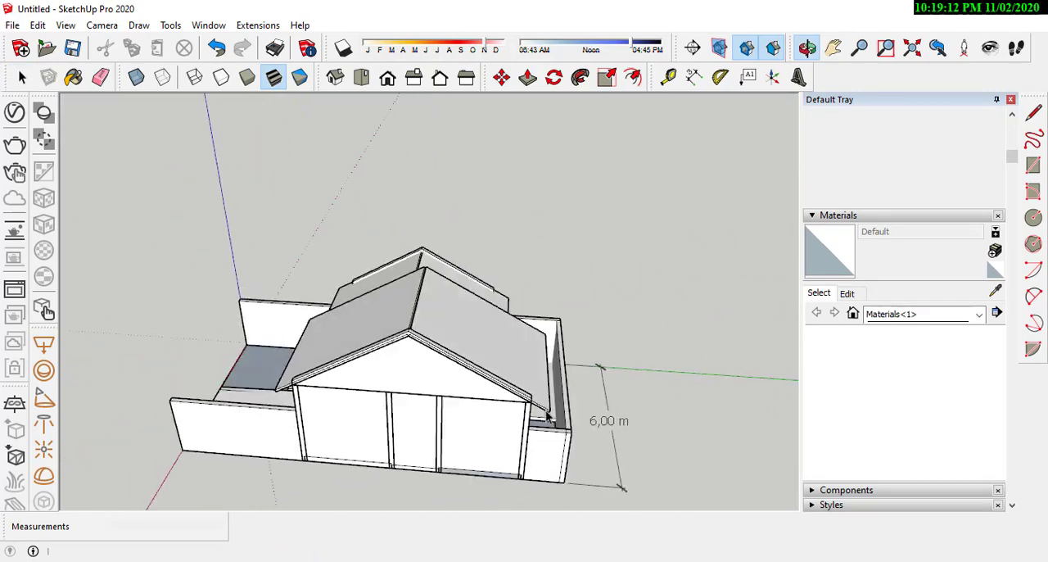
scroll(546, 412, down, 2)
middle_drag(397, 386, 778, 391)
scroll(385, 451, up, 1)
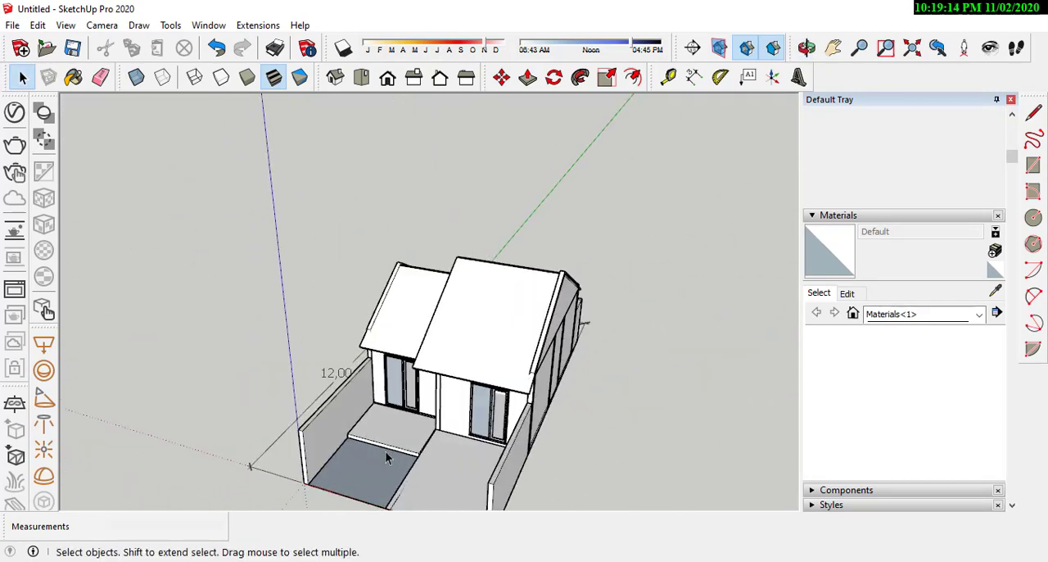
scroll(385, 451, up, 1)
middle_drag(442, 458, 524, 360)
scroll(524, 360, down, 2)
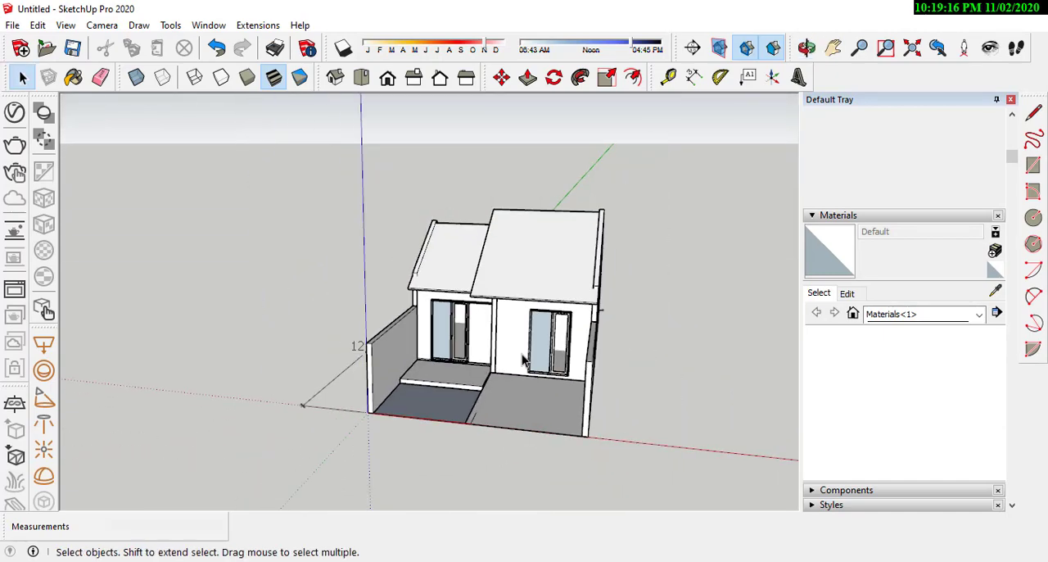
scroll(522, 361, down, 2)
scroll(502, 335, up, 5)
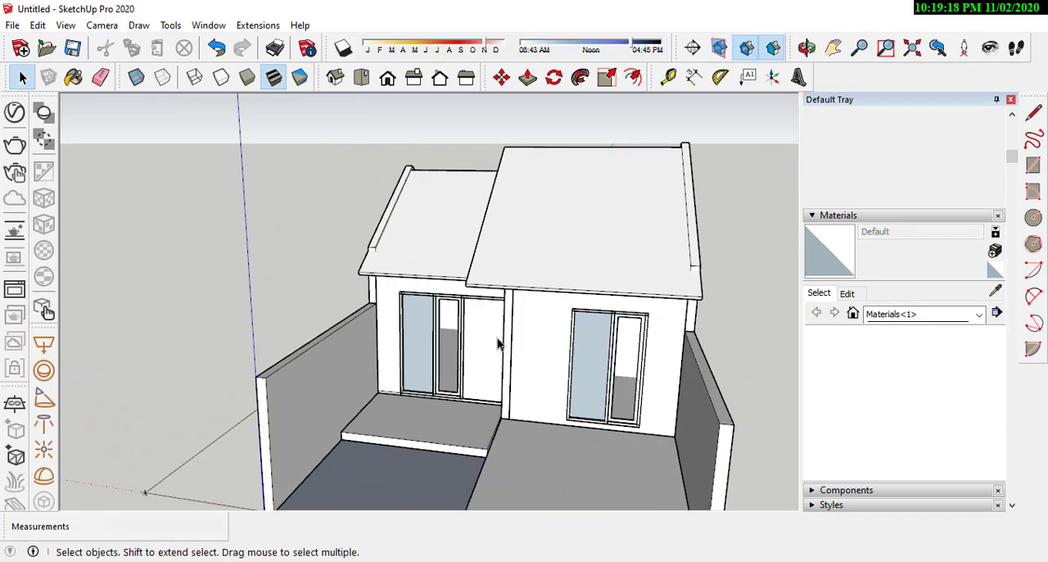
scroll(501, 342, down, 2)
middle_drag(502, 343, 448, 489)
scroll(486, 390, up, 2)
scroll(362, 440, up, 2)
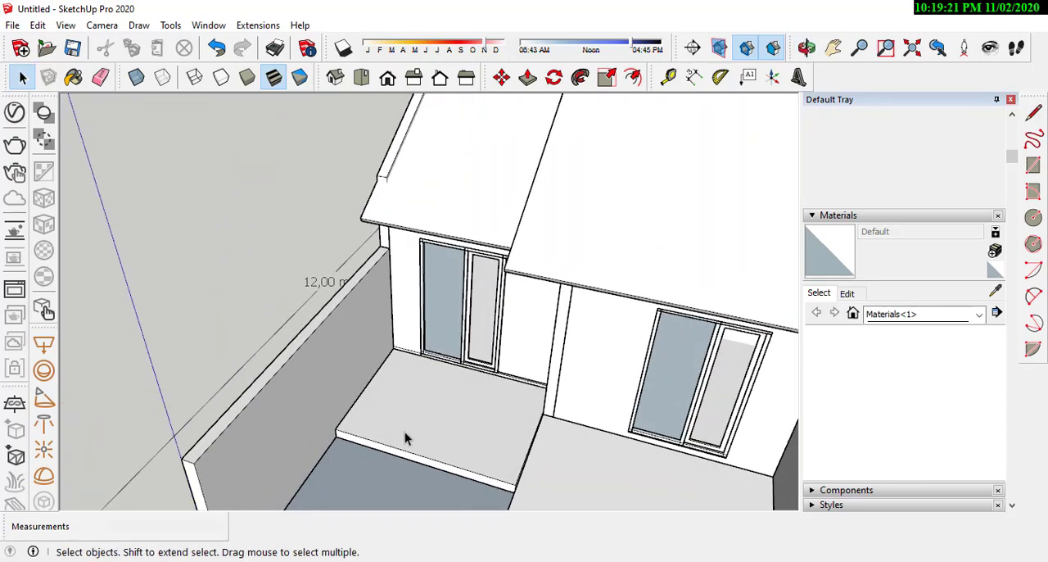
scroll(447, 412, down, 4)
middle_drag(475, 400, 299, 271)
scroll(231, 399, up, 2)
scroll(231, 405, up, 2)
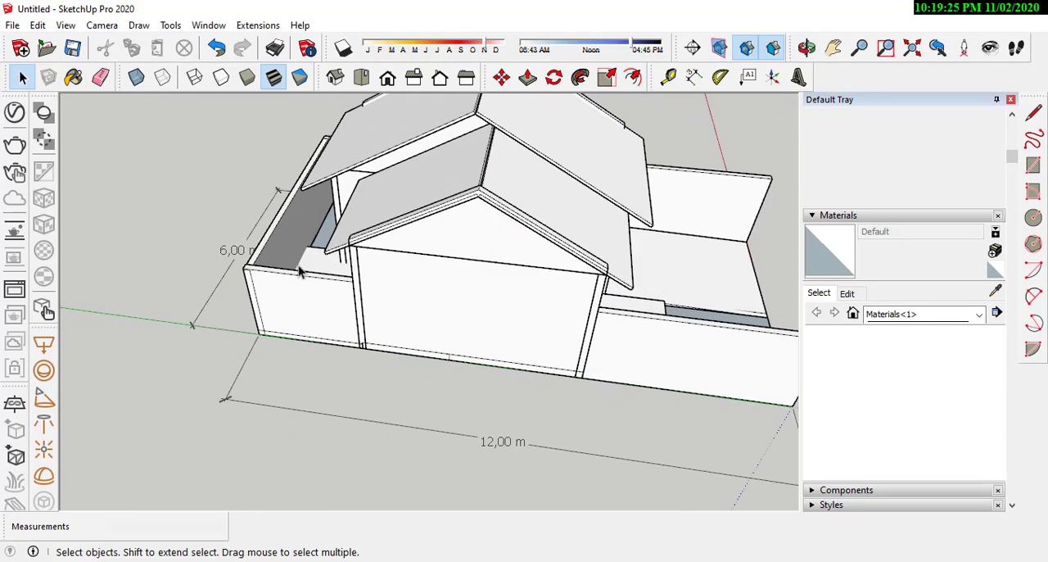
scroll(300, 271, down, 2)
middle_drag(536, 269, 327, 278)
scroll(609, 272, up, 3)
middle_drag(616, 271, 313, 215)
scroll(469, 344, down, 2)
scroll(491, 301, up, 3)
middle_drag(399, 295, 720, 296)
middle_drag(248, 304, 496, 317)
scroll(365, 255, up, 3)
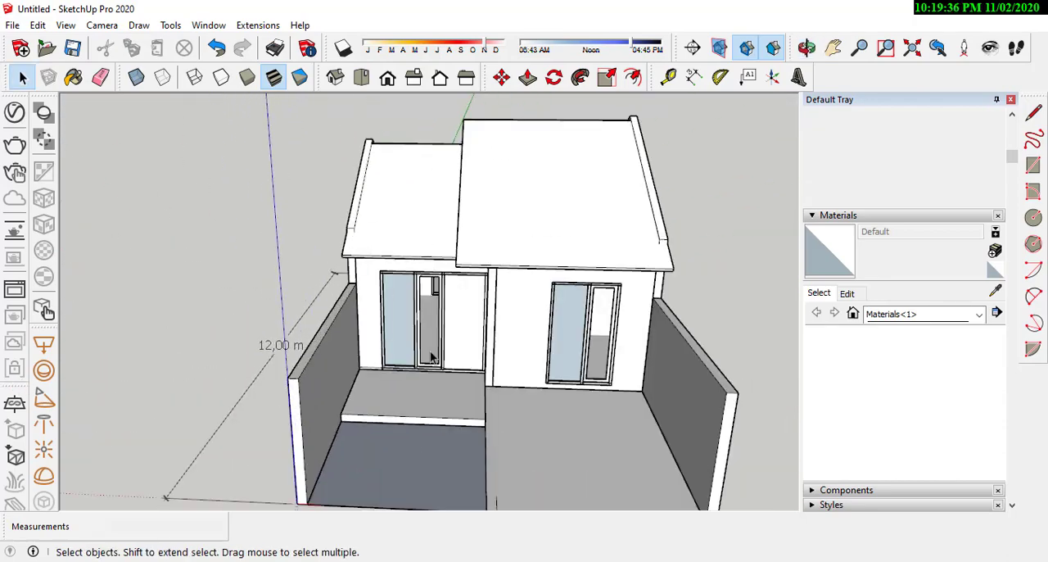
Step: Examine the front facade, terrace, boundary walls and rear yard from several angles
middle_drag(430, 355, 567, 301)
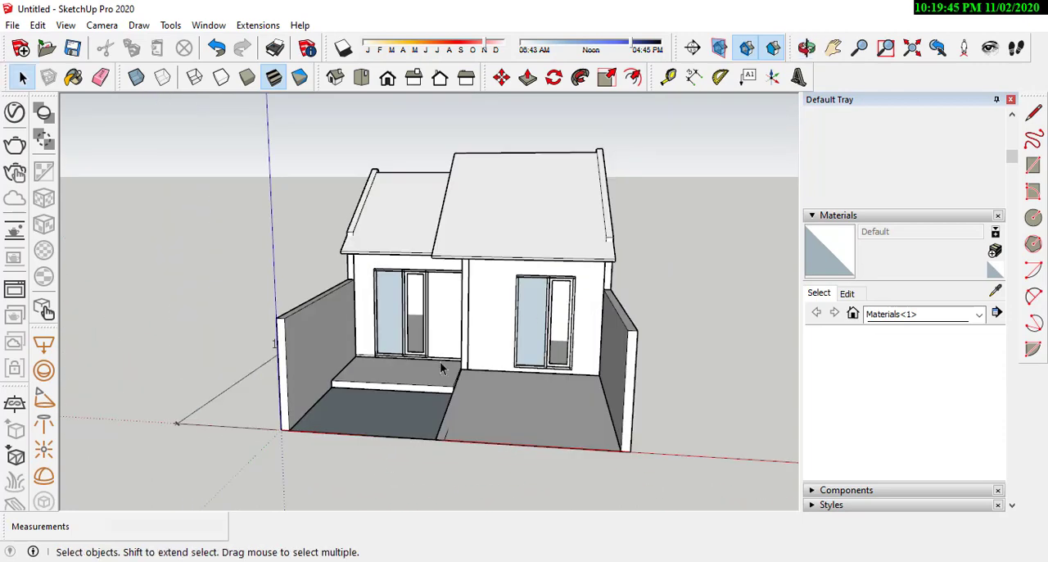
scroll(441, 369, up, 2)
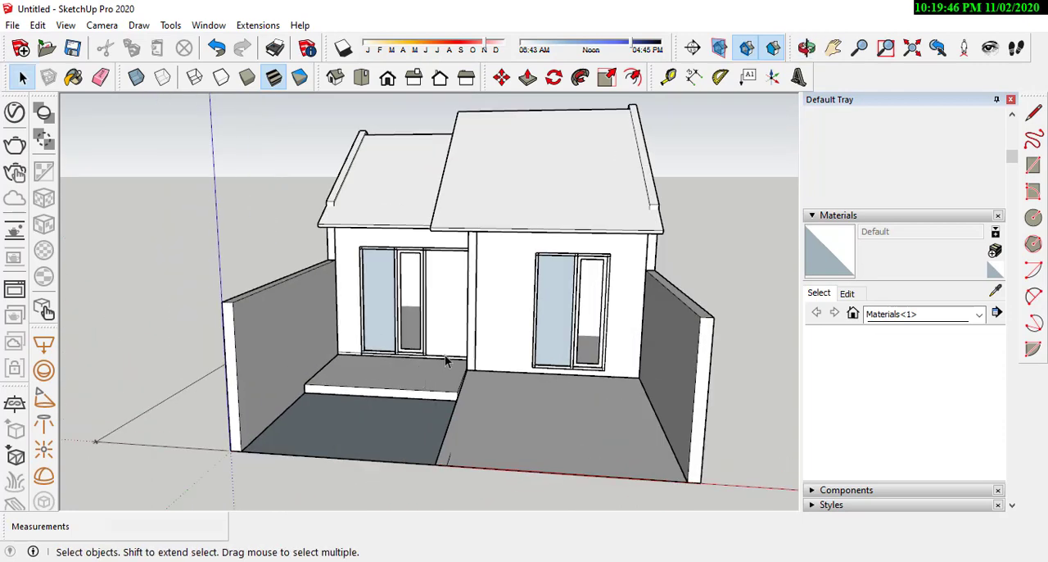
scroll(445, 354, up, 3)
scroll(329, 301, down, 2)
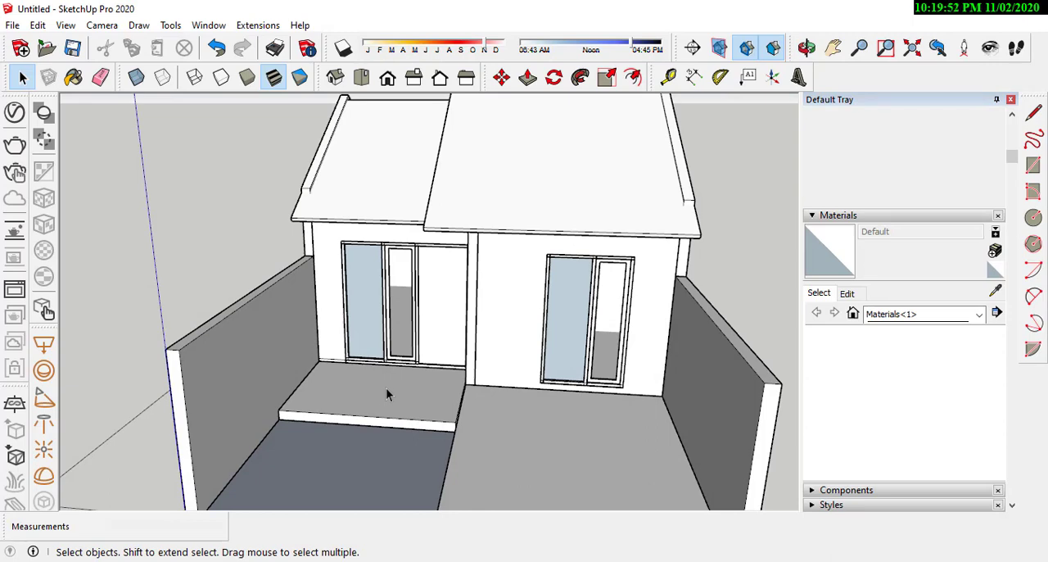
scroll(385, 389, down, 3)
middle_drag(236, 223, 749, 301)
scroll(199, 403, up, 2)
scroll(199, 406, up, 2)
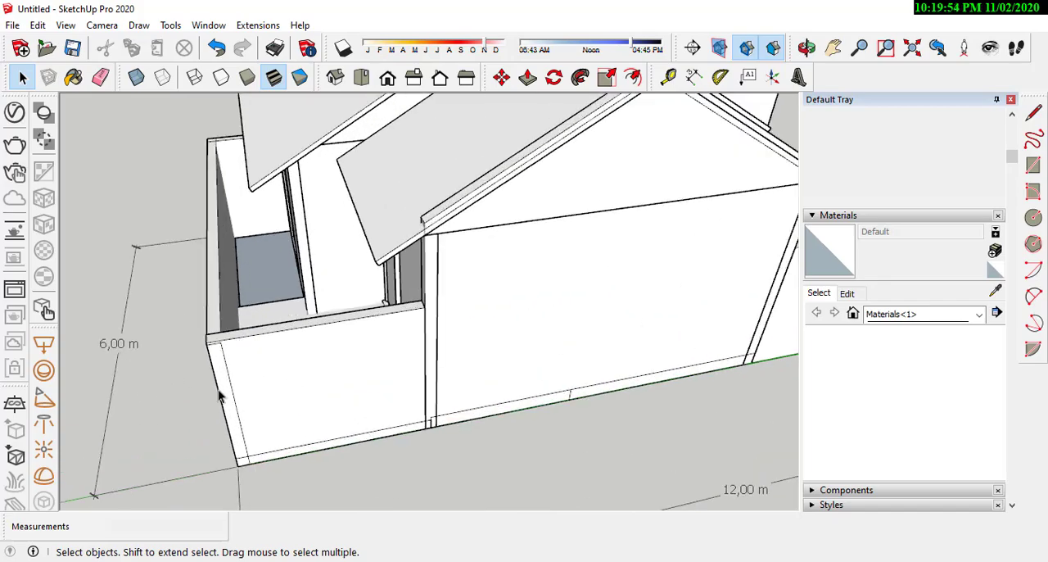
middle_drag(220, 393, 459, 434)
scroll(439, 413, down, 3)
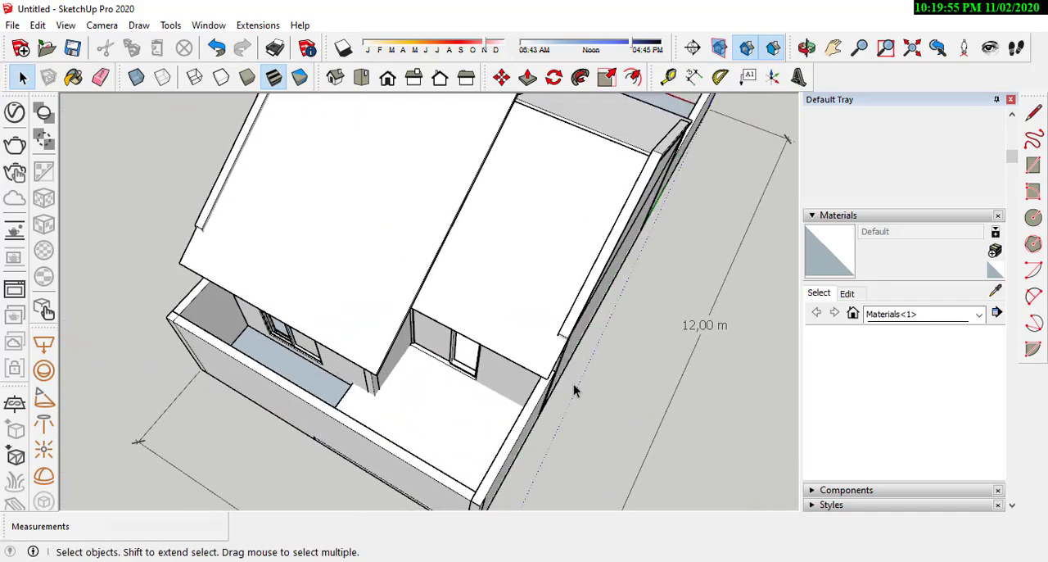
middle_drag(573, 385, 265, 284)
scroll(555, 267, down, 3)
scroll(423, 413, up, 3)
scroll(423, 414, up, 1)
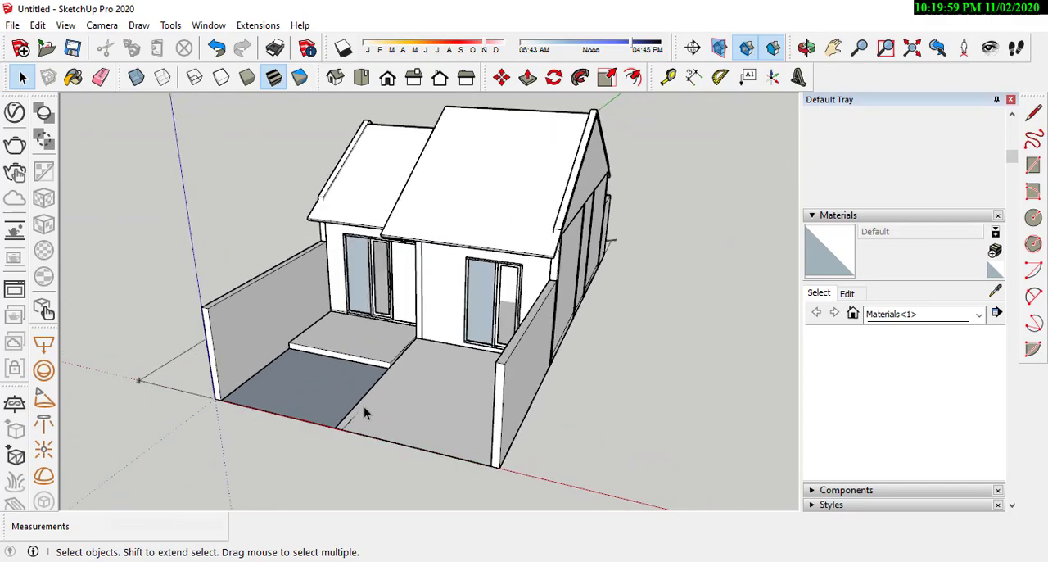
middle_drag(364, 406, 457, 363)
scroll(398, 295, up, 4)
middle_drag(527, 295, 630, 326)
scroll(410, 302, up, 2)
middle_drag(470, 299, 496, 283)
scroll(615, 367, down, 2)
scroll(496, 275, up, 4)
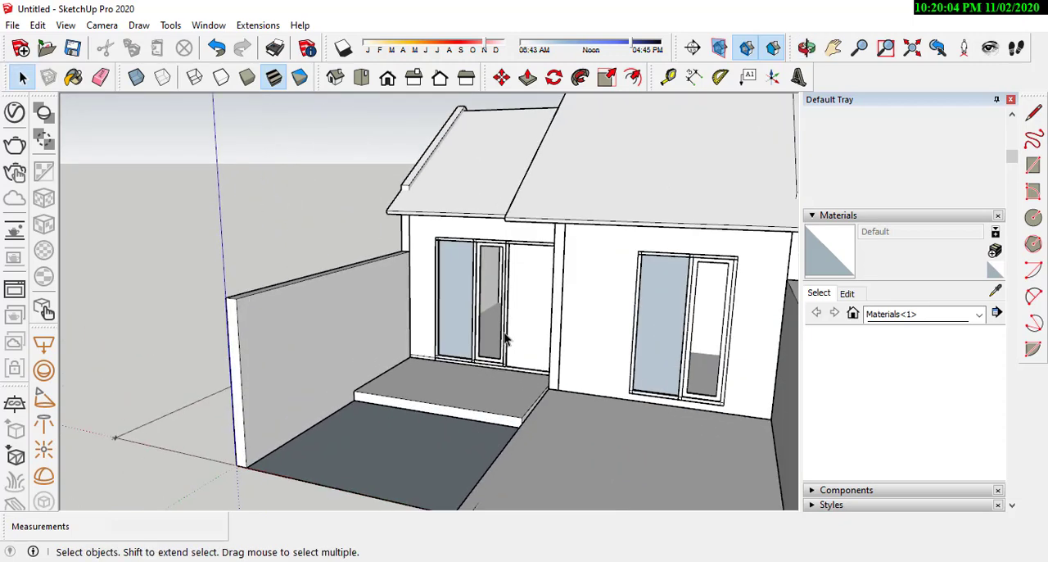
mouse_move(505, 333)
middle_down()
mouse_move(604, 320)
mouse_move(522, 338)
middle_up()
scroll(522, 338, down, 1)
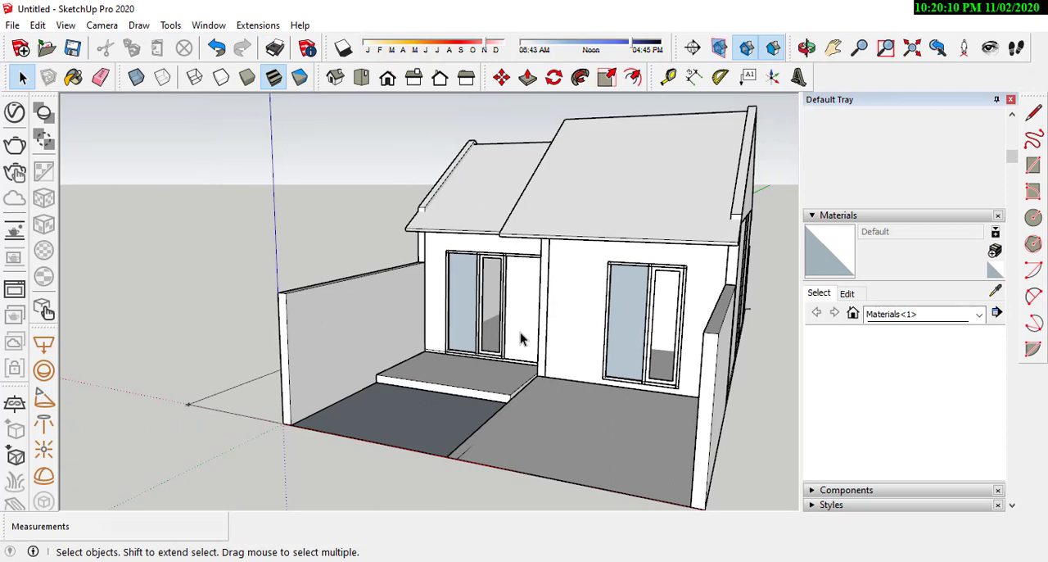
Step: Close the Default Tray to enlarge the model view and frame the house's front facade
click(1011, 100)
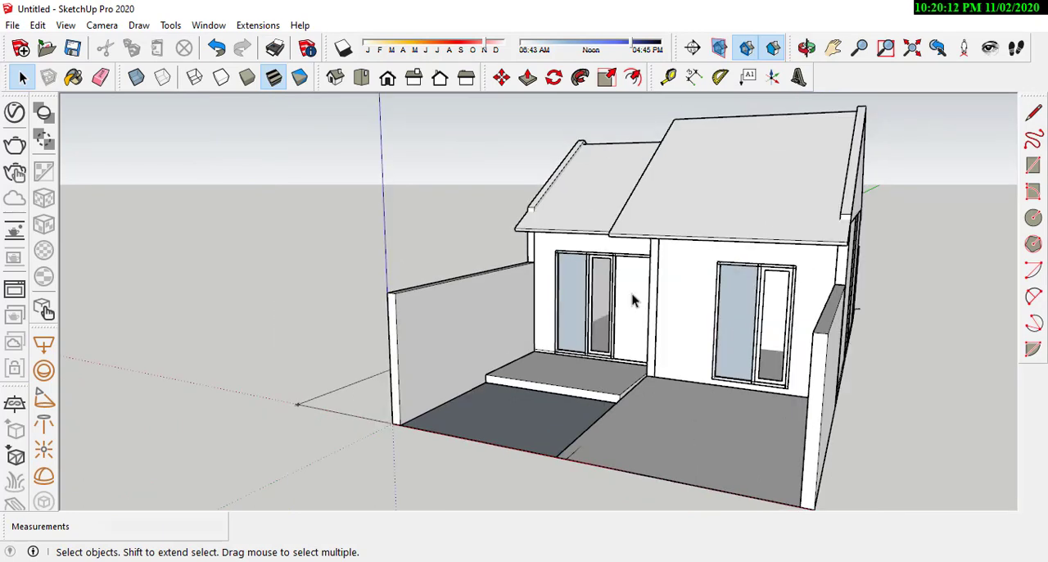
scroll(501, 316, down, 3)
scroll(708, 280, up, 4)
middle_drag(641, 348, 641, 294)
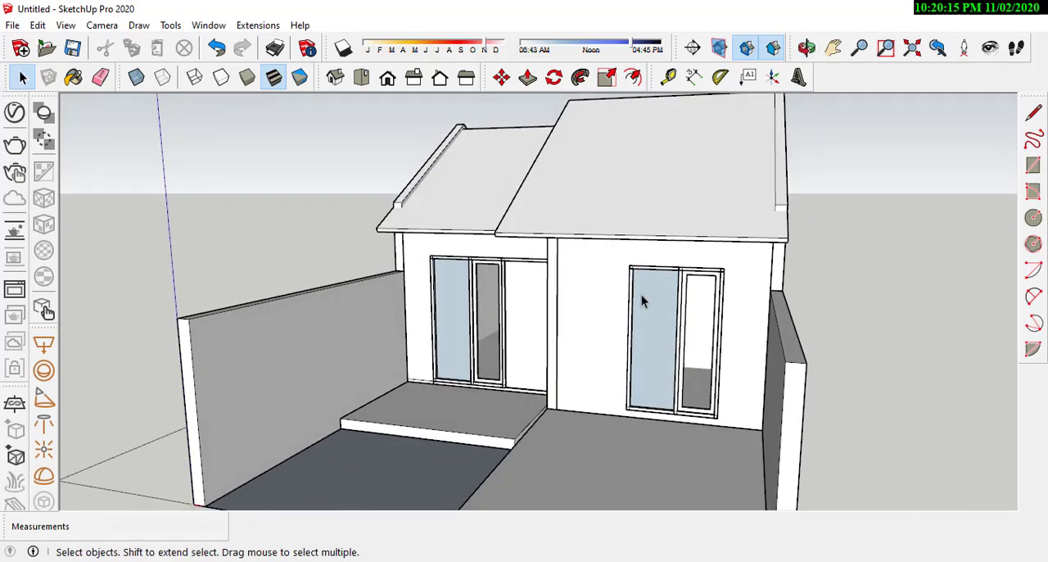
scroll(643, 311, down, 2)
scroll(590, 334, up, 1)
middle_drag(590, 334, 562, 342)
scroll(556, 304, up, 4)
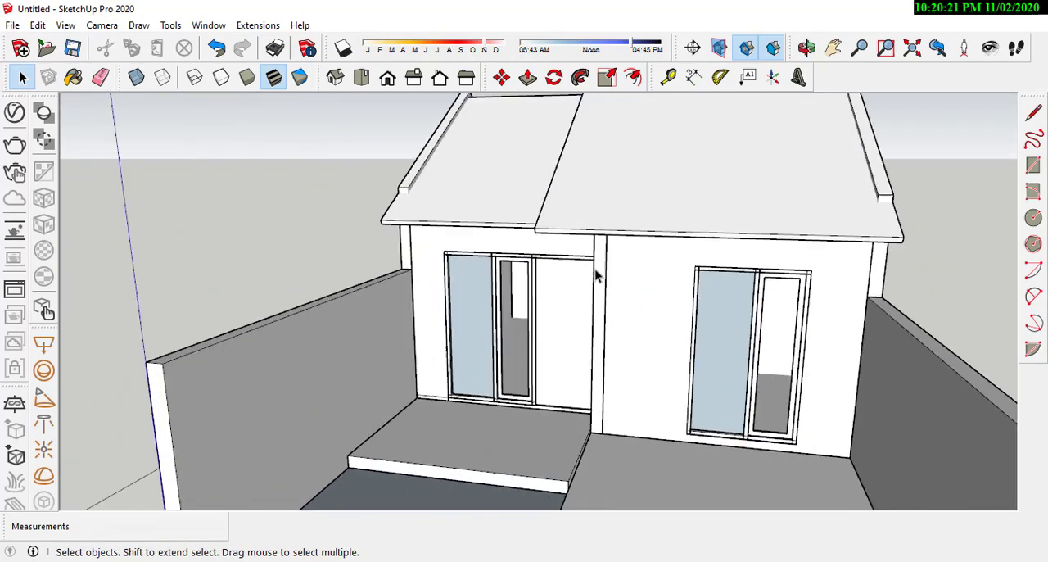
Step: Examine the front facade's door, windows and raised terrace up close from both sides
middle_drag(596, 273, 636, 341)
scroll(609, 302, down, 2)
scroll(620, 257, up, 2)
middle_drag(619, 257, 985, 265)
middle_drag(573, 243, 440, 258)
scroll(655, 276, up, 2)
scroll(320, 276, up, 2)
scroll(569, 271, down, 4)
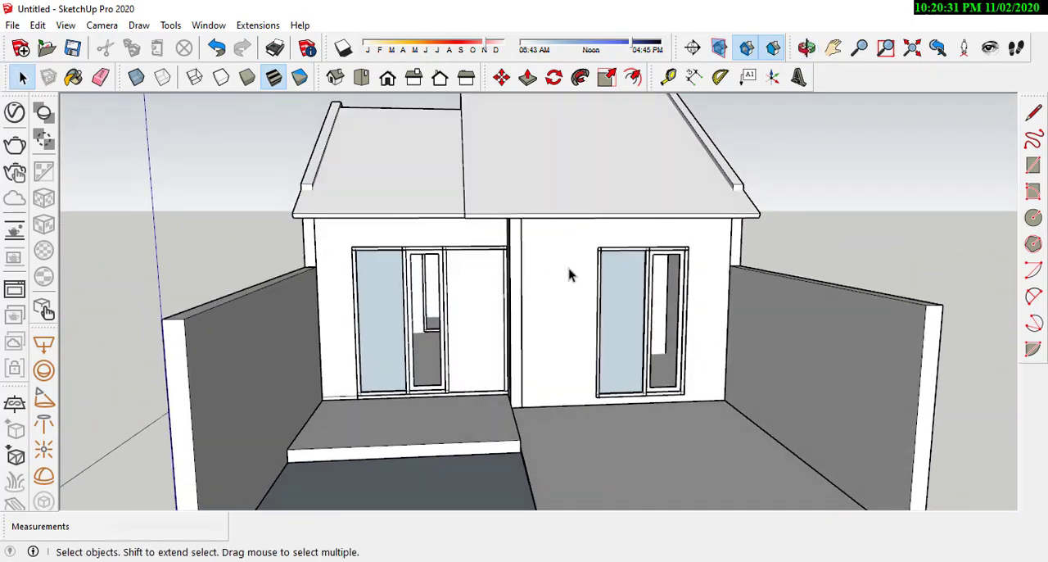
scroll(551, 276, up, 3)
Step: Examine the whole house with its roof slabs, boundary walls and front yard from the front corners and from above
middle_drag(551, 276, 542, 315)
scroll(543, 315, down, 5)
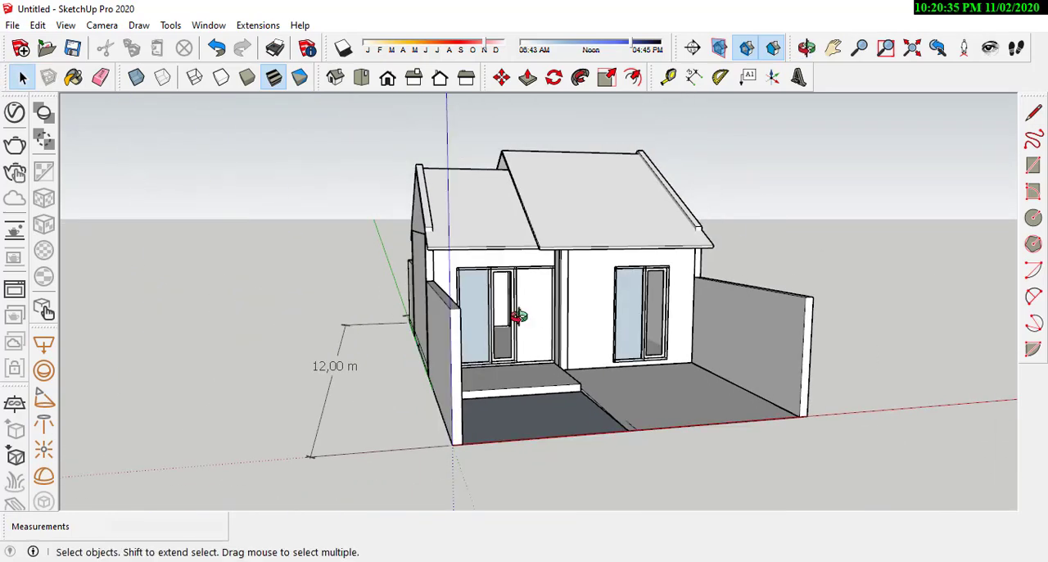
middle_drag(458, 320, 149, 288)
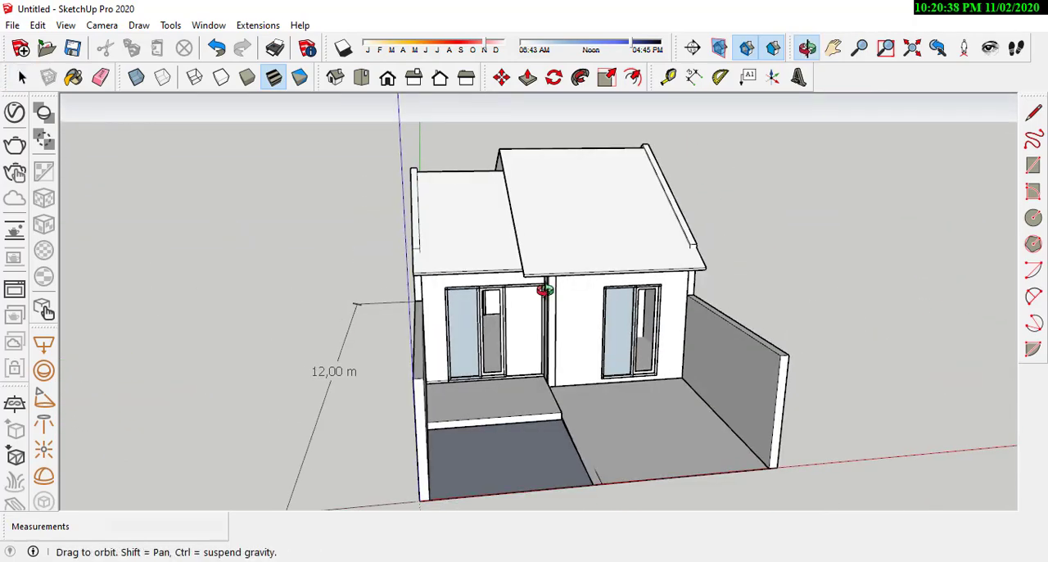
middle_drag(545, 291, 626, 332)
scroll(590, 371, up, 2)
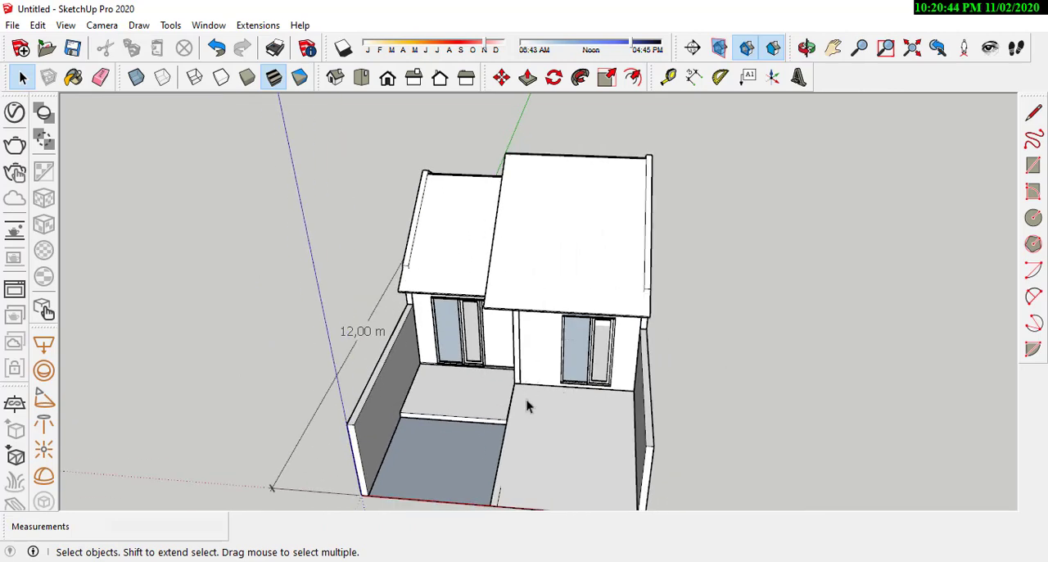
scroll(526, 402, up, 3)
middle_drag(526, 402, 559, 357)
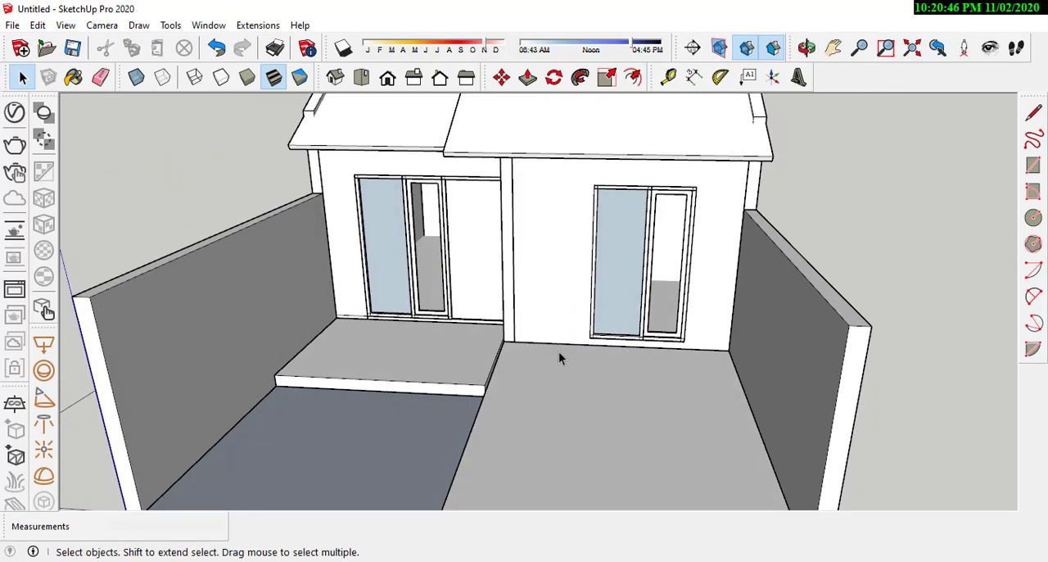
scroll(559, 357, down, 3)
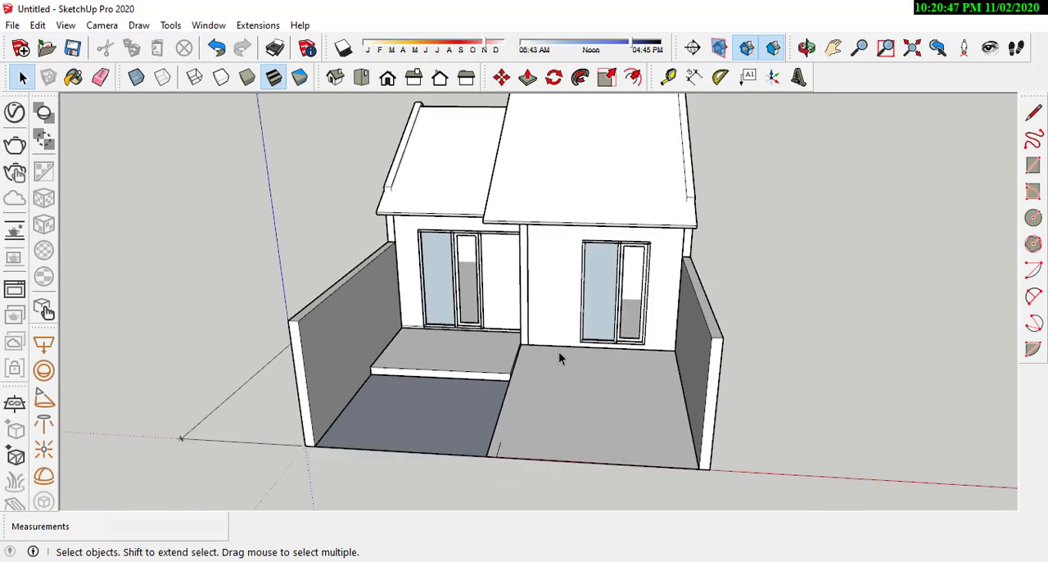